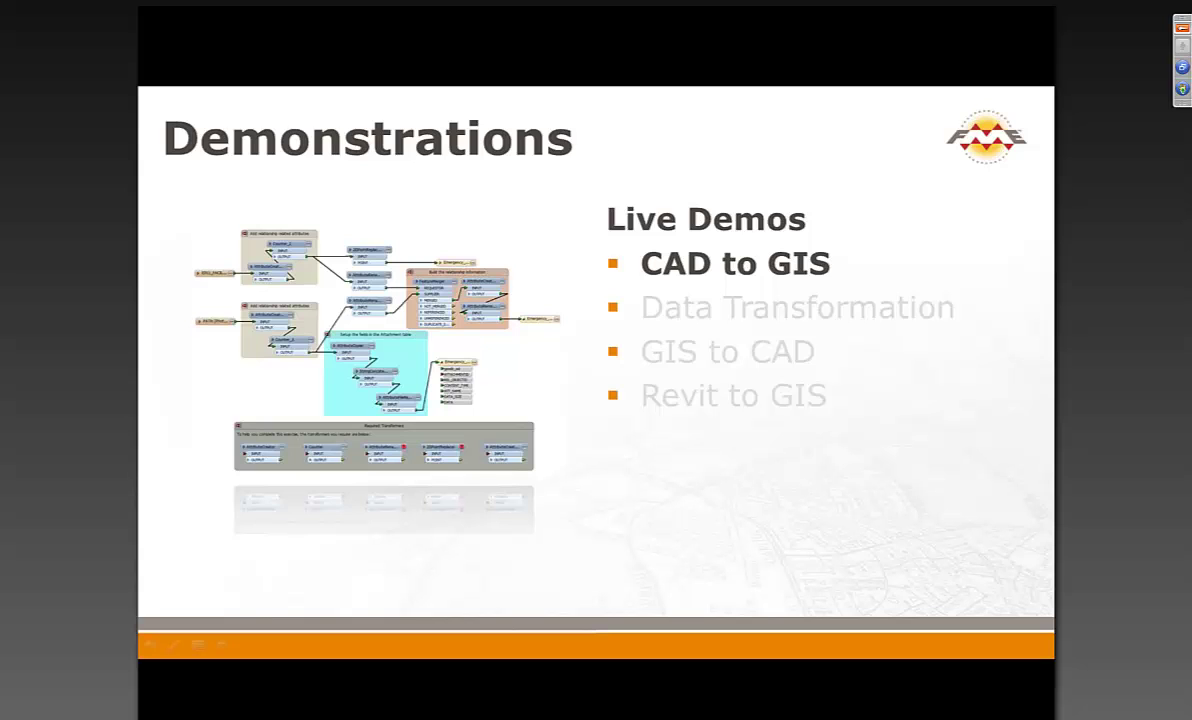
# Step: Switch to FME Workbench, widen the canvas, and start generating a workspace with Autodesk AutoCAD Map 3D Object Data as the reader format
pyautogui.hotkey('alt', 'Tab')
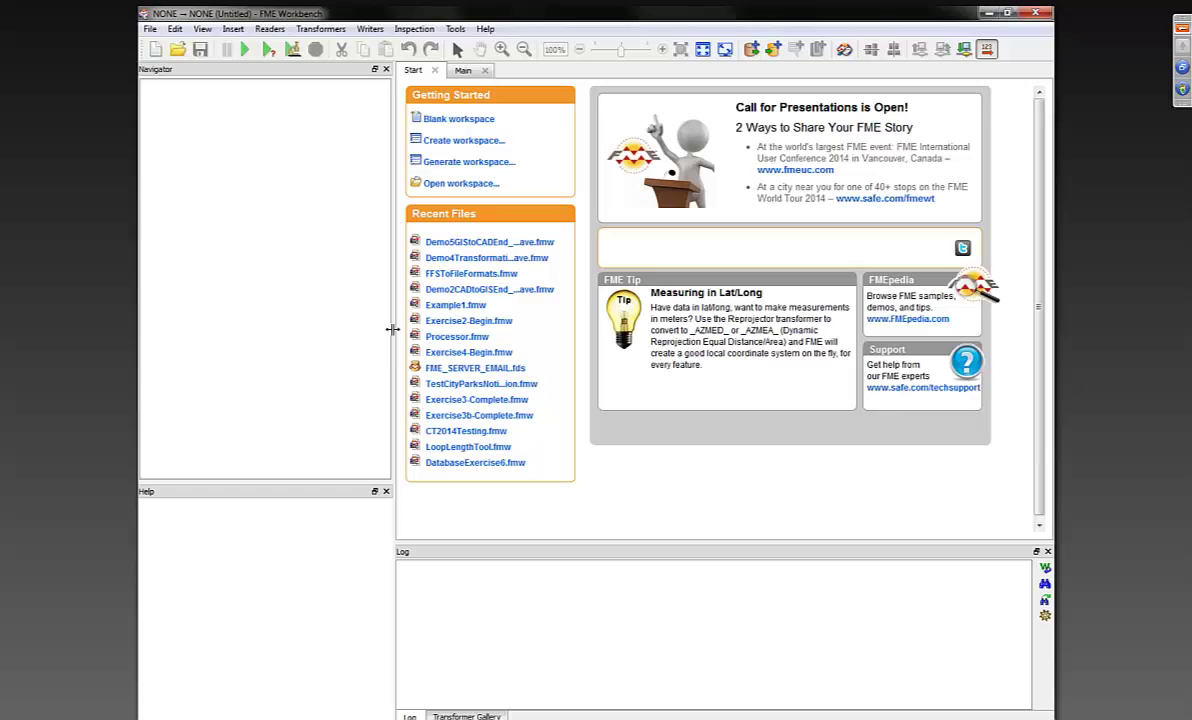
pyautogui.moveTo(392, 329); pyautogui.dragTo(312, 344)
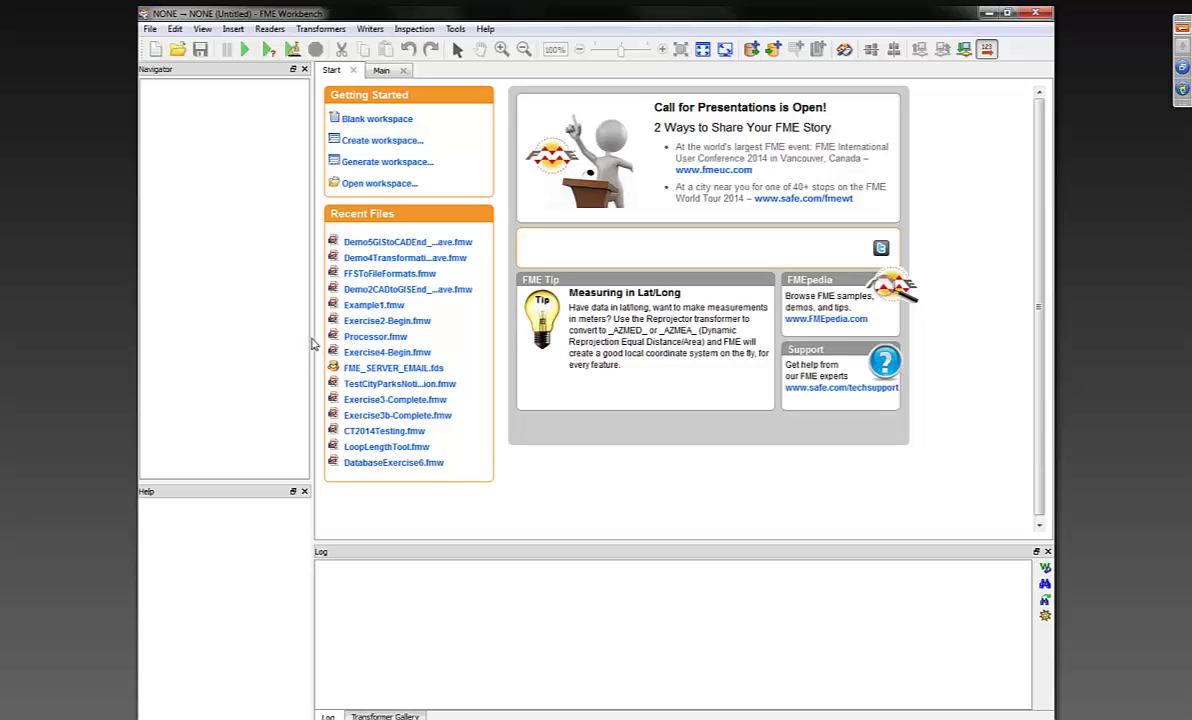
pyautogui.click(382, 168)
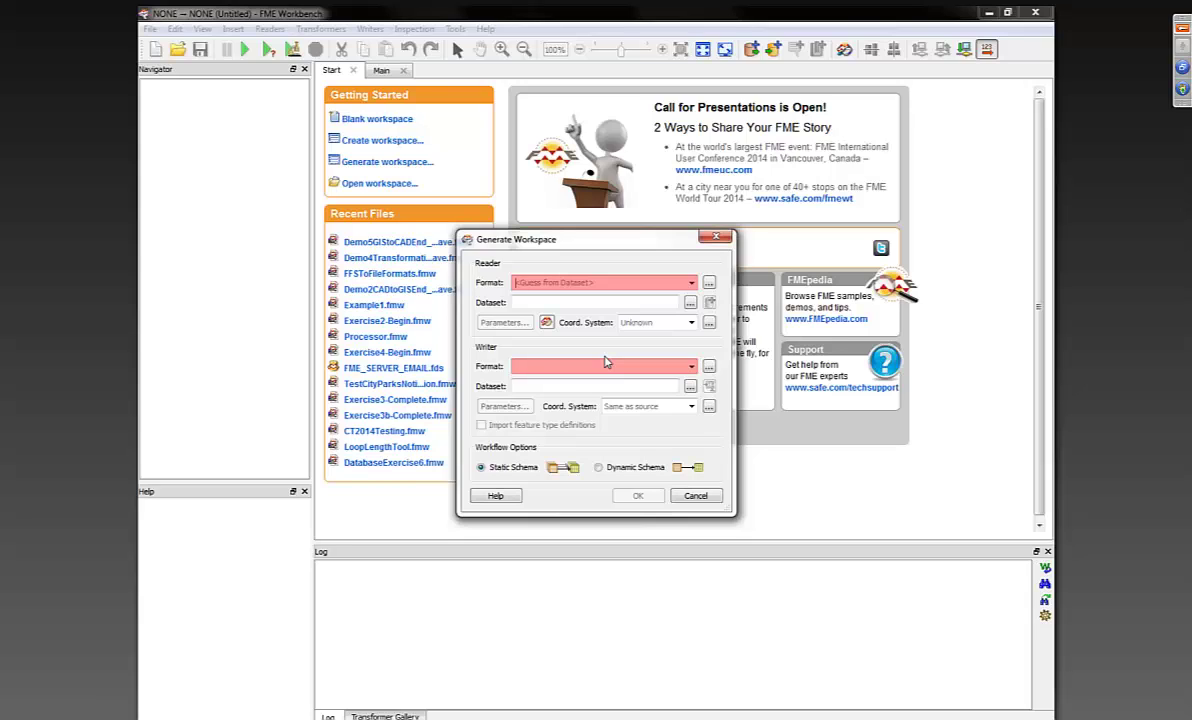
pyautogui.write('map 3')
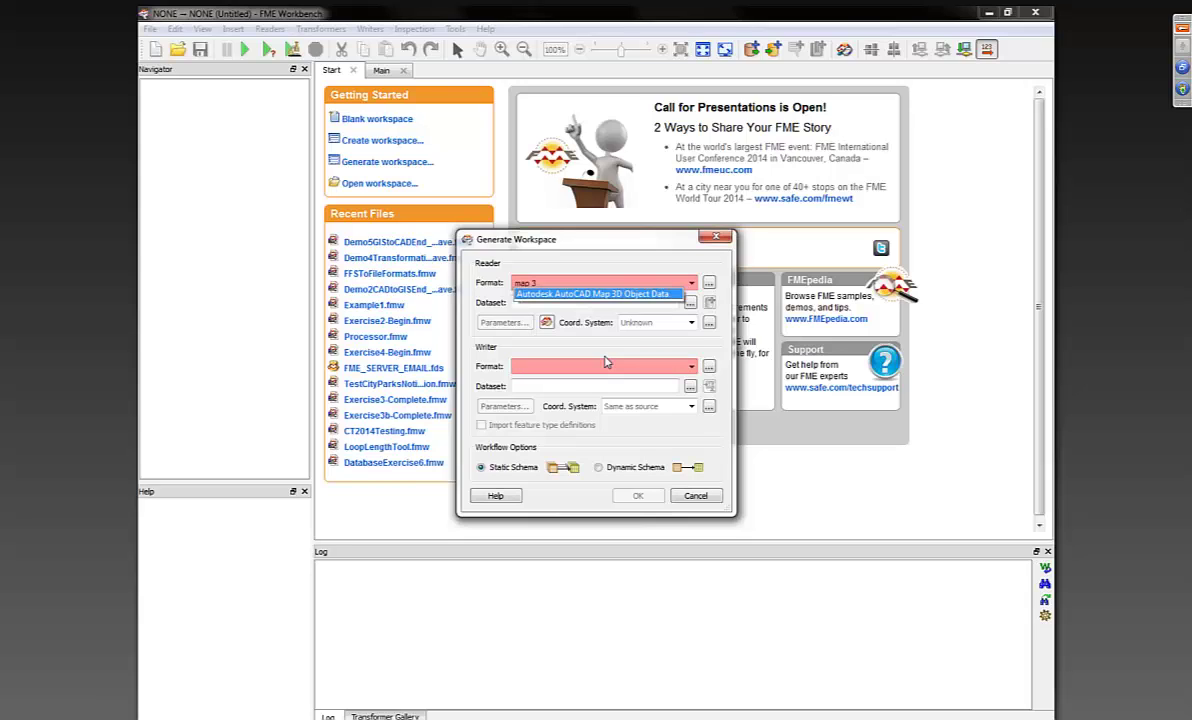
pyautogui.write('d')
pyautogui.press('Return')
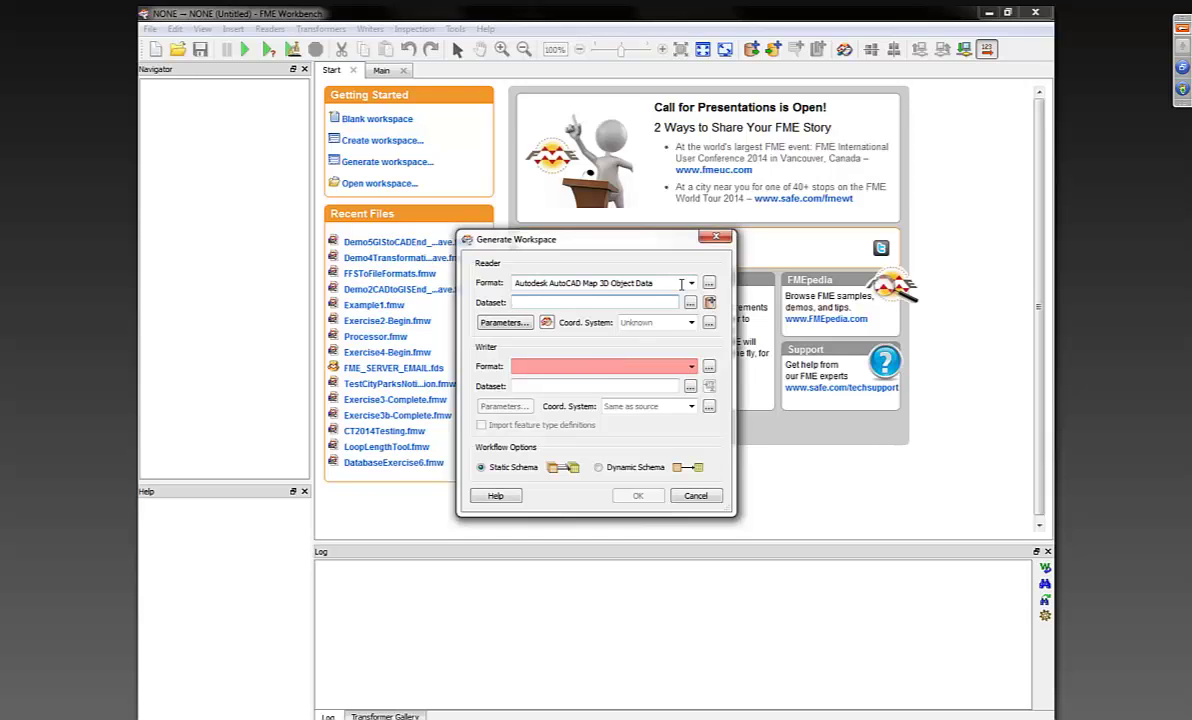
# Step: Choose distribution_M25.dwg from the Water folder as the reader dataset
pyautogui.click(690, 303)
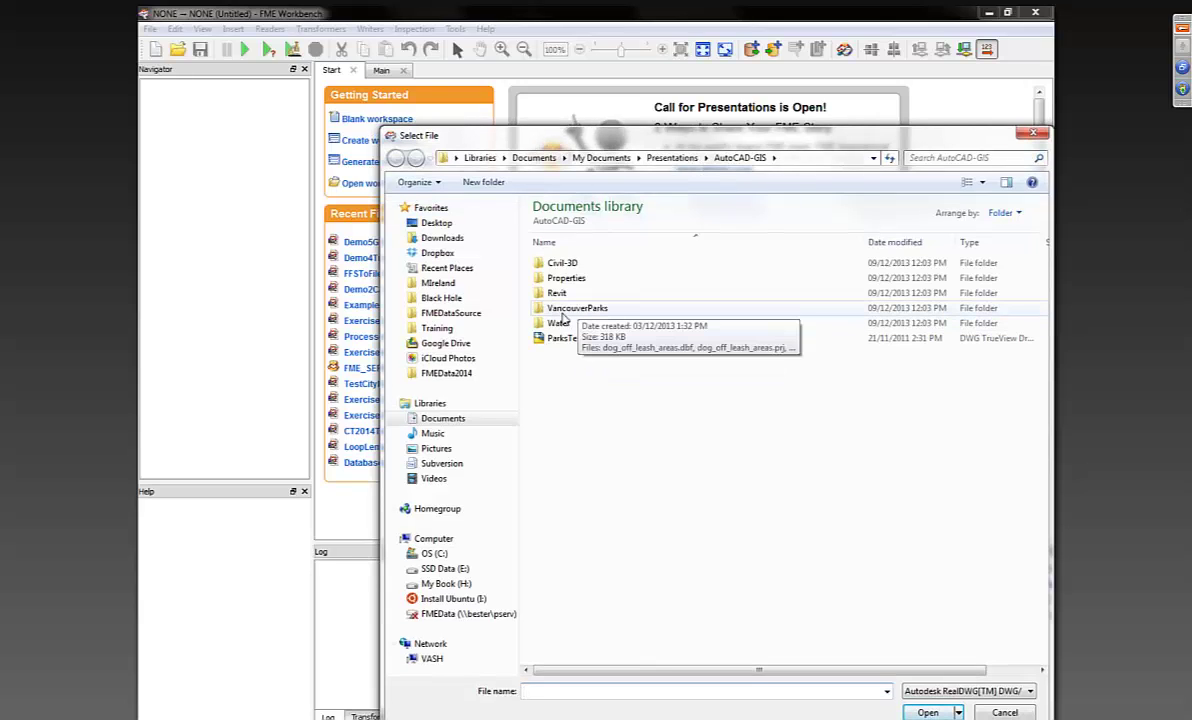
pyautogui.doubleClick(600, 323)
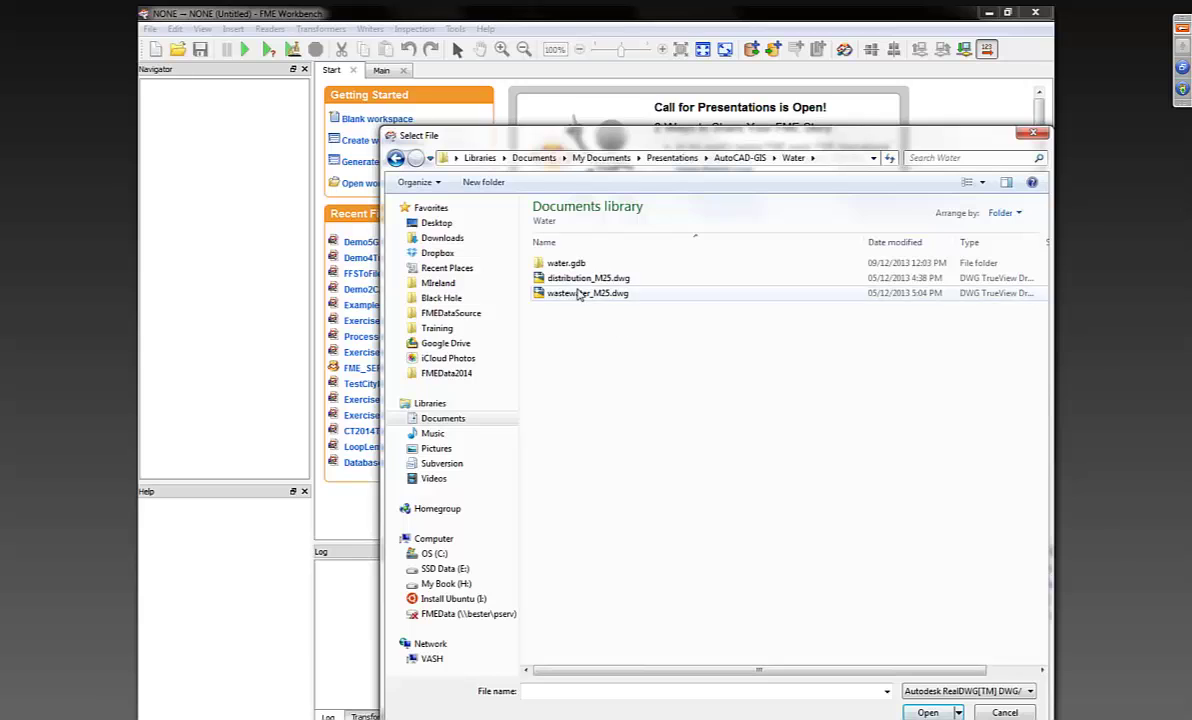
pyautogui.click(570, 281)
pyautogui.doubleClick(570, 281)
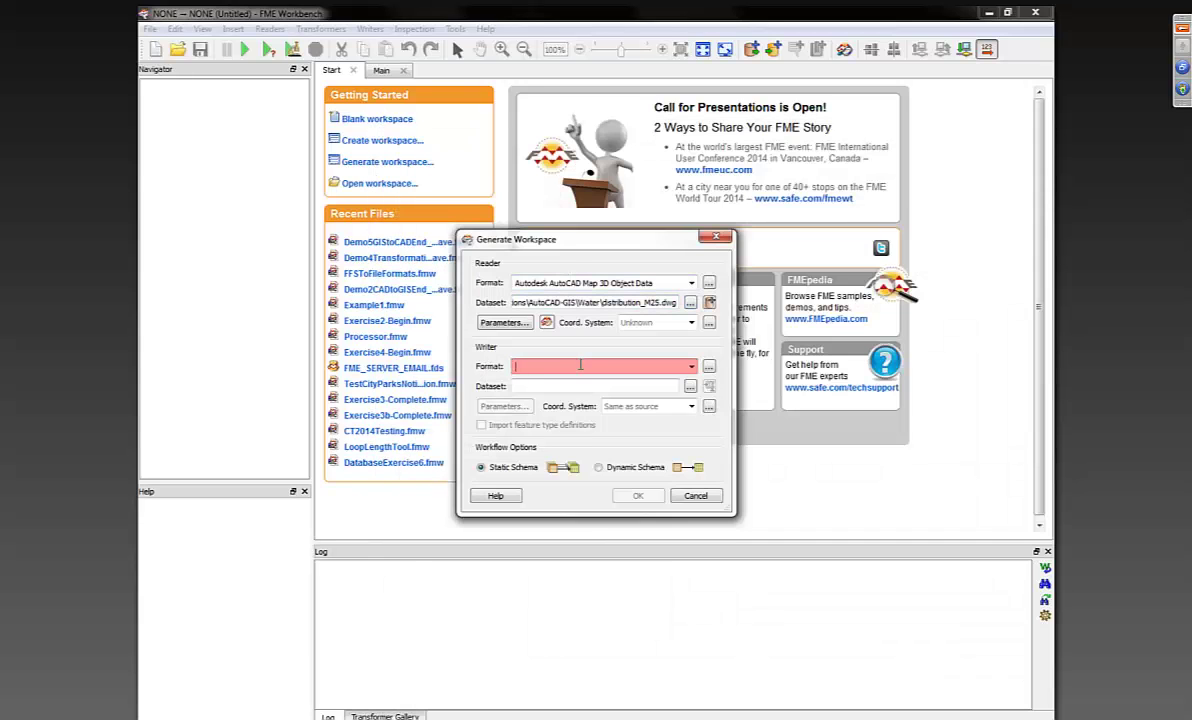
# Step: Set the writer format to Esri Geodatabase (File Geodb ArcObjects) and its dataset to C:\FMEData9.9\FMEData\Output\water.gdb
pyautogui.write('arcob')
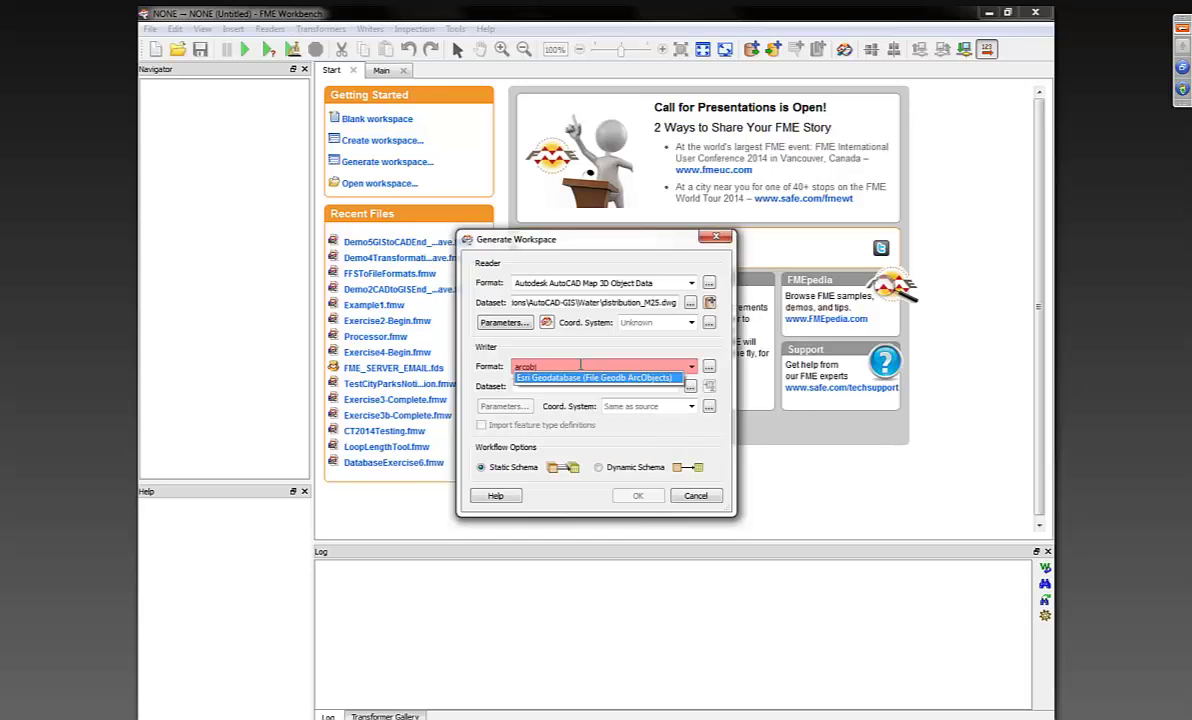
pyautogui.press('Return')
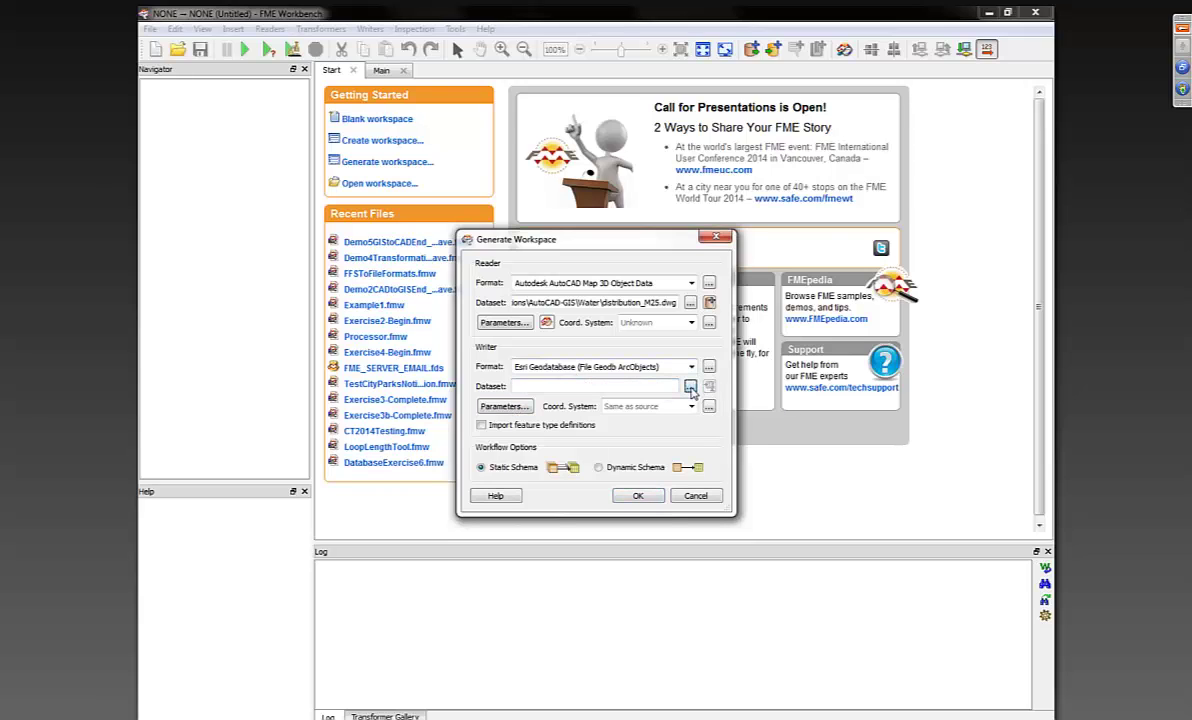
pyautogui.click(690, 387)
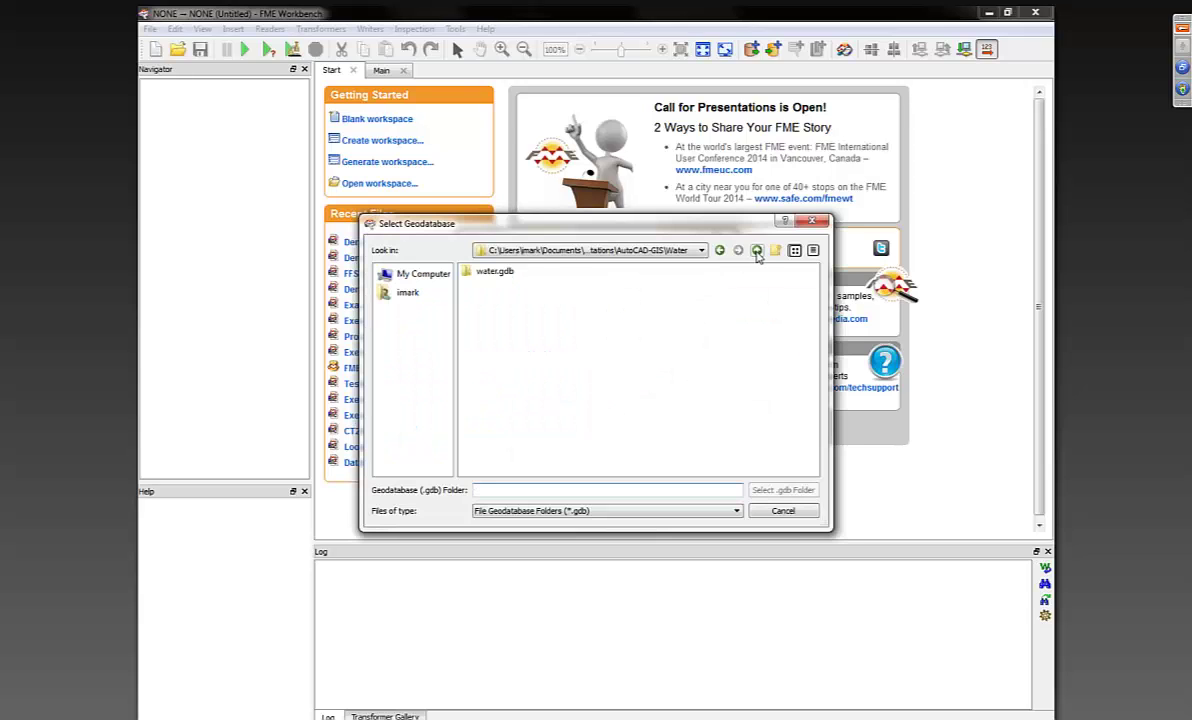
pyautogui.click(757, 251)
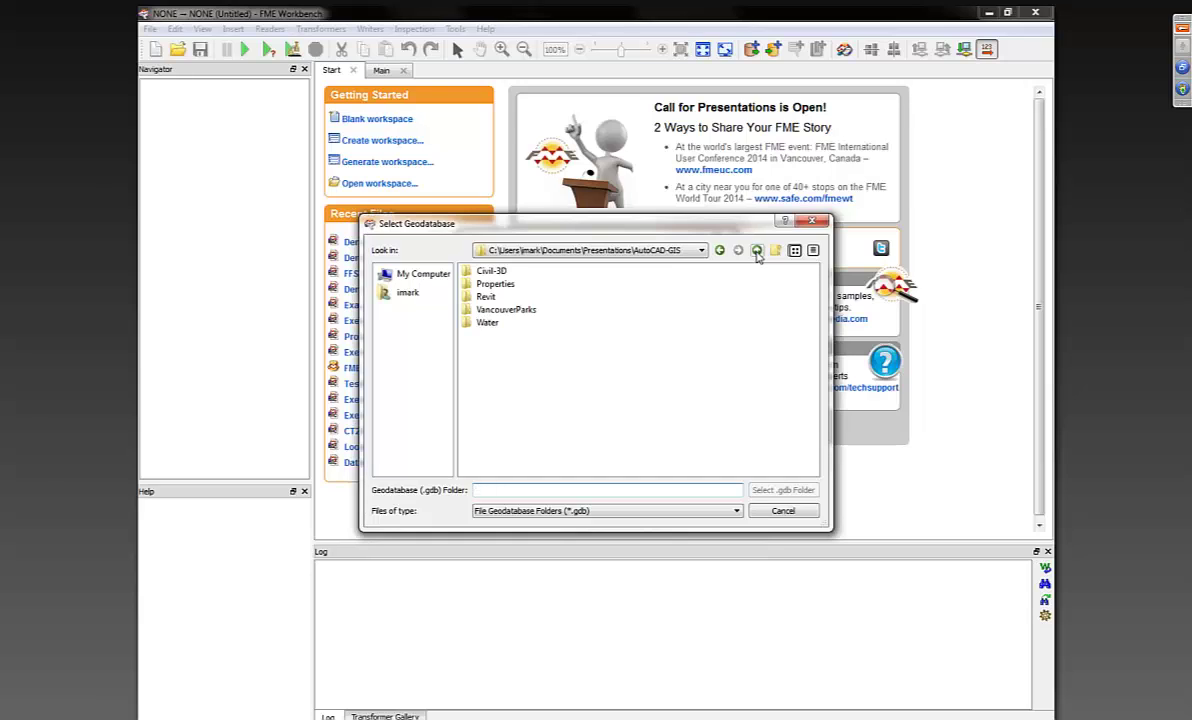
pyautogui.click(690, 253)
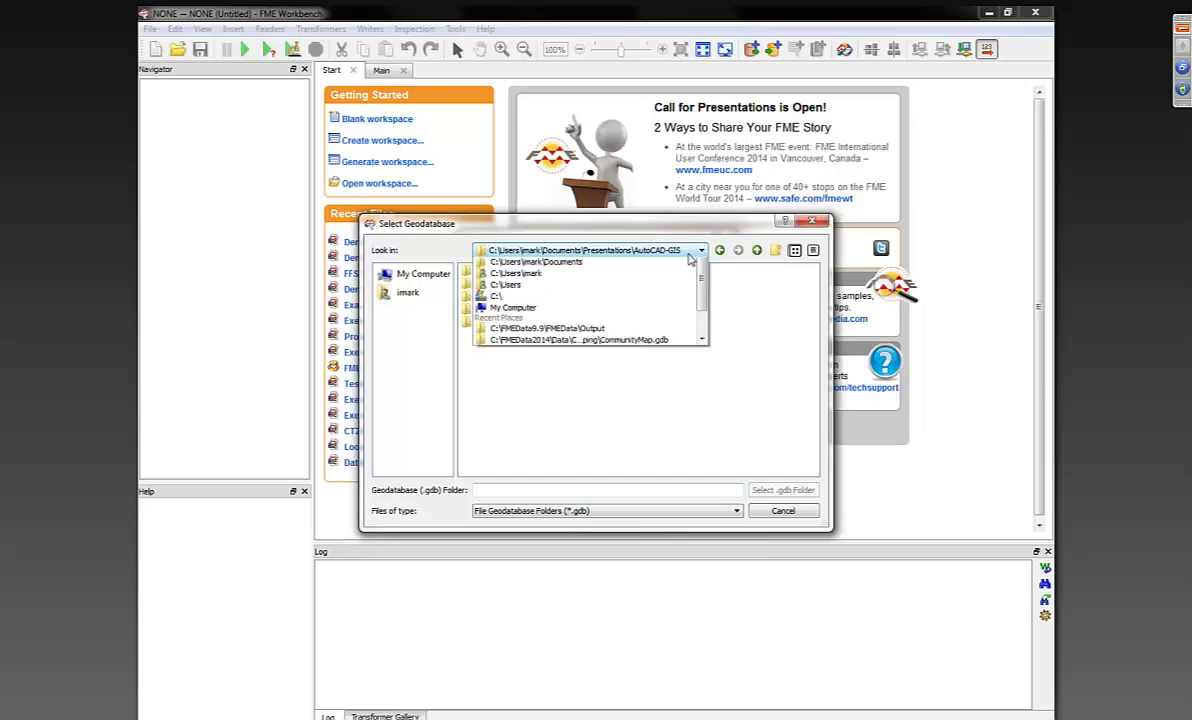
pyautogui.click(496, 296)
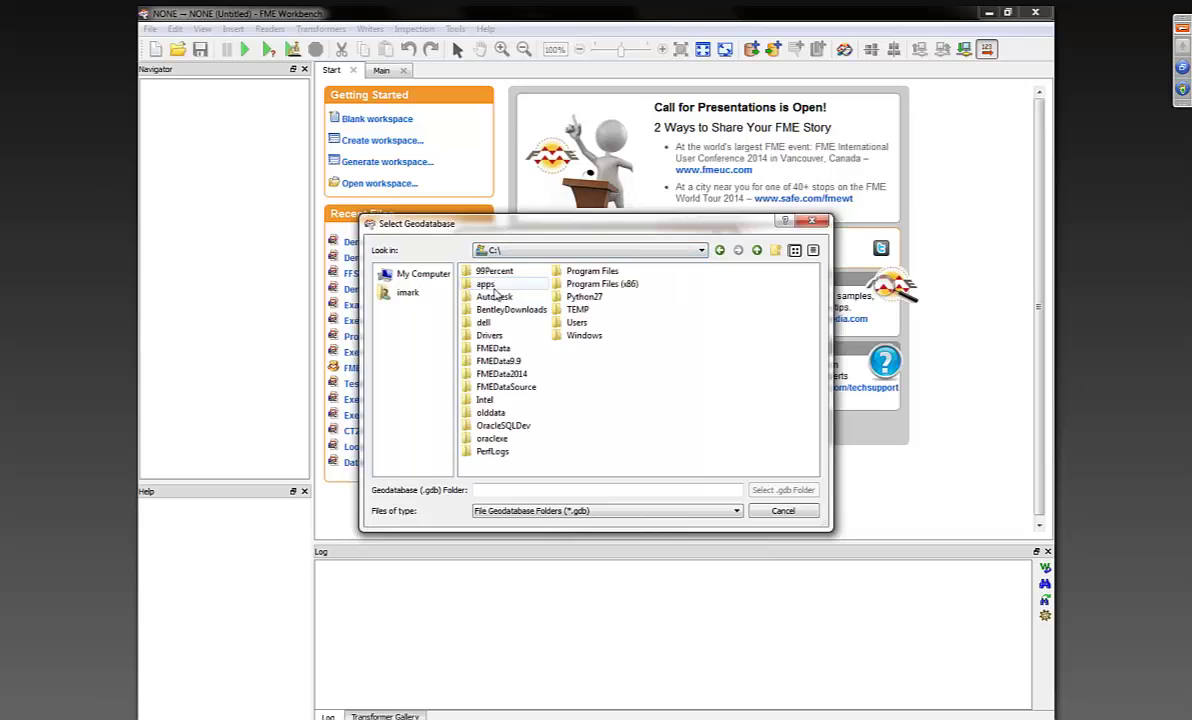
pyautogui.doubleClick(498, 361)
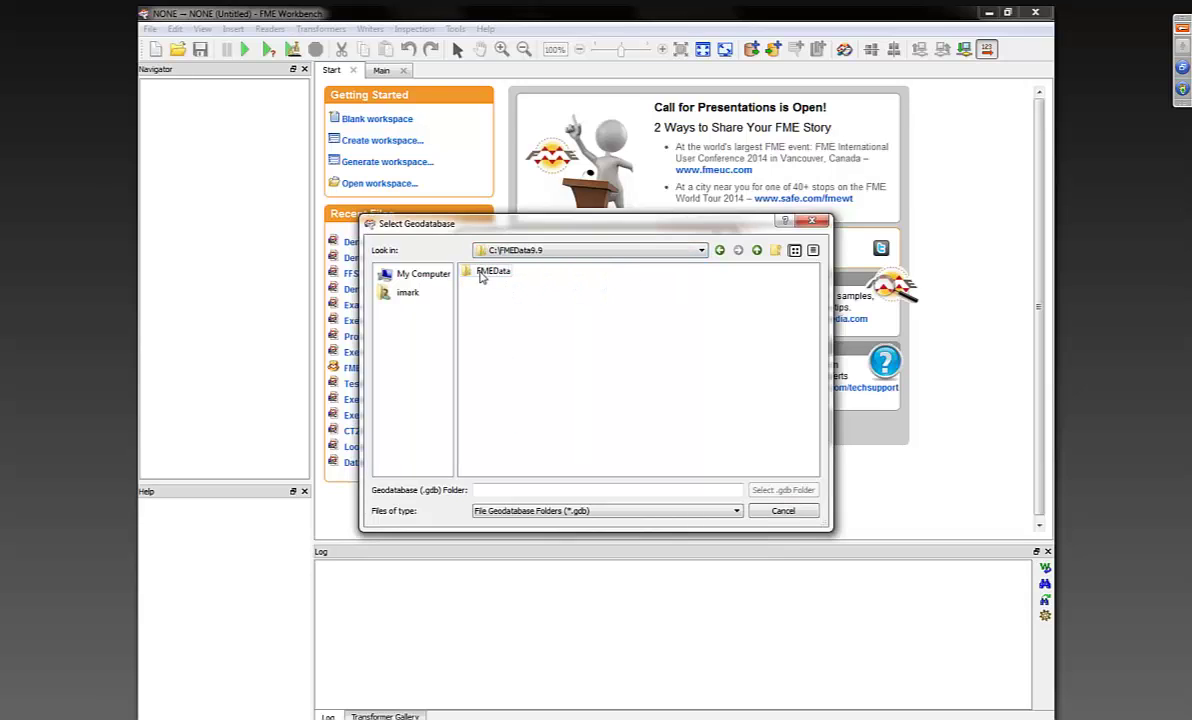
pyautogui.doubleClick(484, 272)
pyautogui.doubleClick(492, 284)
pyautogui.click(580, 489)
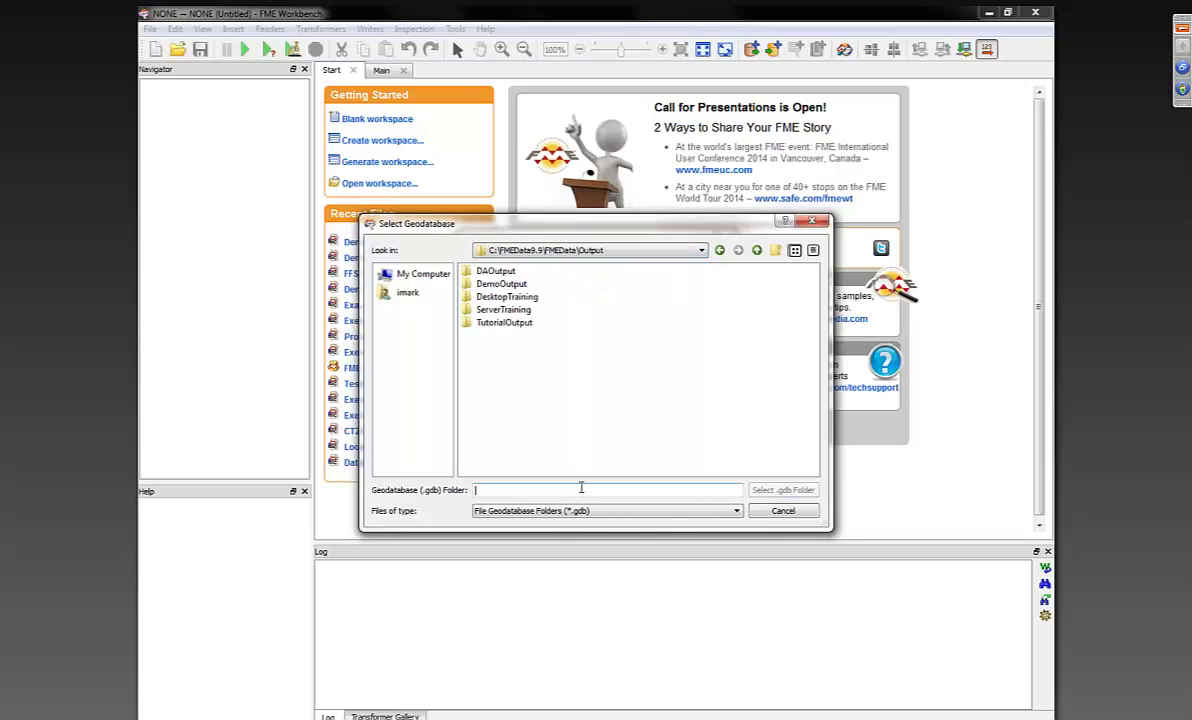
pyautogui.write('water.gdb')
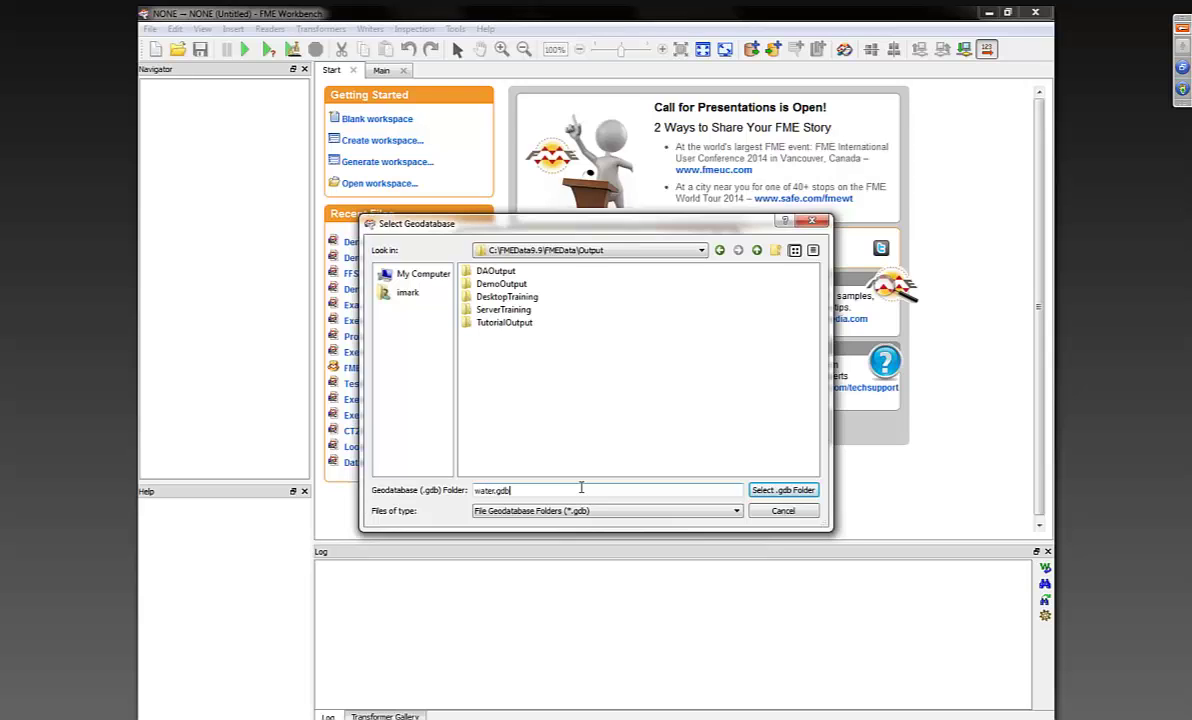
pyautogui.press('Return')
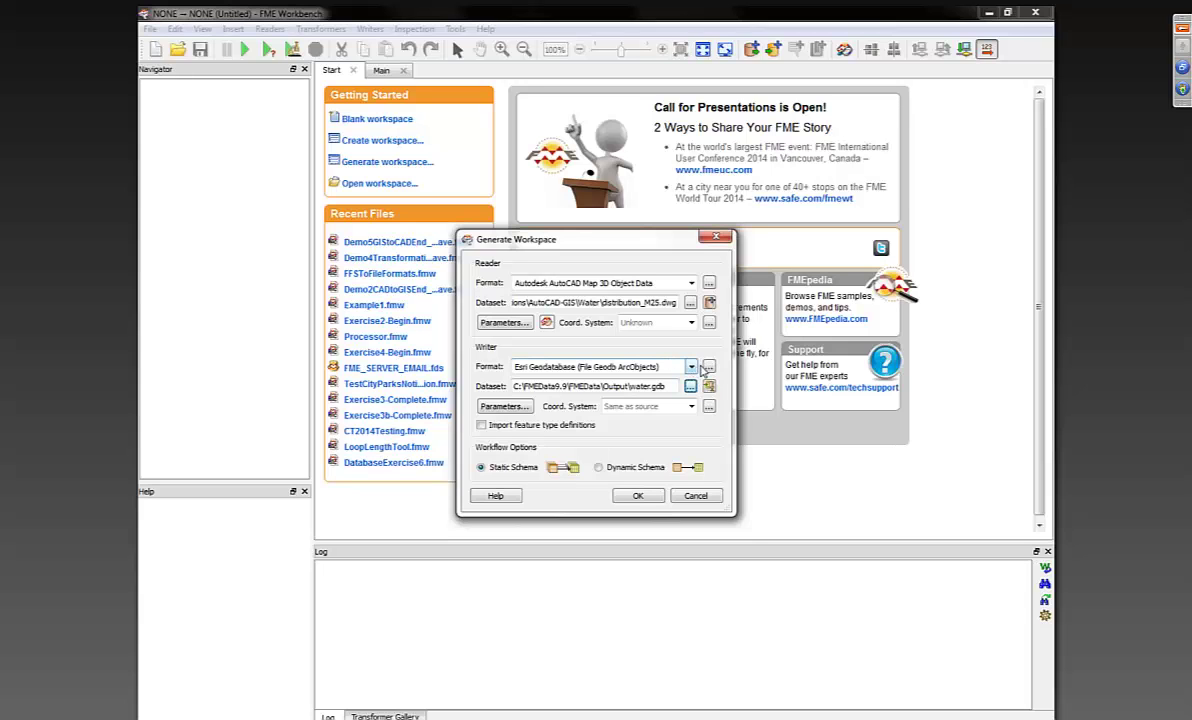
# Step: Browse the gallery of available writer formats, then leave it without choosing another format
pyautogui.click(709, 367)
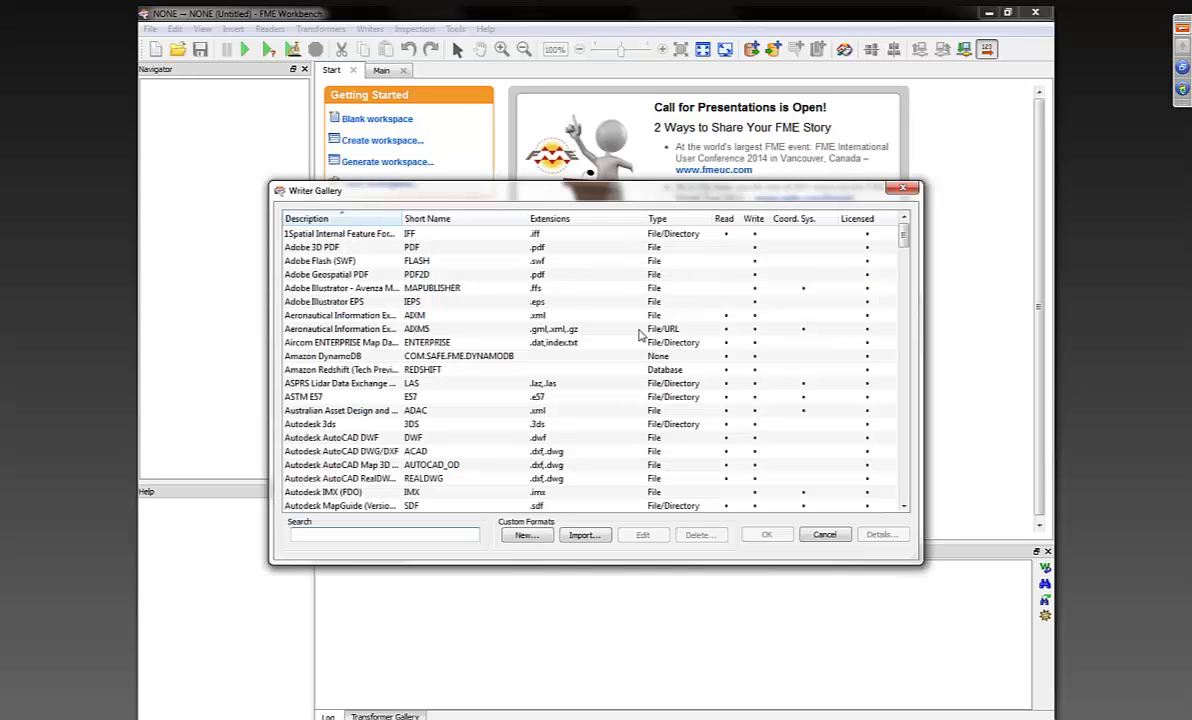
pyautogui.scroll(-5, 640, 336)
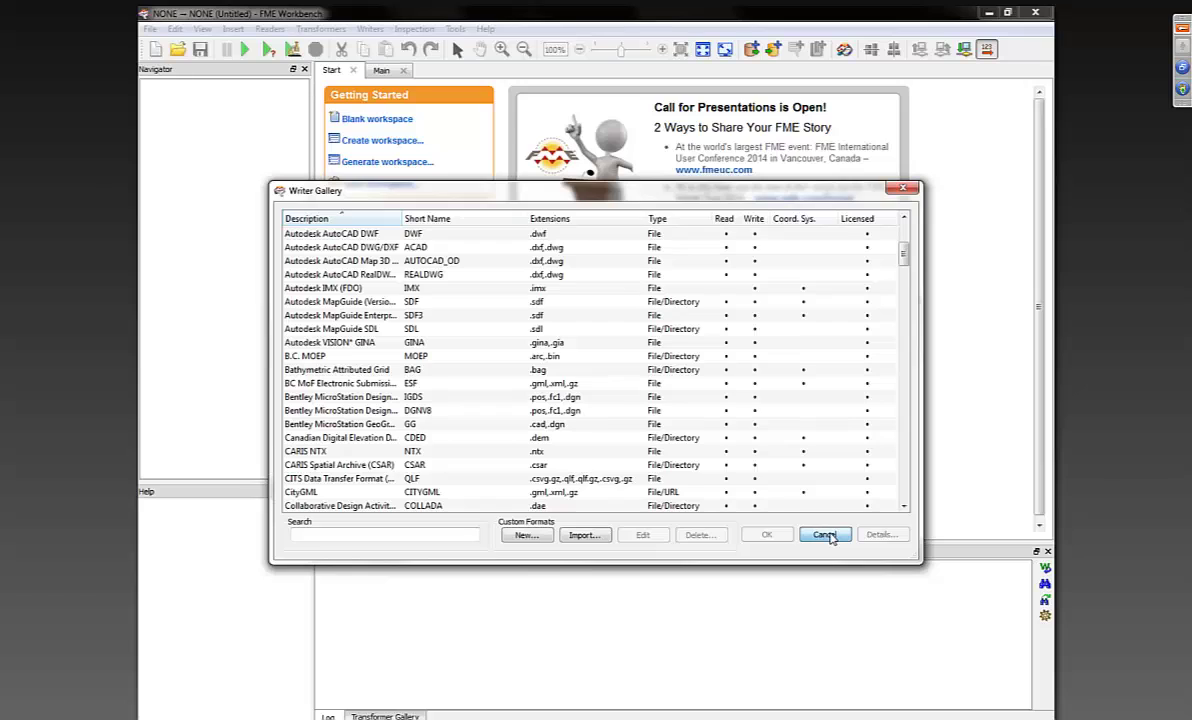
pyautogui.click(824, 535)
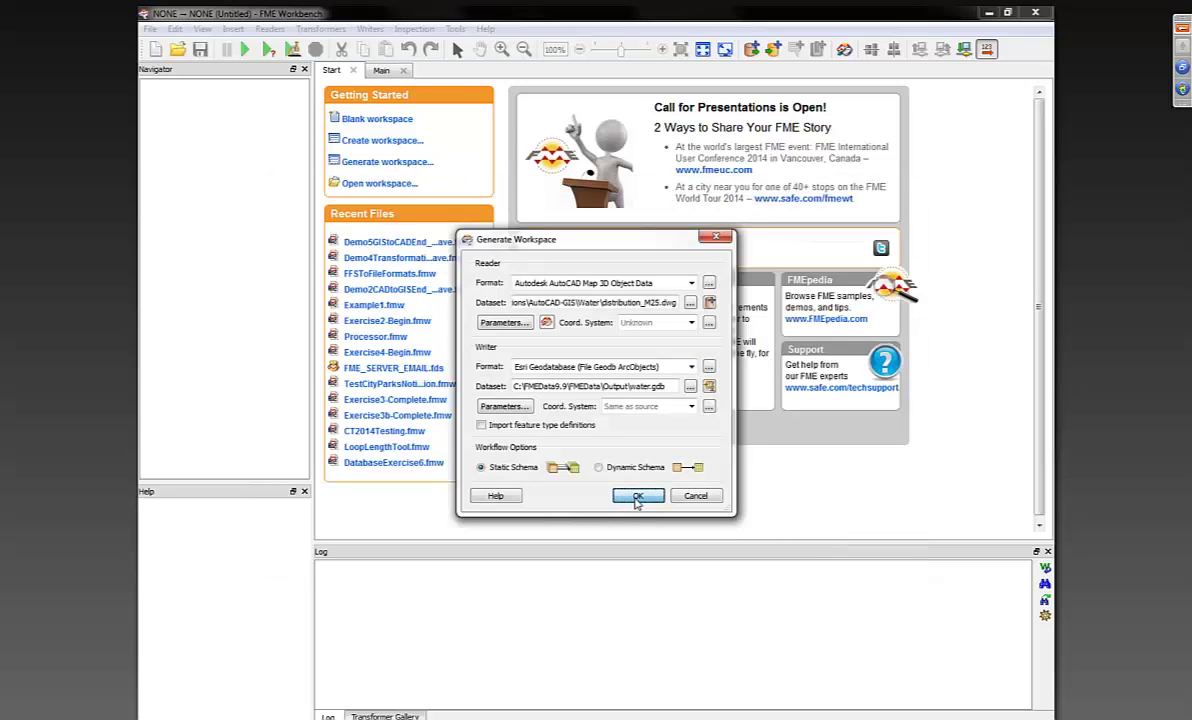
# Step: Generate the workspace with the water_distribution_lines, water_distribution_nodes and water_meters feature types all included
pyautogui.click(637, 497)
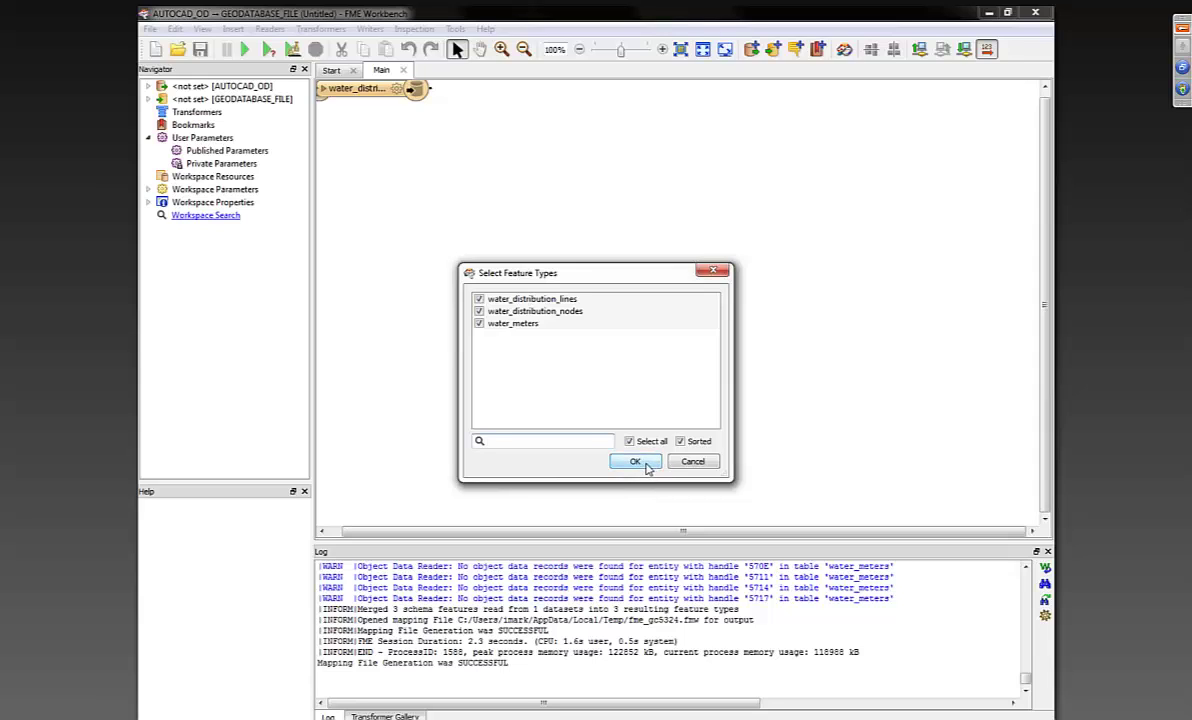
pyautogui.click(646, 466)
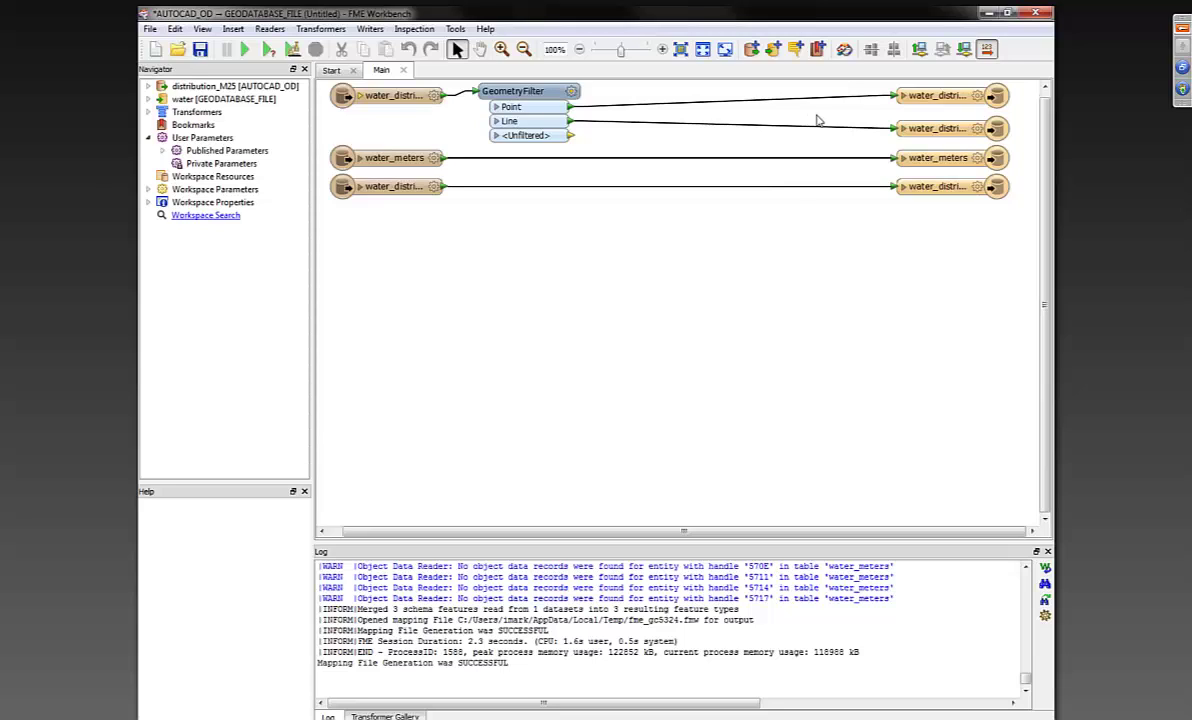
# Step: Move the writer feature type fed by the GeometryFilter's Line port slightly toward the filter and disable it
pyautogui.moveTo(940, 135); pyautogui.dragTo(897, 135)
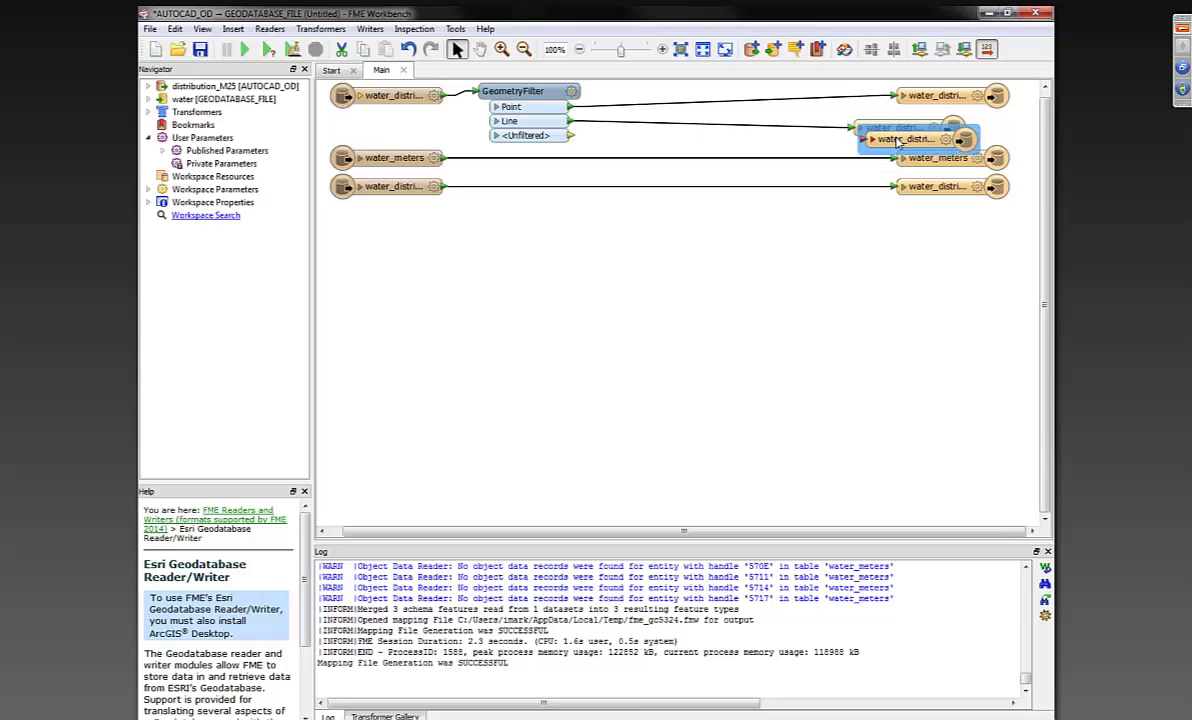
pyautogui.click(898, 143)
pyautogui.click(890, 130)
pyautogui.hotkey('ctrl', 'e')
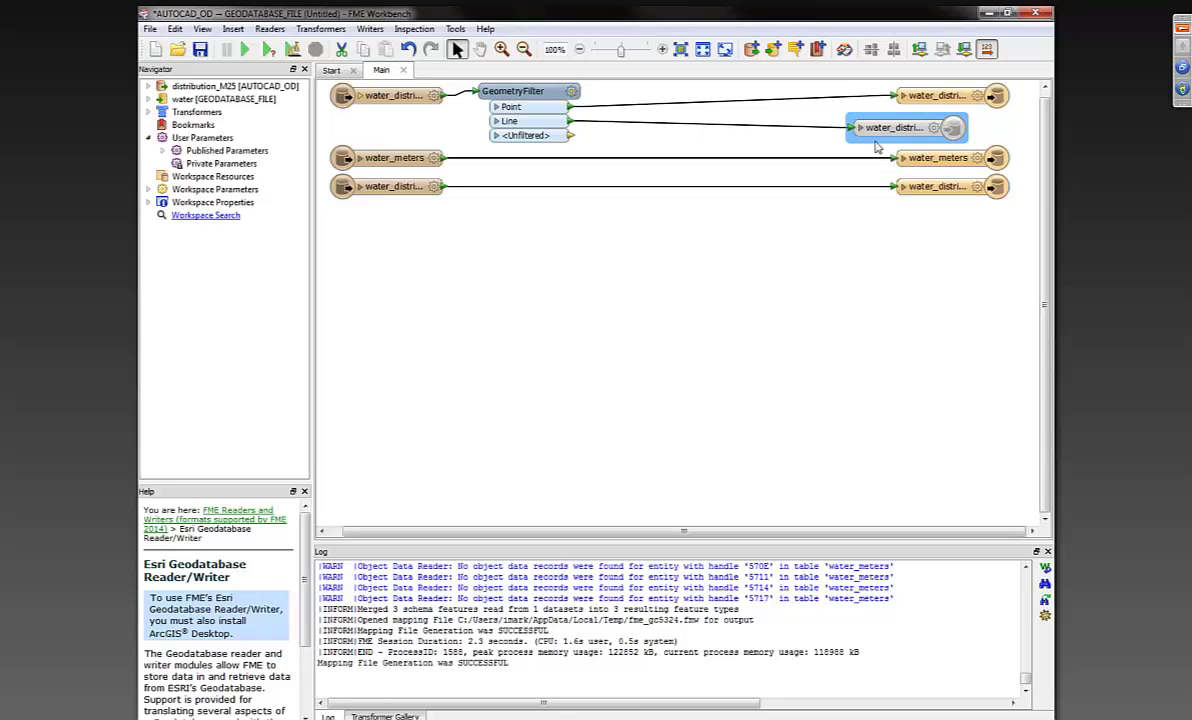
pyautogui.click(810, 243)
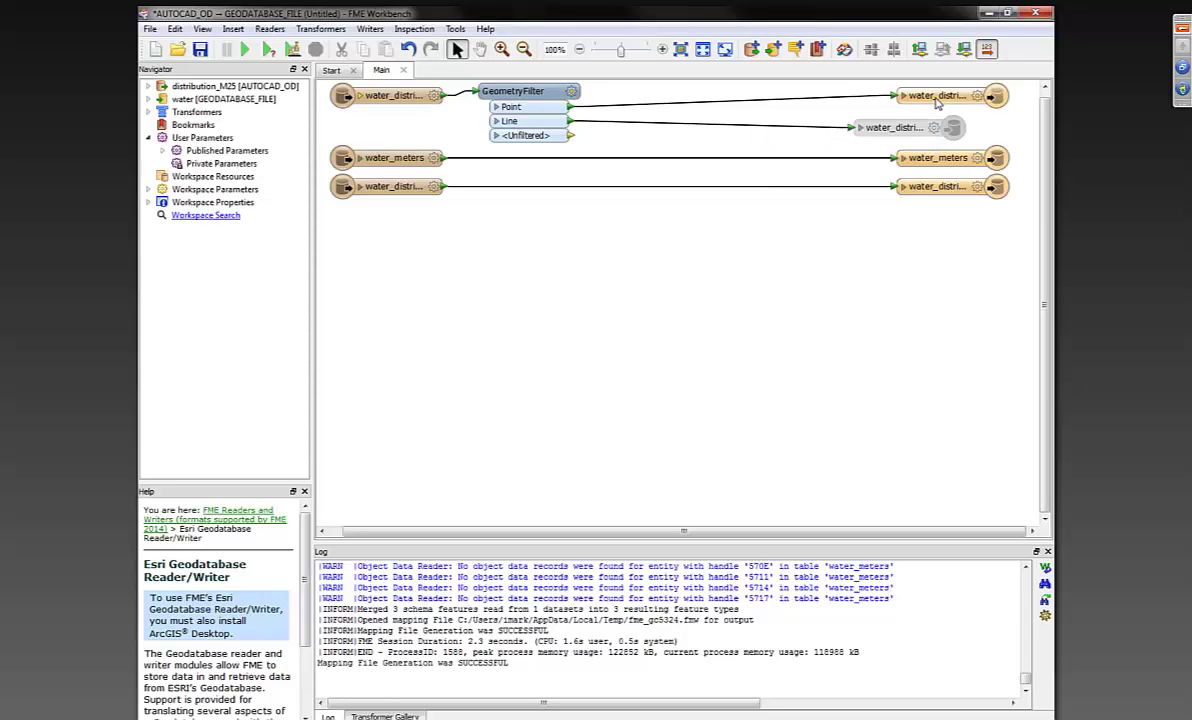
# Step: Inspect the source distribution_M25.dwg dataset in FME Data Inspector and widen the layer list to show the full feature type names
pyautogui.rightClick(385, 97)
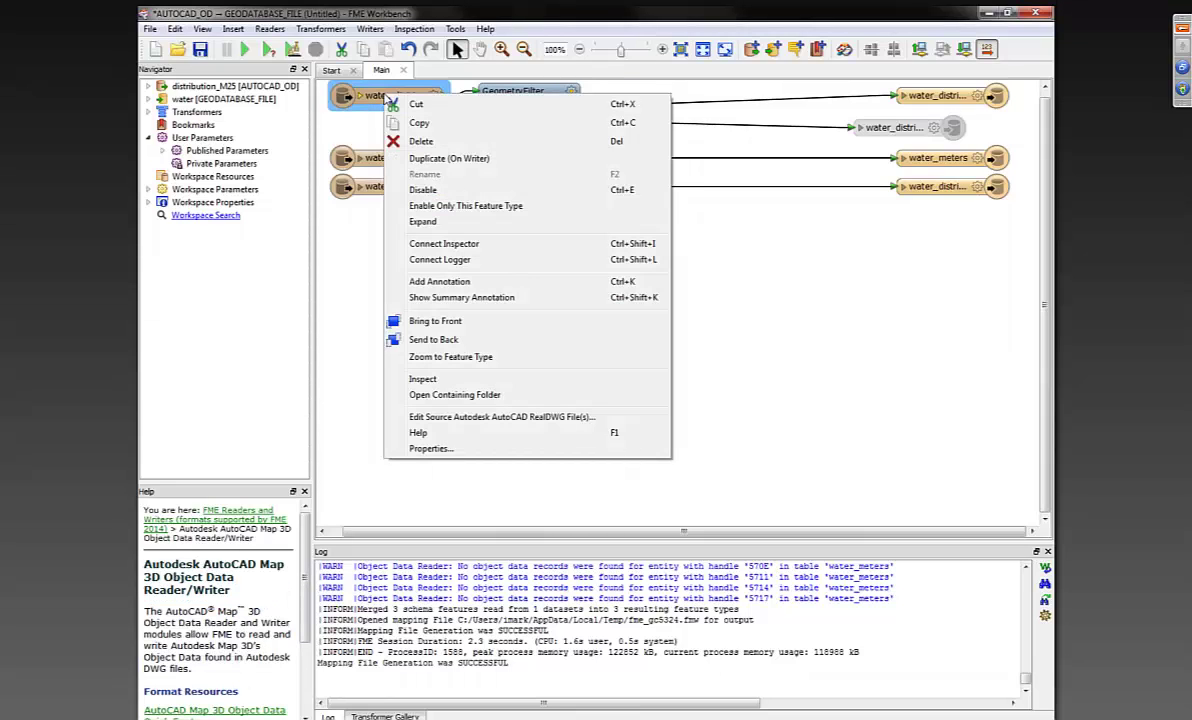
pyautogui.click(464, 385)
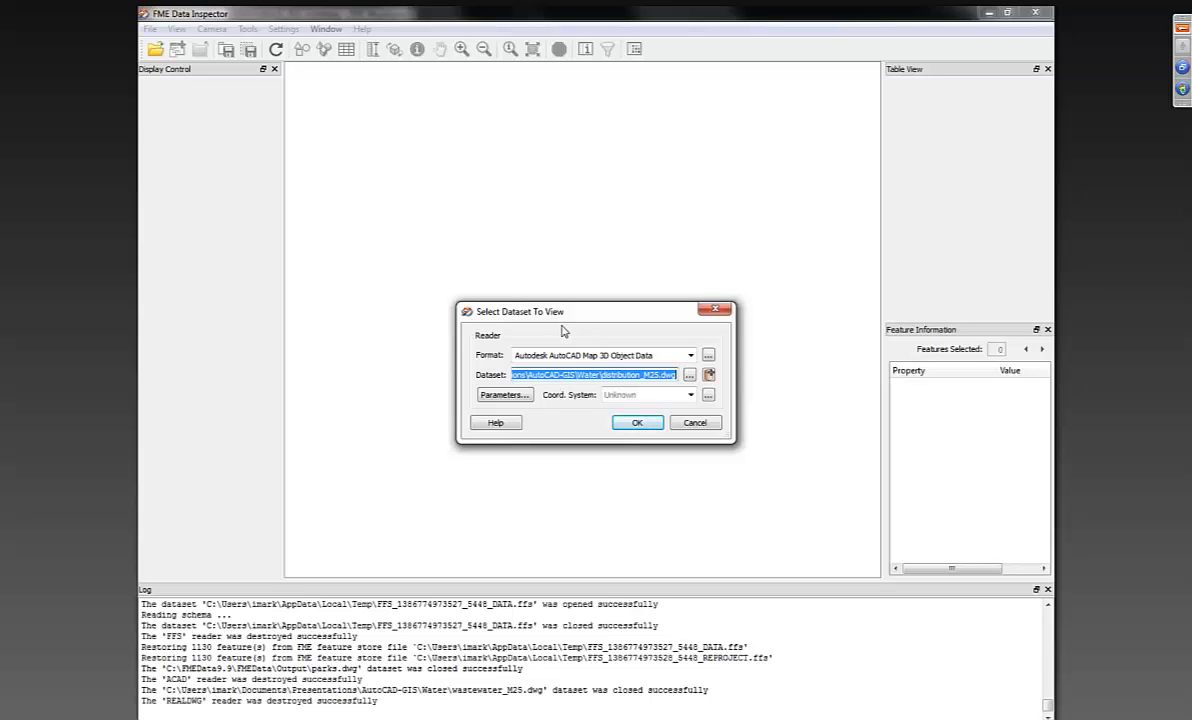
pyautogui.click(637, 424)
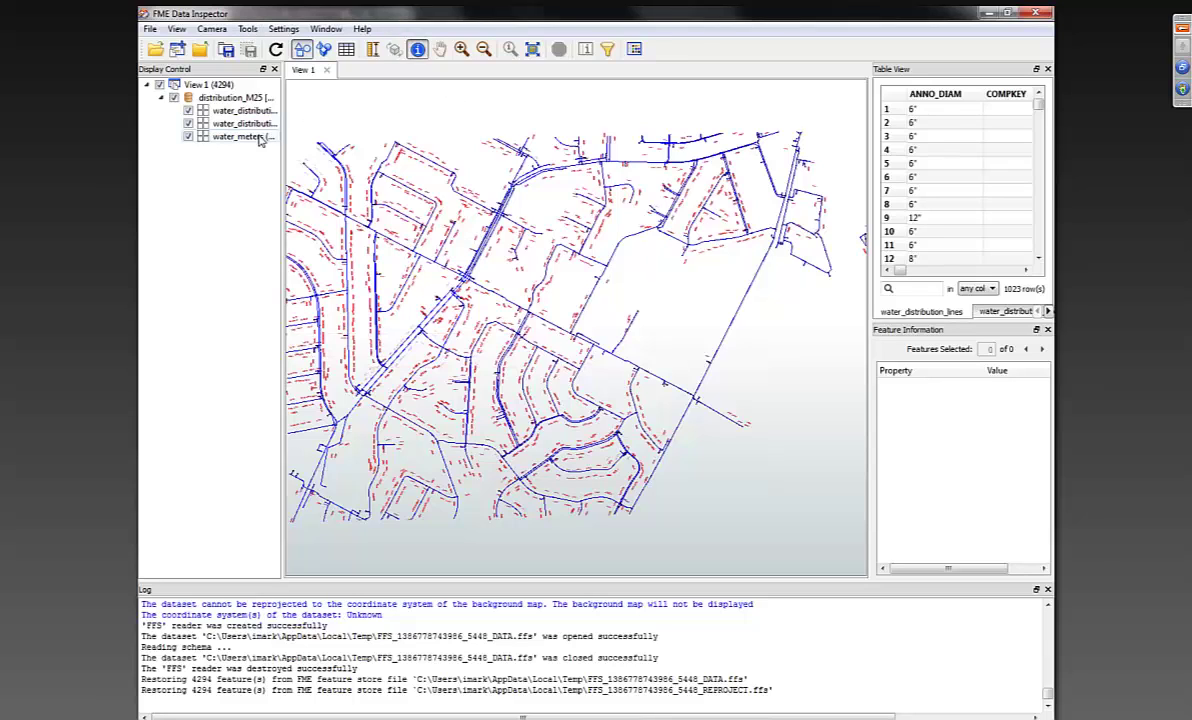
pyautogui.moveTo(283, 118); pyautogui.dragTo(347, 124)
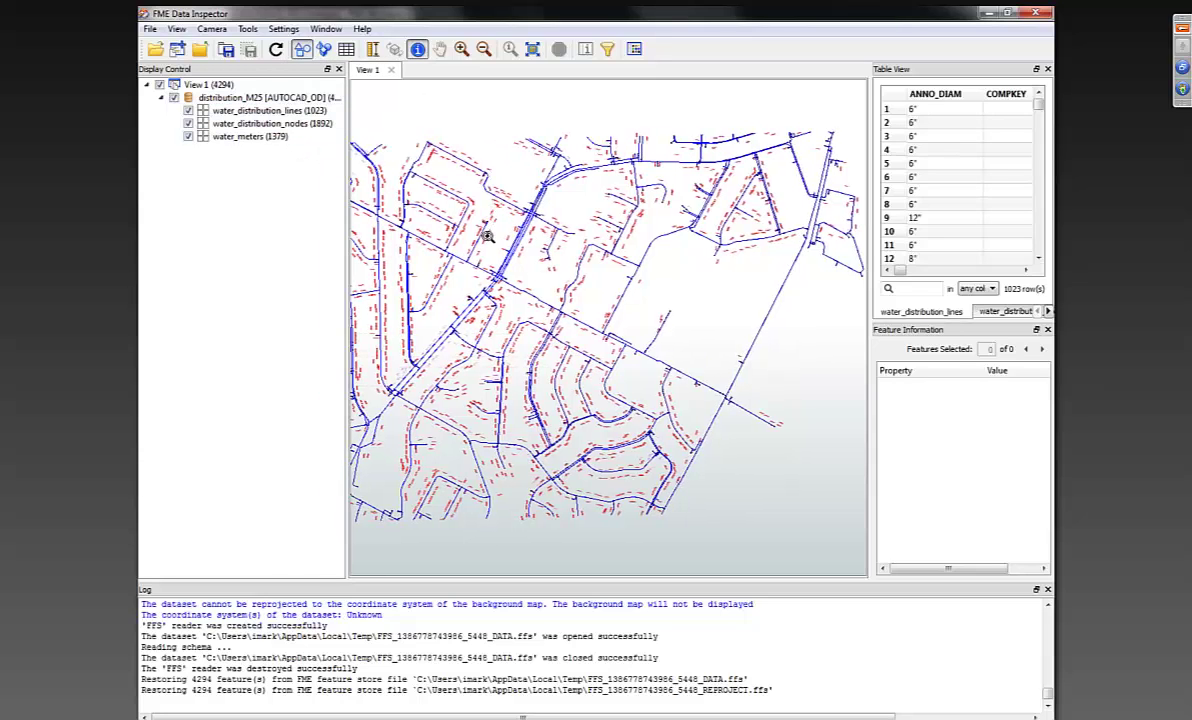
# Step: Examine the attributes of water meter label 160987, the adjacent distribution line, and the node at the end of the short connecting line
pyautogui.moveTo(418, 187); pyautogui.dragTo(690, 400)
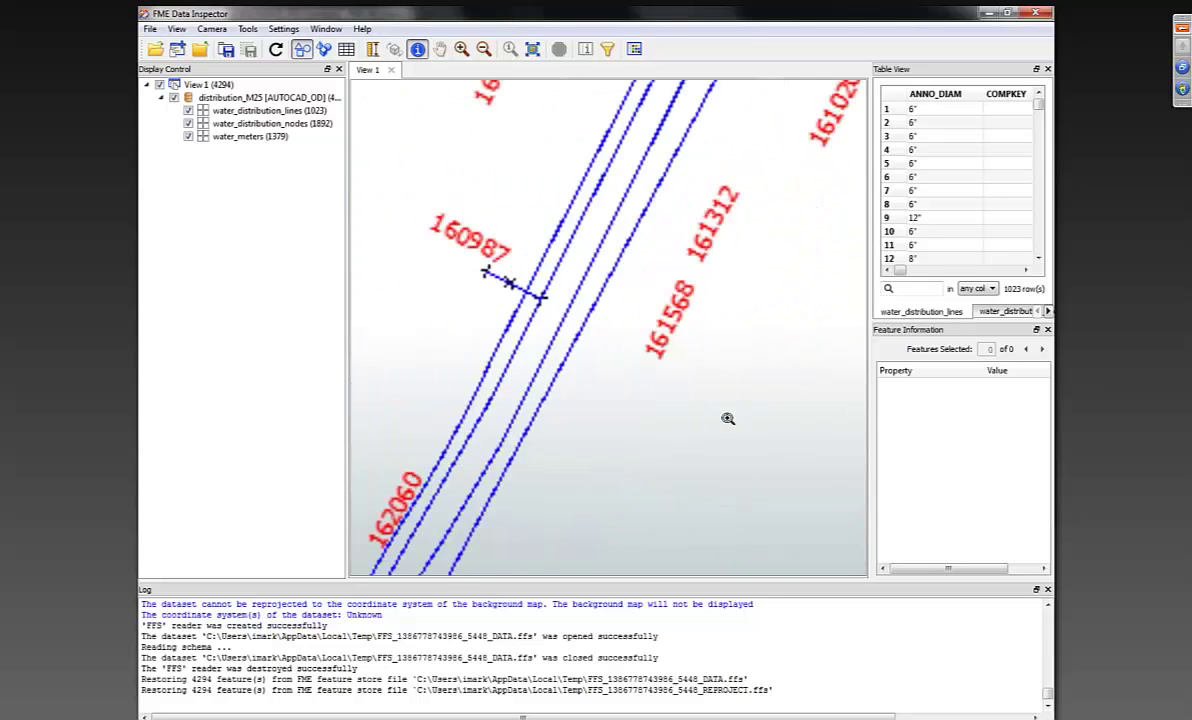
pyautogui.click(440, 236)
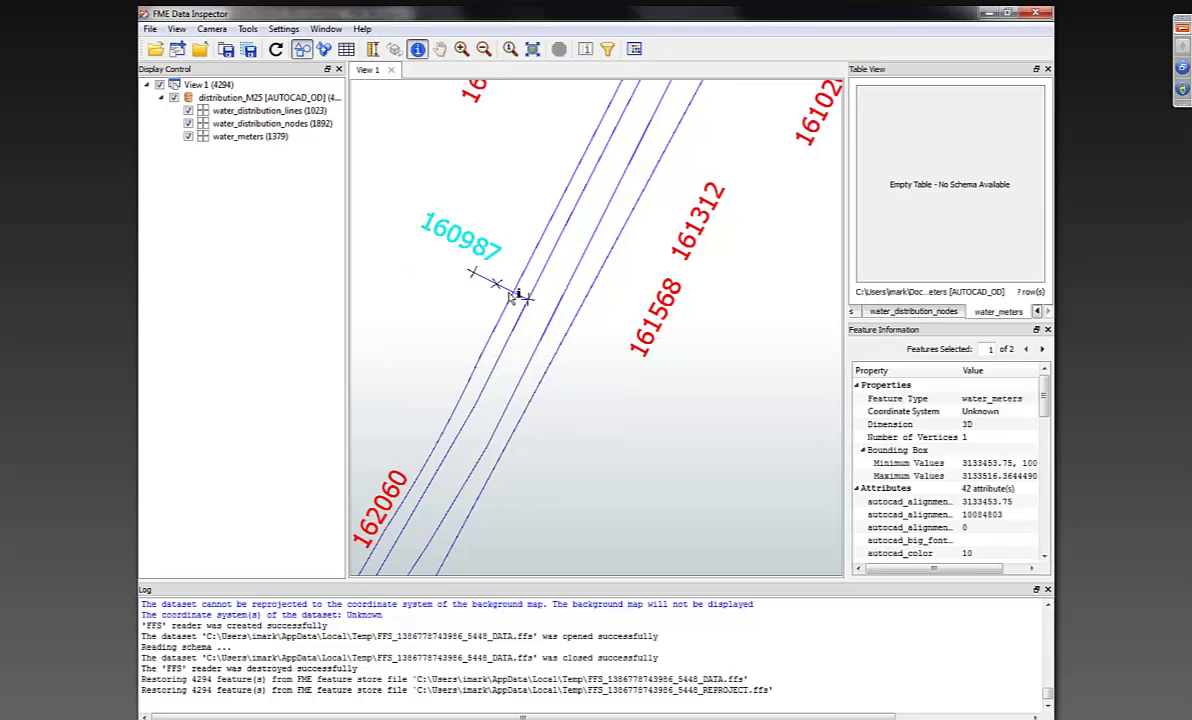
pyautogui.click(533, 265)
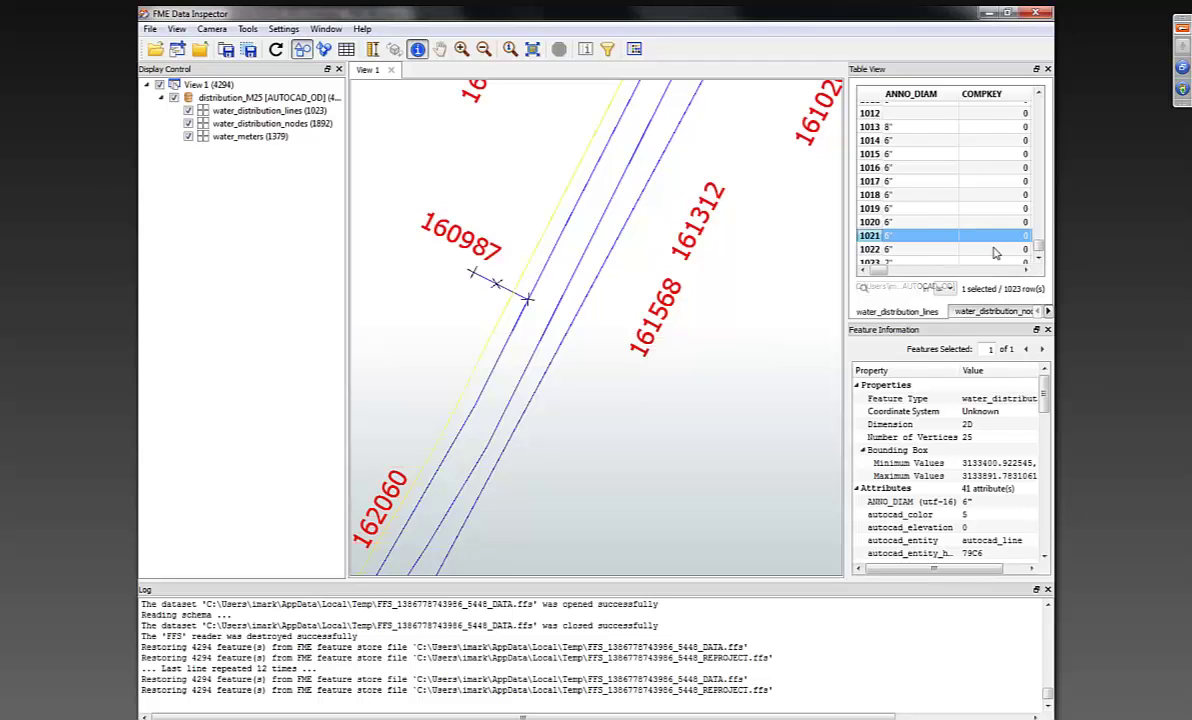
pyautogui.moveTo(883, 270); pyautogui.dragTo(1010, 271)
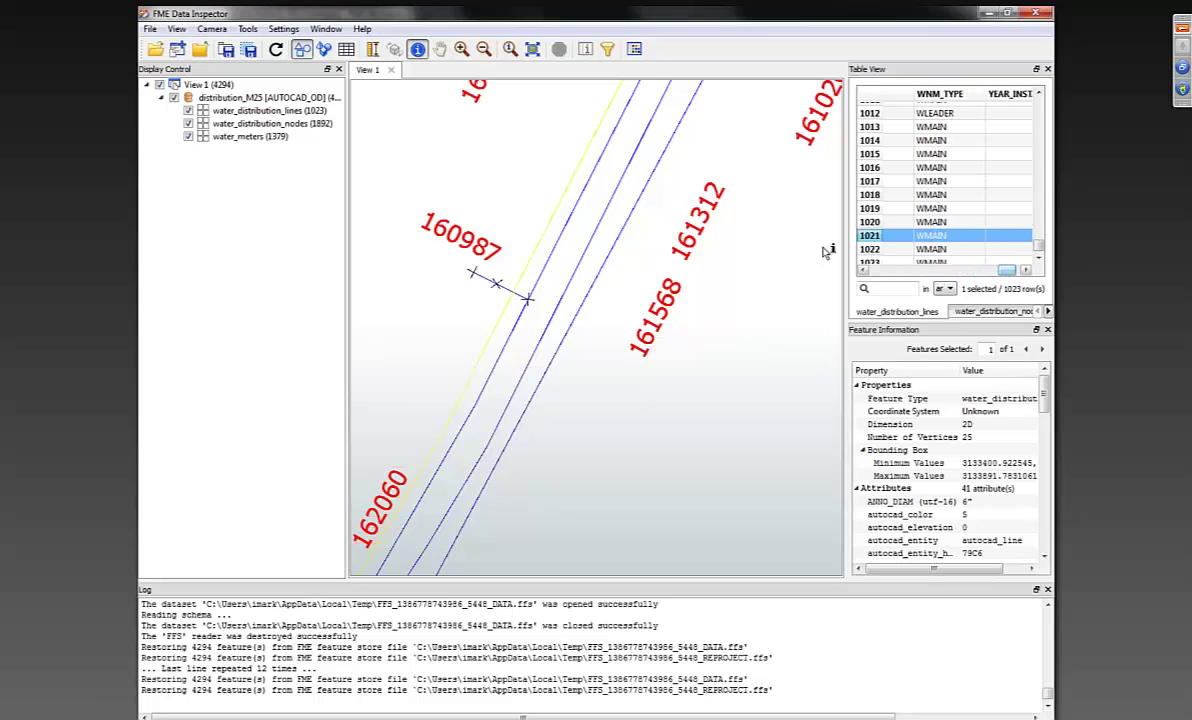
pyautogui.click(531, 299)
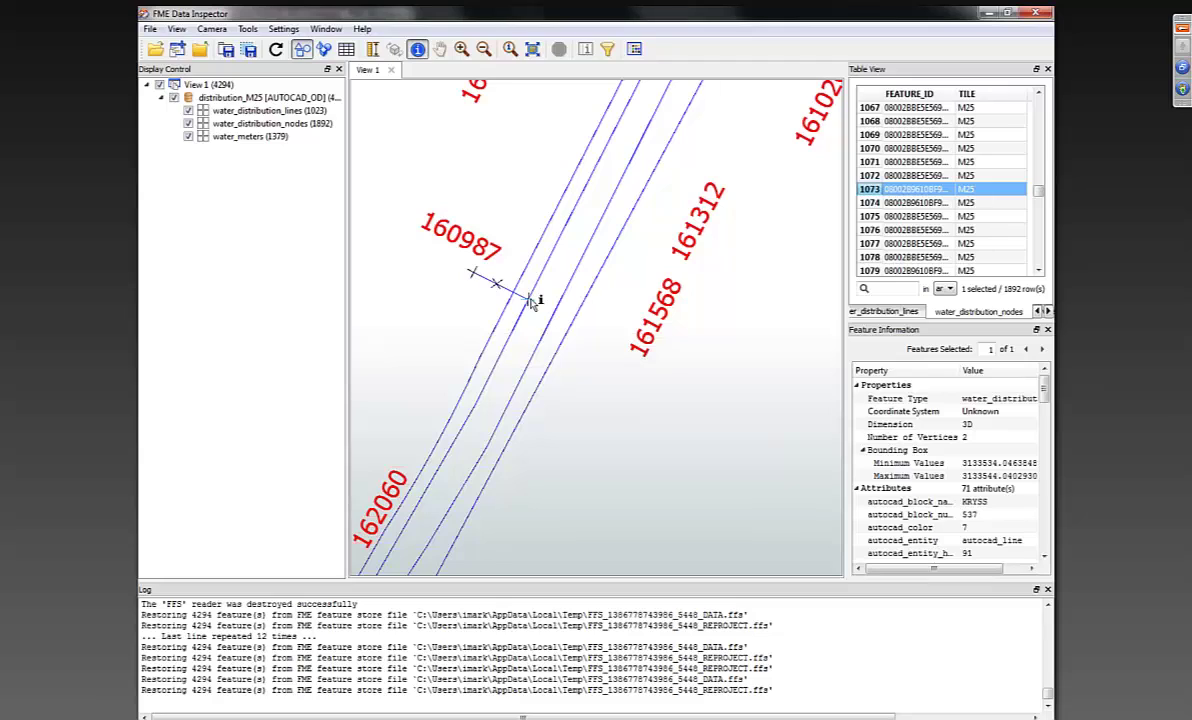
# Step: Confirm MapQuest Web Map Tile Service as the background map format in the FME options
pyautogui.click(250, 29)
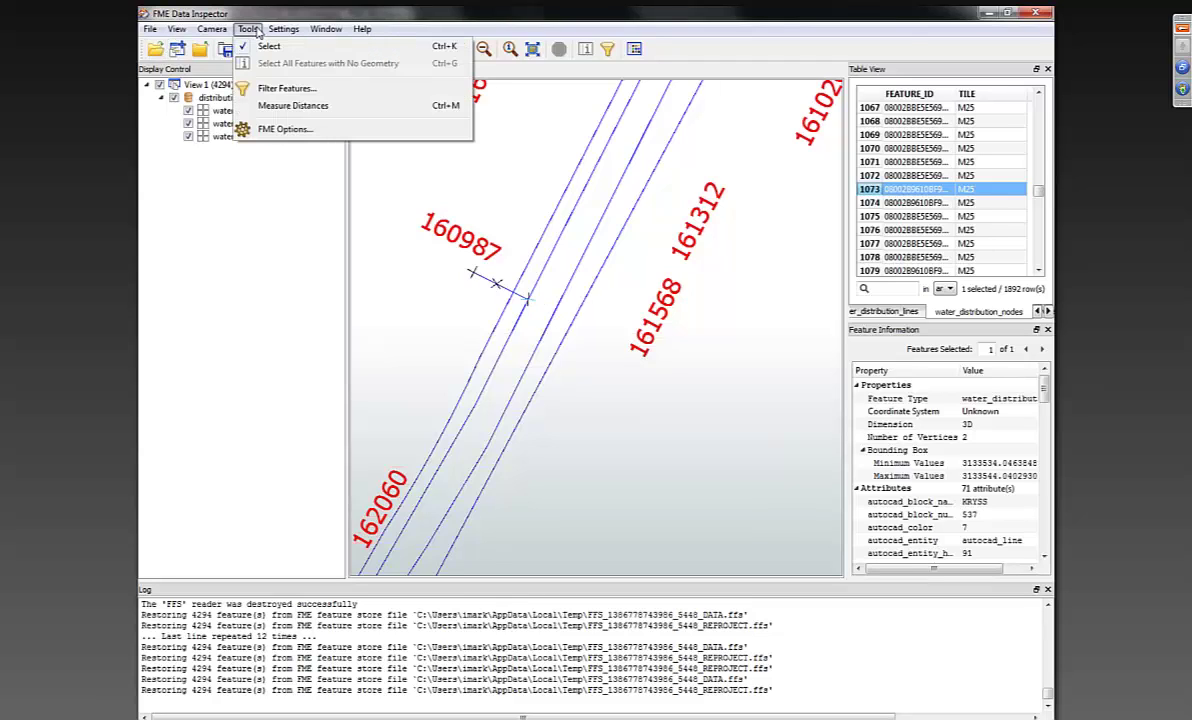
pyautogui.click(270, 129)
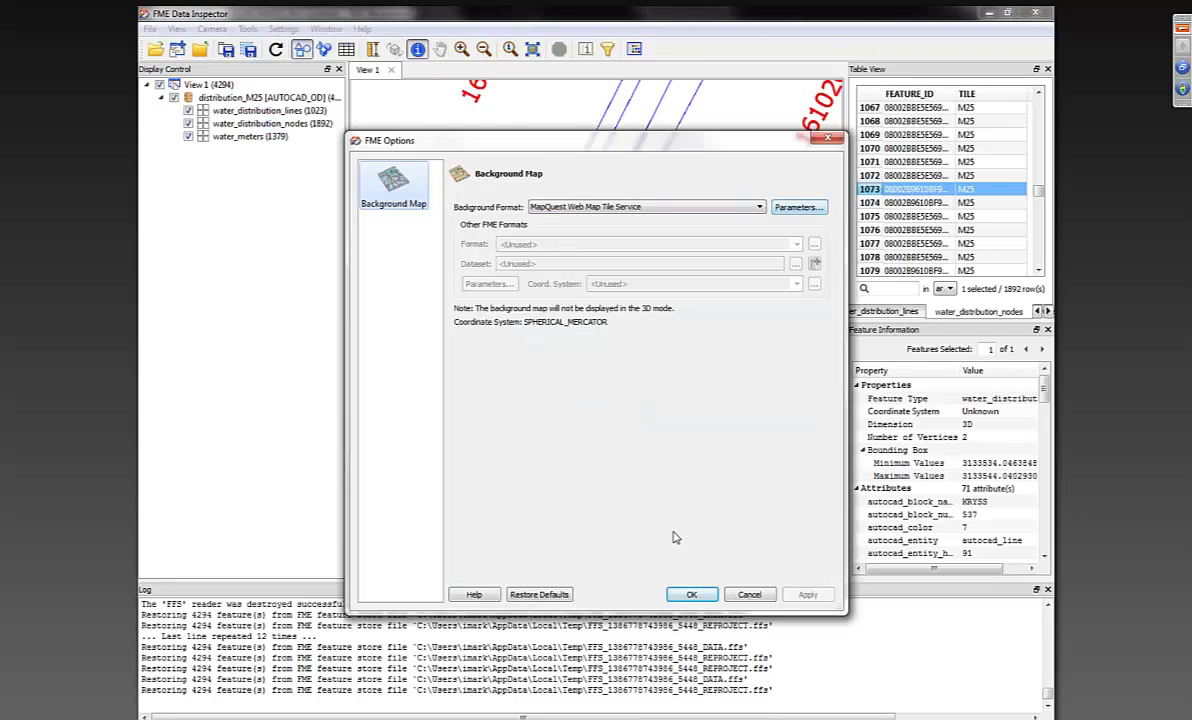
pyautogui.click(691, 595)
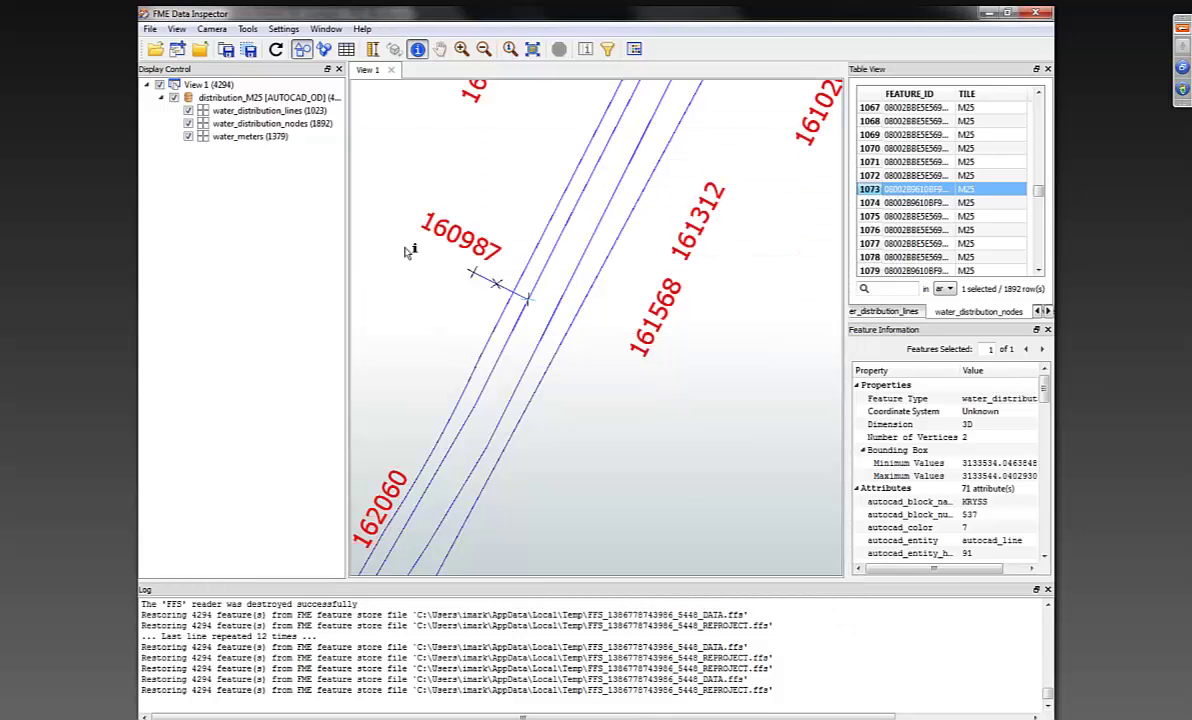
# Step: Check the coordinate system property of the selected water distribution node in the feature information
pyautogui.scroll(-3, 405, 252)
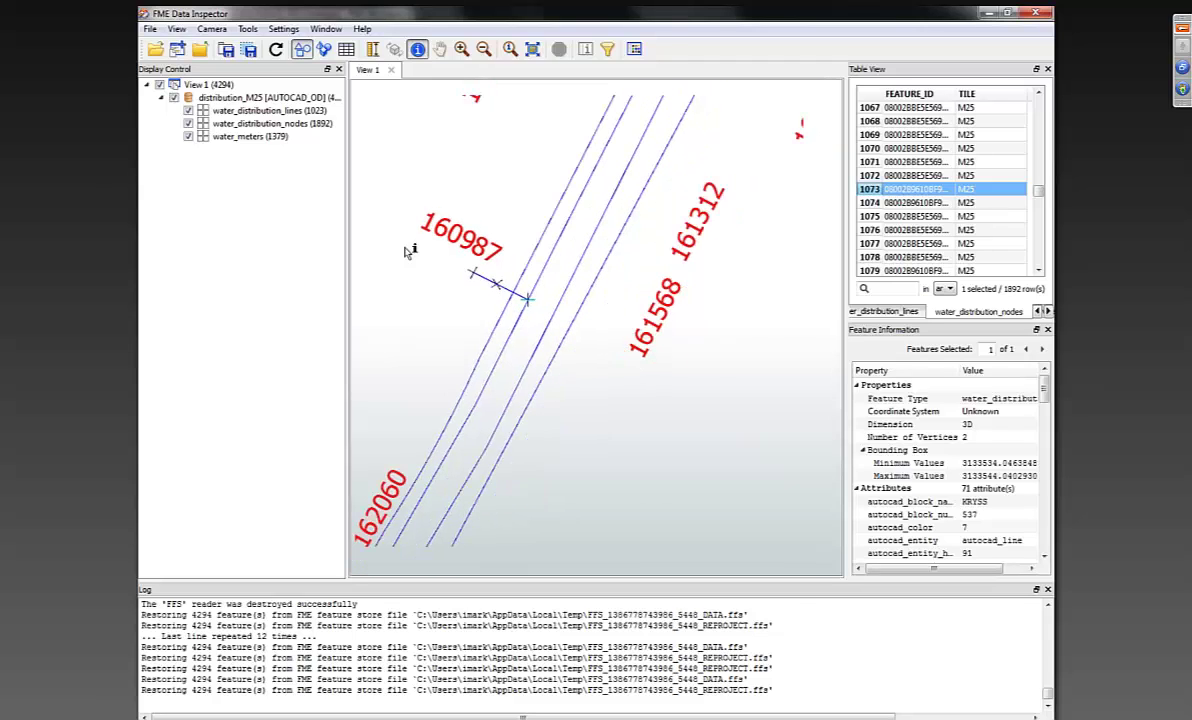
pyautogui.click(153, 49)
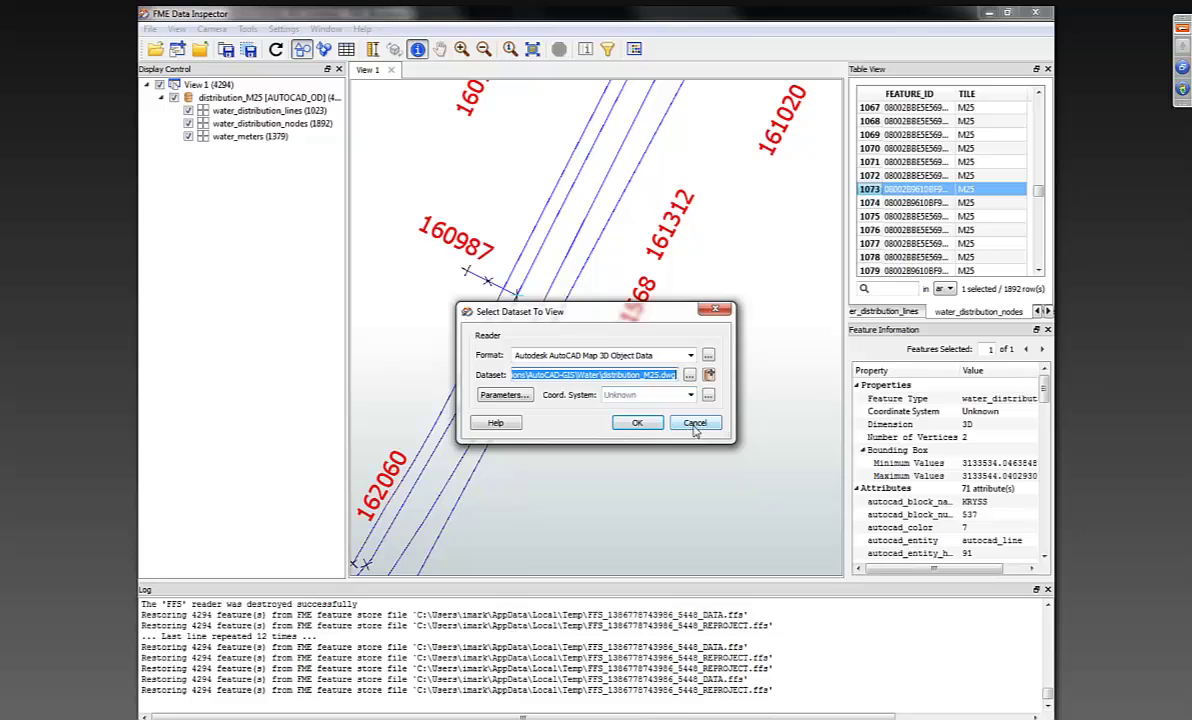
pyautogui.click(694, 422)
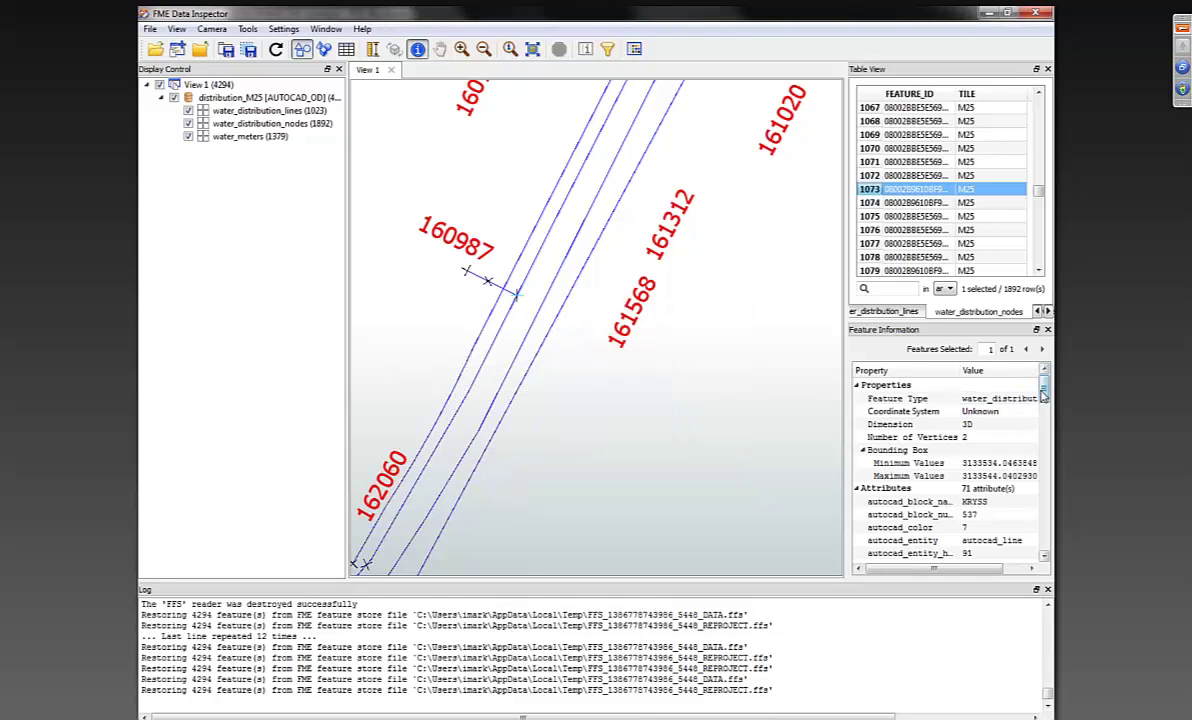
pyautogui.click(898, 411)
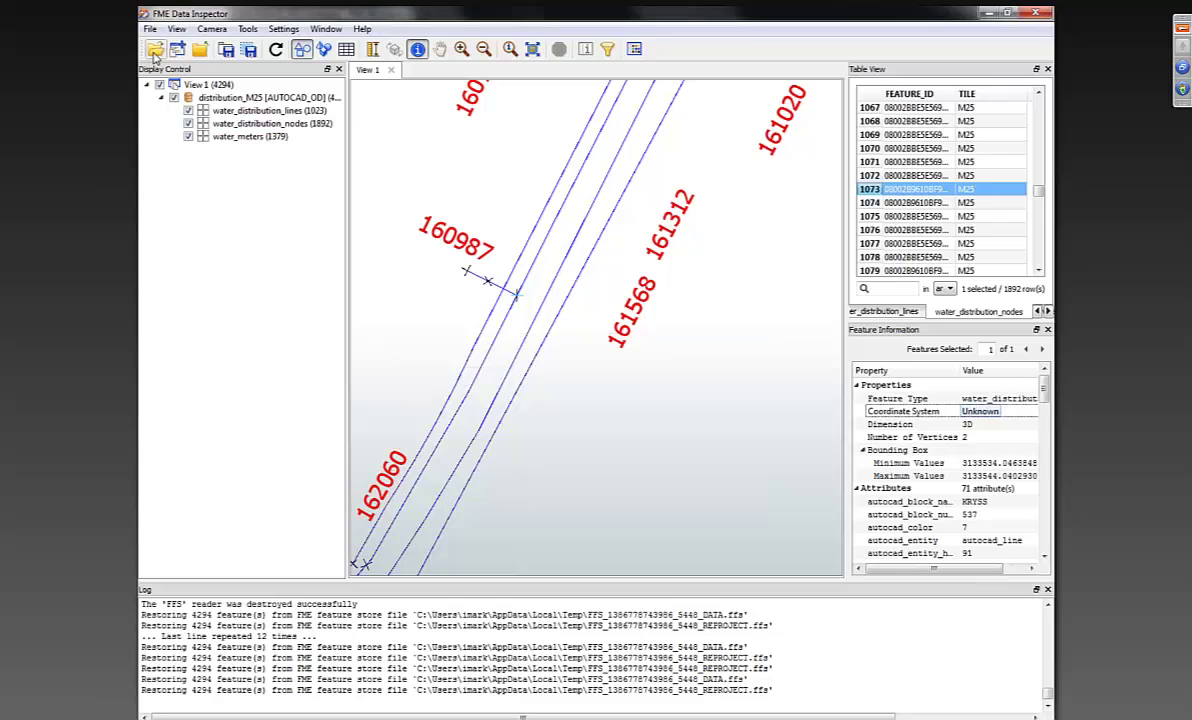
# Step: Open the distribution_M25.dwg dataset again with its coordinate system set to TX83-CF
pyautogui.hotkey('ctrl', 'o')
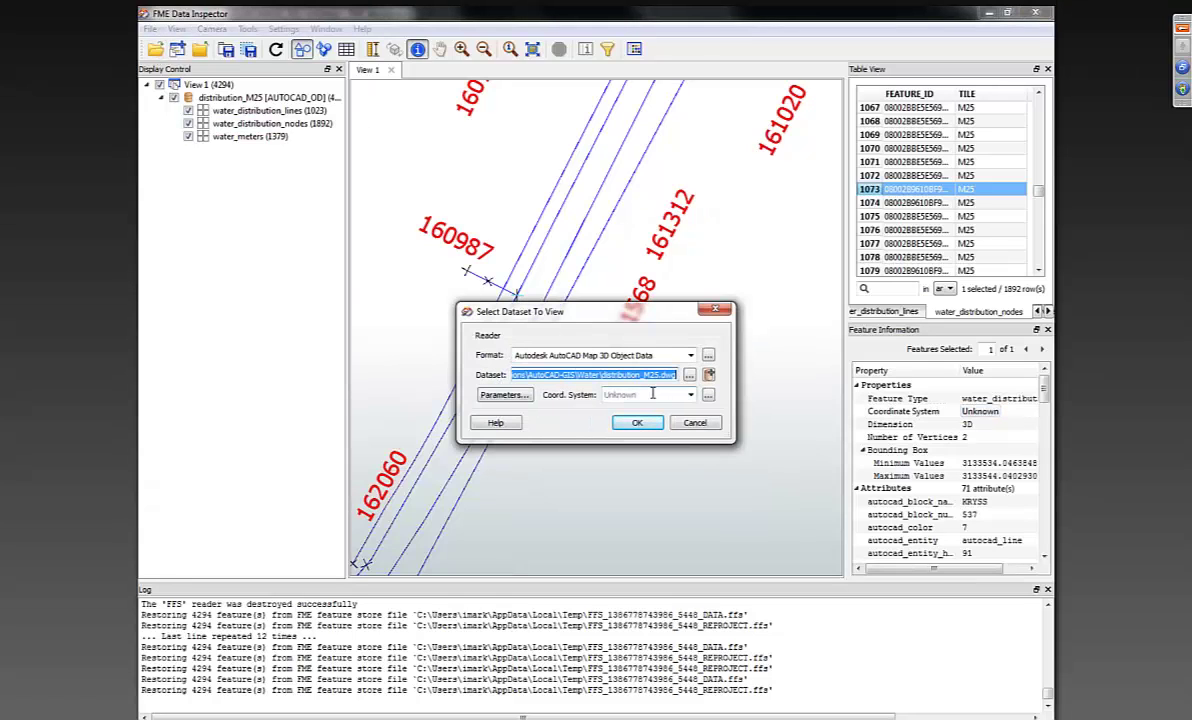
pyautogui.click(652, 393)
pyautogui.write('tx8')
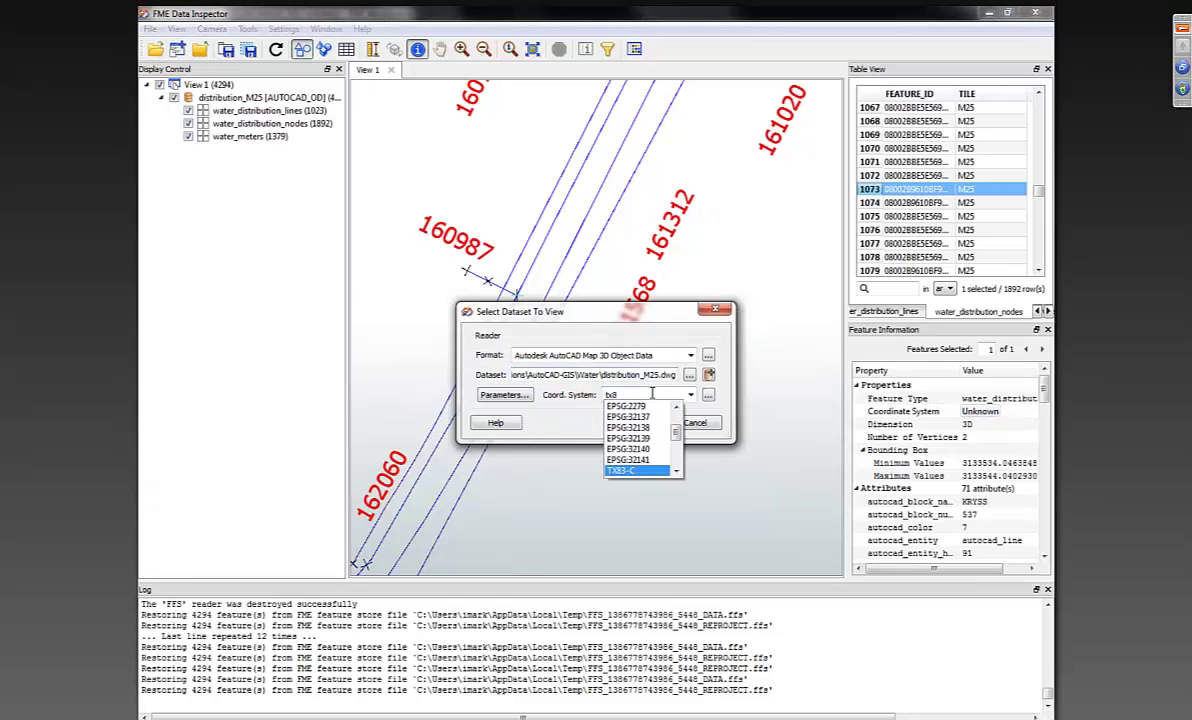
pyautogui.write('3-cf')
pyautogui.press('Return')
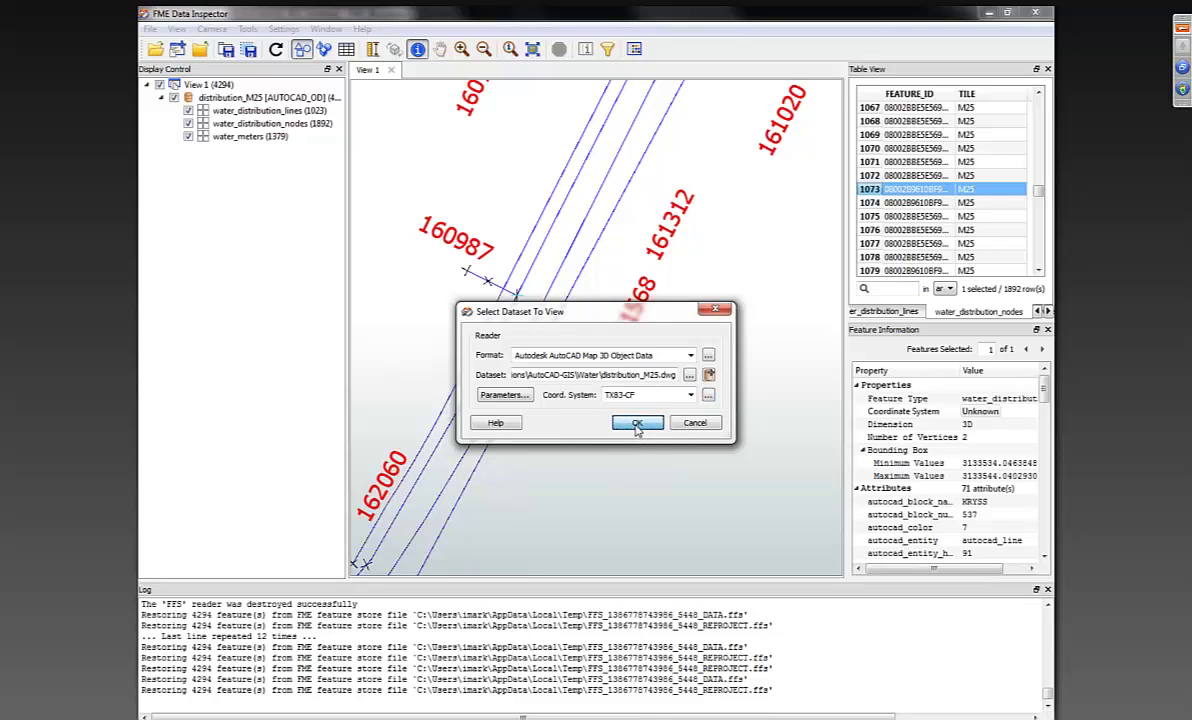
pyautogui.click(637, 424)
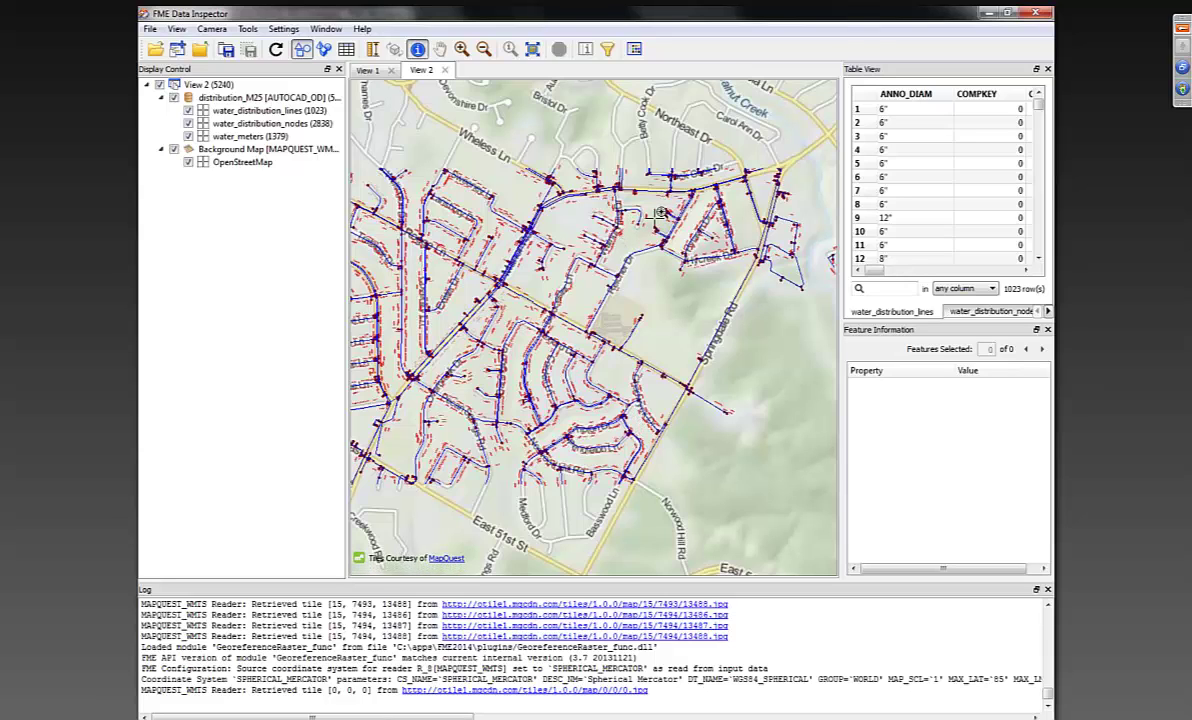
# Step: Examine the coordinate system and attributes of the winding distribution line running southwest from Edgedale Dr
pyautogui.moveTo(656, 218); pyautogui.dragTo(472, 393)
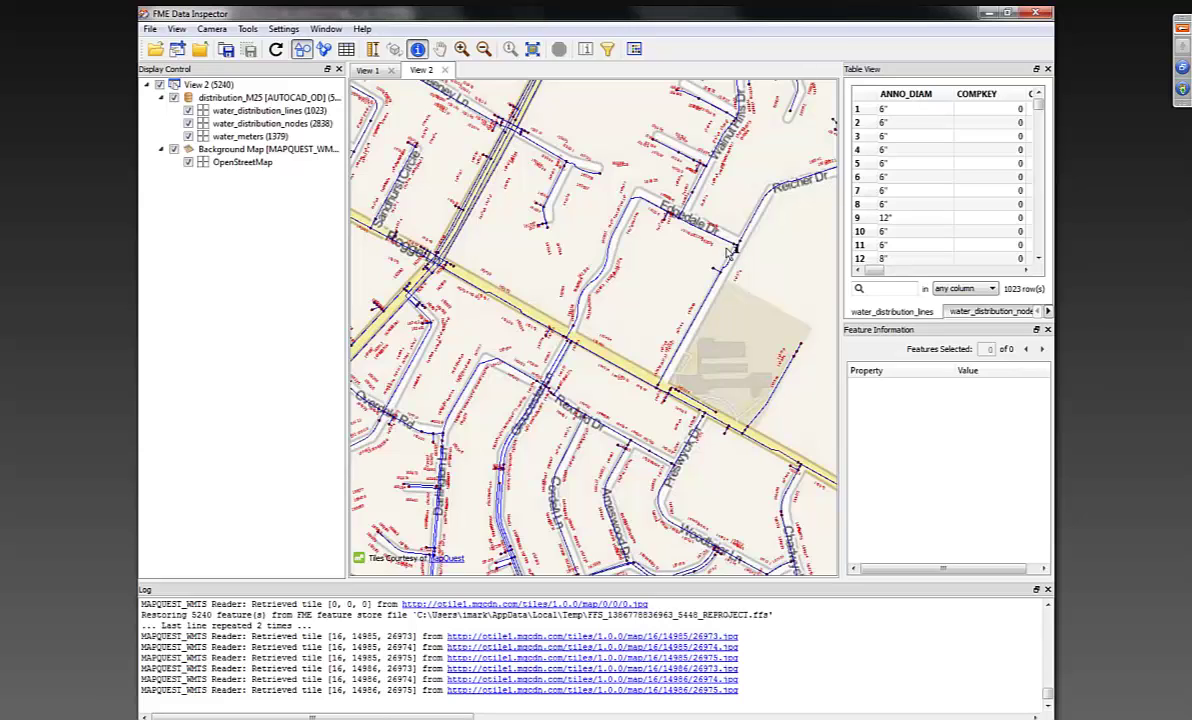
pyautogui.click(248, 29)
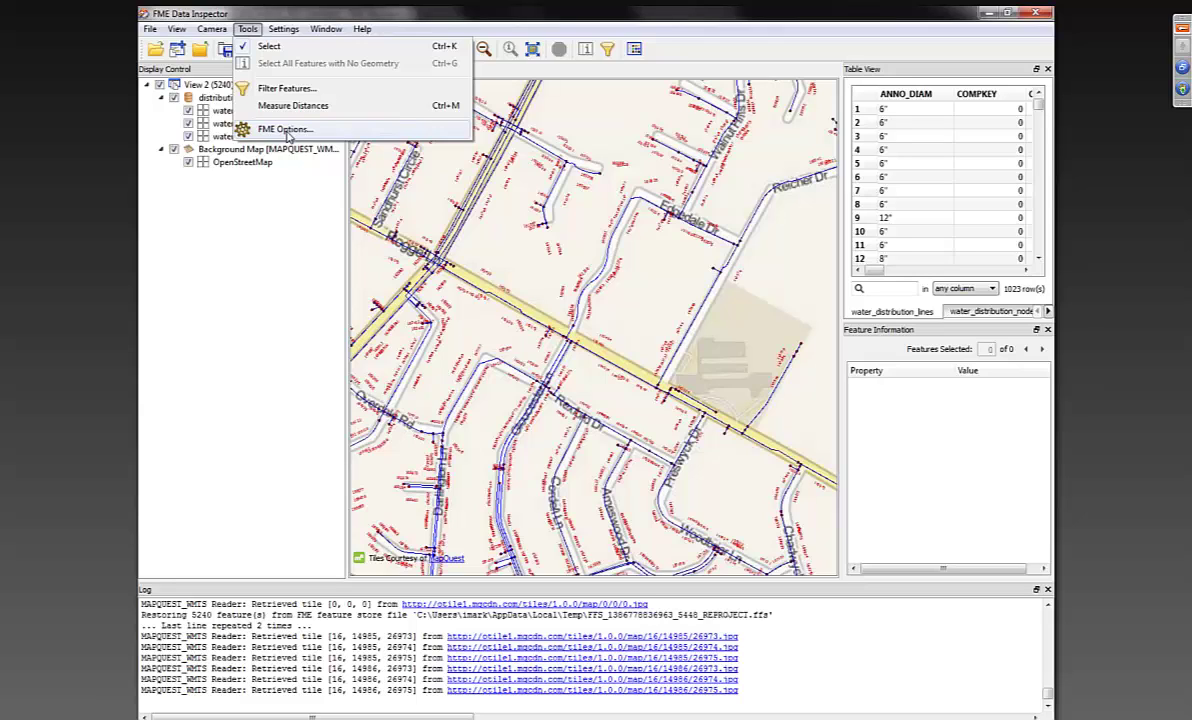
pyautogui.click(660, 276)
pyautogui.click(660, 277)
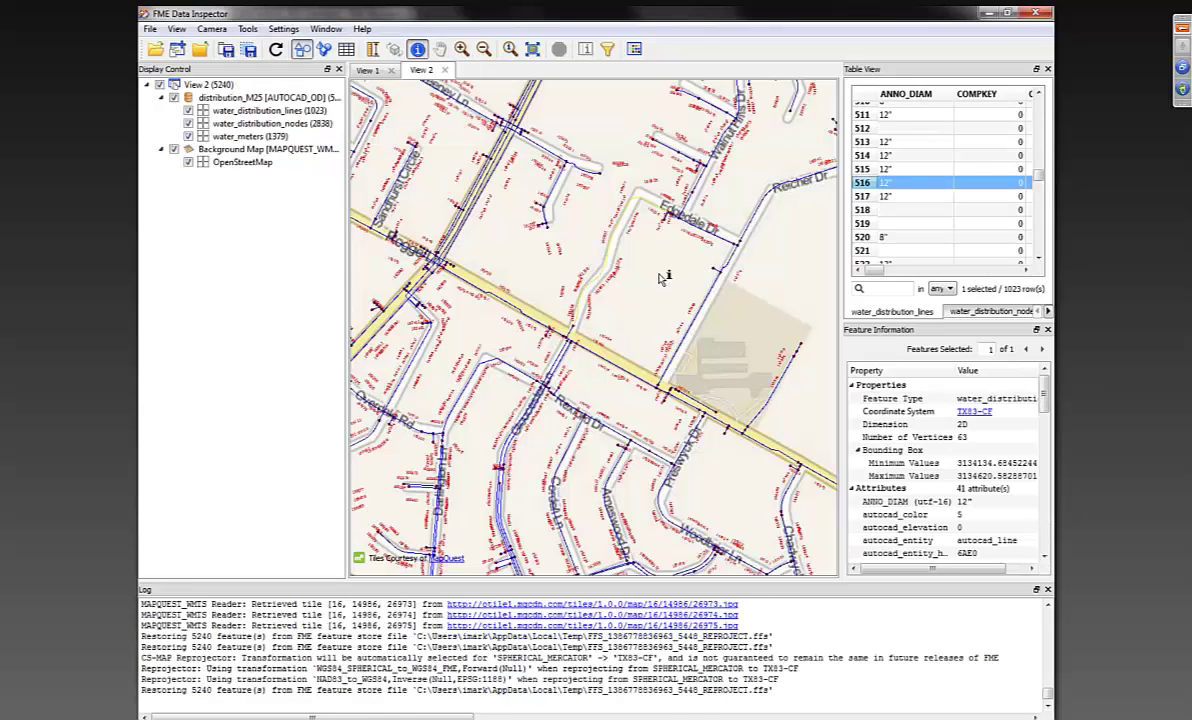
# Step: Return to FME Workbench, run the workspace translation, and enlarge the log to show the full feature statistics
pyautogui.click(987, 14)
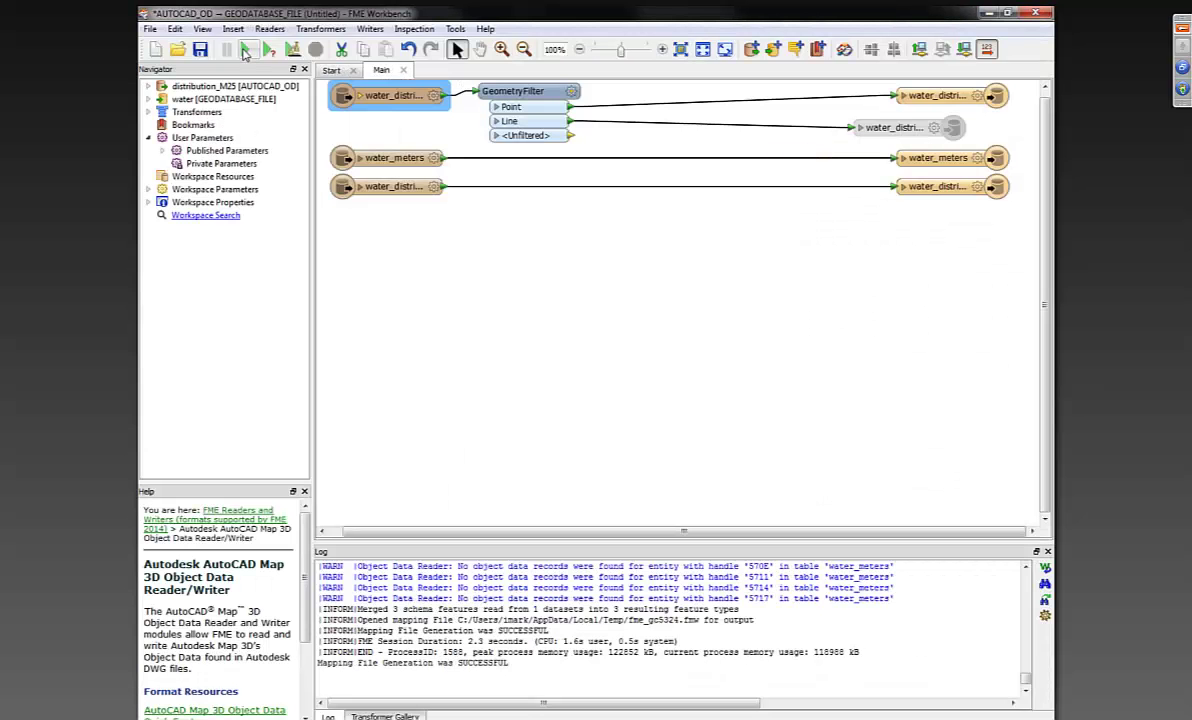
pyautogui.click(245, 50)
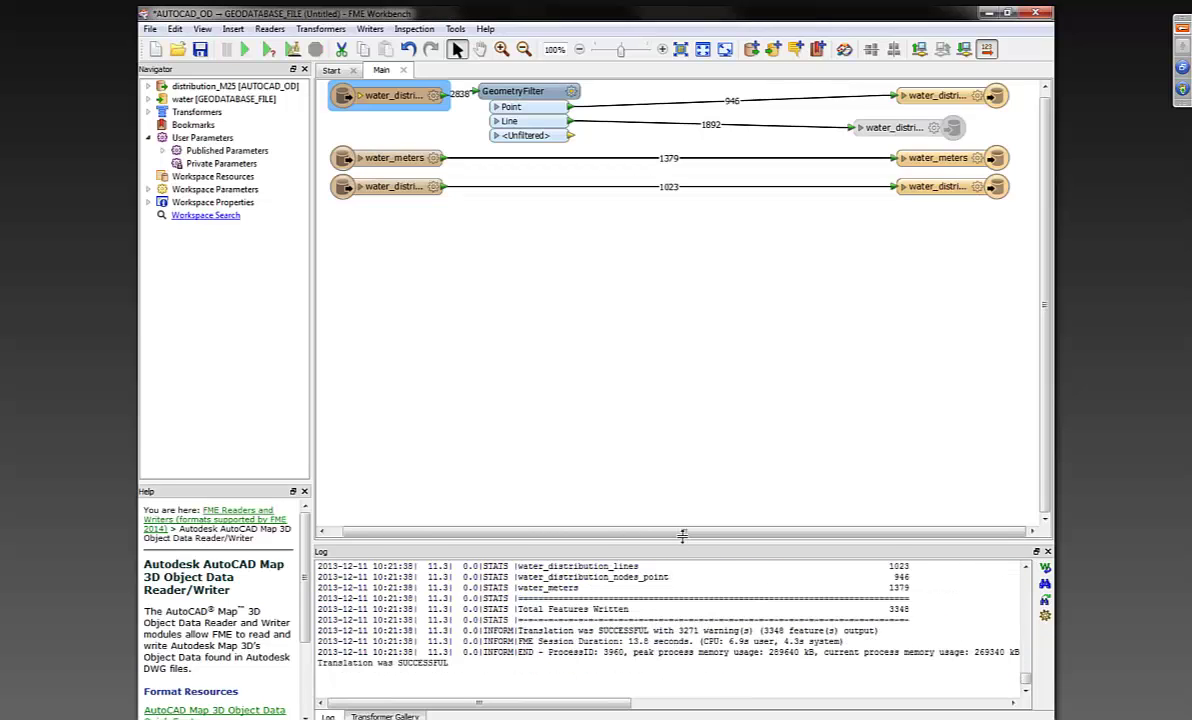
pyautogui.moveTo(682, 537); pyautogui.dragTo(682, 278)
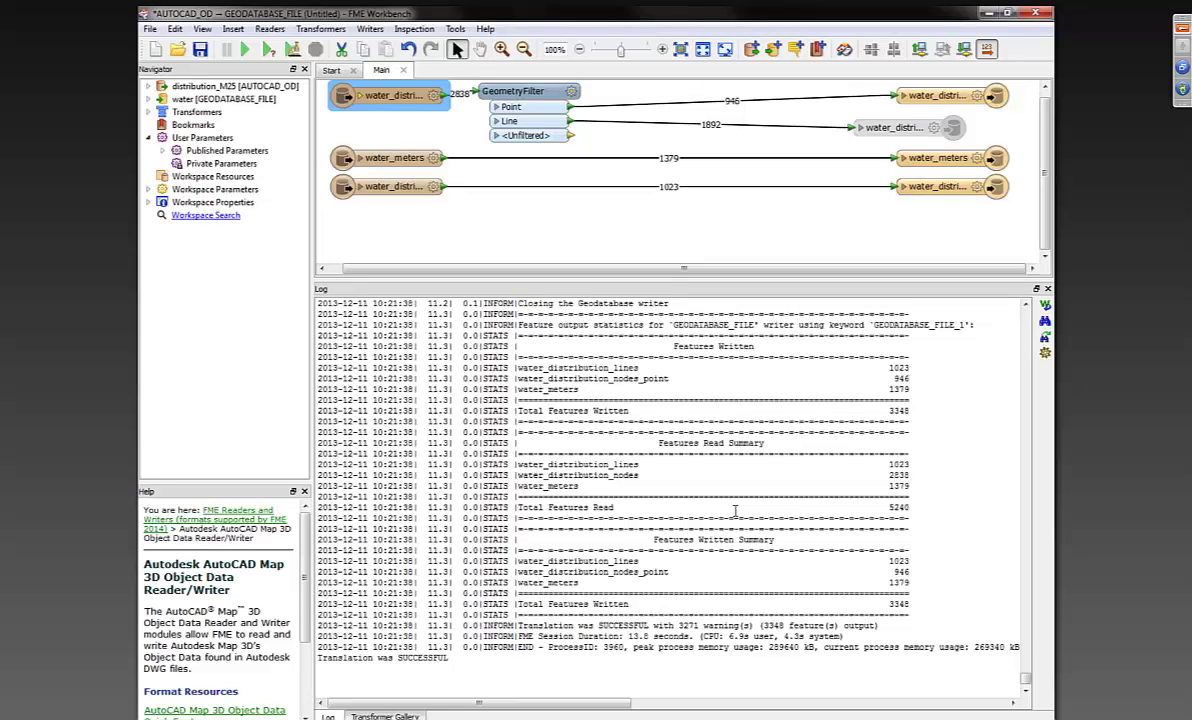
# Step: Highlight the Total Features Read value in the log and move the disabled writer feature type closer to the GeometryFilter
pyautogui.doubleClick(899, 507)
pyautogui.moveTo(885, 122); pyautogui.dragTo(812, 124)
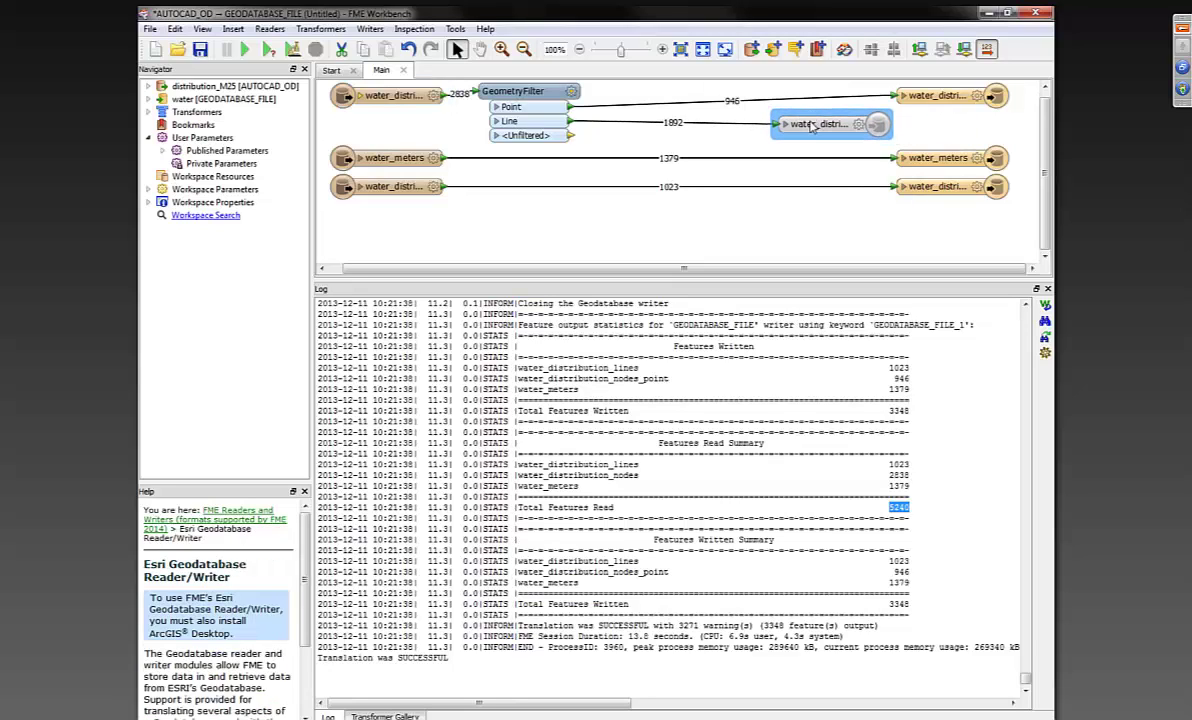
pyautogui.moveTo(812, 124); pyautogui.dragTo(812, 125)
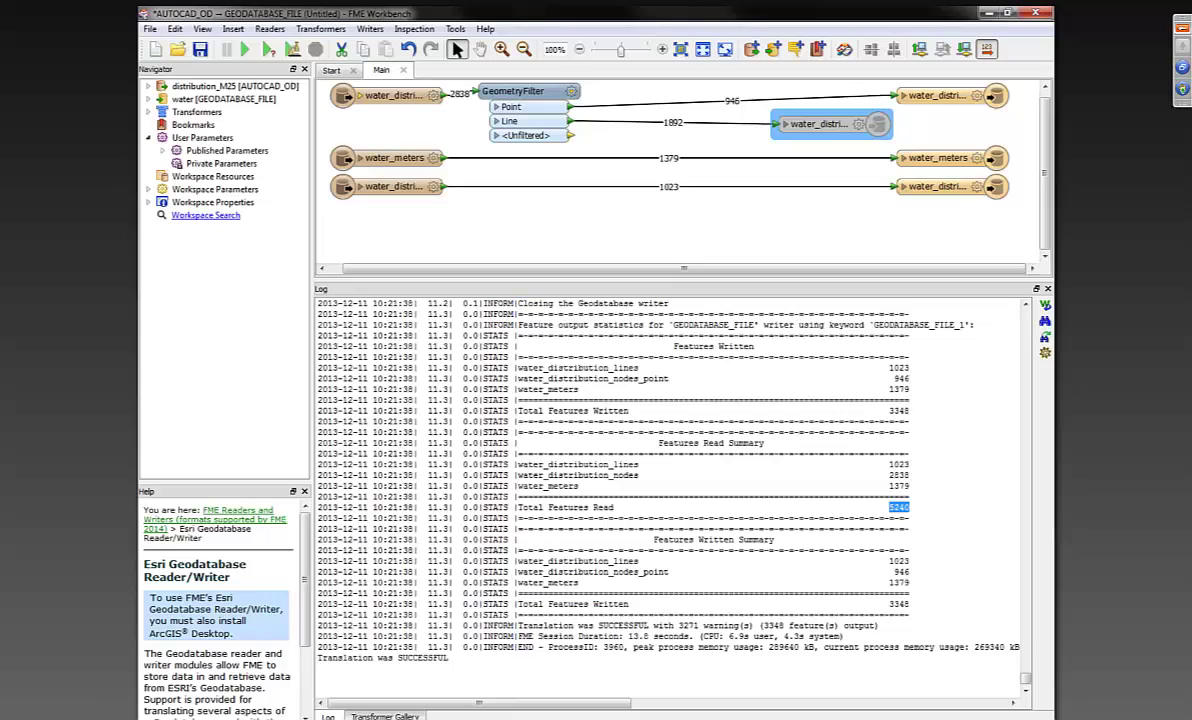
# Step: Switch to ArcMap and refresh the FMEData folder inside the C:\FMEData9.9 folder connection
pyautogui.hotkey('alt', 'Tab')
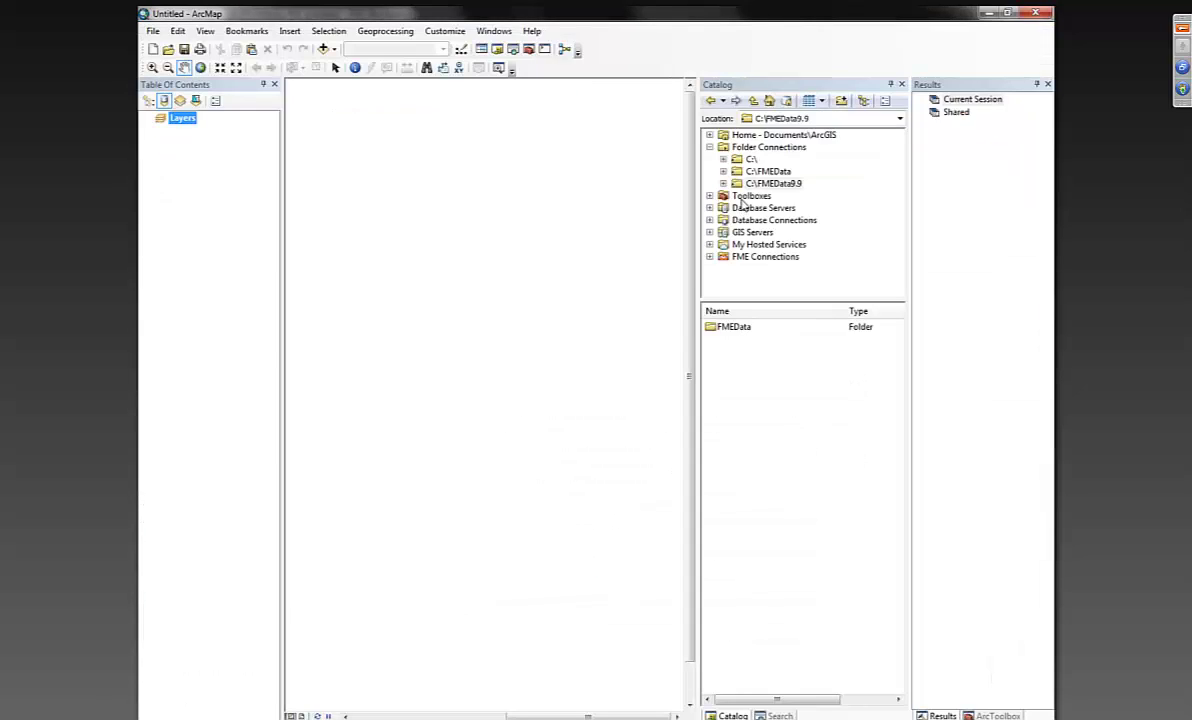
pyautogui.click(760, 172)
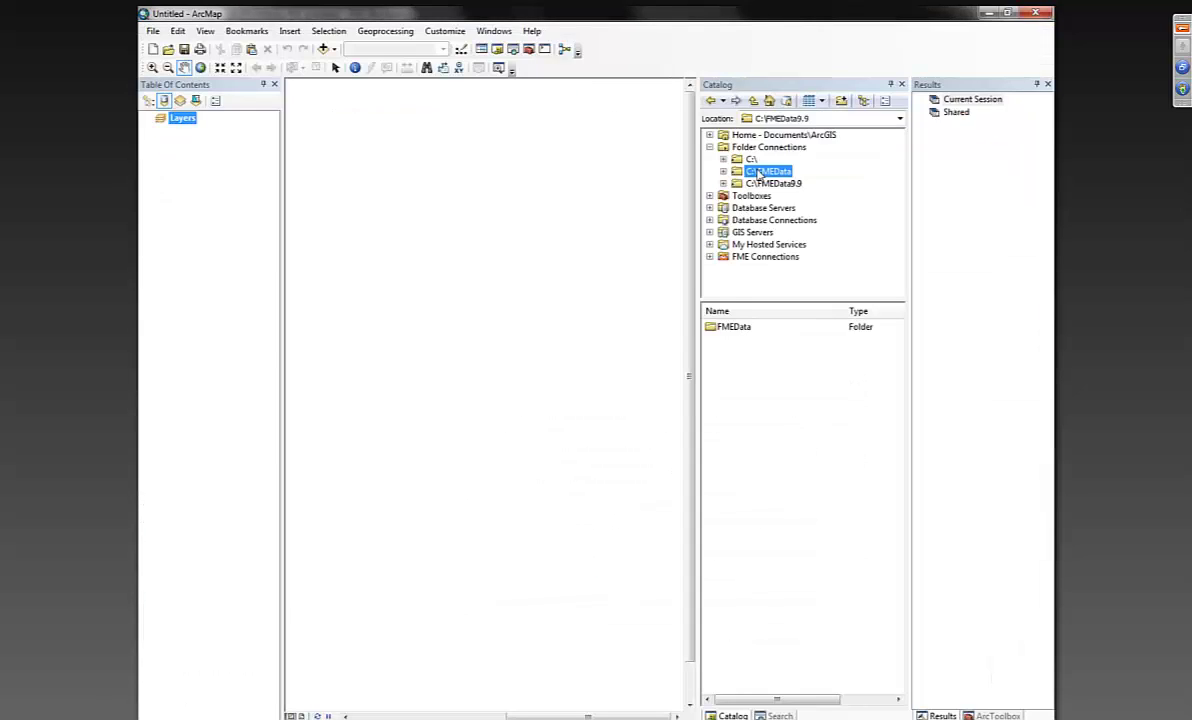
pyautogui.click(723, 184)
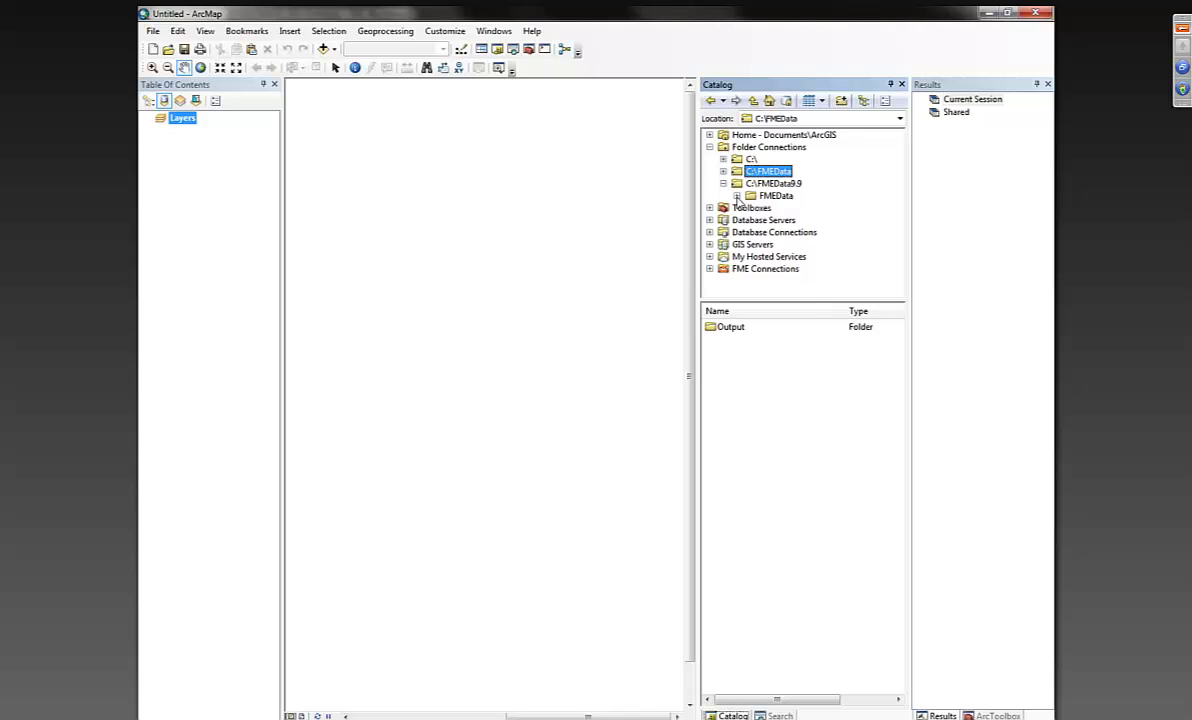
pyautogui.click(737, 196)
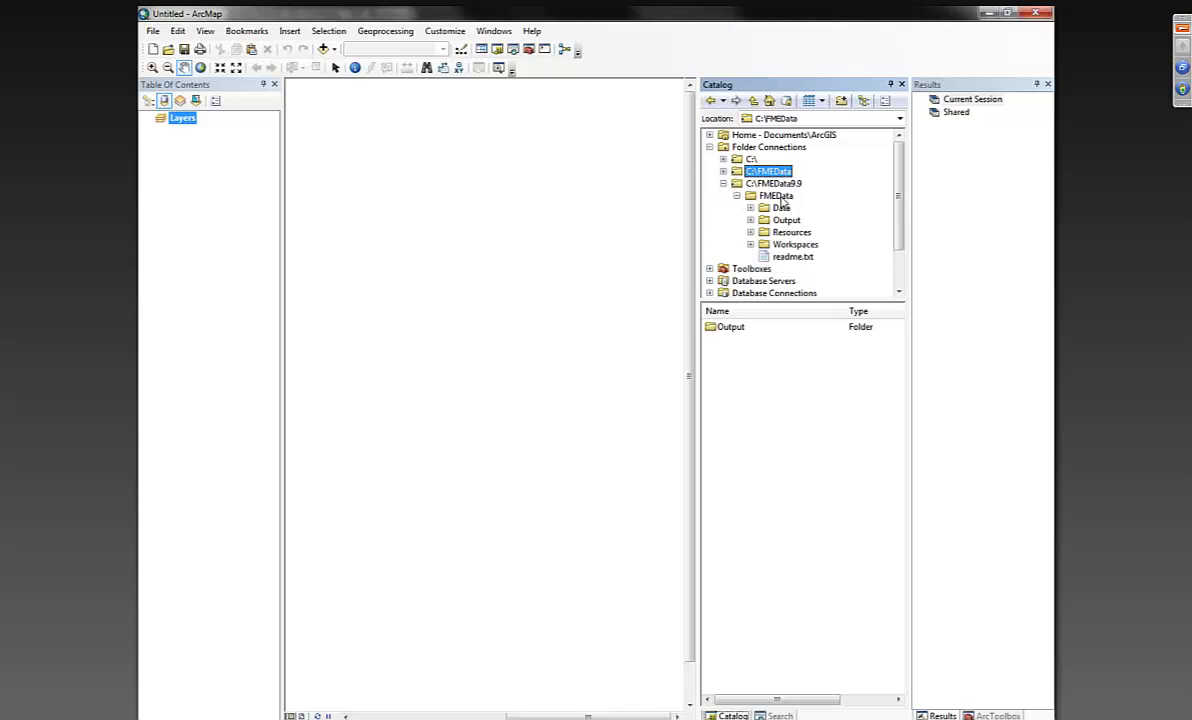
pyautogui.click(776, 196)
pyautogui.rightClick(780, 196)
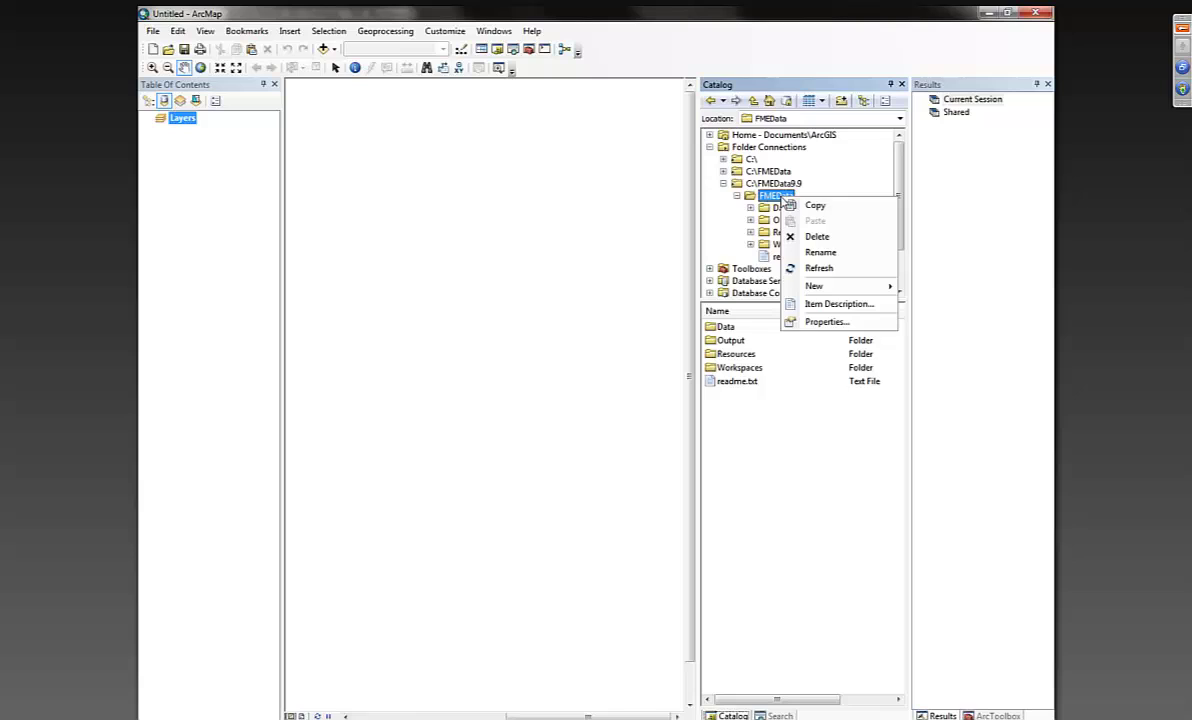
pyautogui.click(823, 269)
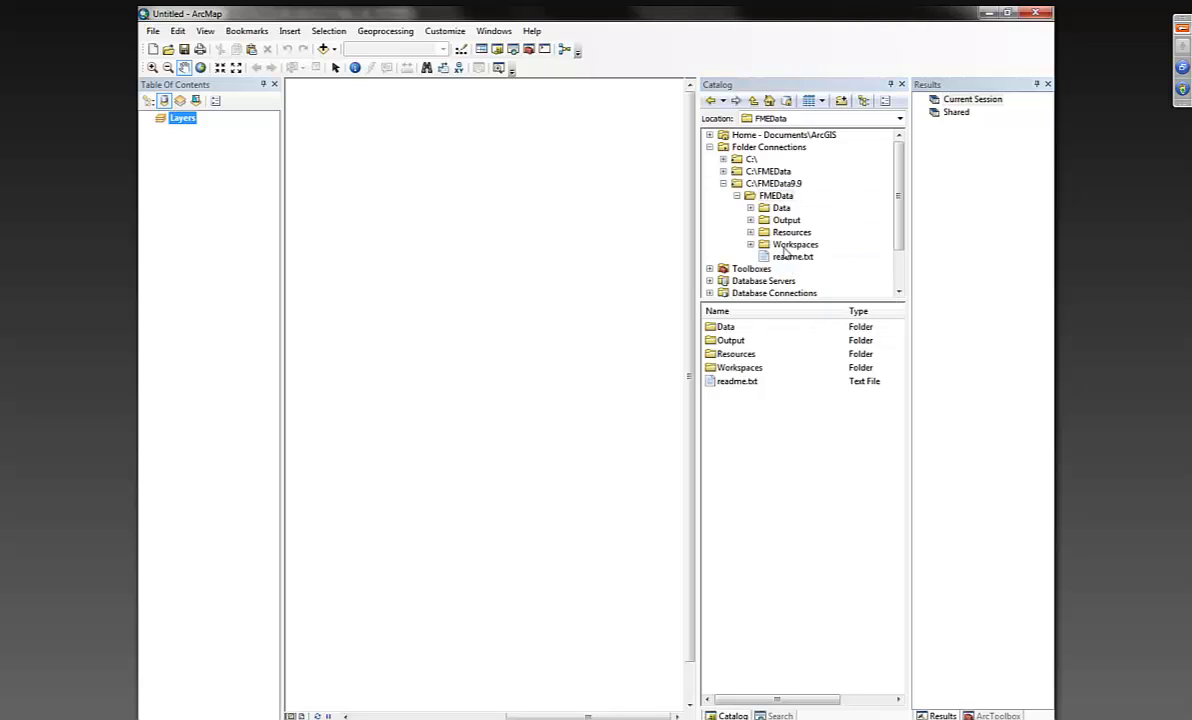
# Step: Add water_distribution_lines and water_distribution_nodes_point from water.gdb in the Output folder to the map
pyautogui.click(751, 221)
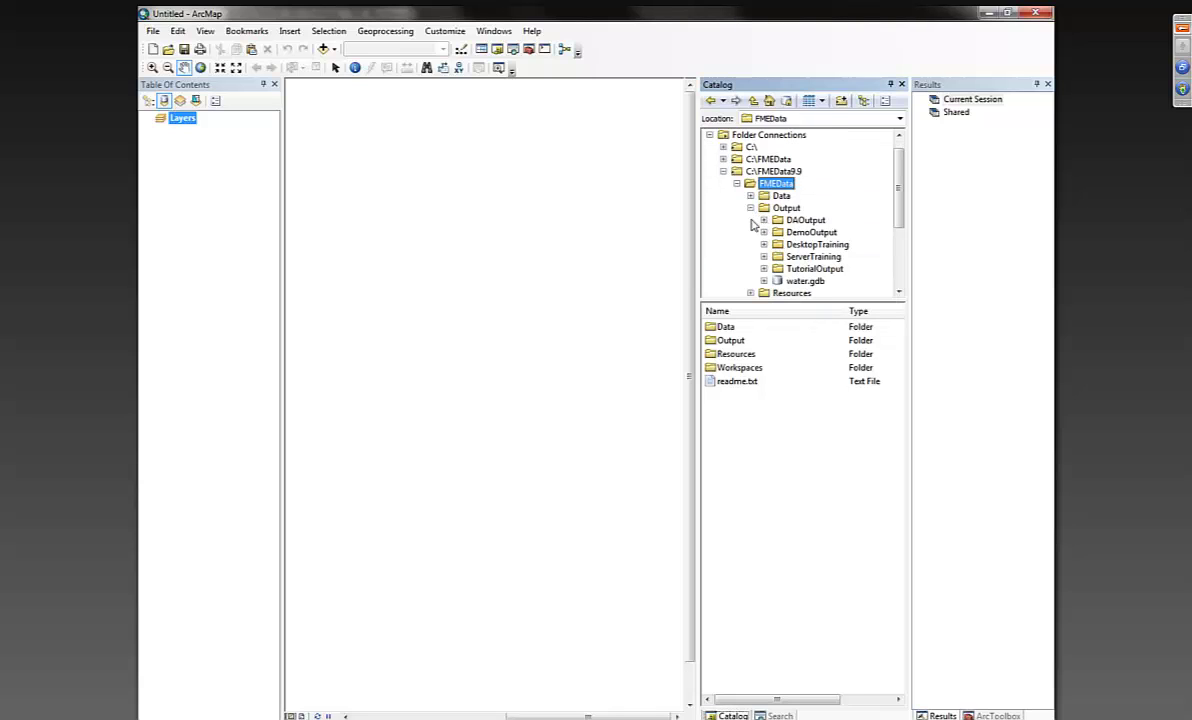
pyautogui.click(805, 281)
pyautogui.click(740, 327)
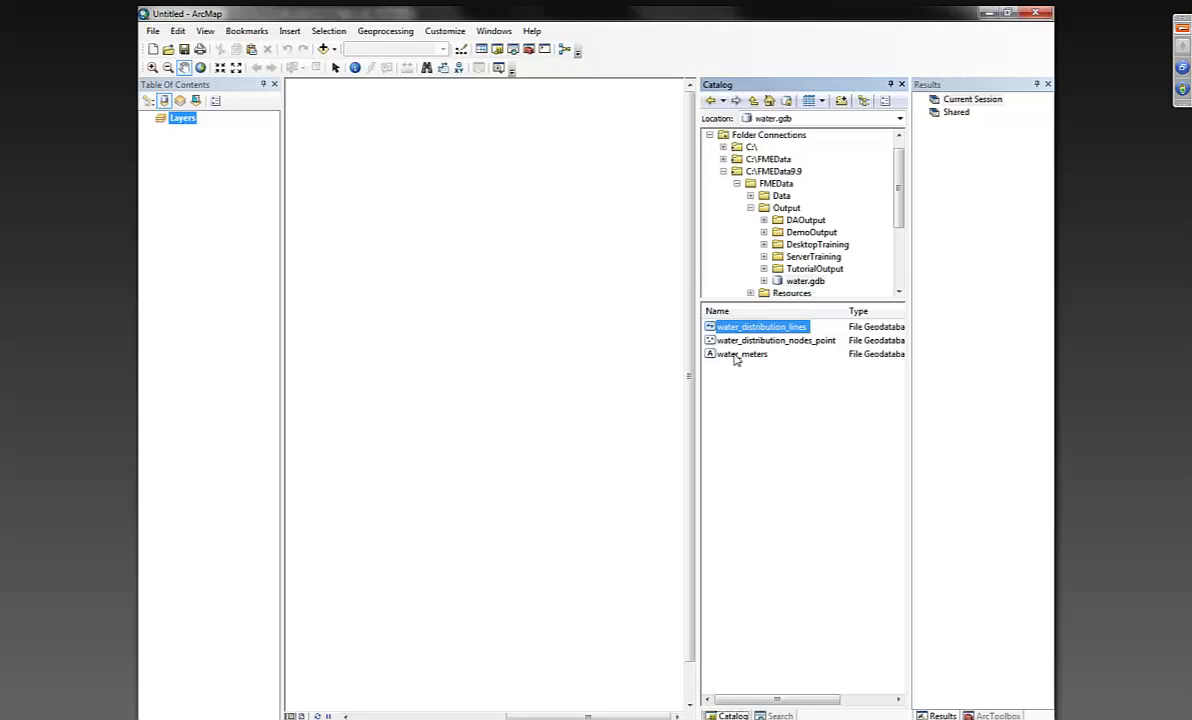
pyautogui.keyDown('shift'); pyautogui.click(751, 356); pyautogui.keyUp('shift')
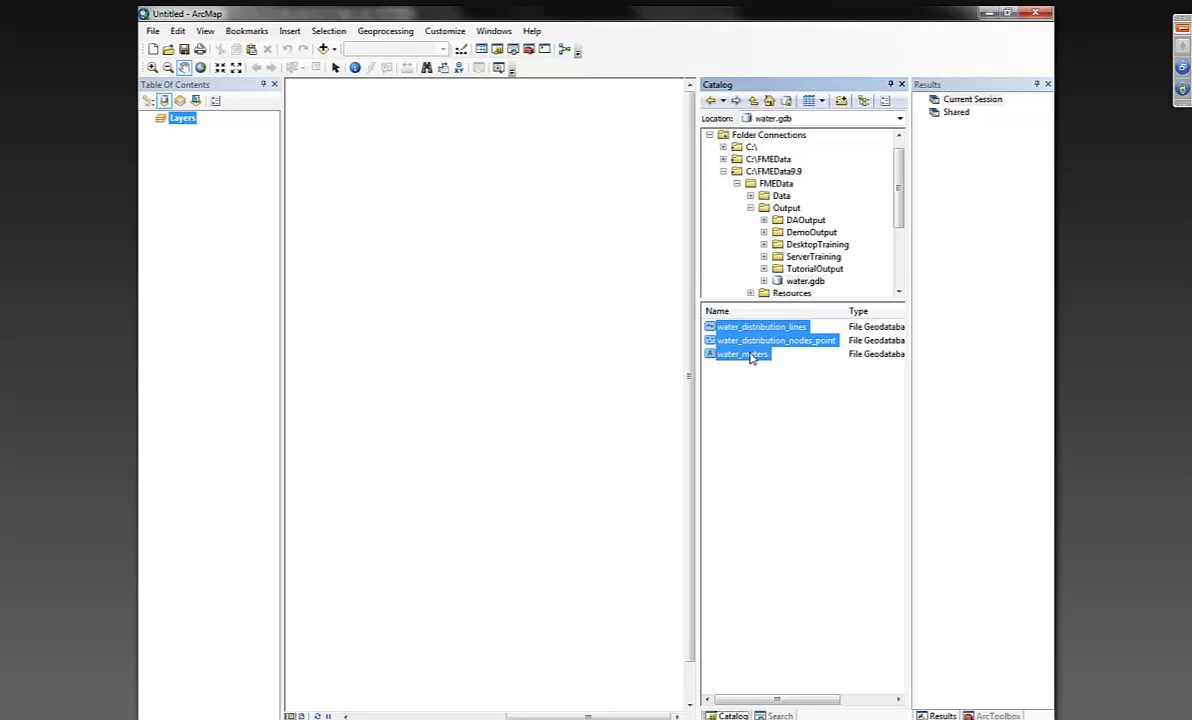
pyautogui.keyDown('ctrl'); pyautogui.click(751, 356); pyautogui.keyUp('ctrl')
pyautogui.moveTo(753, 345)
pyautogui.mouseDown()
pyautogui.moveTo(640, 330)
pyautogui.moveTo(535, 338)
pyautogui.mouseUp()
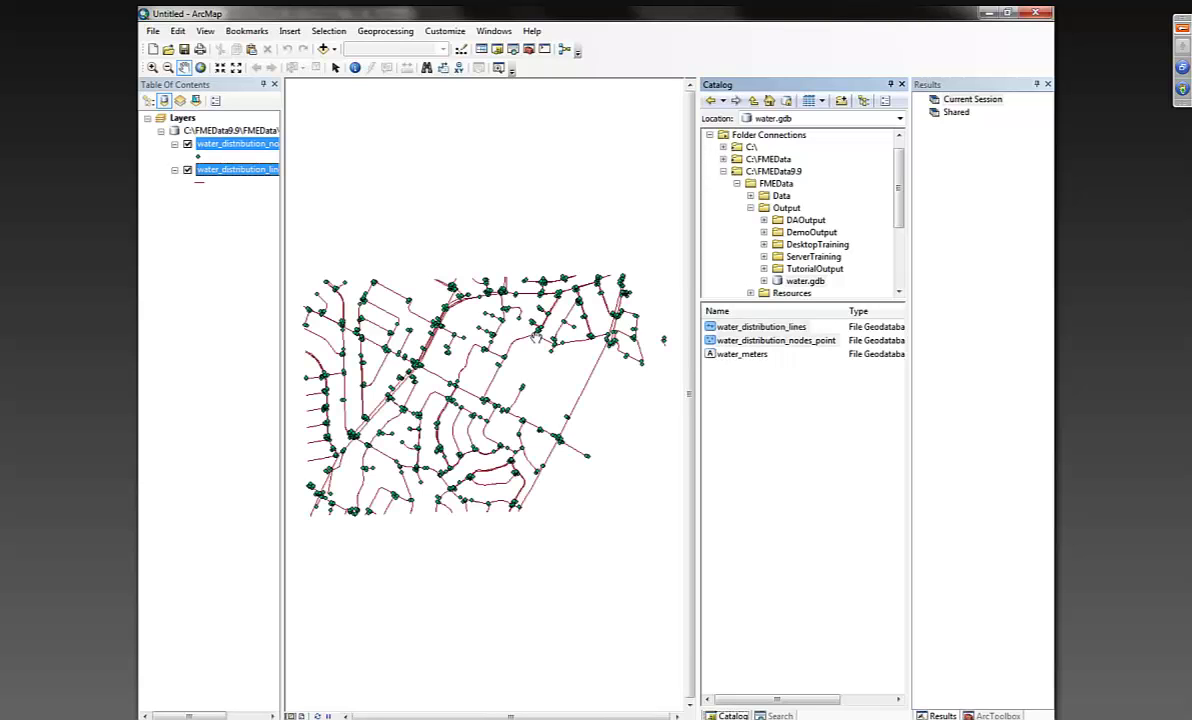
# Step: Identify the short distribution line branching off the parallel mains near their crossing and review its attribute values
pyautogui.scroll(-5, 427, 340)
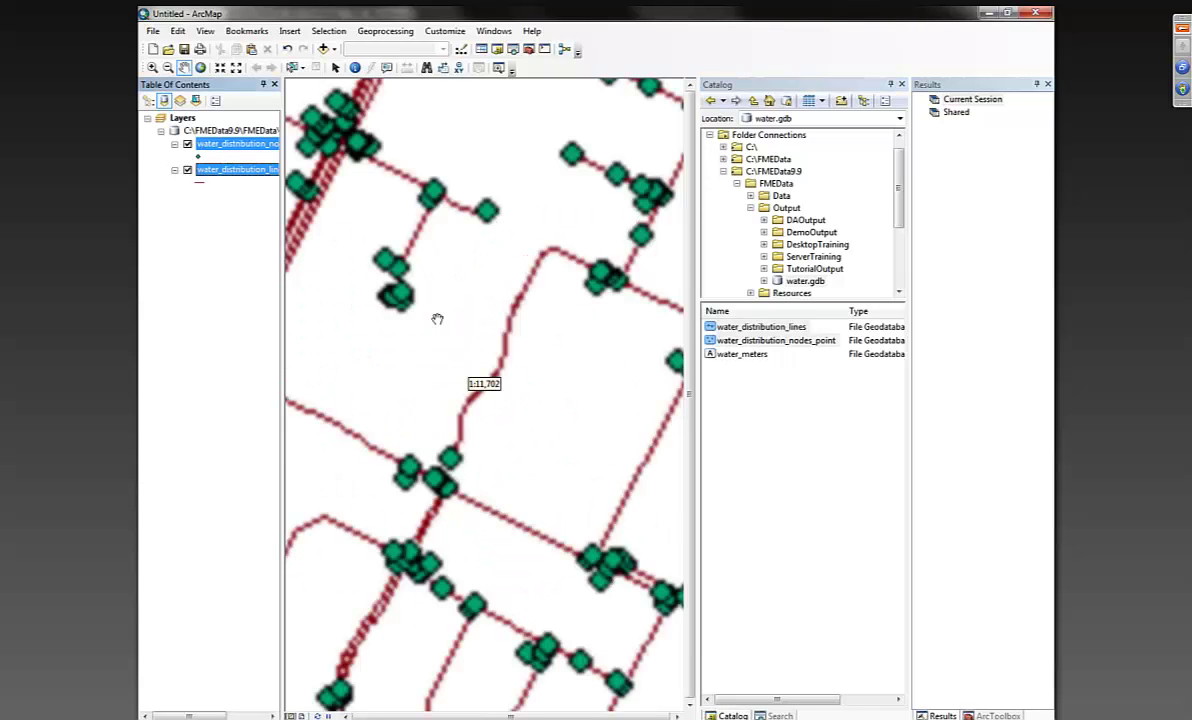
pyautogui.moveTo(359, 242); pyautogui.dragTo(541, 388)
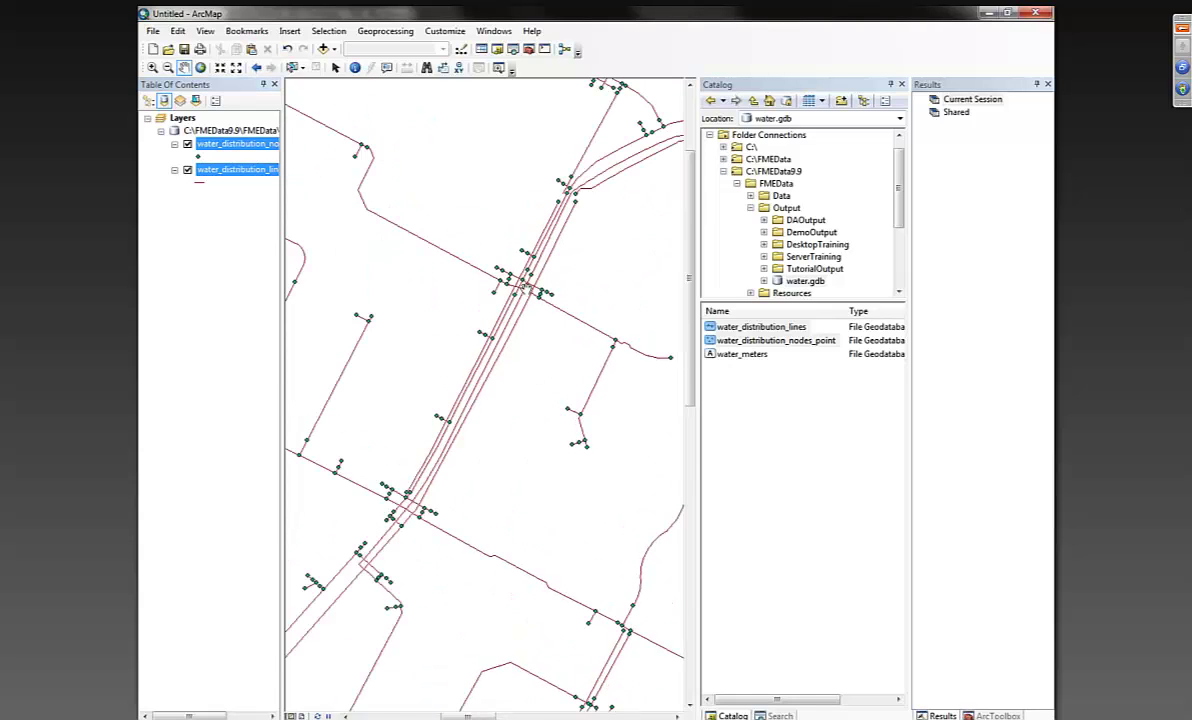
pyautogui.scroll(-2, 522, 285)
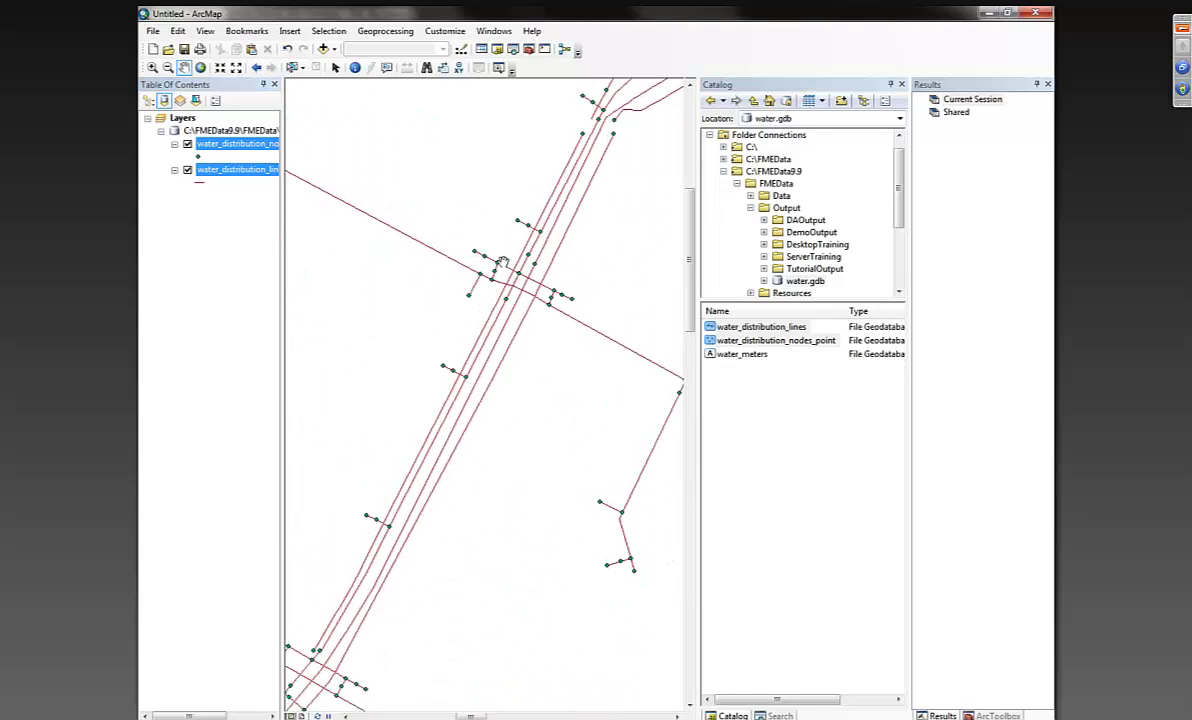
pyautogui.click(354, 67)
pyautogui.click(478, 252)
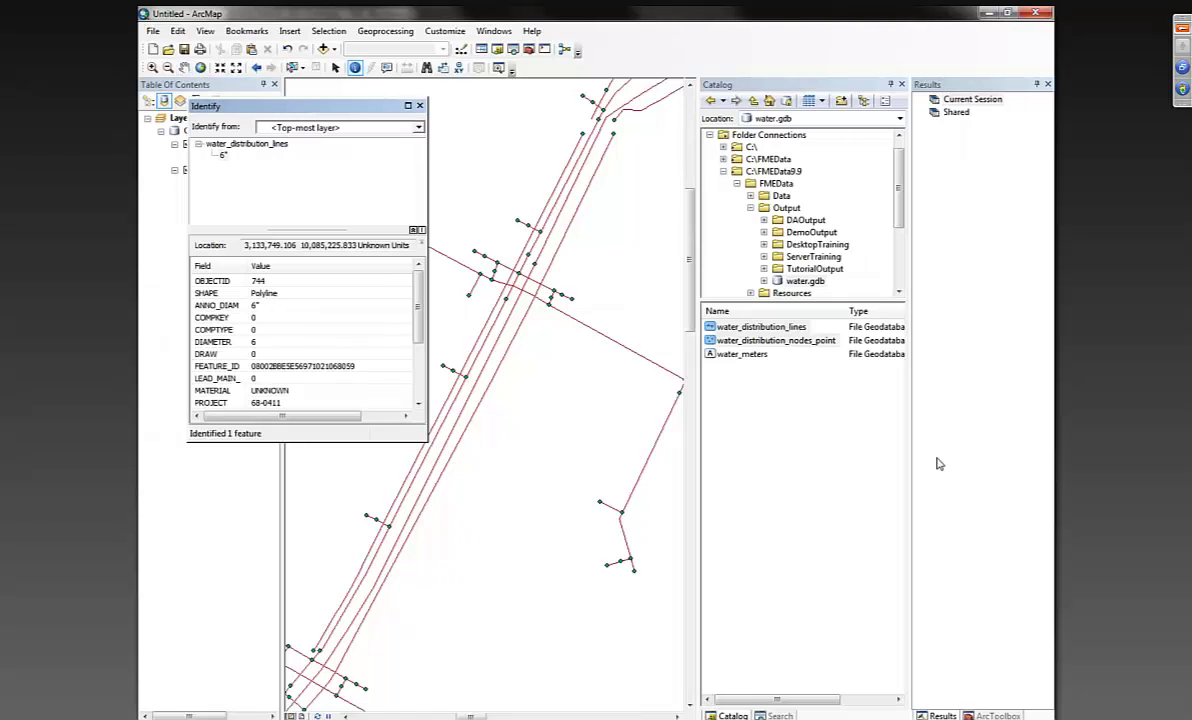
pyautogui.moveTo(328, 106); pyautogui.dragTo(562, 136)
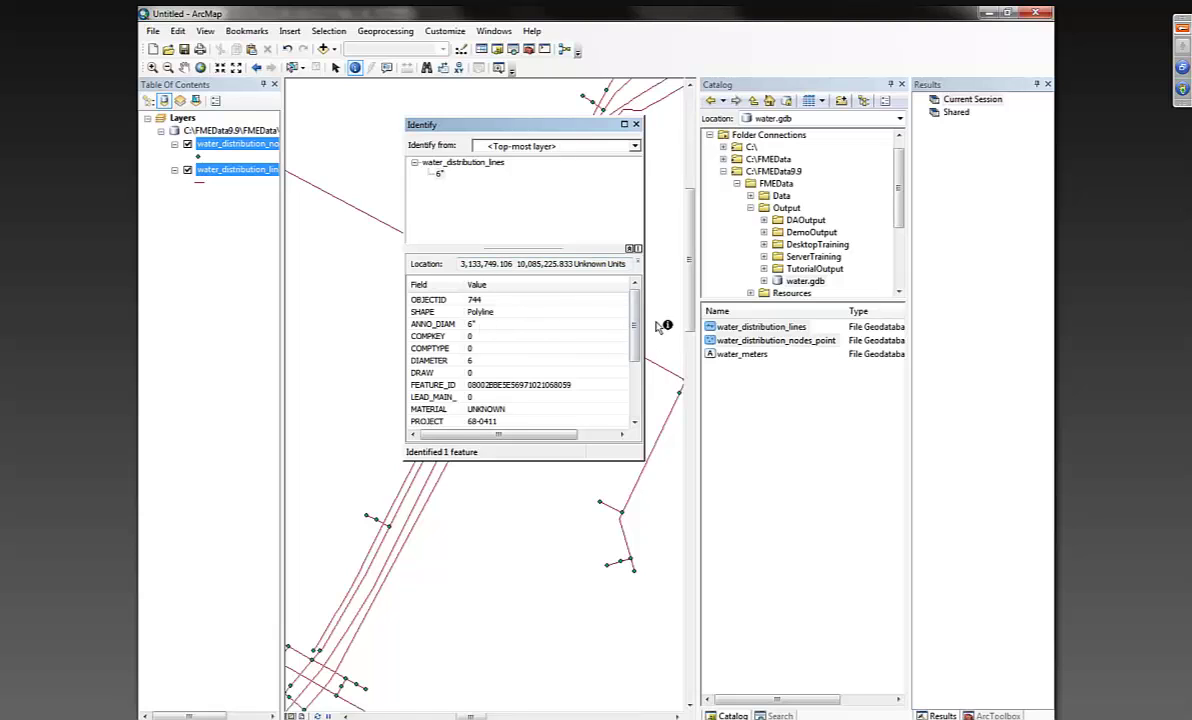
pyautogui.scroll(-3, 636, 375)
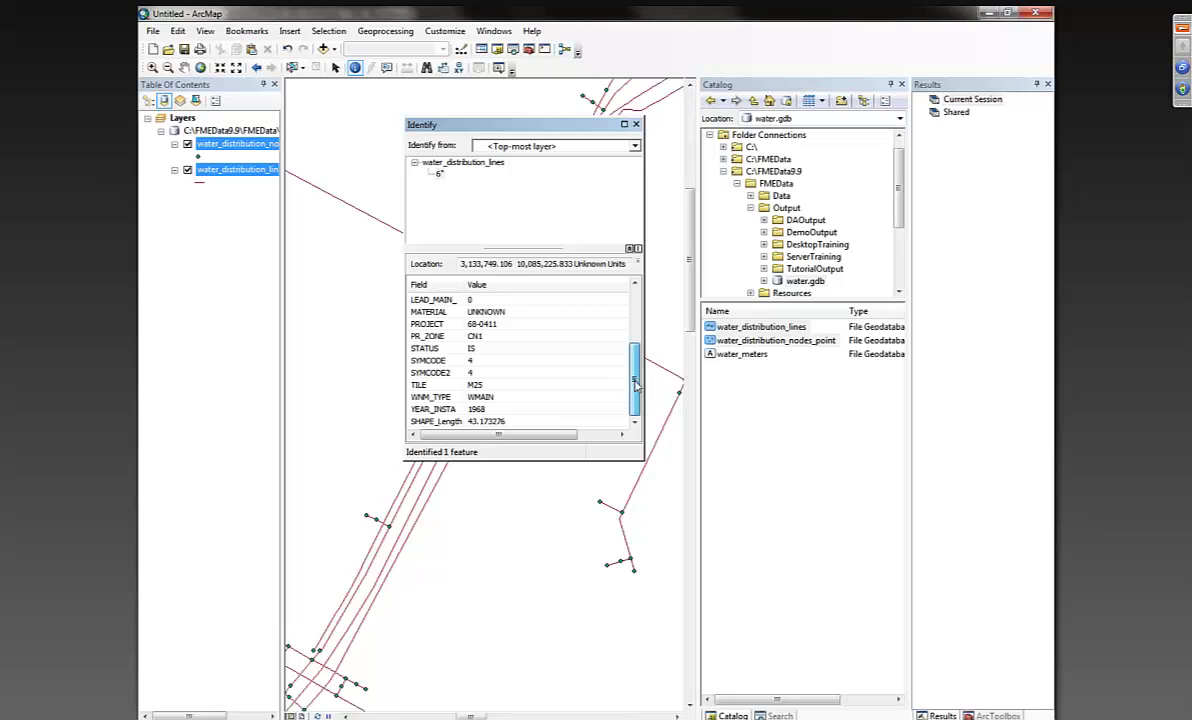
# Step: Switch to FME Data Inspector and review the reader parameters for opening an Autodesk AutoCAD Map 3D Object Data dataset, leaving them as they are
pyautogui.click(489, 313)
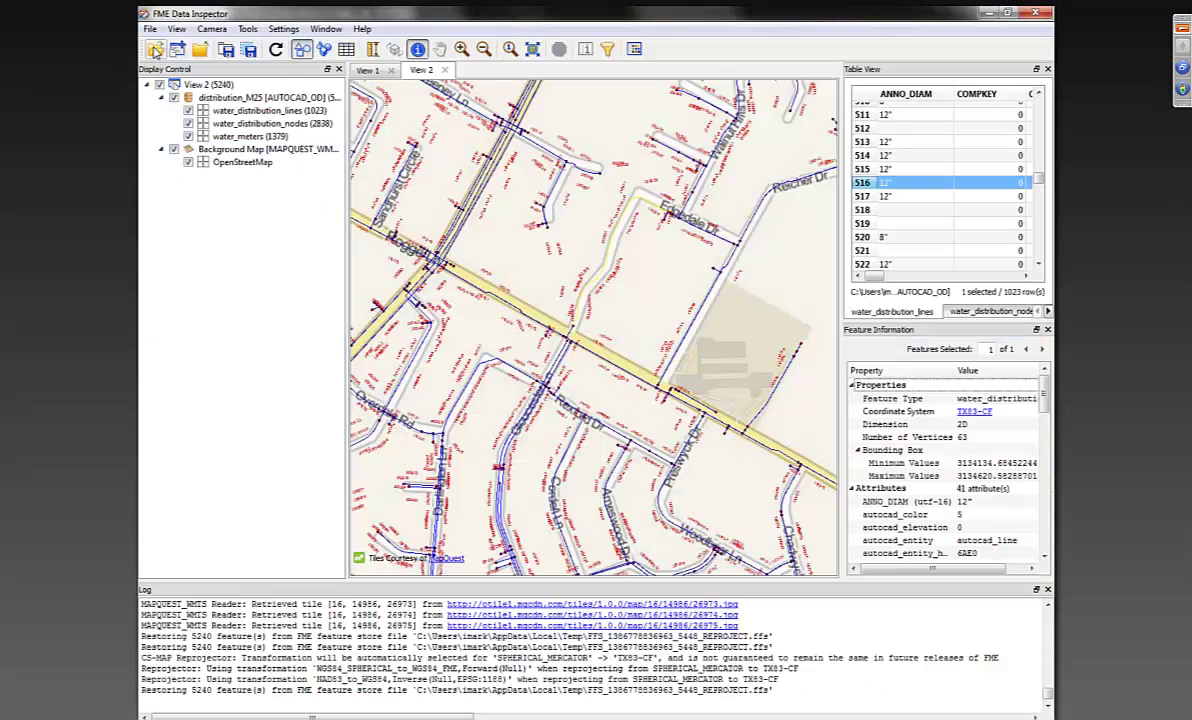
pyautogui.click(155, 50)
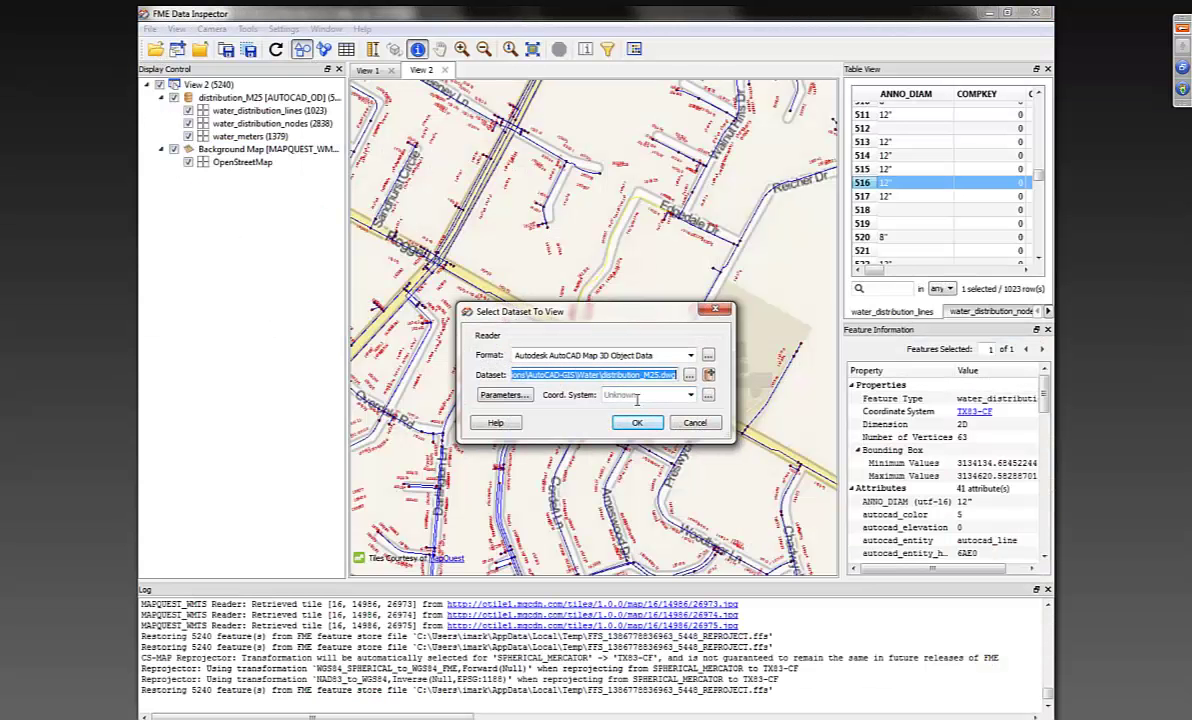
pyautogui.click(505, 396)
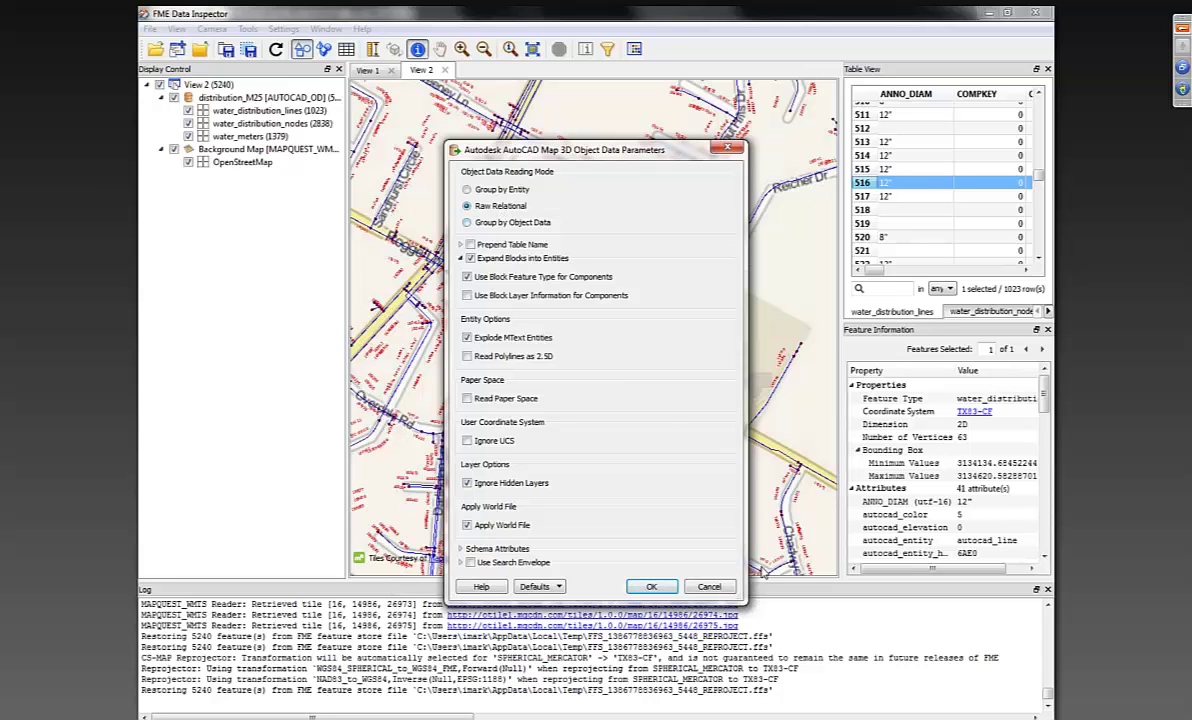
pyautogui.click(707, 587)
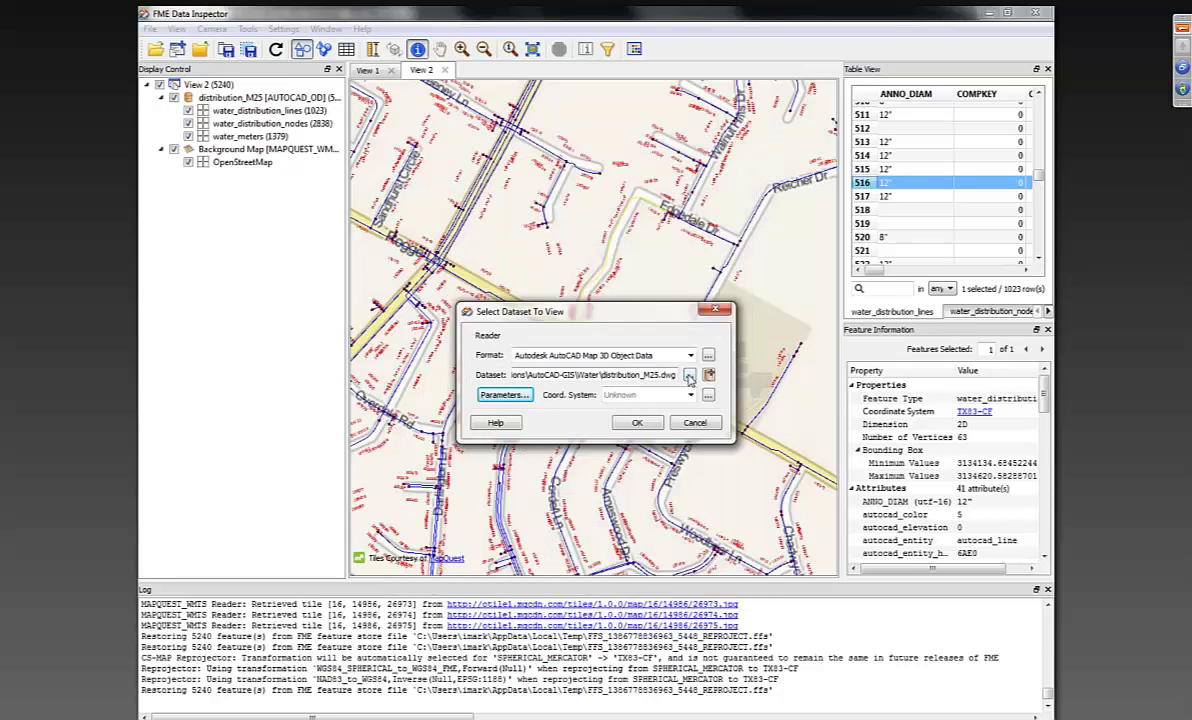
# Step: Choose StateCountyBoundaries.dwg from C:\FMEData9.9\FMEData\Data\GovtBoundaries as the dataset to view
pyautogui.click(689, 375)
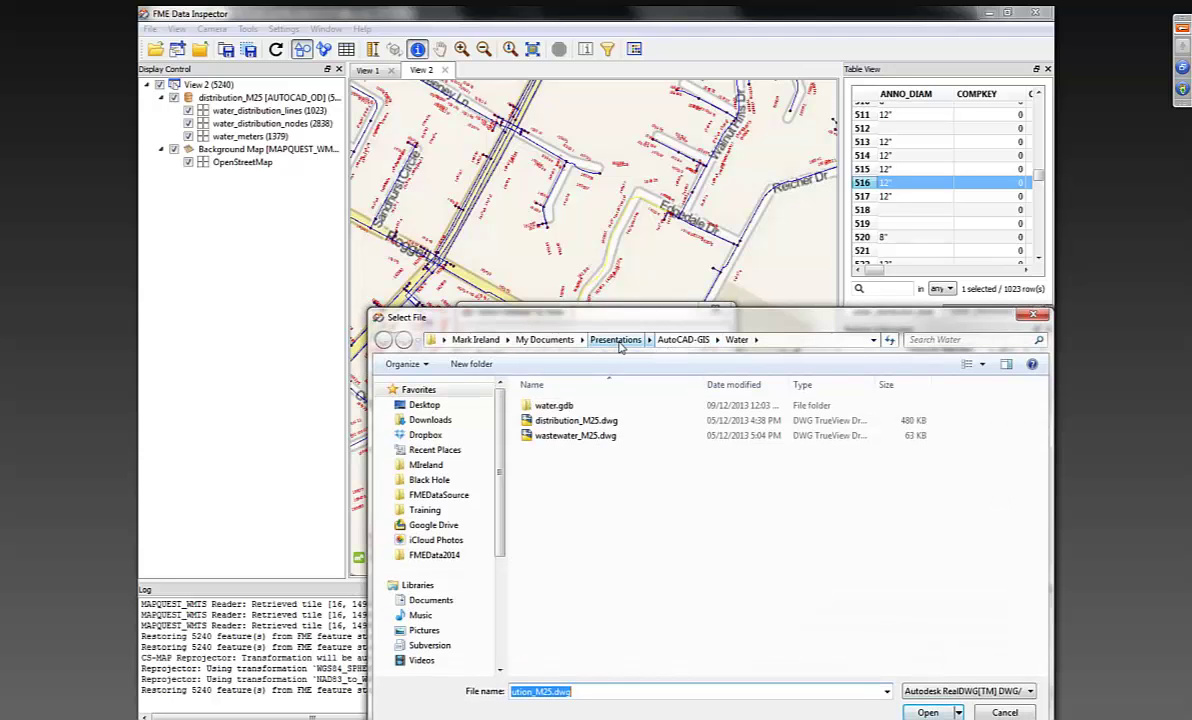
pyautogui.scroll(-4, 460, 585)
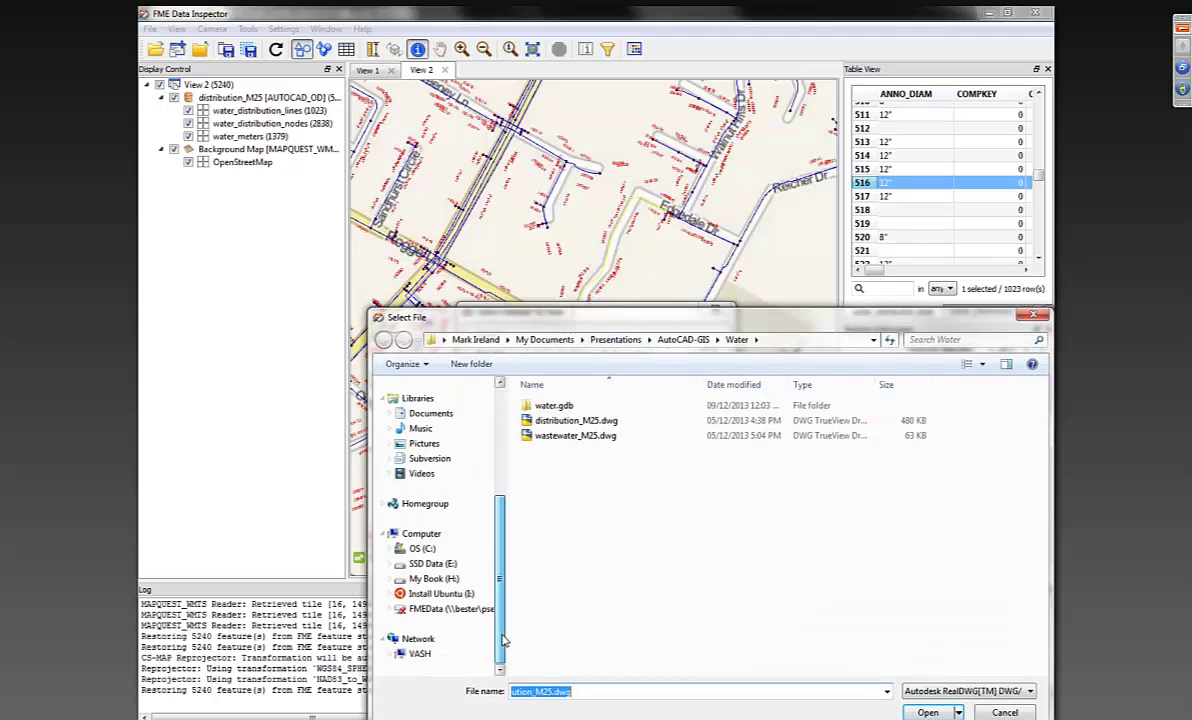
pyautogui.click(422, 548)
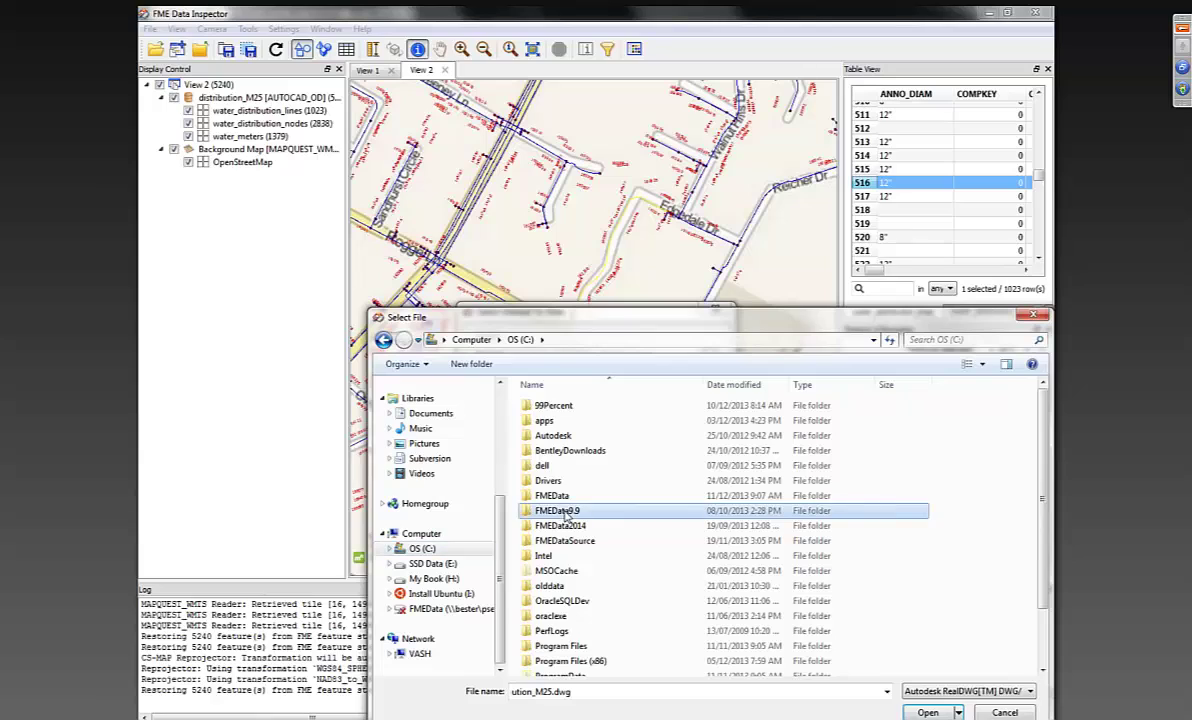
pyautogui.doubleClick(563, 512)
pyautogui.doubleClick(550, 406)
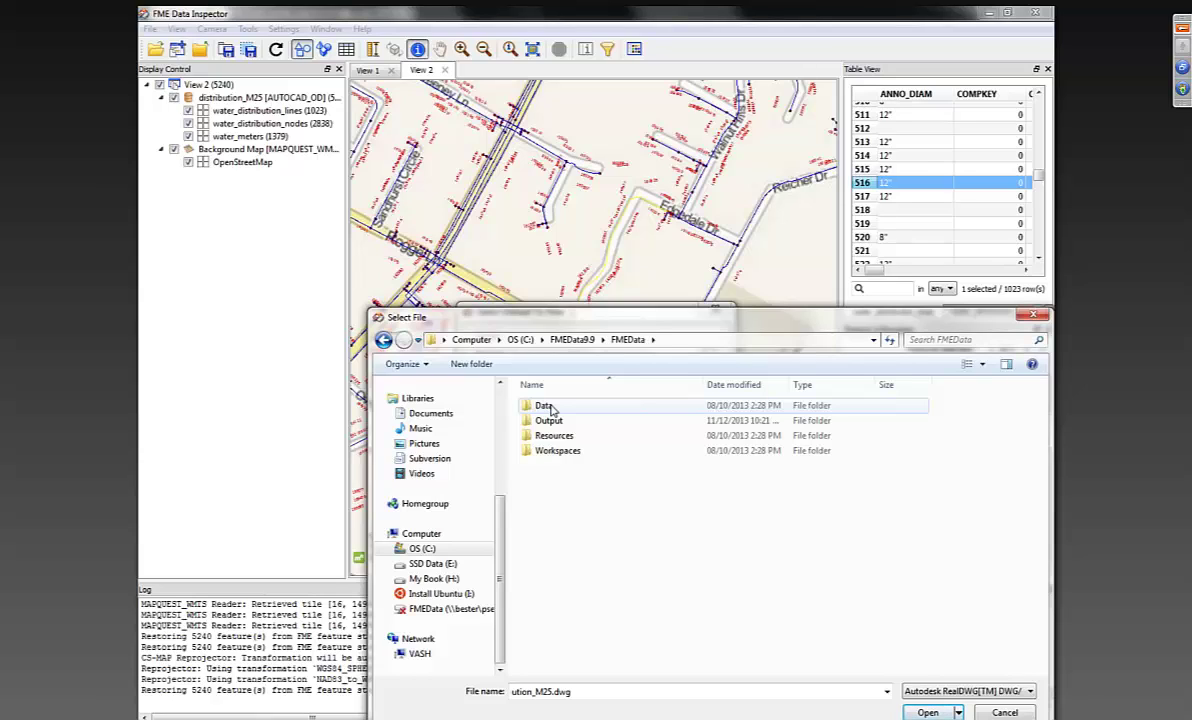
pyautogui.doubleClick(550, 407)
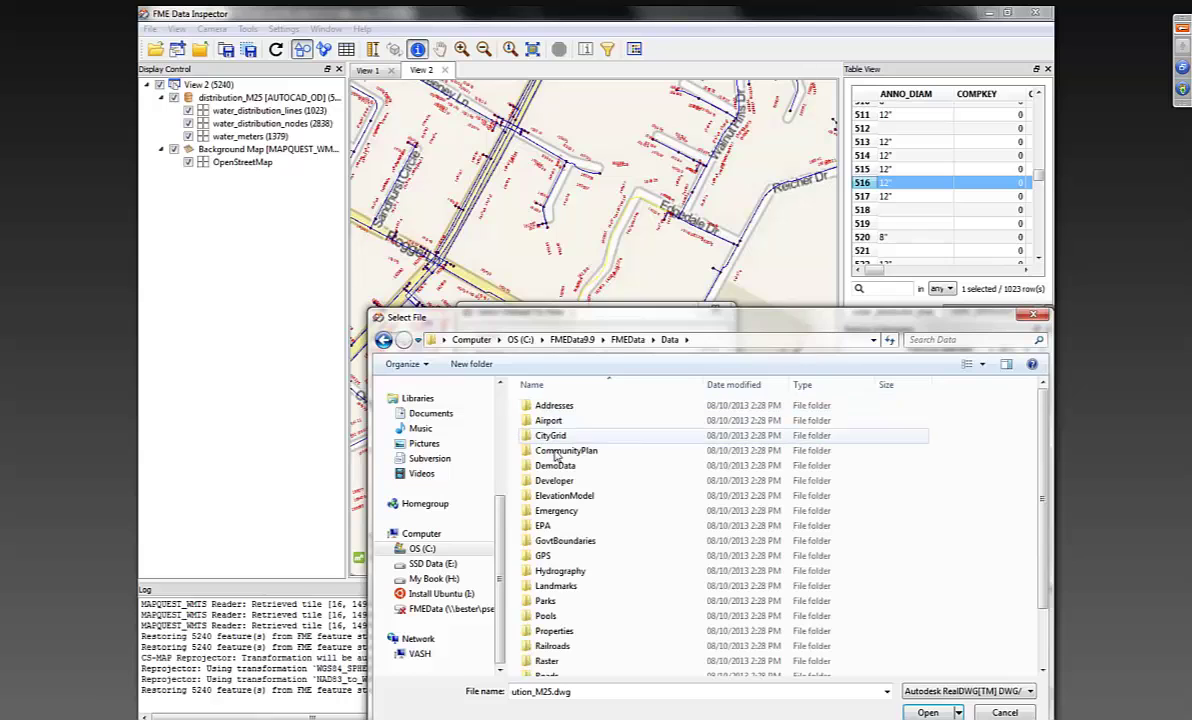
pyautogui.doubleClick(570, 540)
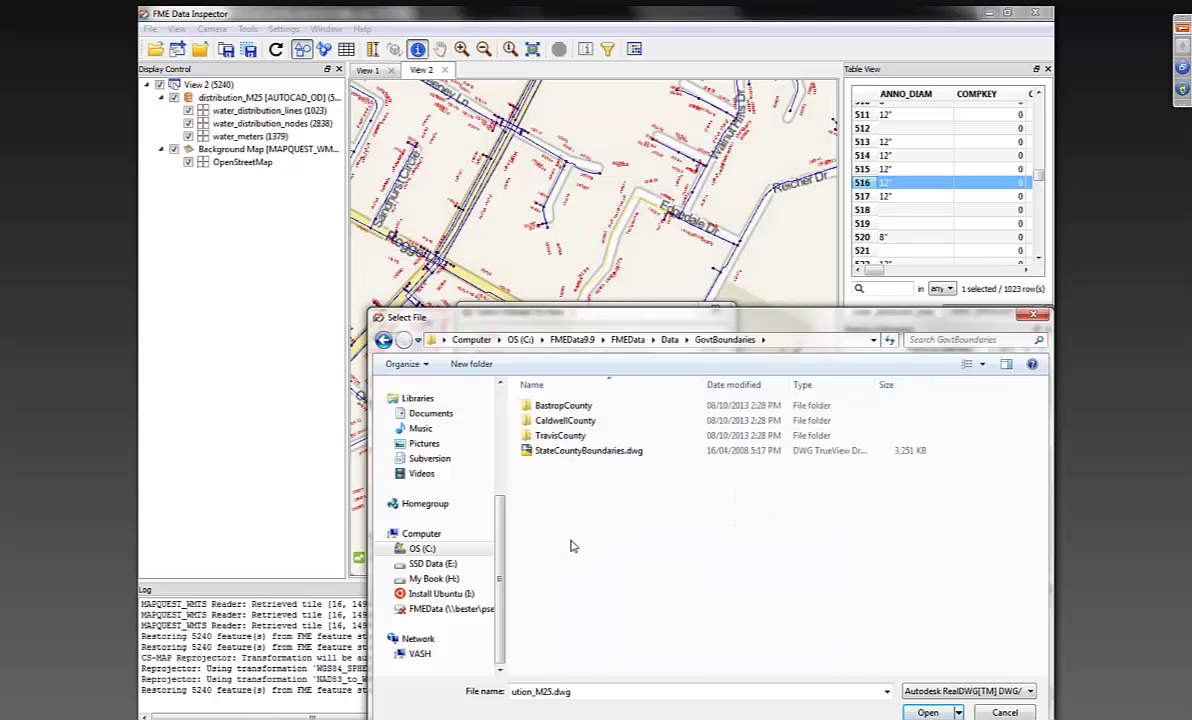
pyautogui.doubleClick(585, 451)
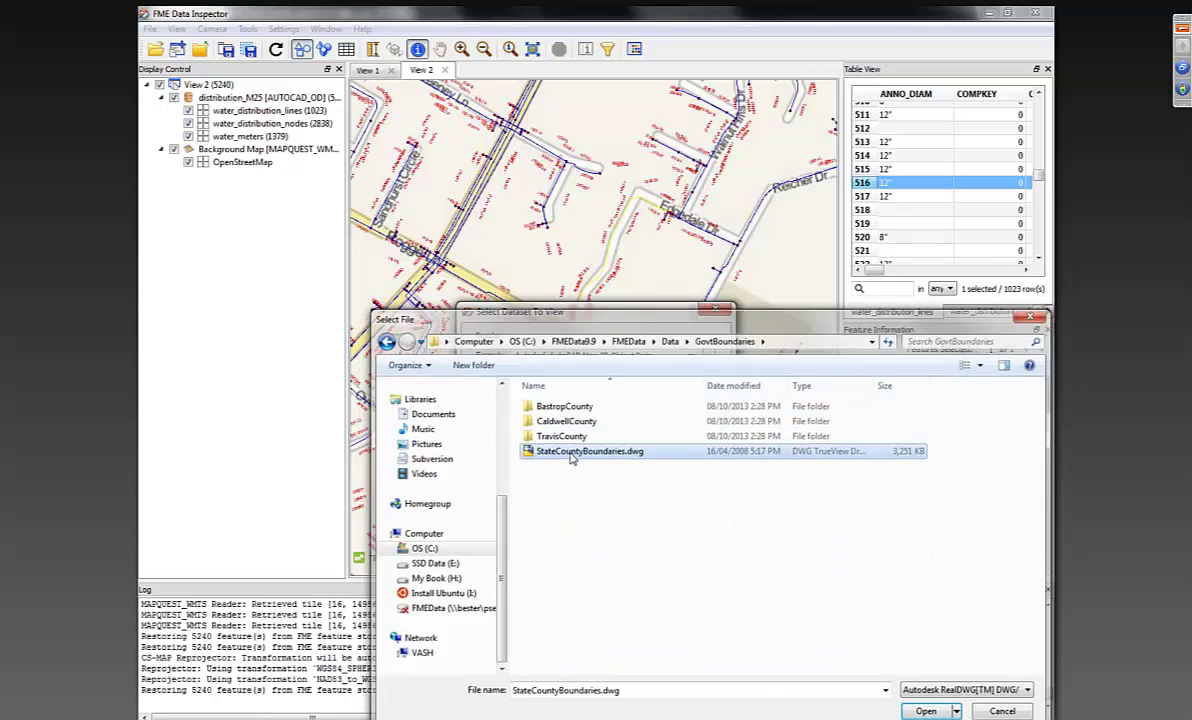
# Step: Set the Object Data Reading Mode to Group by Object Data and open the dataset in a new view
pyautogui.click(503, 397)
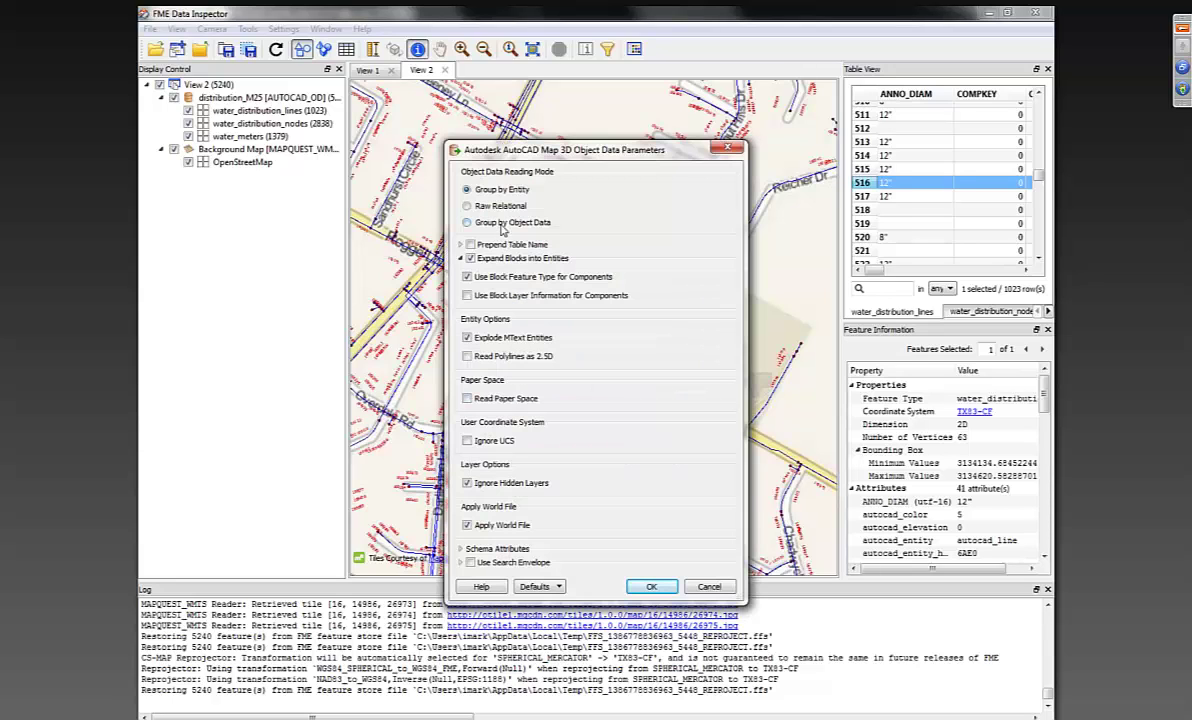
pyautogui.click(647, 587)
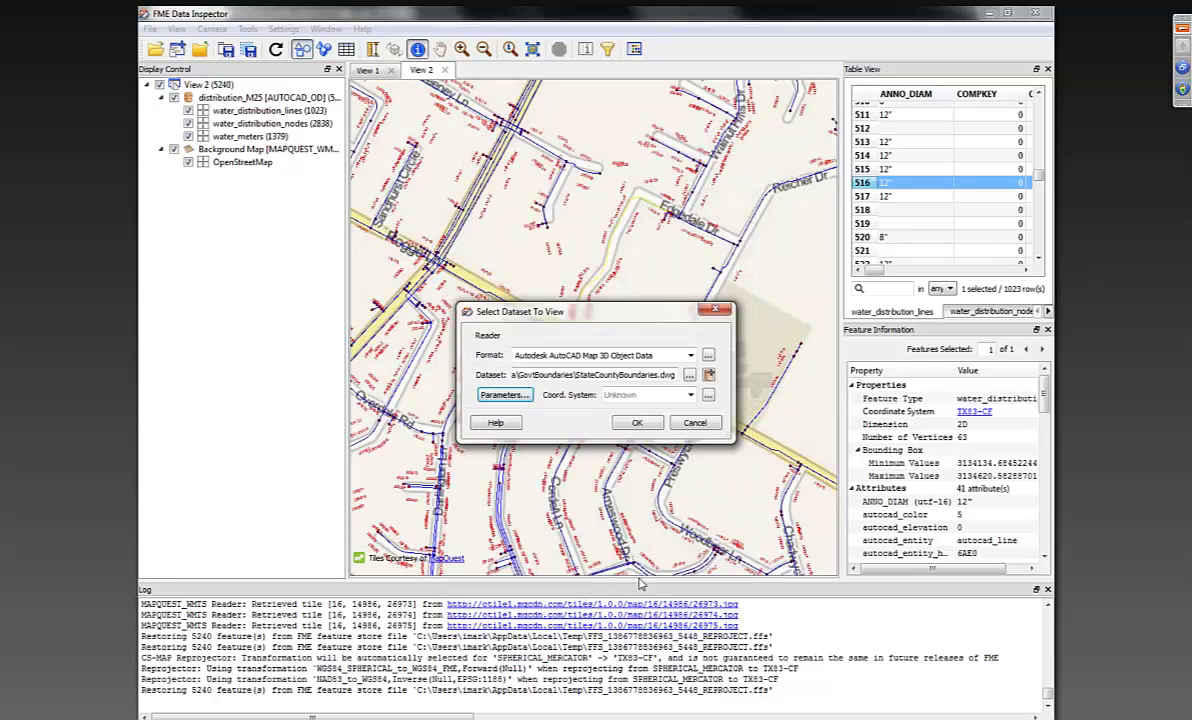
pyautogui.click(637, 424)
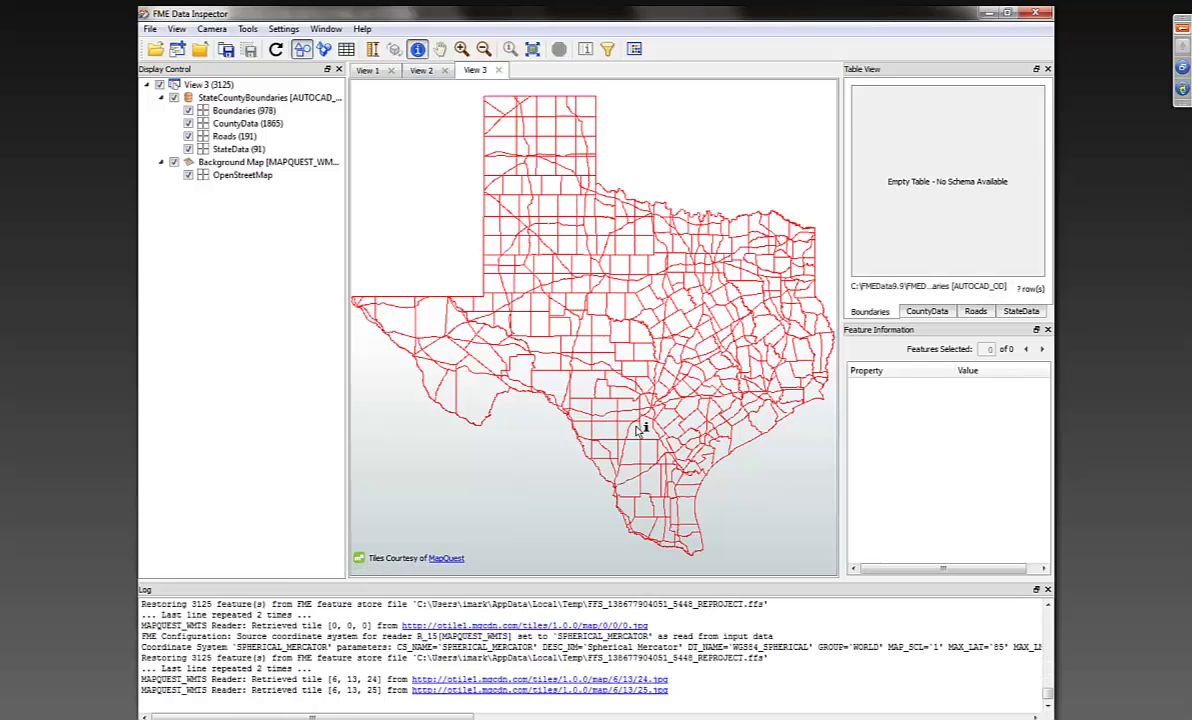
# Step: Query a county boundary line southwest of Dallas and the state border segment northwest of Midland, reviewing their attributes
pyautogui.click(661, 292)
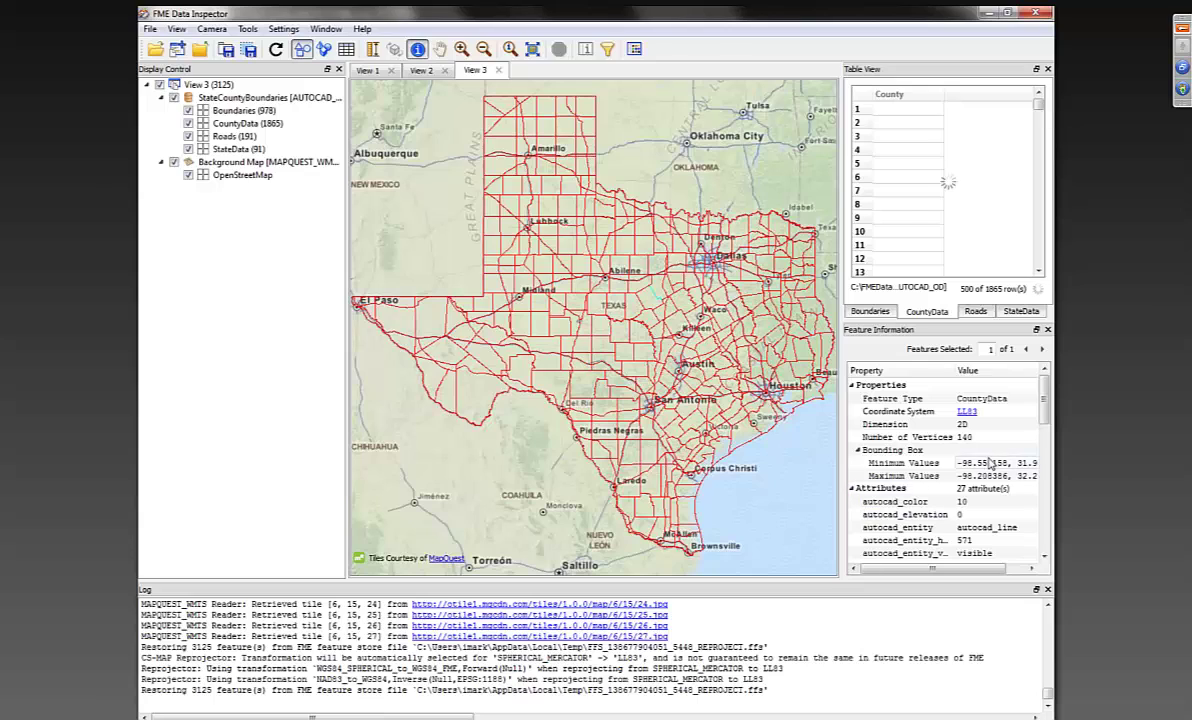
pyautogui.moveTo(1044, 393); pyautogui.dragTo(1044, 428)
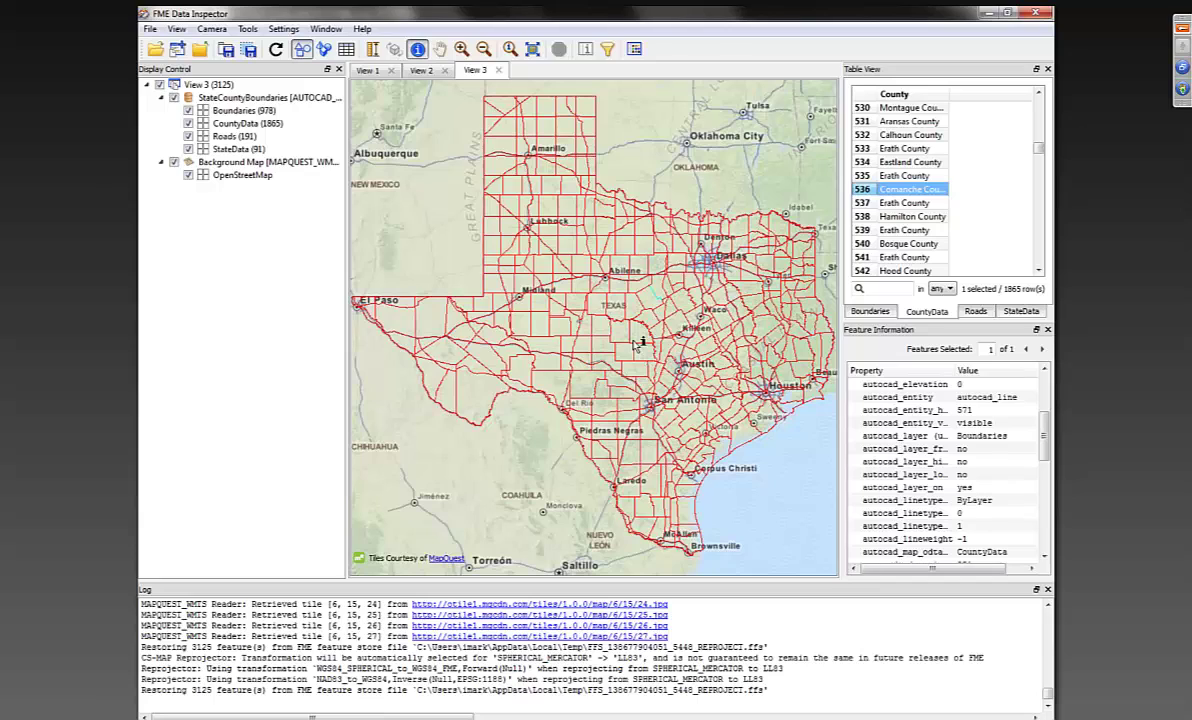
pyautogui.click(484, 282)
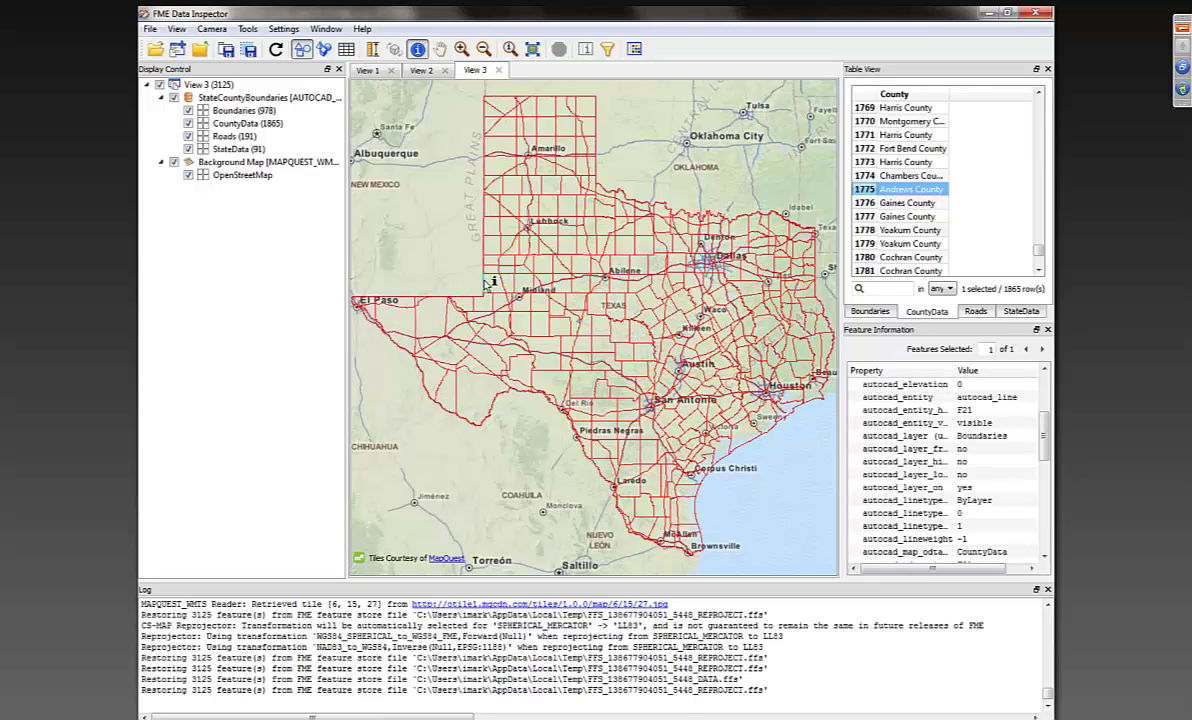
# Step: Query all overlapping features on the state border segment northwest of Midland and step forward and back through their Boundaries, CountyData and StateData records
pyautogui.scroll(2, 484, 284)
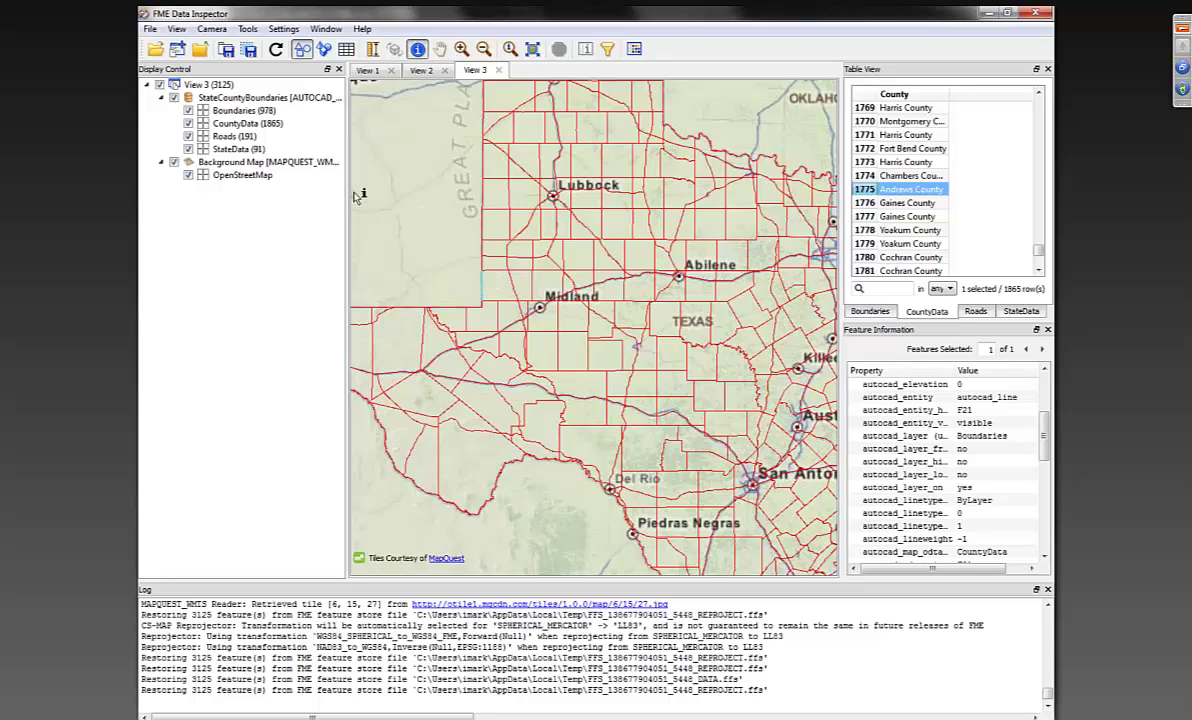
pyautogui.click(484, 283)
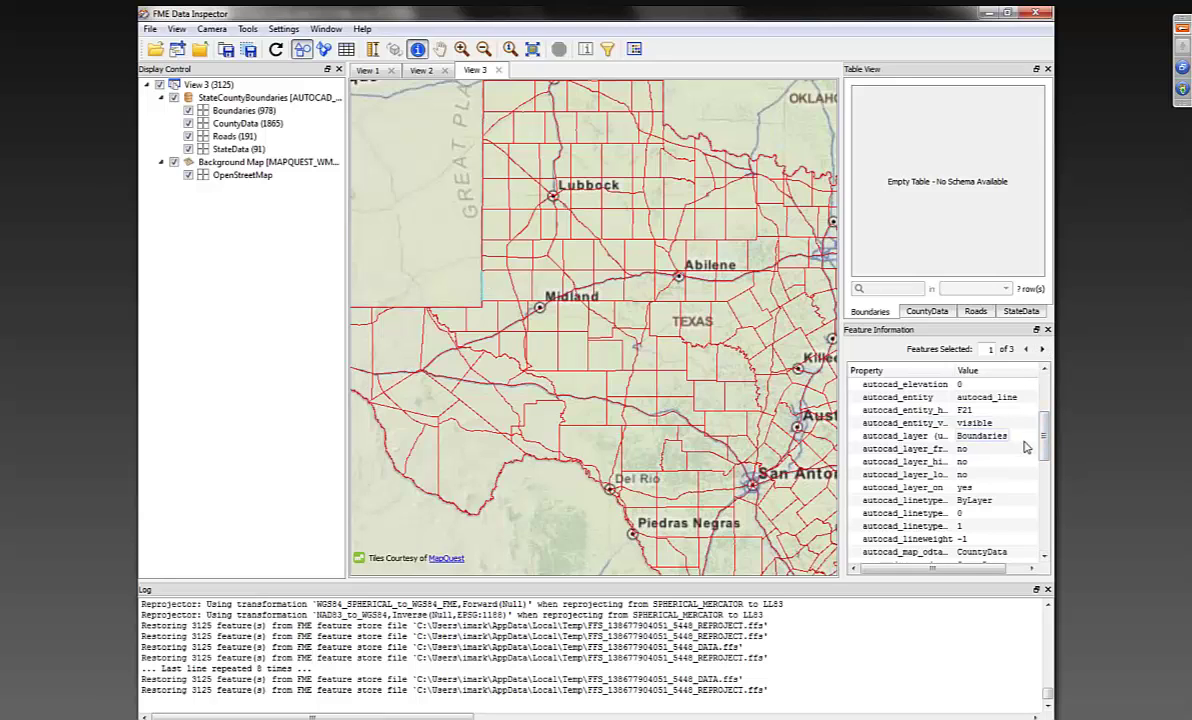
pyautogui.scroll(3, 1024, 446)
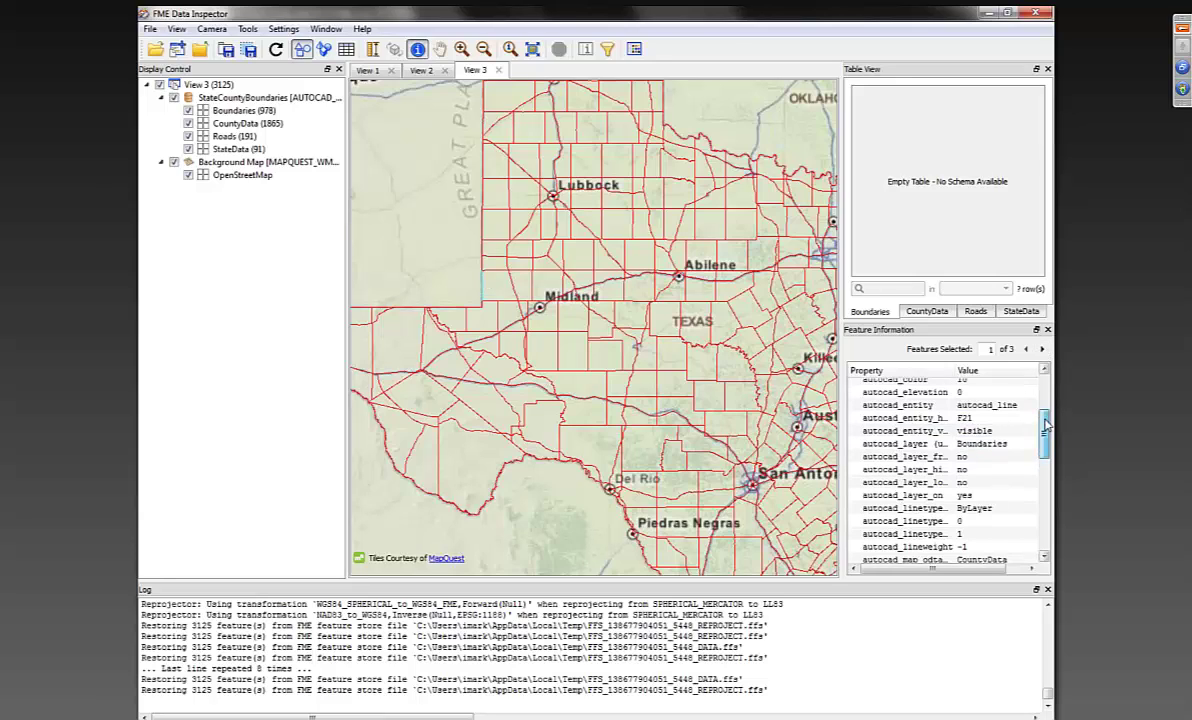
pyautogui.click(1042, 351)
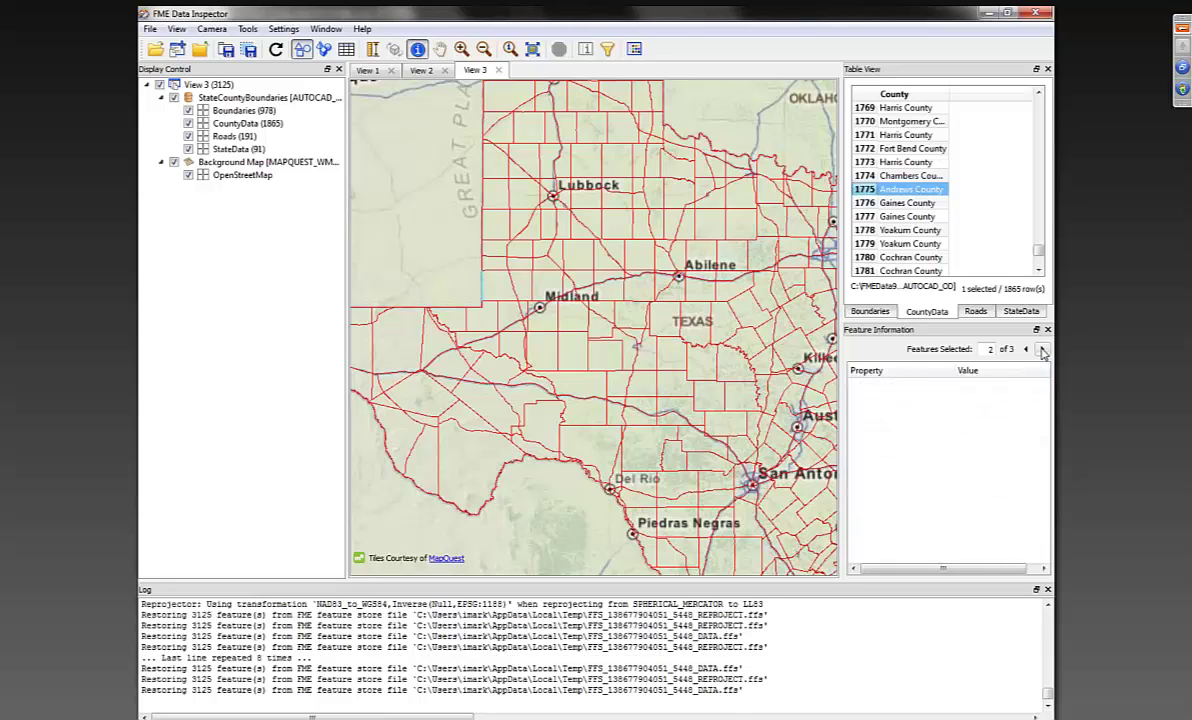
pyautogui.click(1042, 351)
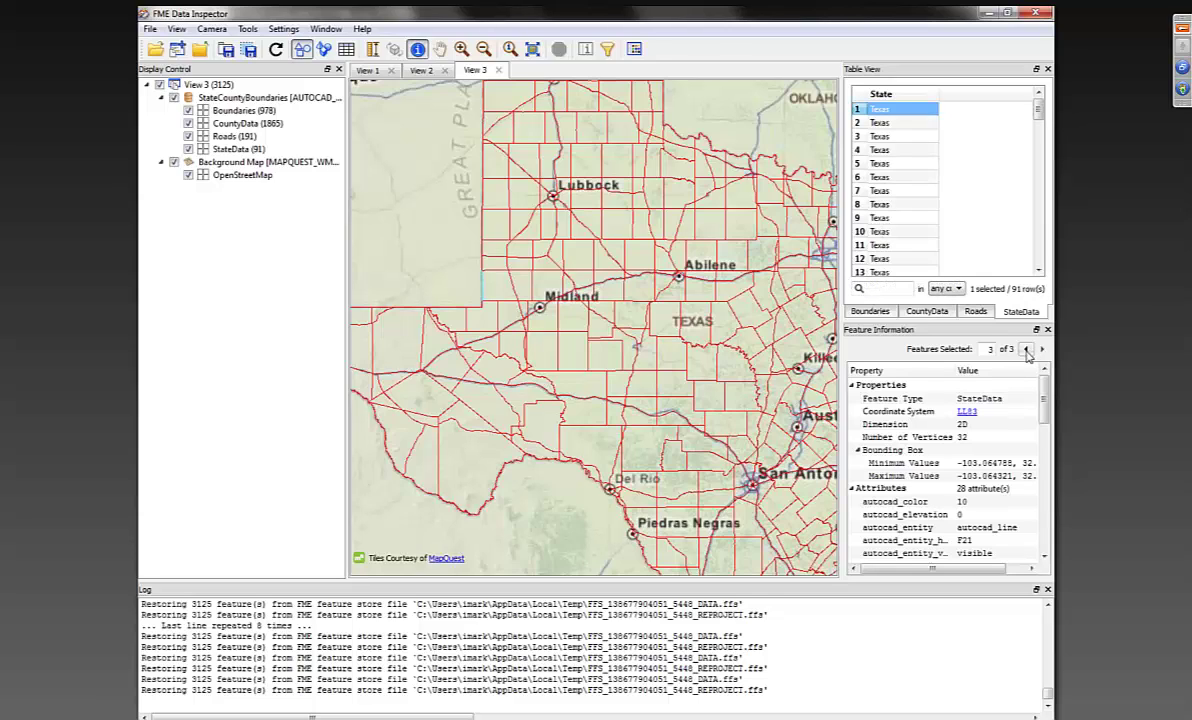
pyautogui.click(1025, 350)
pyautogui.click(1025, 350)
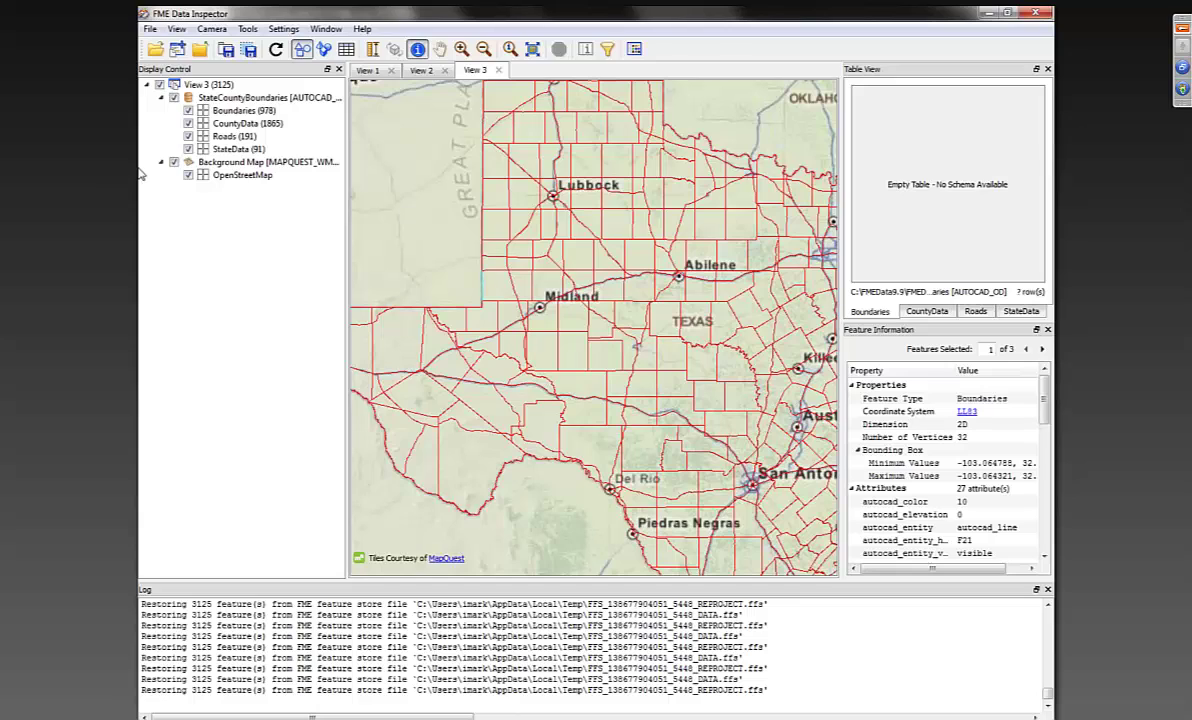
# Step: Reopen StateCountyBoundaries.dwg in a new view with the Object Data Reading Mode set to Group by Entity
pyautogui.click(155, 51)
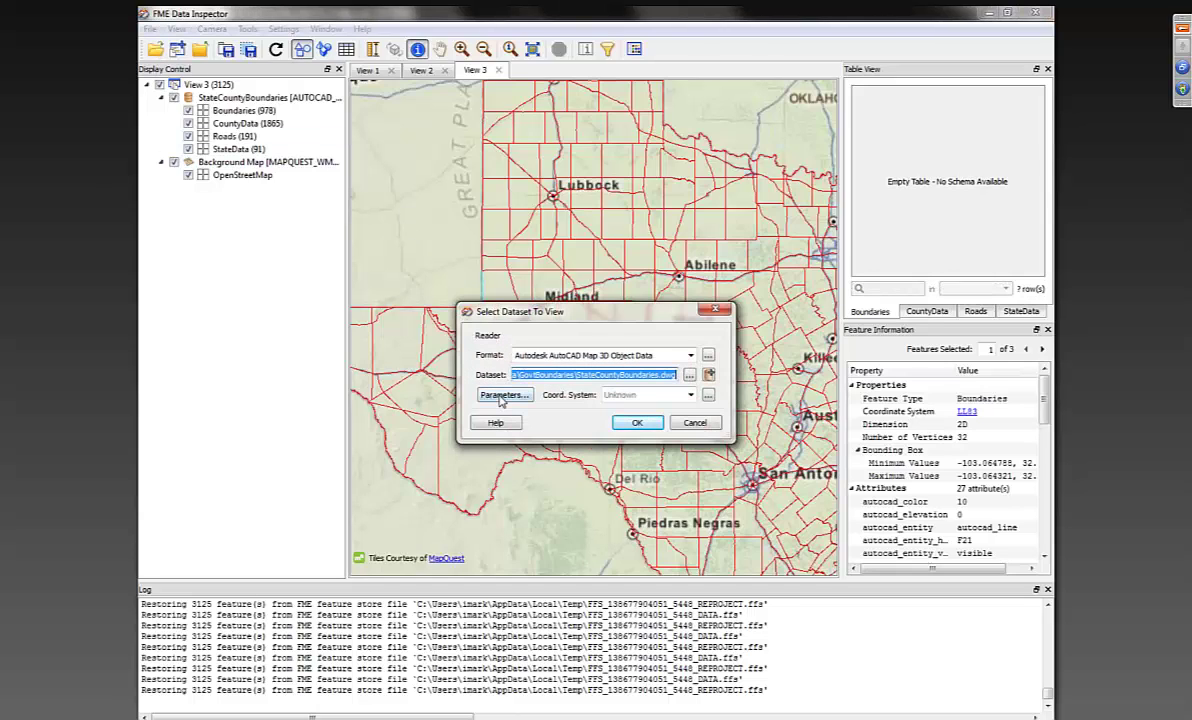
pyautogui.click(501, 396)
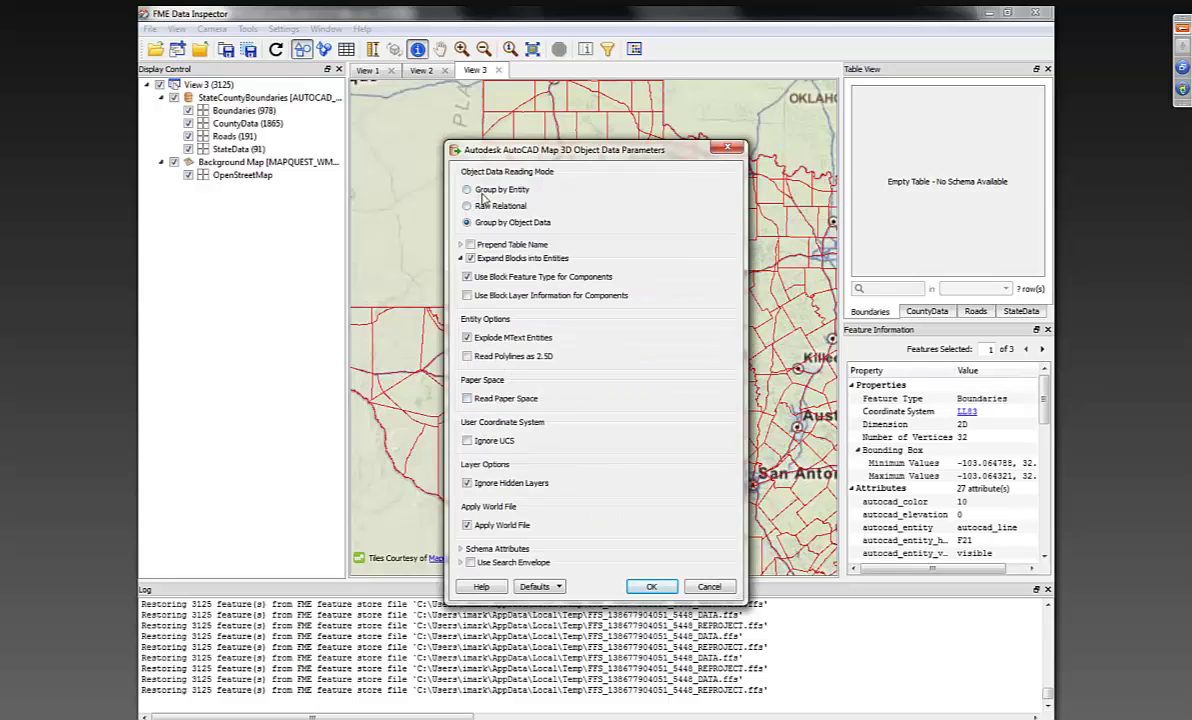
pyautogui.click(651, 588)
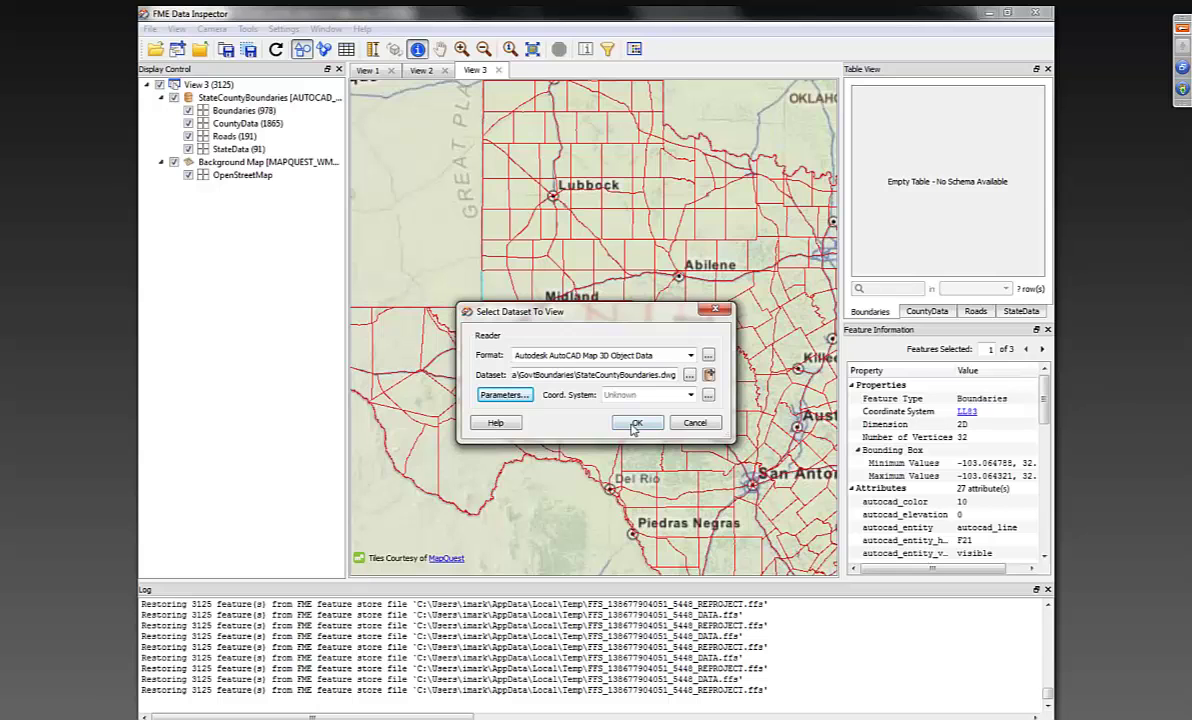
pyautogui.click(637, 423)
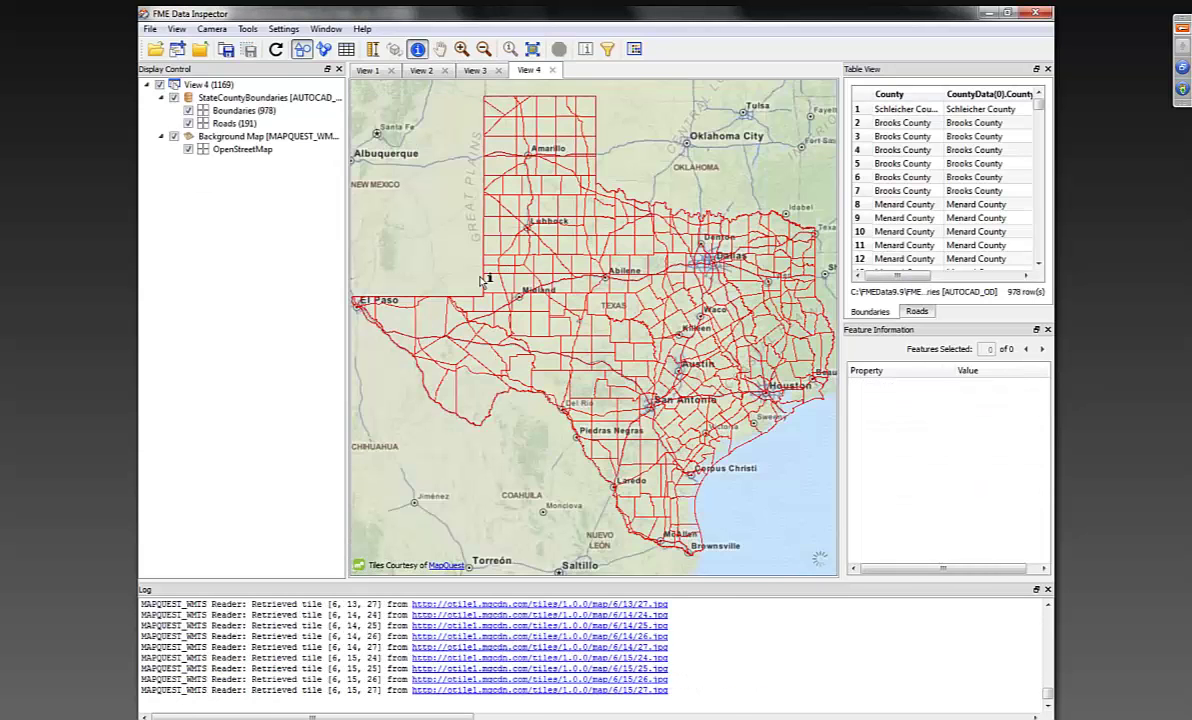
# Step: Query the state border segment northwest of Midland in the new view and examine its layer, object data table, County and State attributes
pyautogui.click(487, 287)
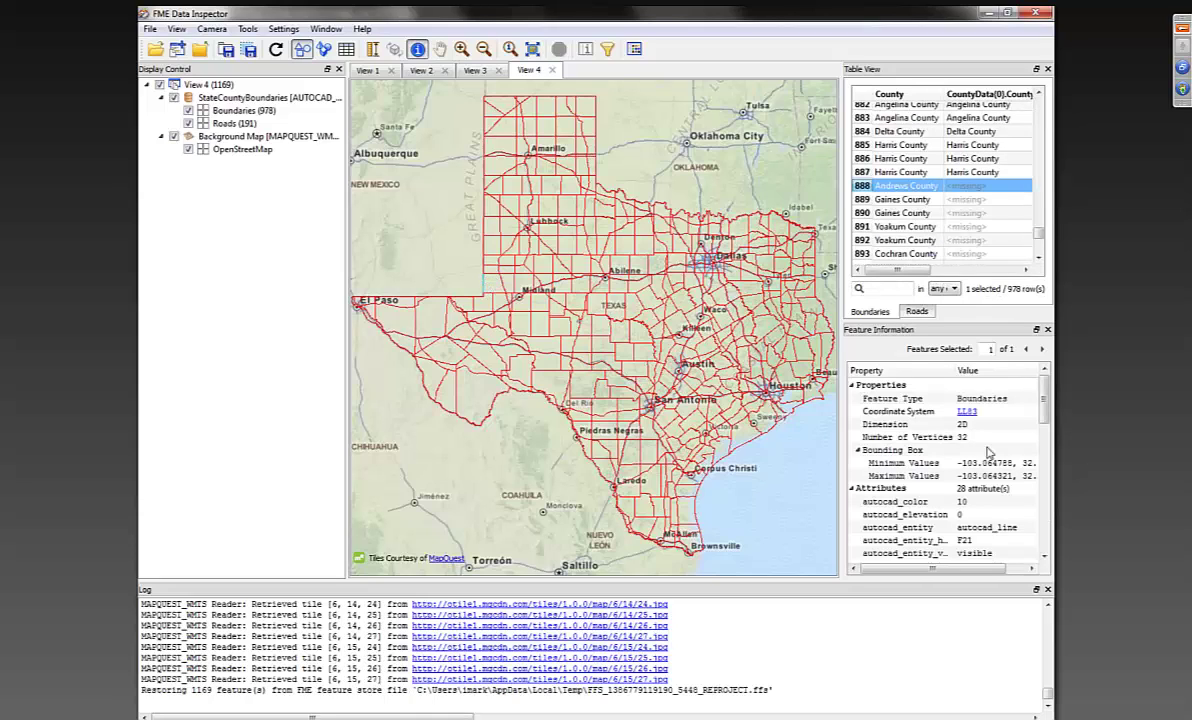
pyautogui.moveTo(1040, 398); pyautogui.dragTo(1045, 435)
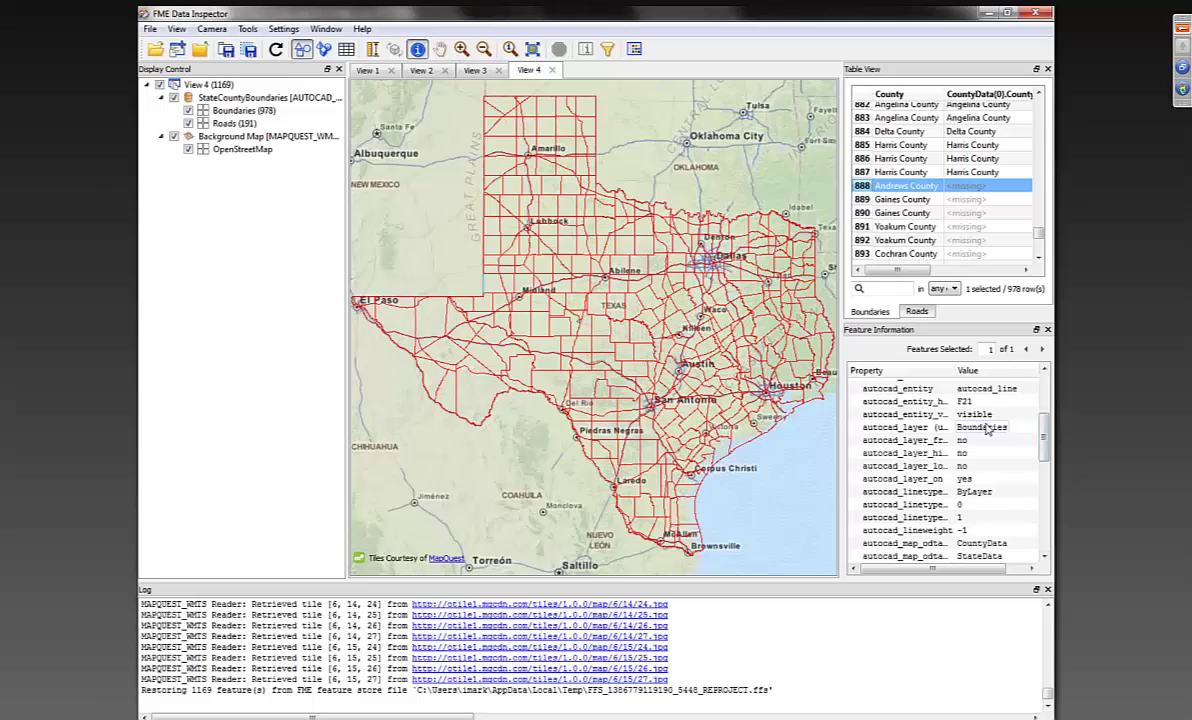
pyautogui.click(987, 428)
pyautogui.scroll(-4, 1024, 464)
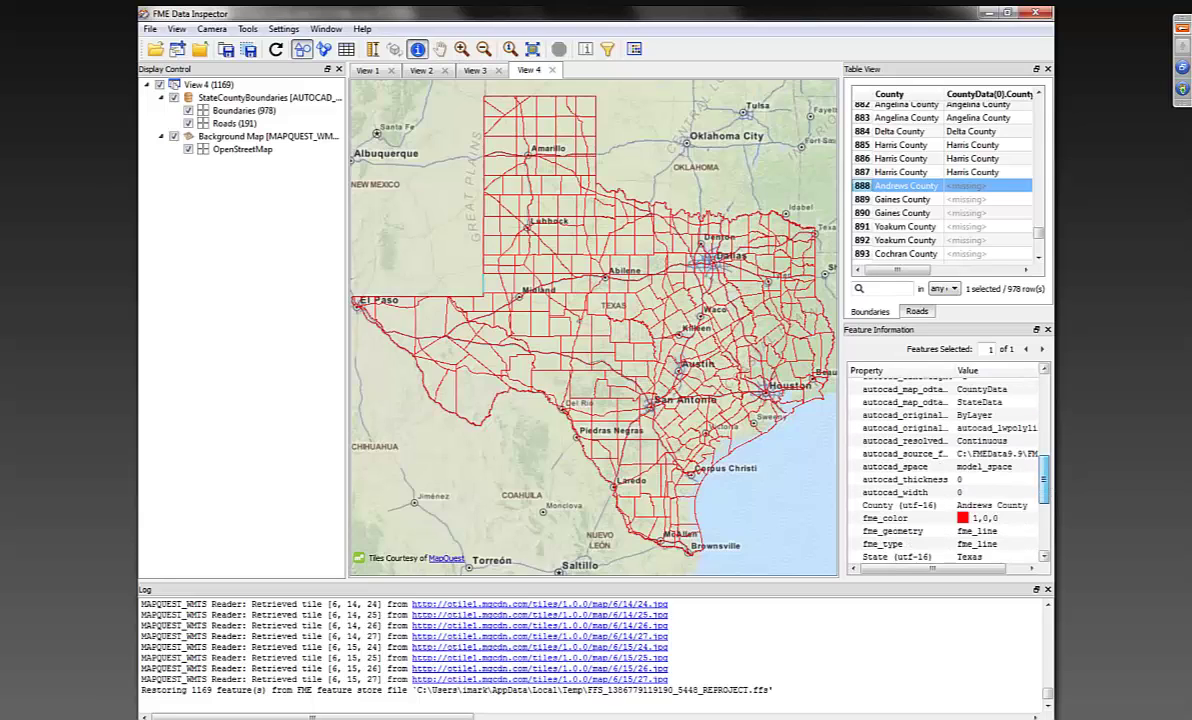
pyautogui.click(983, 399)
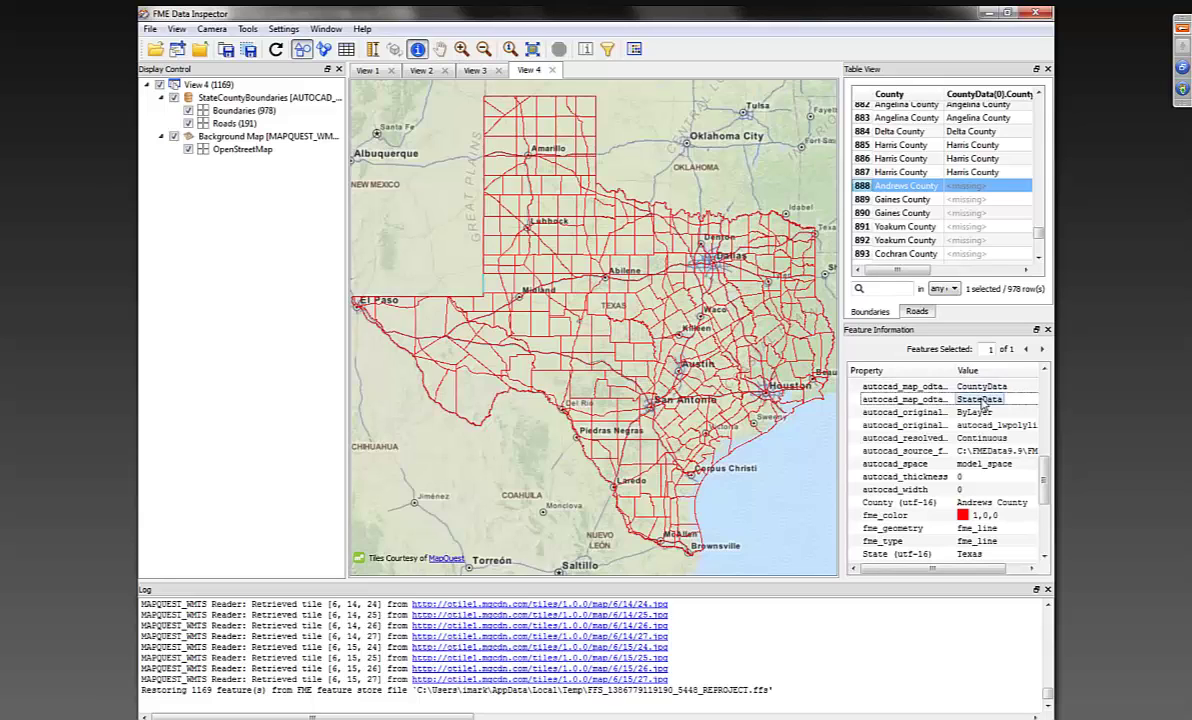
pyautogui.moveTo(1045, 482); pyautogui.dragTo(1048, 512)
pyautogui.scroll(-1, 1048, 512)
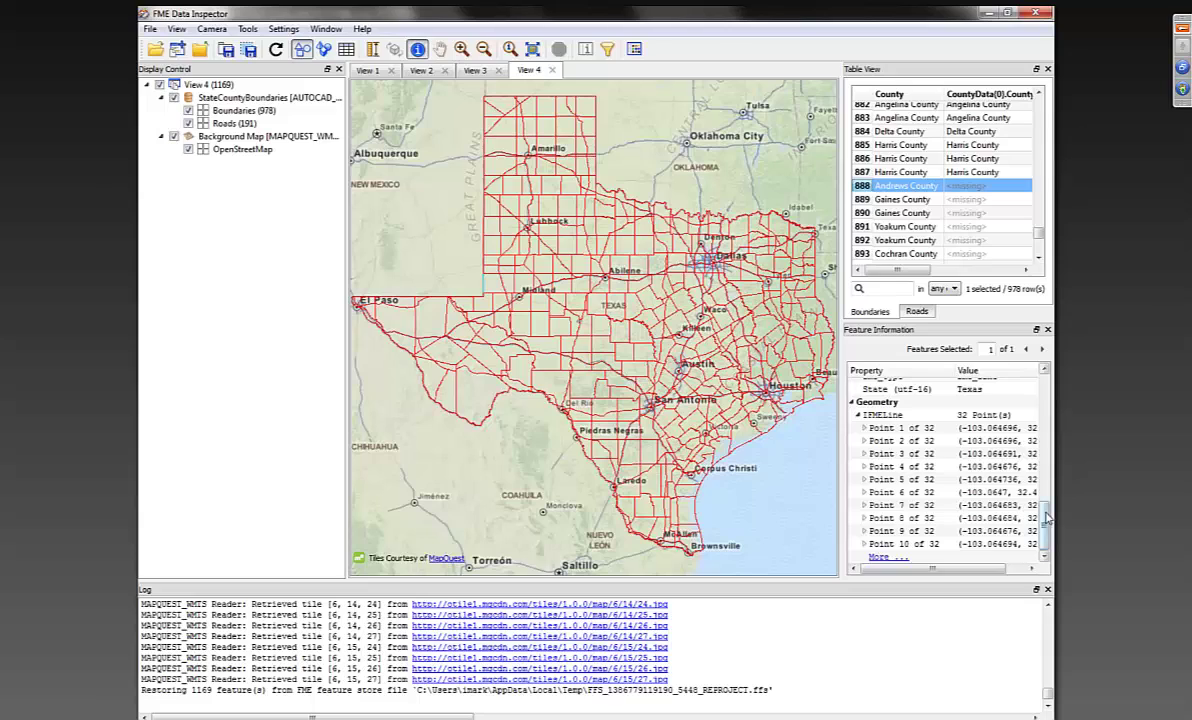
pyautogui.scroll(4, 990, 490)
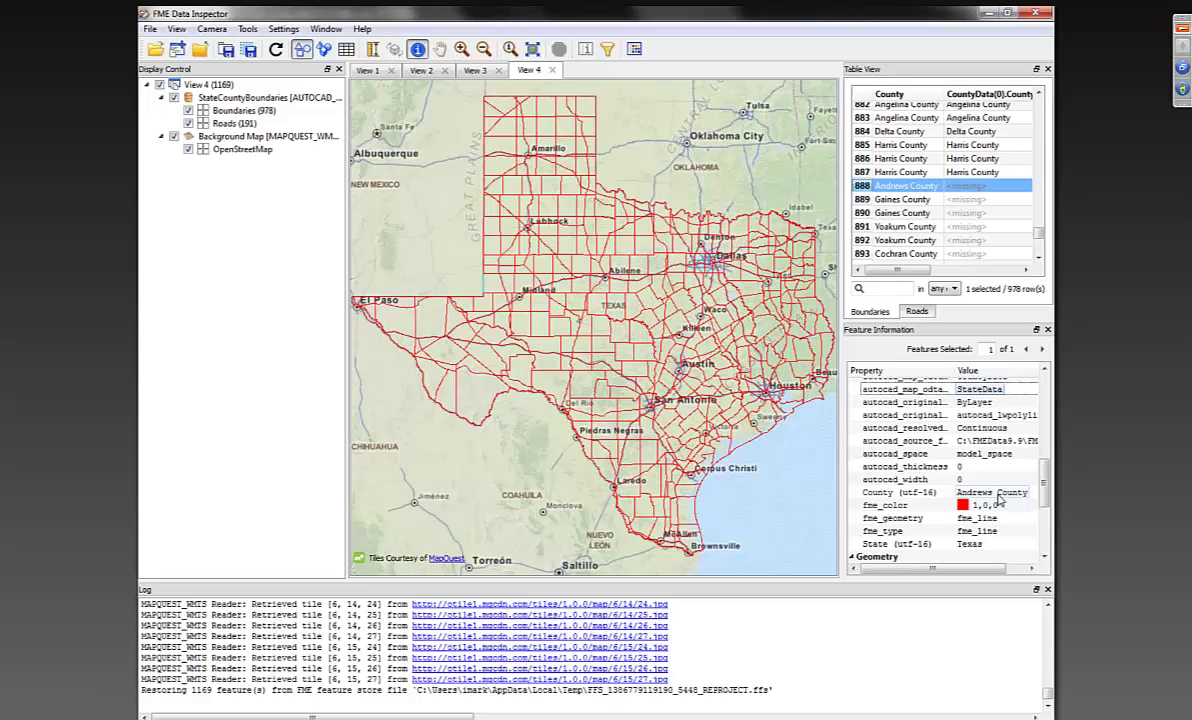
# Step: Switch to FME Workbench and shrink the log pane to enlarge the workspace canvas
pyautogui.hotkey('alt', 'Tab')
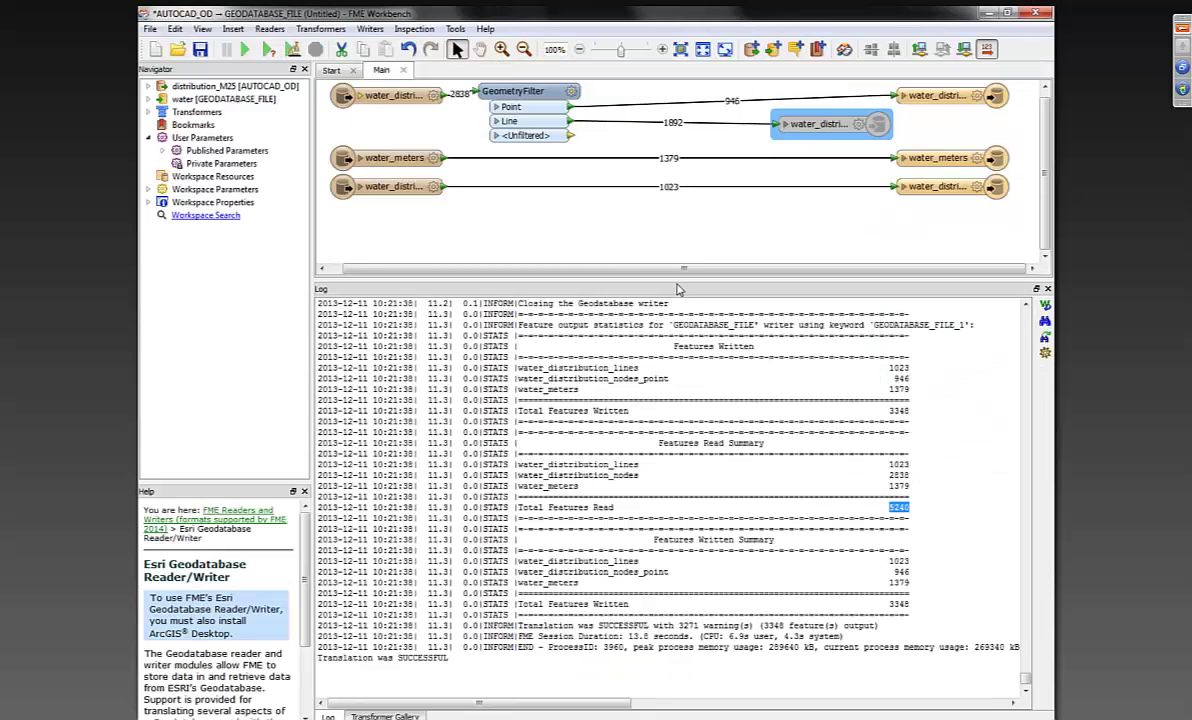
pyautogui.moveTo(678, 280); pyautogui.dragTo(684, 572)
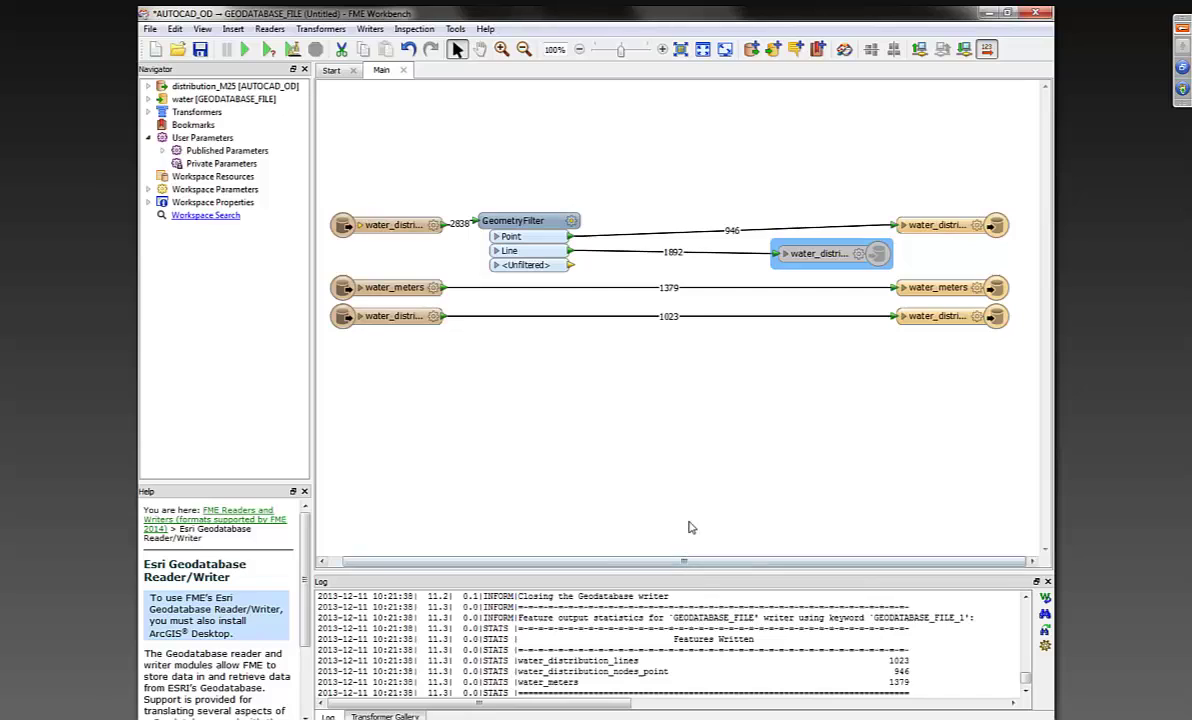
# Step: Start generating a new workspace without saving the current one, reading wastewater_M25.dwg in Autodesk AutoCAD DWG/DXF format
pyautogui.hotkey('ctrl', 'n')
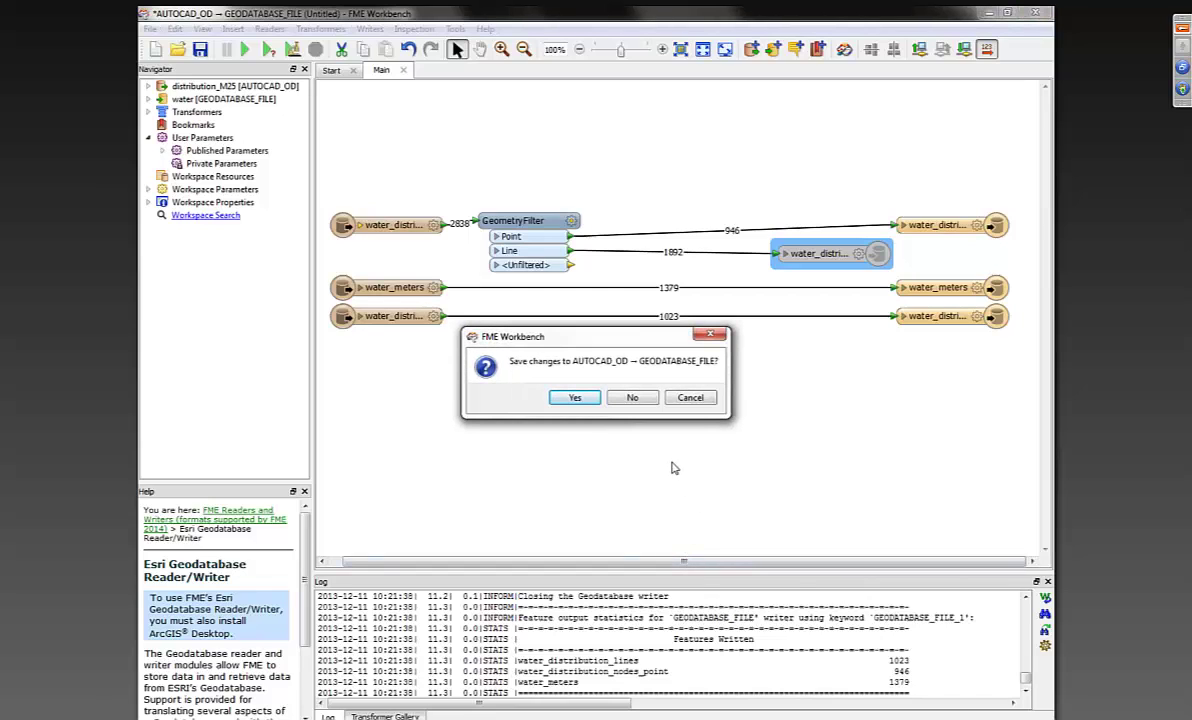
pyautogui.click(632, 398)
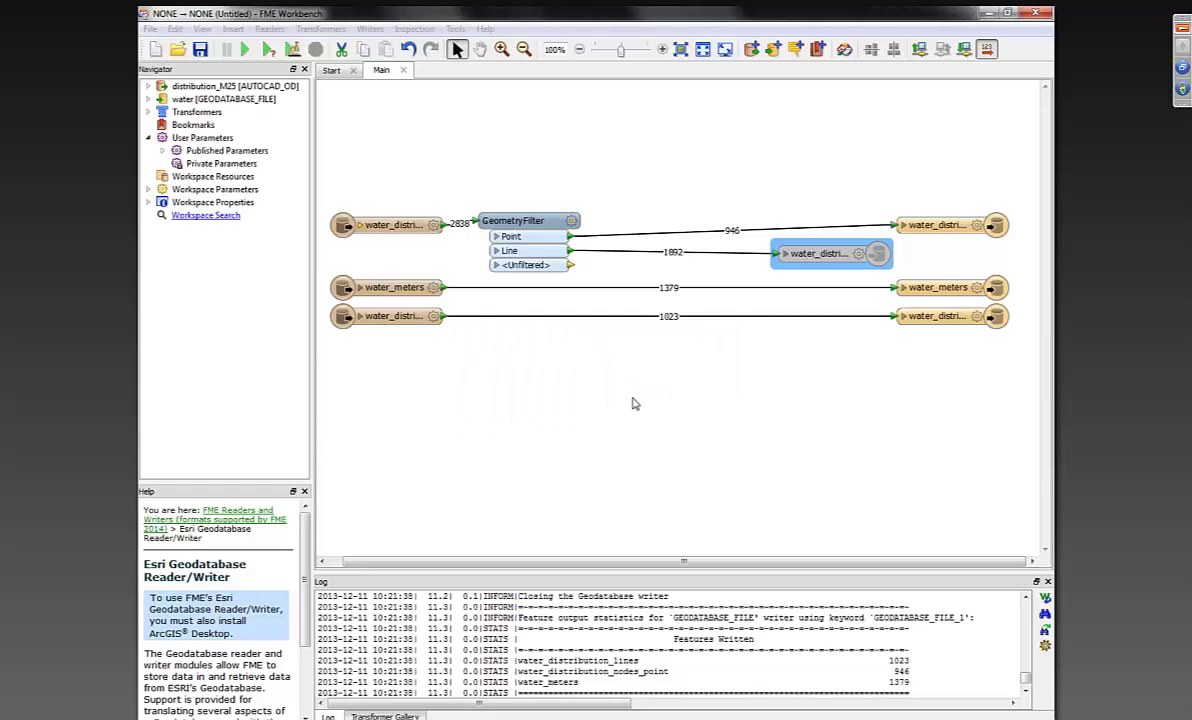
pyautogui.click(668, 283)
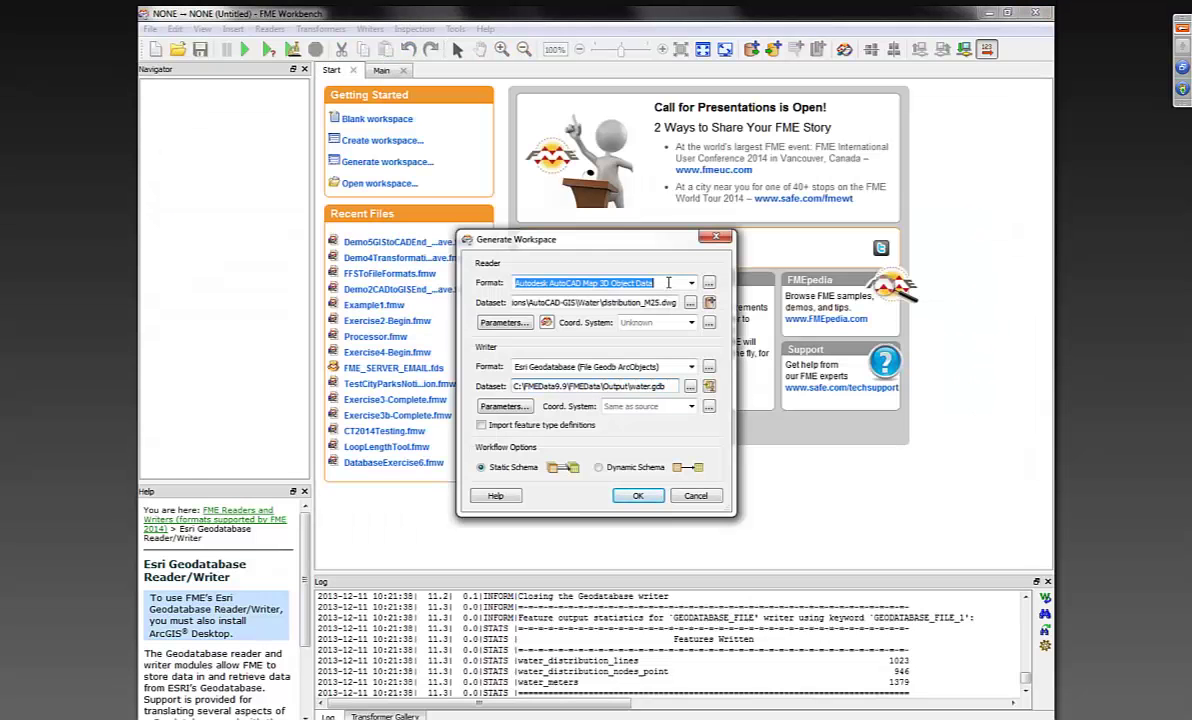
pyautogui.write('dwg')
pyautogui.press('Tab')
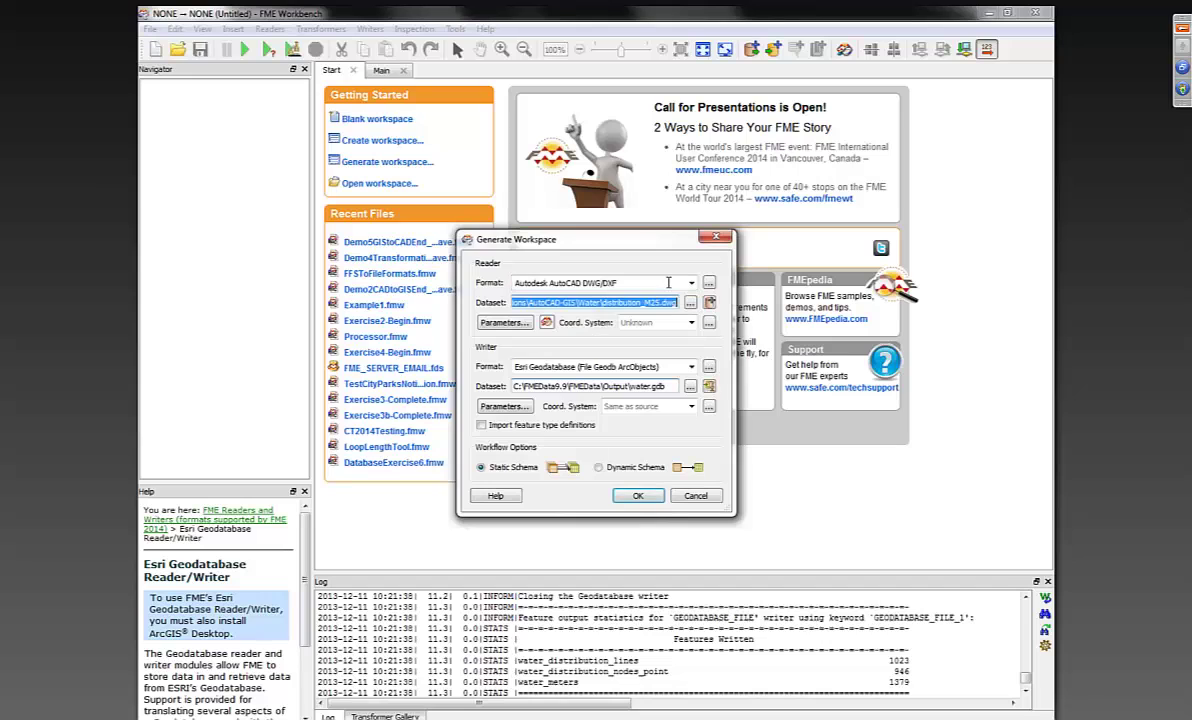
pyautogui.click(690, 303)
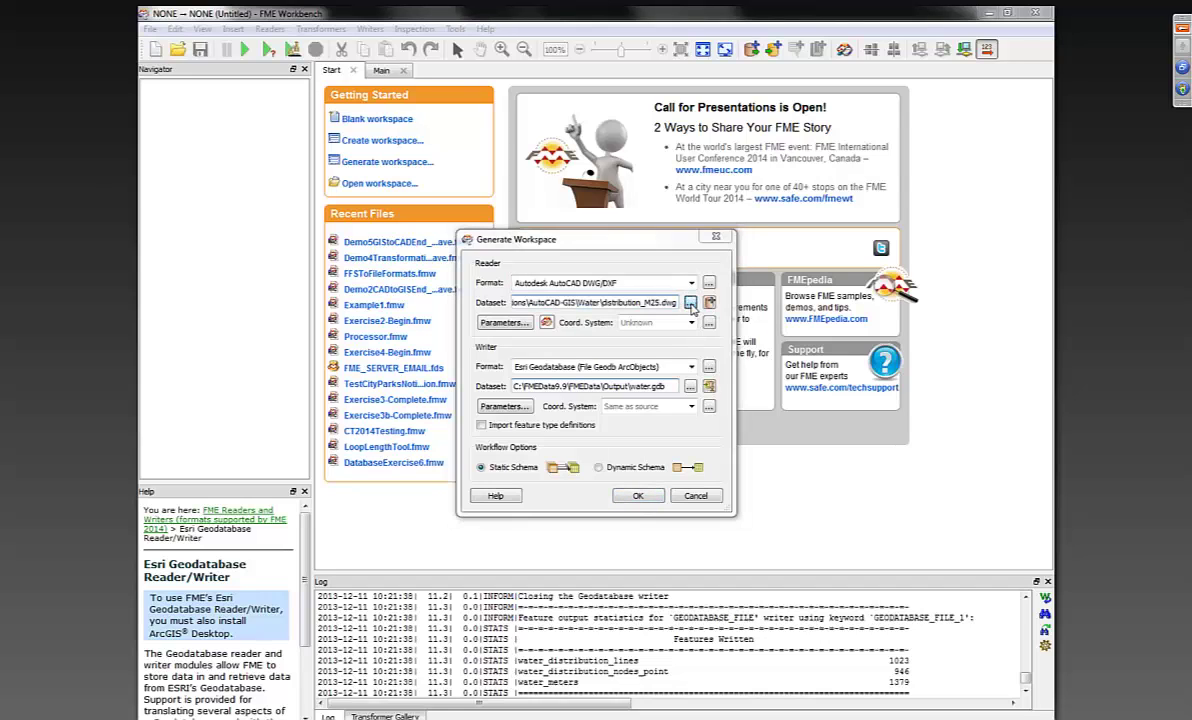
pyautogui.doubleClick(575, 218)
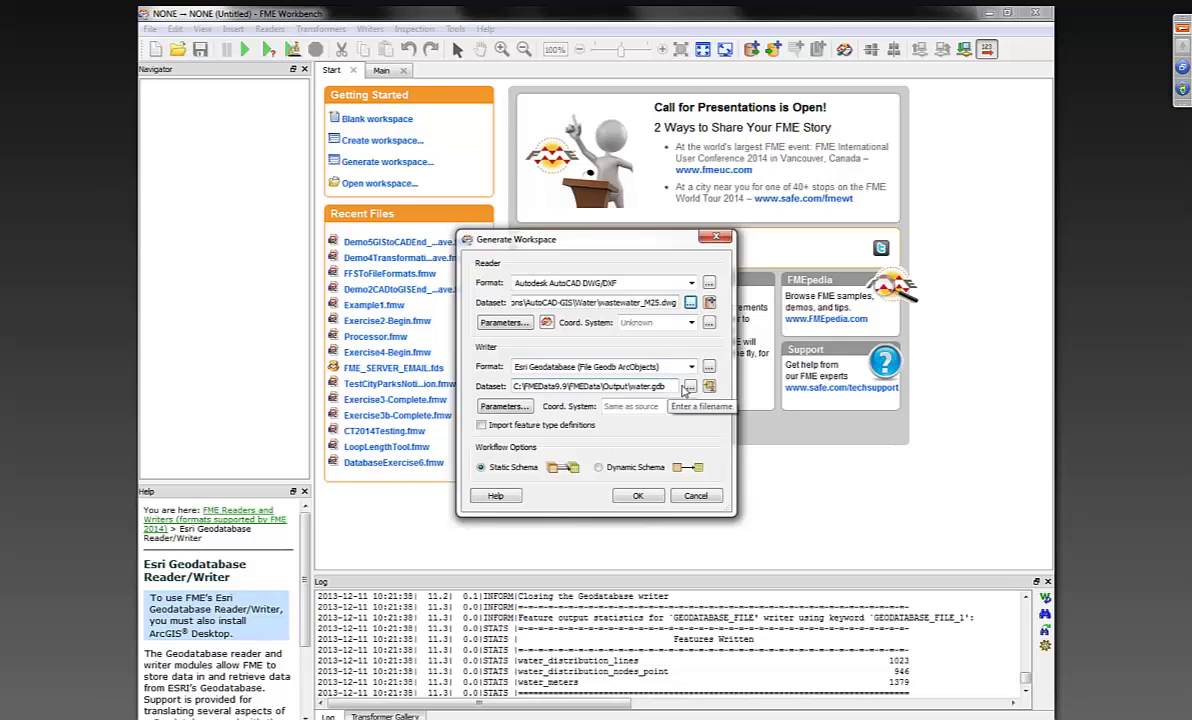
# Step: Set Overwrite Existing Geodatabase to Yes in the Esri File Geodatabase writer parameters
pyautogui.click(503, 406)
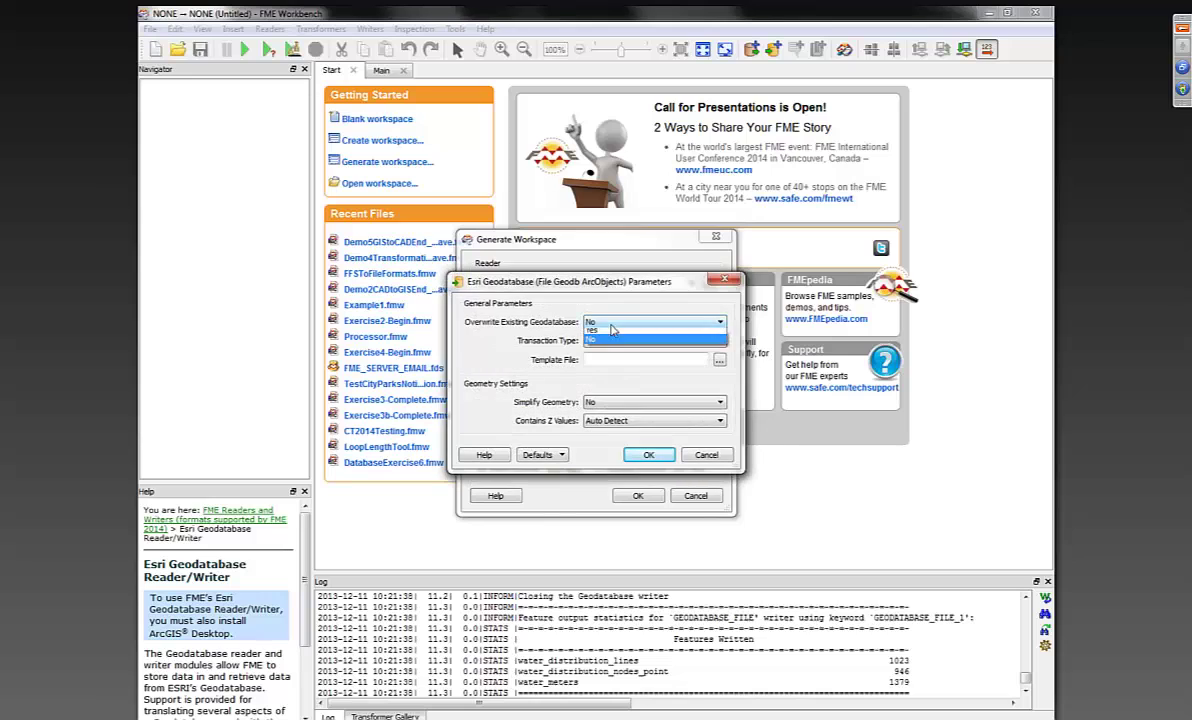
pyautogui.click(605, 322)
pyautogui.click(610, 342)
pyautogui.click(648, 455)
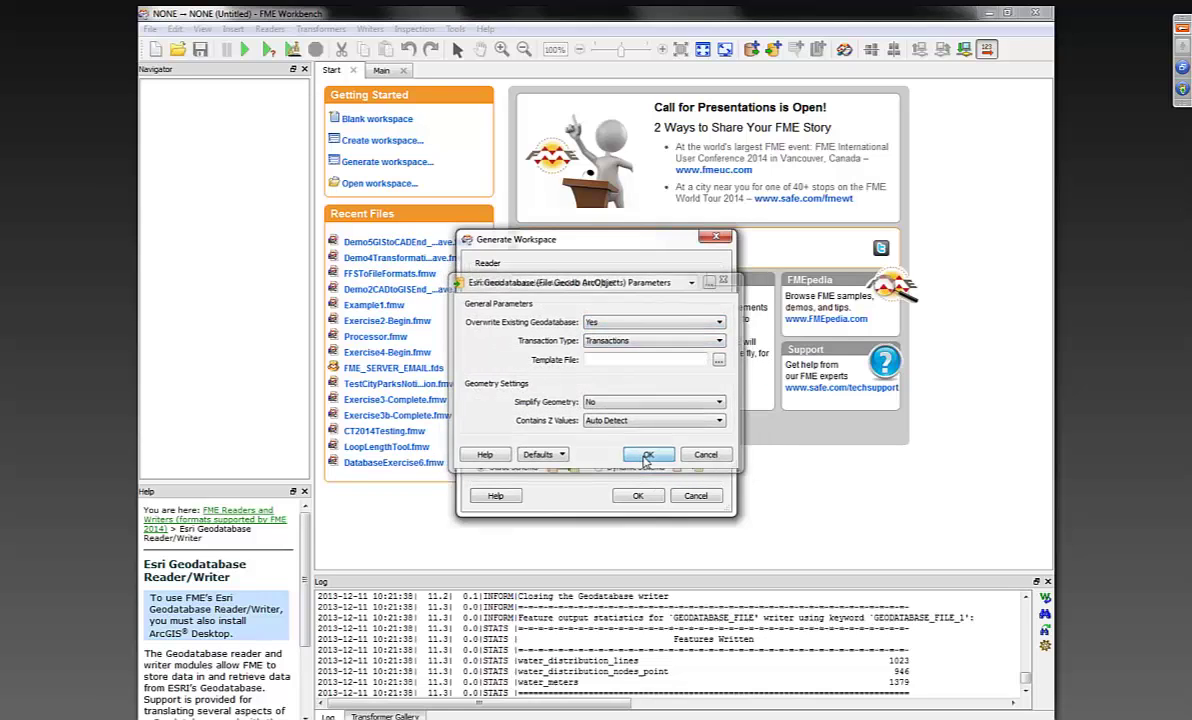
# Step: Generate the workspace with feature types 0 and WasteLines and select the WasteLines reader feature type
pyautogui.click(640, 496)
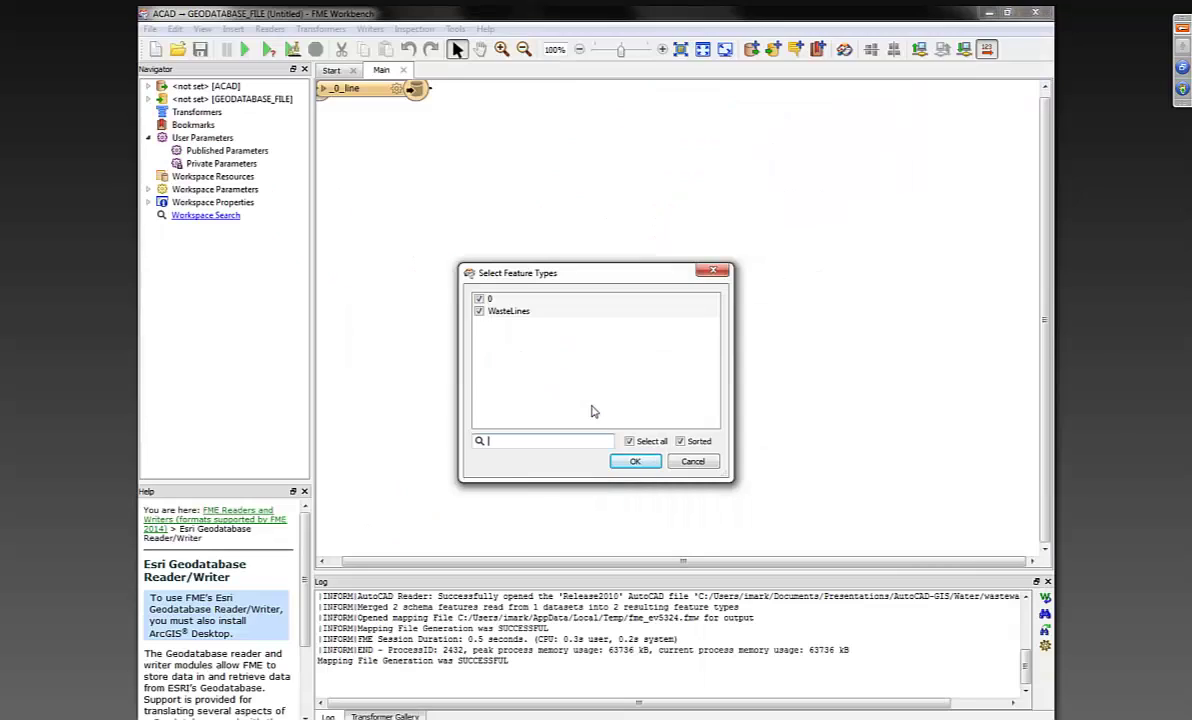
pyautogui.click(636, 462)
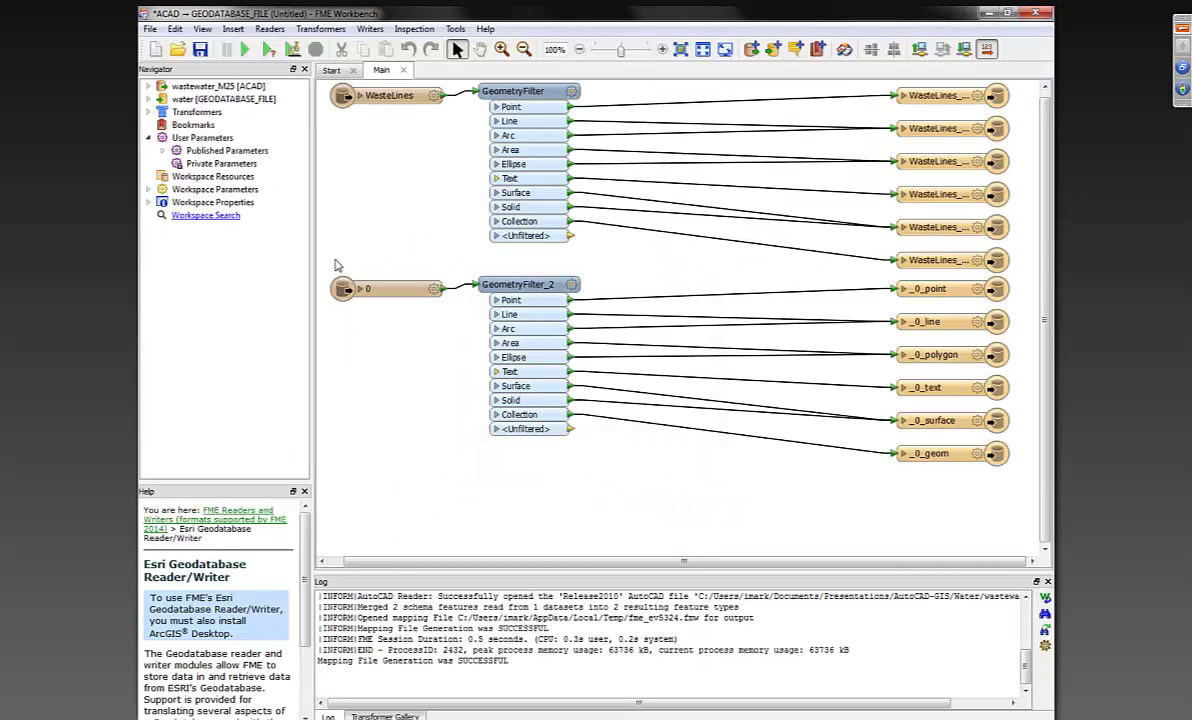
pyautogui.click(355, 97)
pyautogui.rightClick(378, 108)
pyautogui.click(700, 382)
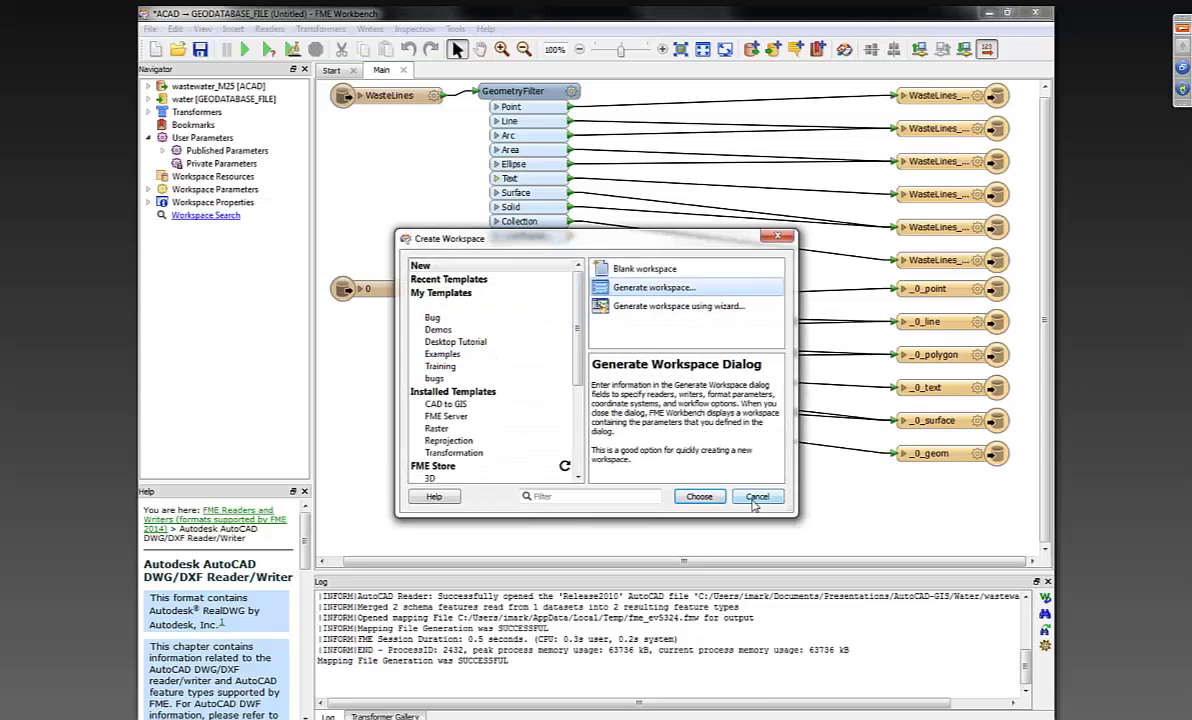
# Step: Discard the generated workspace and regenerate it with the DWG reader grouping entities by Attribute Schema
pyautogui.click(701, 497)
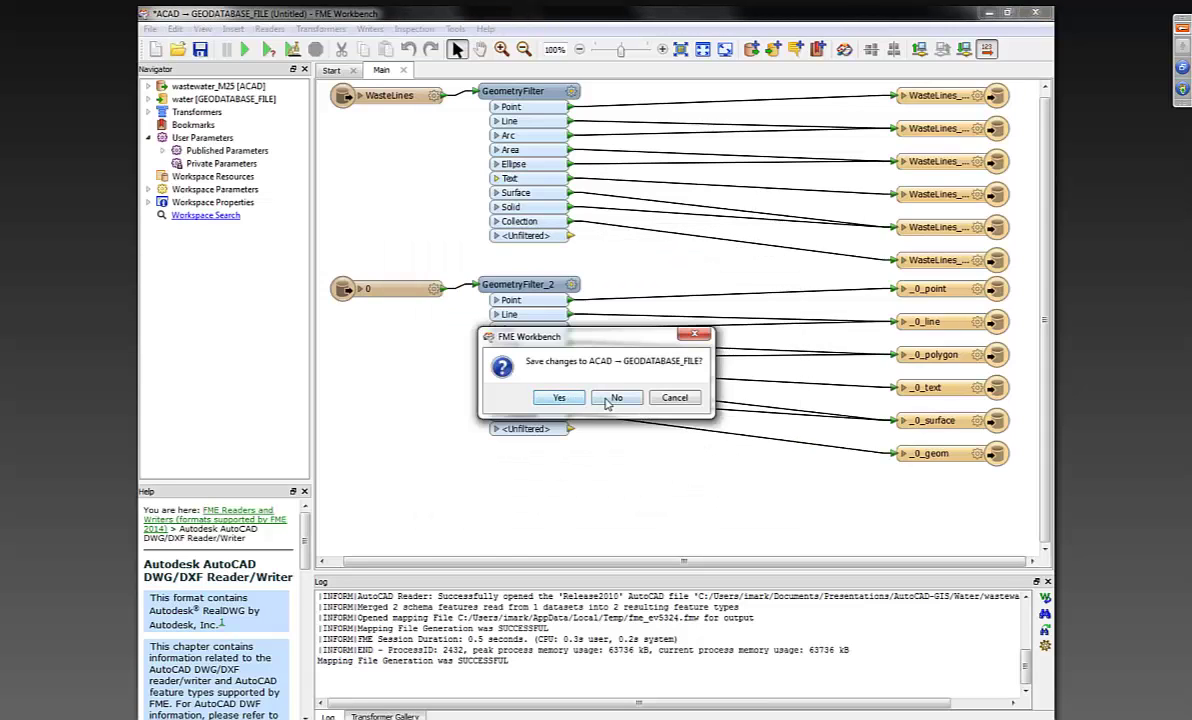
pyautogui.click(620, 397)
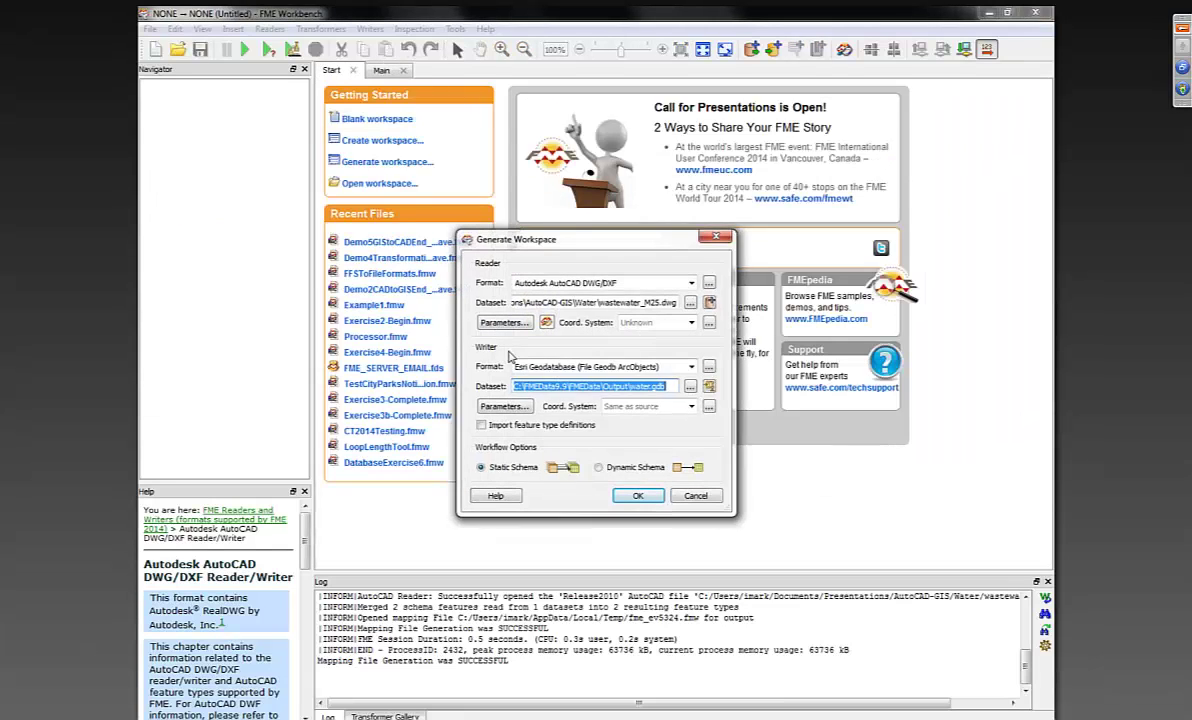
pyautogui.click(494, 326)
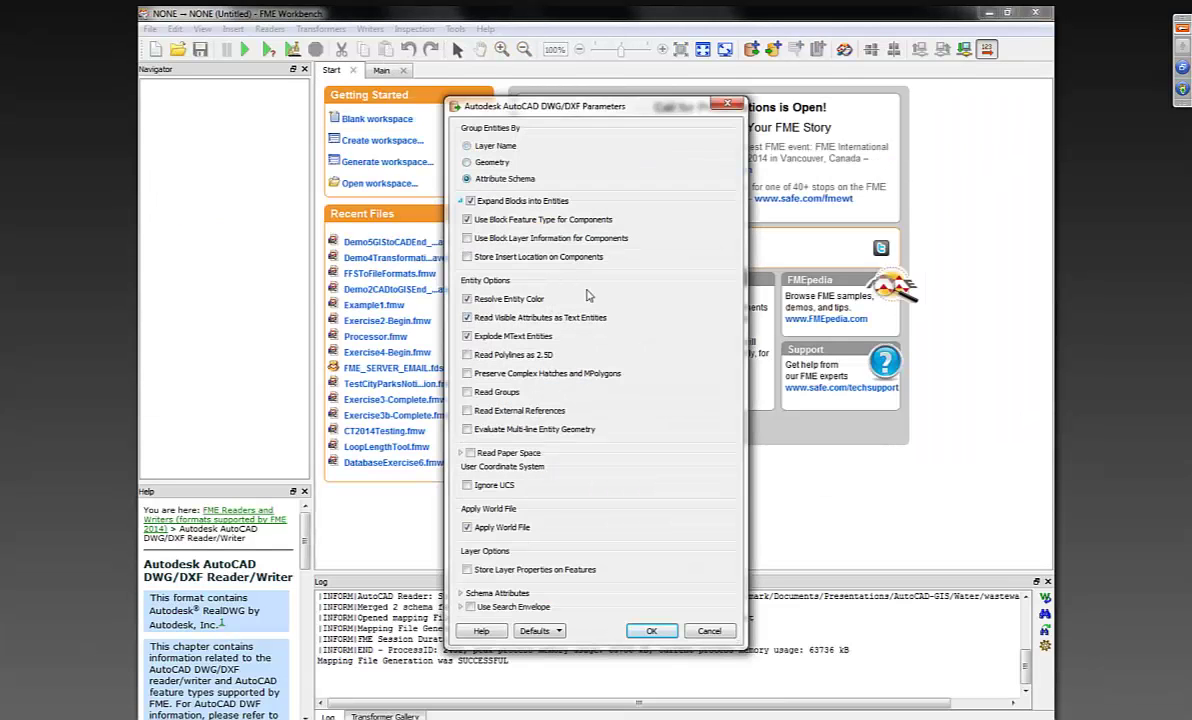
pyautogui.press('Return')
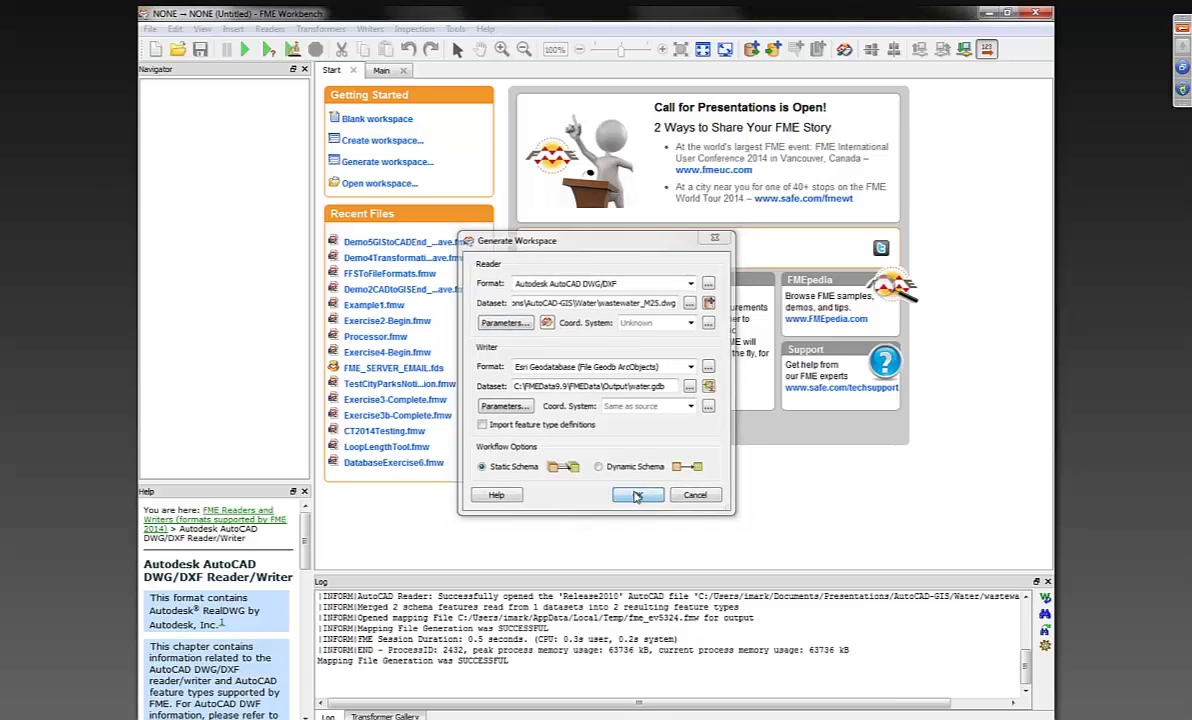
pyautogui.click(635, 495)
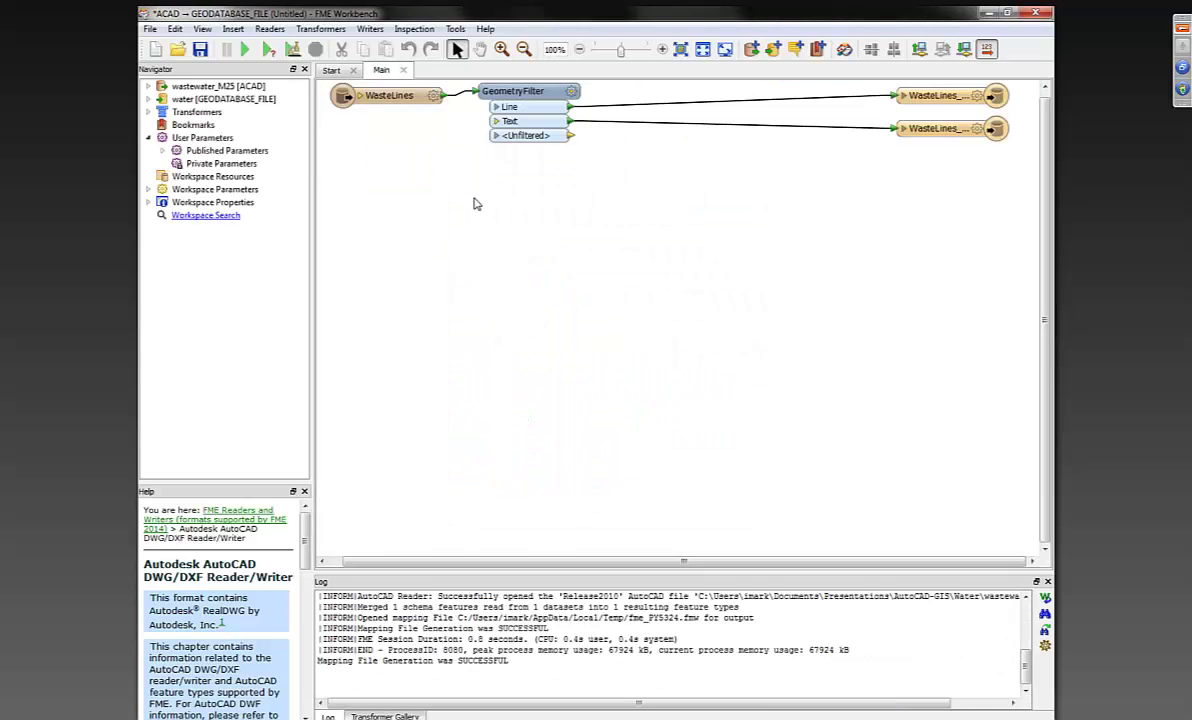
# Step: Rearrange the canvas so the WasteLines reader, GeometryFilter and two WasteLines writer feature types line up lower down with clear spacing
pyautogui.moveTo(403, 110); pyautogui.dragTo(419, 213)
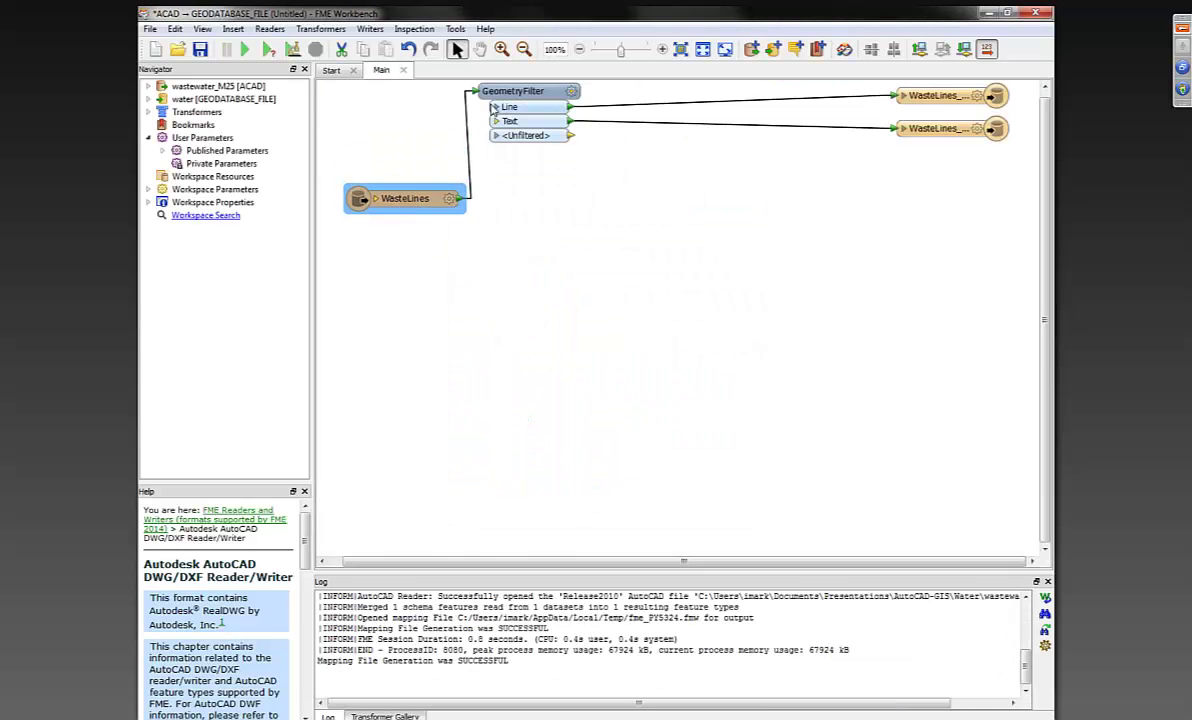
pyautogui.moveTo(524, 89); pyautogui.dragTo(583, 198)
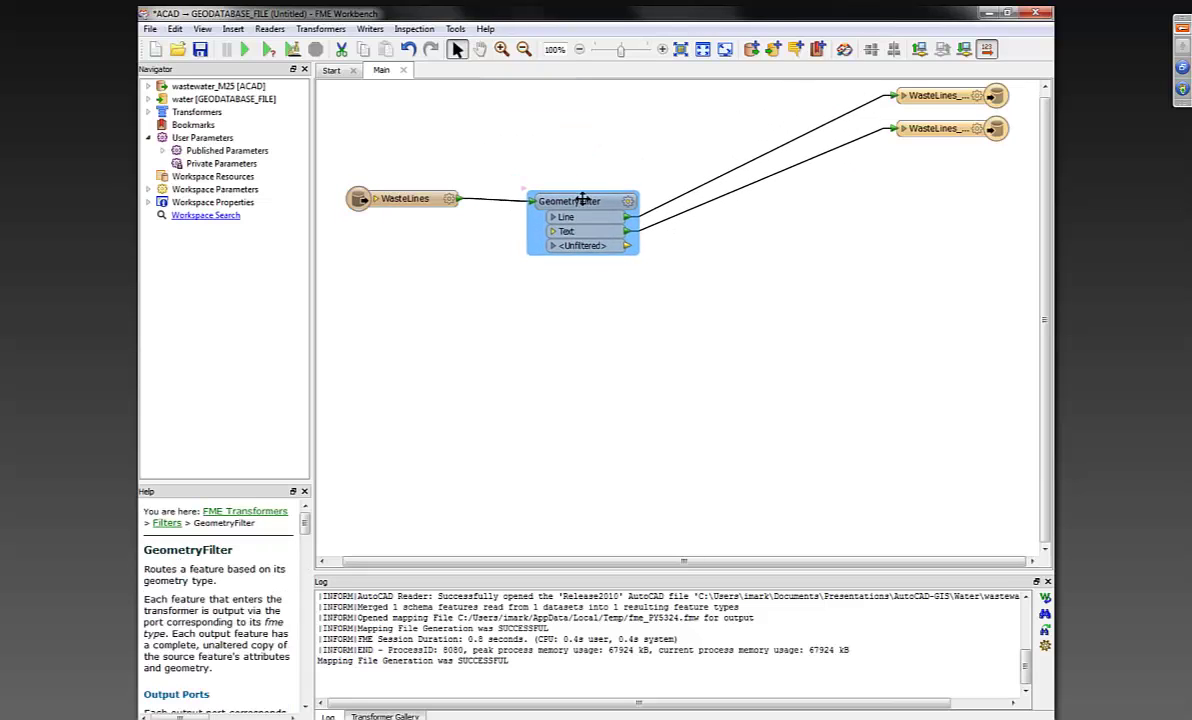
pyautogui.moveTo(929, 128); pyautogui.dragTo(912, 269)
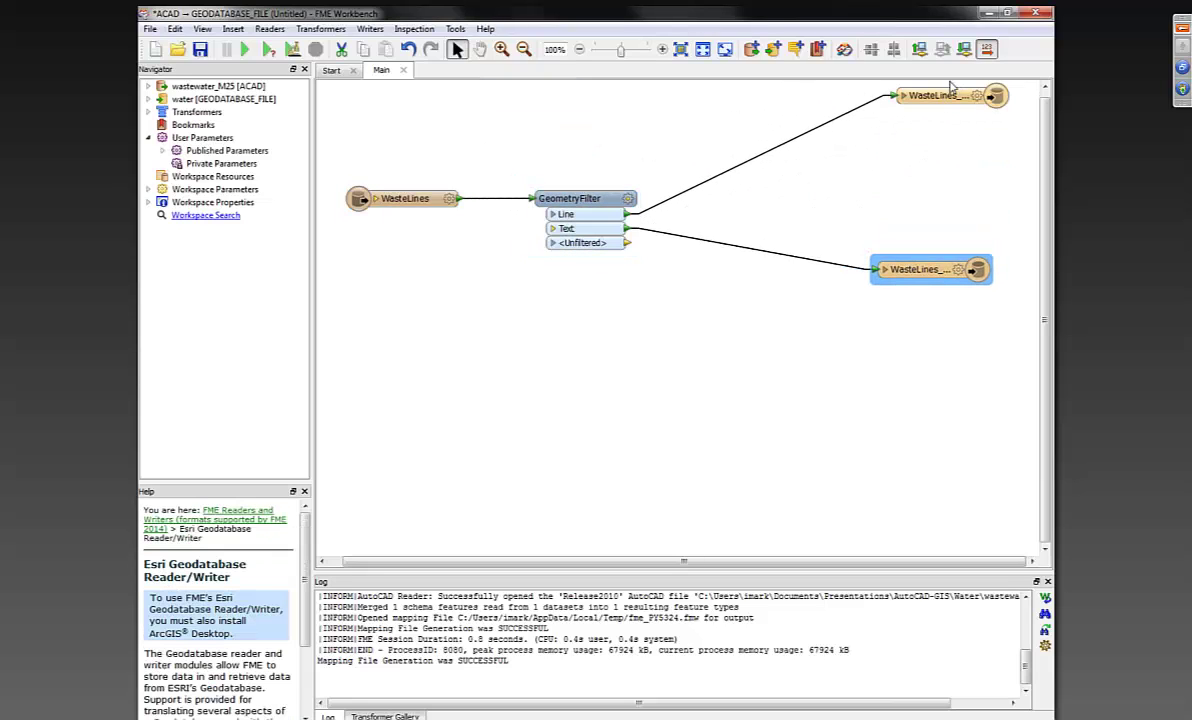
pyautogui.moveTo(930, 95); pyautogui.dragTo(922, 205)
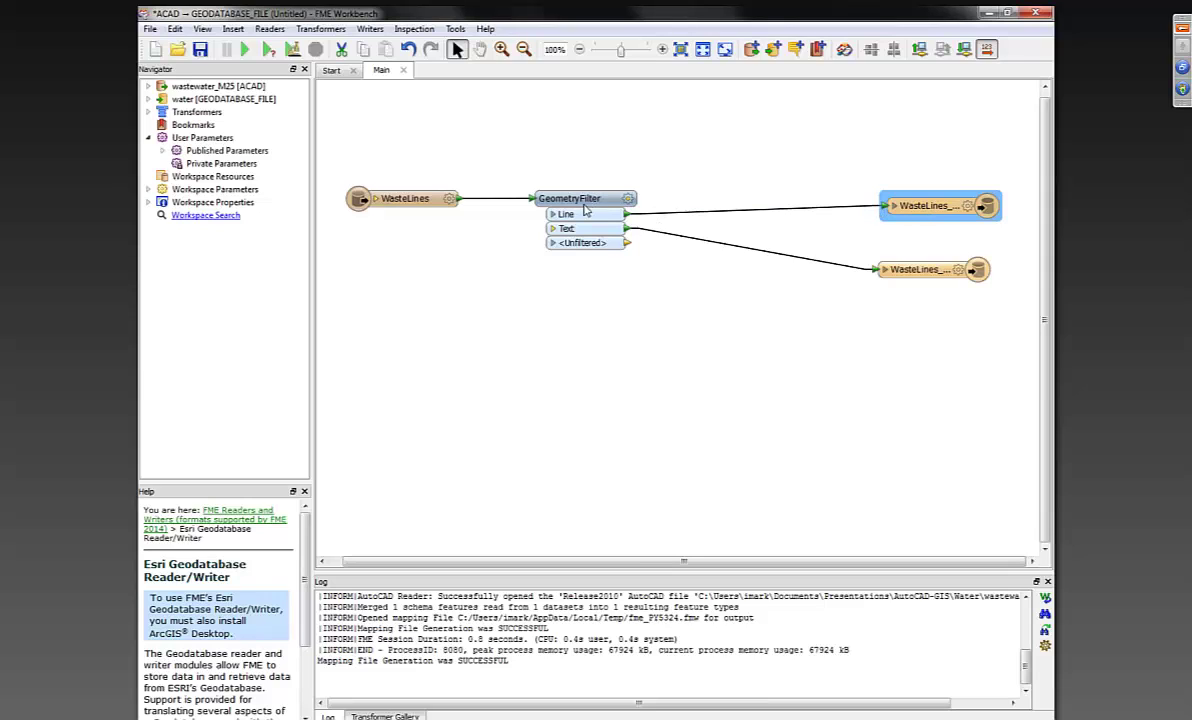
pyautogui.moveTo(583, 200); pyautogui.dragTo(560, 202)
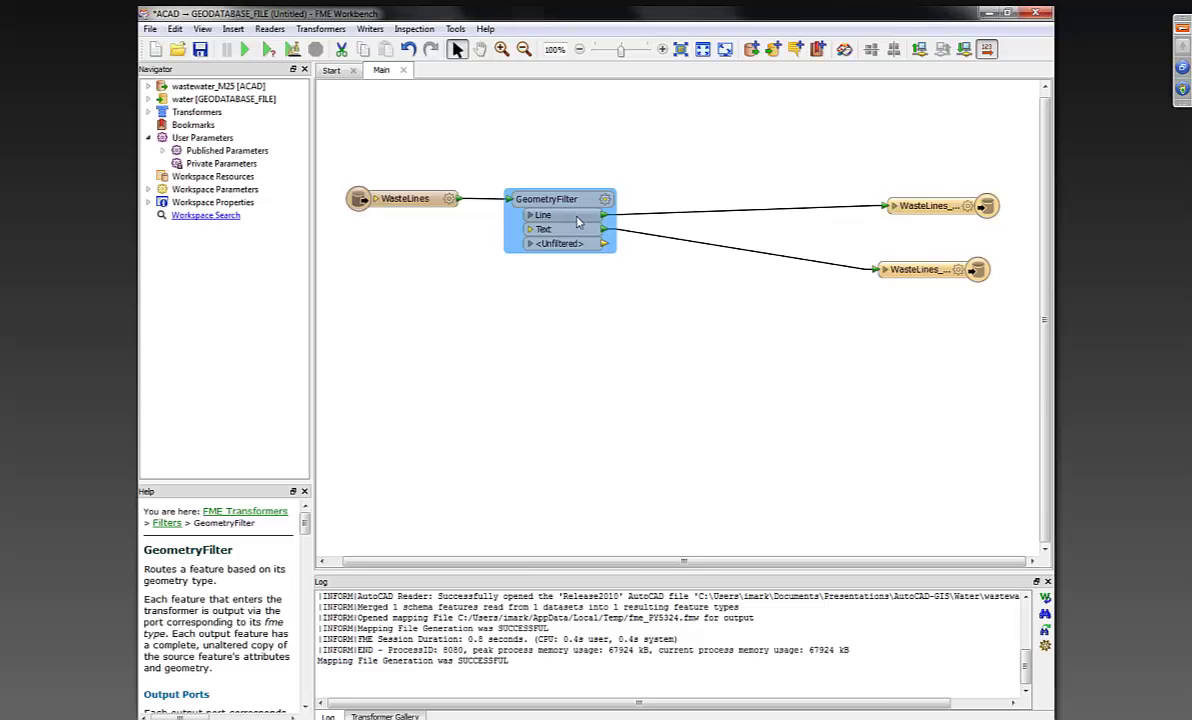
# Step: Inspect the WasteLines source data from wastewater_M25.dwg in FME Data Inspector
pyautogui.rightClick(397, 201)
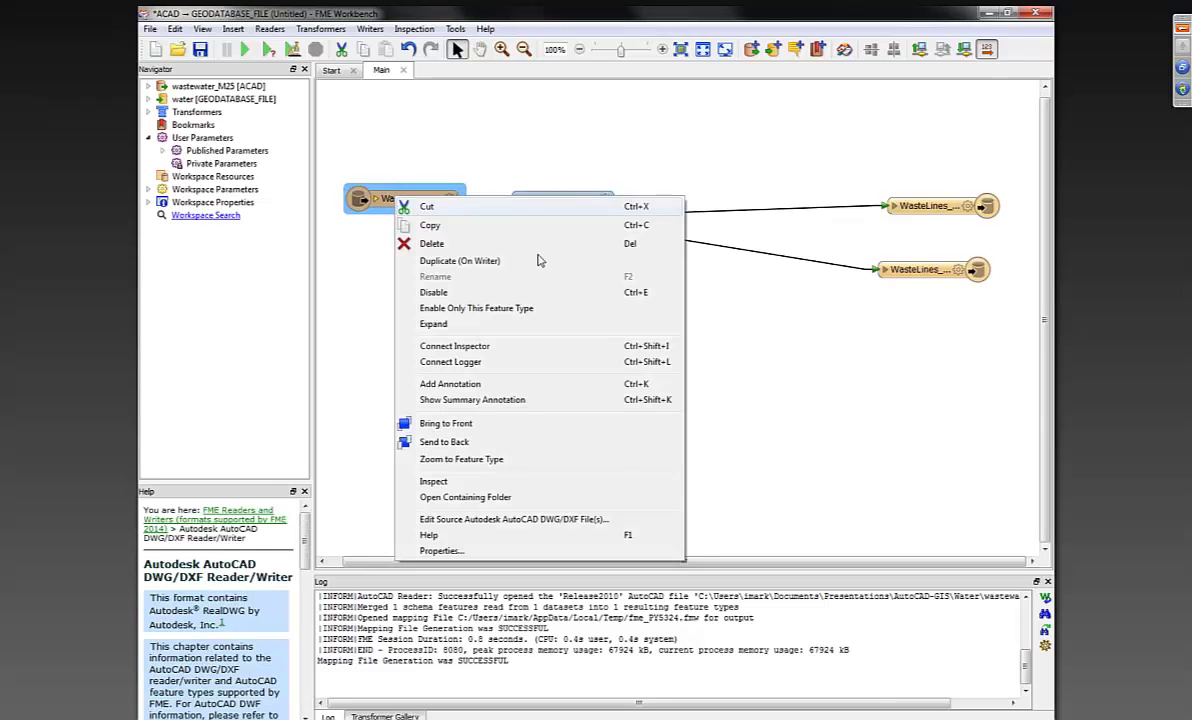
pyautogui.click(458, 486)
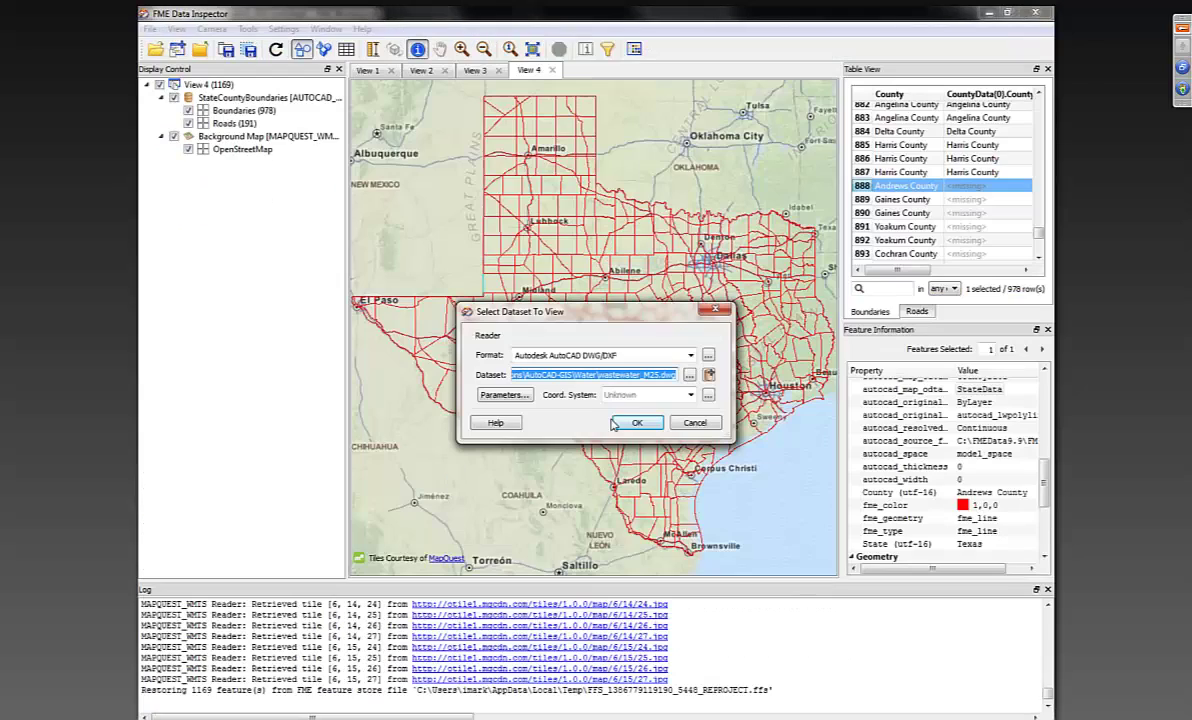
pyautogui.click(640, 424)
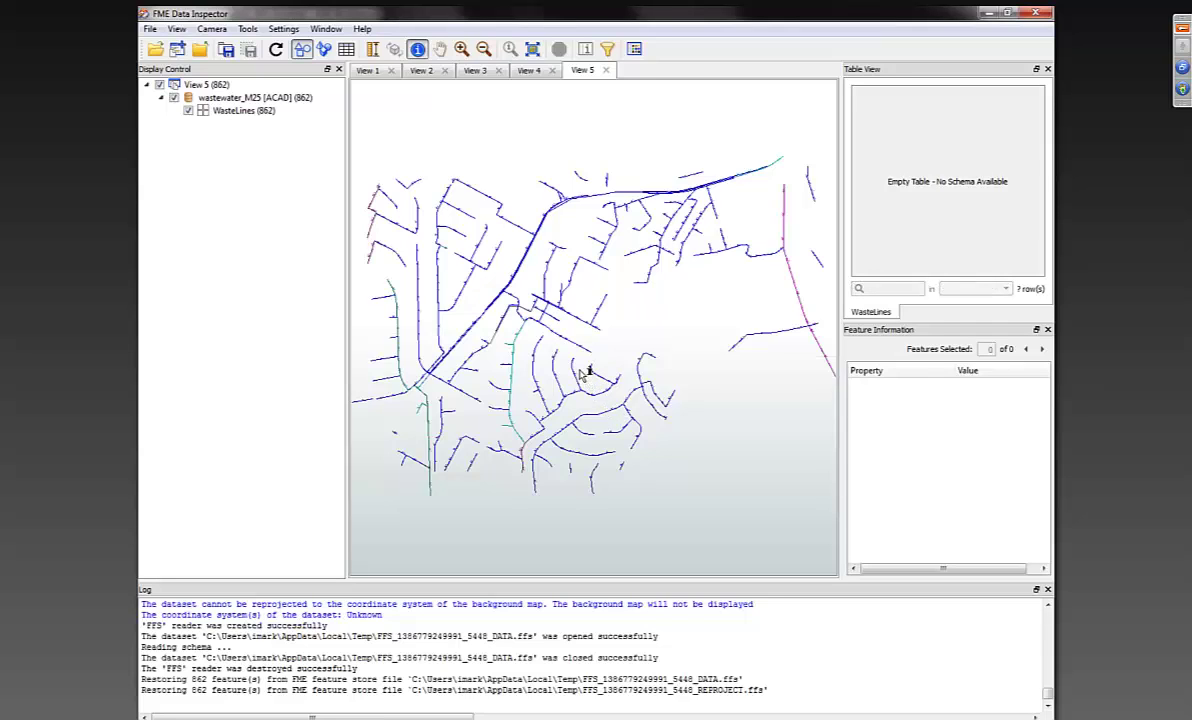
# Step: Query a curved waste line beside its 8" text label near the middle of the network
pyautogui.moveTo(489, 302); pyautogui.dragTo(612, 412)
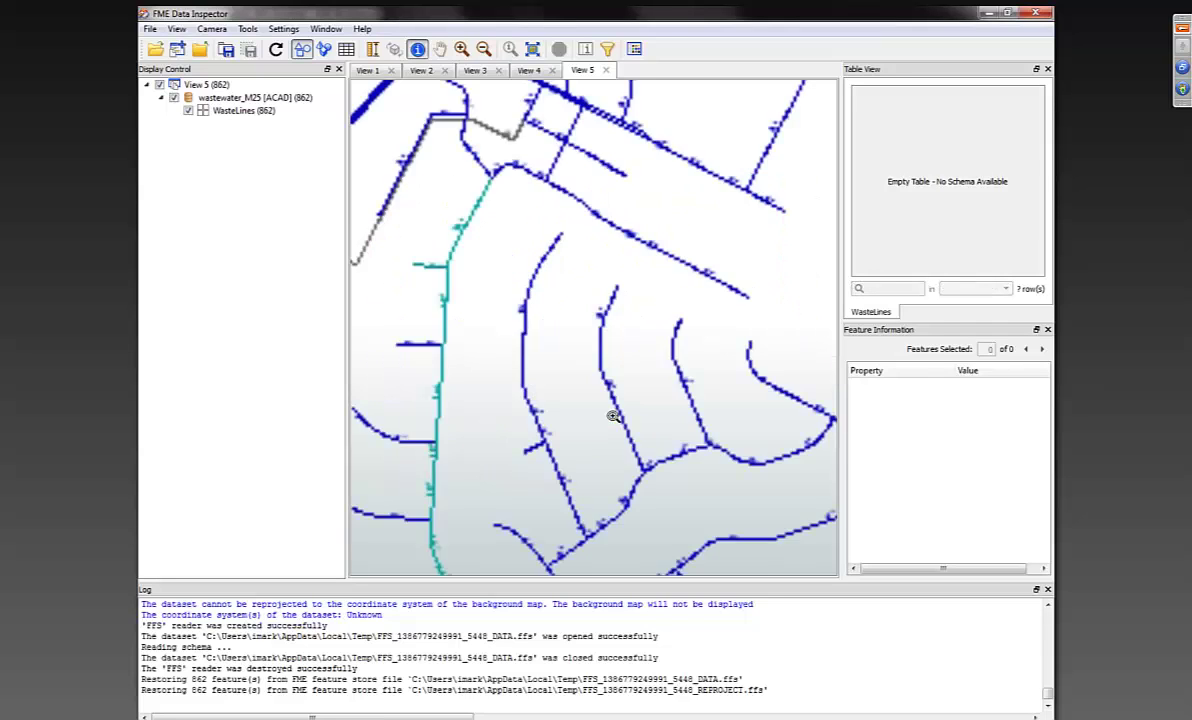
pyautogui.moveTo(560, 272); pyautogui.dragTo(686, 436)
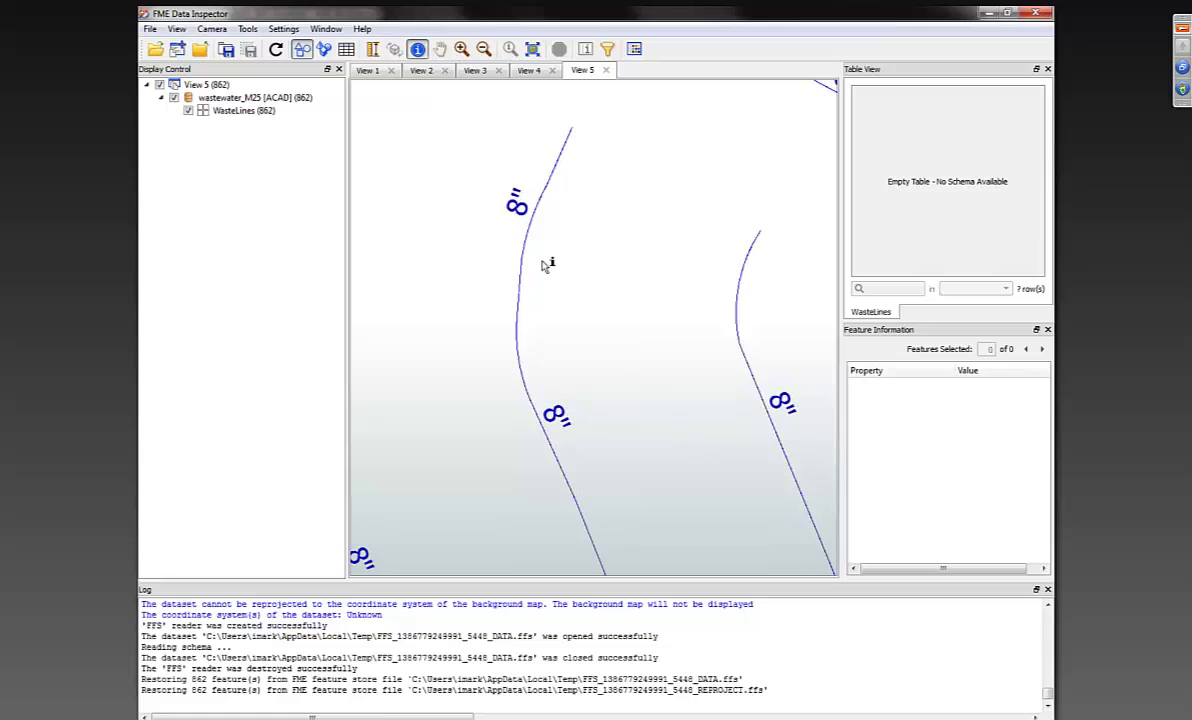
pyautogui.click(532, 221)
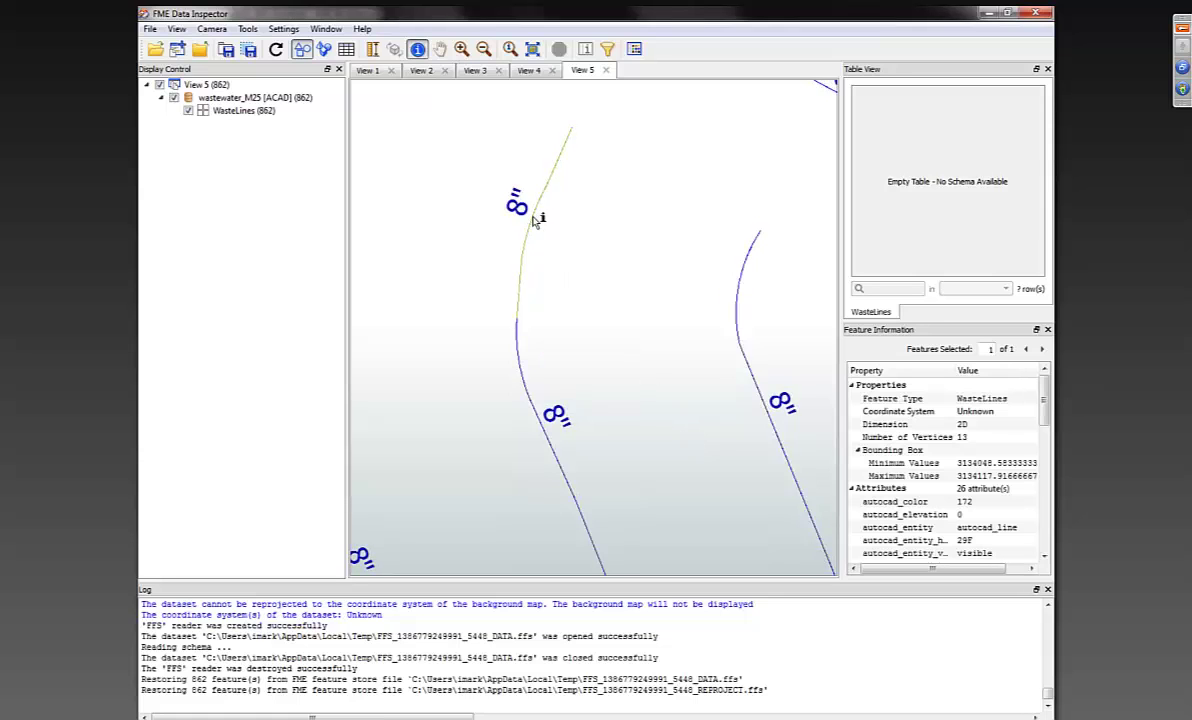
pyautogui.click(531, 213)
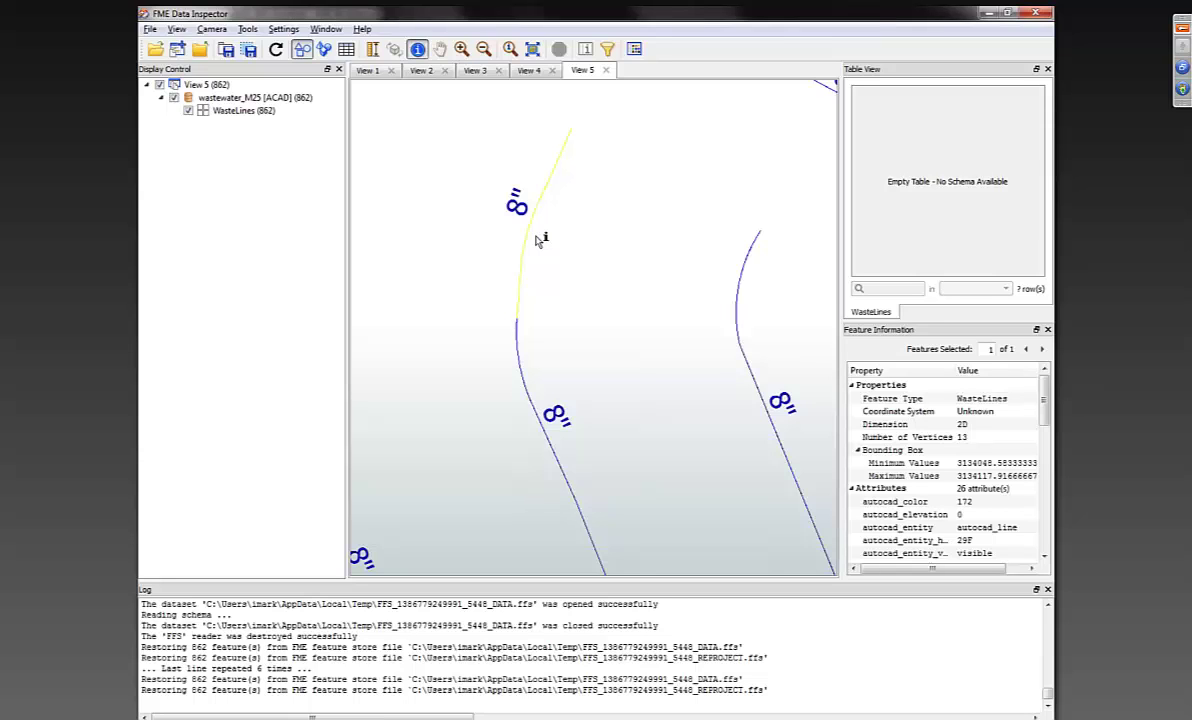
# Step: Switch back to FME Workbench and review the GeometryFilter's Line and Text geometry selection
pyautogui.hotkey('alt', 'Tab')
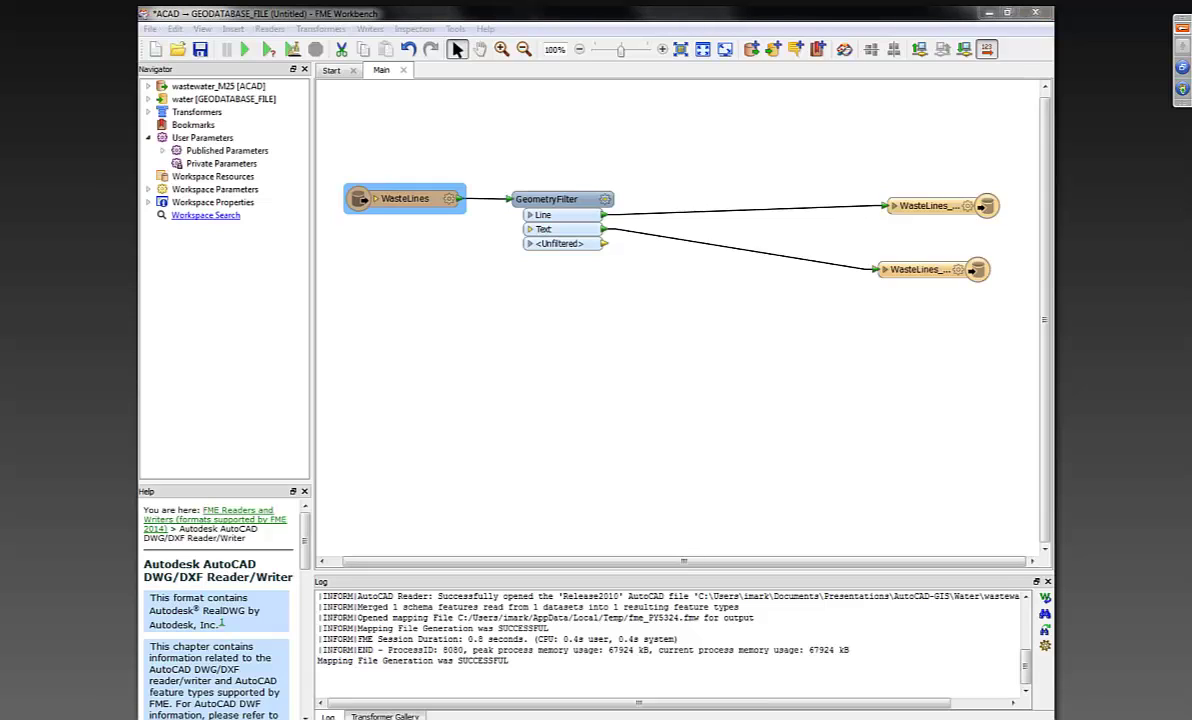
pyautogui.click(731, 292)
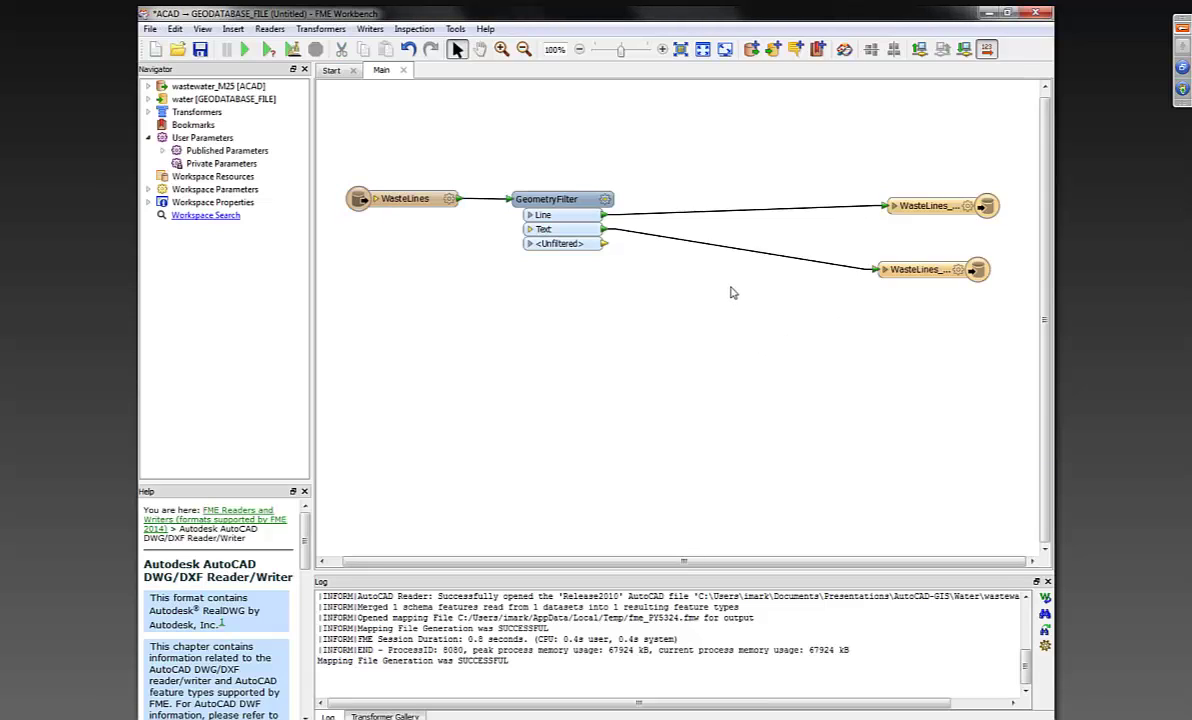
pyautogui.click(566, 203)
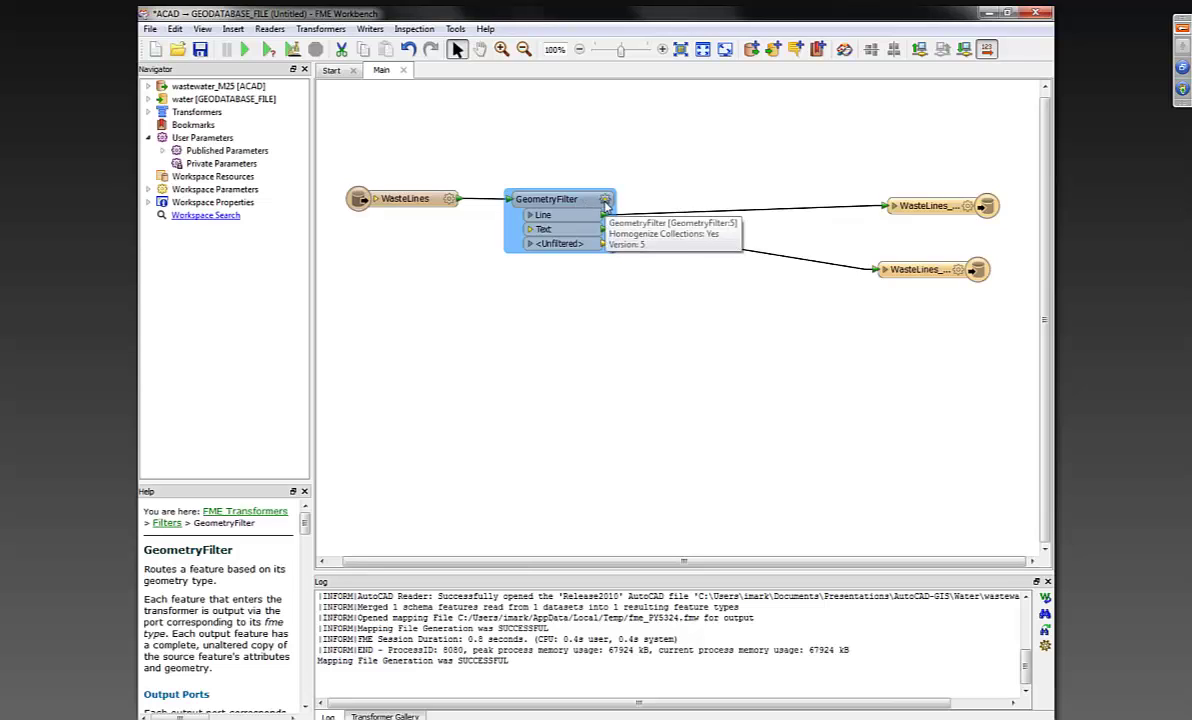
pyautogui.click(605, 203)
pyautogui.click(724, 386)
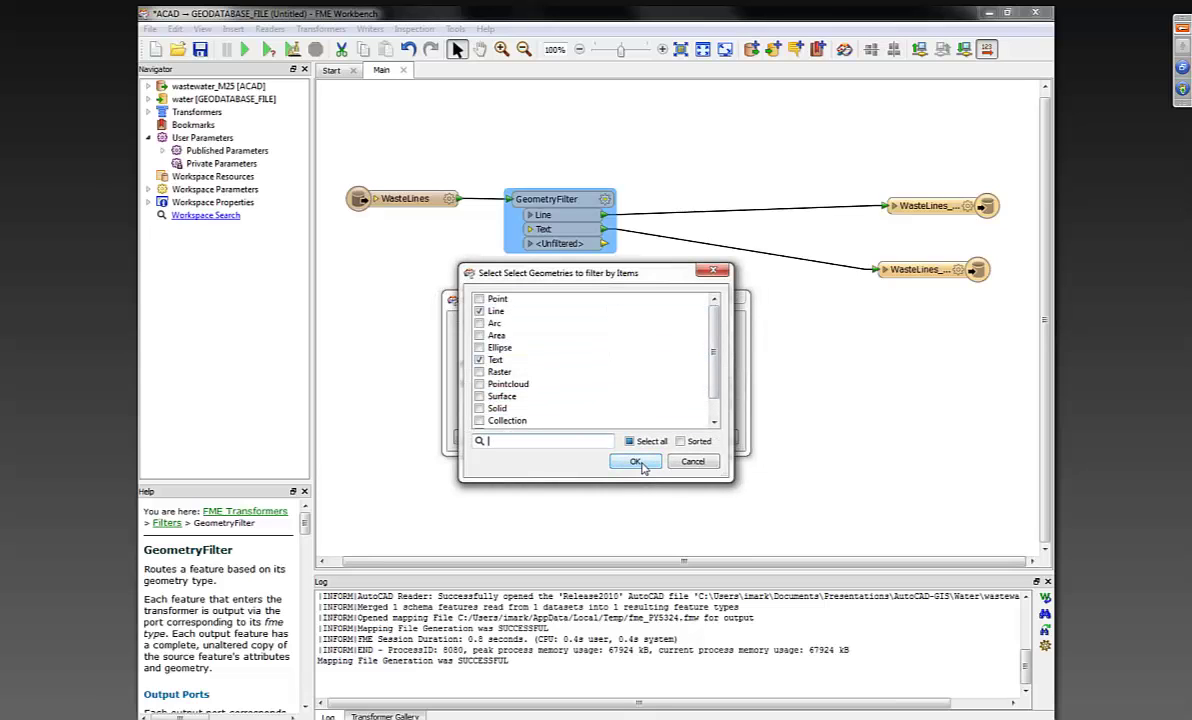
pyautogui.click(638, 462)
pyautogui.click(655, 437)
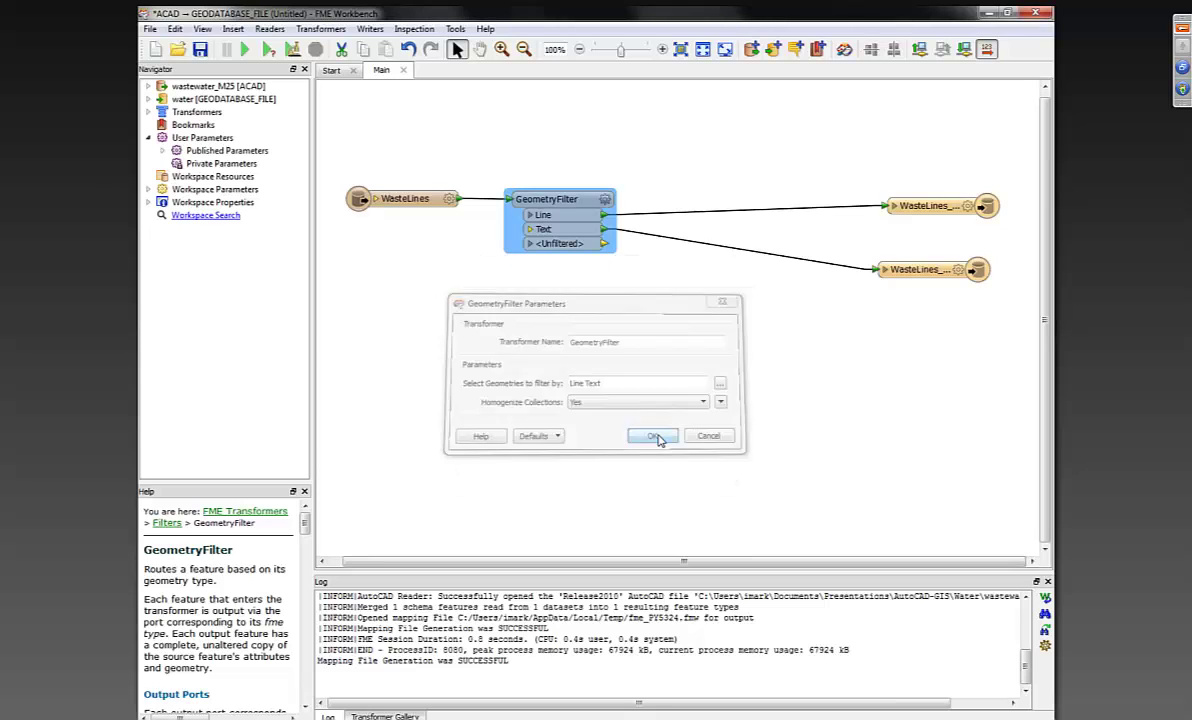
# Step: Insert a NeighborFinder on the connection between the GeometryFilter's Line output and its WasteLines writer, and reposition it slightly higher
pyautogui.click(654, 216)
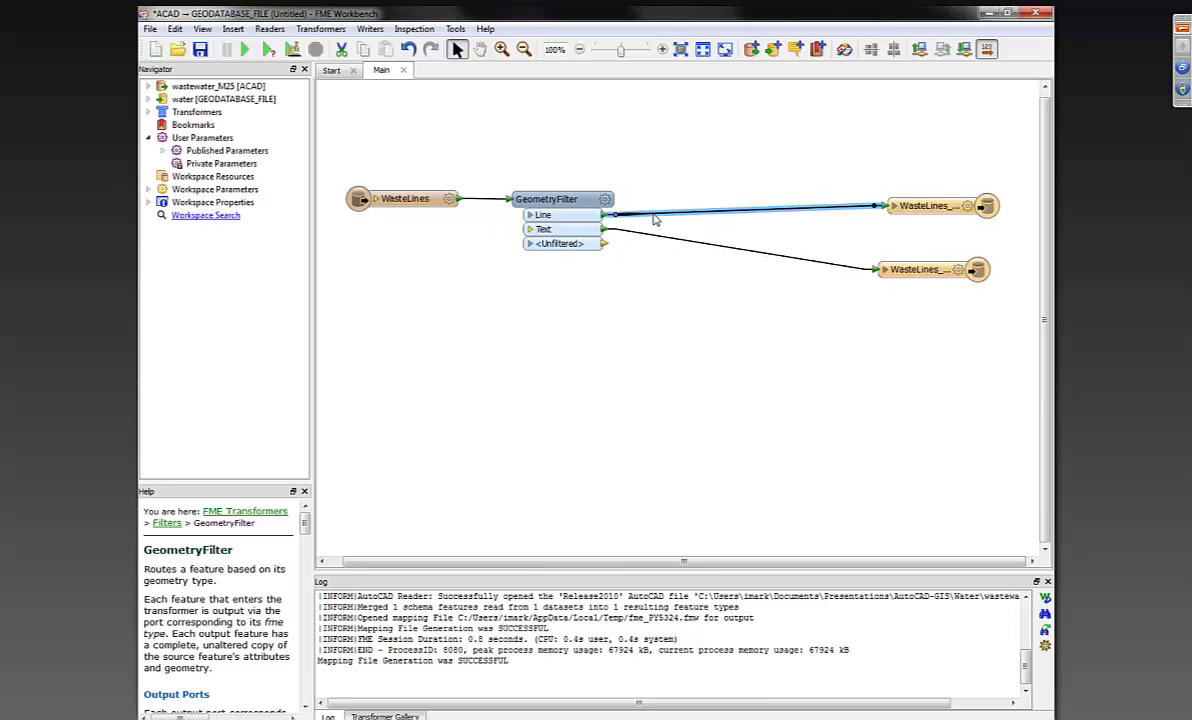
pyautogui.write('neighb')
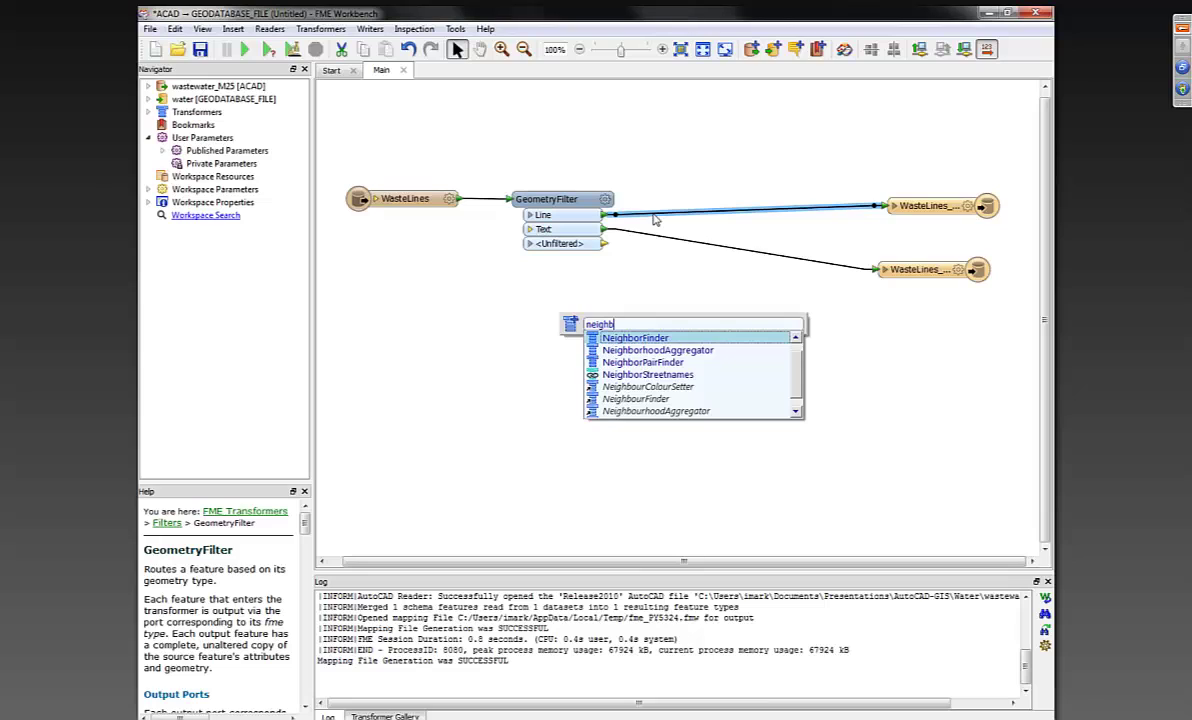
pyautogui.press('Return')
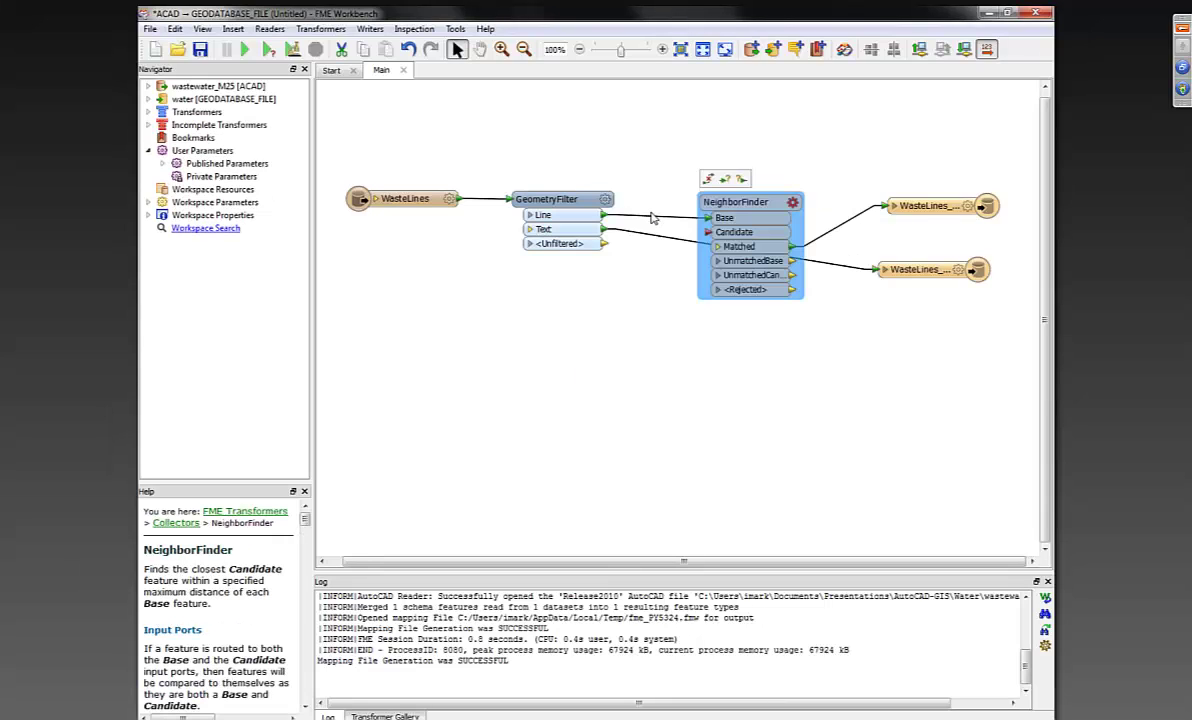
pyautogui.moveTo(736, 217); pyautogui.dragTo(714, 184)
pyautogui.click(628, 386)
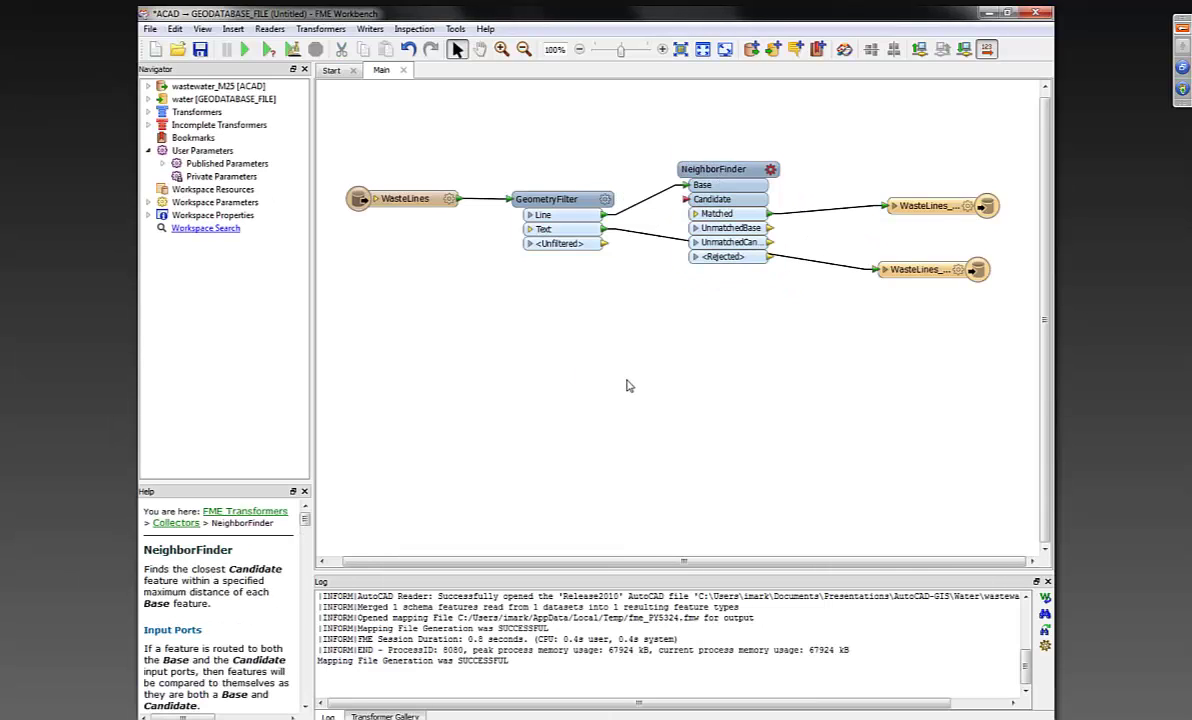
pyautogui.write('bour')
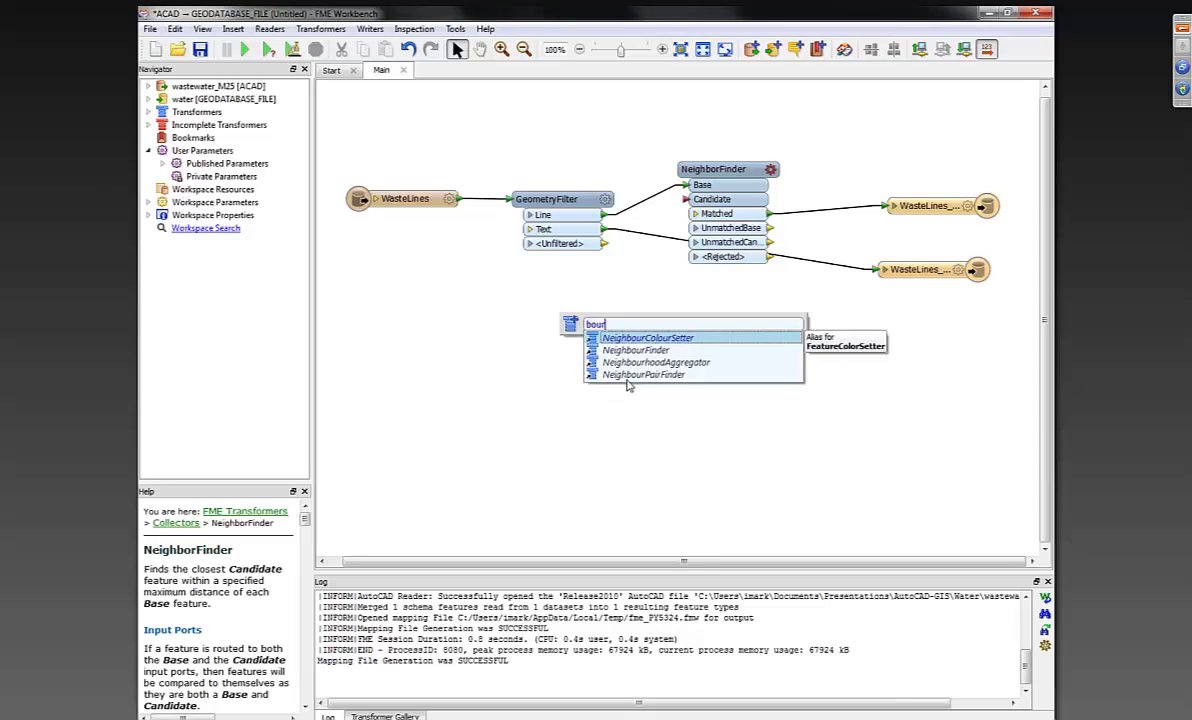
pyautogui.click(659, 440)
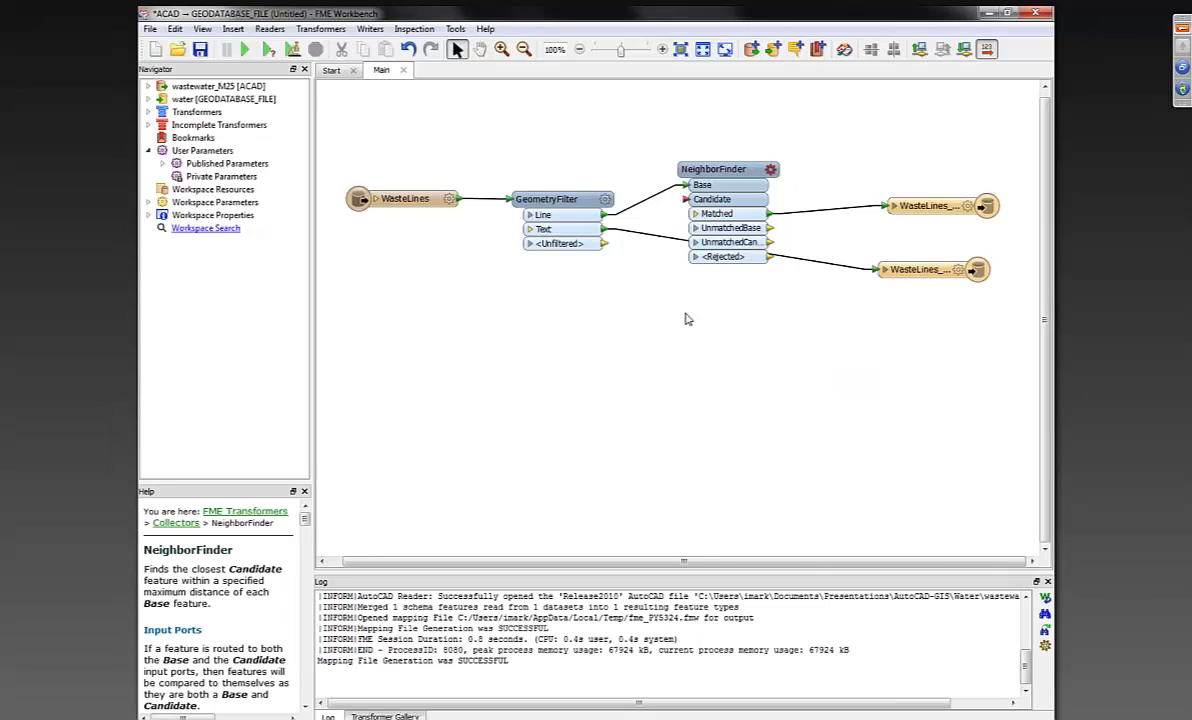
# Step: Route the GeometryFilter's Text output into the NeighborFinder's Candidate port, remove the lower WasteLines writer's connection, and align the NeighborFinder beside the filter
pyautogui.moveTo(725, 180)
pyautogui.mouseDown()
pyautogui.moveTo(727, 148)
pyautogui.moveTo(740, 253)
pyautogui.moveTo(734, 179)
pyautogui.mouseUp()
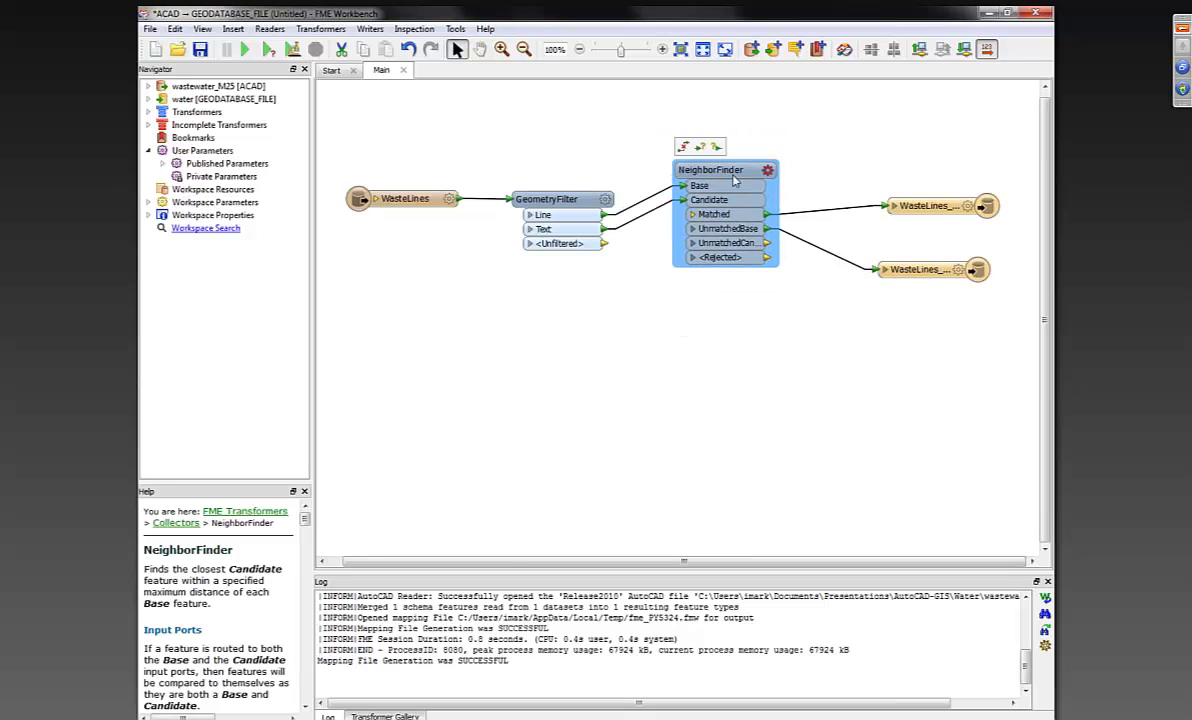
pyautogui.click(800, 243)
pyautogui.press('Delete')
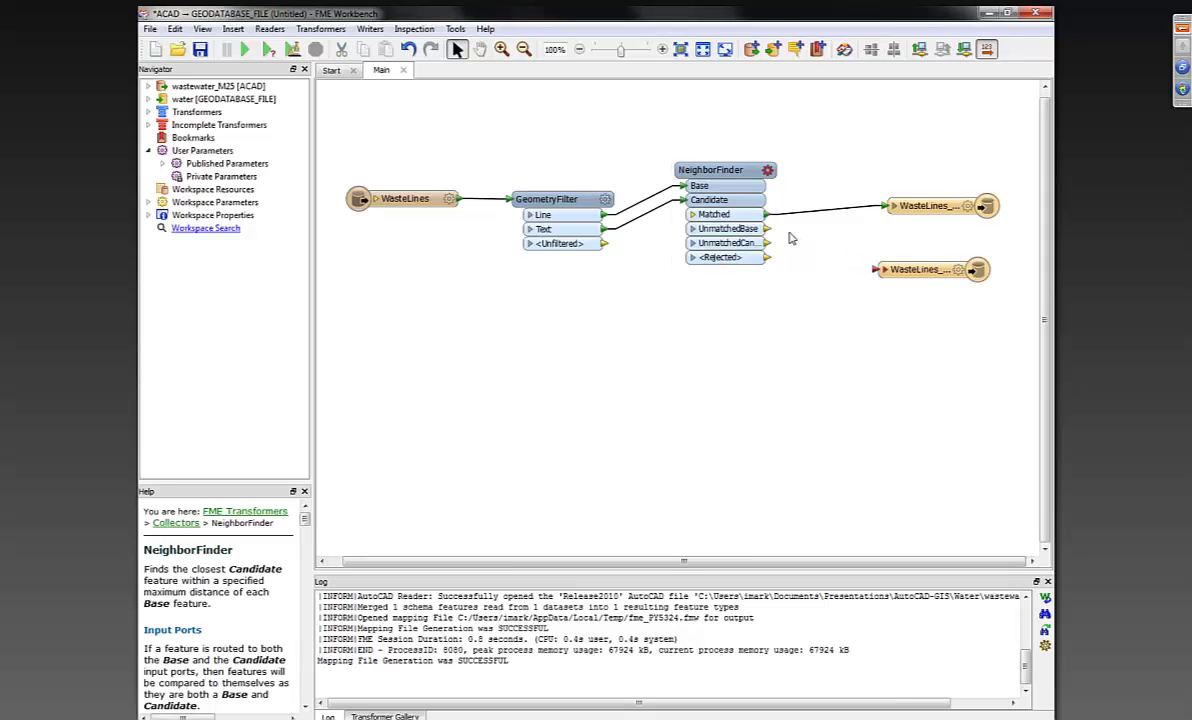
pyautogui.moveTo(702, 164); pyautogui.dragTo(672, 189)
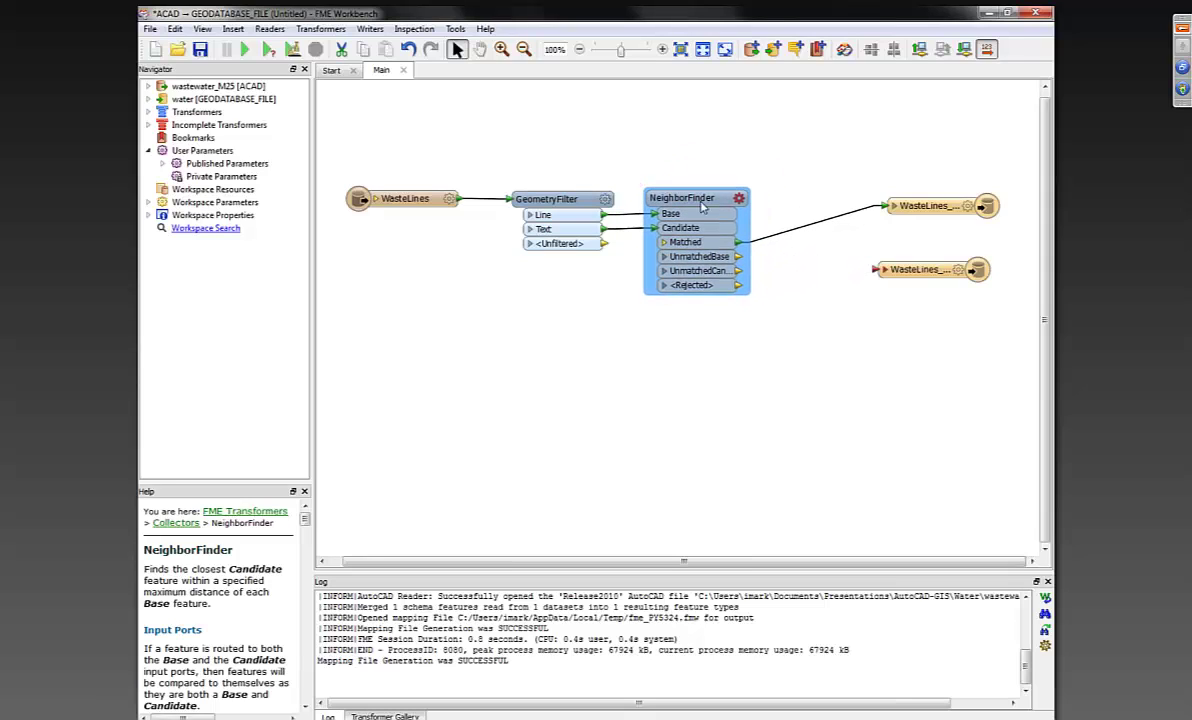
# Step: Set the NeighborFinder's maximum distance to 50
pyautogui.click(739, 200)
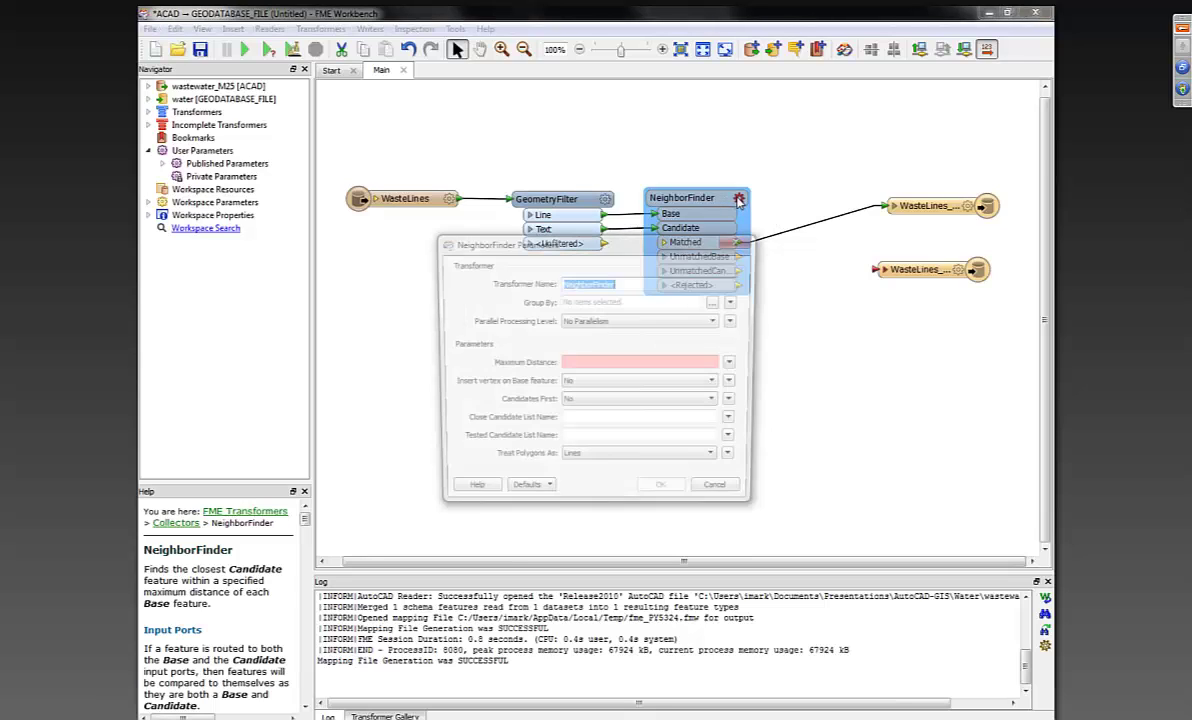
pyautogui.write('50')
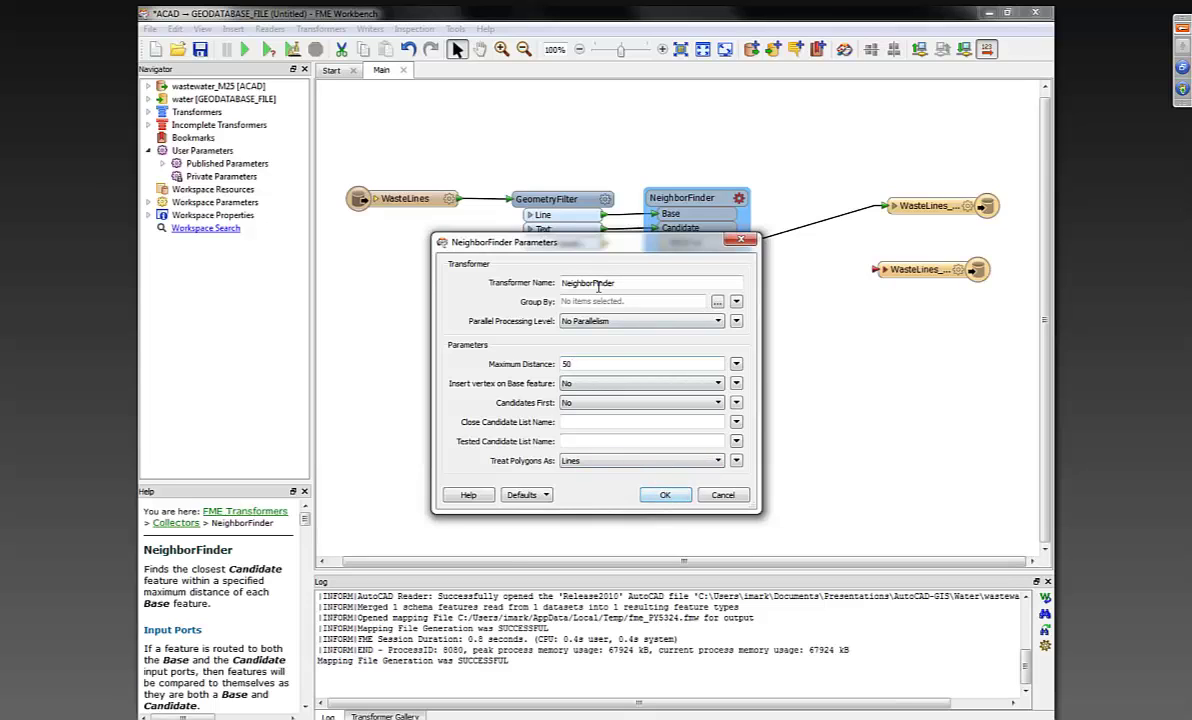
pyautogui.moveTo(604, 246); pyautogui.dragTo(617, 320)
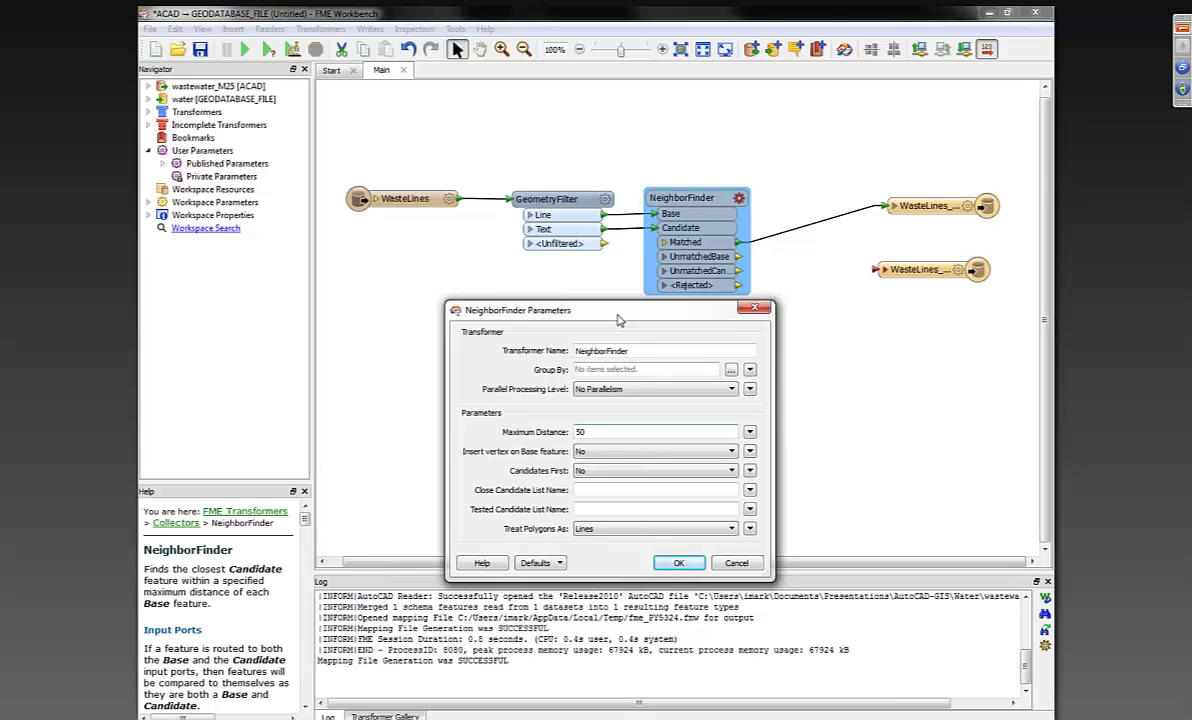
pyautogui.click(681, 565)
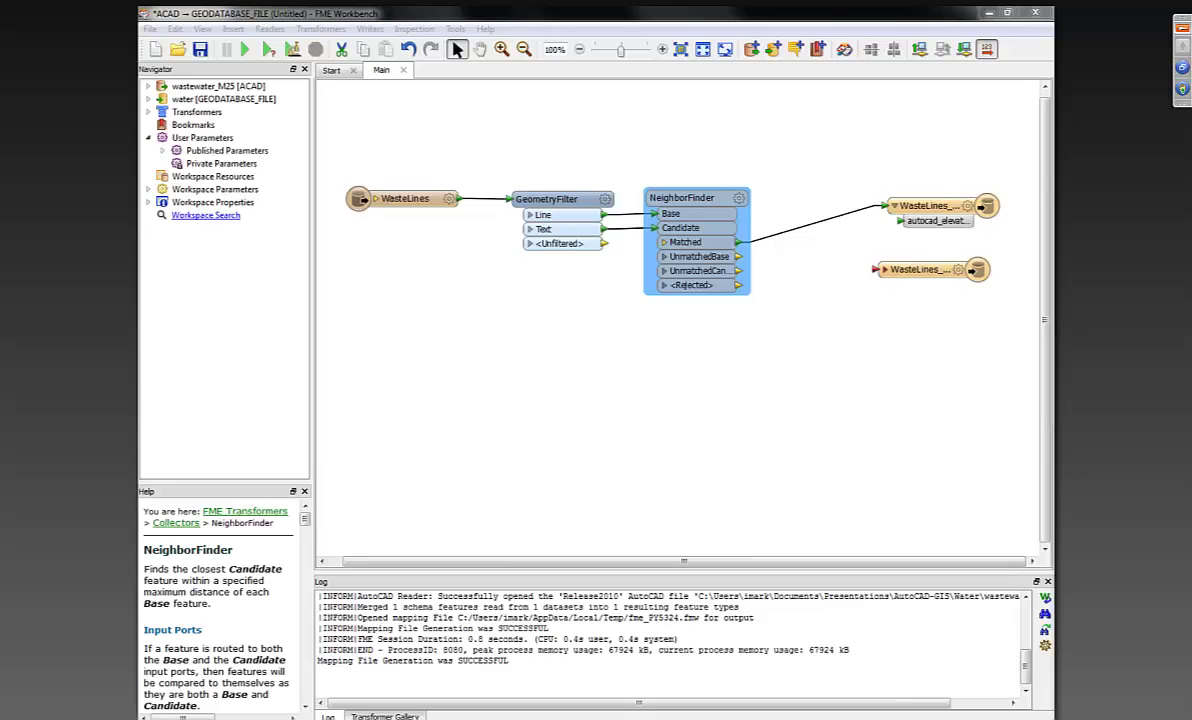
# Step: Open the Demo4Transformation2End_dave.fmw workspace without saving the current one, and toggle the NeighborFinder's Matched attribute list closed and open again
pyautogui.moveTo(738, 716); pyautogui.dragTo(720, 523)
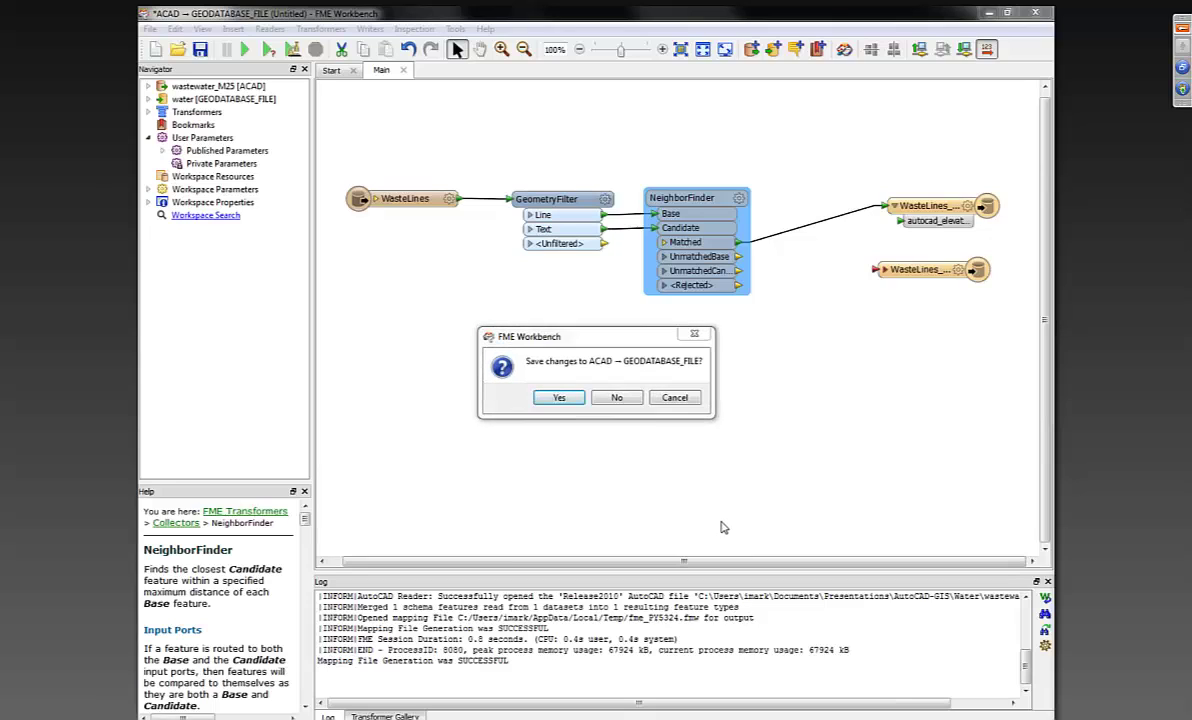
pyautogui.click(618, 398)
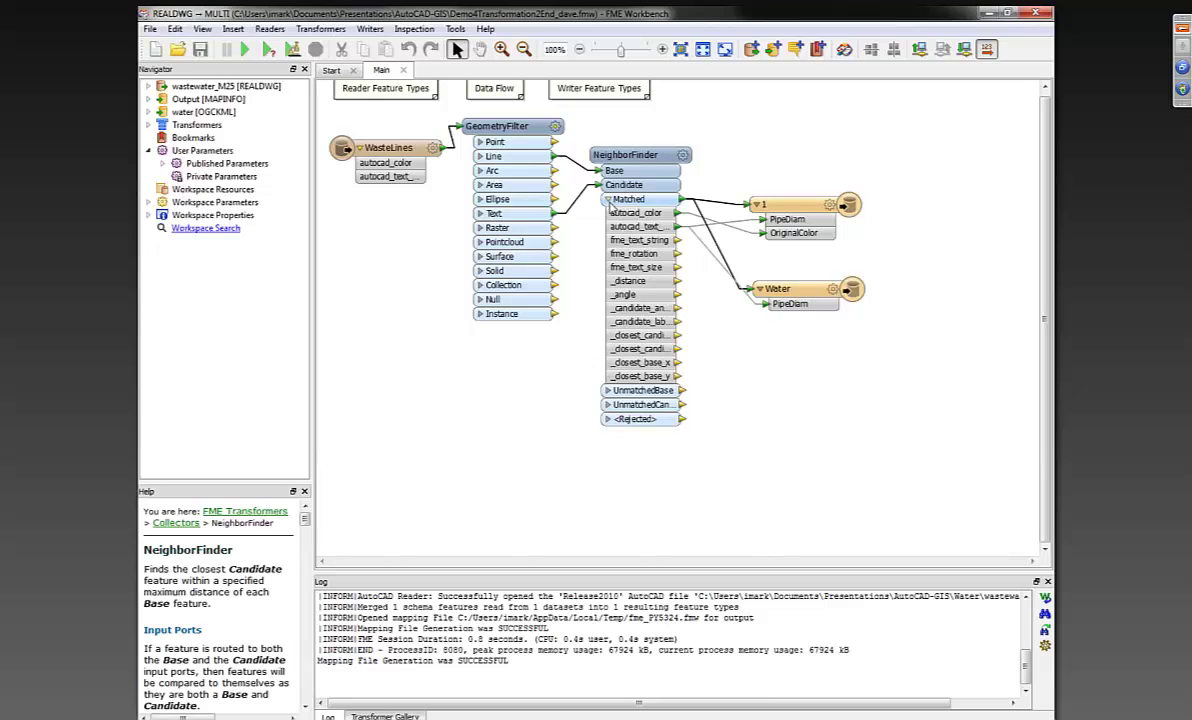
pyautogui.click(608, 200)
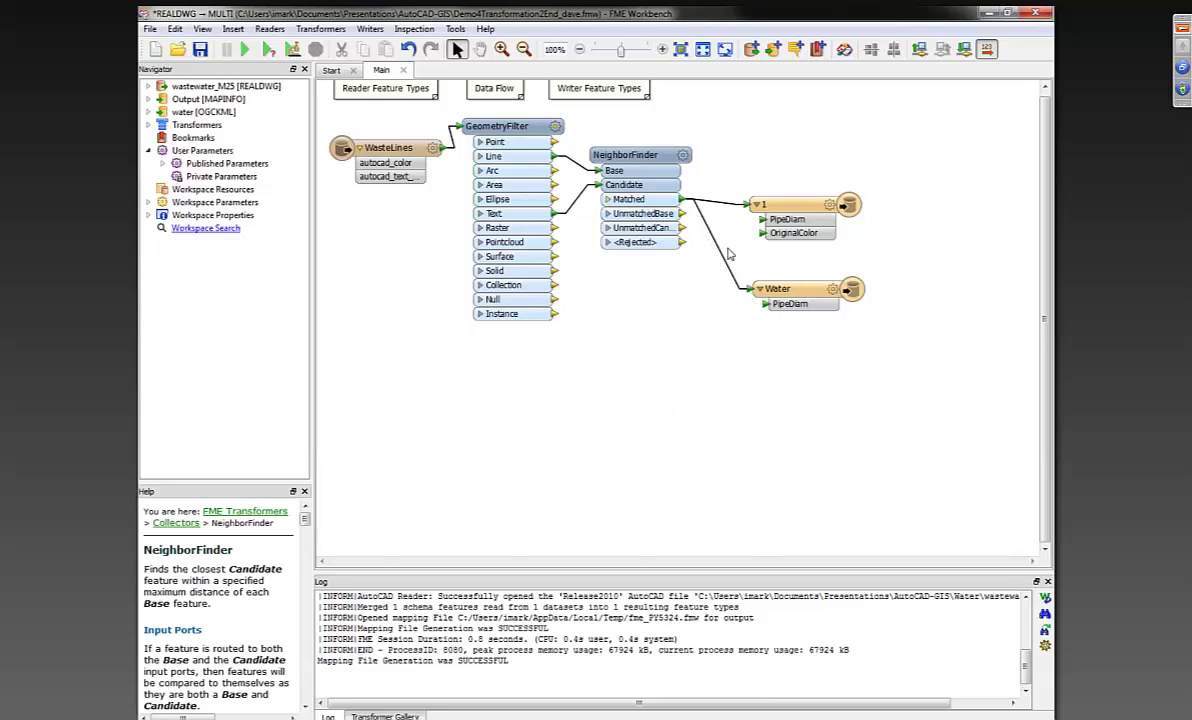
pyautogui.click(607, 200)
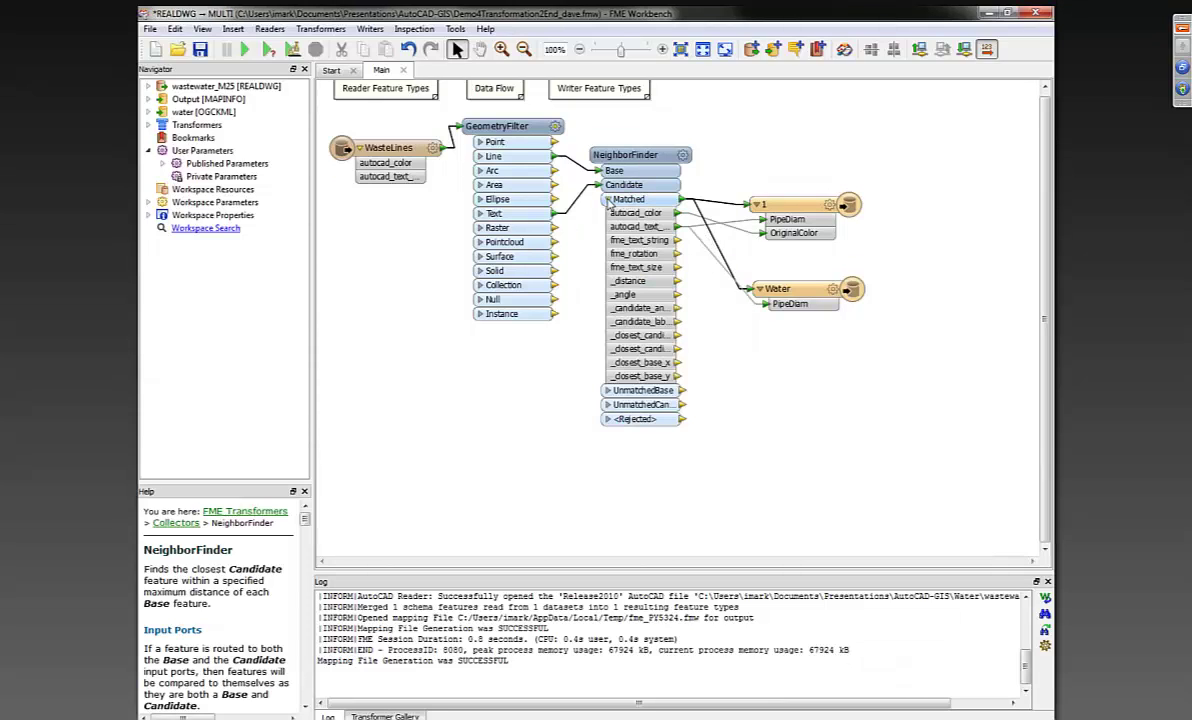
# Step: Delete the attribute connections from the NeighborFinder's Matched output to writers 1 and Water, and space the two writers farther apart
pyautogui.click(738, 228)
pyautogui.press('Delete')
pyautogui.click(739, 222)
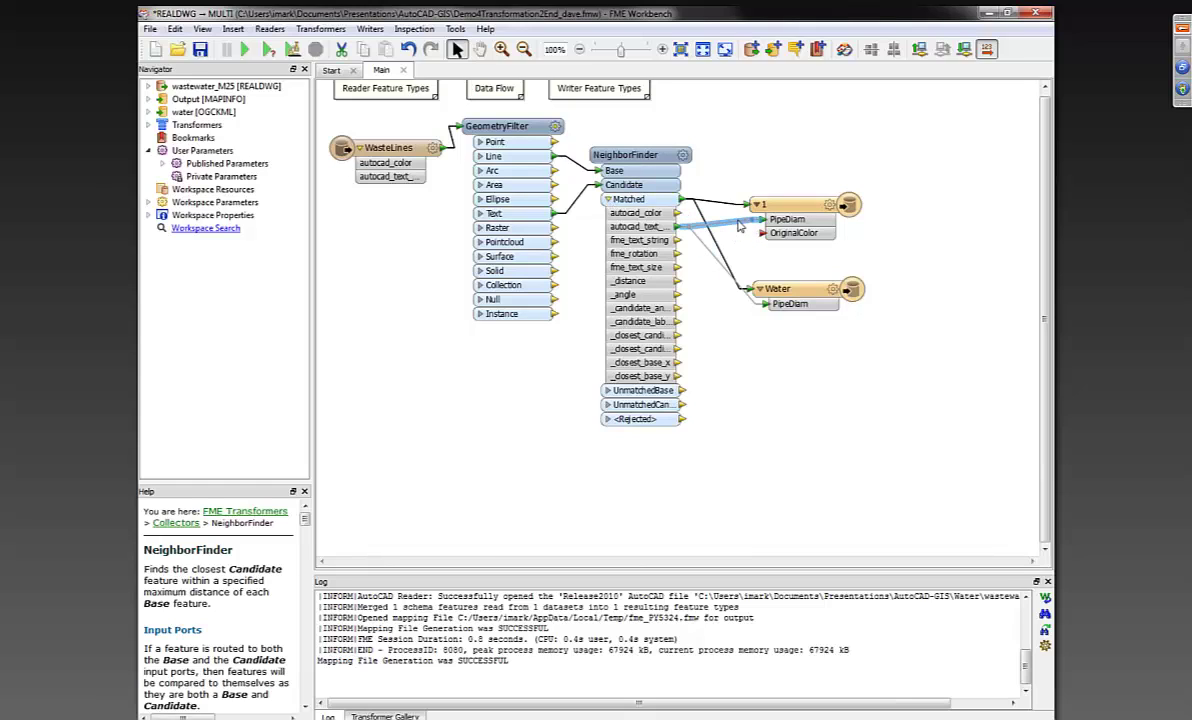
pyautogui.press('Delete')
pyautogui.moveTo(787, 204); pyautogui.dragTo(787, 199)
pyautogui.moveTo(790, 288); pyautogui.dragTo(823, 317)
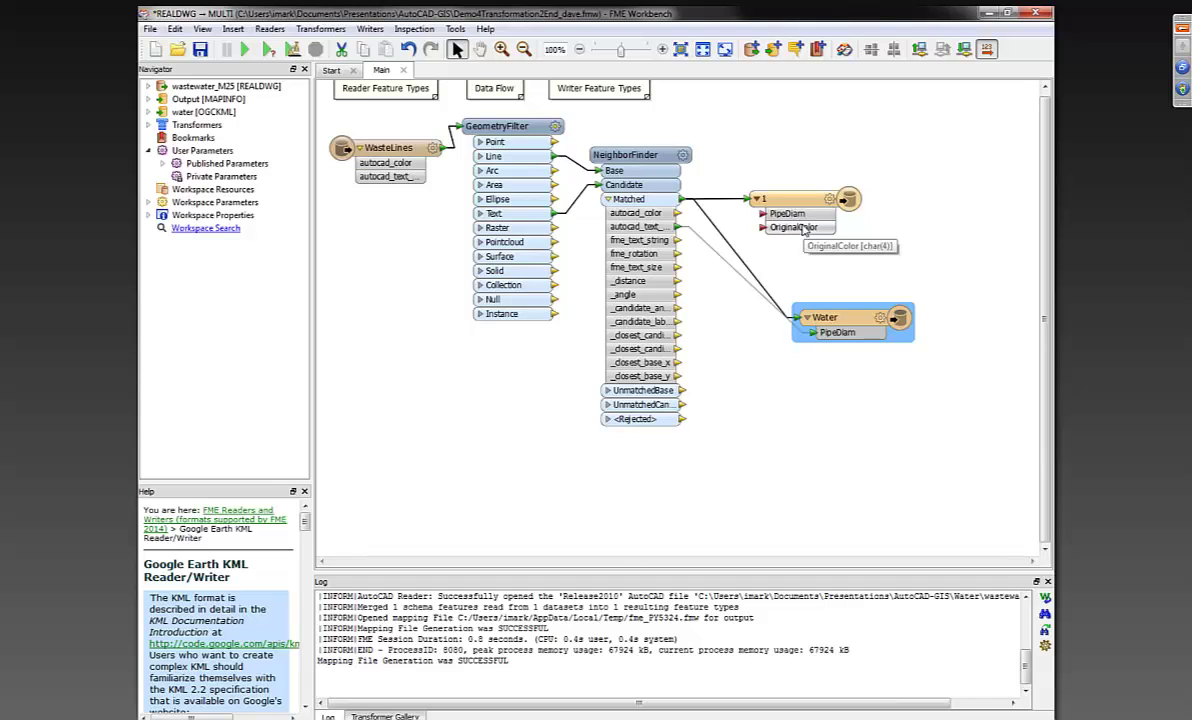
pyautogui.moveTo(798, 317); pyautogui.dragTo(785, 318)
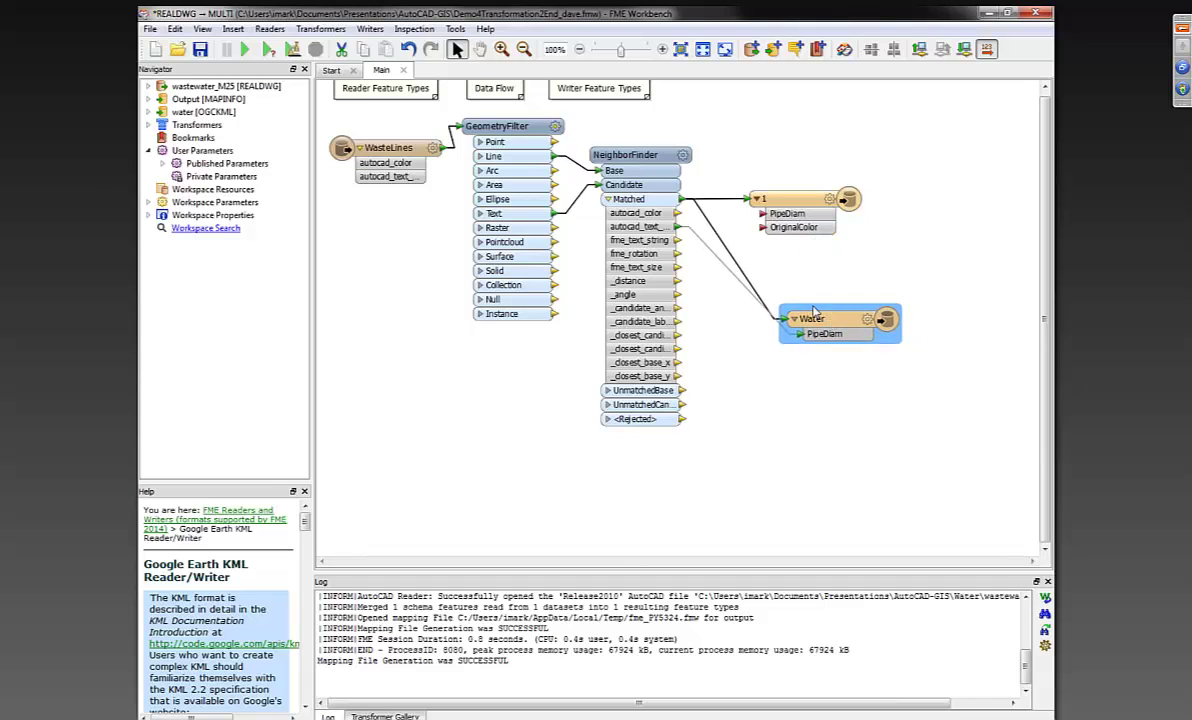
pyautogui.click(703, 244)
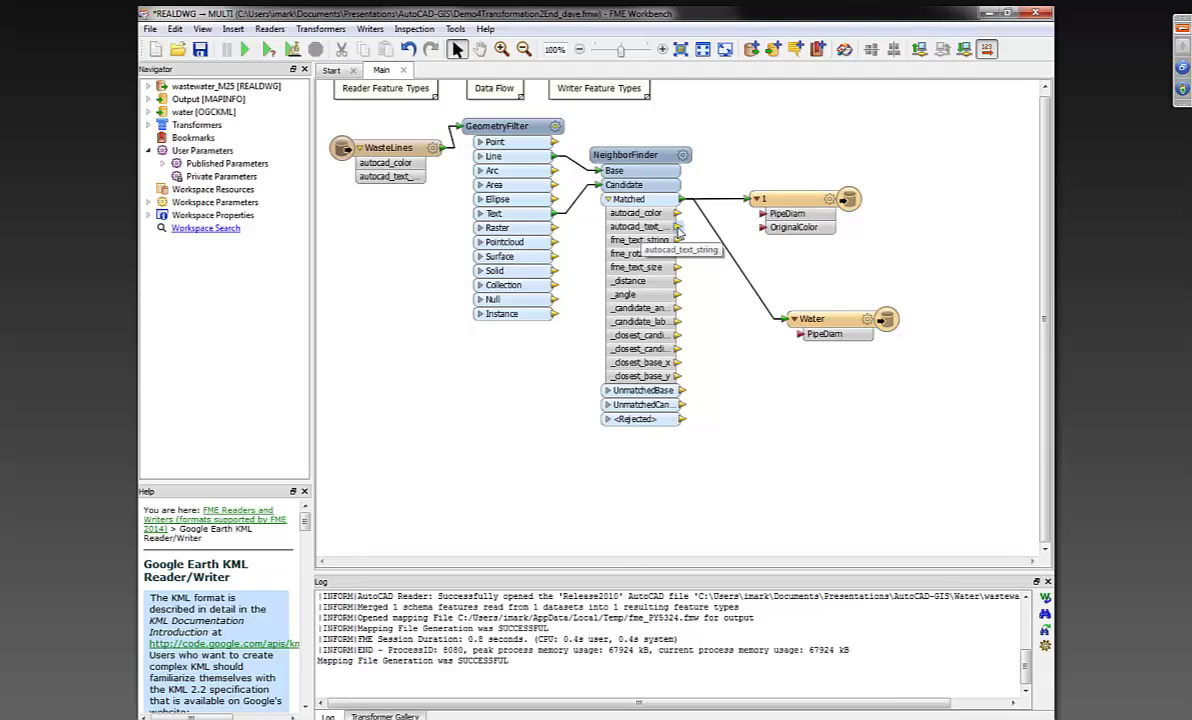
# Step: Map autocad_text_string to PipeDiam on writers 1 and Water and autocad_color to OriginalColor, and move Water closer to writer 1
pyautogui.moveTo(678, 230); pyautogui.dragTo(759, 216)
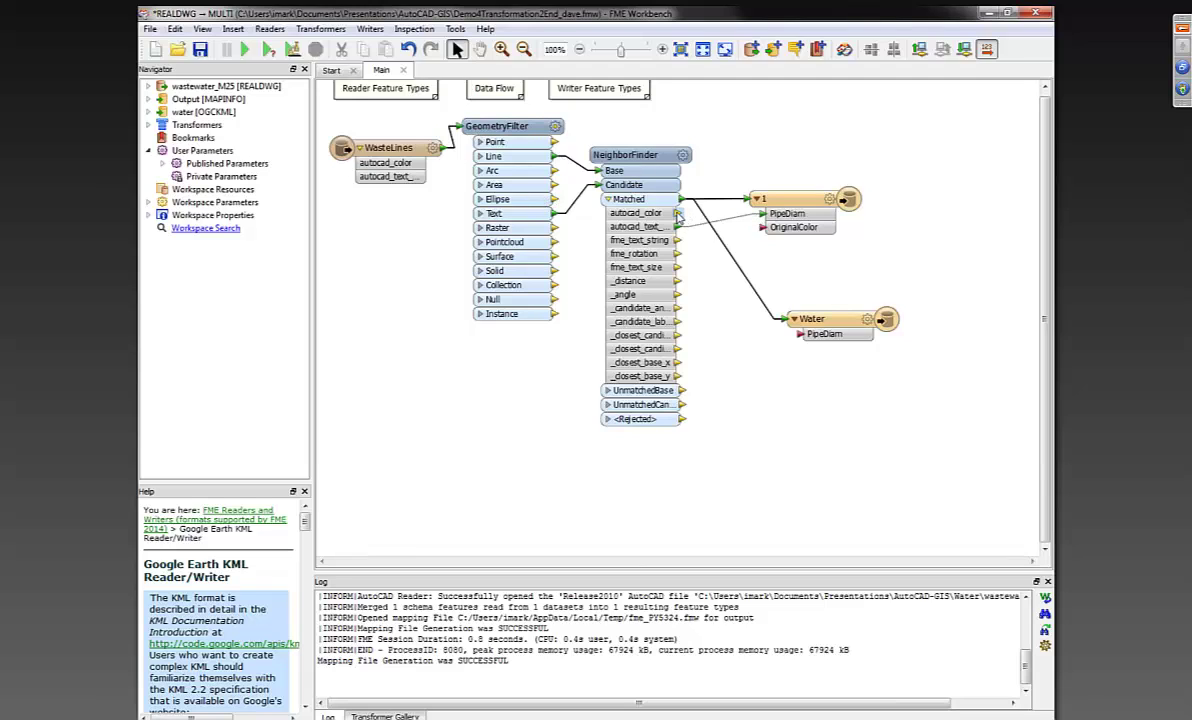
pyautogui.moveTo(678, 213); pyautogui.dragTo(765, 230)
pyautogui.moveTo(679, 228); pyautogui.dragTo(803, 335)
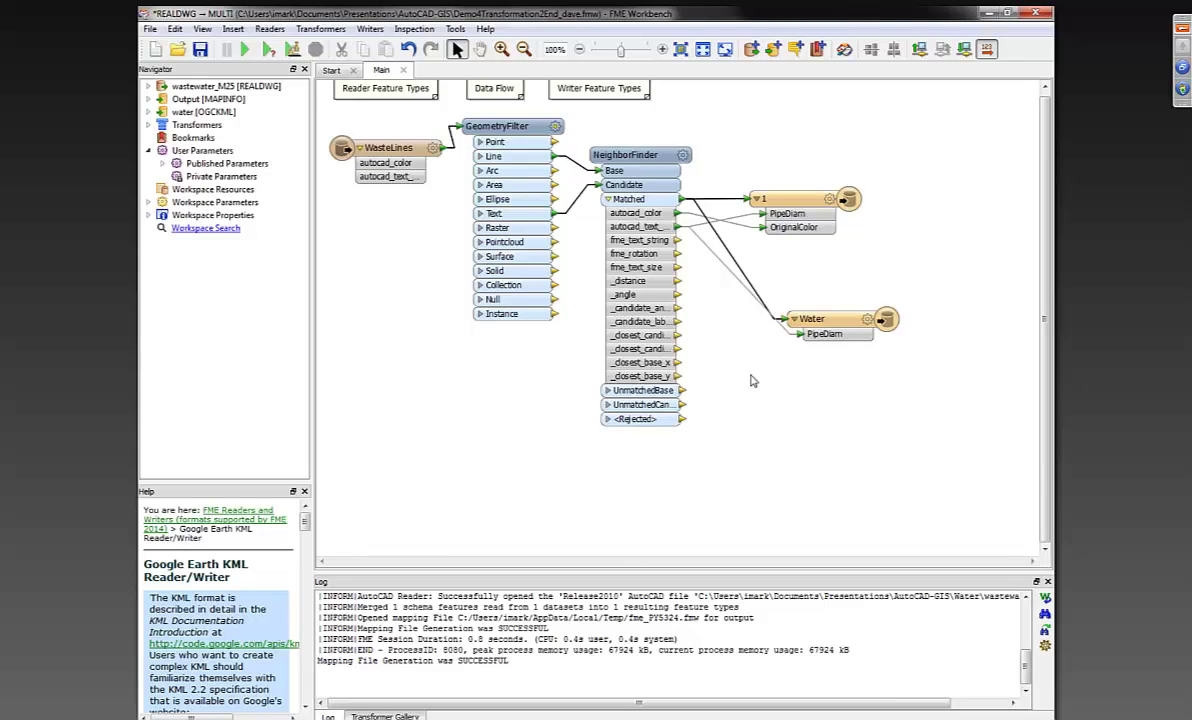
pyautogui.moveTo(820, 318); pyautogui.dragTo(790, 296)
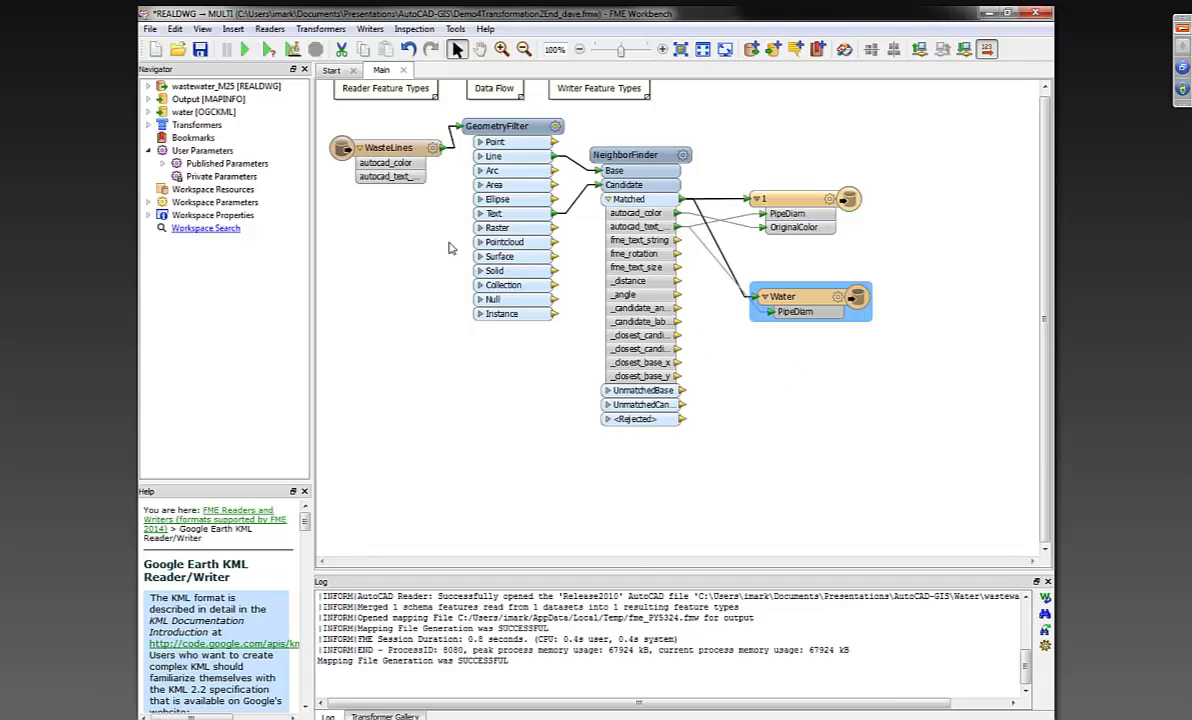
# Step: Review the water KML writer's destination file and parameters, and expand the MapInfo Output writer's settings
pyautogui.click(148, 113)
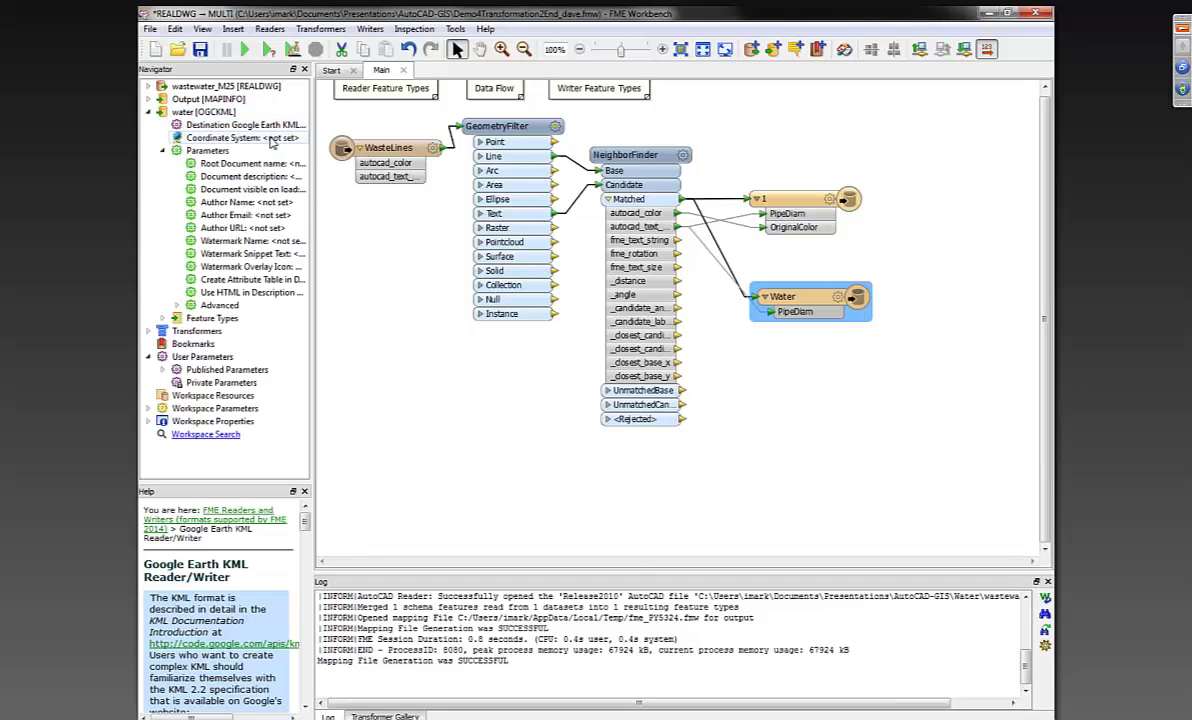
pyautogui.doubleClick(266, 126)
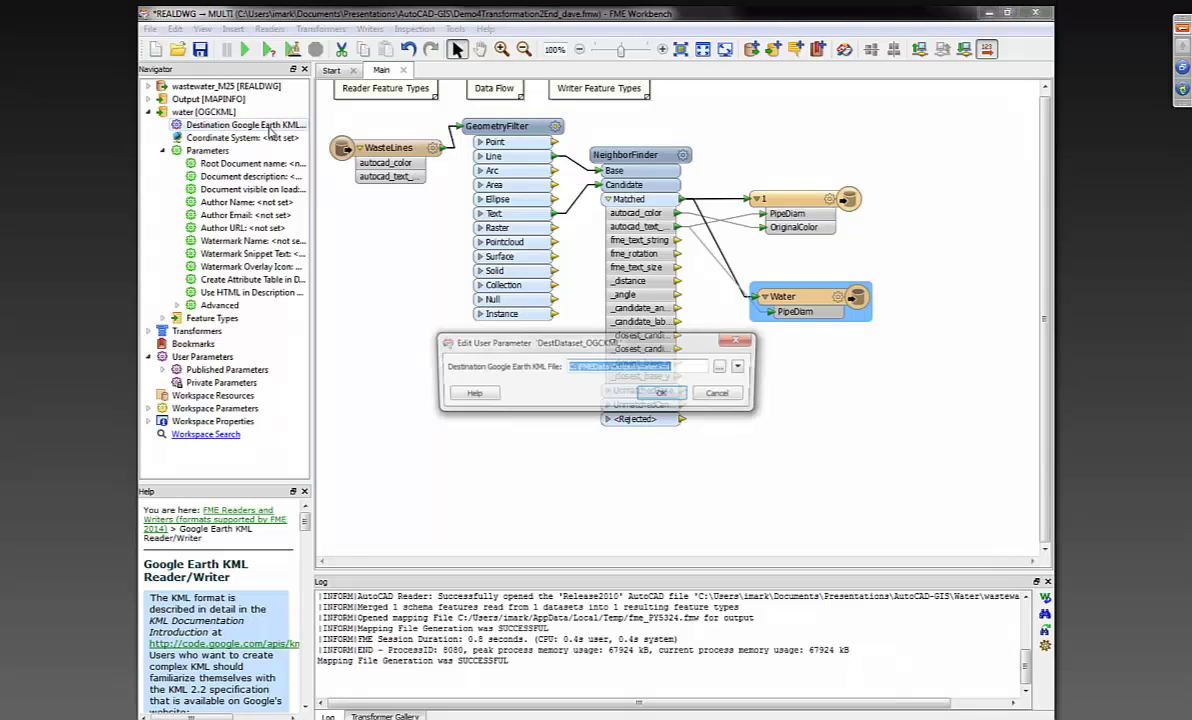
pyautogui.click(720, 394)
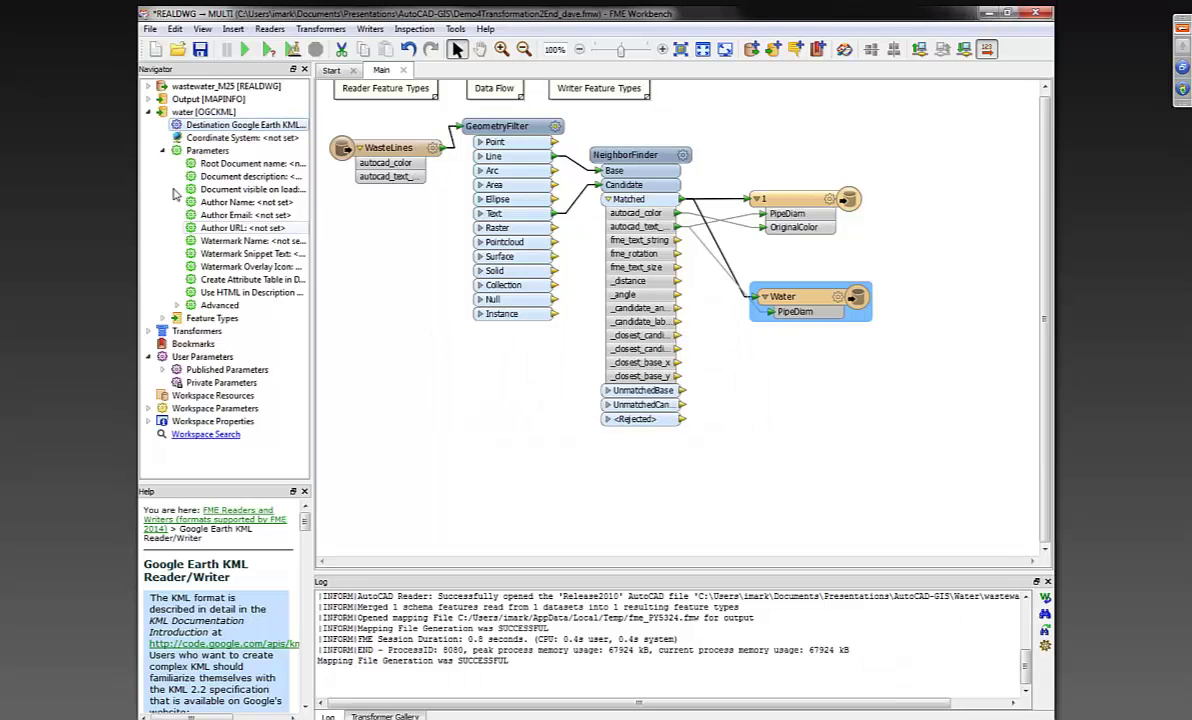
pyautogui.click(149, 100)
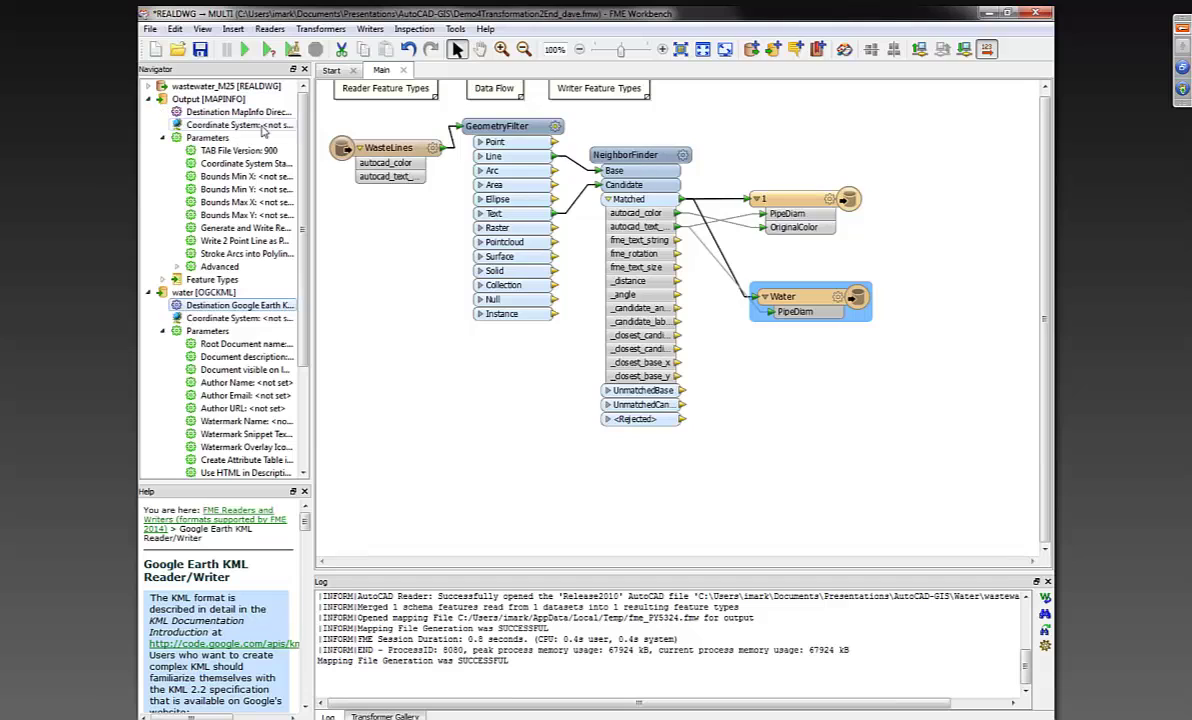
# Step: Set the wastewater_M25 reader's coordinate system to TX83-CF
pyautogui.click(148, 87)
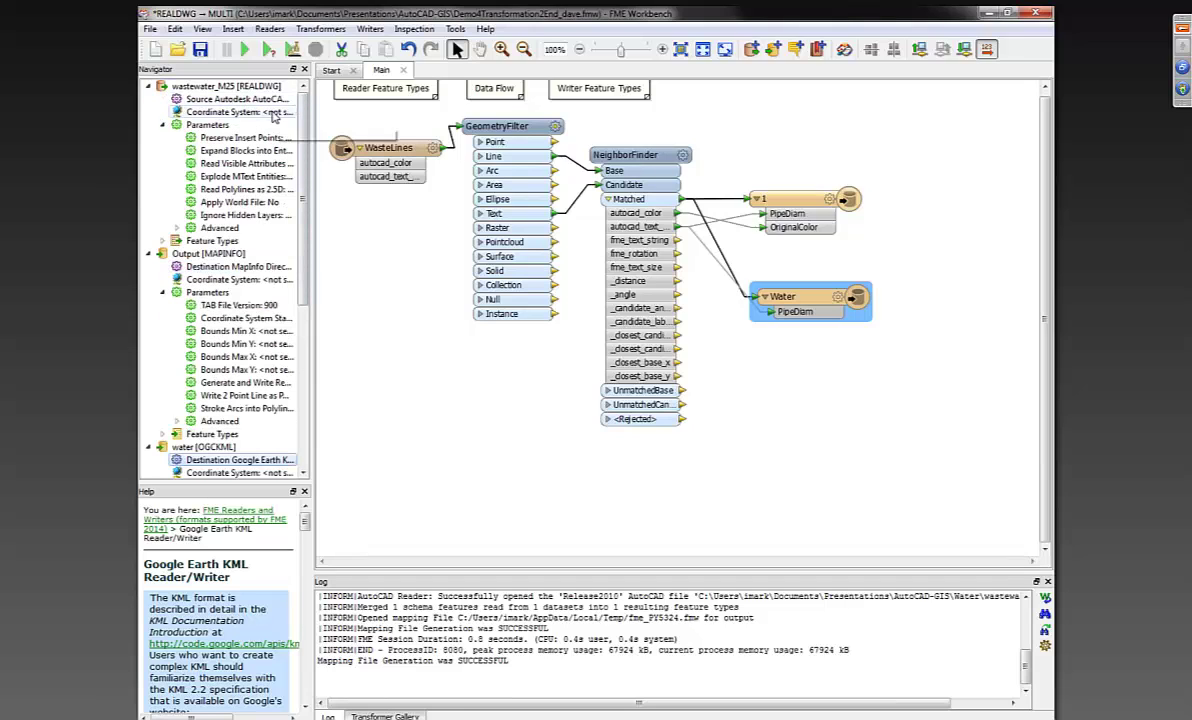
pyautogui.doubleClick(262, 112)
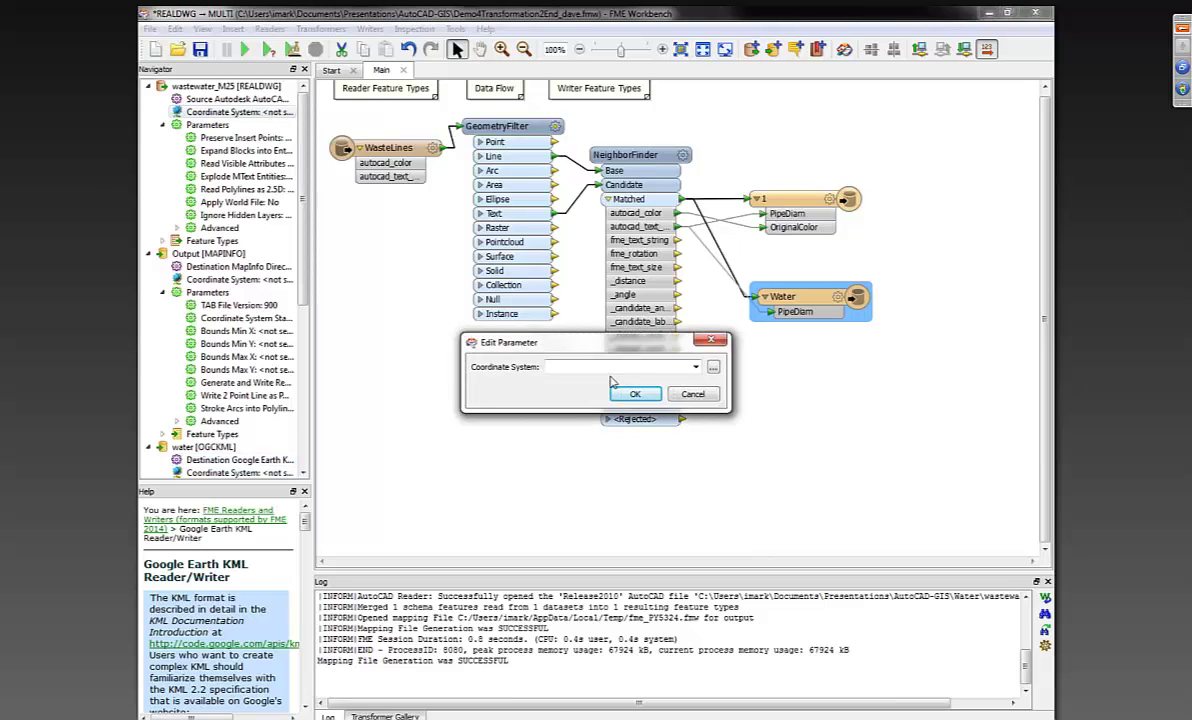
pyautogui.write('tx')
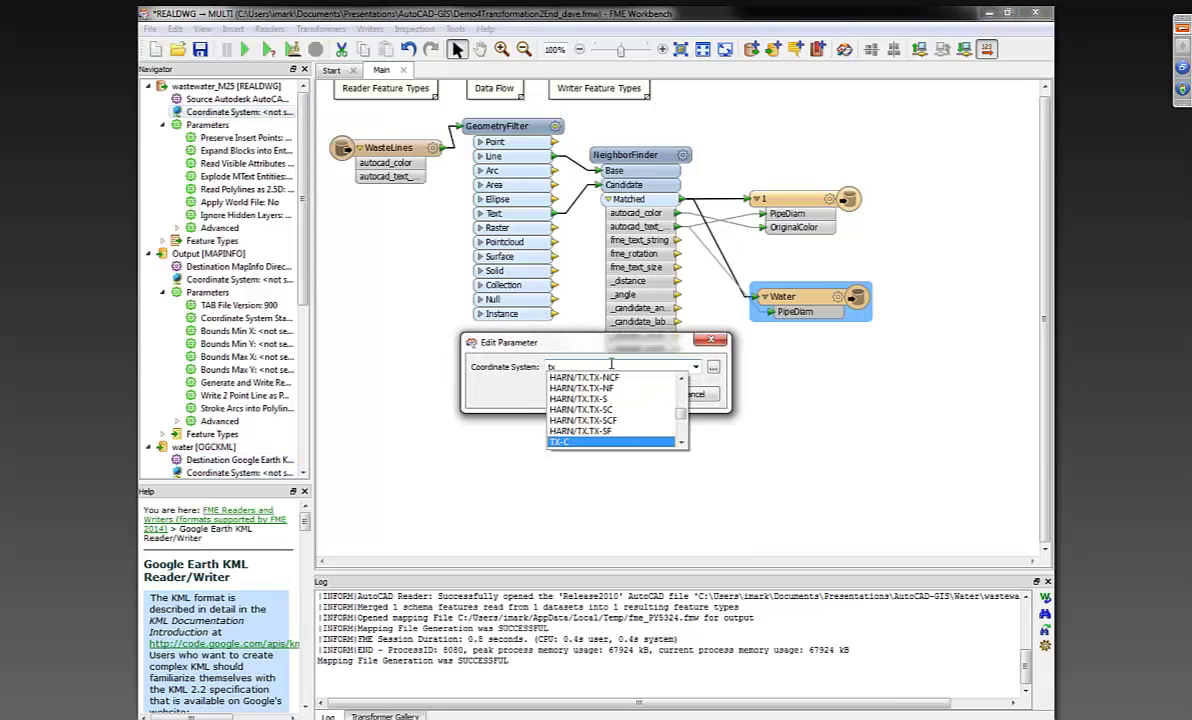
pyautogui.write('83-cf')
pyautogui.press('Tab')
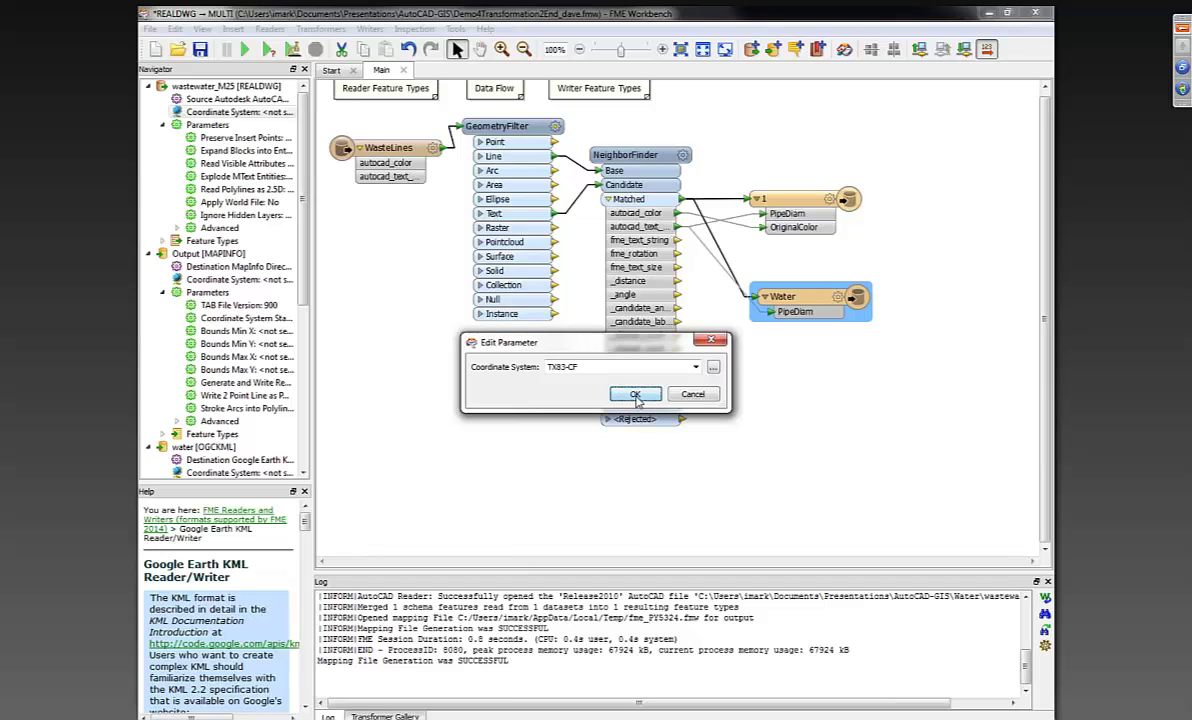
pyautogui.click(635, 395)
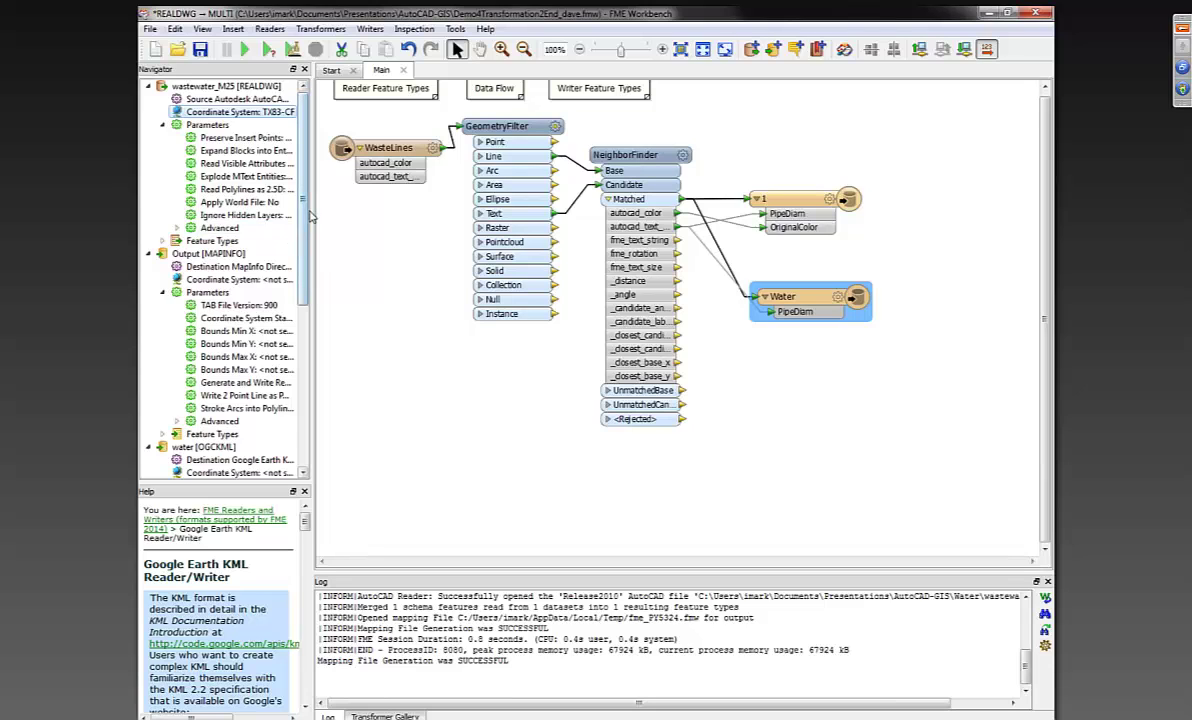
# Step: Widen the Navigator and set the MapInfo Output writer's coordinate system to UTM83-10
pyautogui.moveTo(311, 206); pyautogui.dragTo(398, 200)
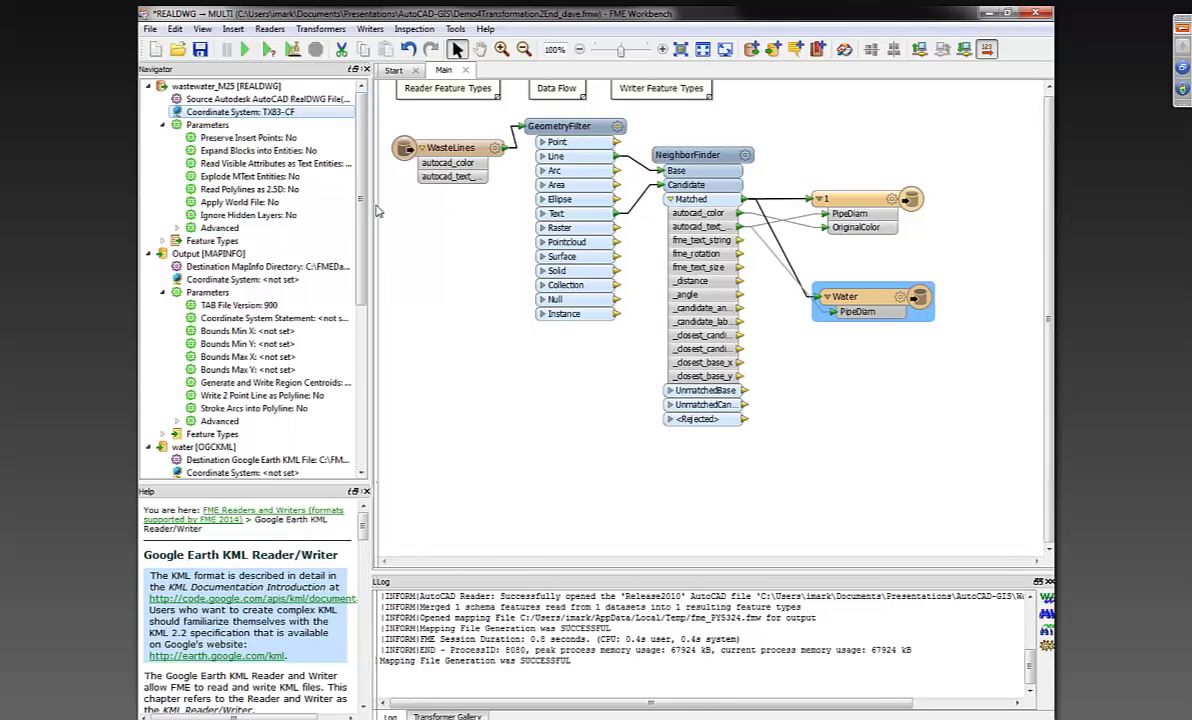
pyautogui.click(276, 281)
pyautogui.doubleClick(276, 279)
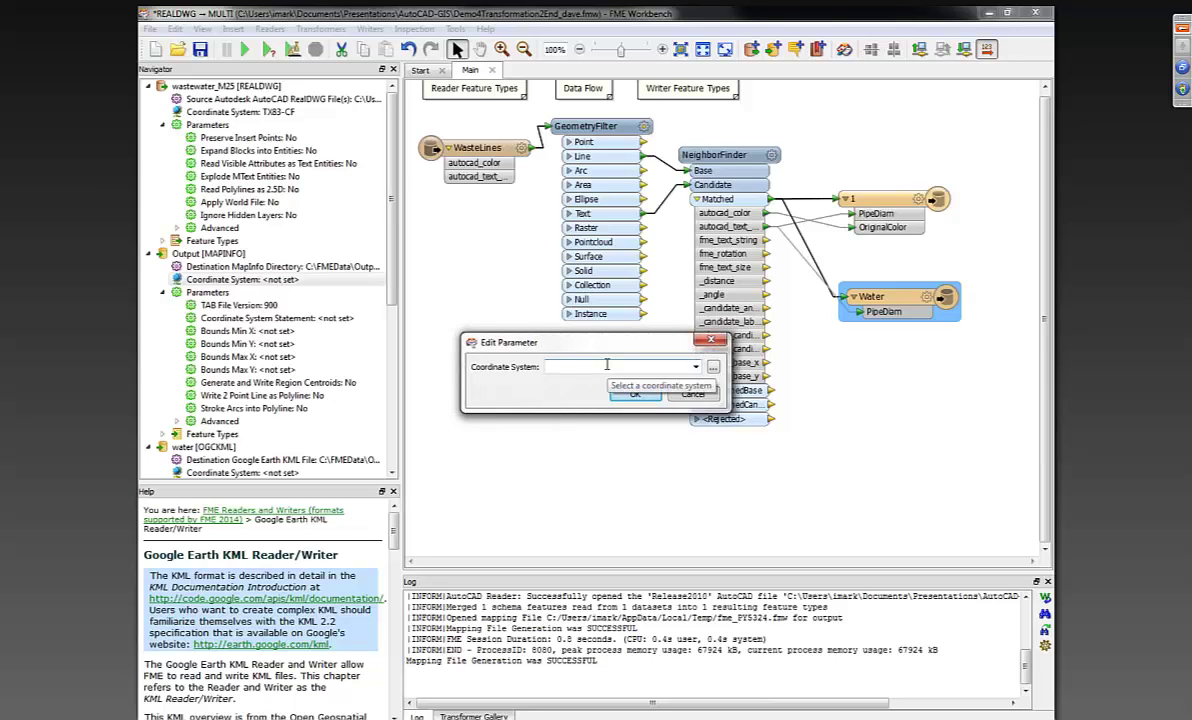
pyautogui.write('utm')
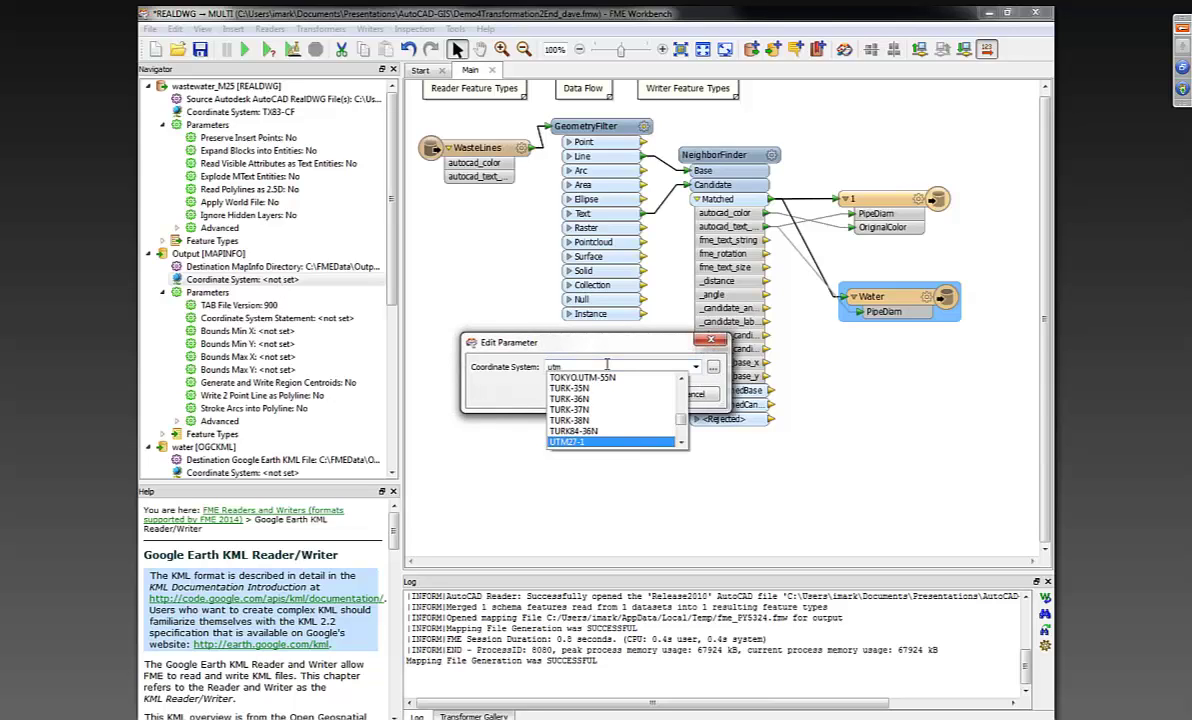
pyautogui.write('83')
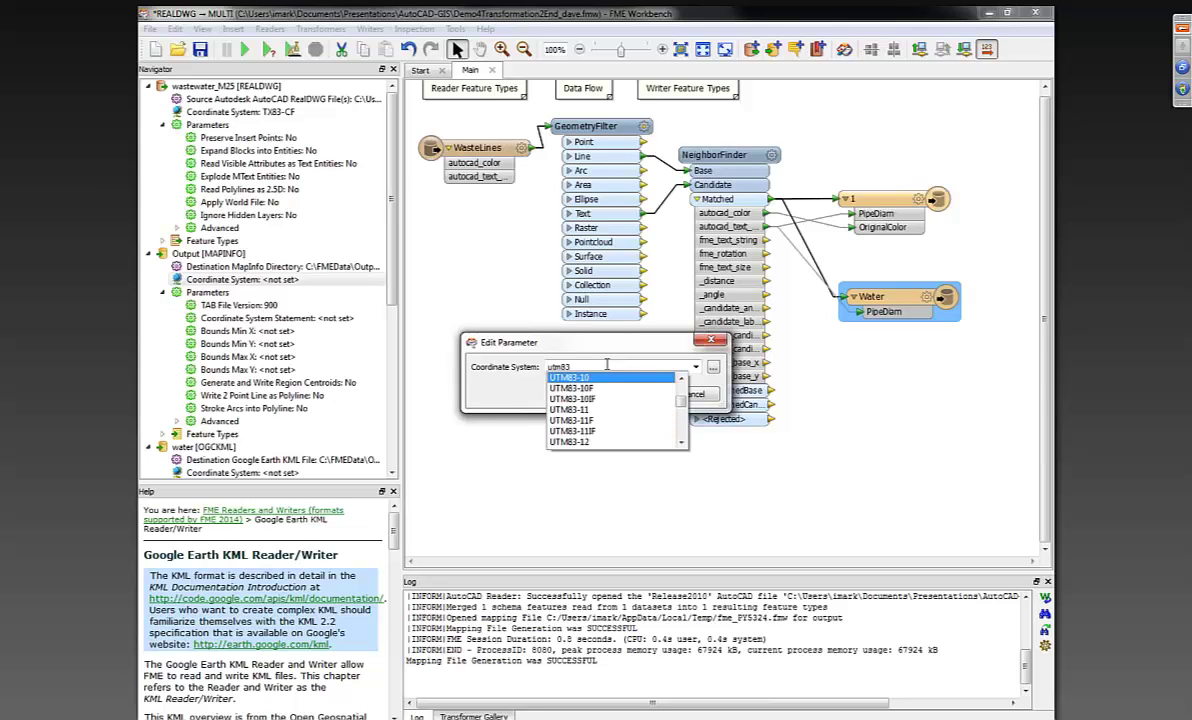
pyautogui.write('-10')
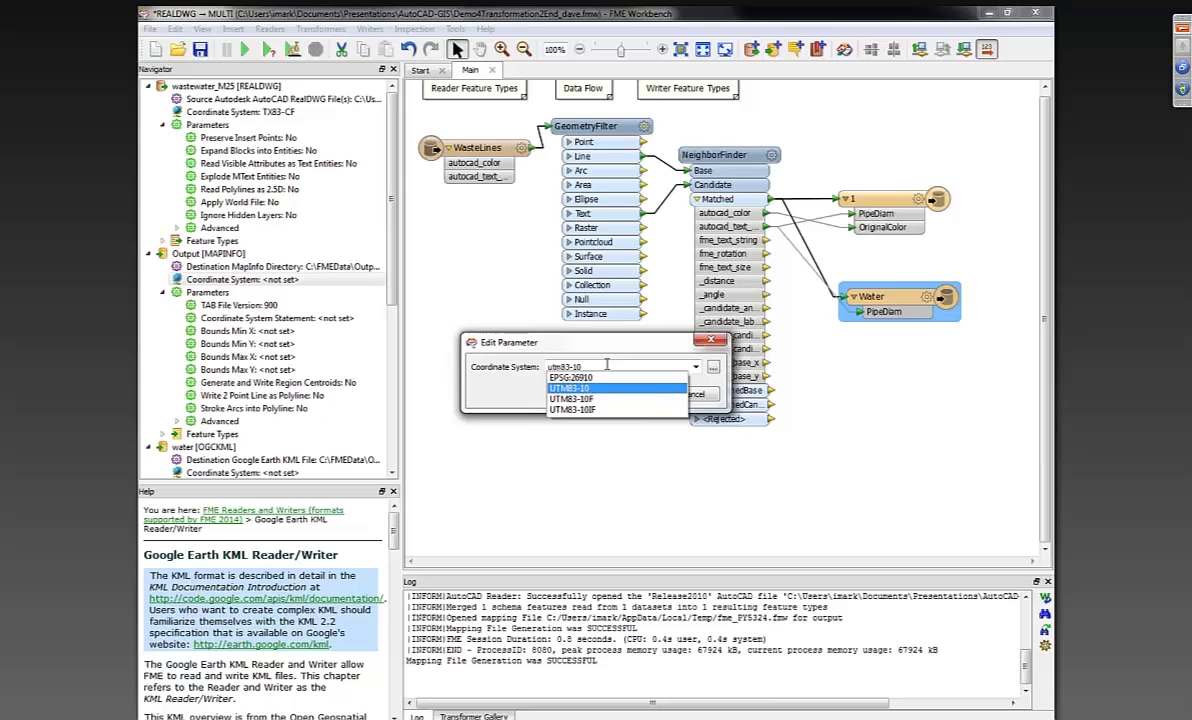
pyautogui.click(577, 389)
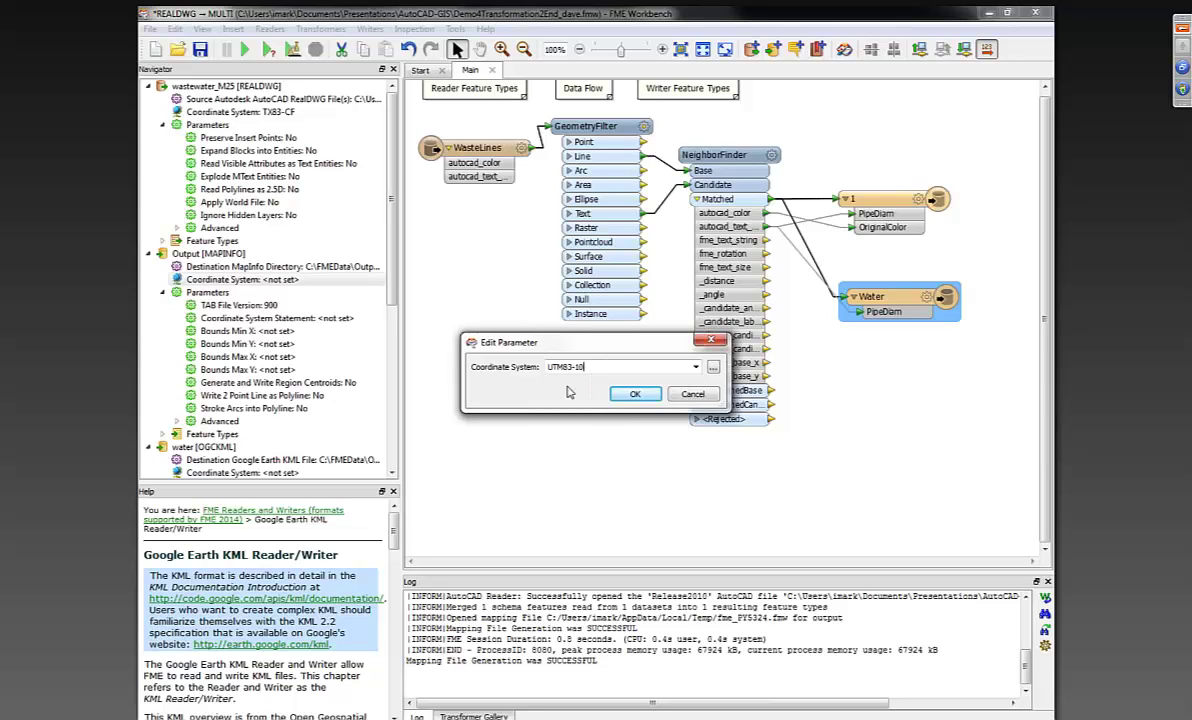
pyautogui.click(637, 396)
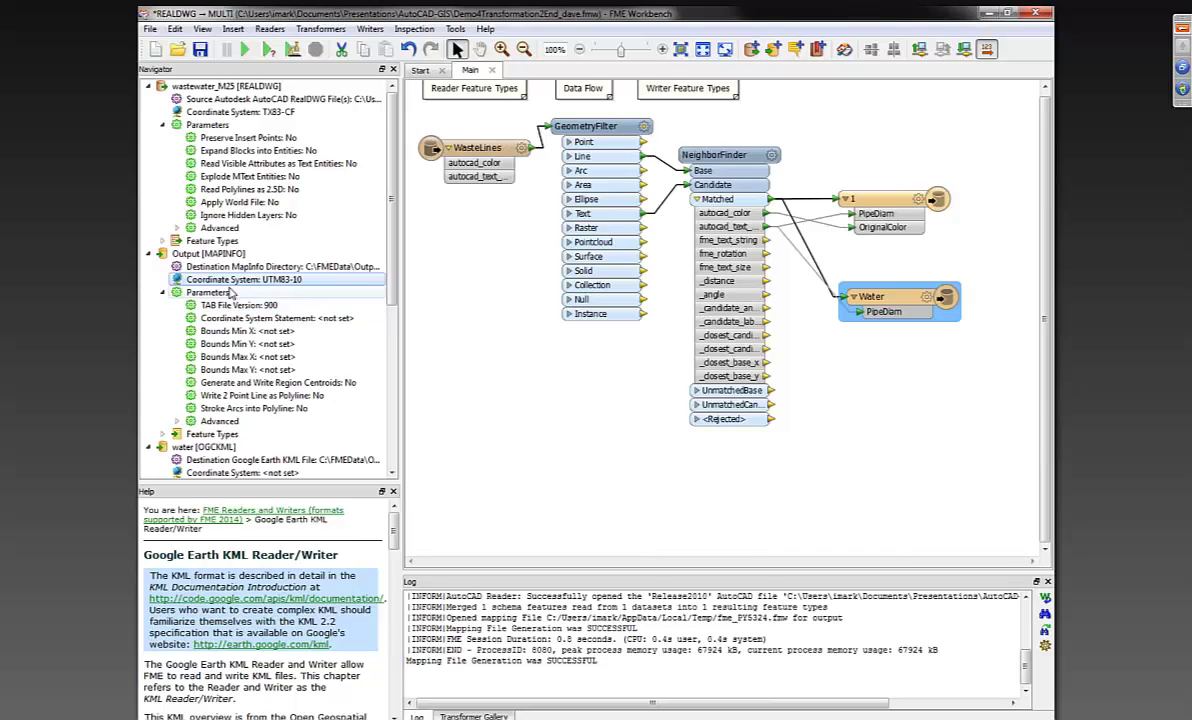
# Step: Browse the Coordinate System Gallery from the MapInfo Output writer's coordinate system setting
pyautogui.doubleClick(272, 281)
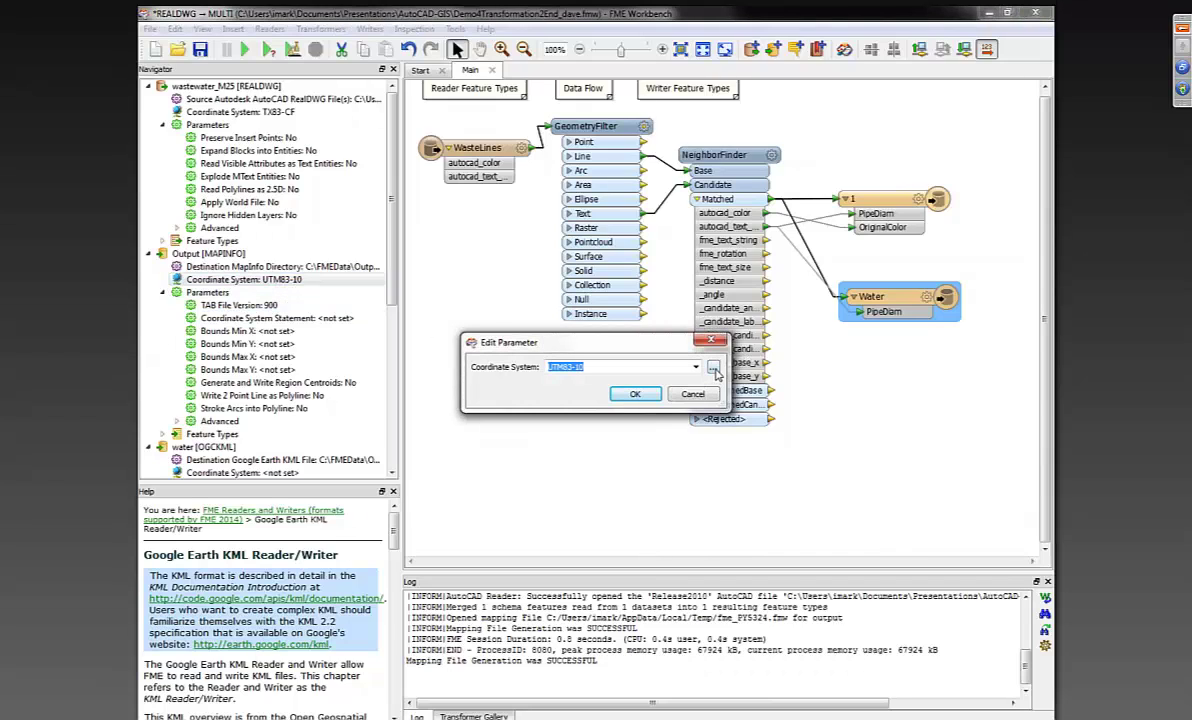
pyautogui.click(713, 369)
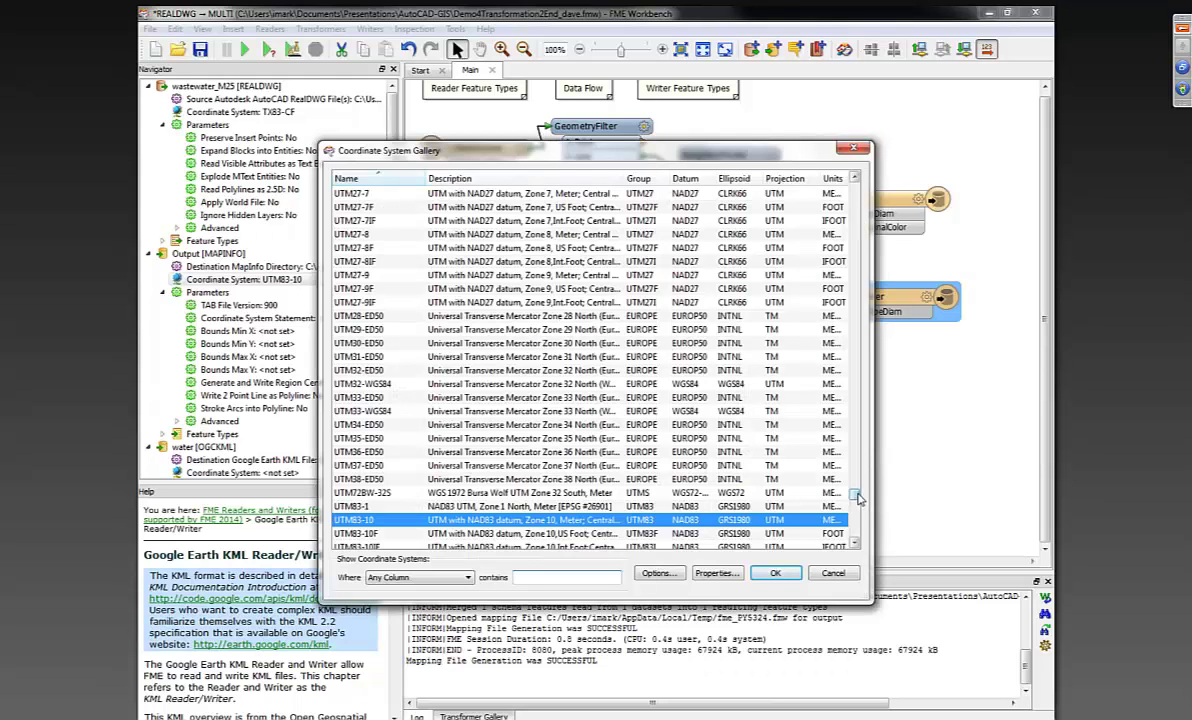
pyautogui.moveTo(855, 497); pyautogui.dragTo(856, 474)
pyautogui.moveTo(856, 466); pyautogui.dragTo(856, 432)
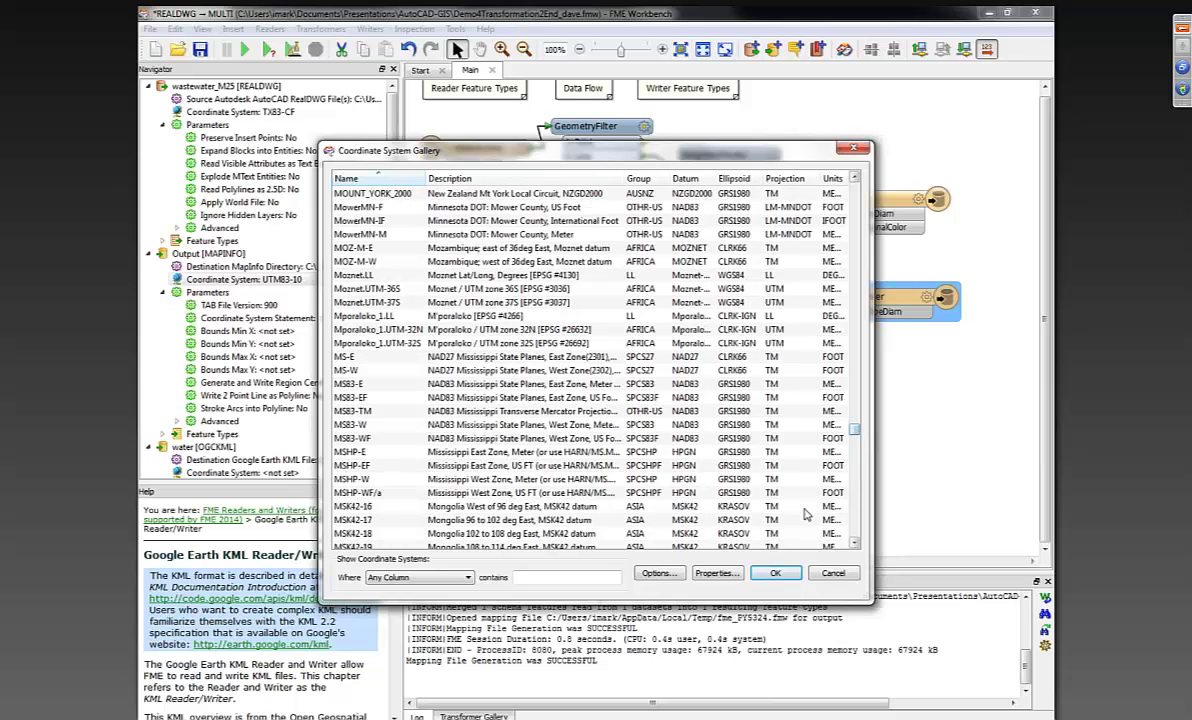
pyautogui.click(777, 573)
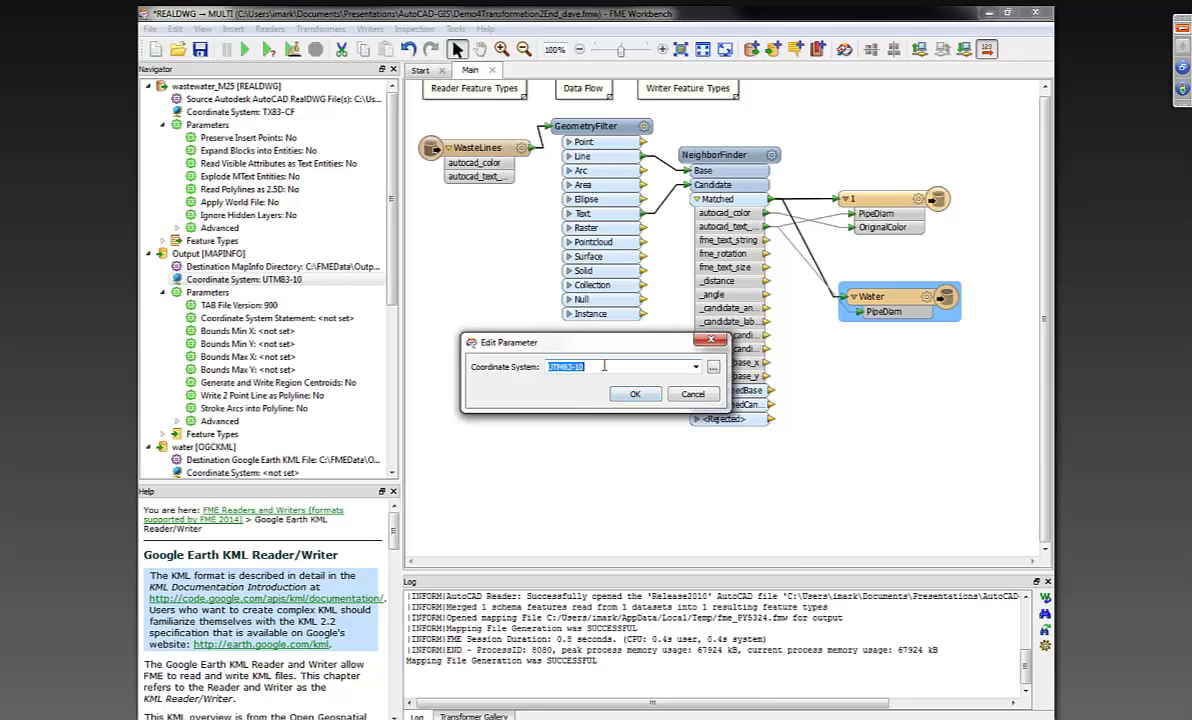
# Step: Search the coordinate systems for "albers" and set the MapInfo Output writer's coordinate system to US48
pyautogui.write('alber')
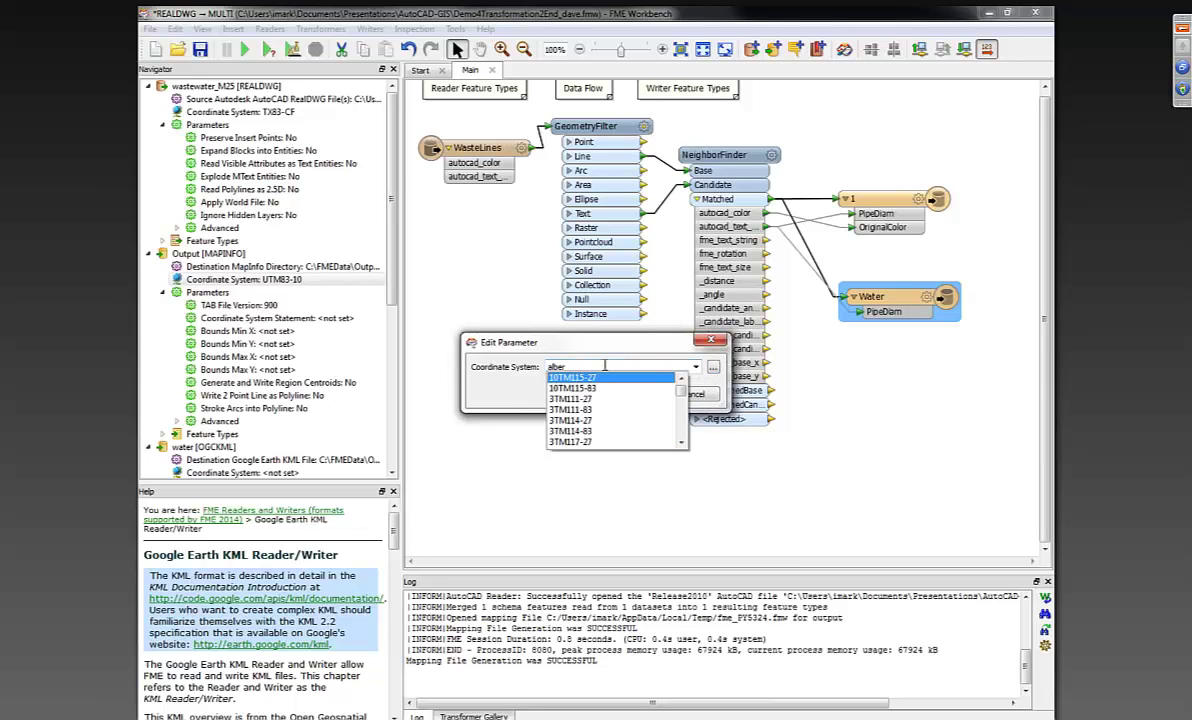
pyautogui.write('s')
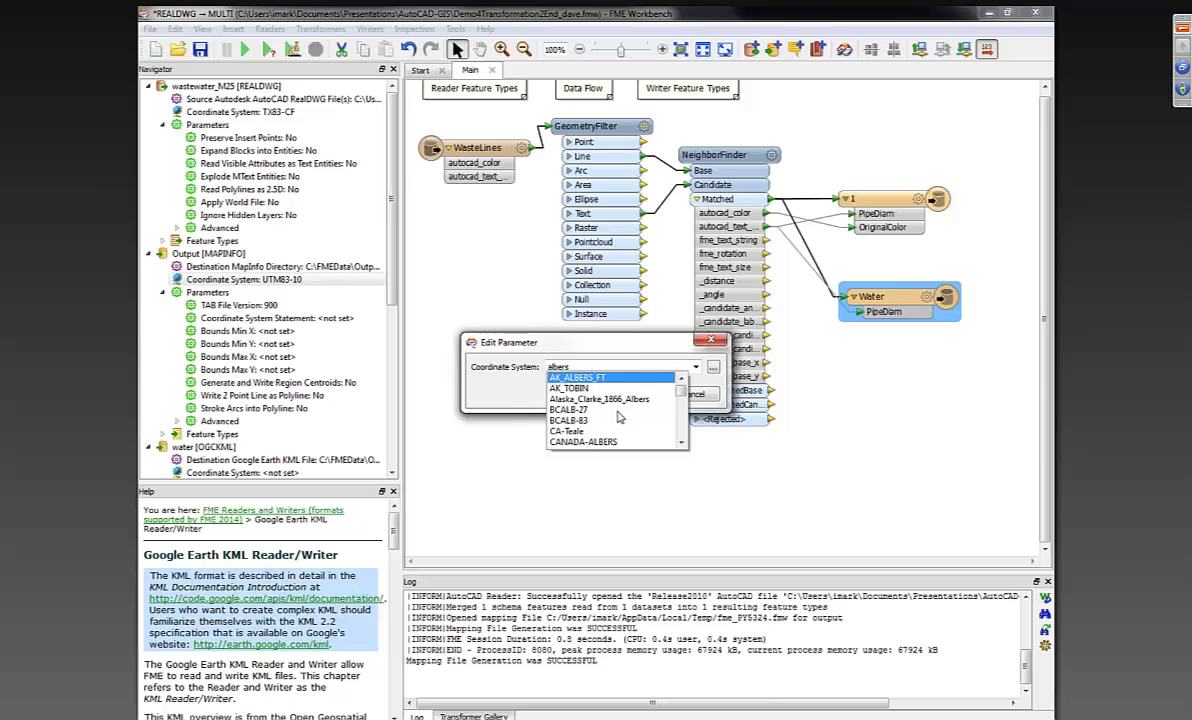
pyautogui.scroll(-10, 618, 417)
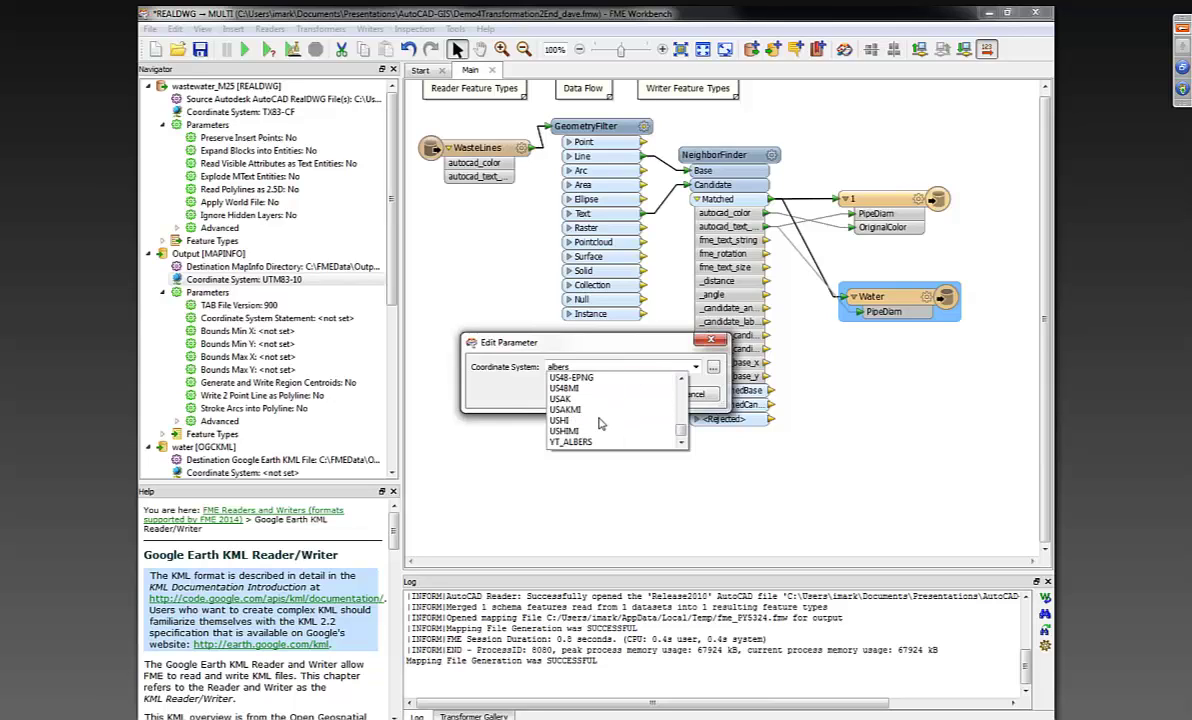
pyautogui.scroll(1, 600, 424)
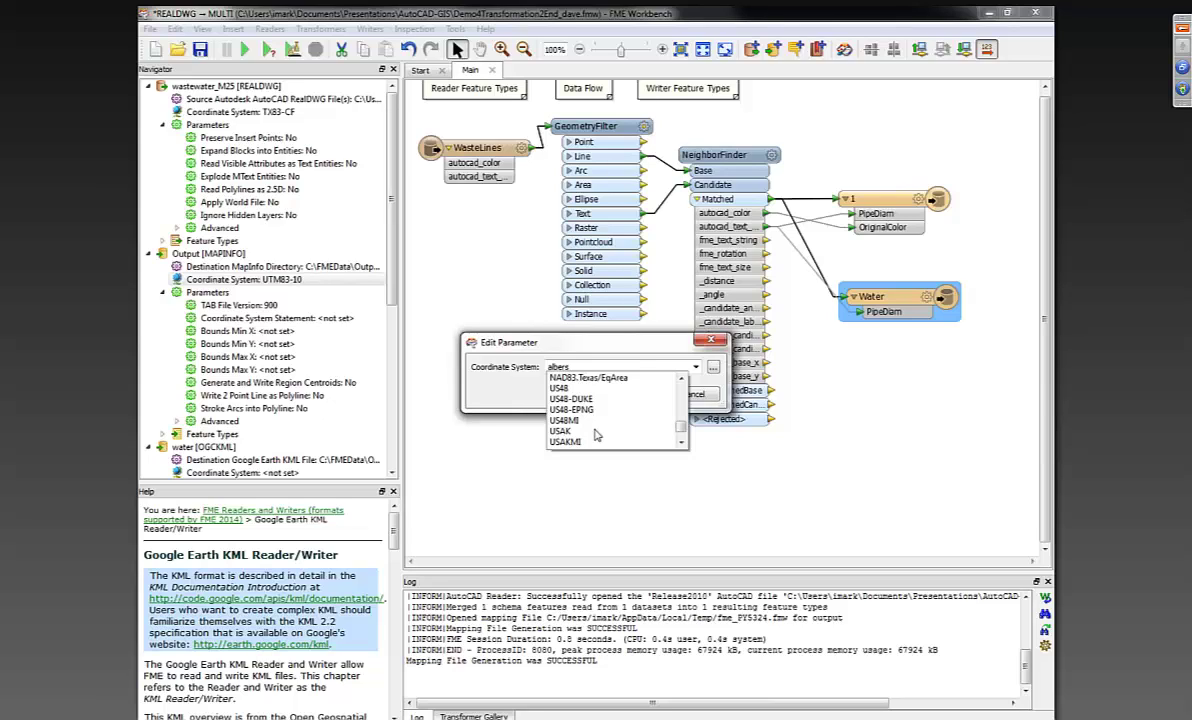
pyautogui.scroll(1, 597, 434)
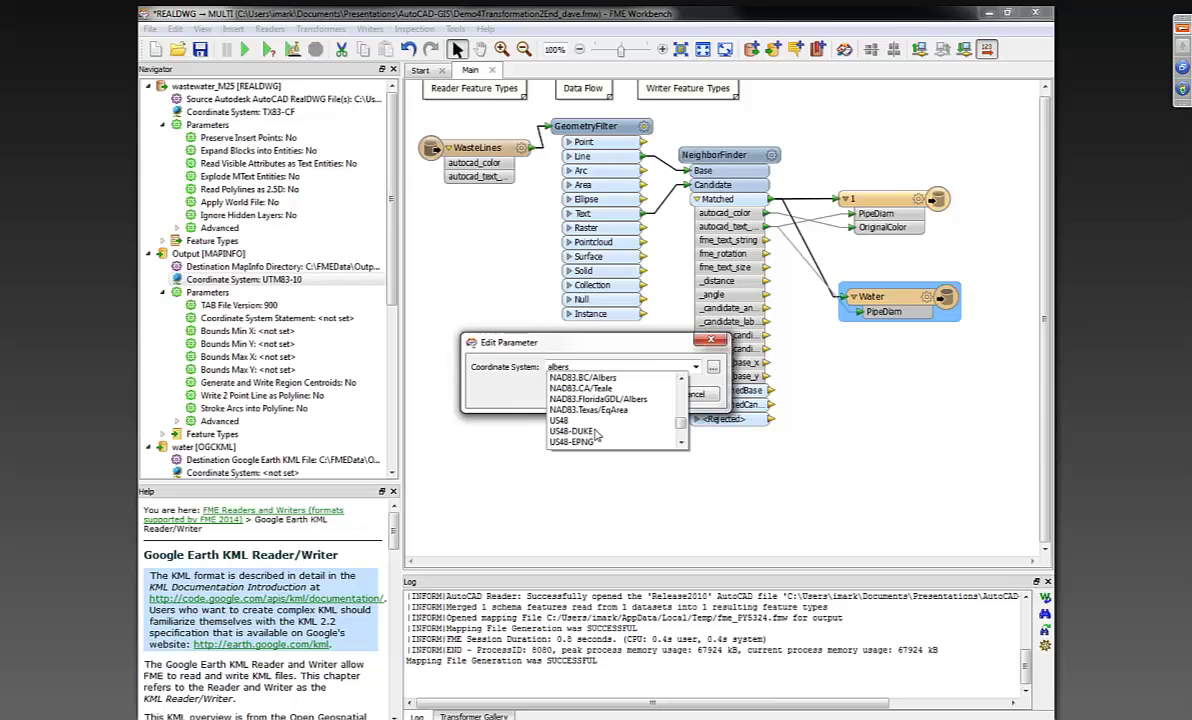
pyautogui.click(563, 423)
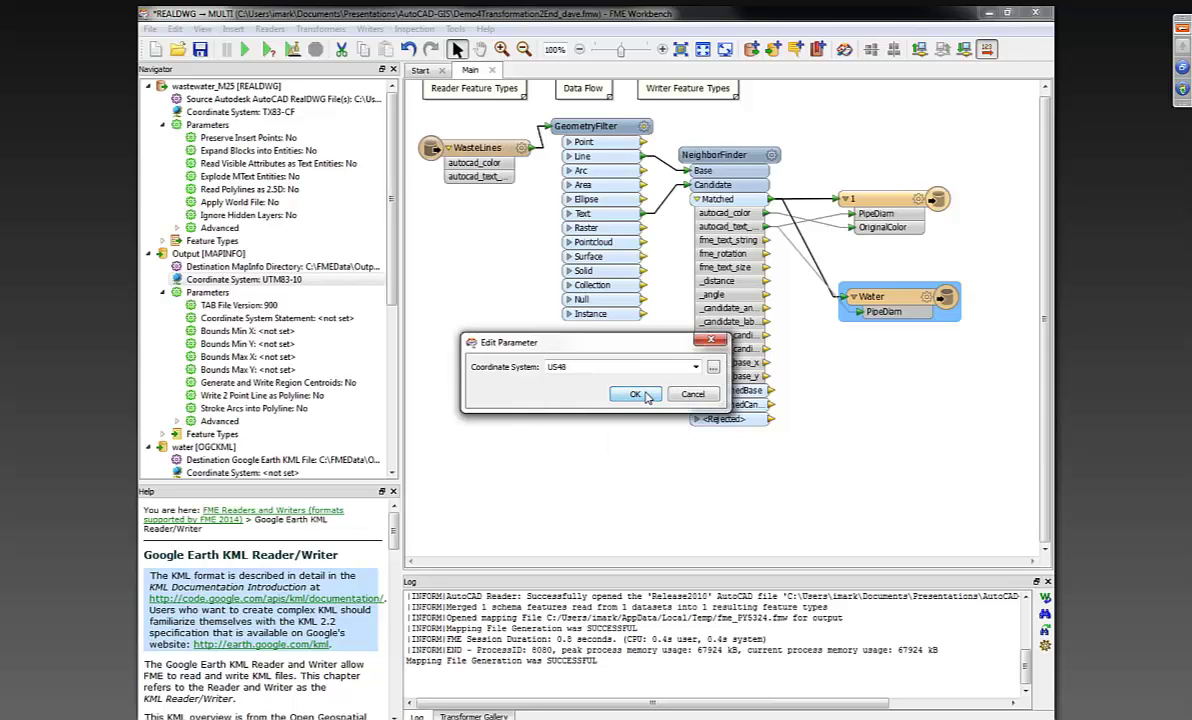
pyautogui.click(640, 395)
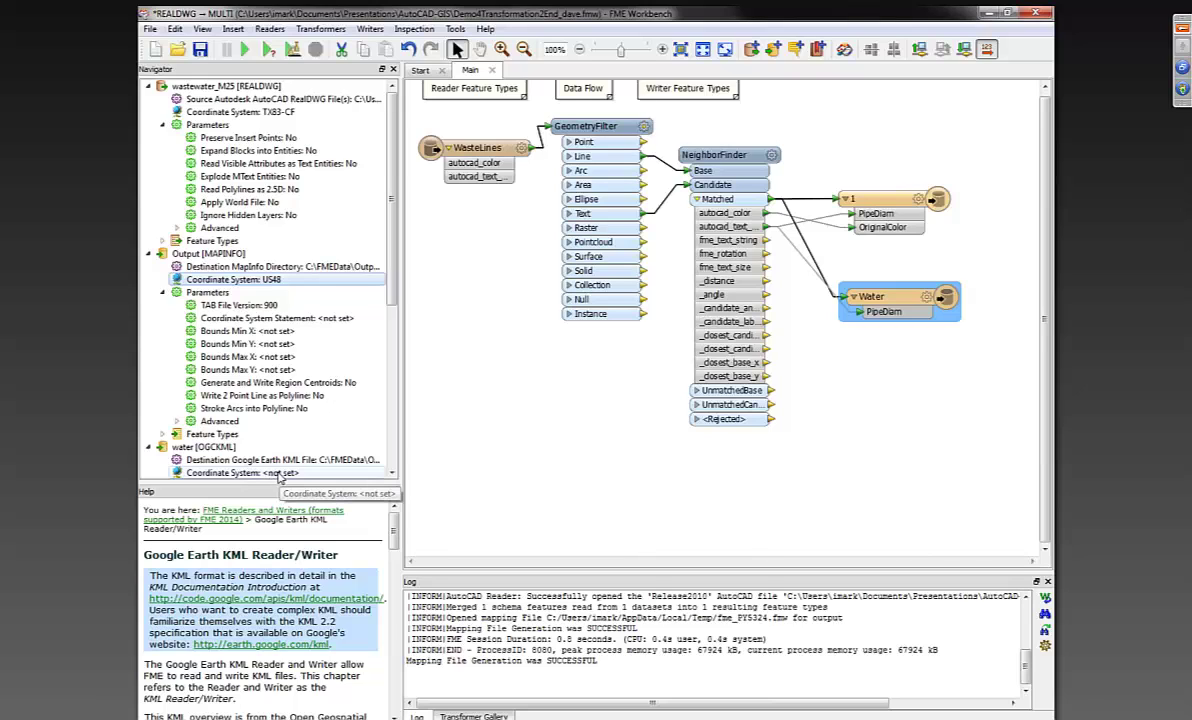
# Step: Run the translation, enlarge the log, and review its summaries of features read and written
pyautogui.click(244, 49)
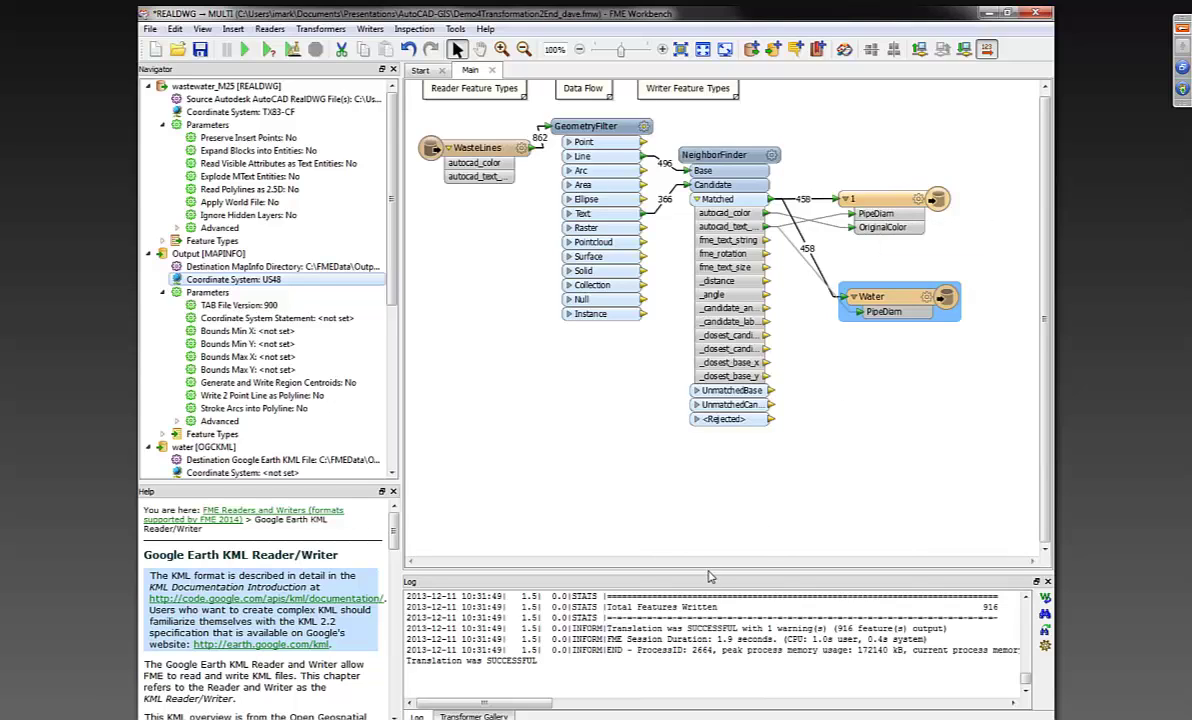
pyautogui.moveTo(706, 571); pyautogui.dragTo(718, 446)
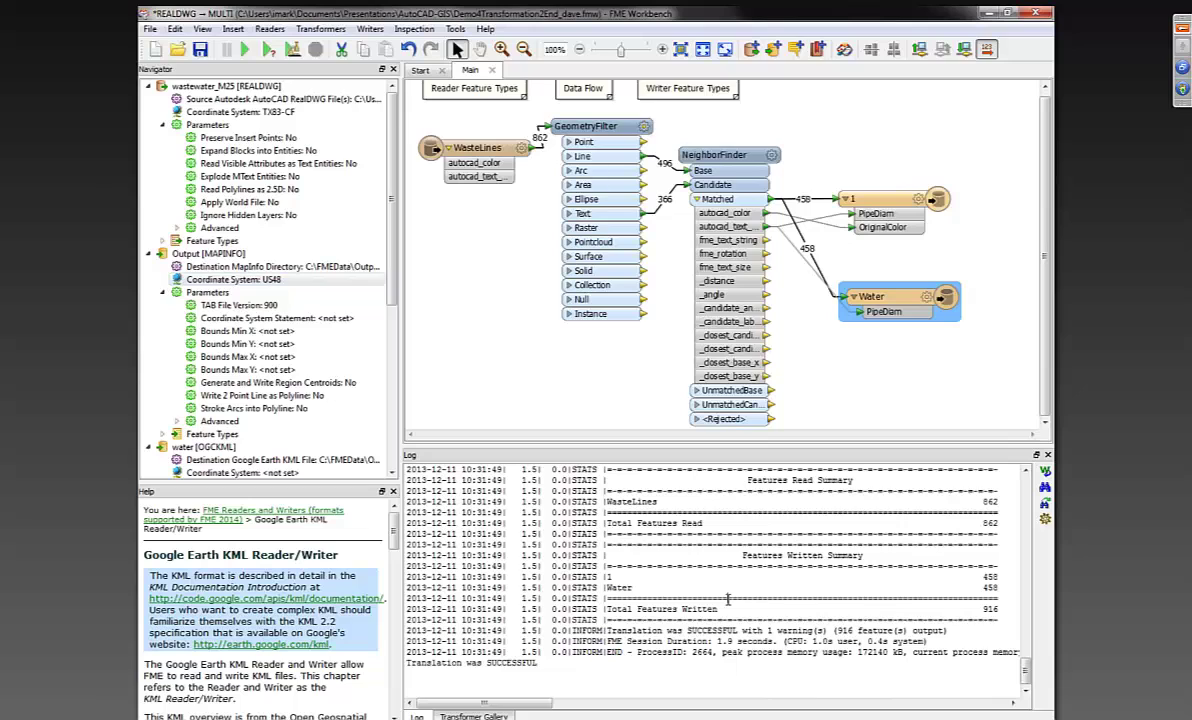
pyautogui.scroll(2, 728, 598)
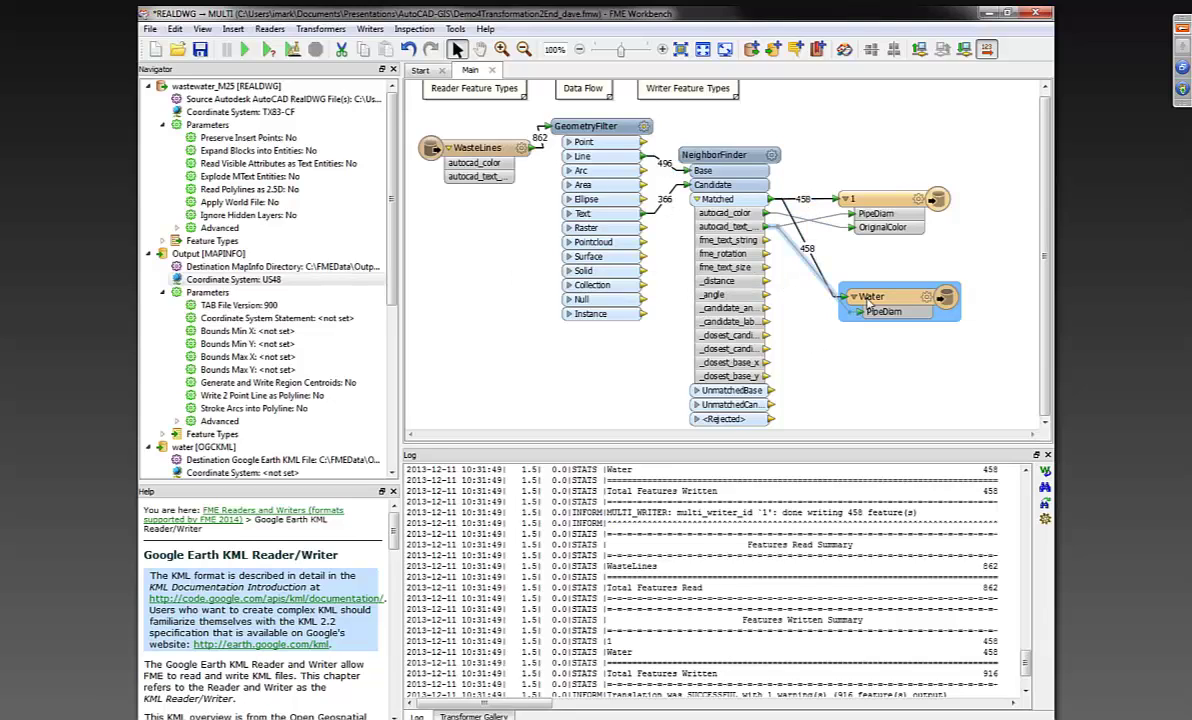
# Step: Move writers 1 and Water closer together, roughly aligned, and collapse the attribute list under the NeighborFinder's Matched output
pyautogui.moveTo(870, 305); pyautogui.dragTo(882, 276)
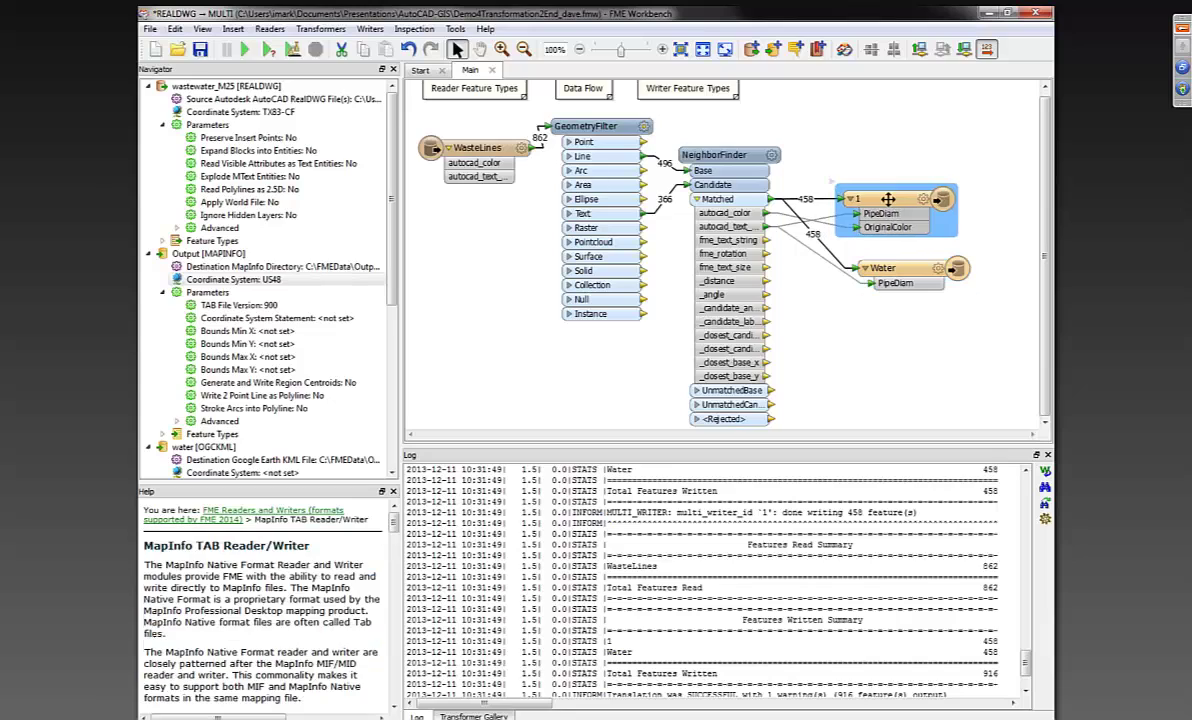
pyautogui.moveTo(887, 205); pyautogui.dragTo(907, 205)
pyautogui.click(872, 137)
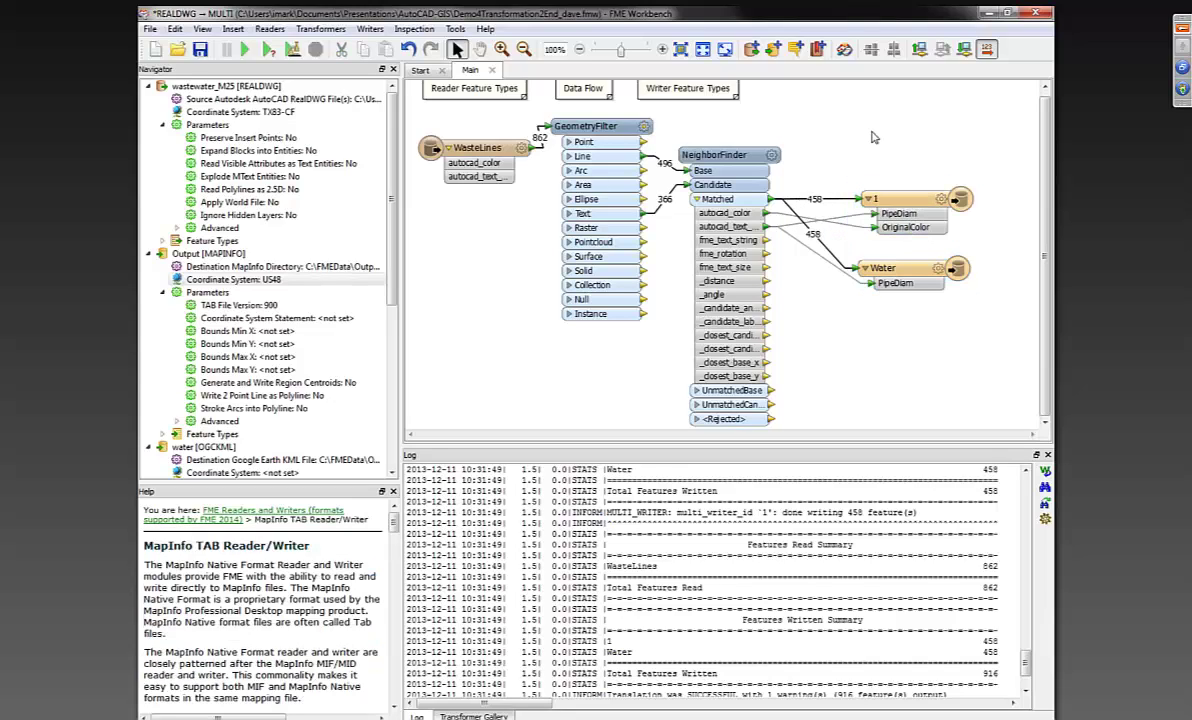
pyautogui.click(696, 199)
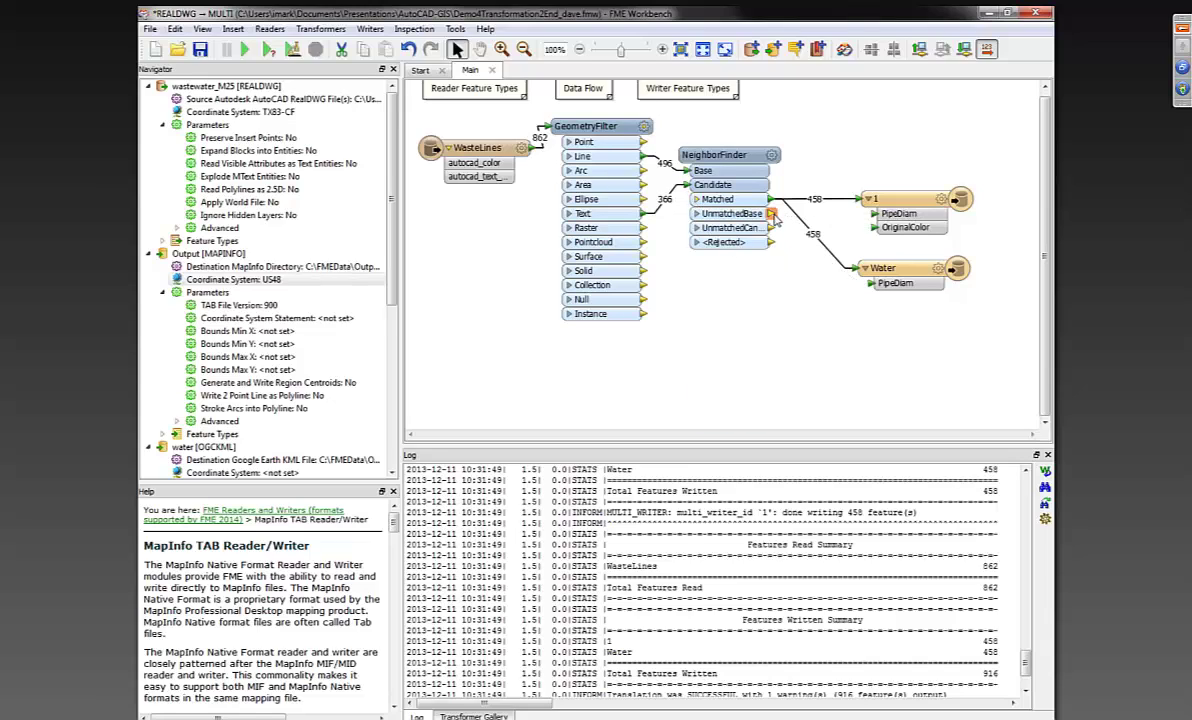
pyautogui.moveTo(772, 215); pyautogui.dragTo(831, 326)
pyautogui.moveTo(771, 228); pyautogui.dragTo(856, 357)
# Step: Inspect writer 1's MapInfo output 1.tab in FME Data Inspector and query a pipe line near Reicher Dr
pyautogui.rightClick(918, 189)
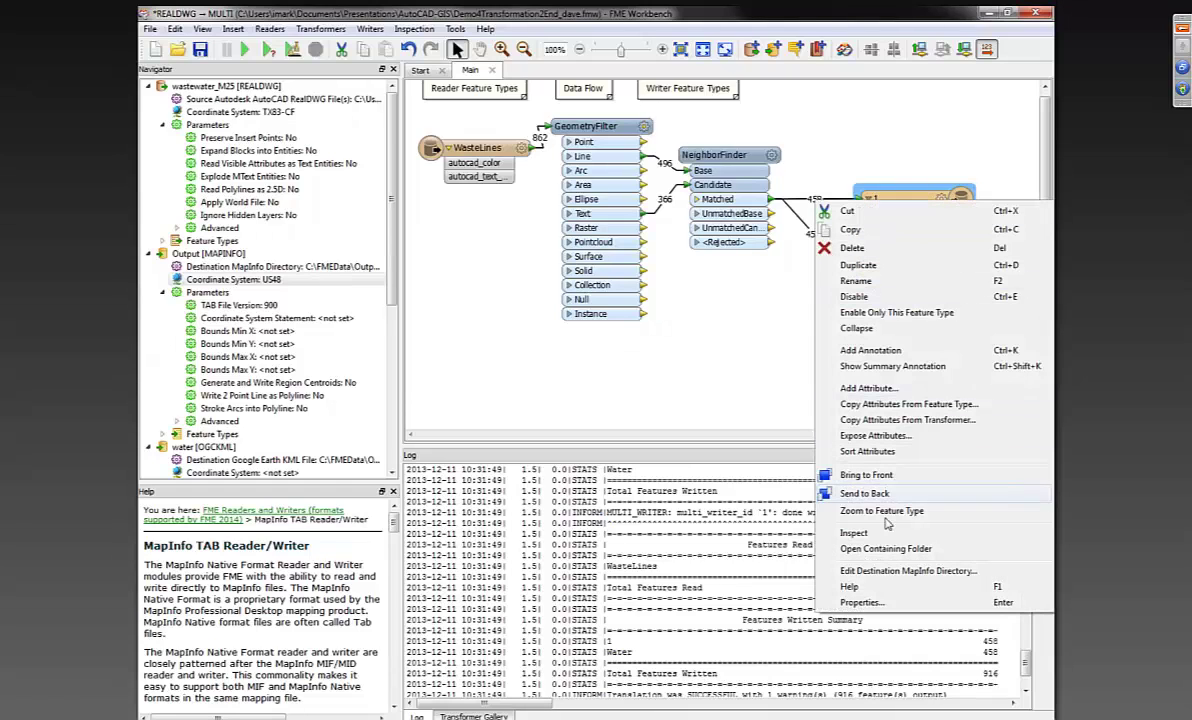
pyautogui.click(850, 532)
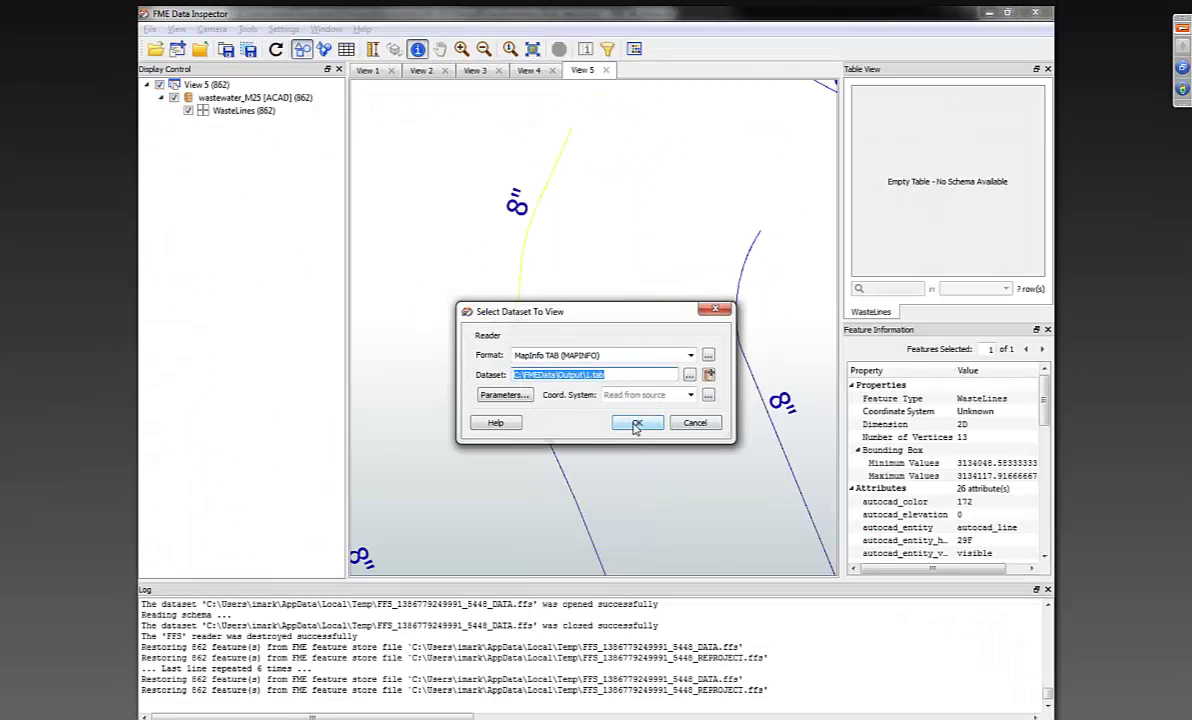
pyautogui.click(637, 424)
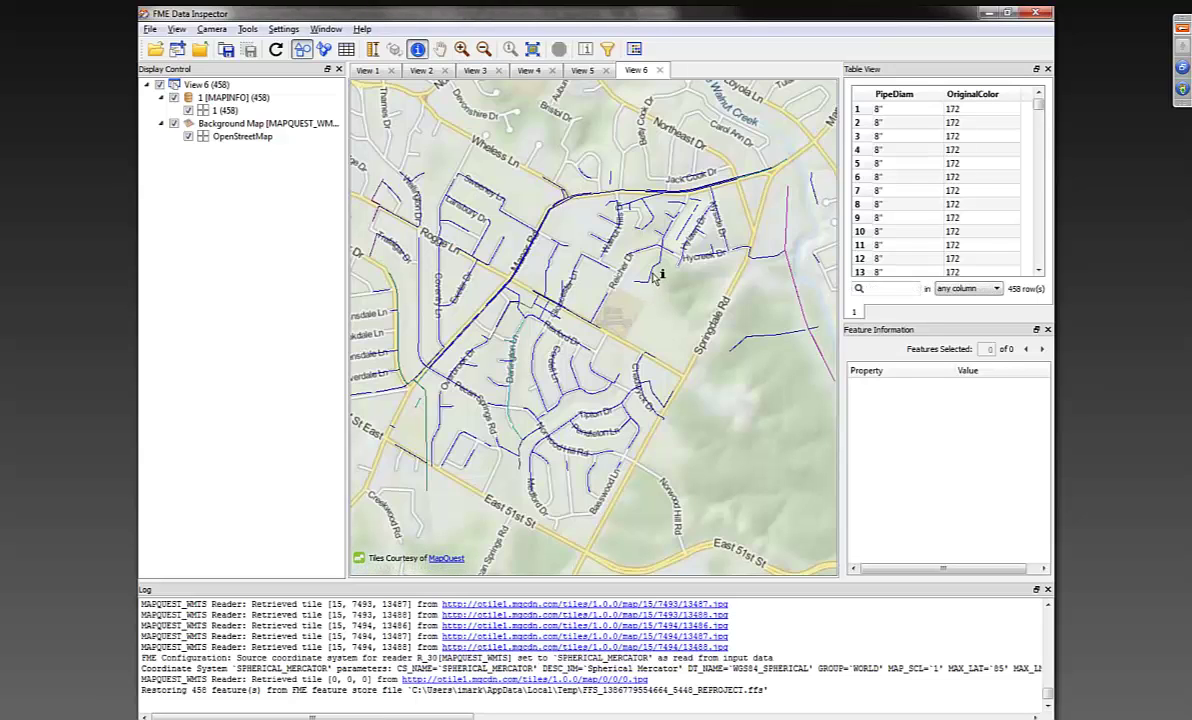
pyautogui.click(656, 272)
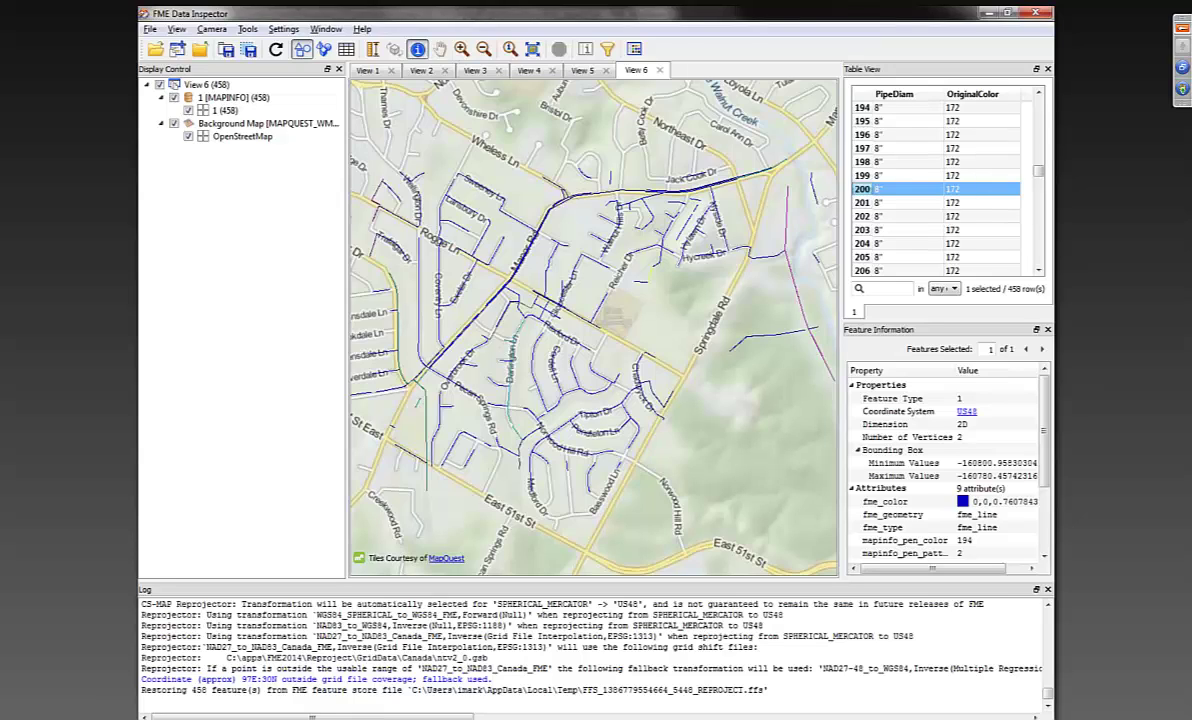
# Step: Switch back to FME Workbench and reposition GeometryFilter, NeighborFinder and WasteLines to straighten the data flow
pyautogui.hotkey('alt', 'Tab')
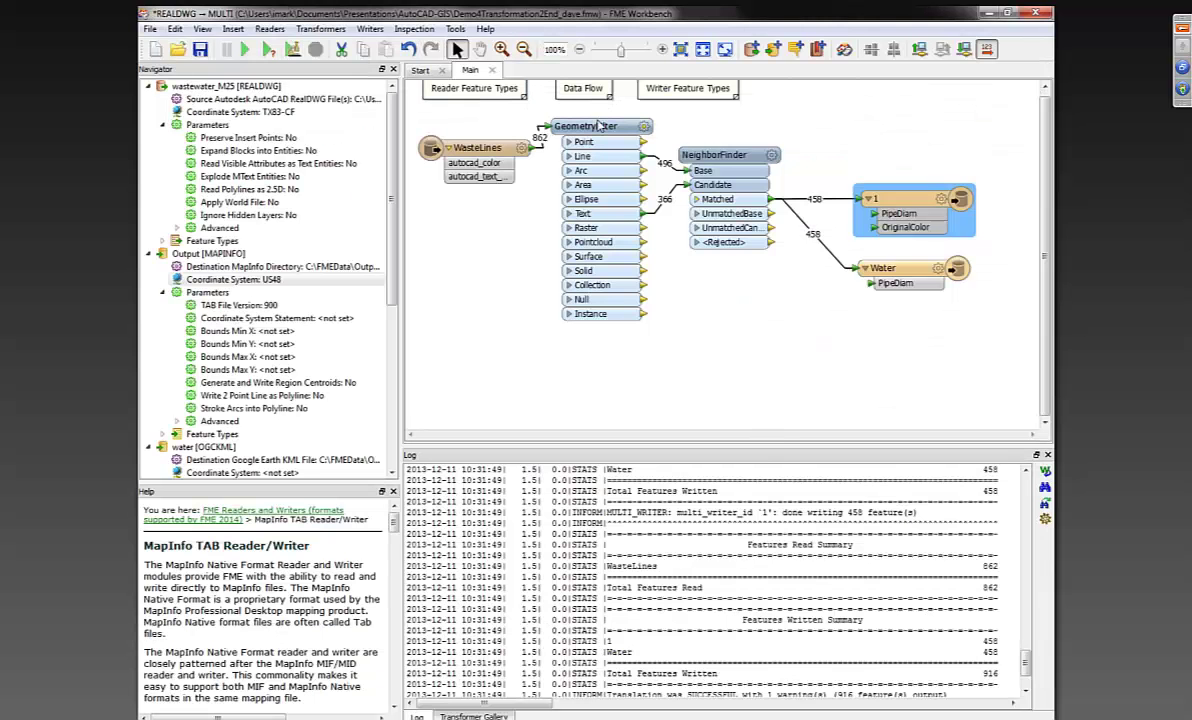
pyautogui.moveTo(591, 124); pyautogui.dragTo(619, 150)
pyautogui.moveTo(735, 154); pyautogui.dragTo(770, 156)
pyautogui.click(440, 146)
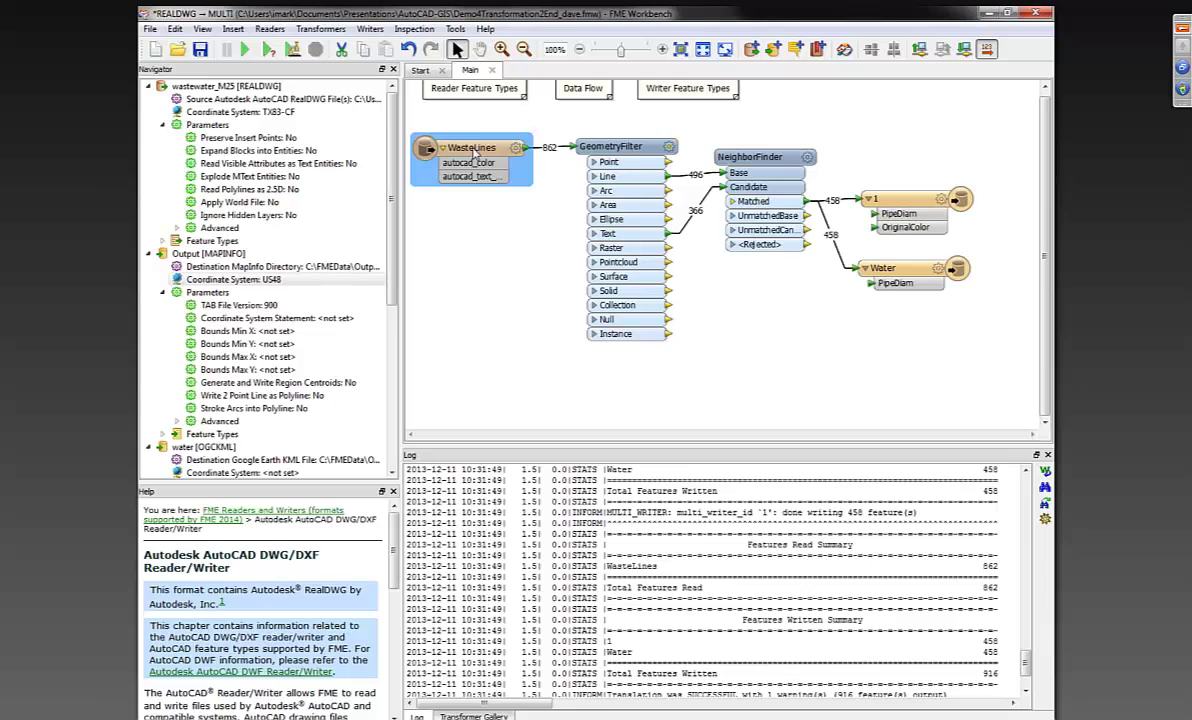
pyautogui.moveTo(440, 146); pyautogui.dragTo(434, 146)
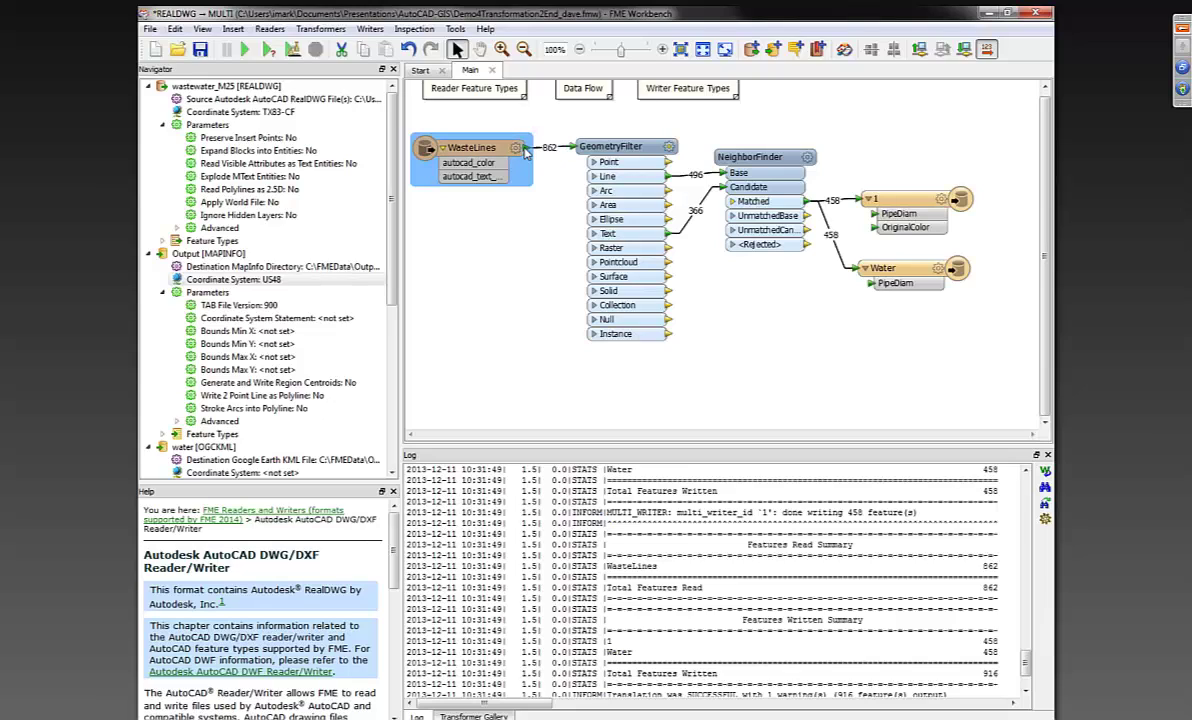
pyautogui.click(549, 150)
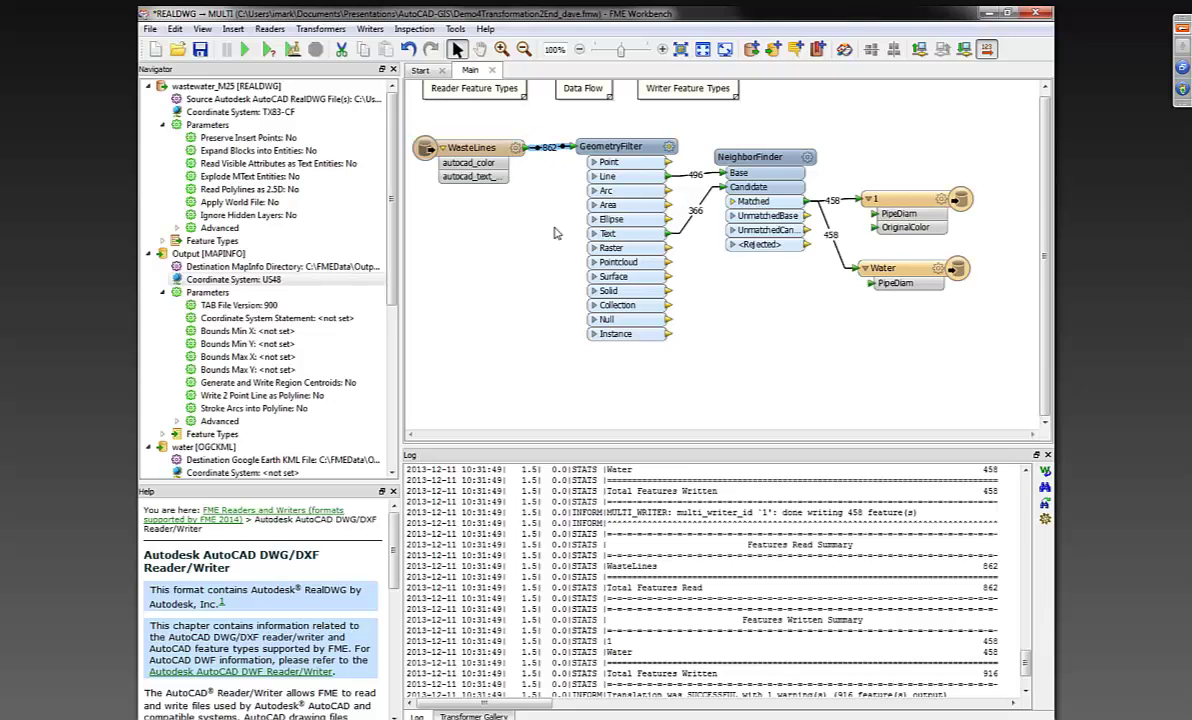
# Step: Enable Merge Feature Type on the WasteLines reader feature type with the wildcard merge filter *
pyautogui.click(516, 148)
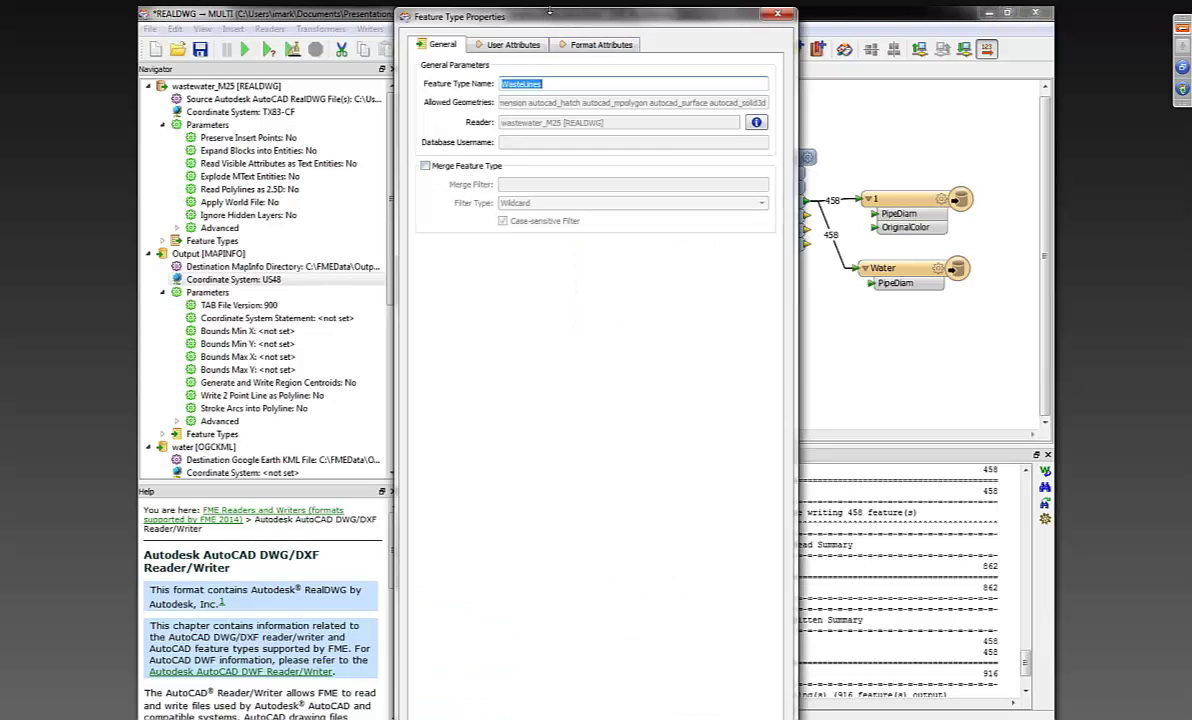
pyautogui.moveTo(549, 16); pyautogui.dragTo(638, 114)
pyautogui.click(516, 265)
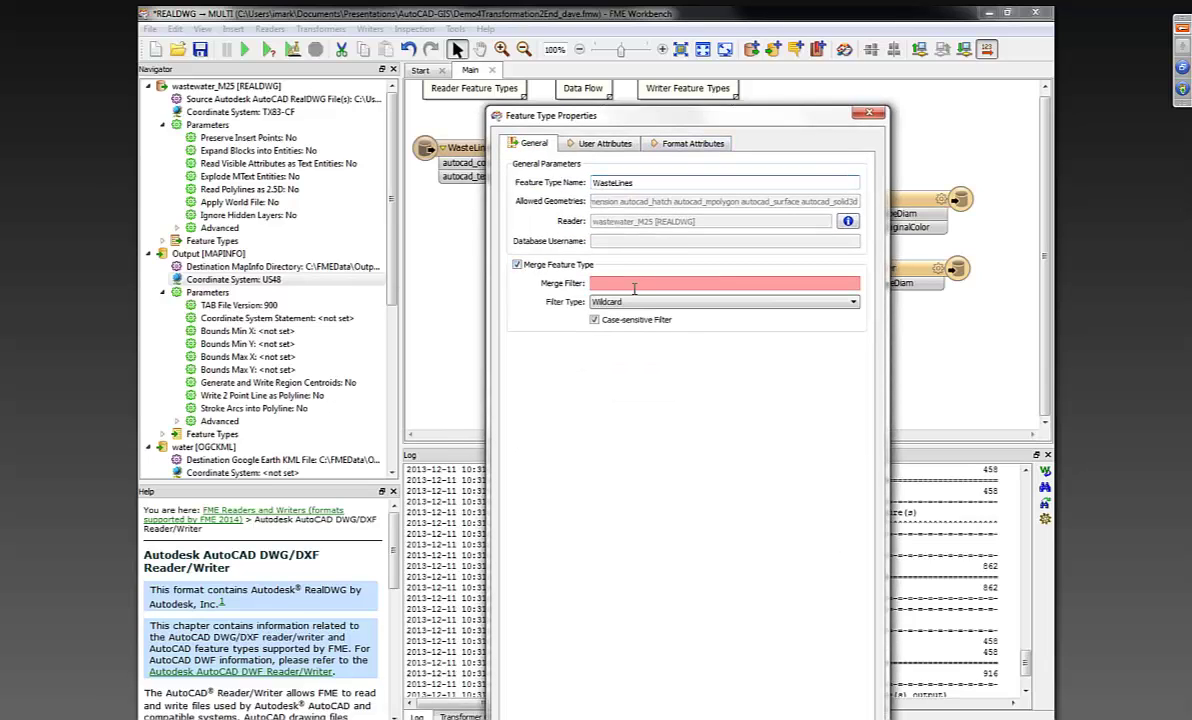
pyautogui.click(632, 284)
pyautogui.write('*')
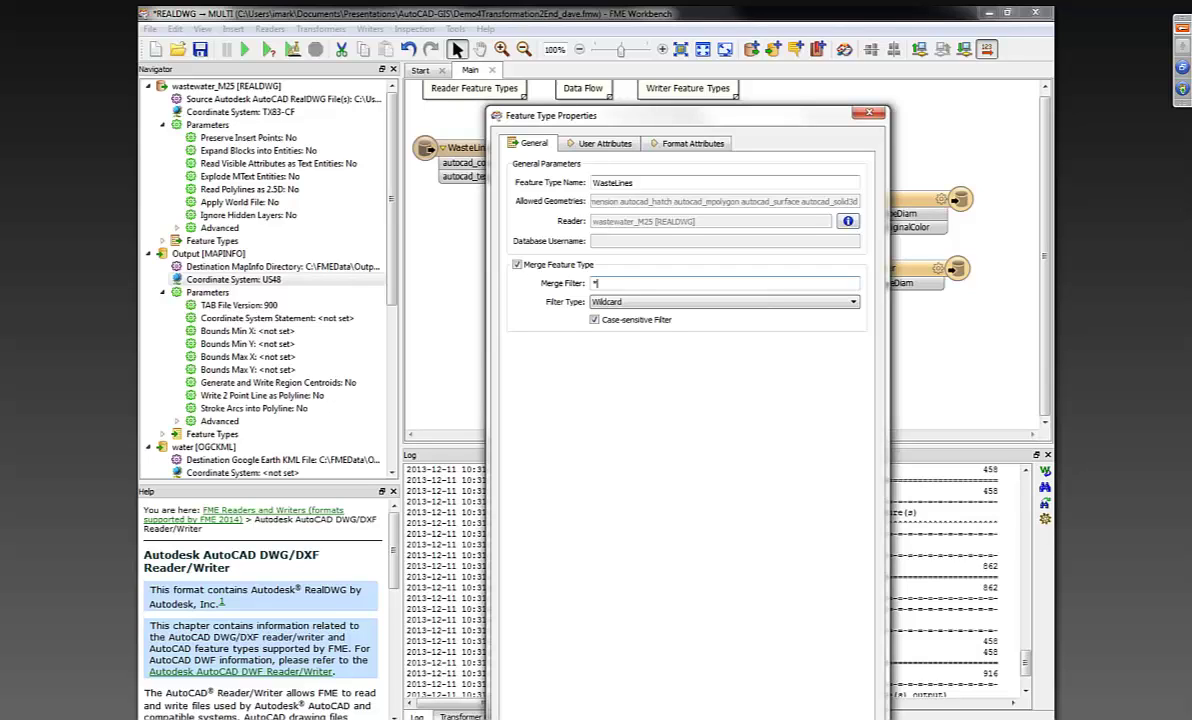
pyautogui.press('Return')
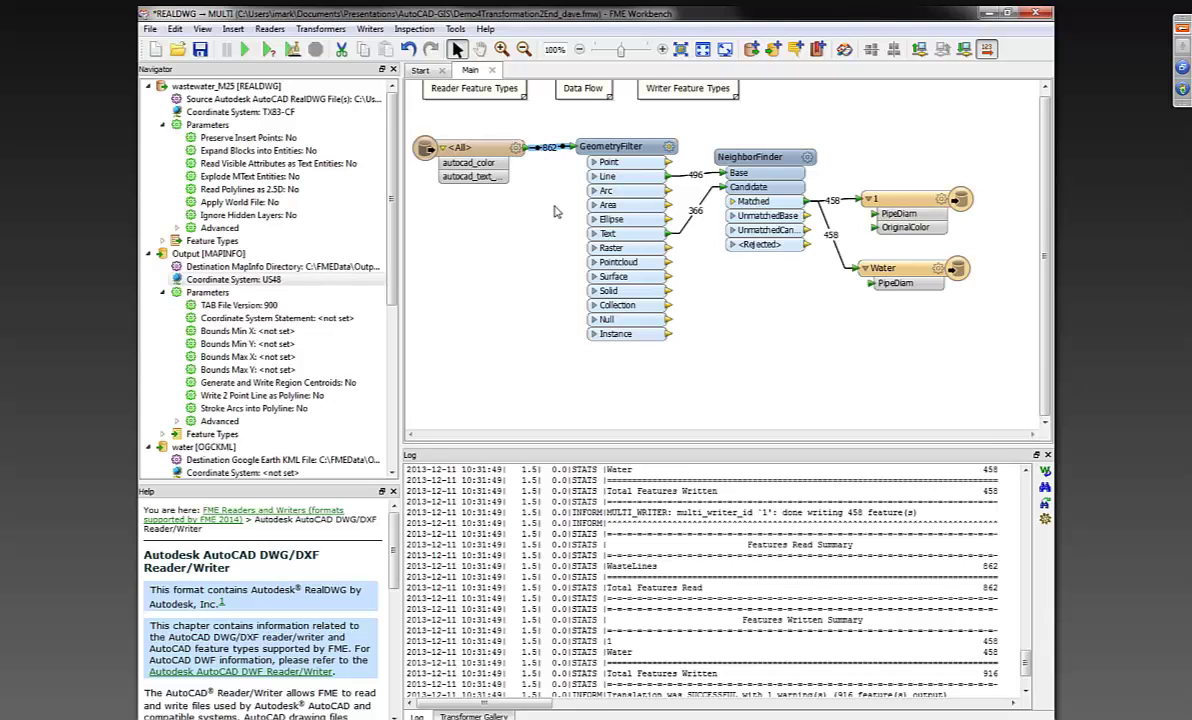
# Step: Insert a Tester between the reader and GeometryFilter, passing features where autocad_color = 162
pyautogui.write('test')
pyautogui.press('Return')
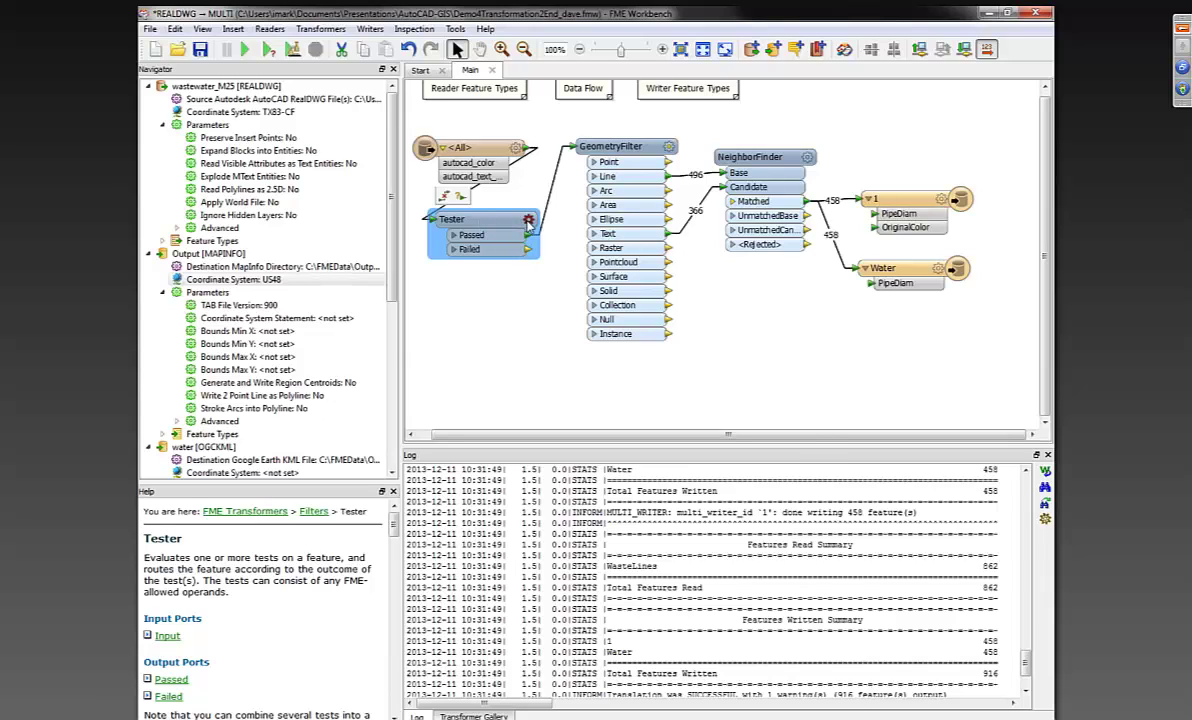
pyautogui.click(528, 222)
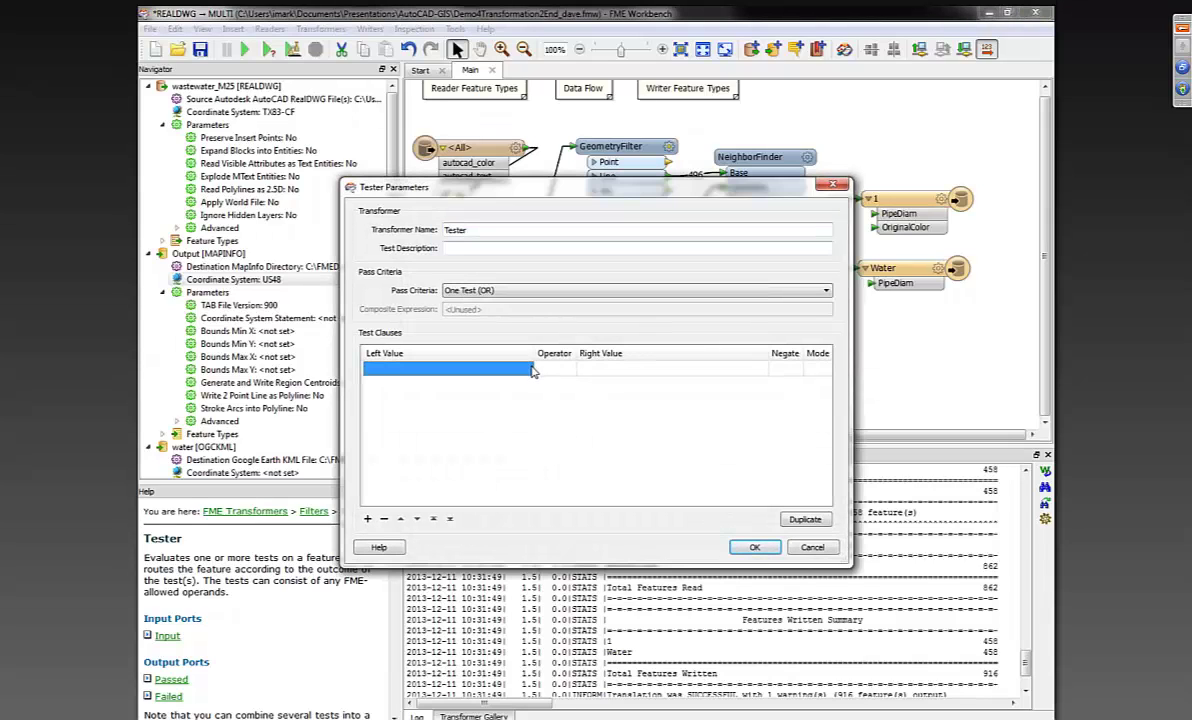
pyautogui.click(526, 369)
pyautogui.moveTo(565, 387)
pyautogui.click(661, 383)
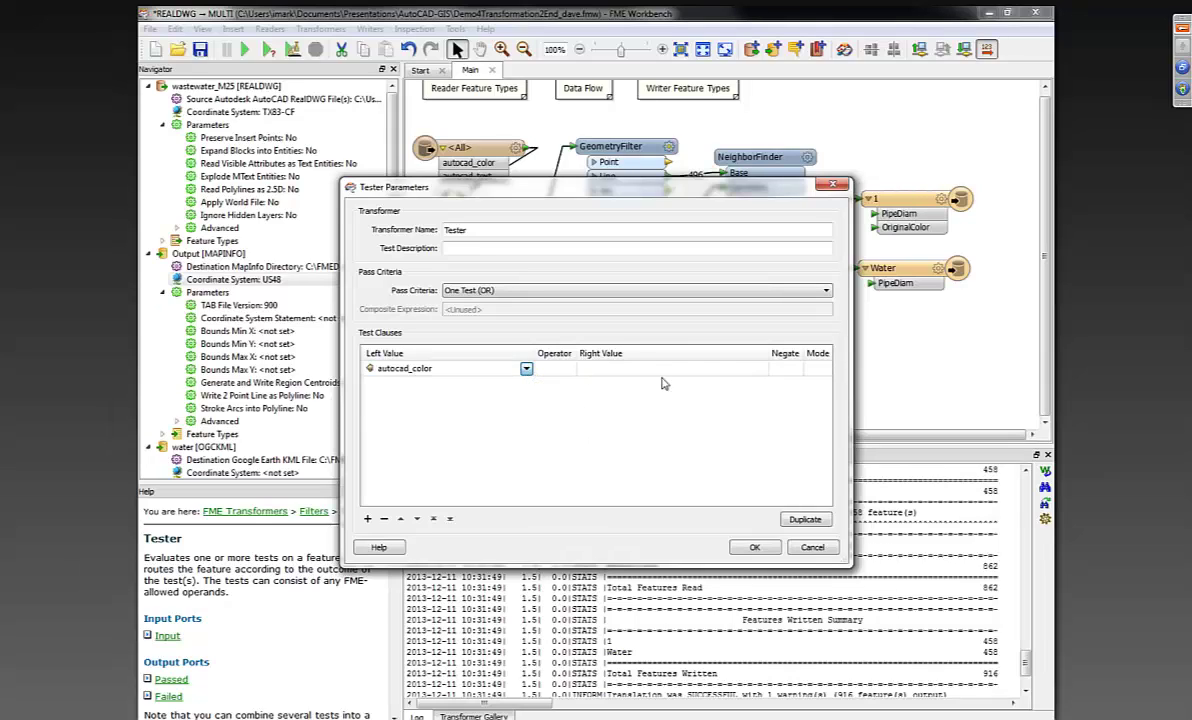
pyautogui.click(616, 372)
pyautogui.write('162')
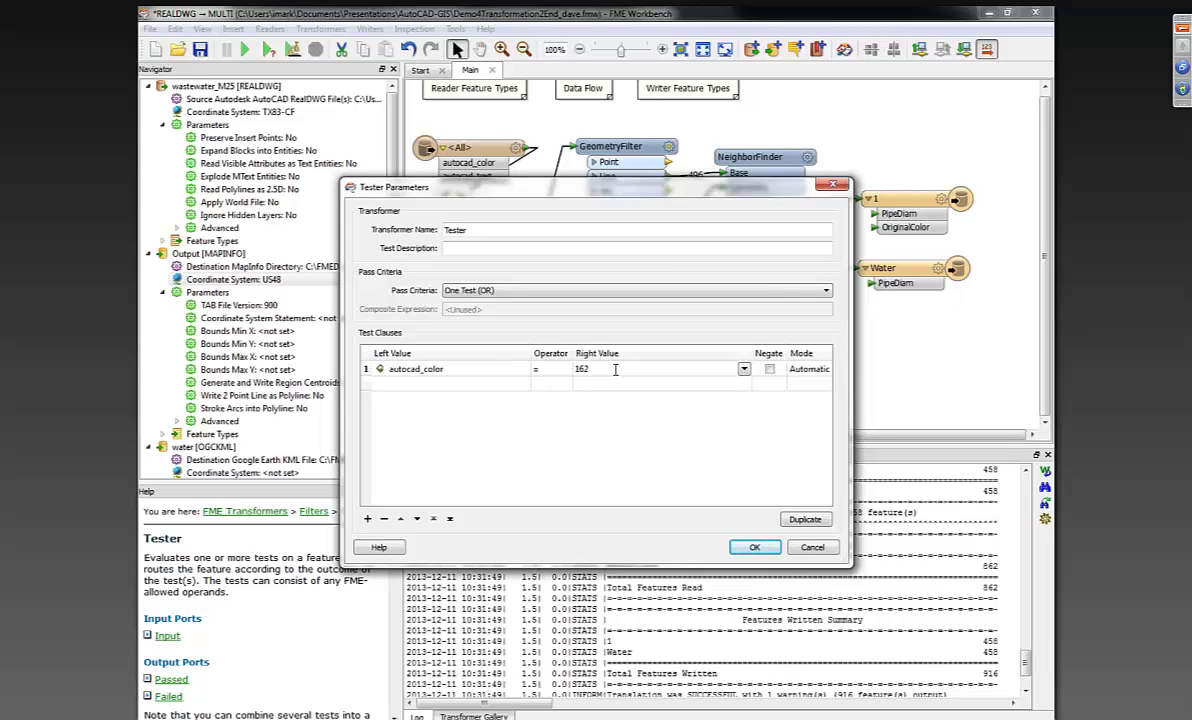
pyautogui.click(765, 548)
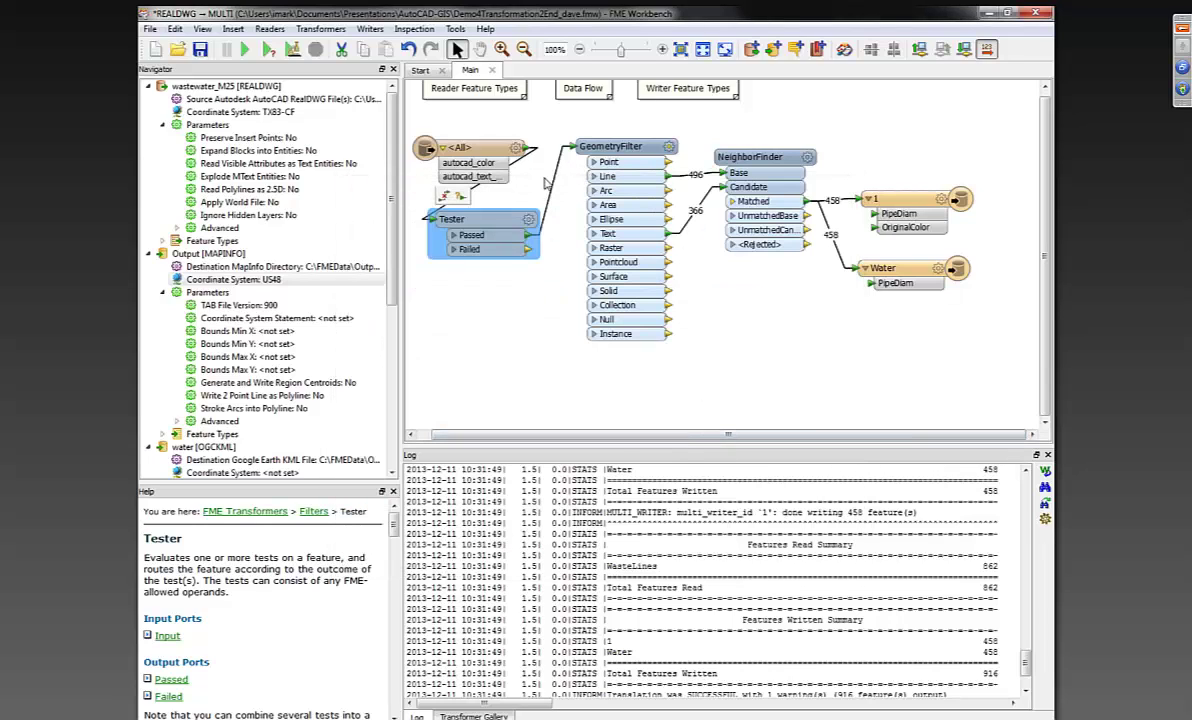
# Step: Insert a GeometryValidator ahead of GeometryFilter, place it below the reader feature type, and delete the Tester
pyautogui.click(549, 192)
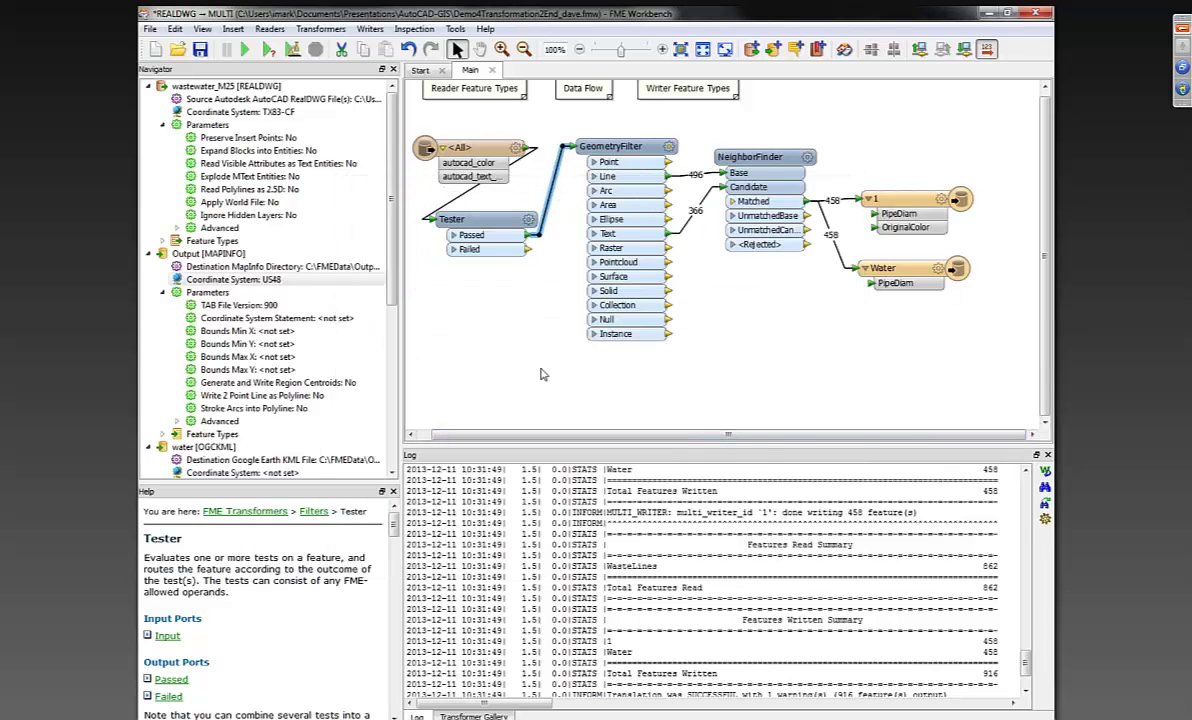
pyautogui.write('vali')
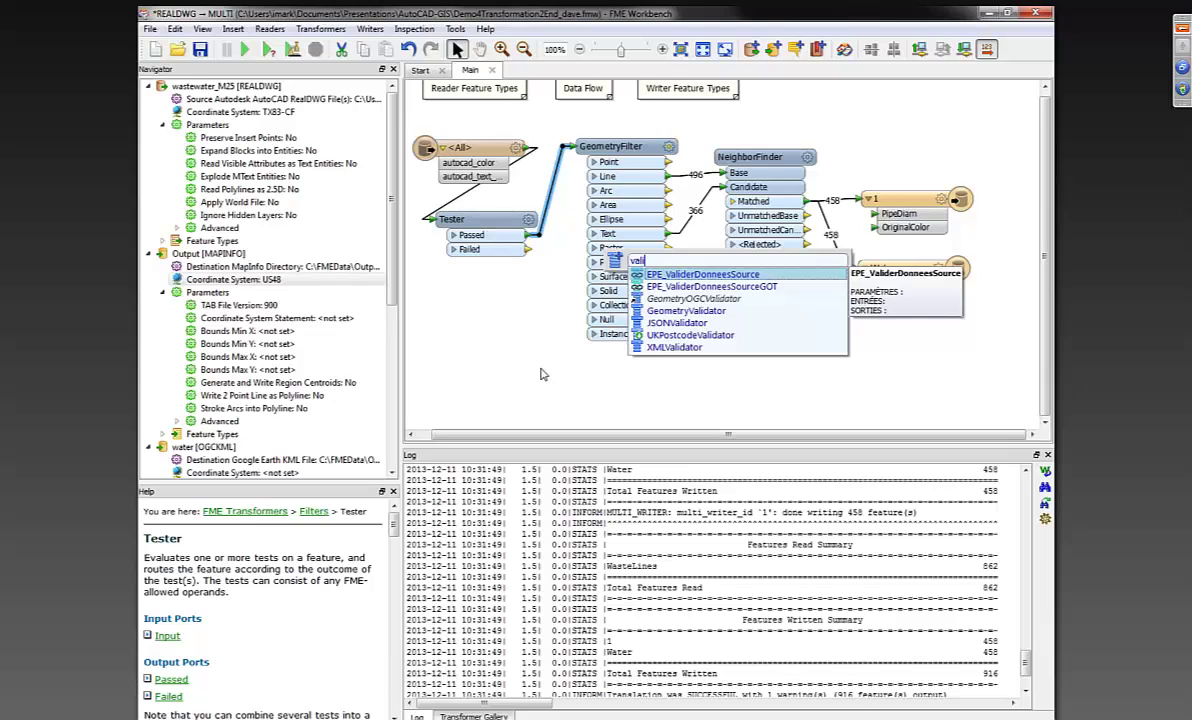
pyautogui.write('da')
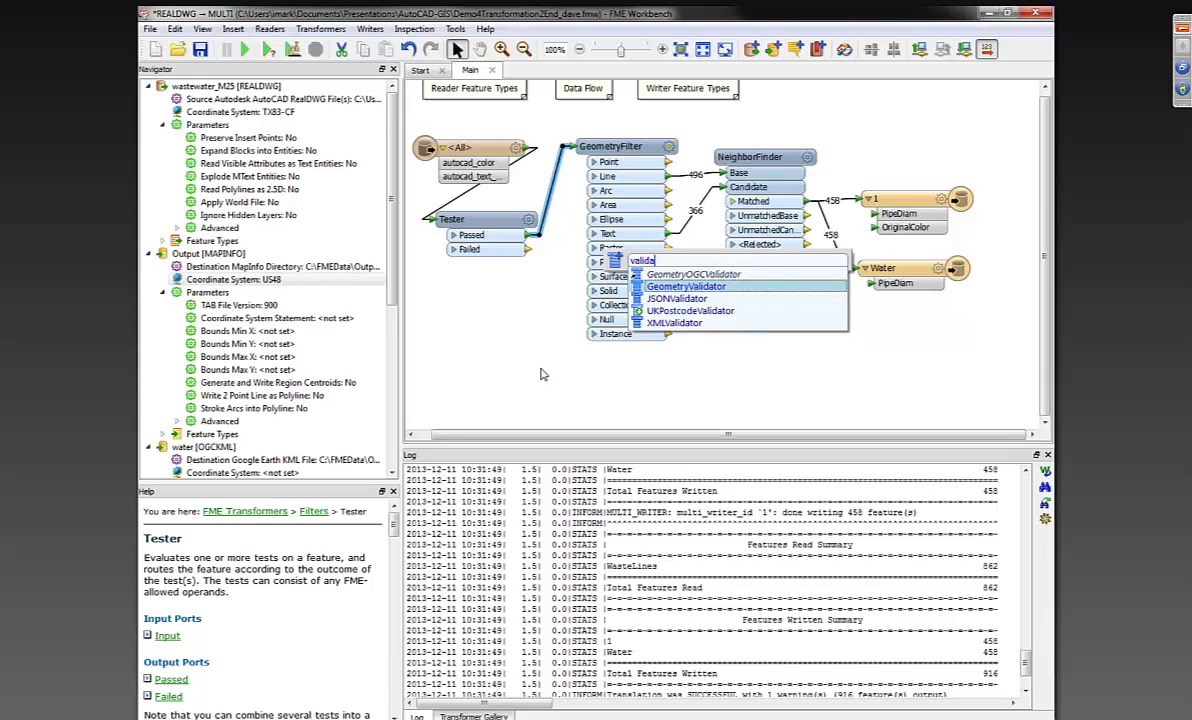
pyautogui.press('Return')
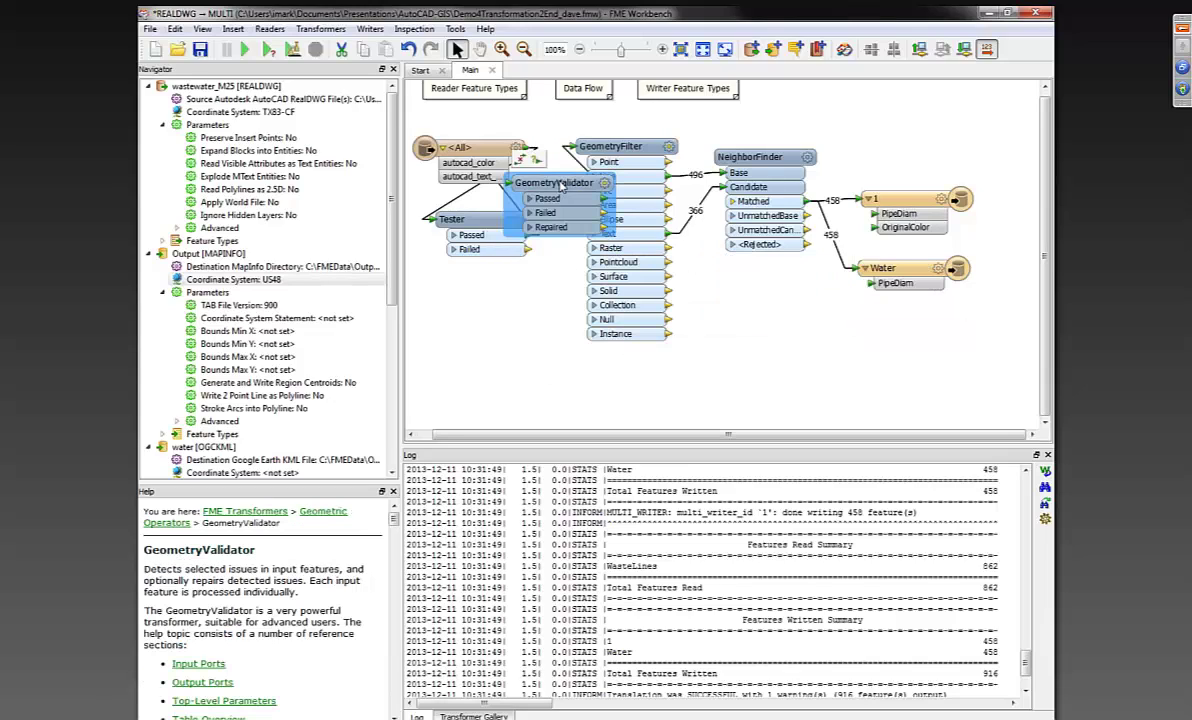
pyautogui.moveTo(561, 186); pyautogui.dragTo(510, 230)
pyautogui.click(480, 228)
pyautogui.press('Delete')
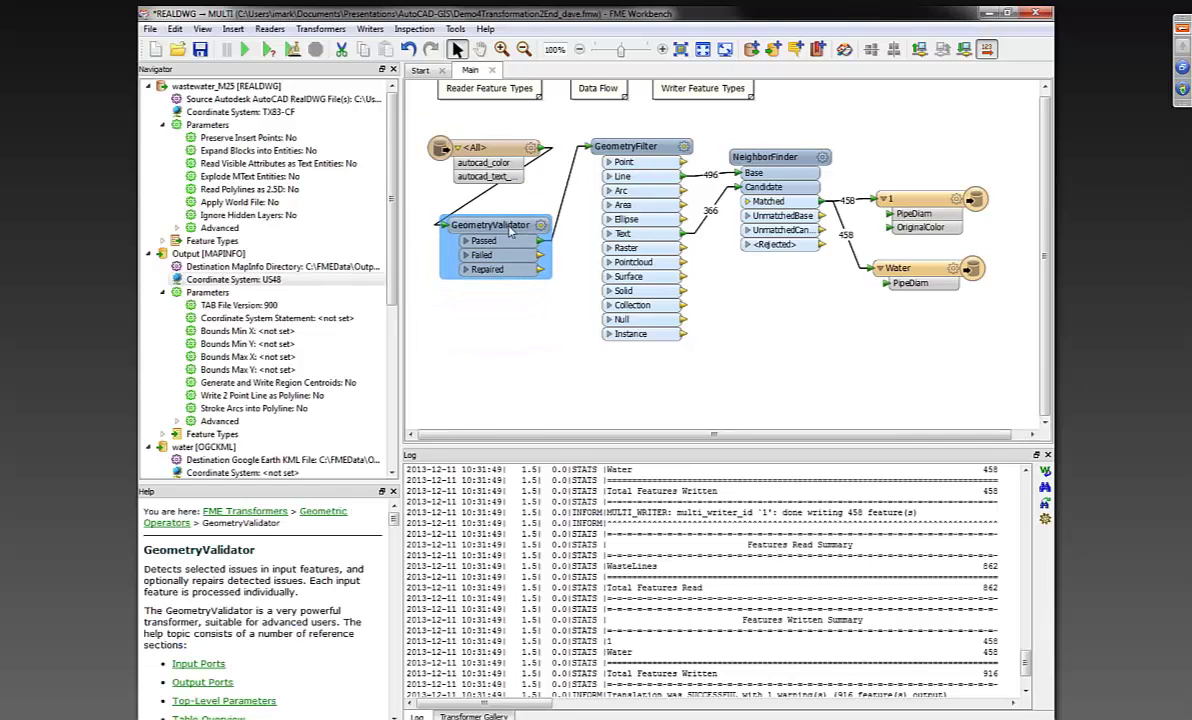
# Step: Set the GeometryValidator to detect all issues, and check its Attempt Repair setting
pyautogui.click(541, 226)
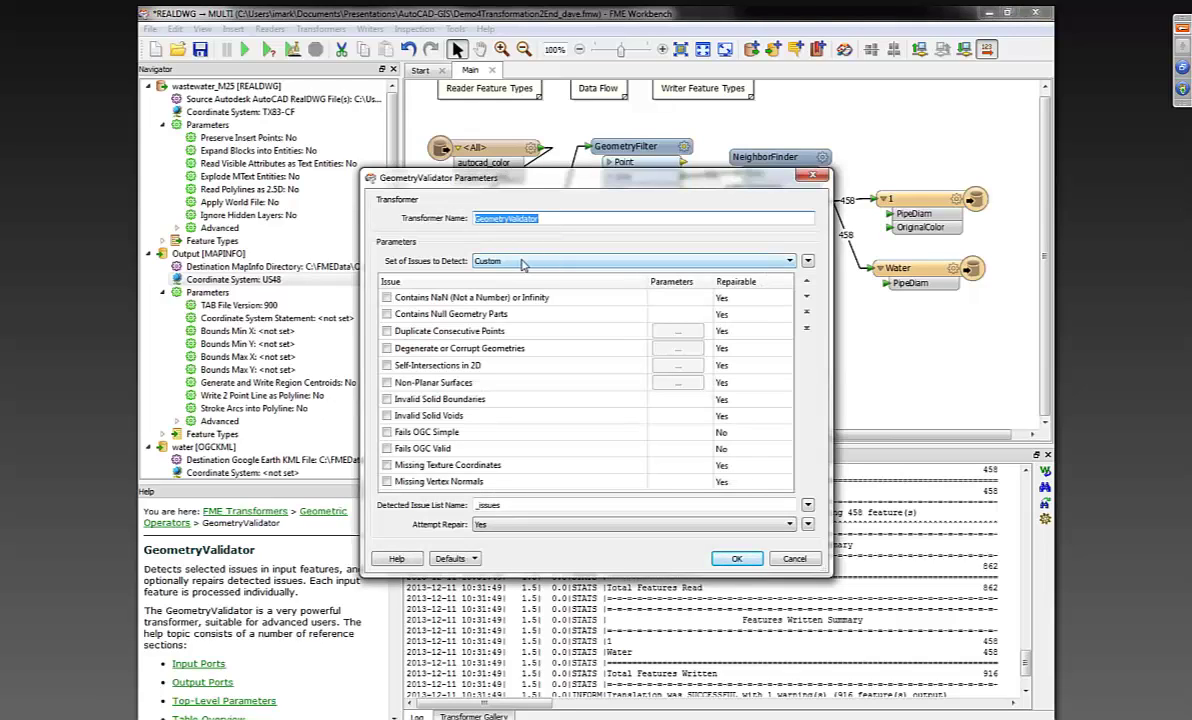
pyautogui.click(387, 366)
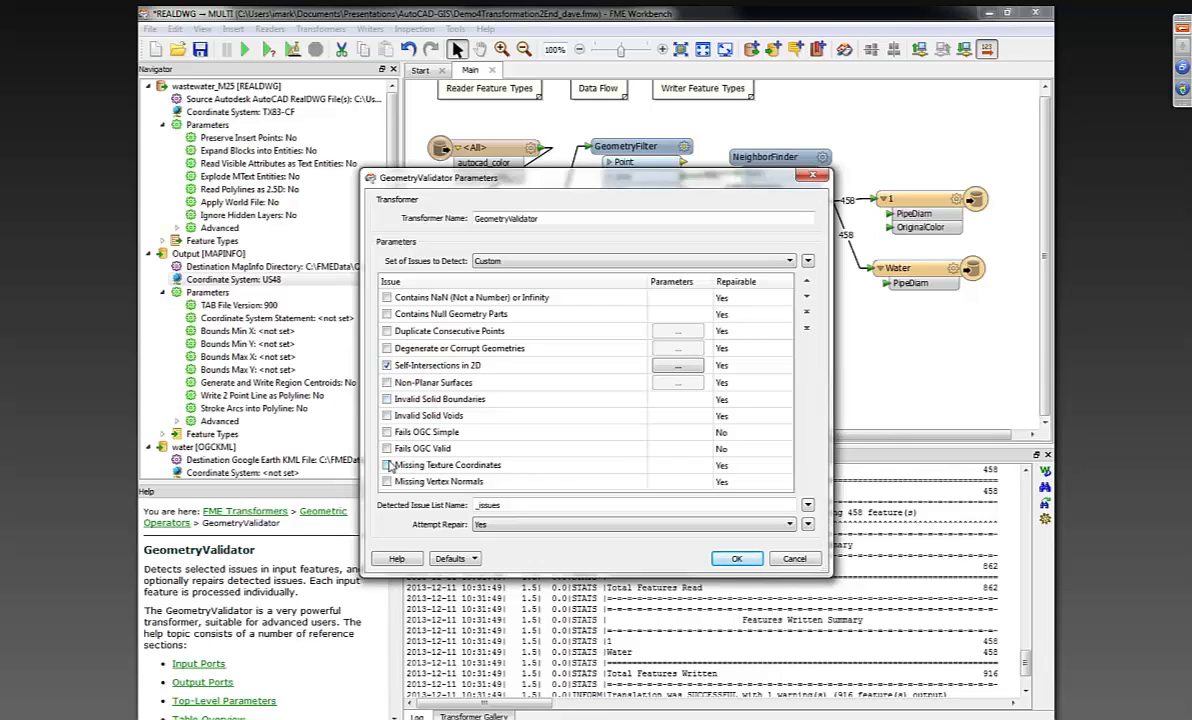
pyautogui.click(387, 297)
pyautogui.click(387, 314)
pyautogui.click(475, 260)
pyautogui.click(470, 250)
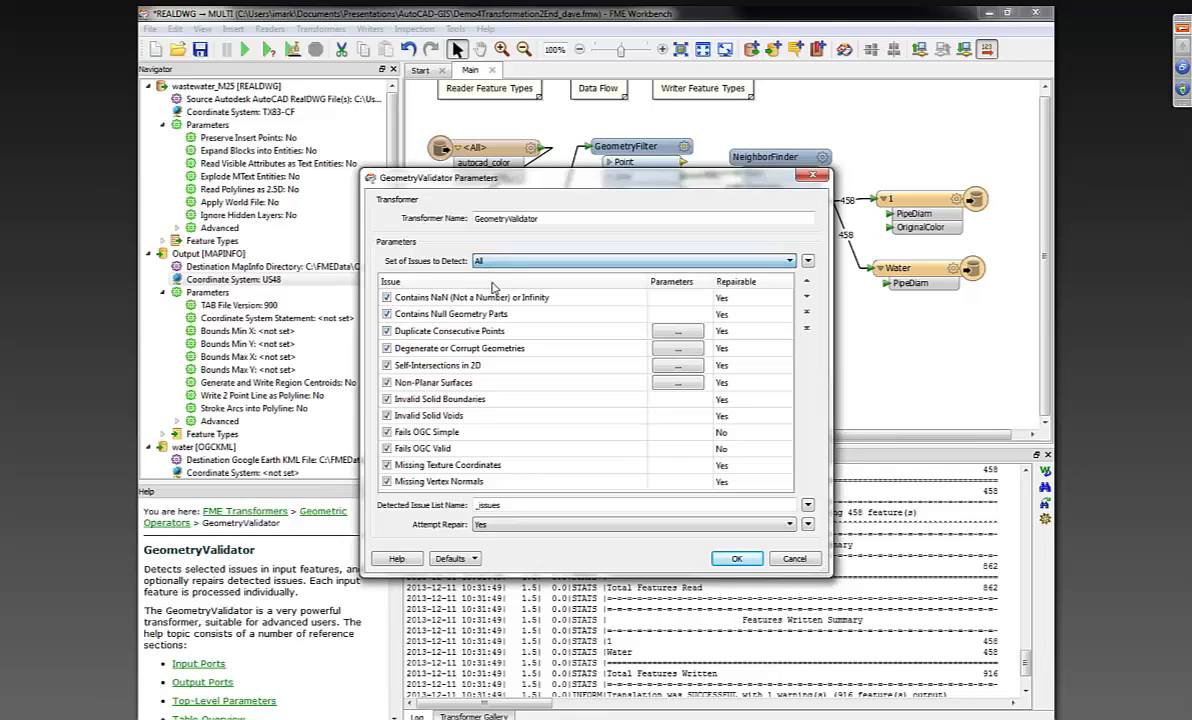
pyautogui.click(737, 558)
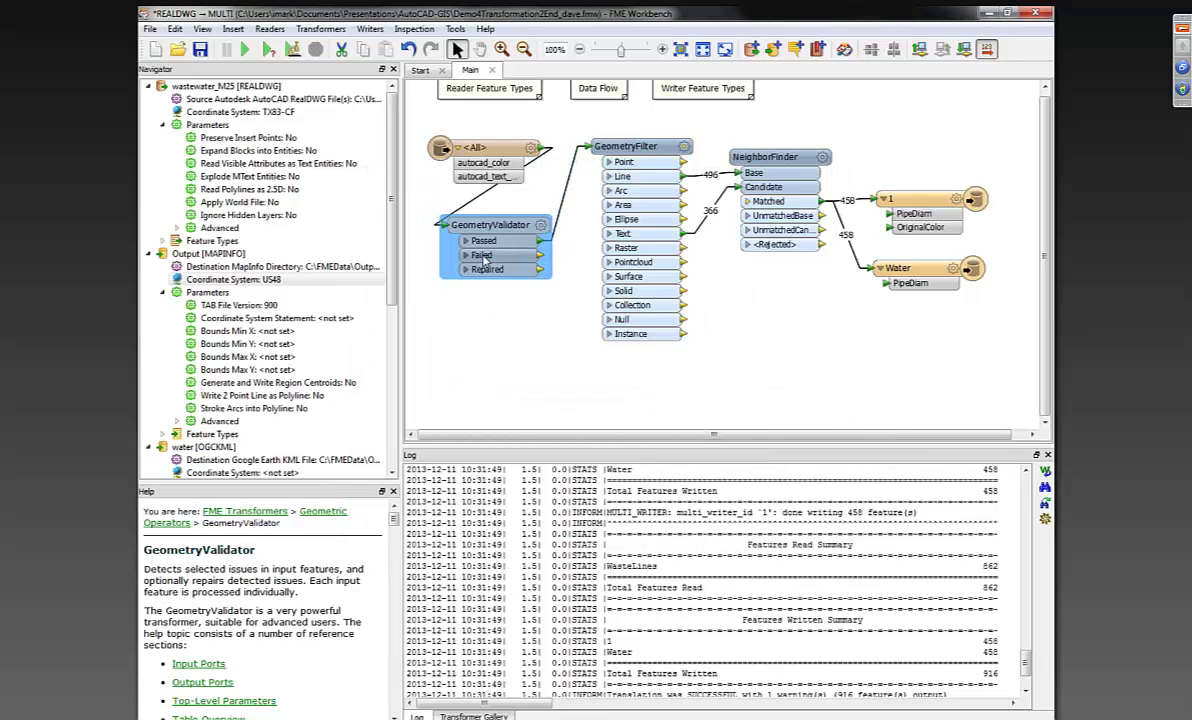
pyautogui.click(541, 227)
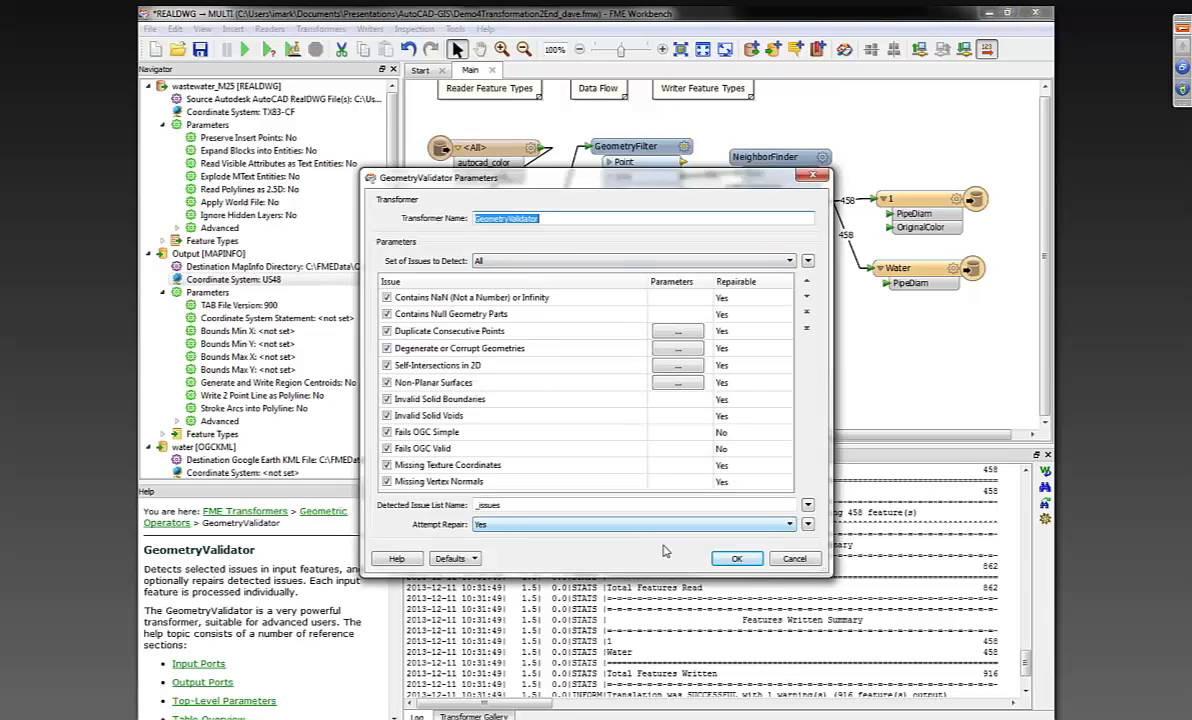
pyautogui.click(736, 562)
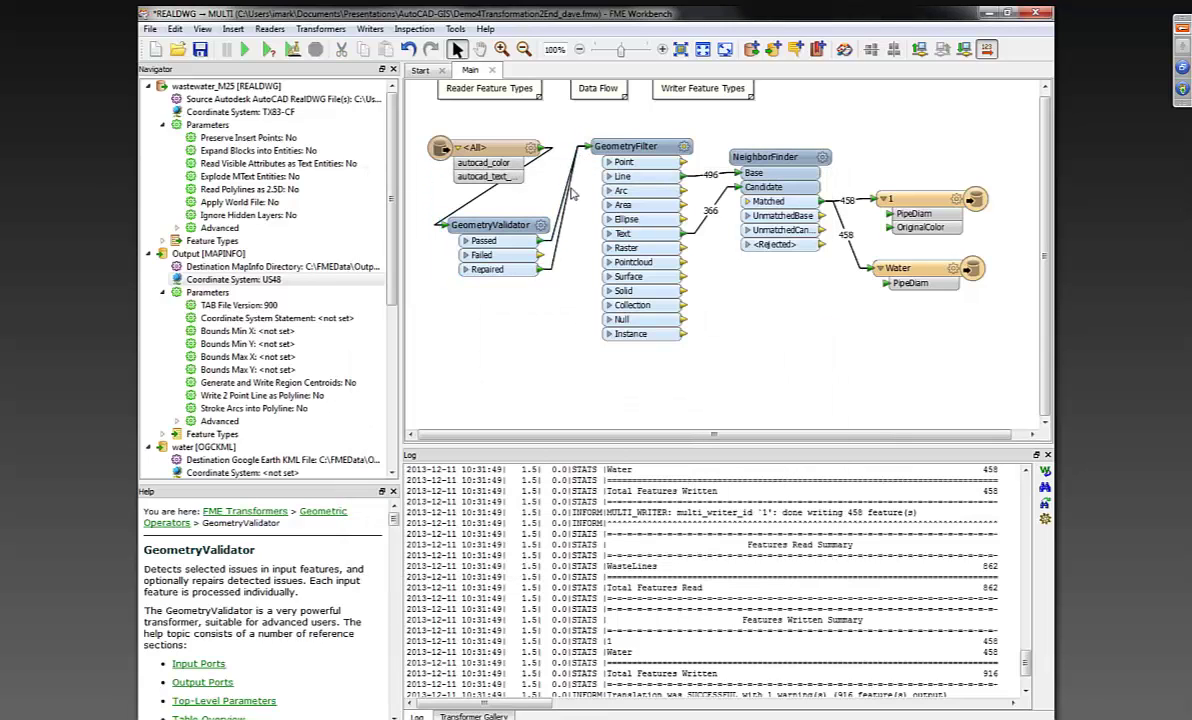
# Step: Route the GeometryValidator's Repaired output to GeometryFilter and its Failed output to a Logger below, running the translation to test them
pyautogui.rightClick(496, 258)
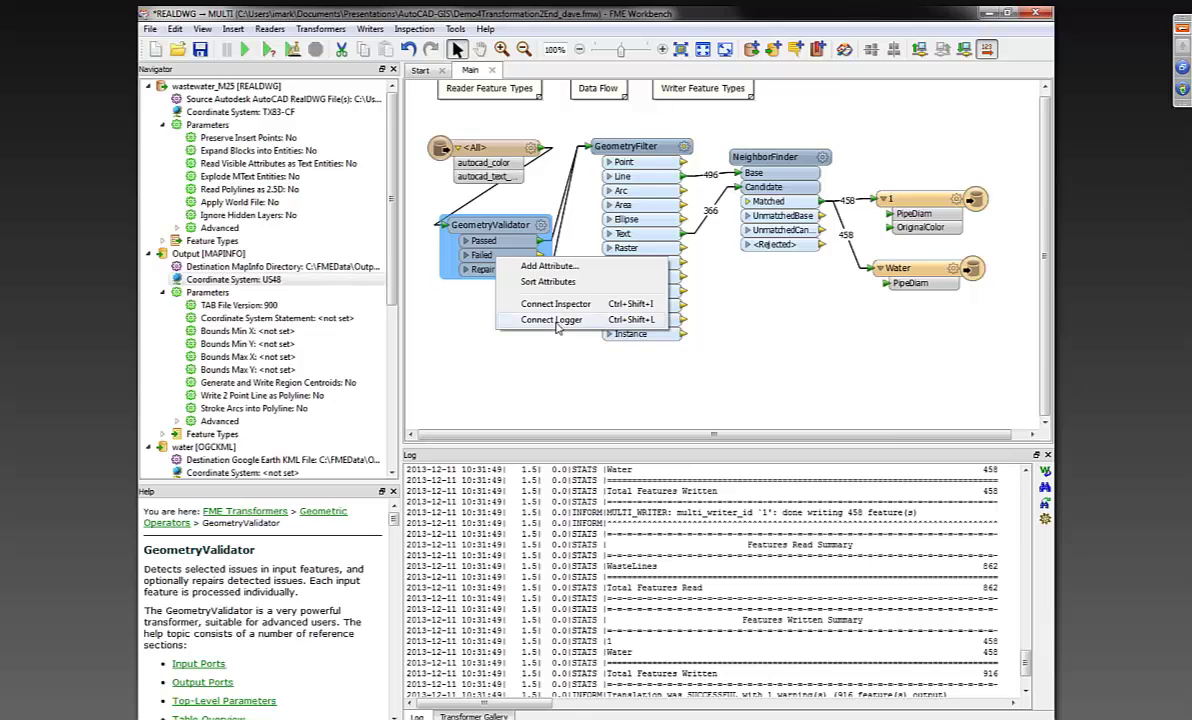
pyautogui.click(524, 319)
pyautogui.moveTo(616, 368); pyautogui.dragTo(645, 399)
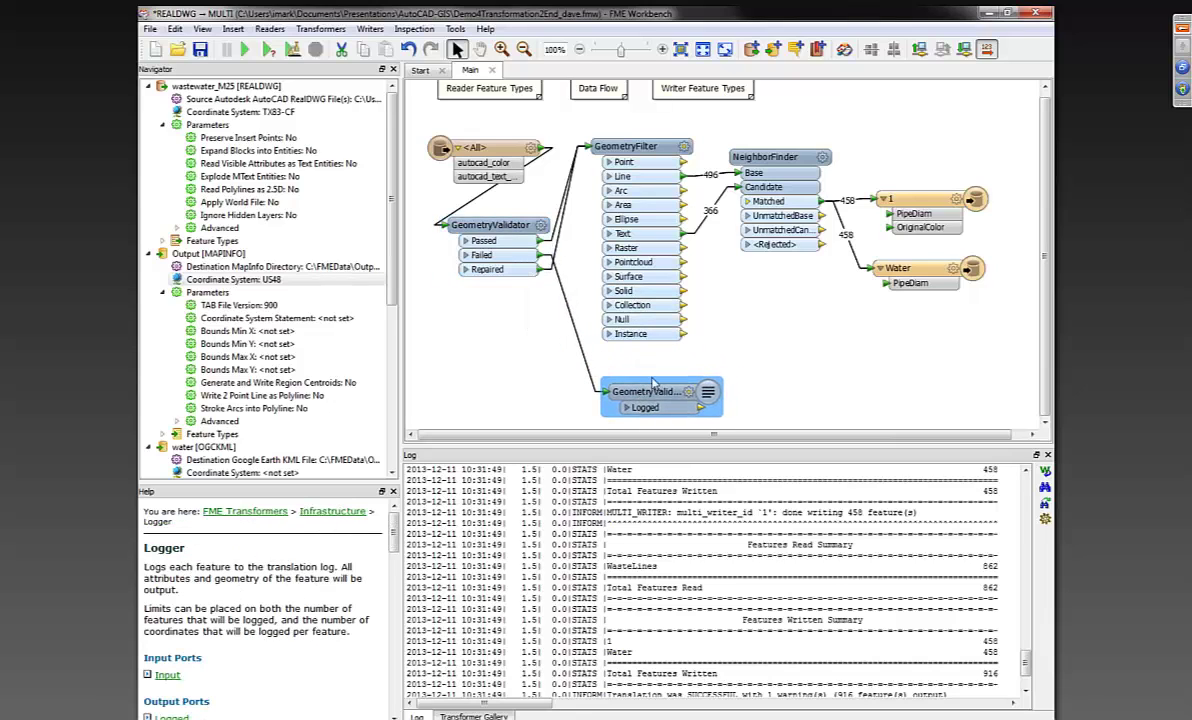
pyautogui.click(753, 362)
pyautogui.press('F5')
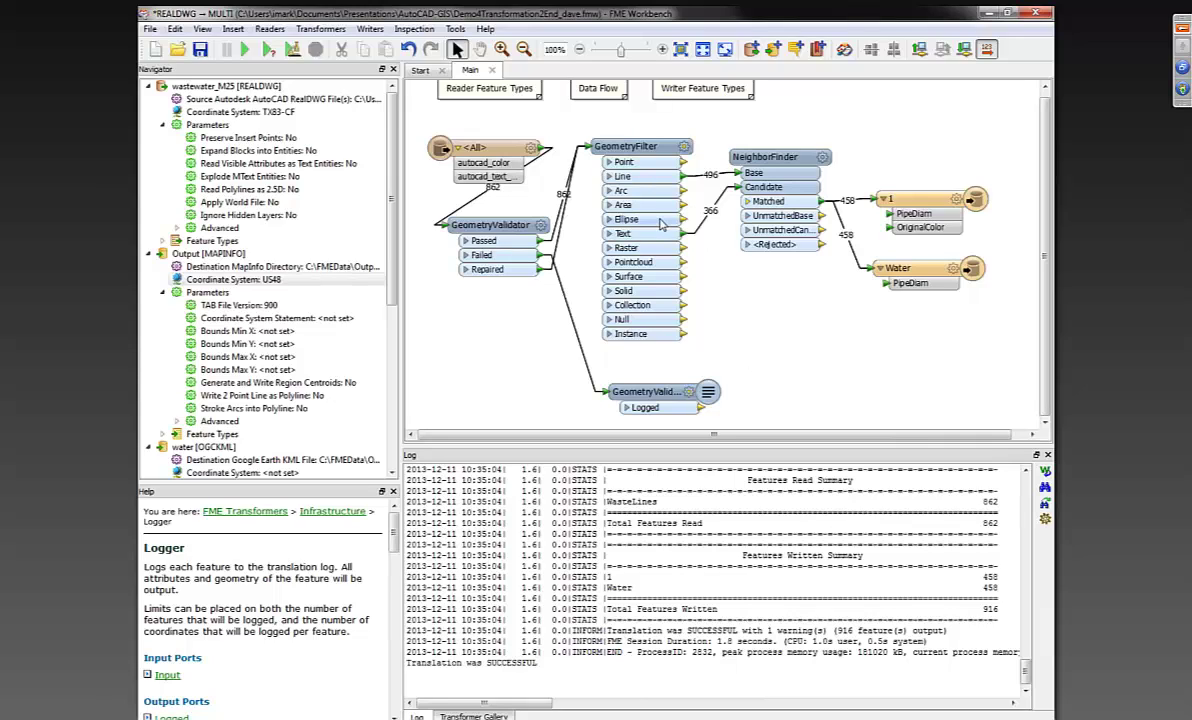
# Step: Duplicate the Water writer feature type beneath GeometryValidator and reroute the Failed output from the Logger to the copy
pyautogui.click(572, 318)
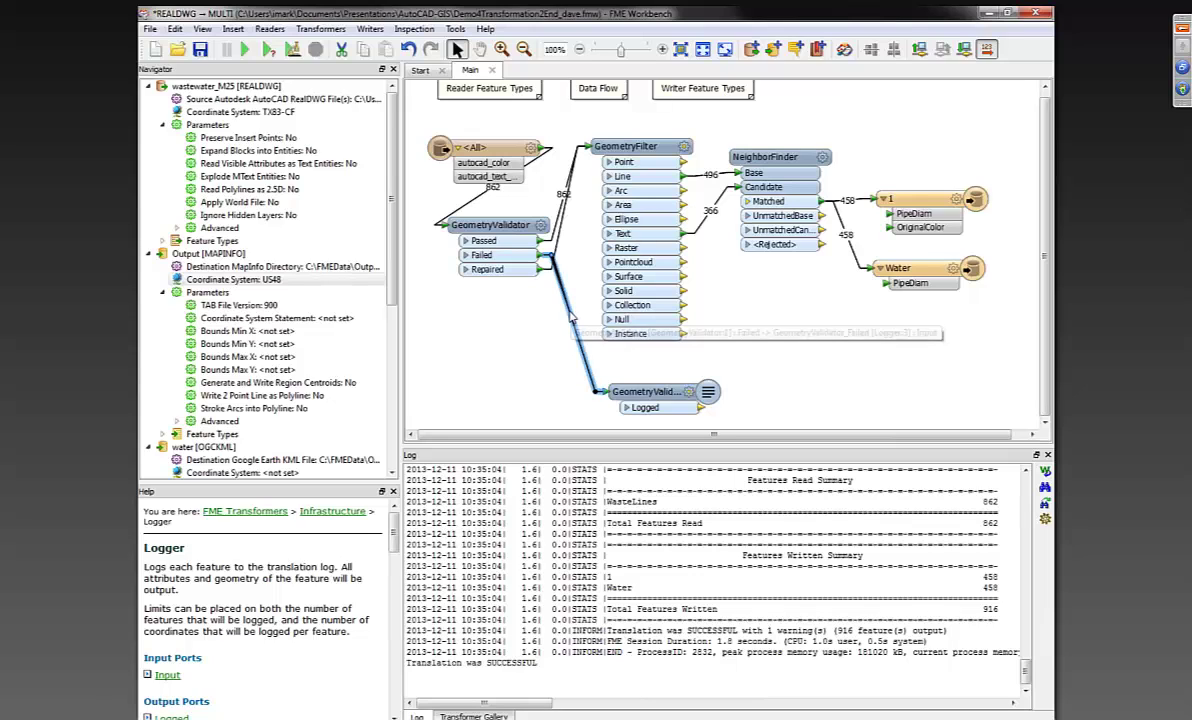
pyautogui.click(913, 266)
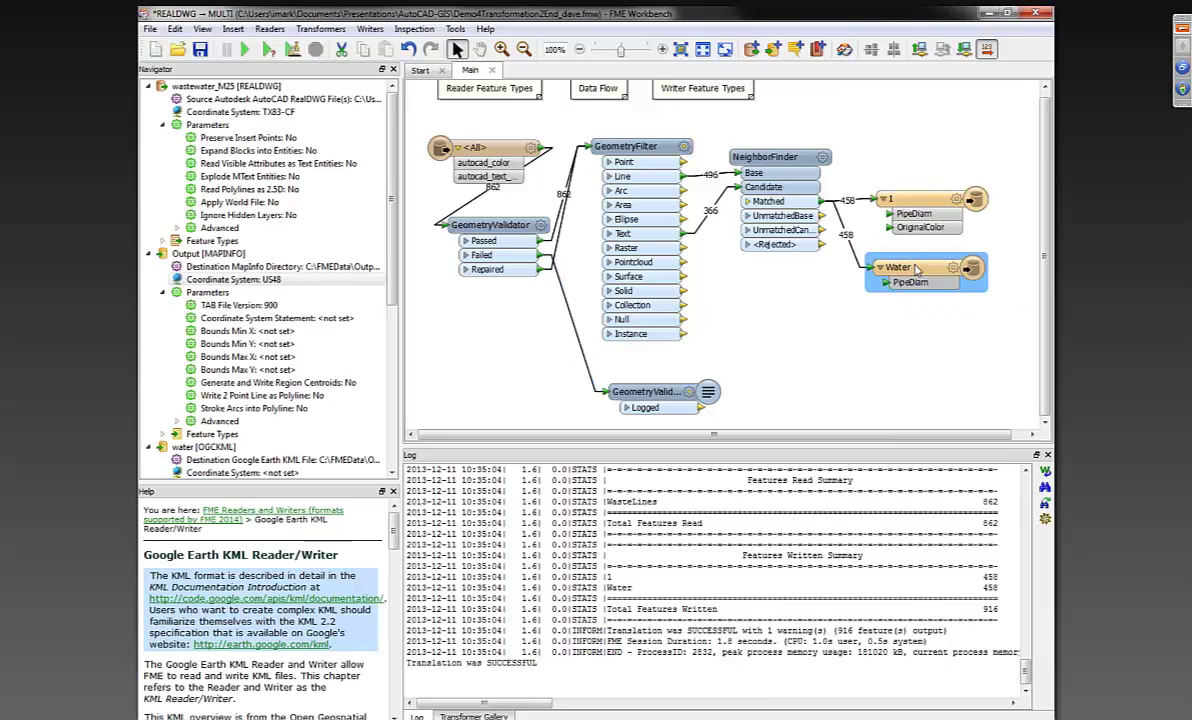
pyautogui.moveTo(913, 266); pyautogui.dragTo(485, 377)
pyautogui.click(541, 262)
pyautogui.moveTo(541, 262); pyautogui.dragTo(463, 385)
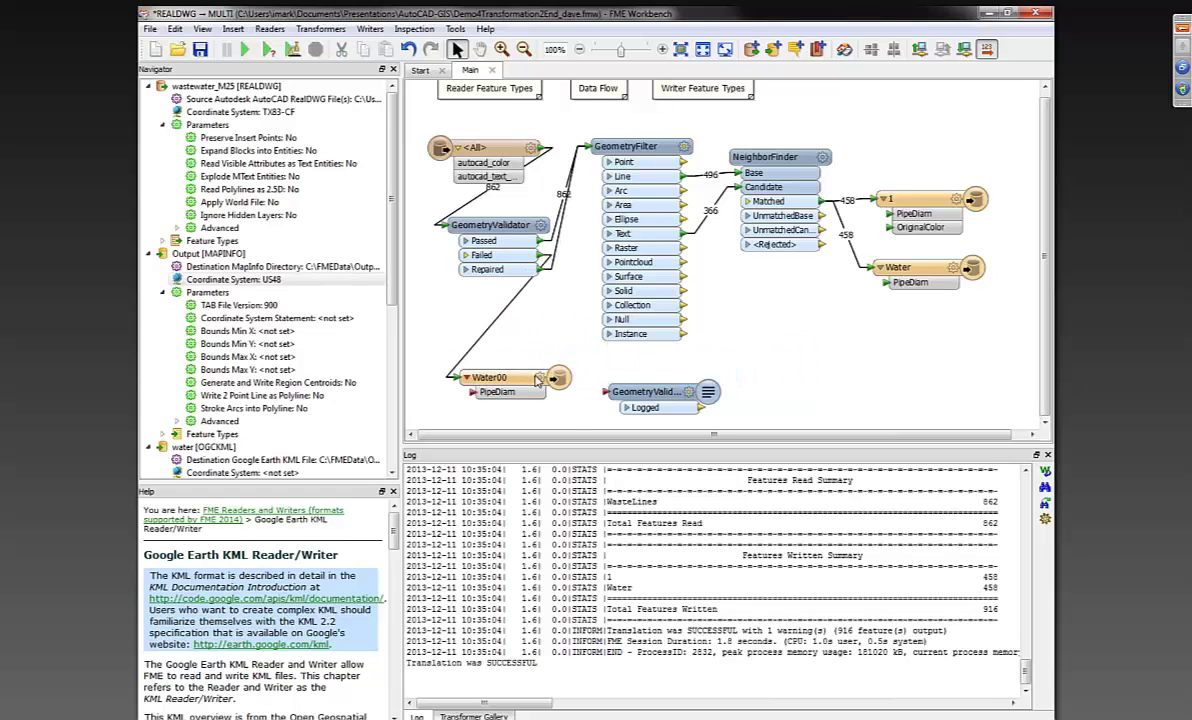
# Step: Rename the Water copy under GeometryValidator to BadData and move it up closer to the transformer
pyautogui.doubleClick(497, 377)
pyautogui.write('BadData')
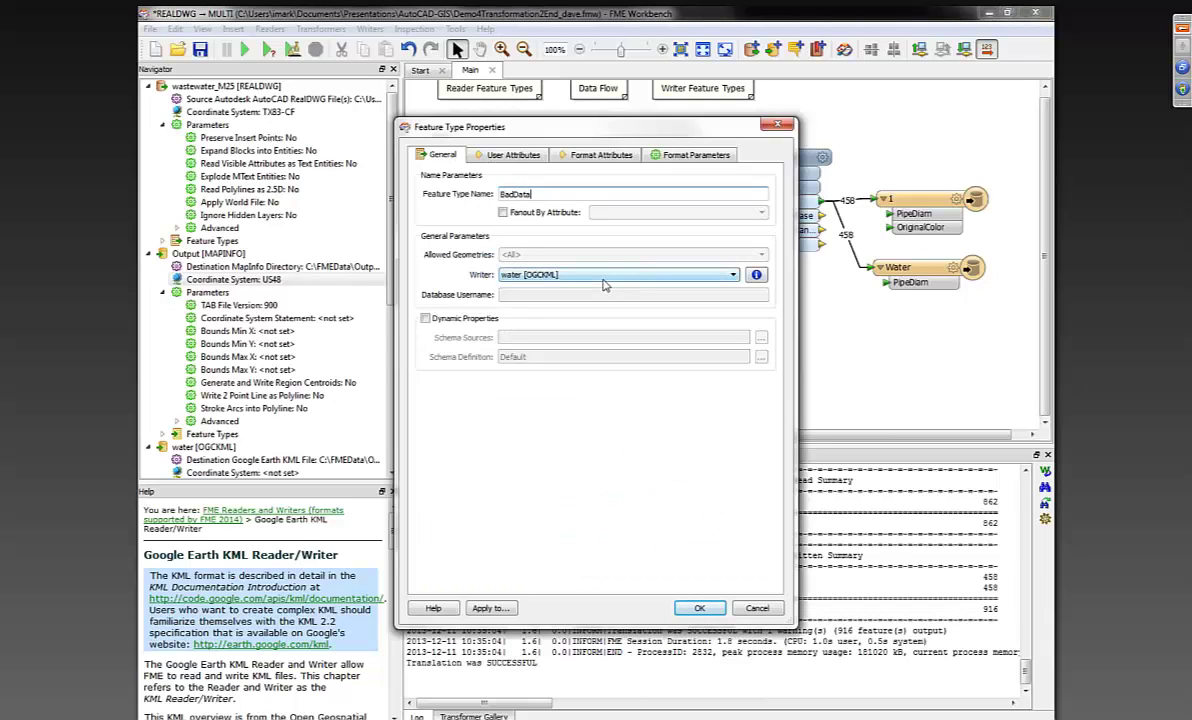
pyautogui.press('Return')
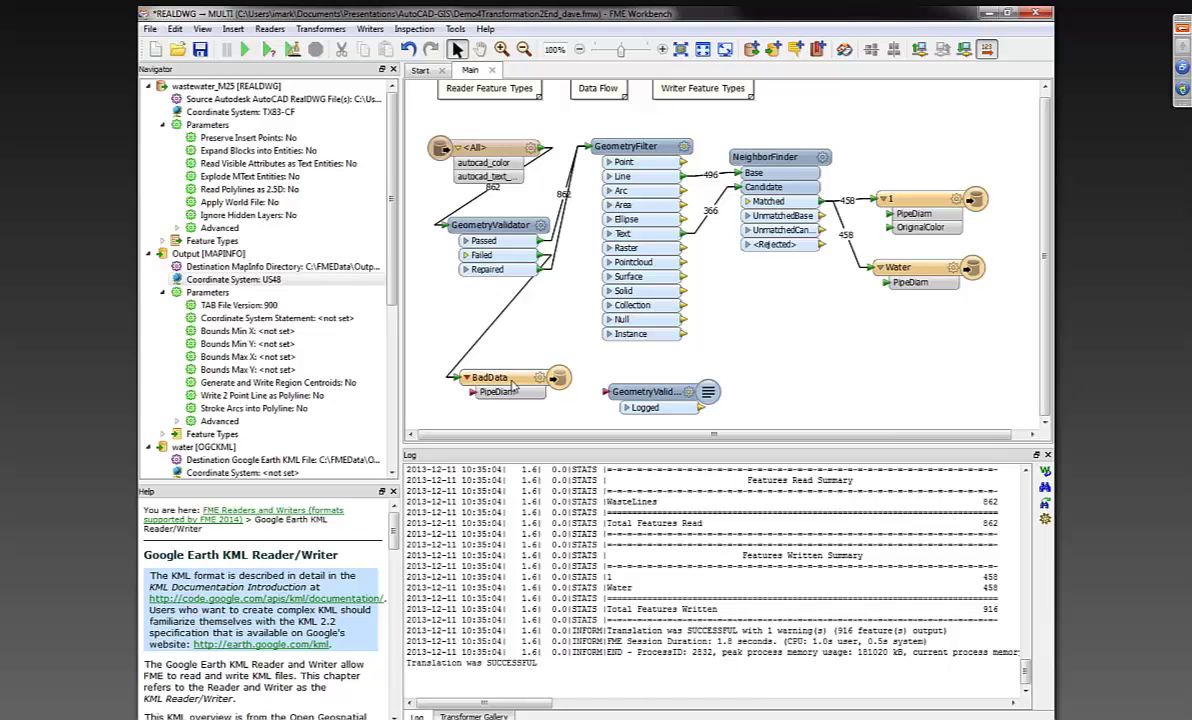
pyautogui.moveTo(512, 387); pyautogui.dragTo(510, 340)
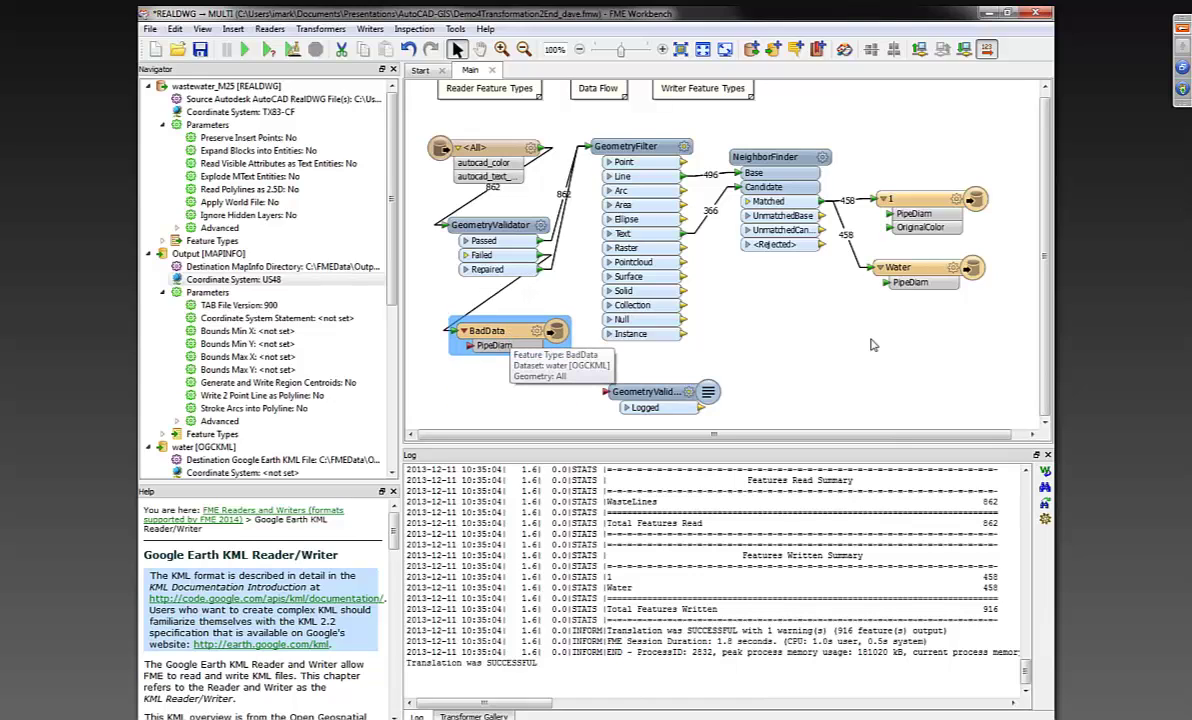
# Step: Place a second copy of the Water feature type below the original and connect NeighborFinder's UnmatchedBase output to it
pyautogui.click(905, 267)
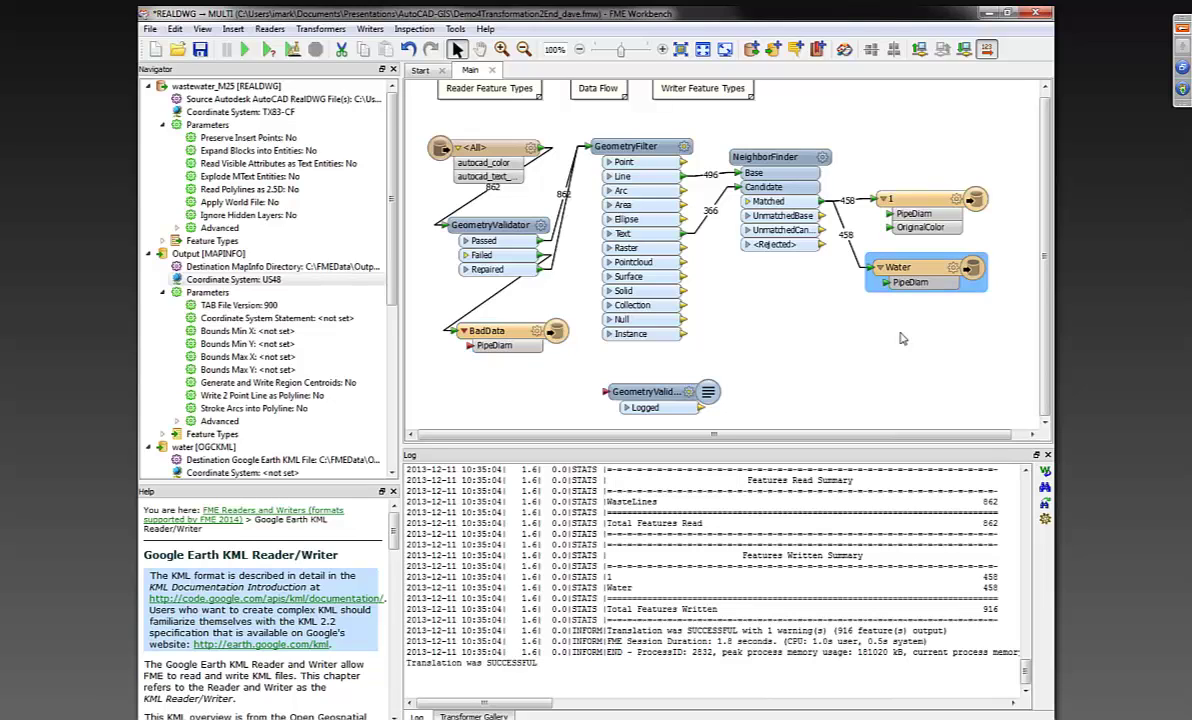
pyautogui.hotkey('ctrl', 'c')
pyautogui.hotkey('ctrl', 'v')
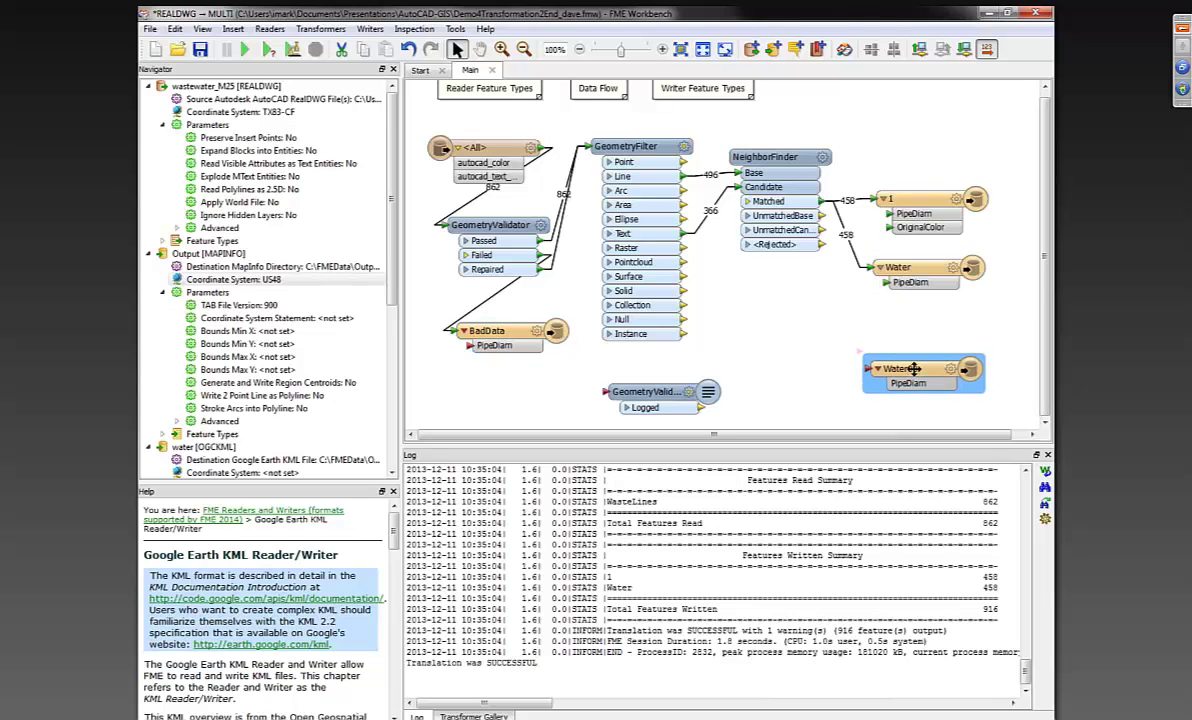
pyautogui.click(822, 217)
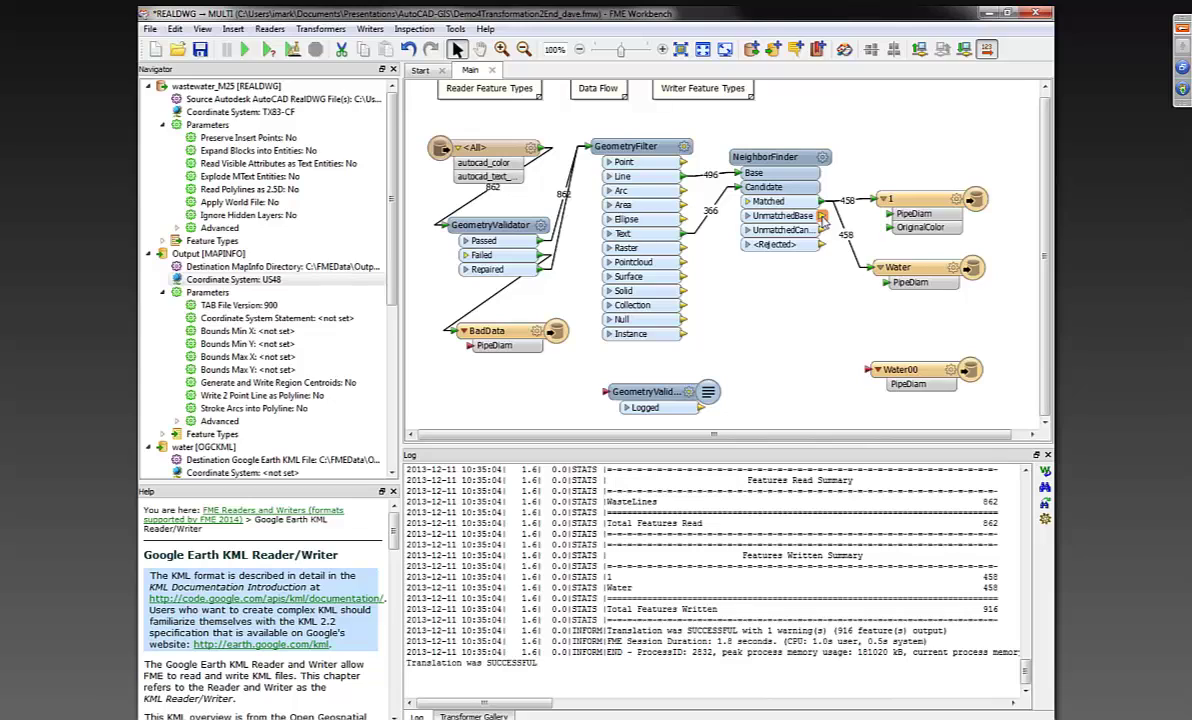
pyautogui.moveTo(822, 219)
pyautogui.mouseDown()
pyautogui.moveTo(805, 352)
pyautogui.moveTo(948, 372)
pyautogui.mouseUp()
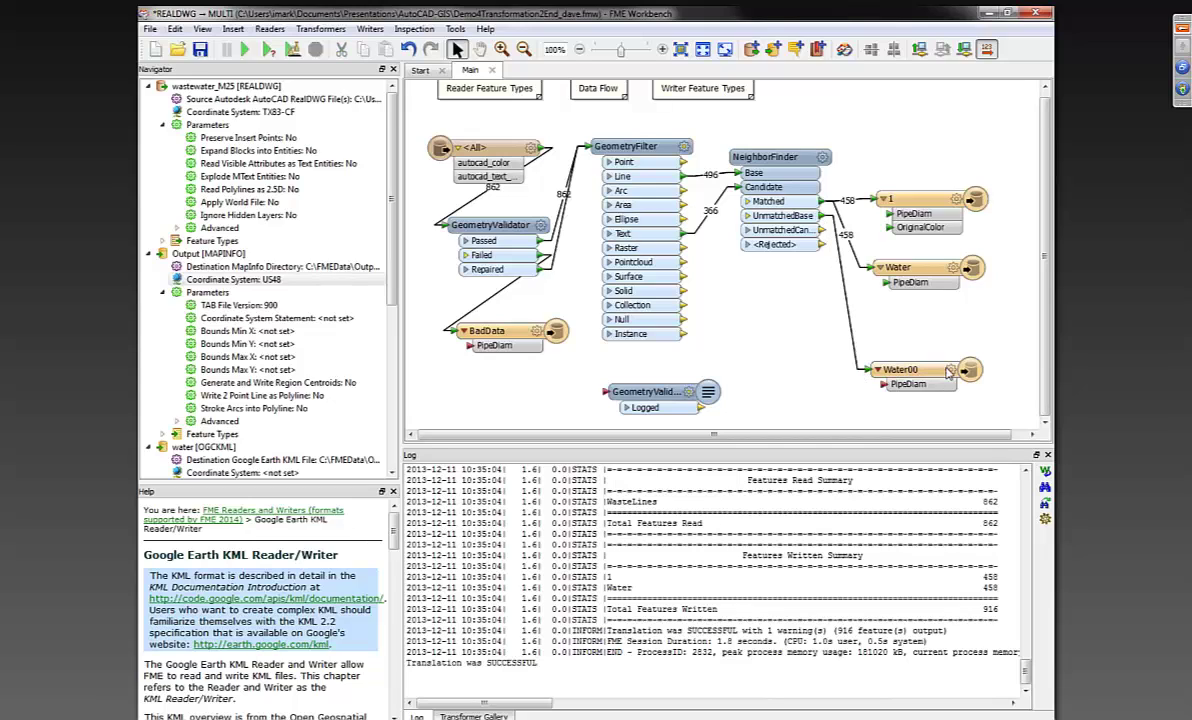
# Step: Rename the Water copy fed by UnmatchedBase to UnmatchedPipe
pyautogui.click(952, 369)
pyautogui.write('UnmatchedPipe')
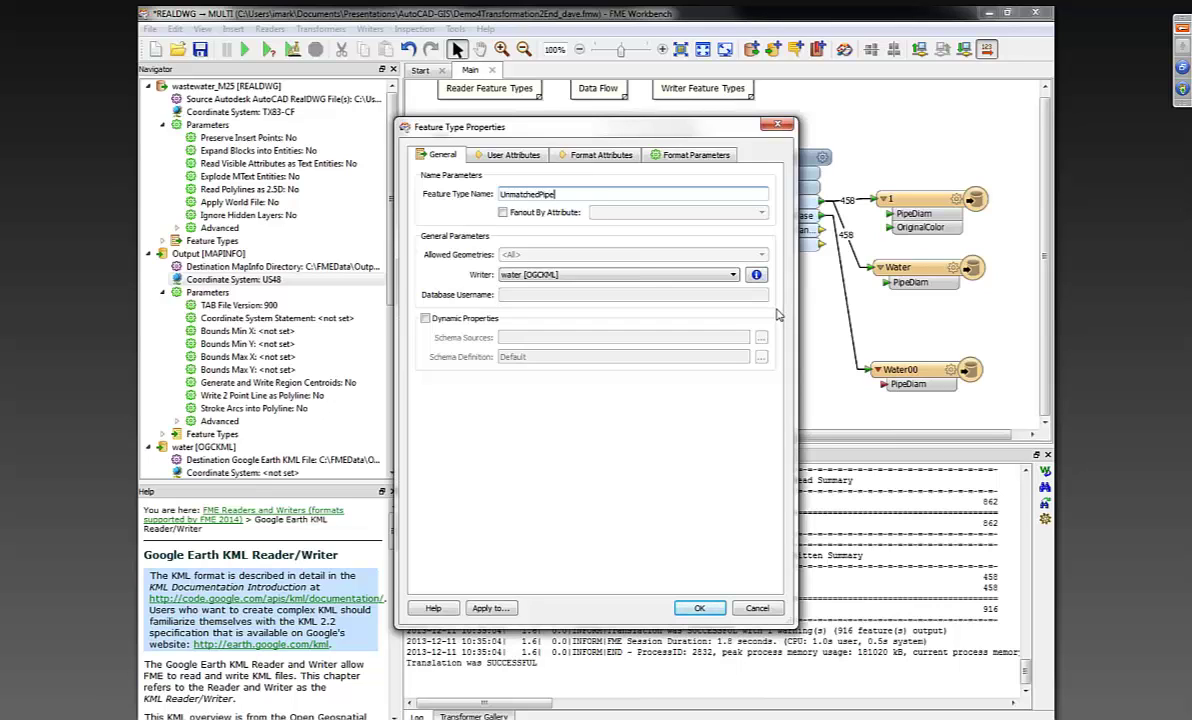
pyautogui.press('Return')
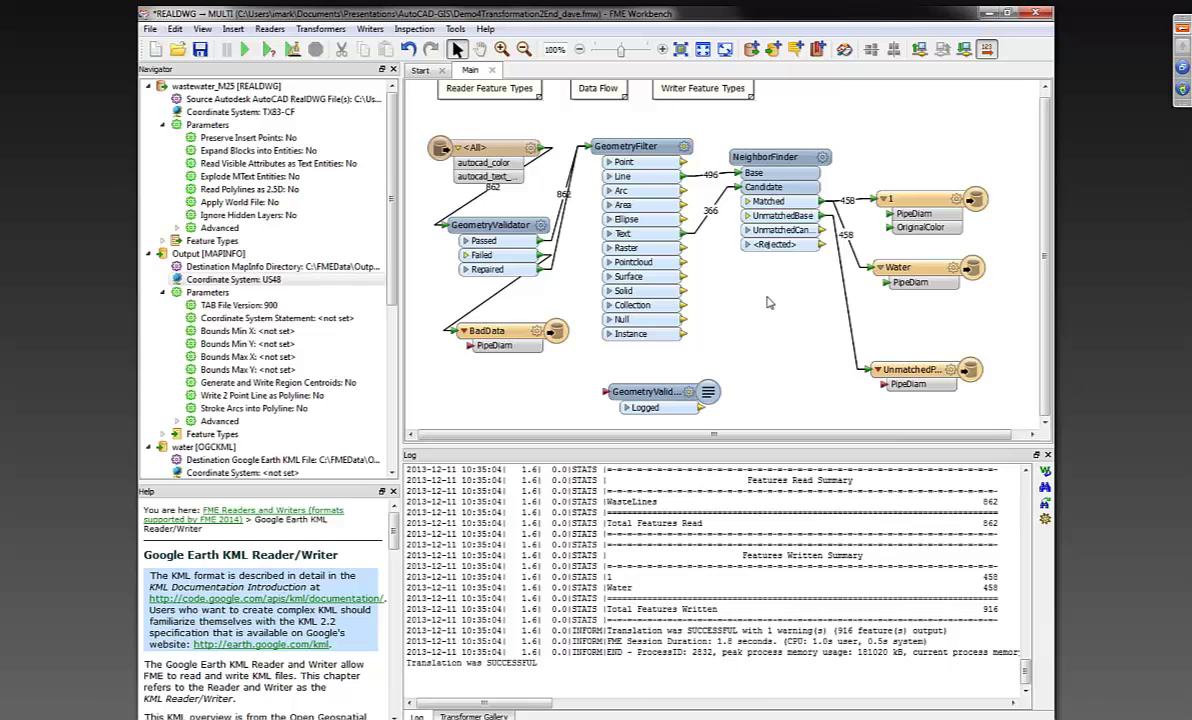
# Step: Run the translation and inspect the UnmatchedPipe output
pyautogui.click(245, 49)
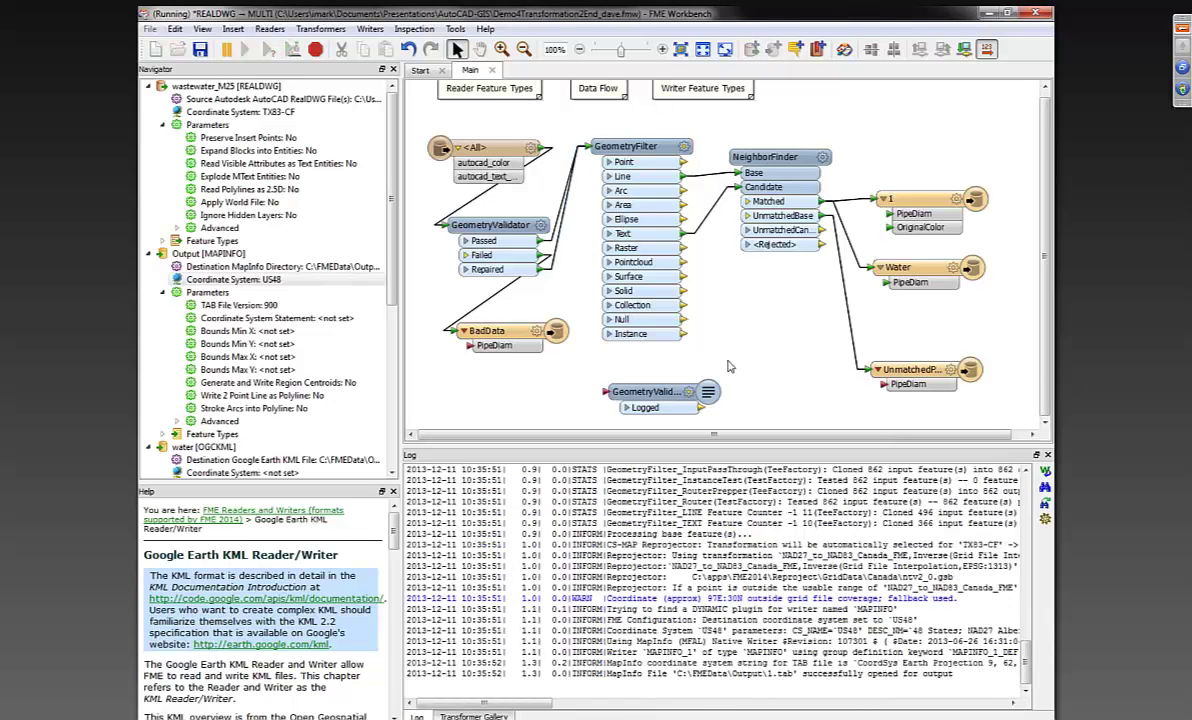
pyautogui.rightClick(905, 378)
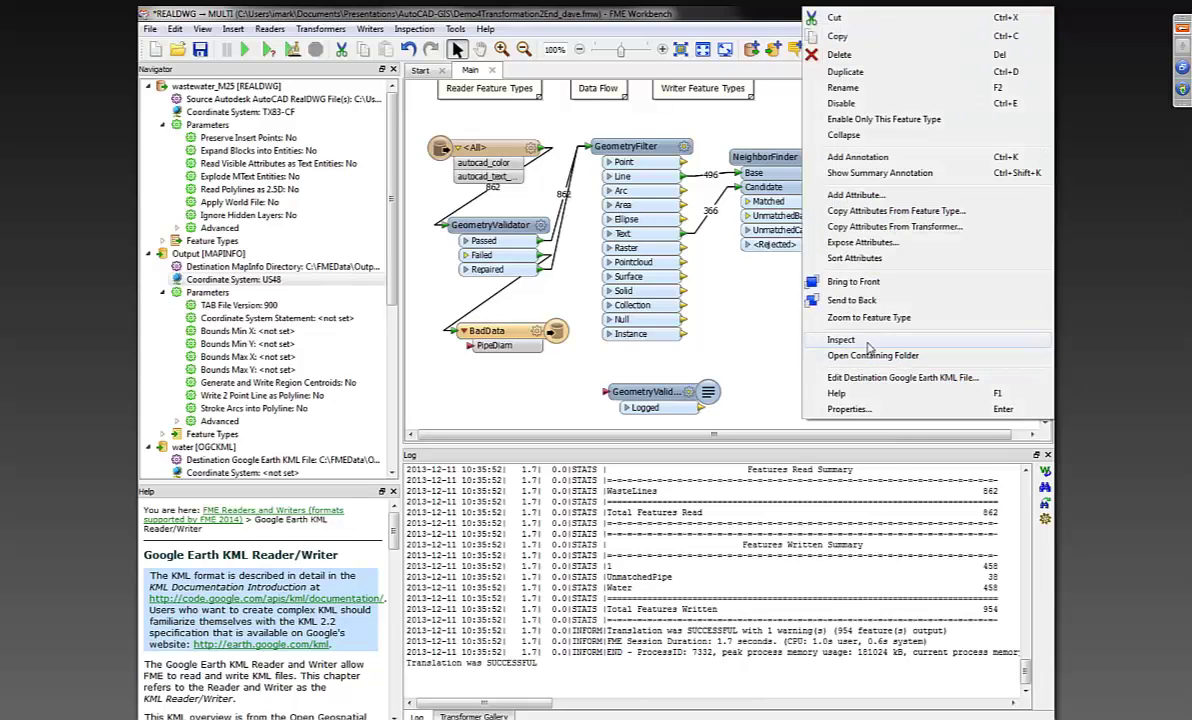
# Step: Open the water KML output in FME Data Inspector and hide everything except the UnmatchedPipe features
pyautogui.click(866, 345)
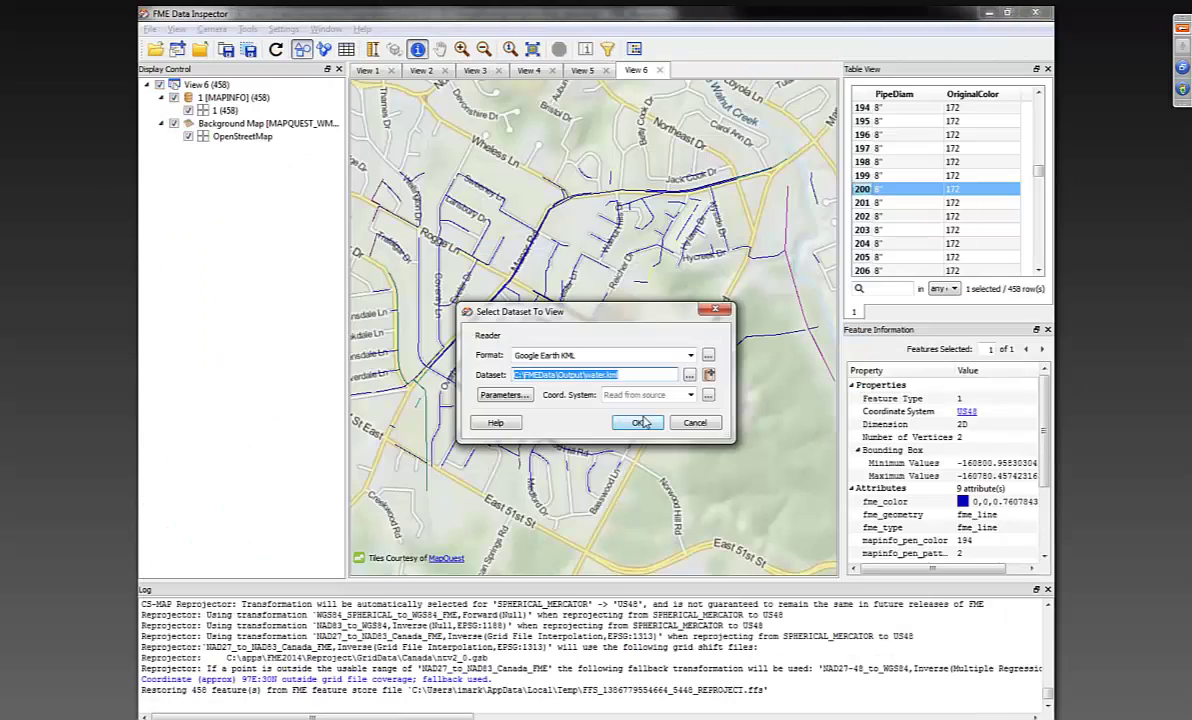
pyautogui.click(641, 424)
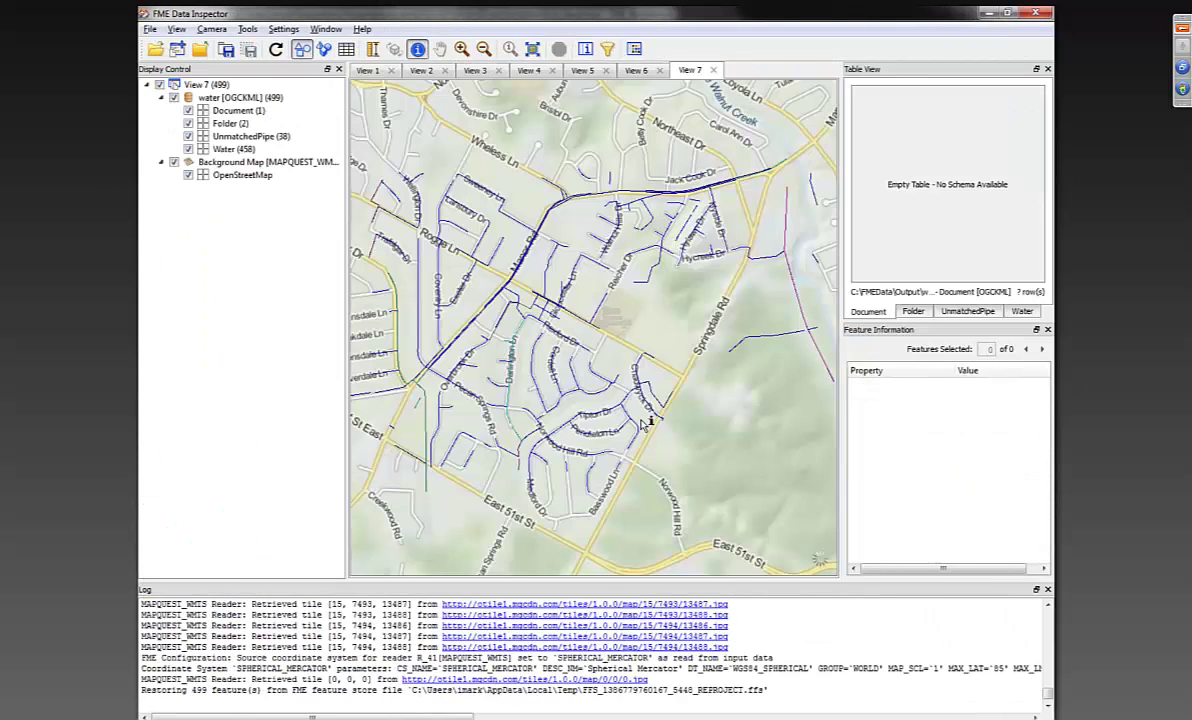
pyautogui.click(188, 111)
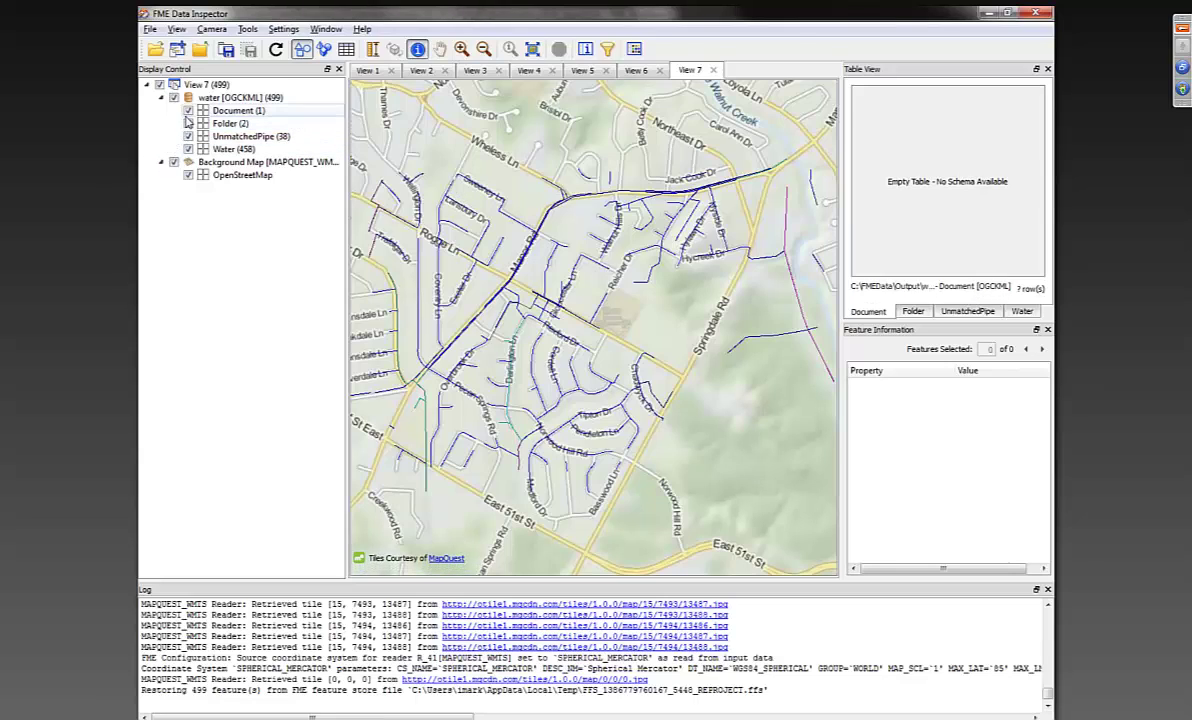
pyautogui.click(188, 124)
pyautogui.click(188, 149)
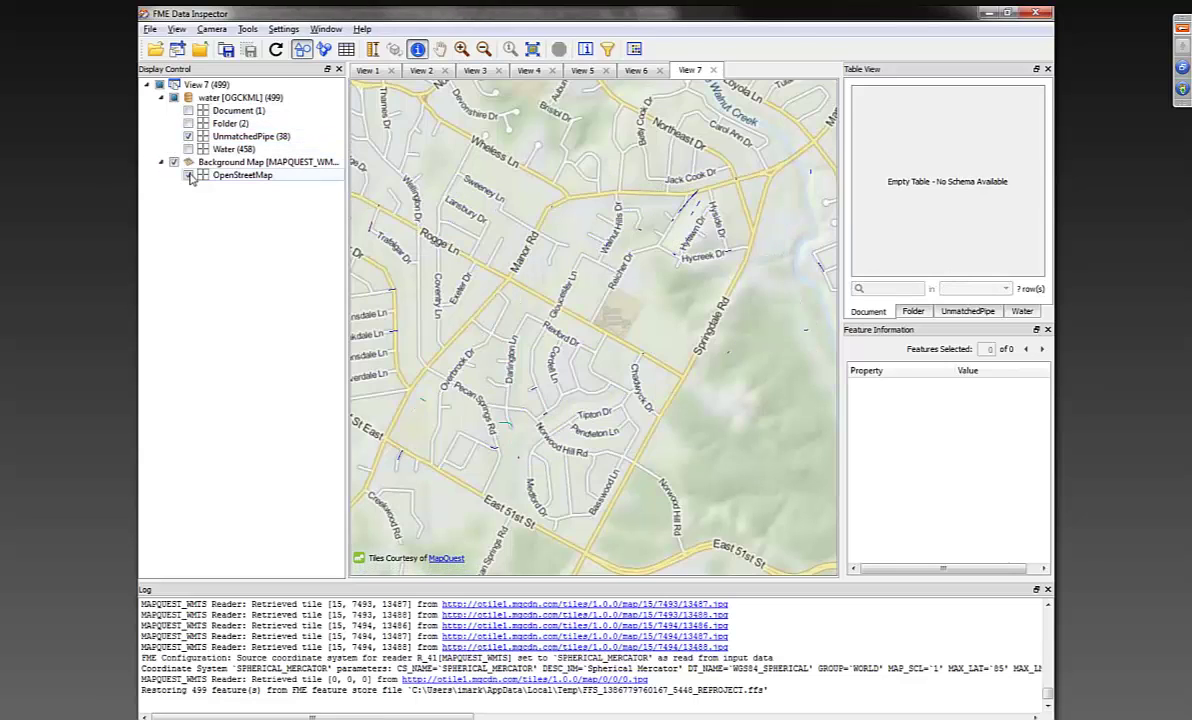
pyautogui.click(188, 175)
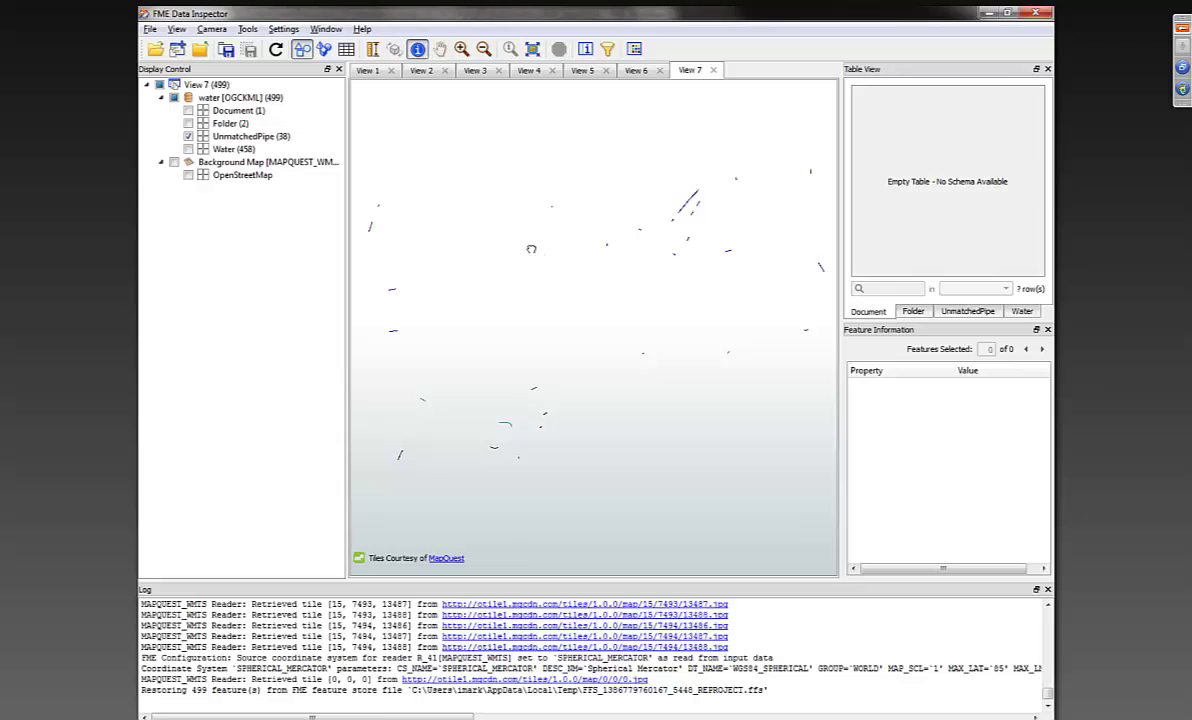
# Step: Query one of the parallel unmatched pipe lines and review the PipeDiam values in the UnmatchedPipe table
pyautogui.scroll(3, 745, 222)
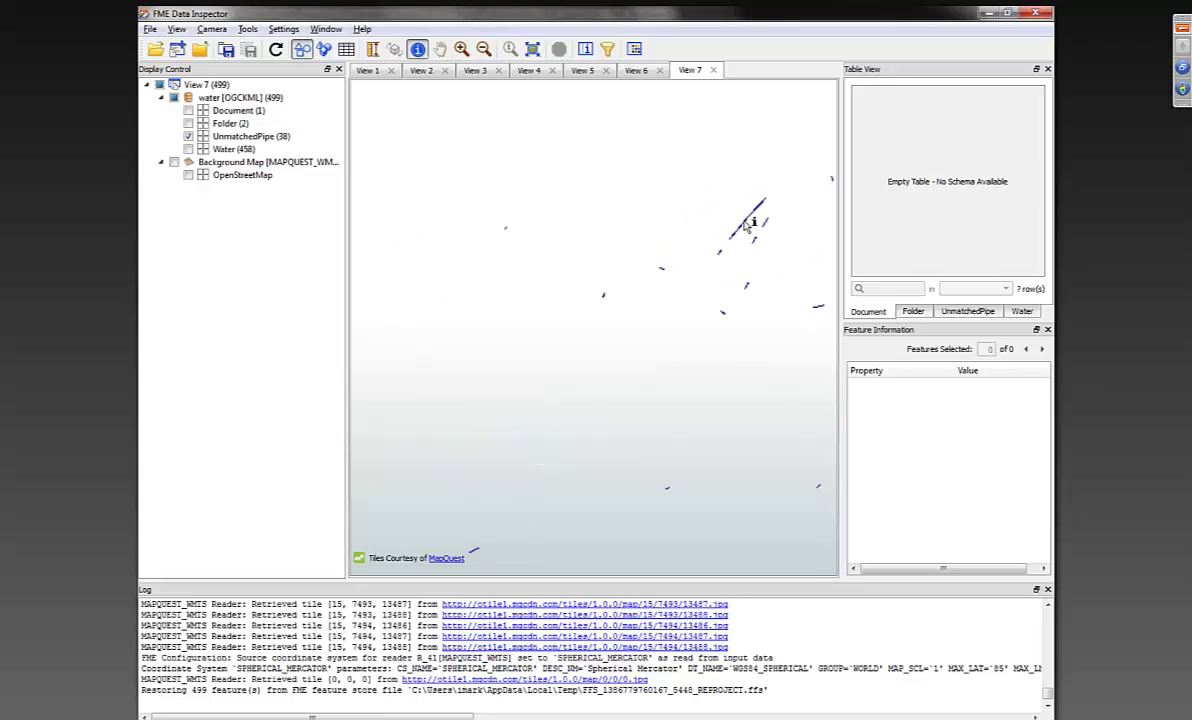
pyautogui.scroll(1, 745, 224)
pyautogui.click(746, 226)
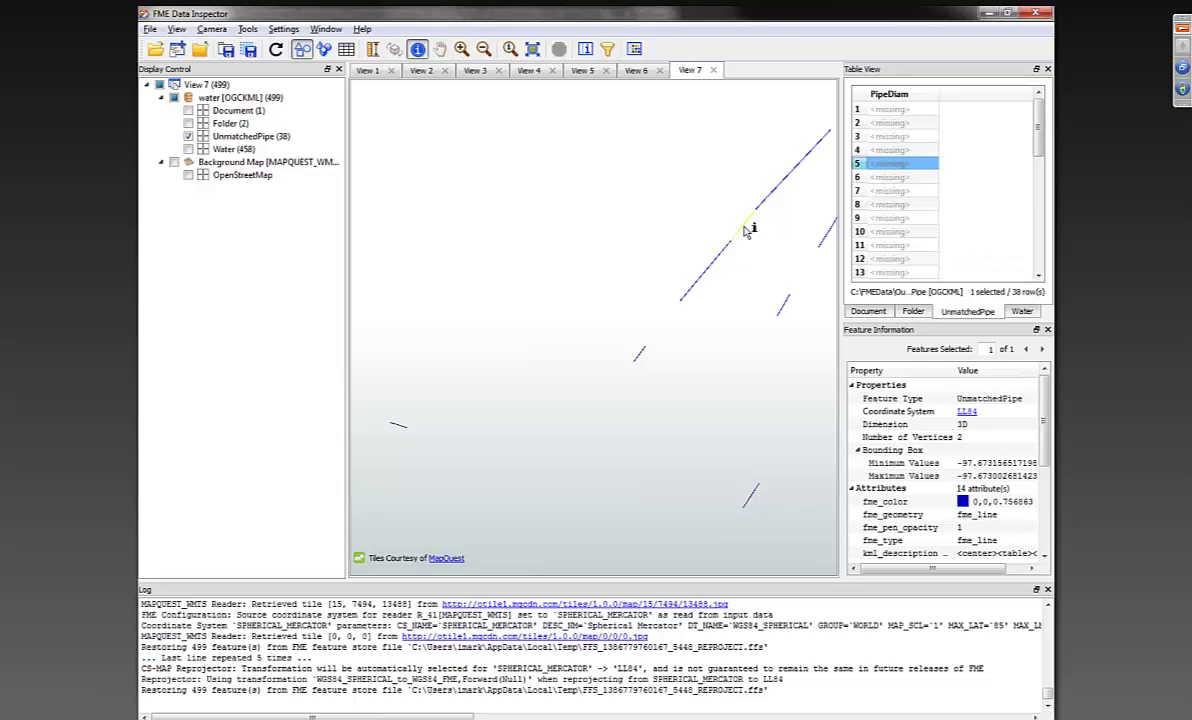
pyautogui.scroll(-3, 745, 228)
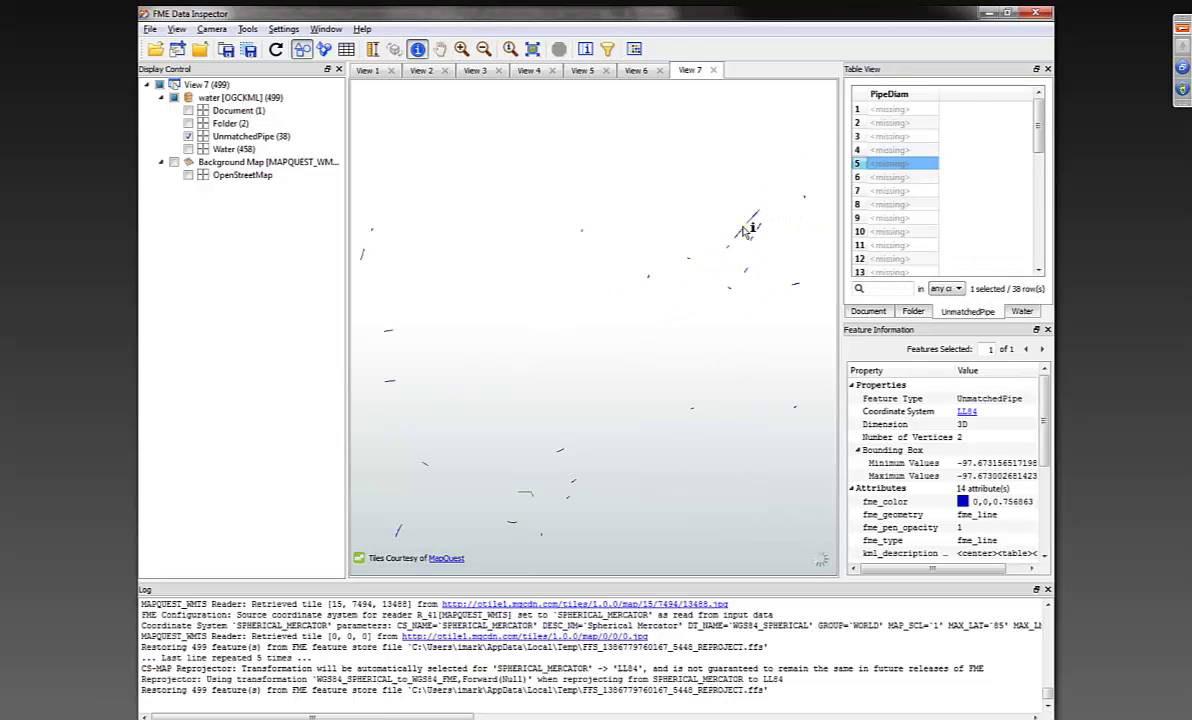
pyautogui.click(1040, 178)
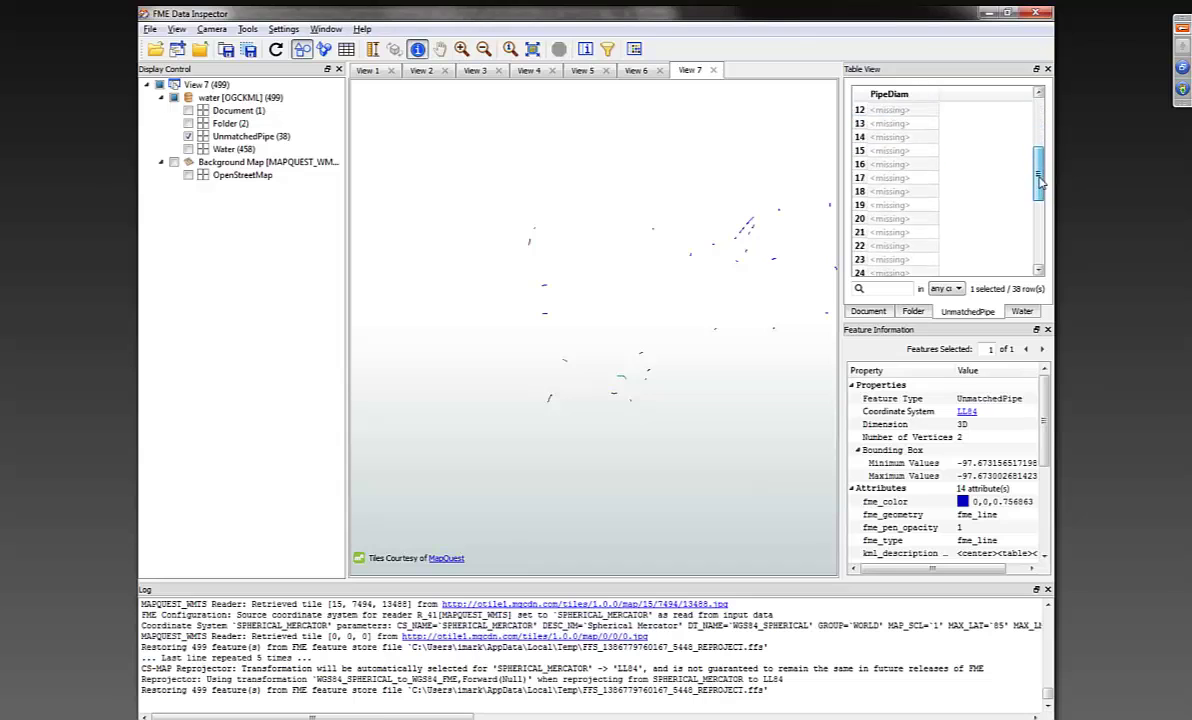
pyautogui.moveTo(1040, 182); pyautogui.dragTo(1022, 95)
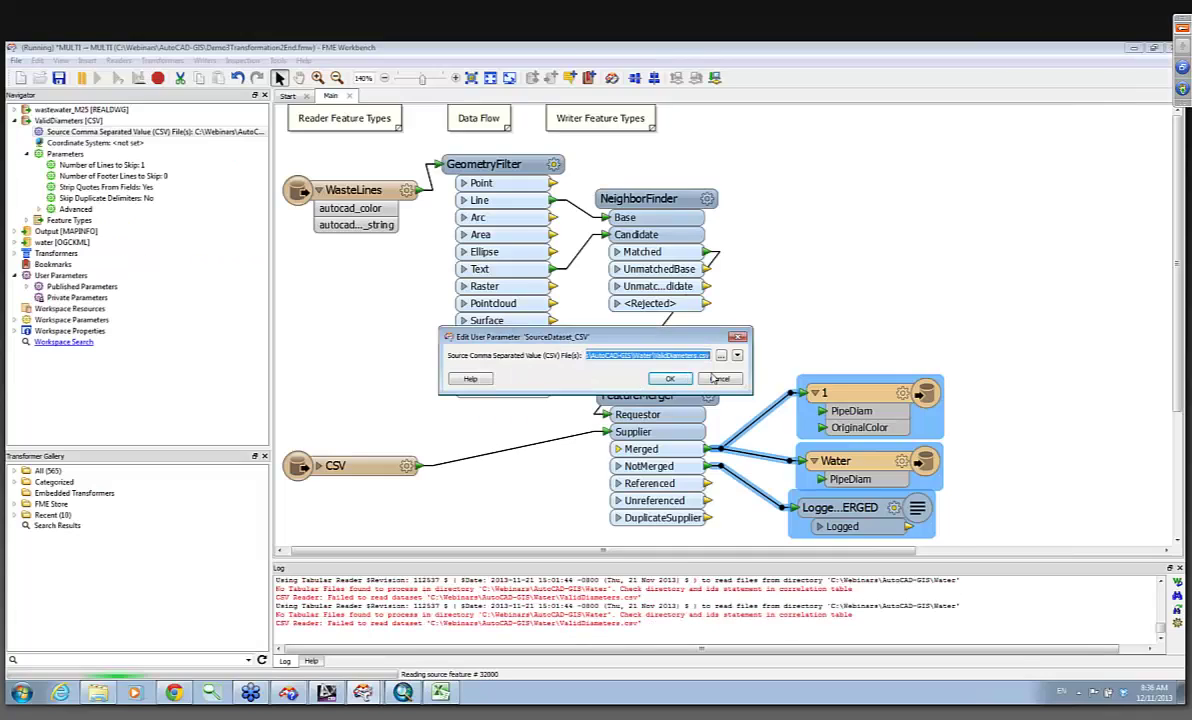
# Step: Reselect ValidDiameters.csv from the Water folder as the CSV reader's source file
pyautogui.click(720, 356)
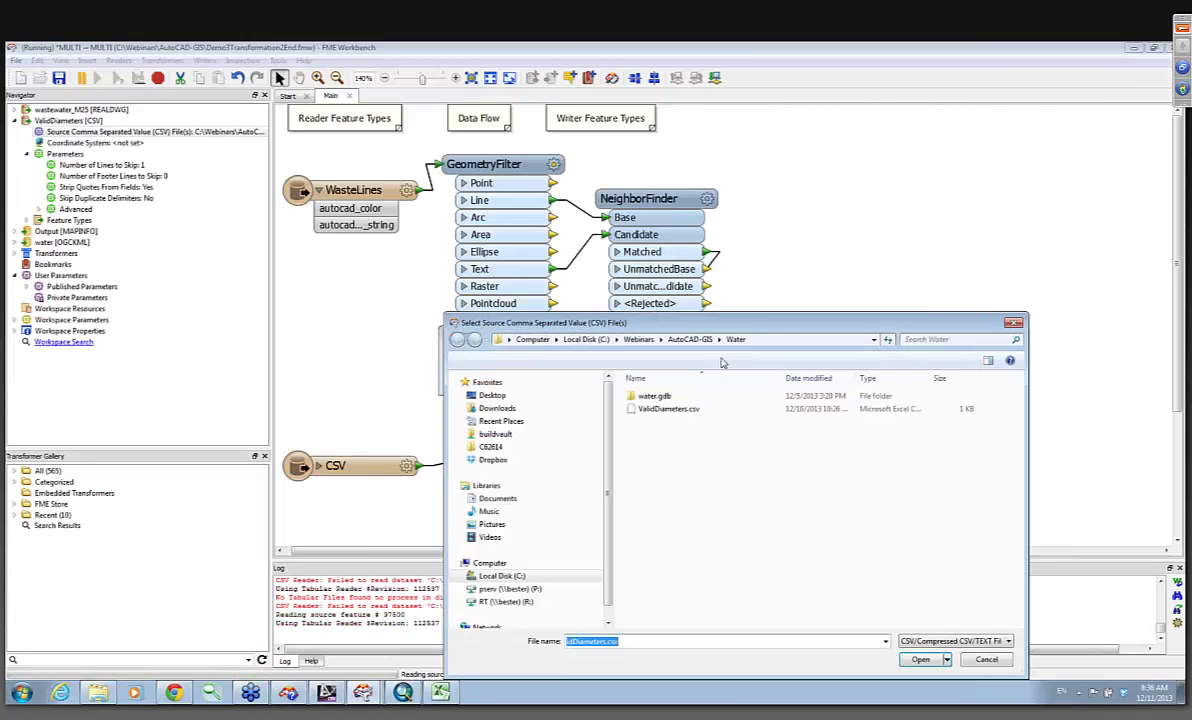
pyautogui.doubleClick(674, 412)
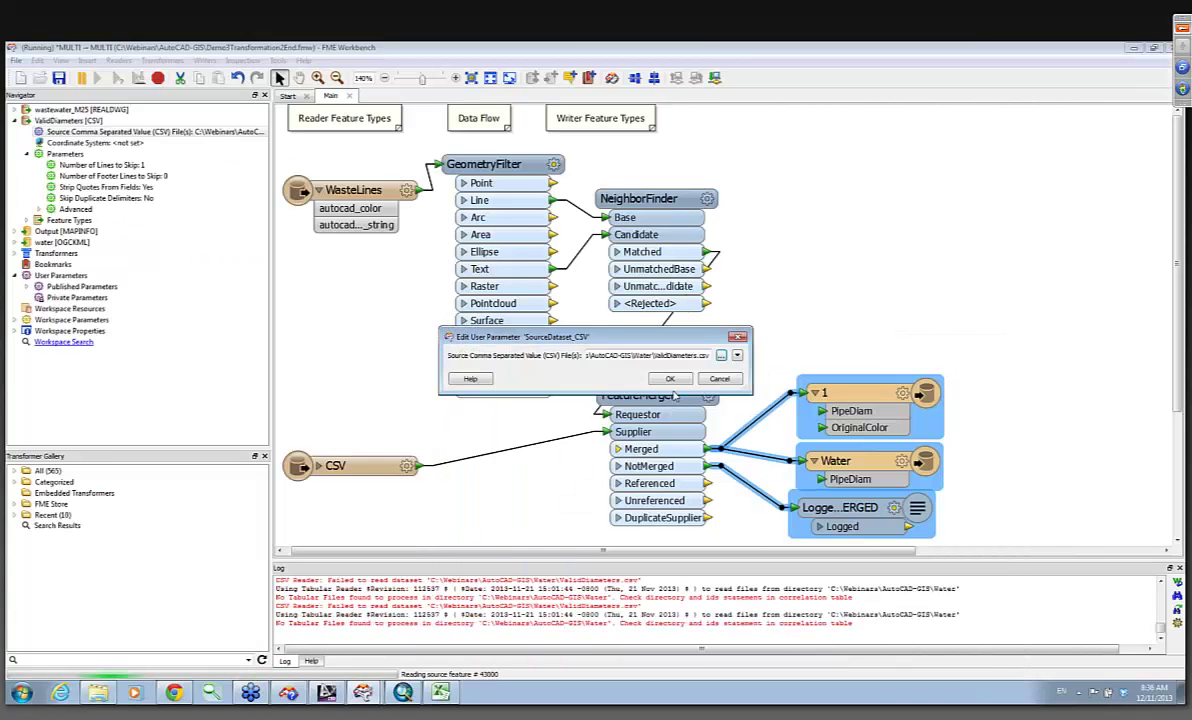
pyautogui.press('Return')
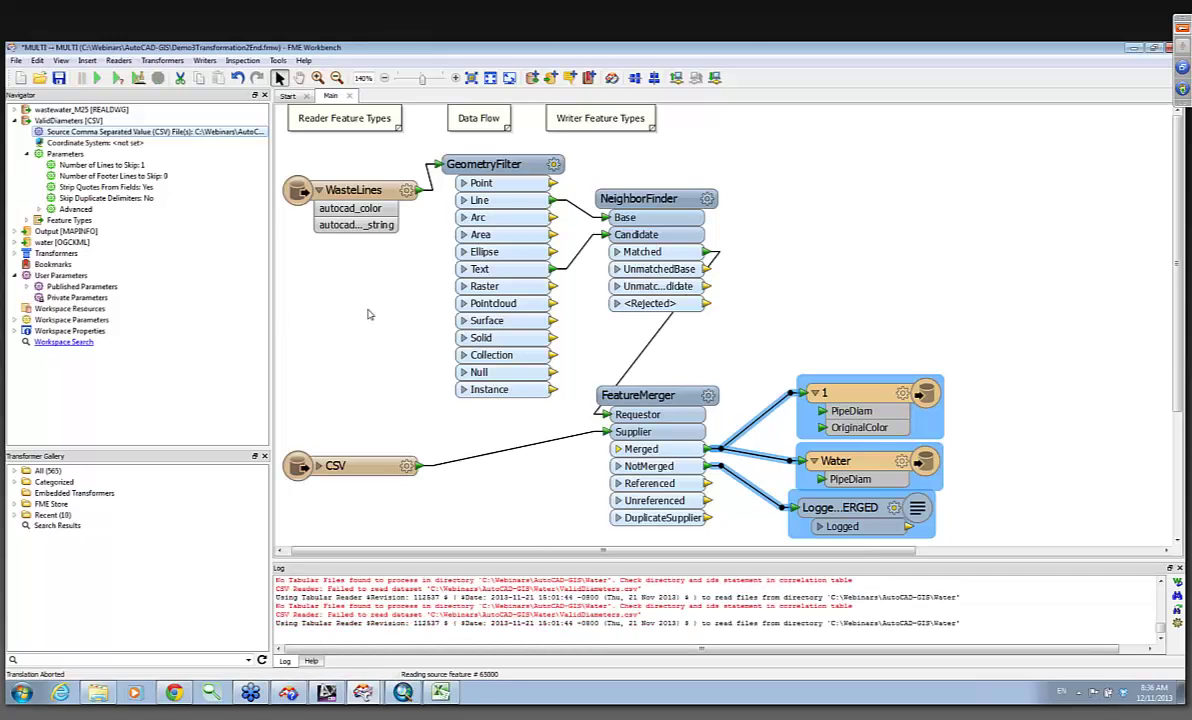
# Step: Switch to Excel to view the list of valid diameters in ValidDiameters.csv
pyautogui.click(440, 692)
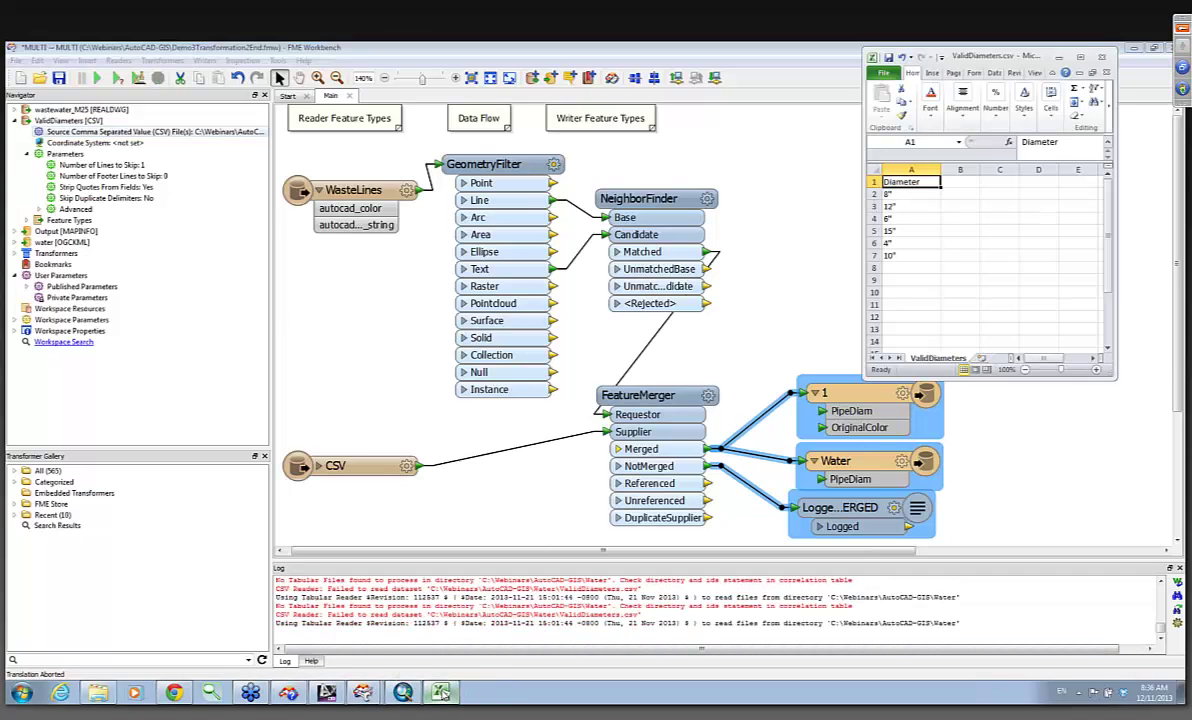
pyautogui.click(1008, 63)
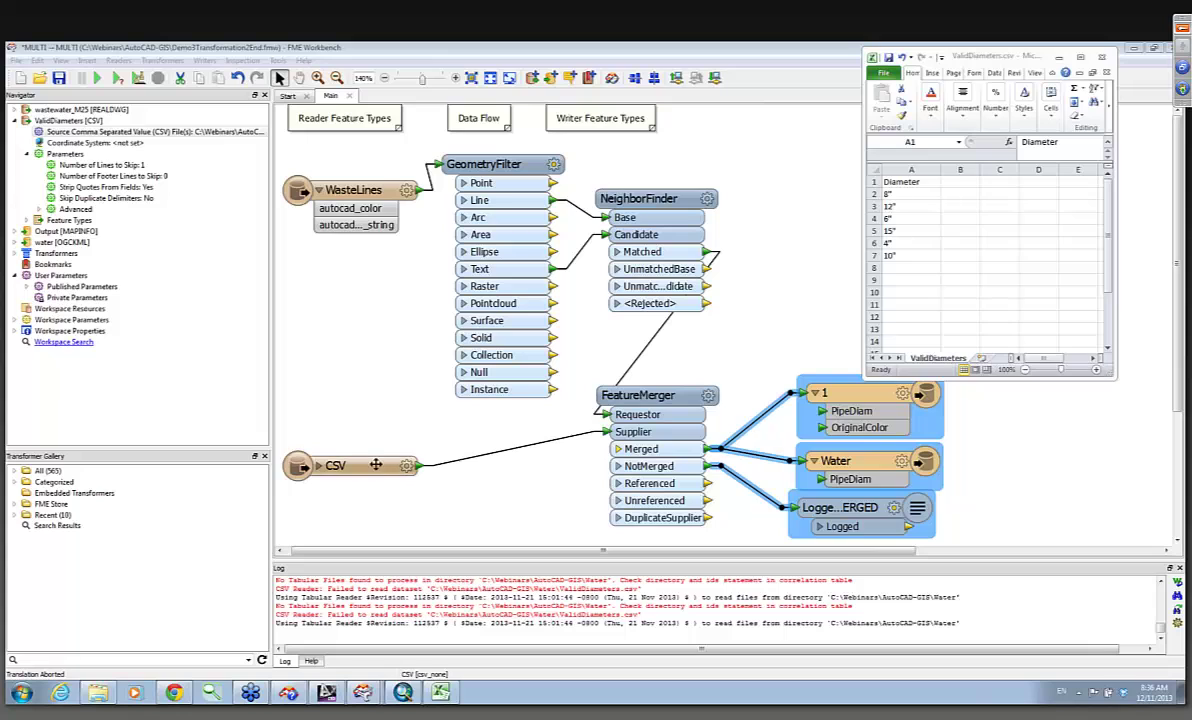
# Step: Move the CSV reader feature type level with the FeatureMerger's Supplier port, enlarge the canvas area, and expand the reader's attributes
pyautogui.moveTo(362, 478); pyautogui.dragTo(365, 447)
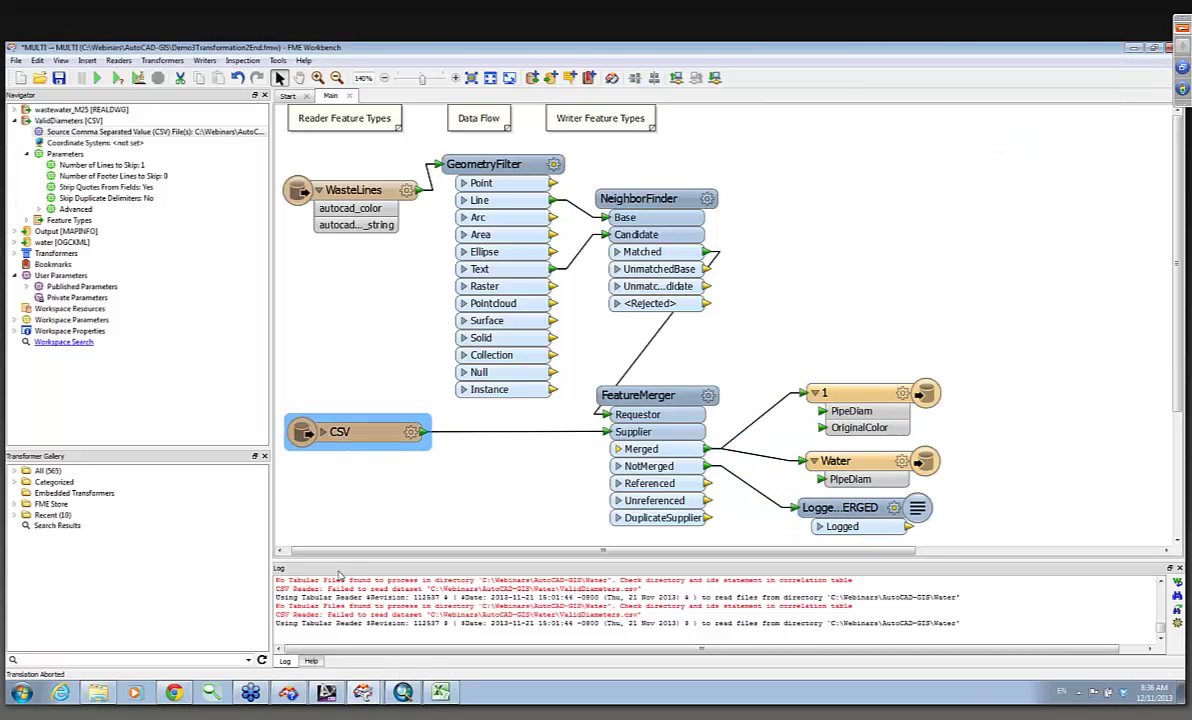
pyautogui.moveTo(340, 560); pyautogui.dragTo(340, 597)
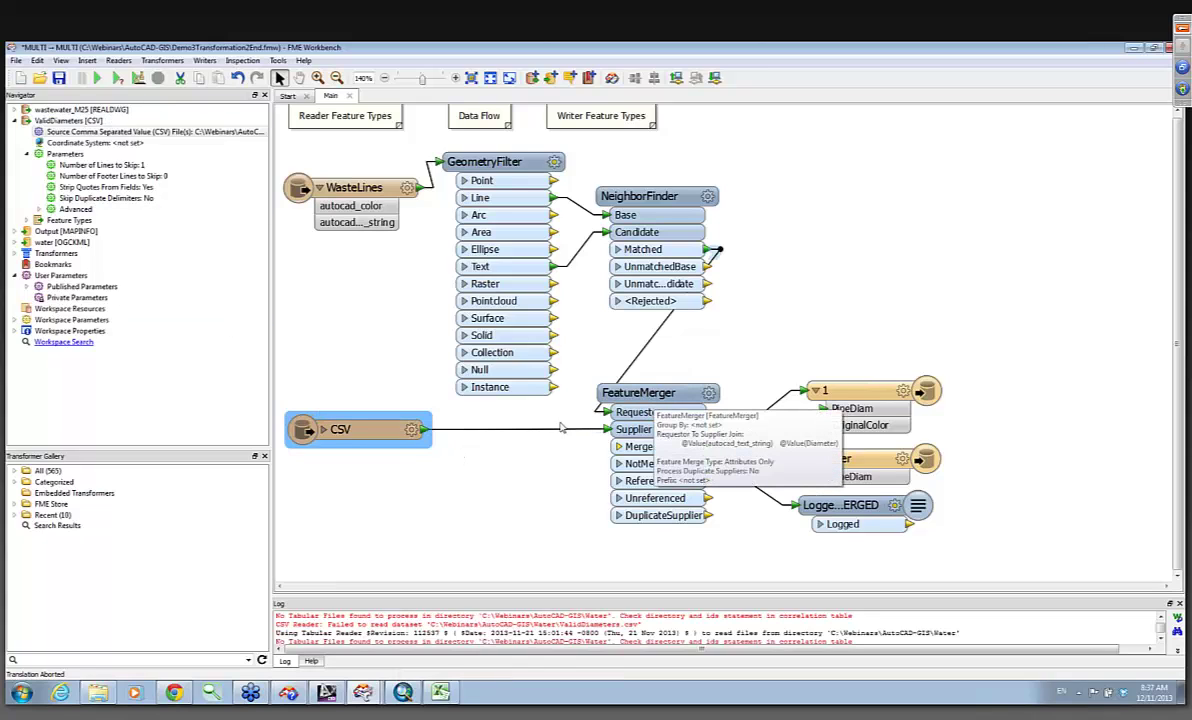
pyautogui.click(323, 429)
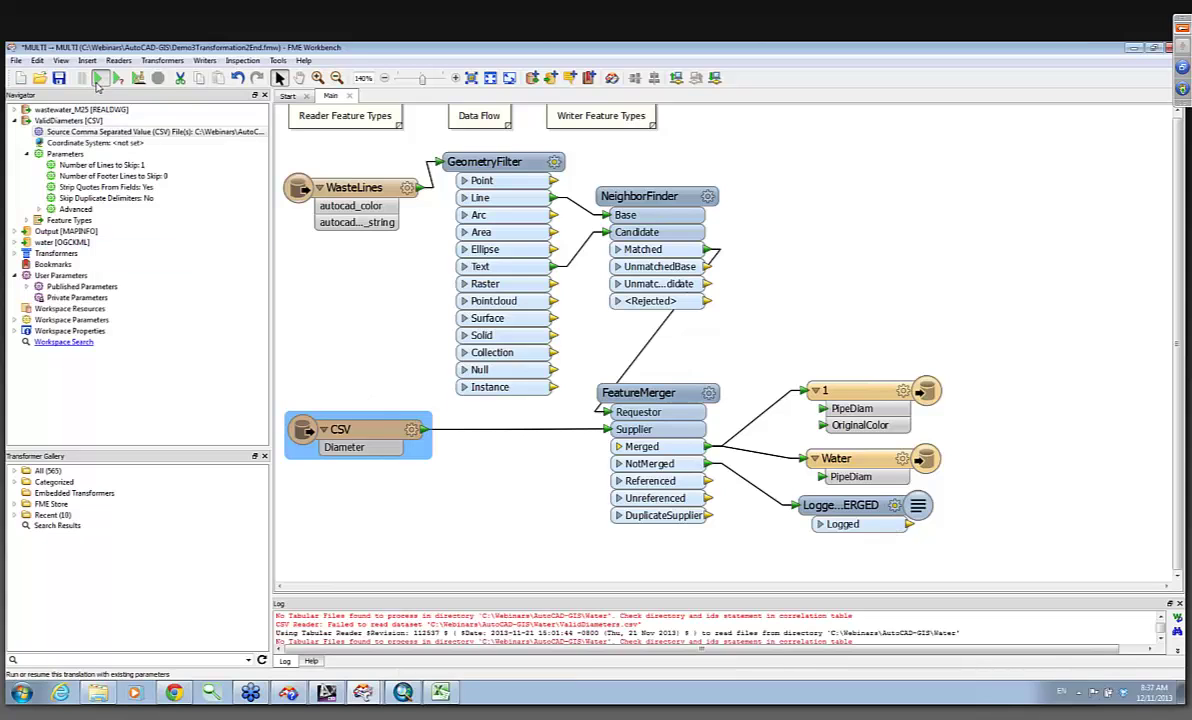
# Step: Run the workspace with the ValidDiameters CSV reader and review the translation log in an enlarged log area
pyautogui.click(97, 79)
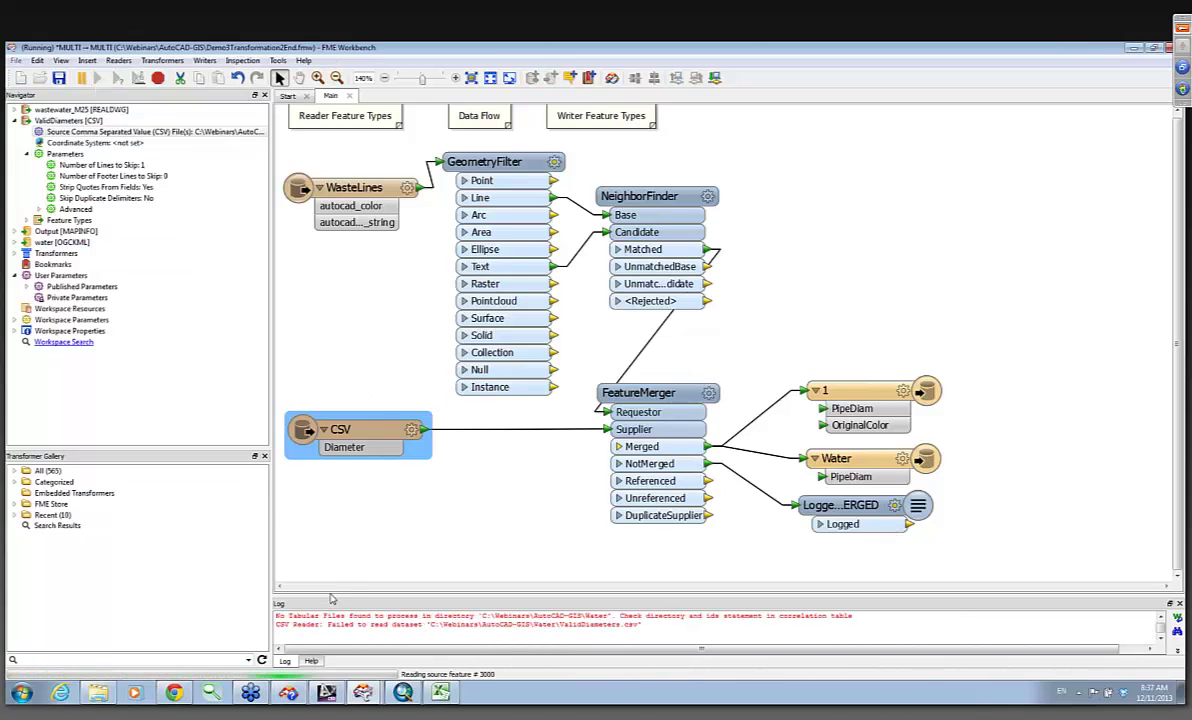
pyautogui.moveTo(328, 596); pyautogui.dragTo(338, 395)
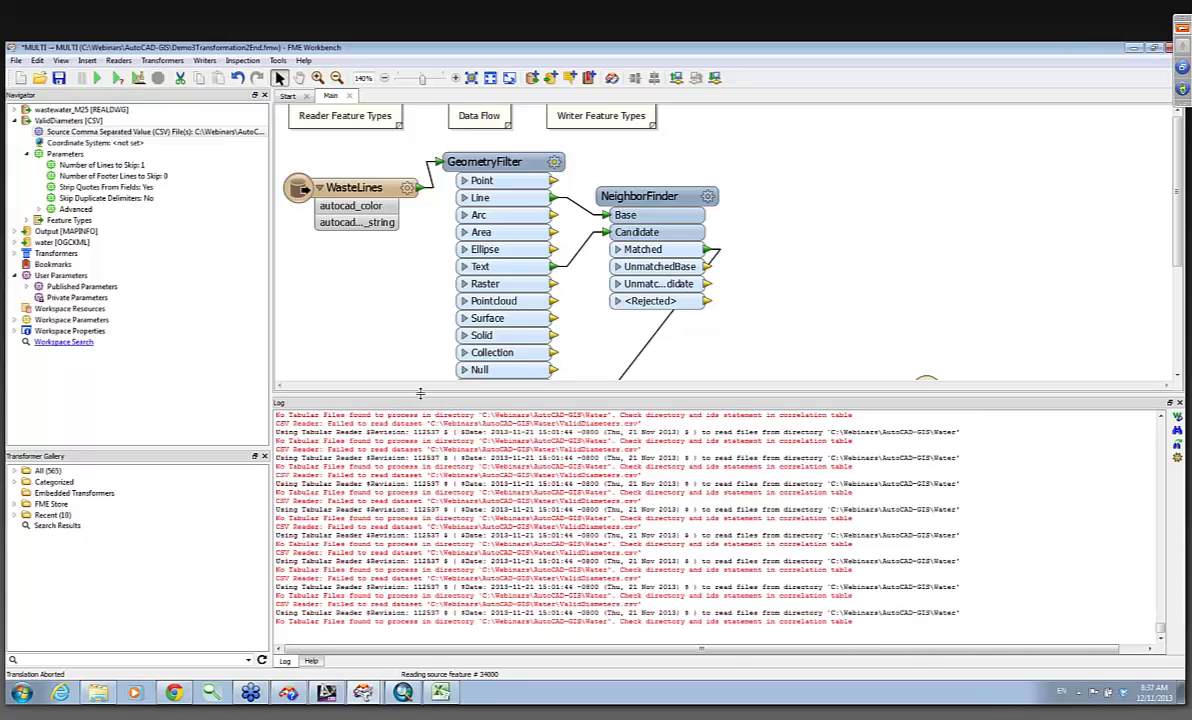
pyautogui.moveTo(420, 393); pyautogui.dragTo(421, 605)
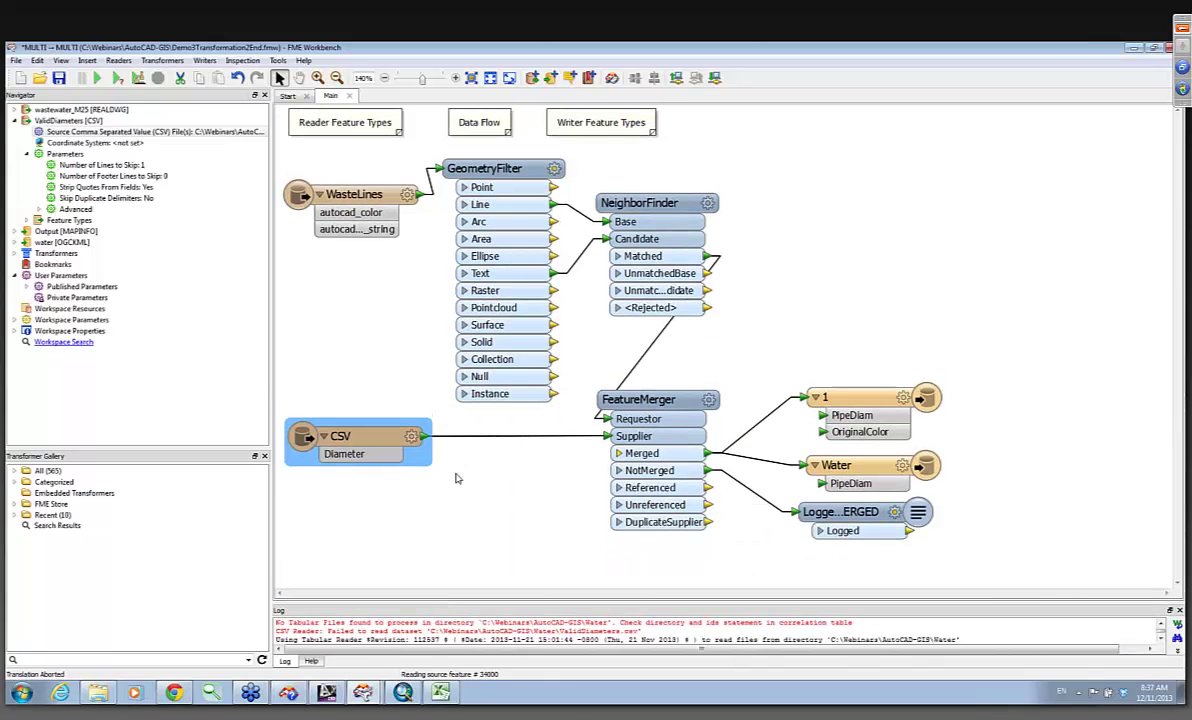
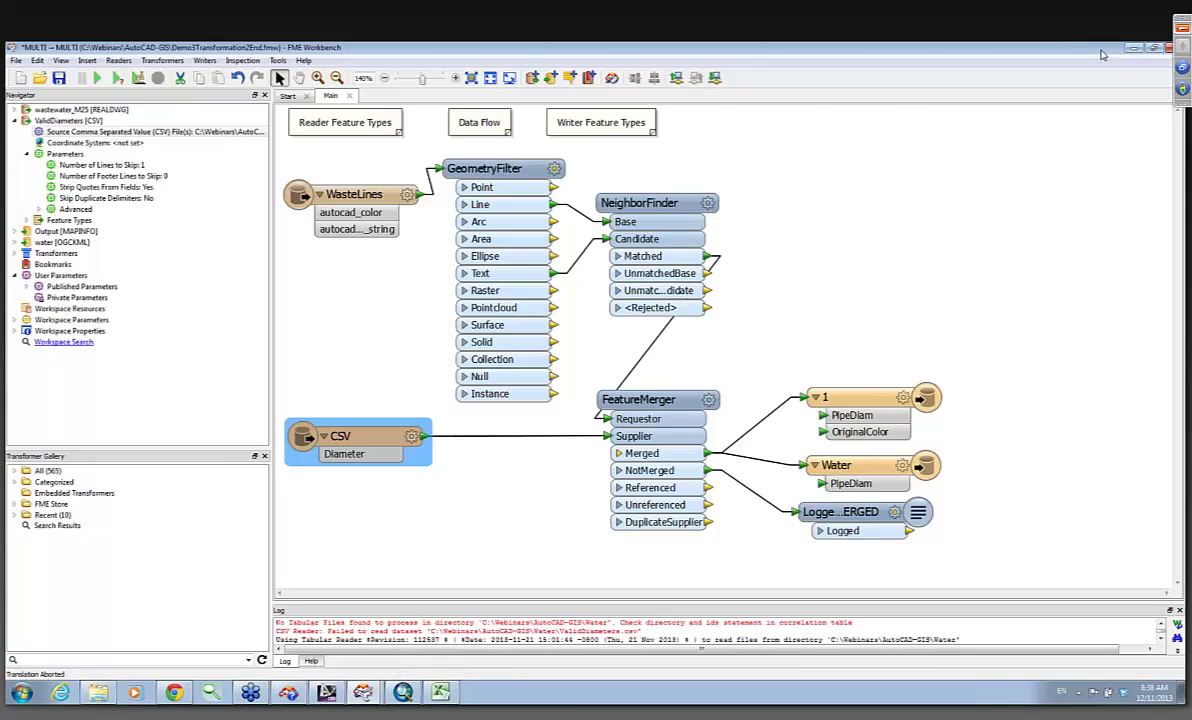
# Step: Close the Demo3Transformation2End workspace with its changes saved, and close ValidDiameters.csv in Excel without saving
pyautogui.moveTo(1102, 51); pyautogui.dragTo(1037, 87)
pyautogui.click(1116, 85)
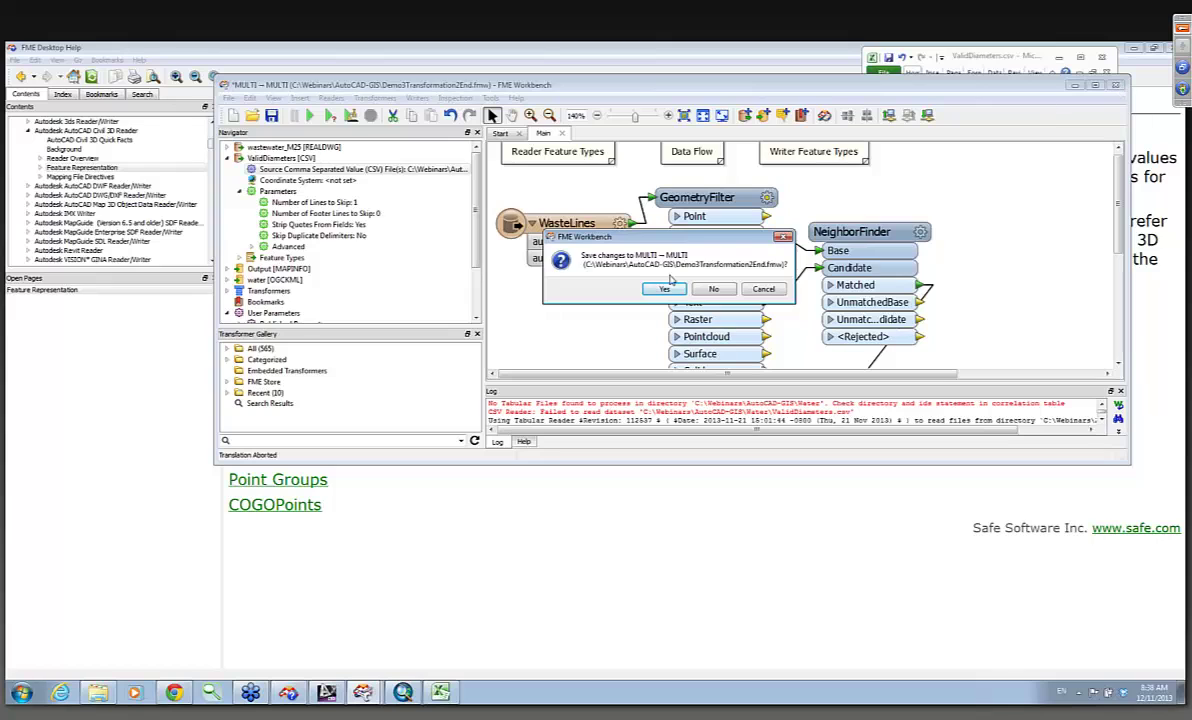
pyautogui.click(662, 287)
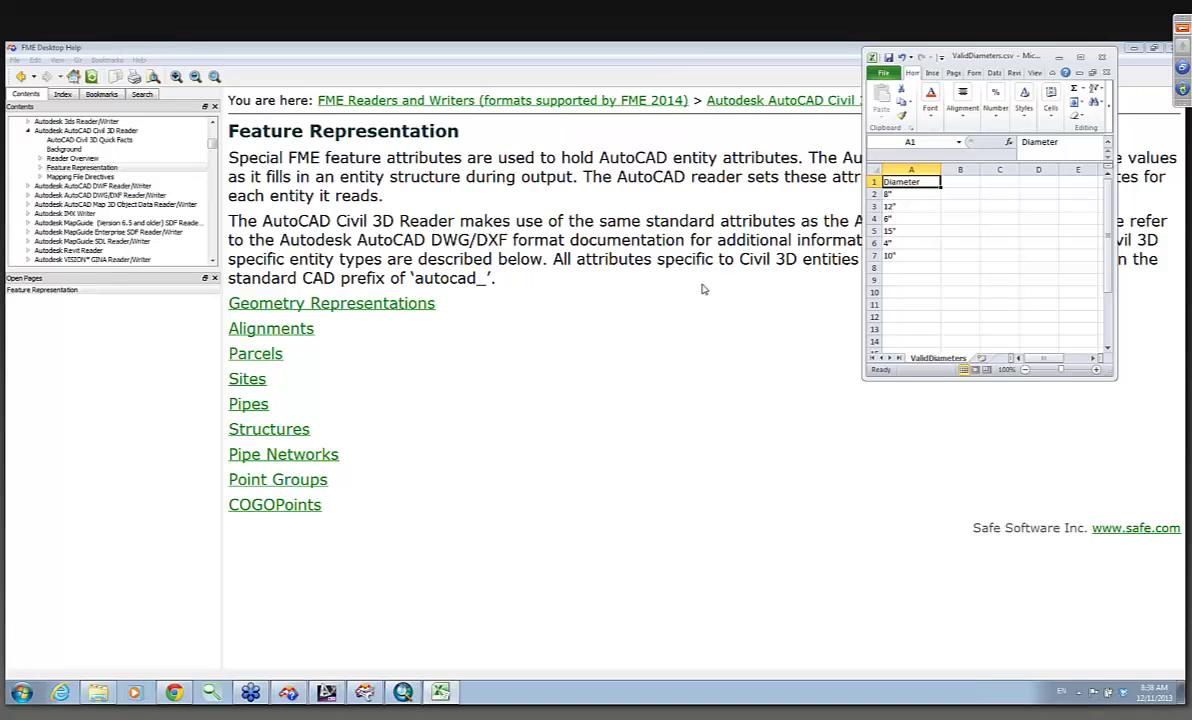
pyautogui.click(1101, 56)
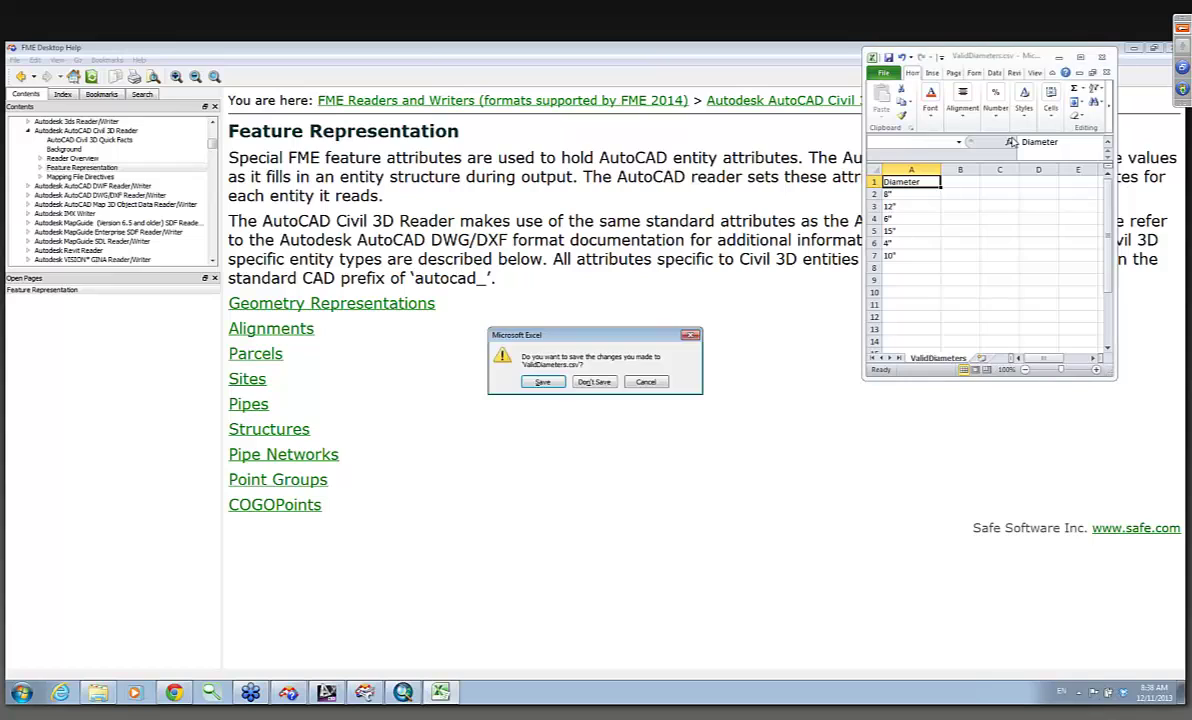
pyautogui.click(588, 383)
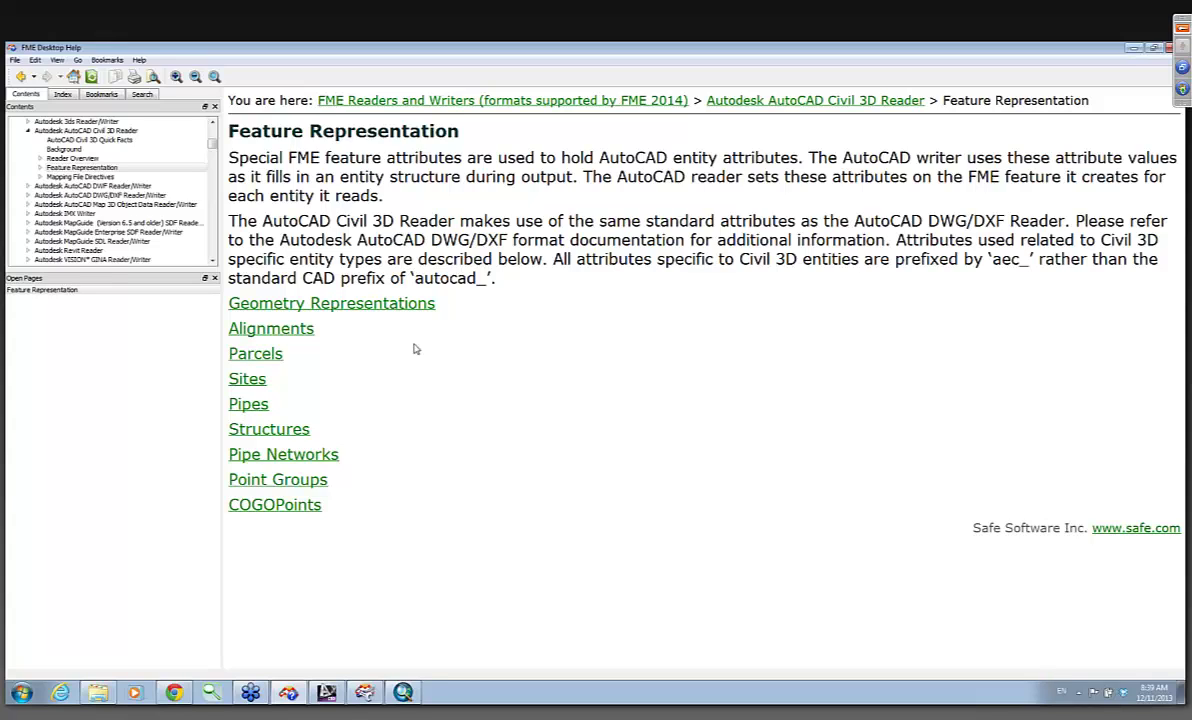
# Step: Switch to AutoCAD Civil 3D and examine the selected storm pipe in the Record Drawing along with its design properties
pyautogui.click(326, 692)
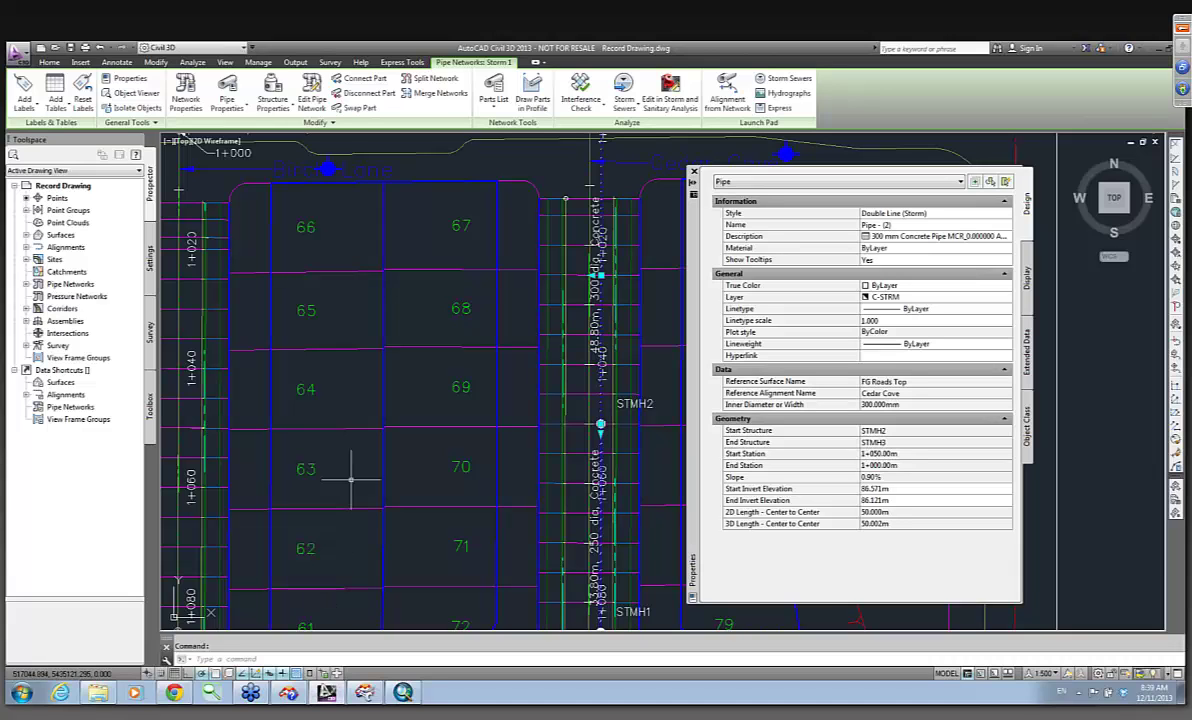
pyautogui.scroll(-3, 364, 411)
pyautogui.scroll(3, 364, 411)
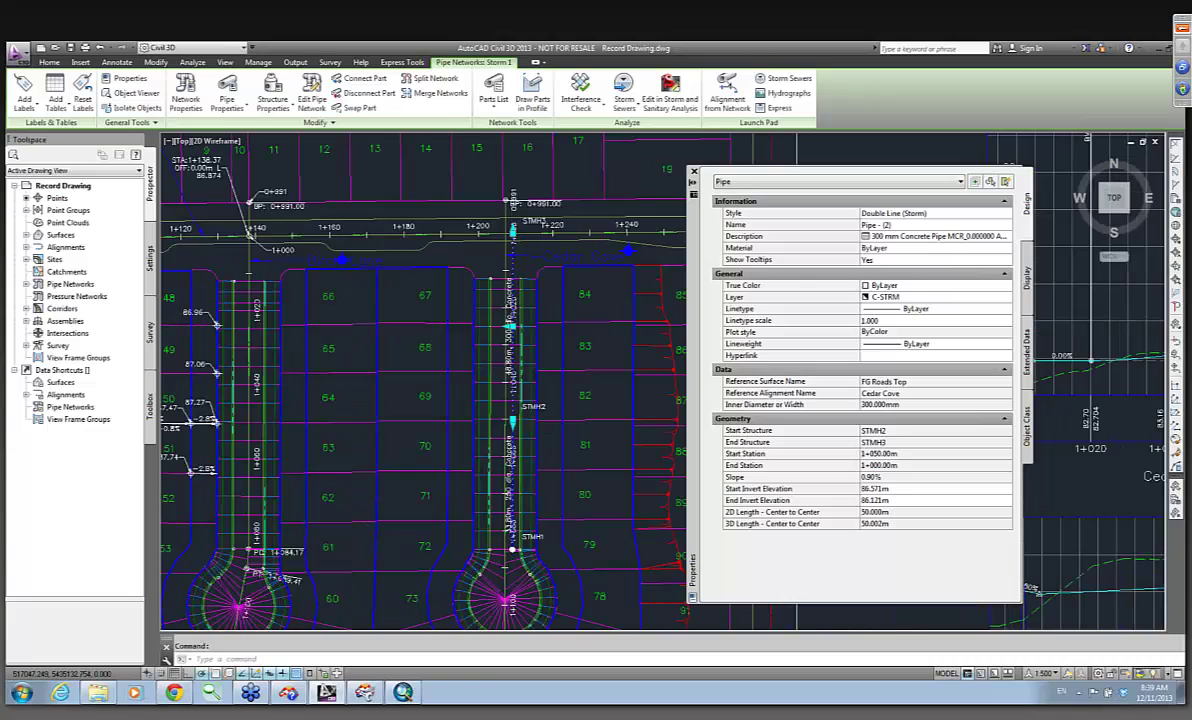
pyautogui.moveTo(364, 411)
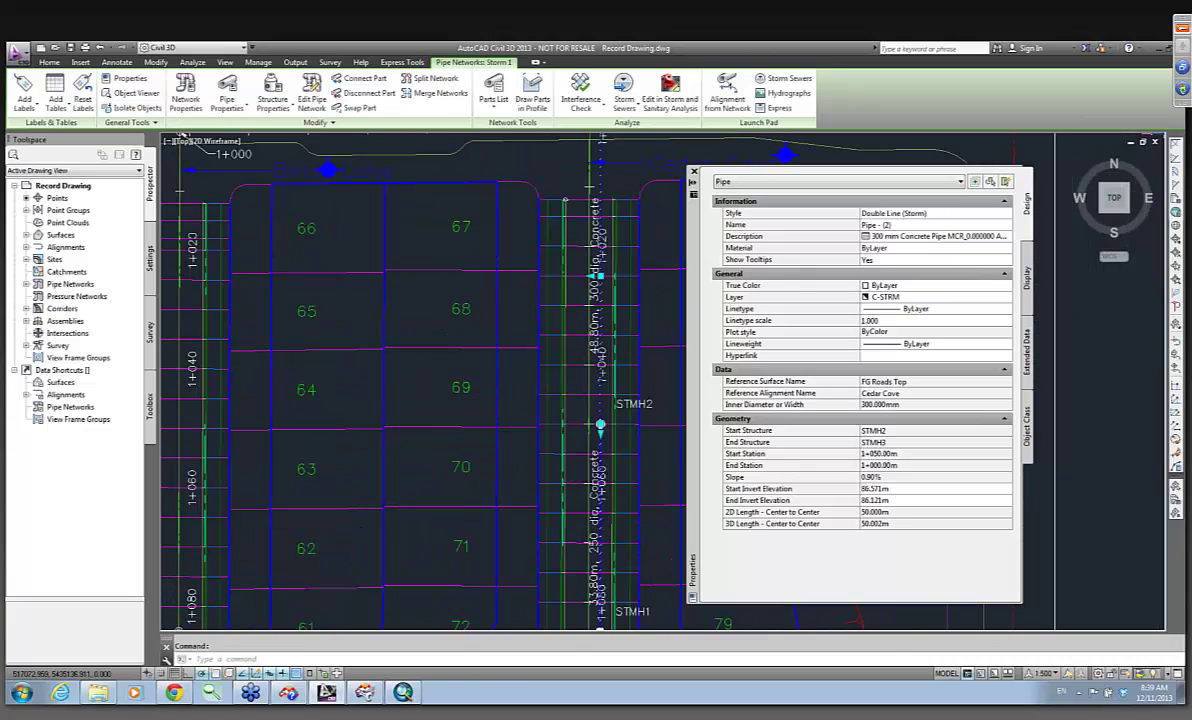
pyautogui.scroll(2, 518, 388)
pyautogui.scroll(-2, 518, 388)
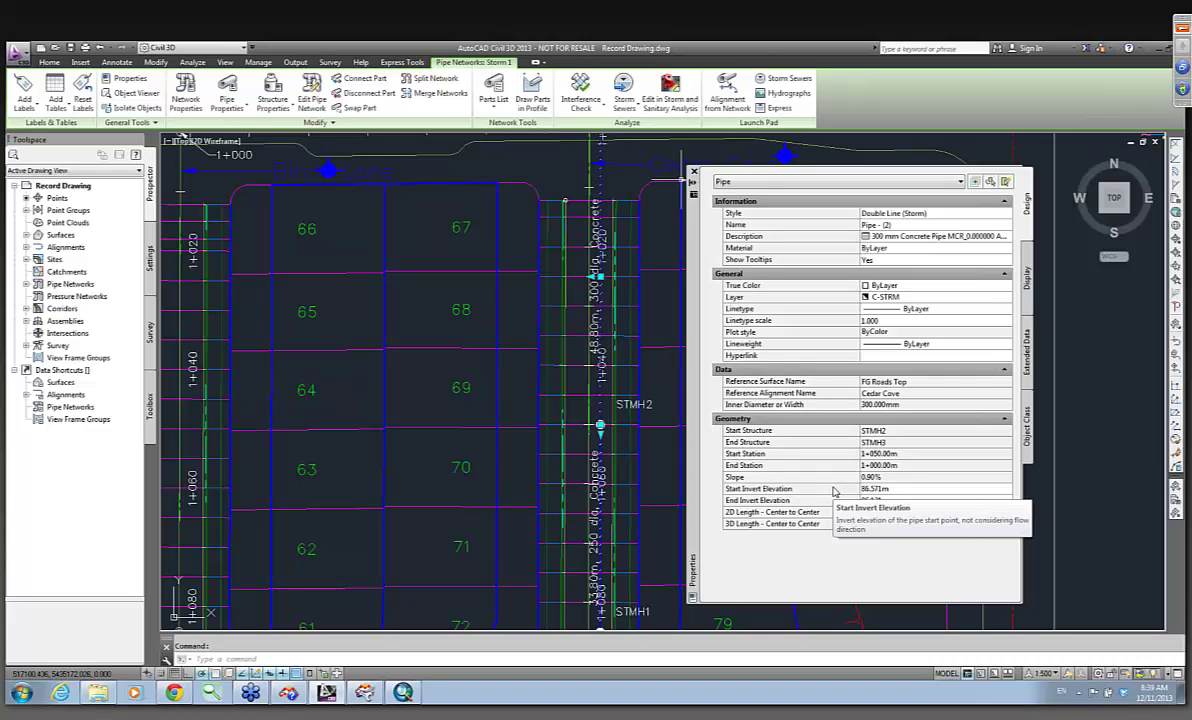
# Step: Switch to FME Workbench, turn off Expand Blocks into Entities in the new Civil 3D reader's parameters, and cancel adding the reader
pyautogui.click(362, 690)
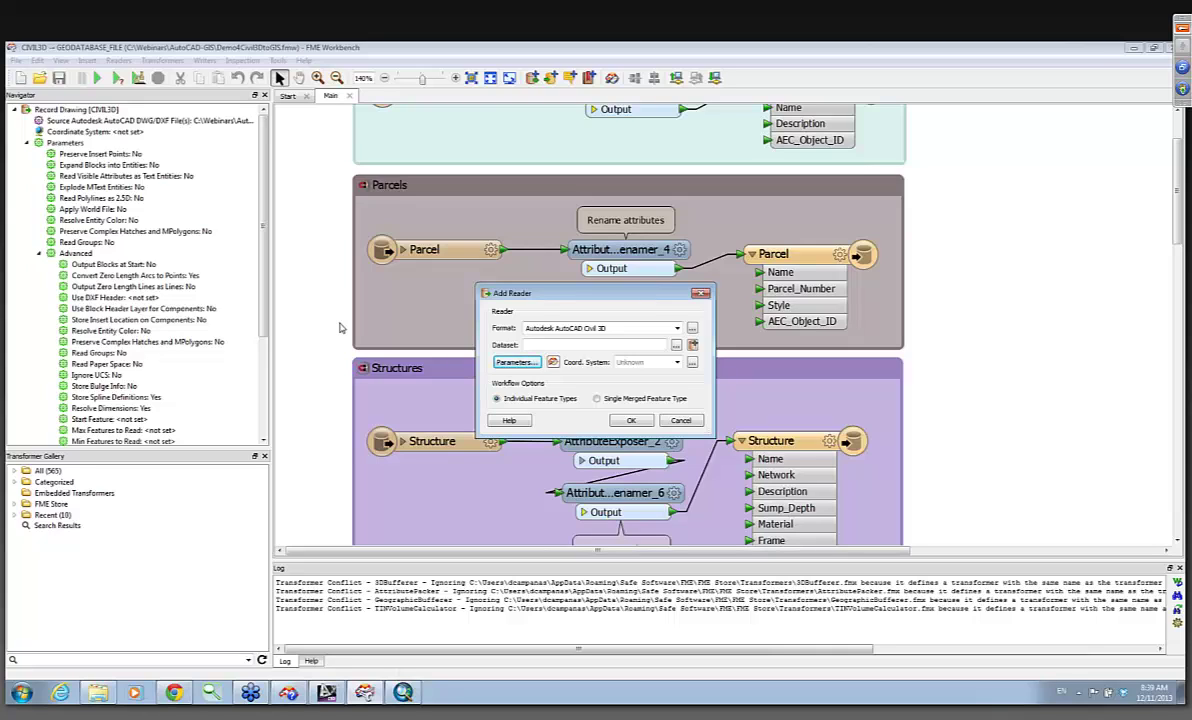
pyautogui.click(531, 366)
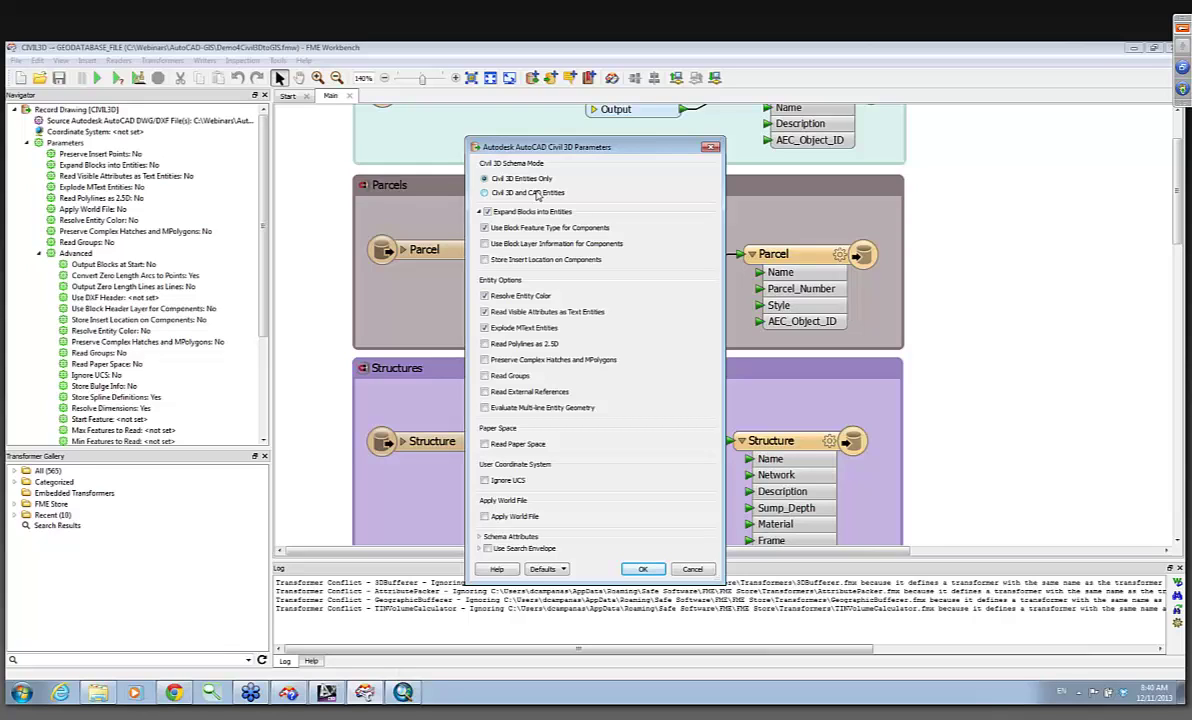
pyautogui.click(486, 212)
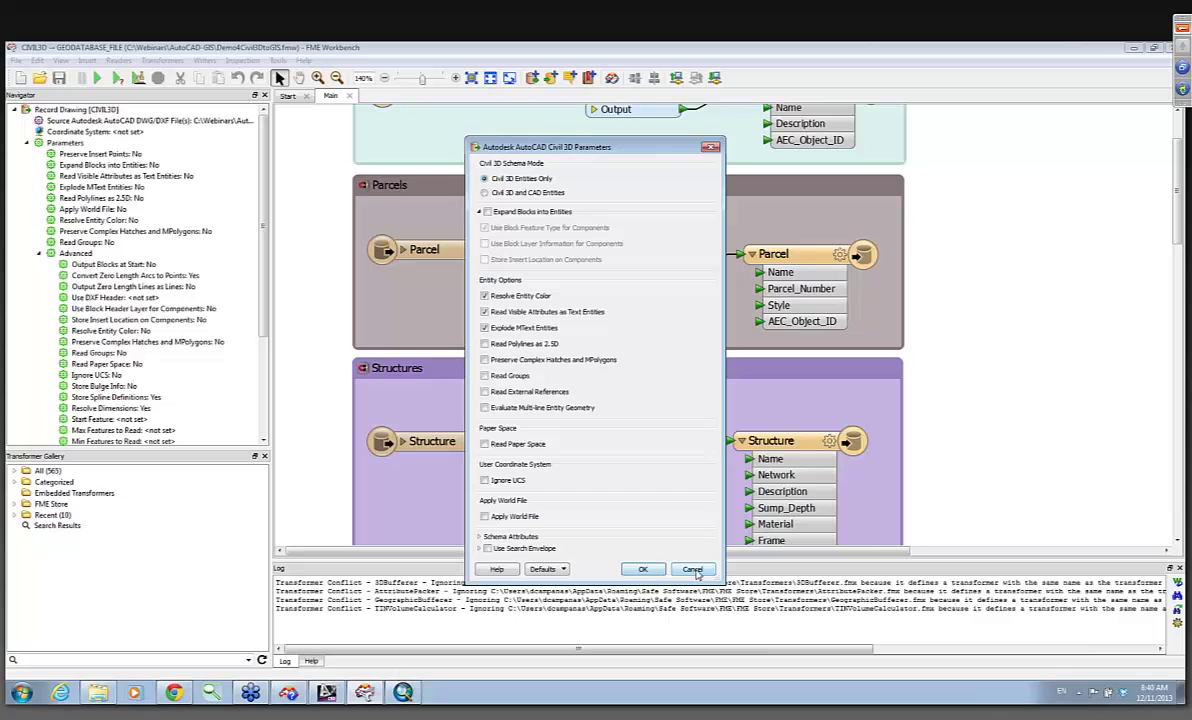
pyautogui.click(648, 570)
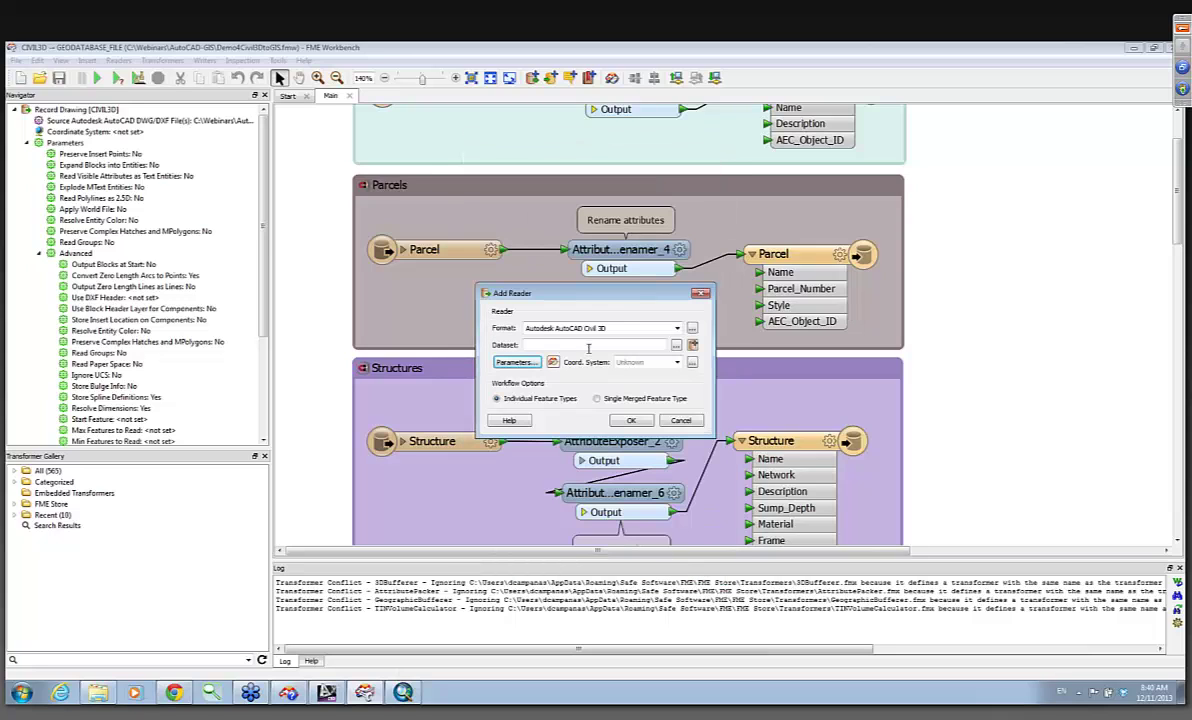
pyautogui.click(680, 420)
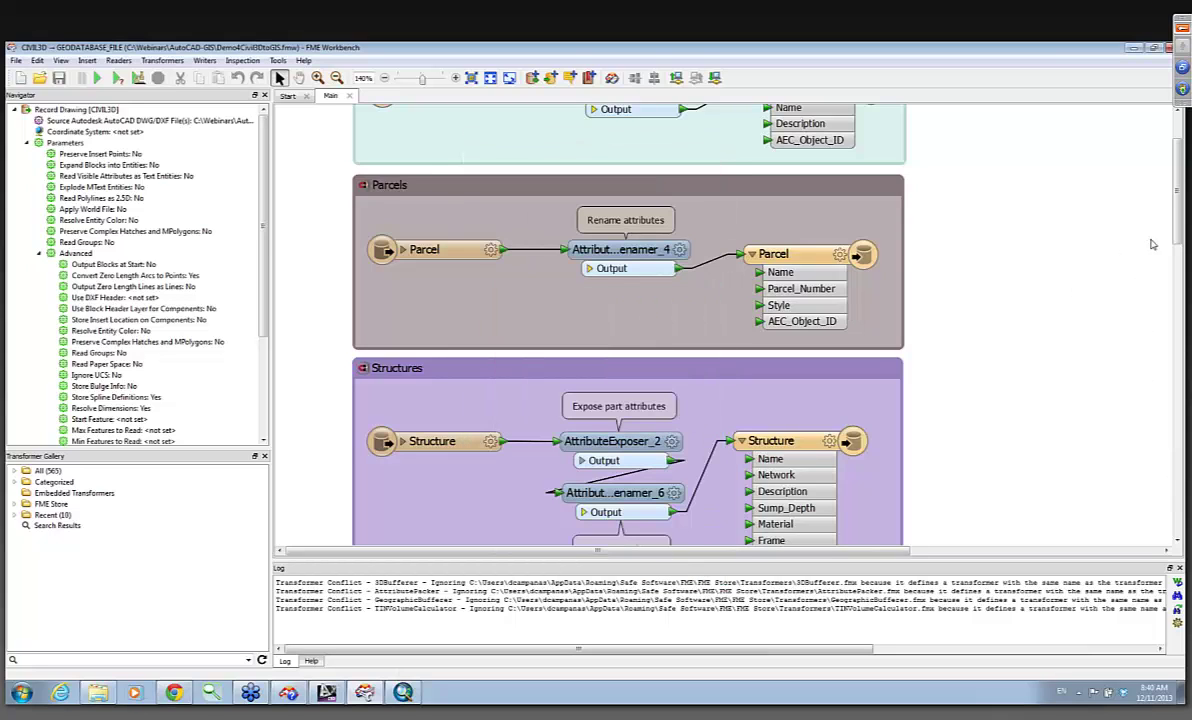
# Step: Review the attribute mappings of the Site bookmark's AttributeRenamer and look over the Structures and CoGo Points bookmarks
pyautogui.scroll(2, 1095, 200)
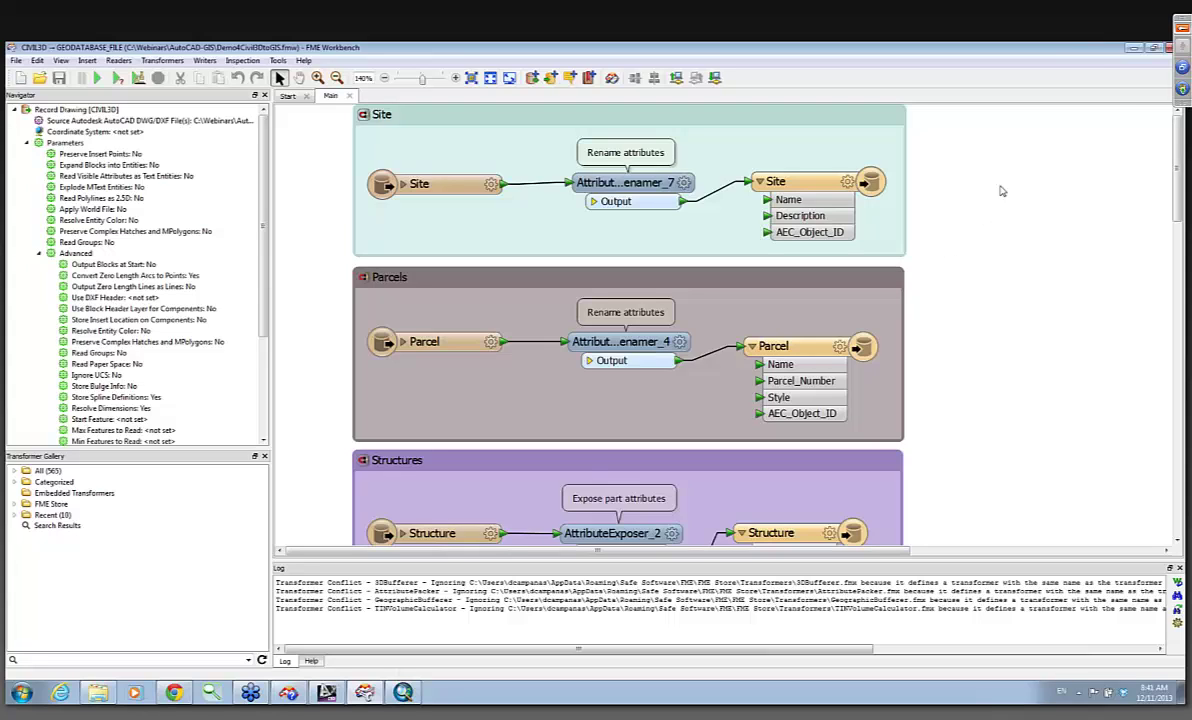
pyautogui.click(1176, 46)
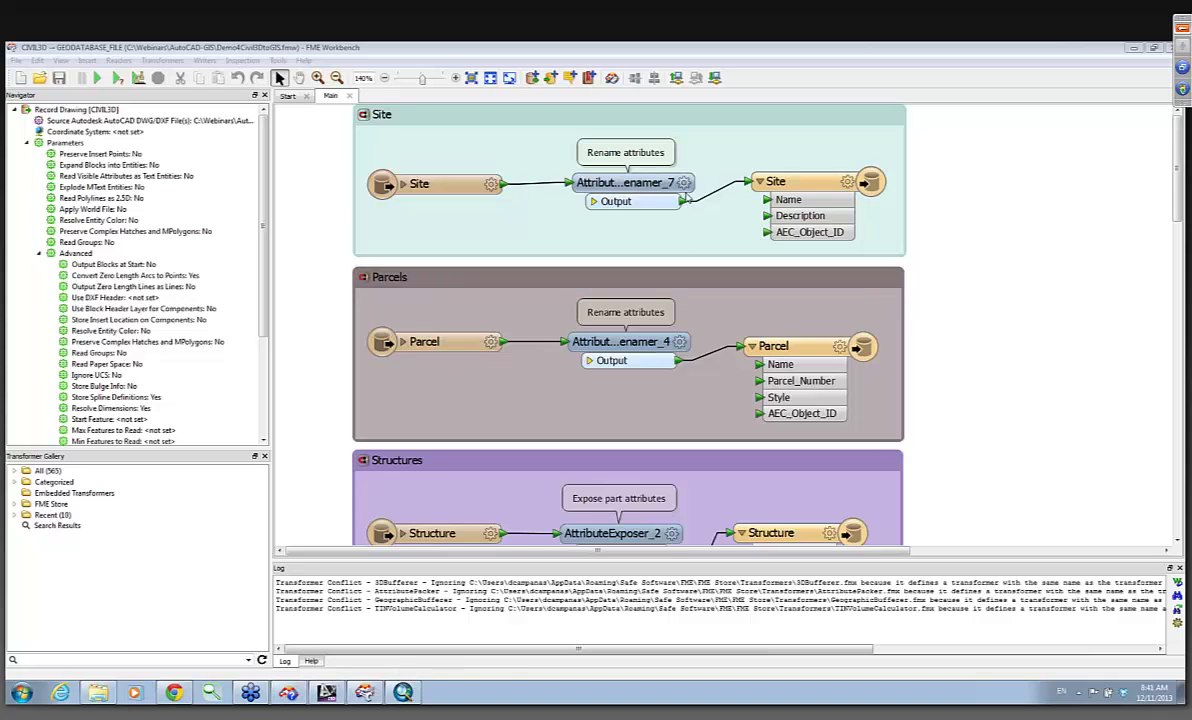
pyautogui.click(686, 183)
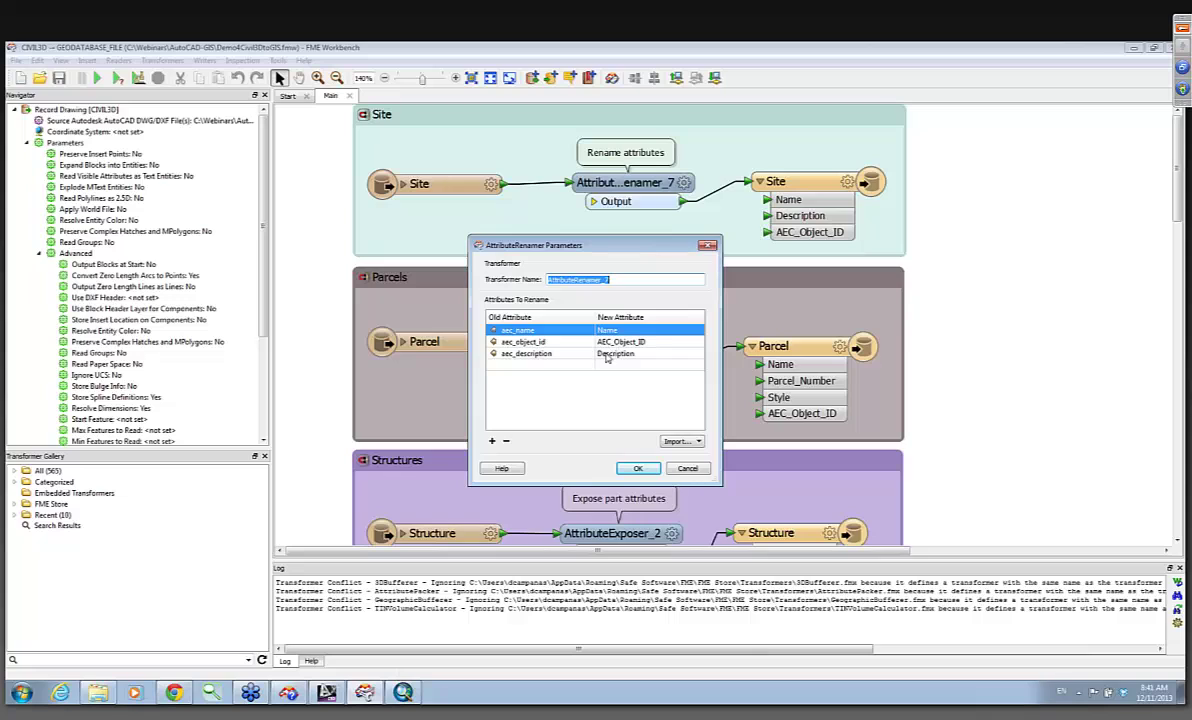
pyautogui.click(689, 469)
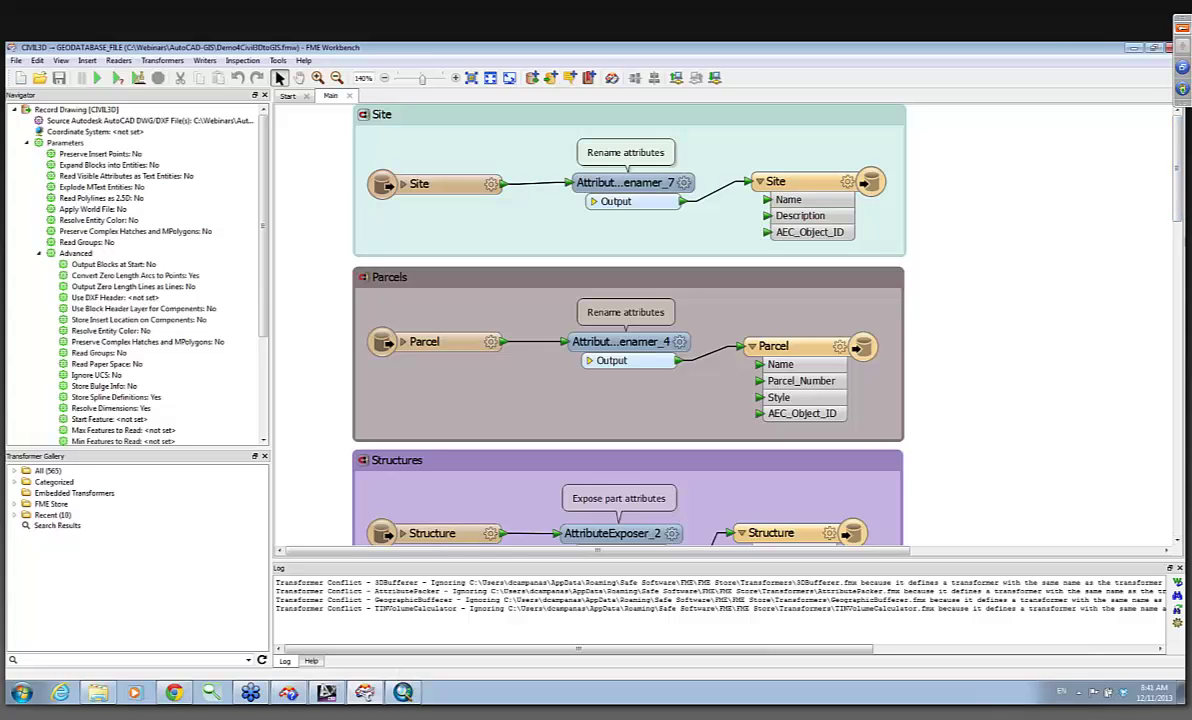
pyautogui.scroll(-5, 1098, 200)
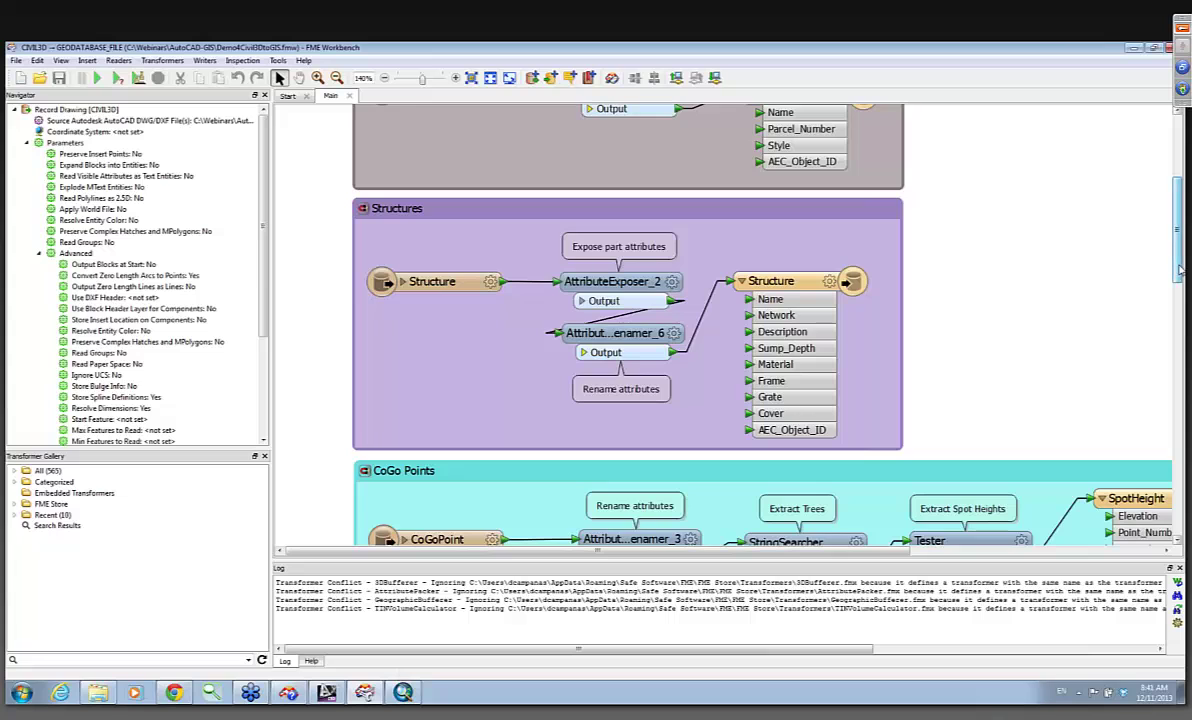
pyautogui.moveTo(1180, 270); pyautogui.dragTo(1180, 350)
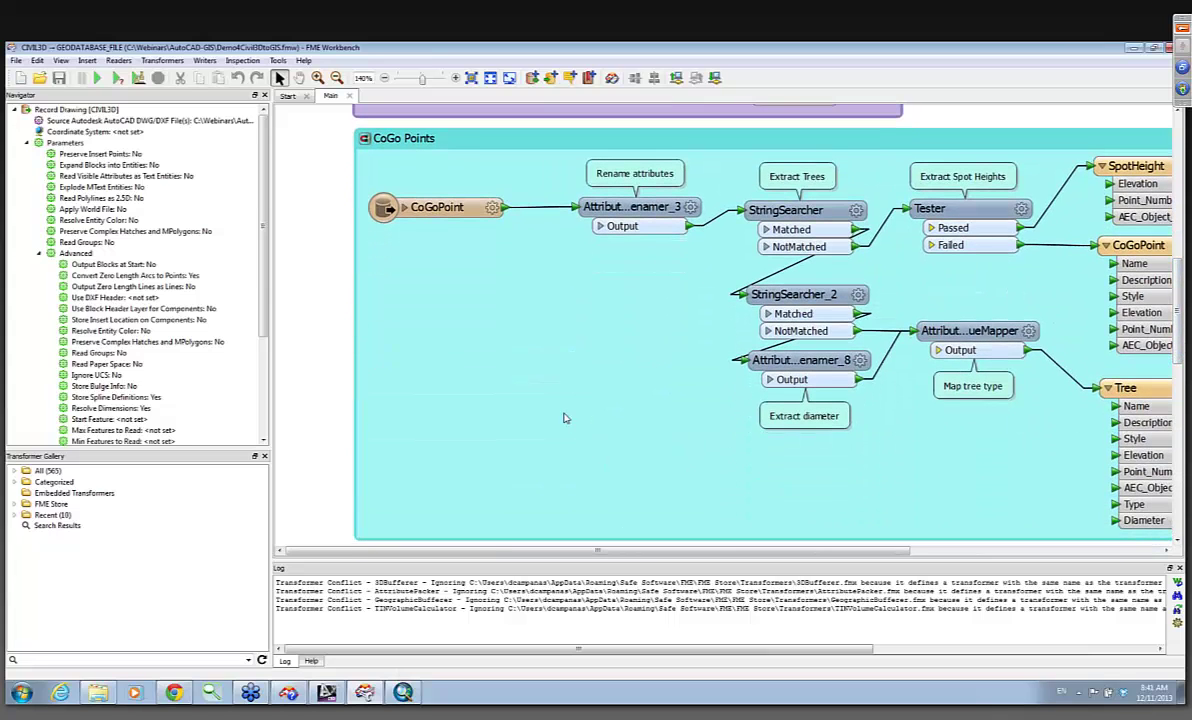
# Step: Switch to AutoCAD Civil 3D and examine the points in the Record Drawing's _All Points point group
pyautogui.click(327, 692)
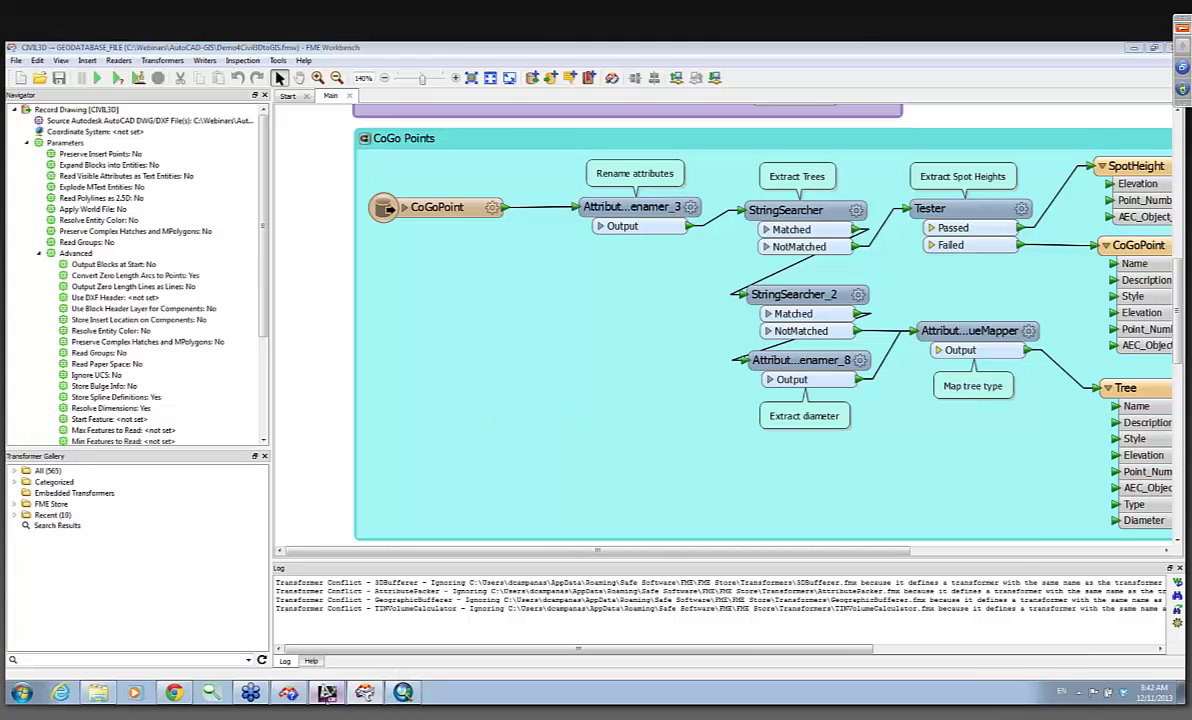
pyautogui.scroll(-10, 466, 399)
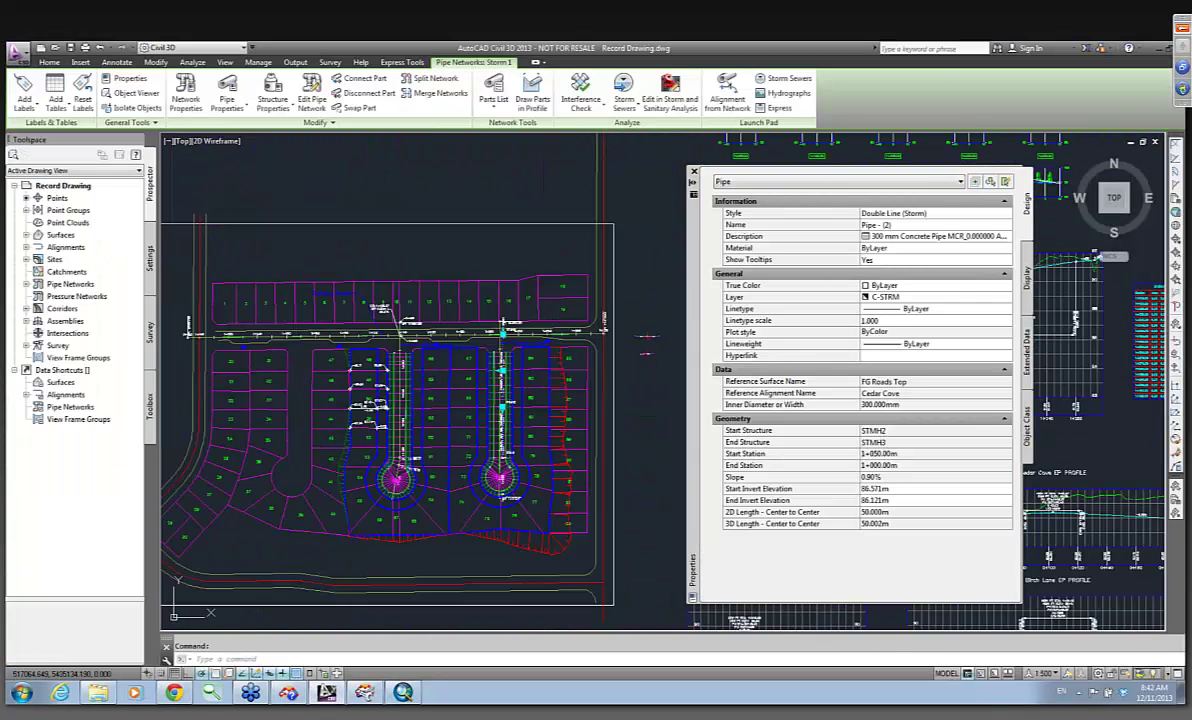
pyautogui.scroll(6, 468, 400)
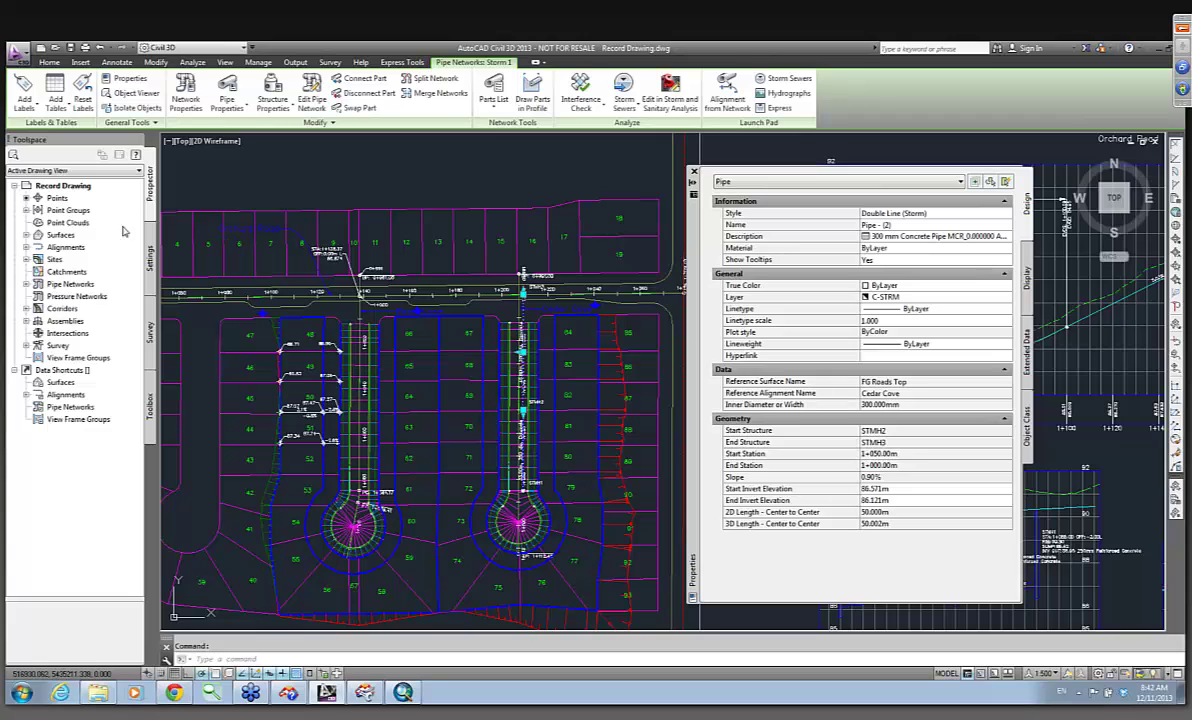
pyautogui.click(26, 210)
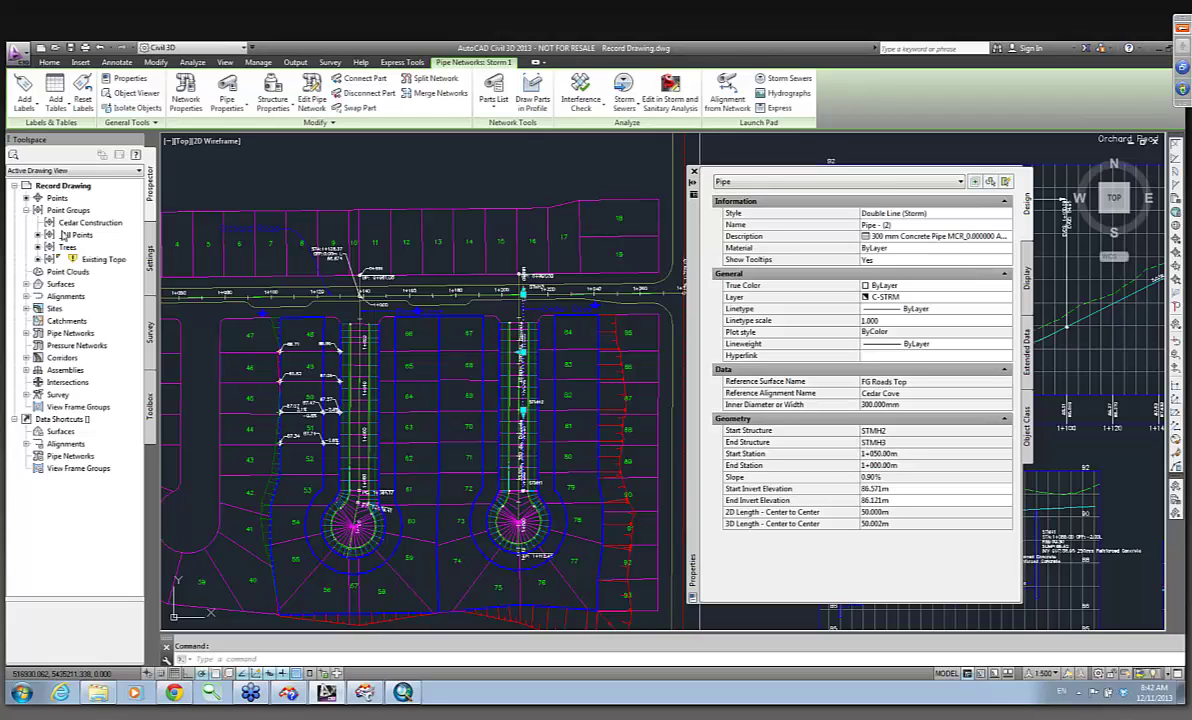
pyautogui.click(66, 236)
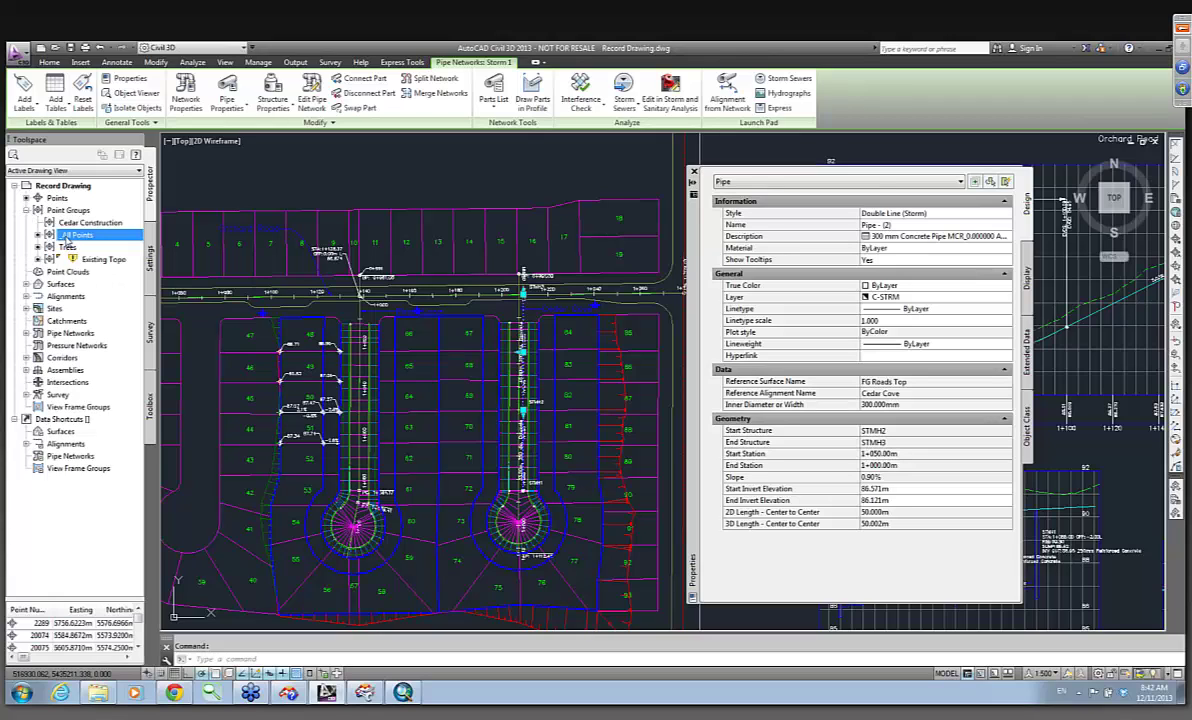
pyautogui.moveTo(372, 380)
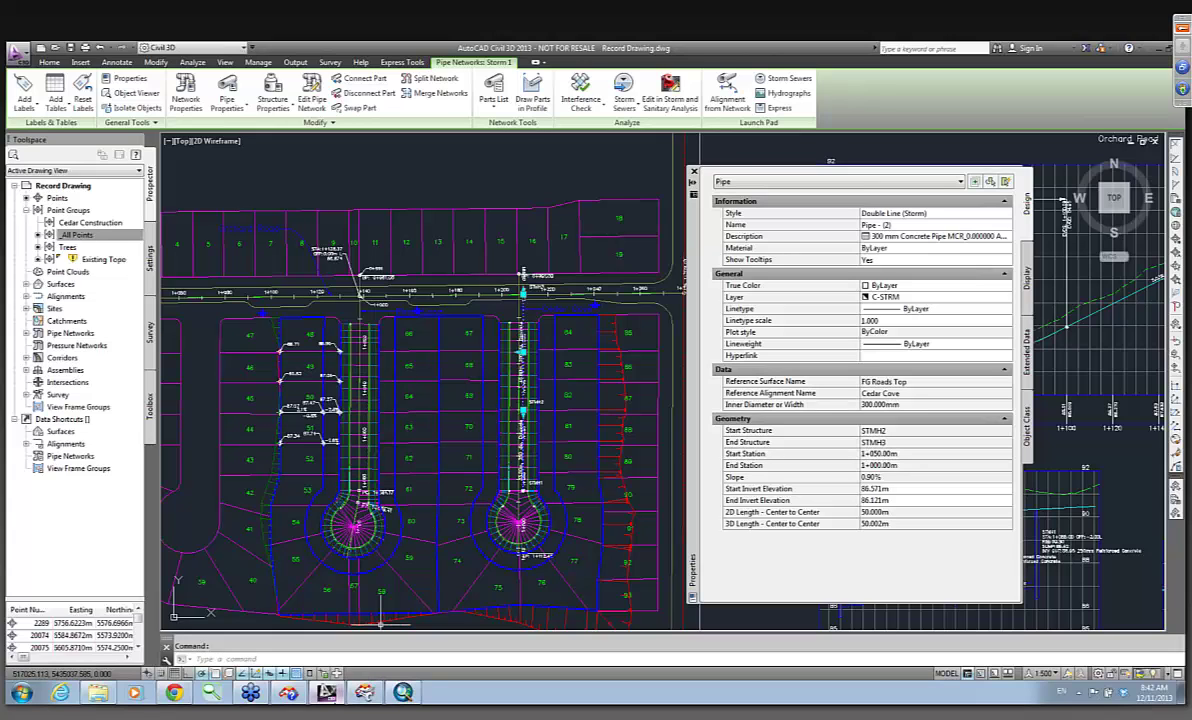
# Step: Switch back to FME Workbench and review the parameters of the two StringSearchers that extract tree type and diameter from CoGo points
pyautogui.click(326, 692)
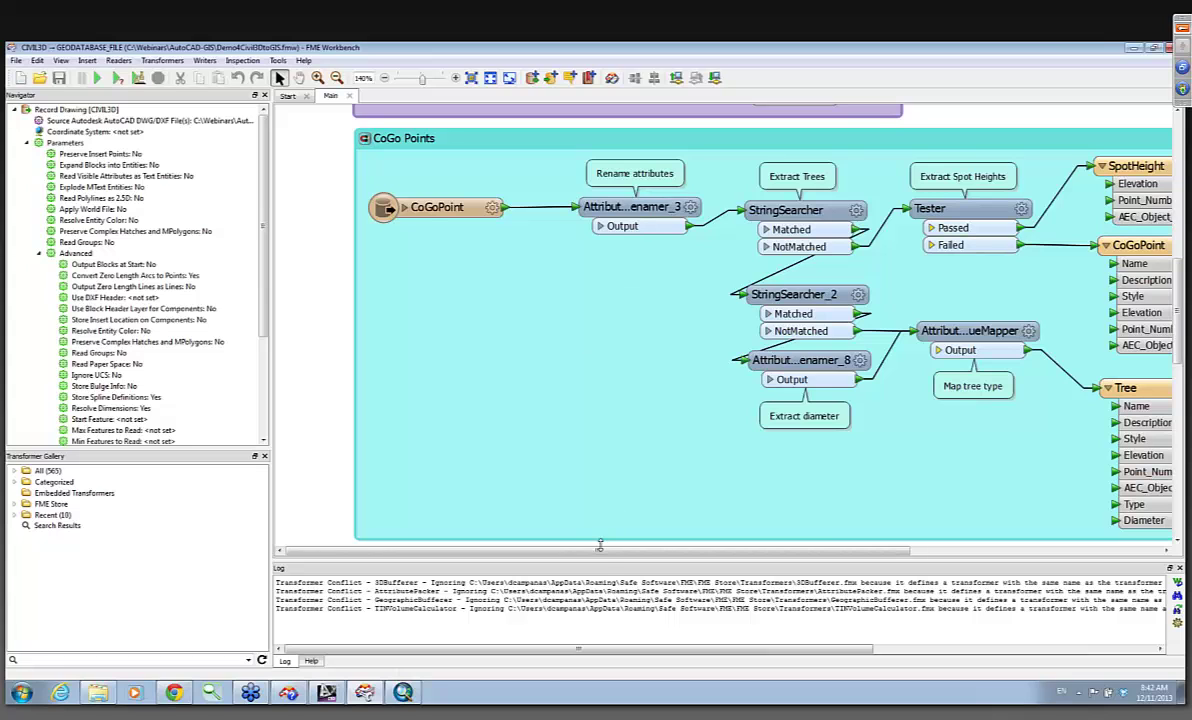
pyautogui.moveTo(599, 556); pyautogui.dragTo(704, 556)
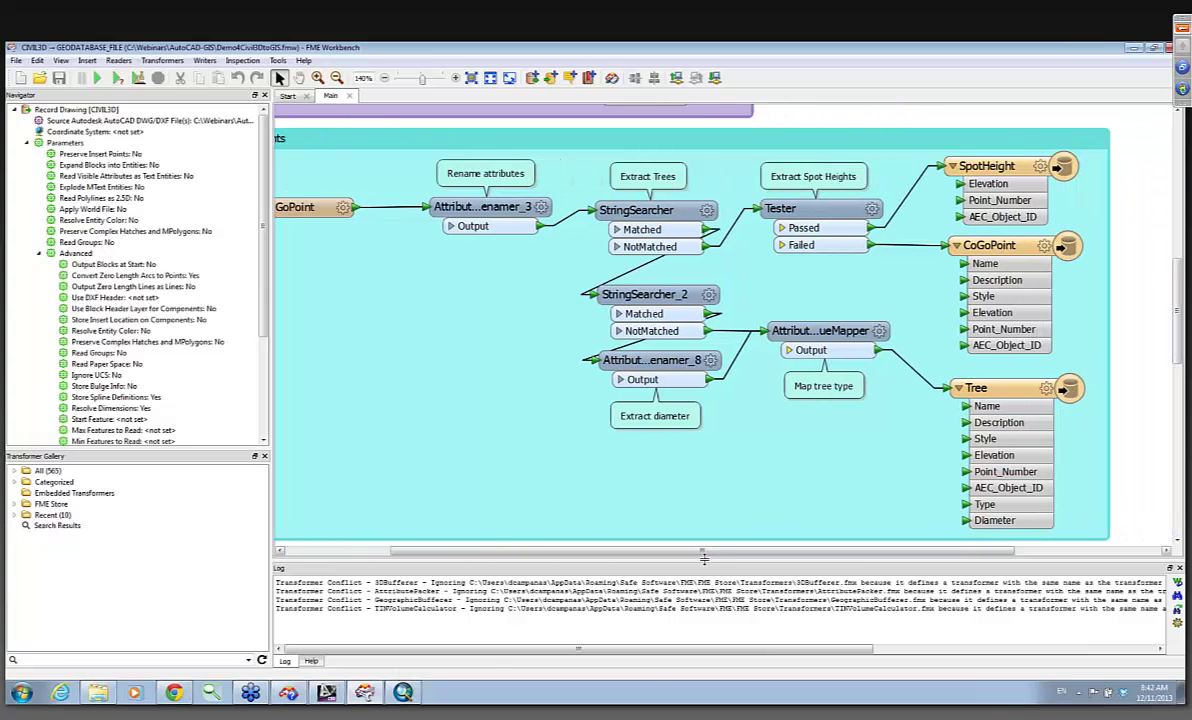
pyautogui.moveTo(655, 212)
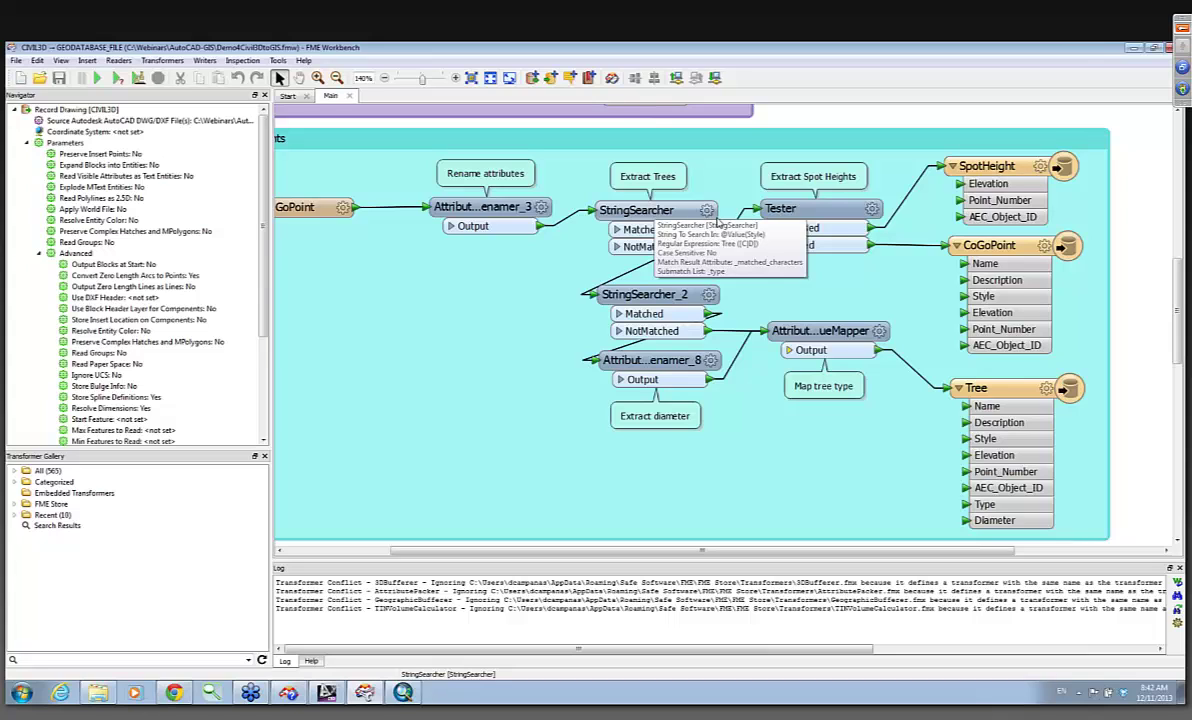
pyautogui.doubleClick(655, 212)
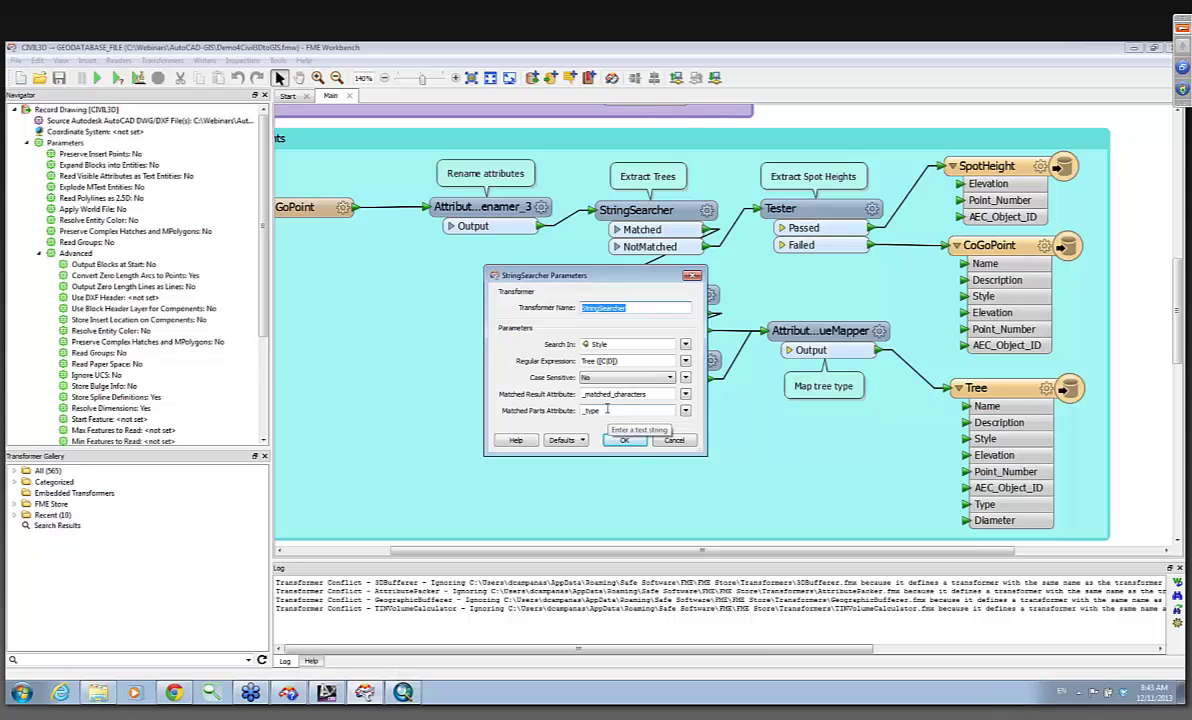
pyautogui.click(624, 440)
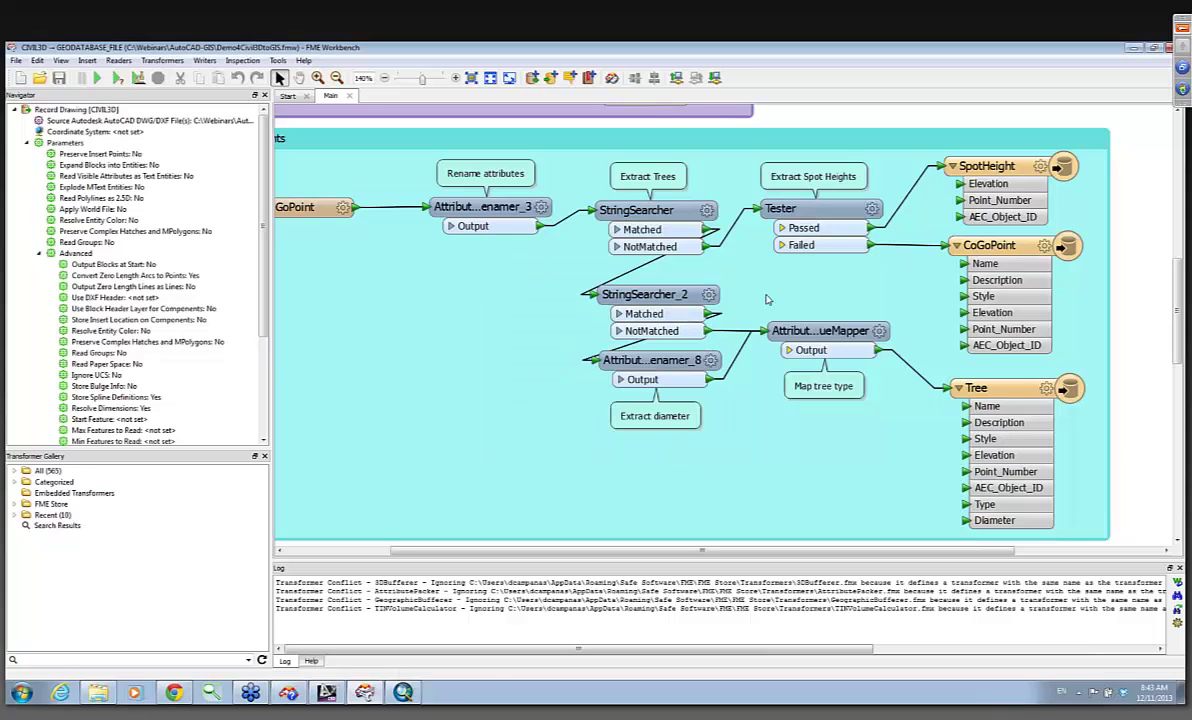
pyautogui.click(709, 294)
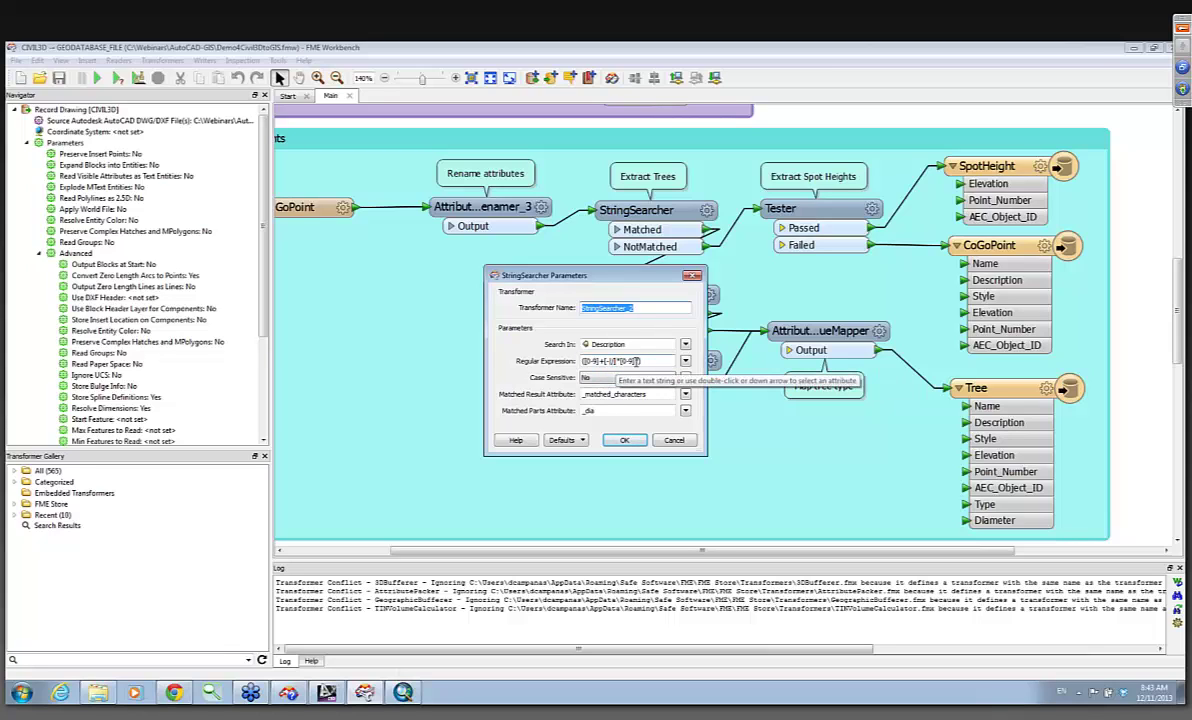
pyautogui.click(634, 444)
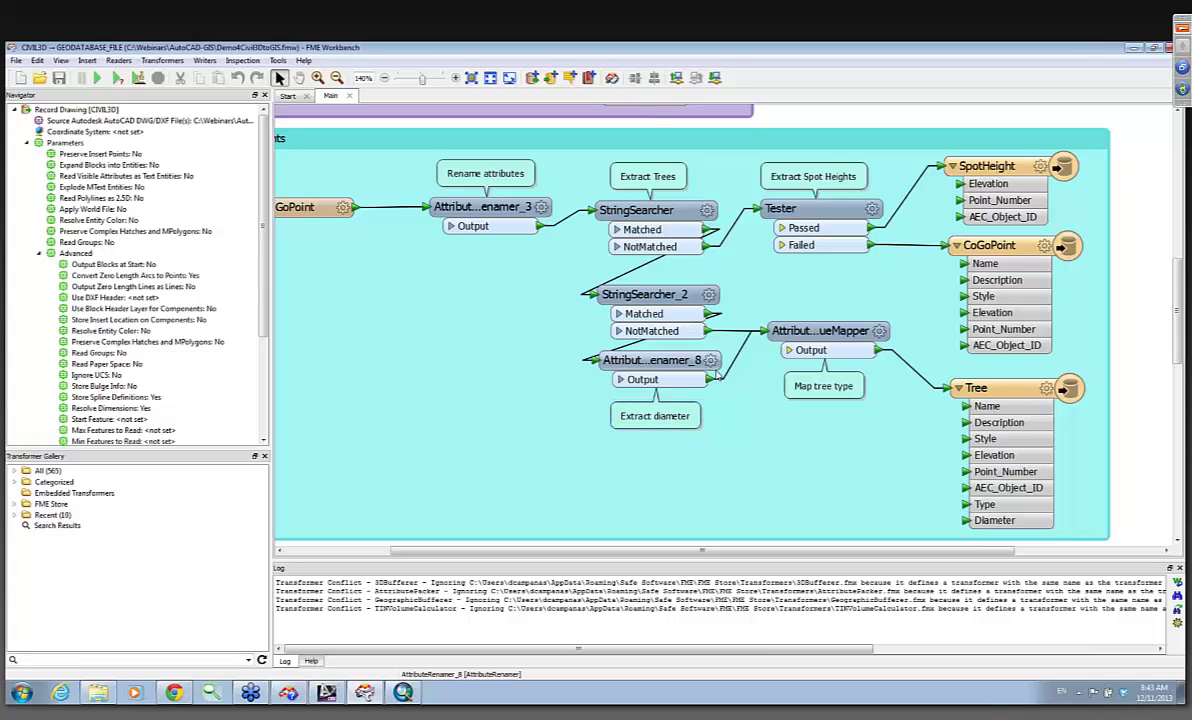
# Step: Review the diameter attribute renaming and the AttributeValueMapper's tree type mapping in the CoGo Points bookmark
pyautogui.click(710, 361)
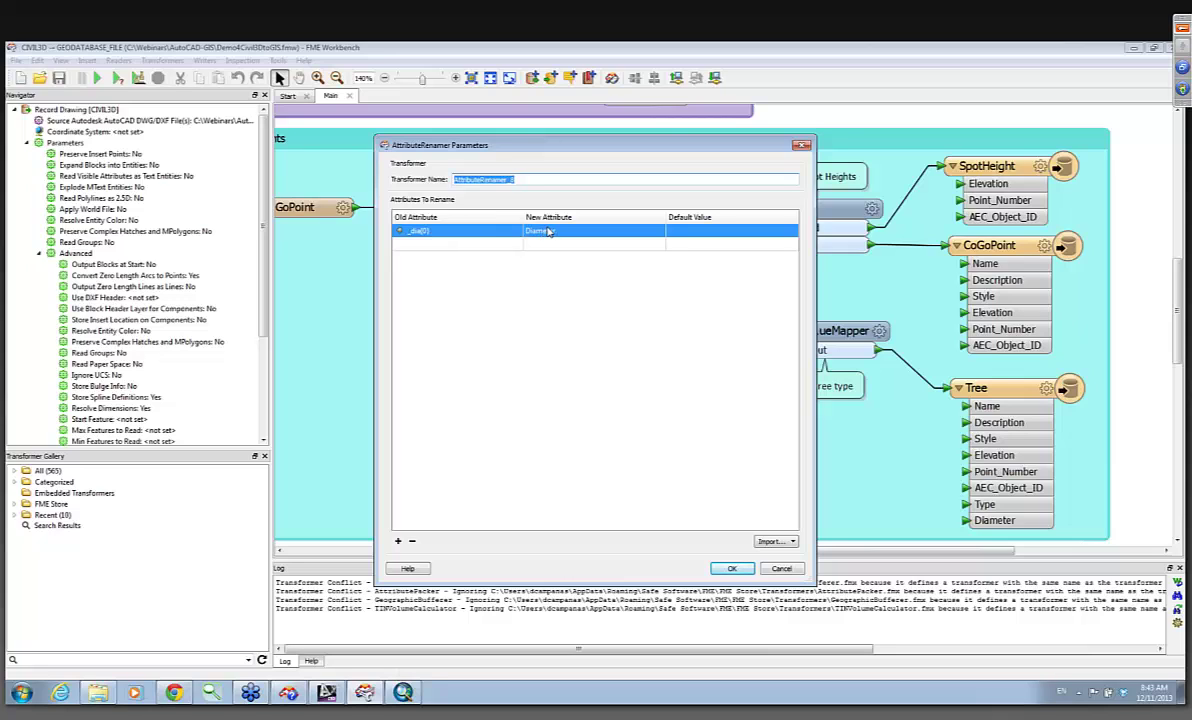
pyautogui.click(732, 568)
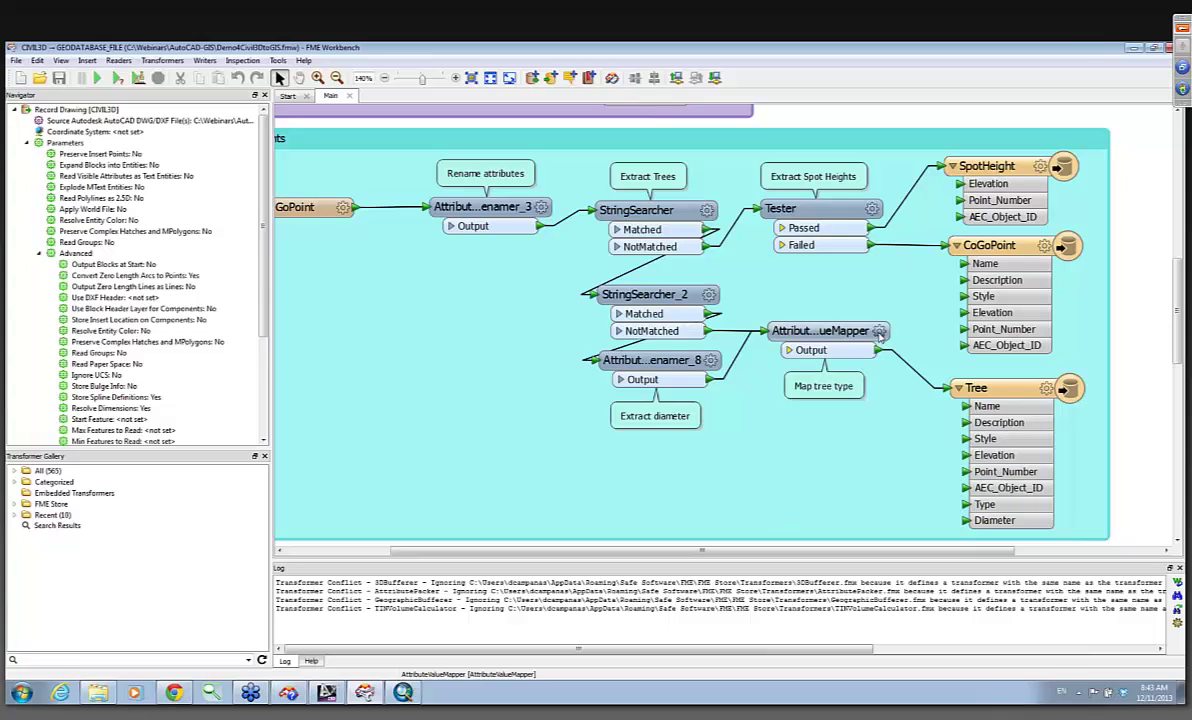
pyautogui.moveTo(878, 340)
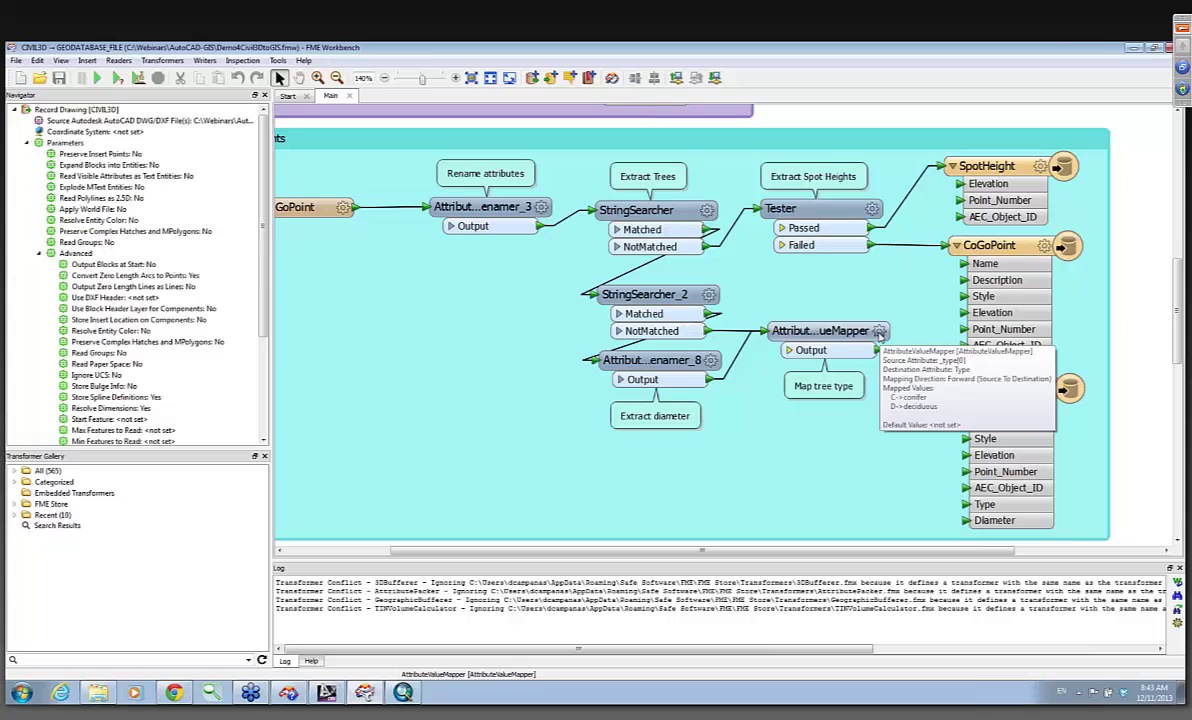
pyautogui.click(878, 332)
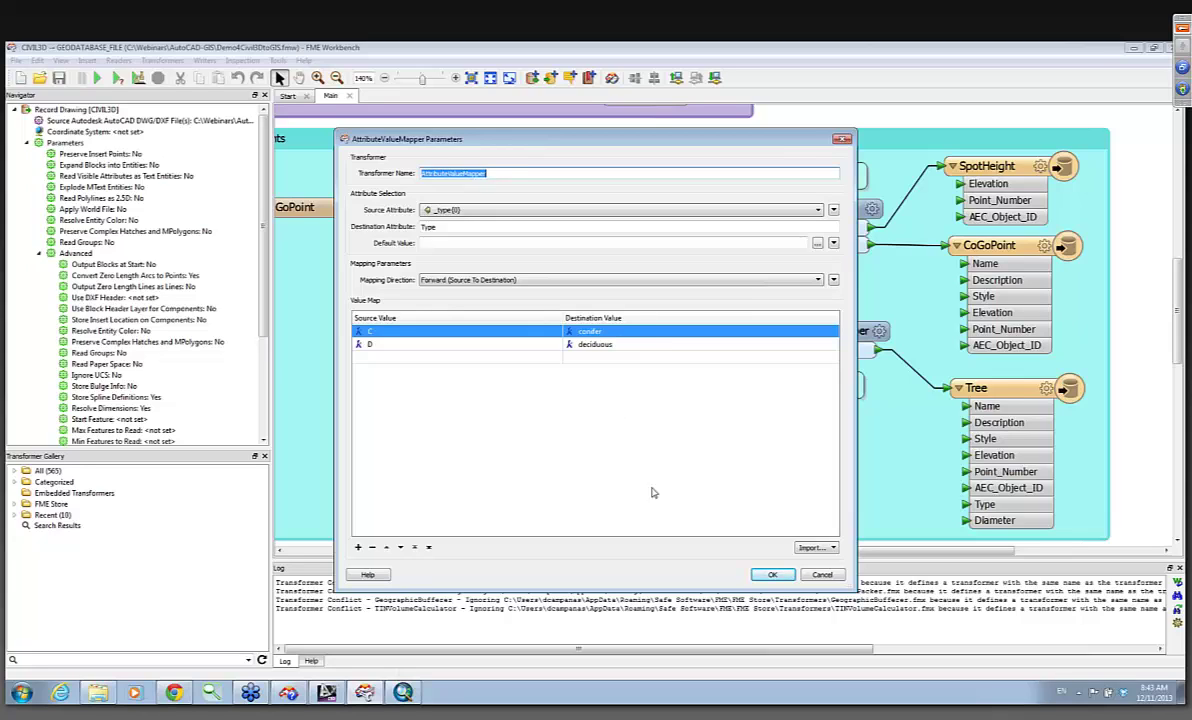
pyautogui.click(822, 576)
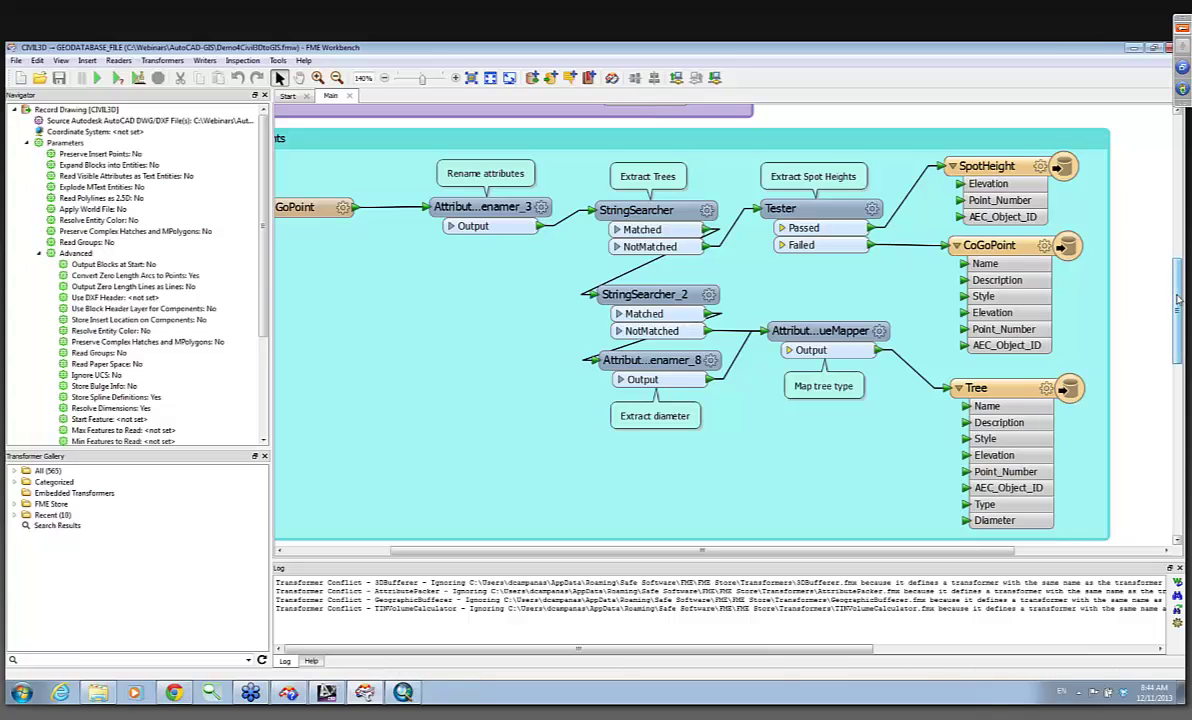
# Step: Review the test clause of the Tester that extracts spot heights from the CoGo points
pyautogui.moveTo(1179, 299); pyautogui.dragTo(1179, 307)
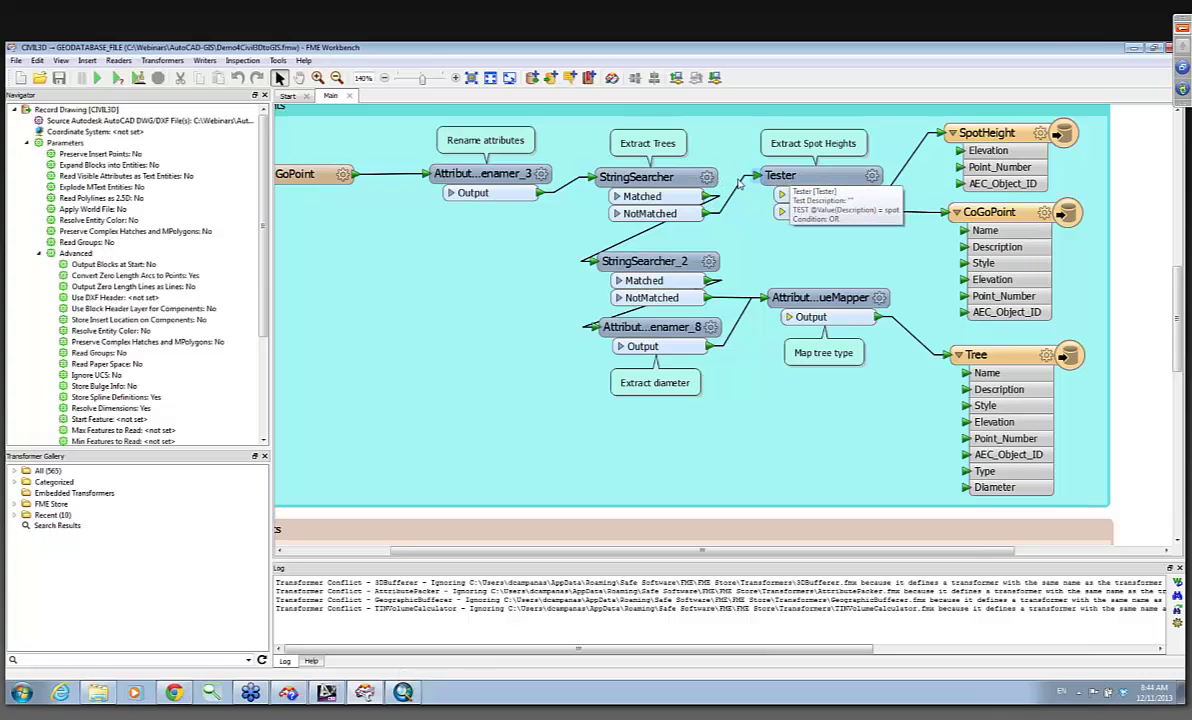
pyautogui.doubleClick(785, 176)
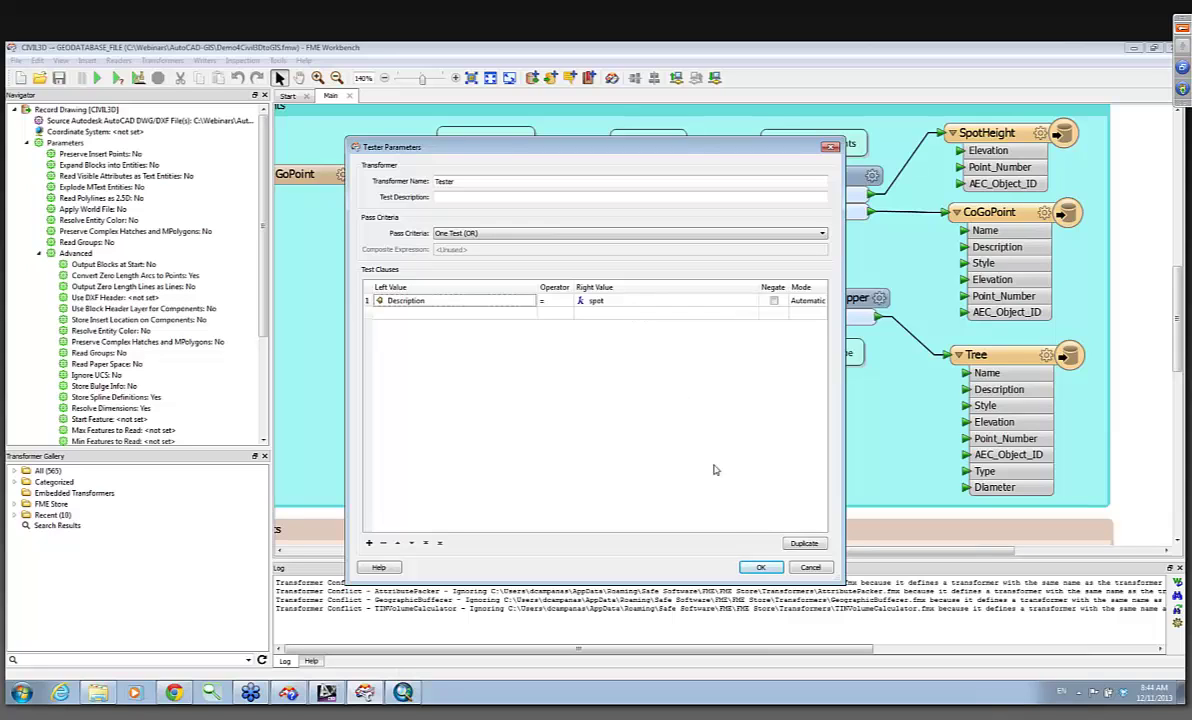
pyautogui.click(811, 568)
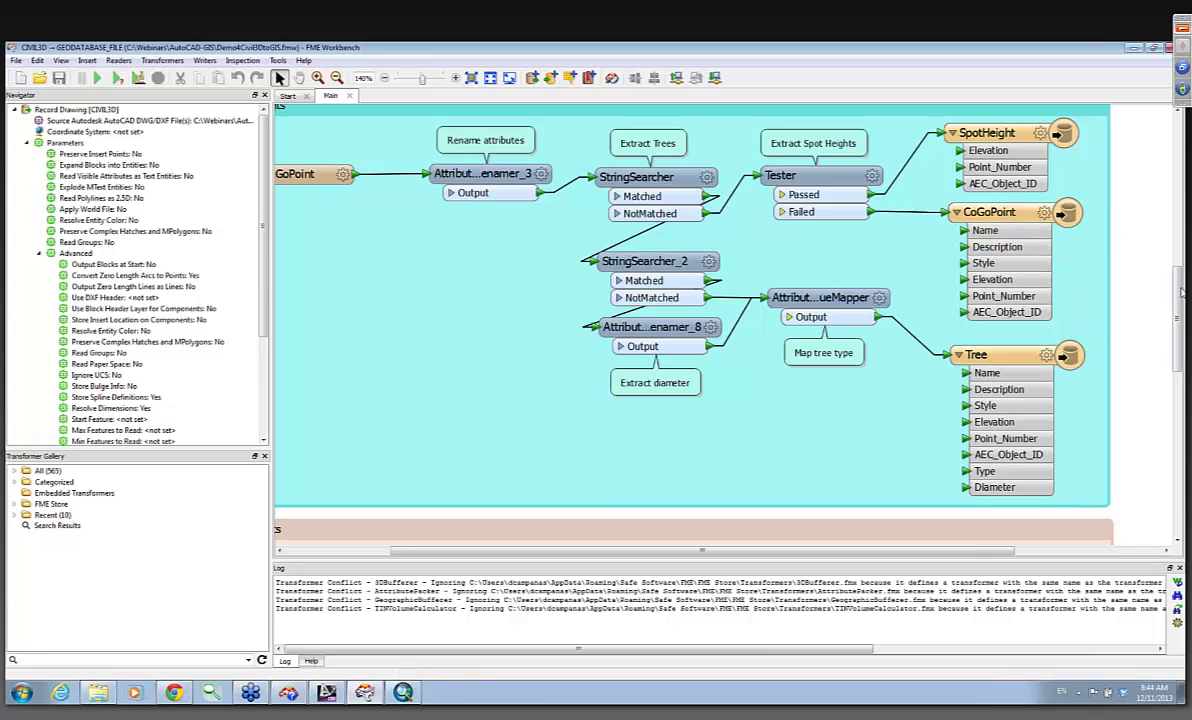
# Step: Look over the Alignments bookmark and review the Tree writer feature type's general properties and user attributes
pyautogui.moveTo(1180, 295); pyautogui.dragTo(1178, 326)
pyautogui.scroll(-3, 1020, 440)
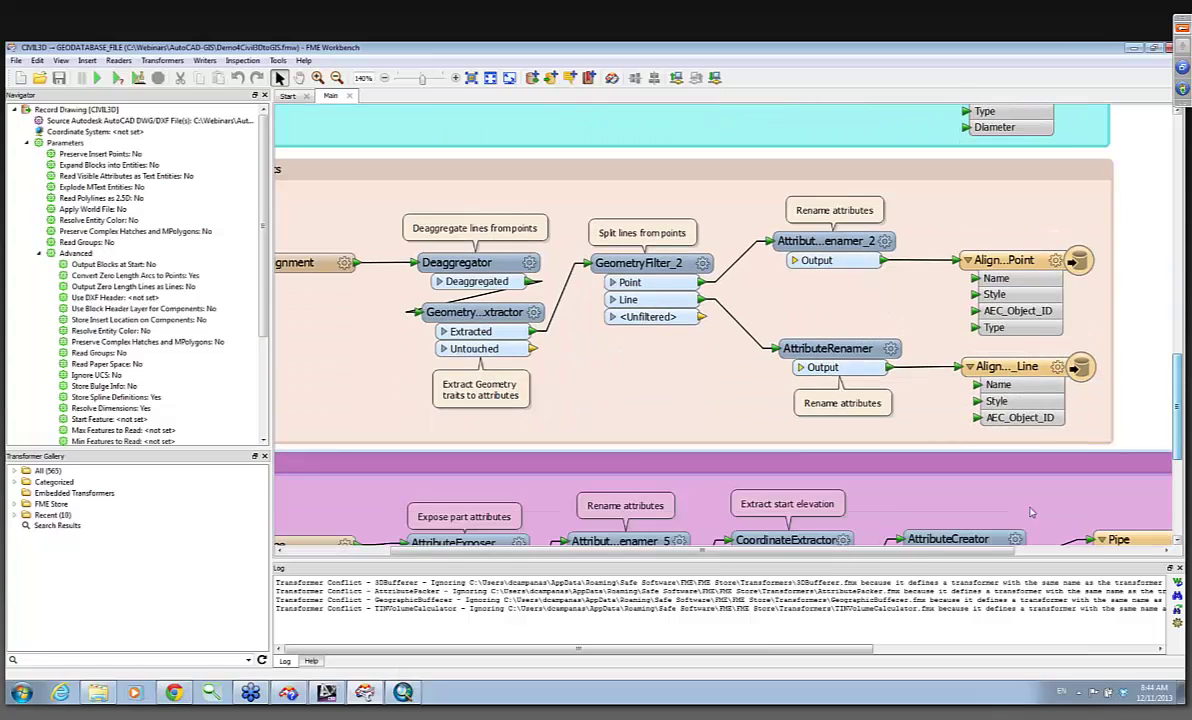
pyautogui.moveTo(818, 559); pyautogui.dragTo(820, 558)
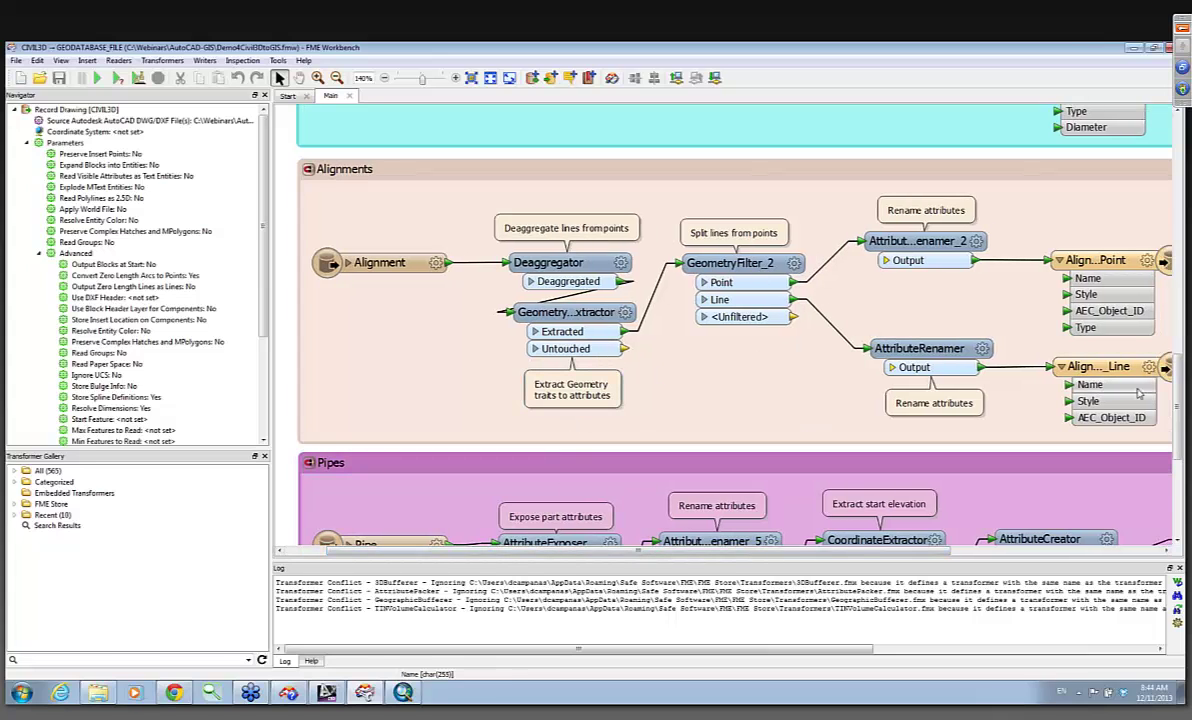
pyautogui.scroll(-10, 1178, 400)
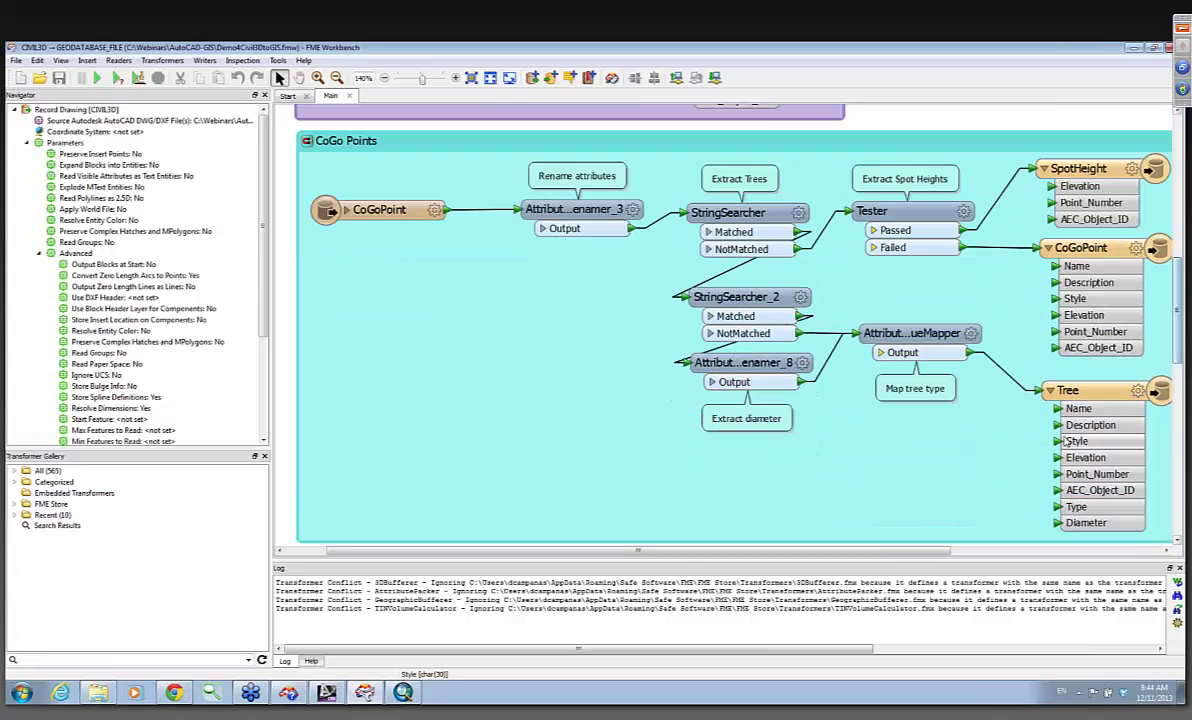
pyautogui.click(1137, 393)
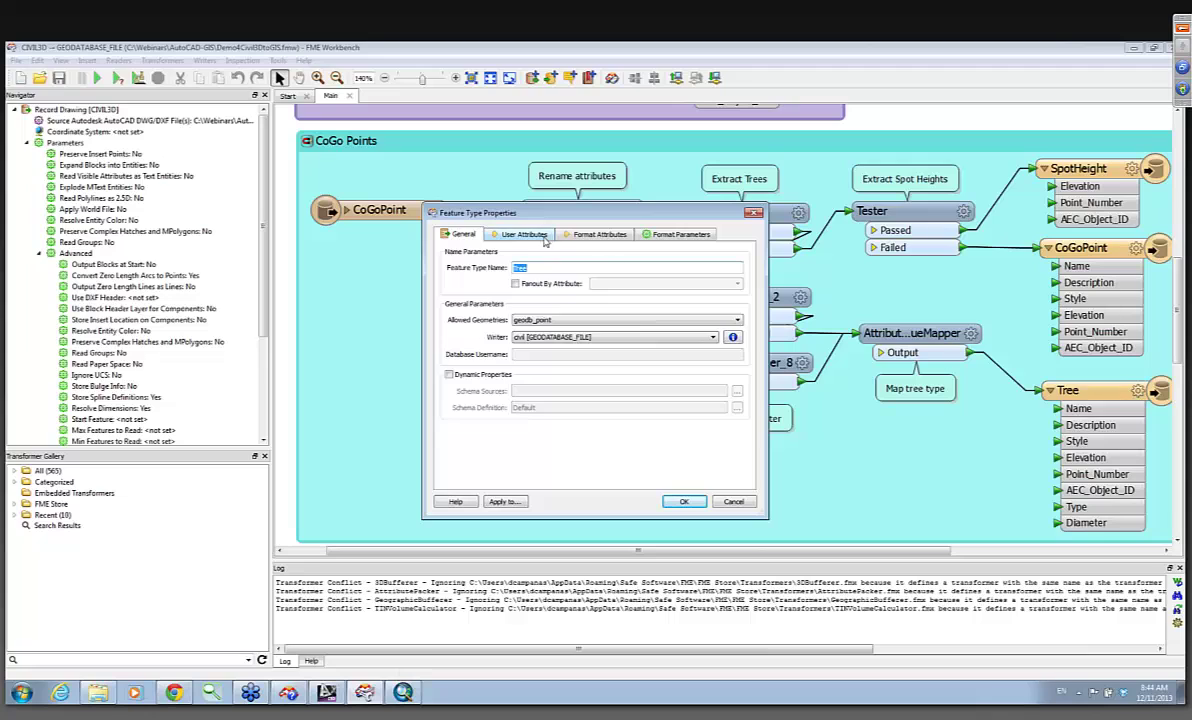
pyautogui.click(518, 234)
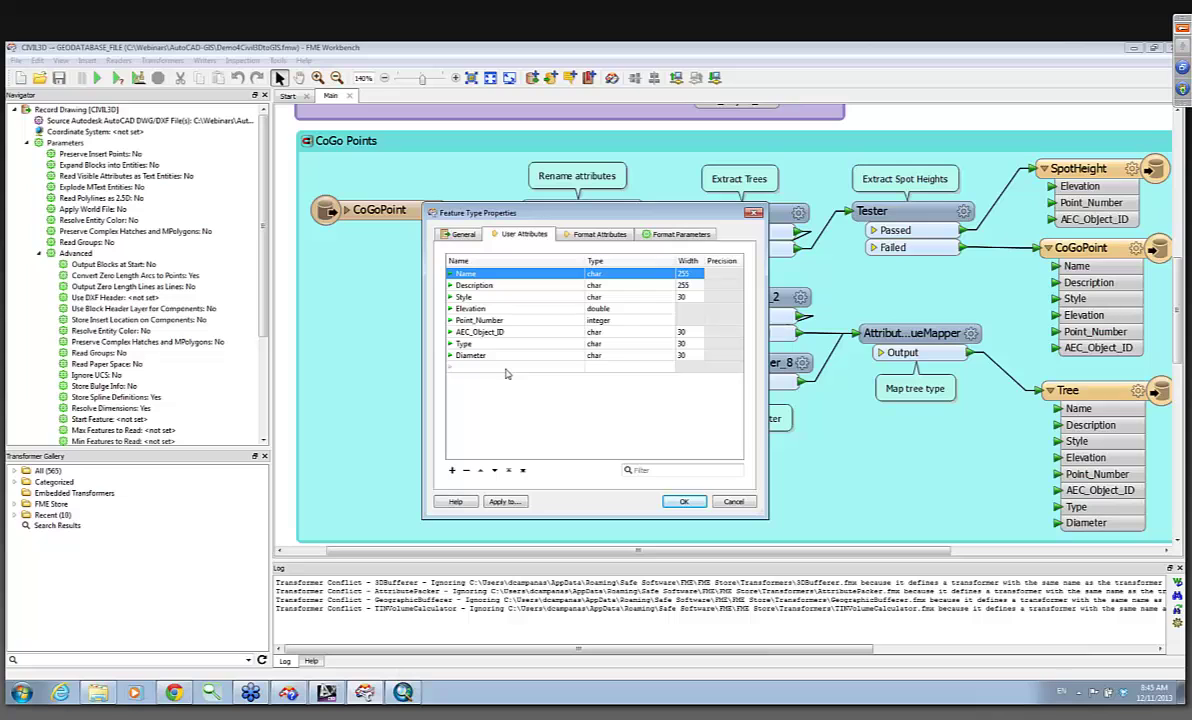
pyautogui.click(747, 503)
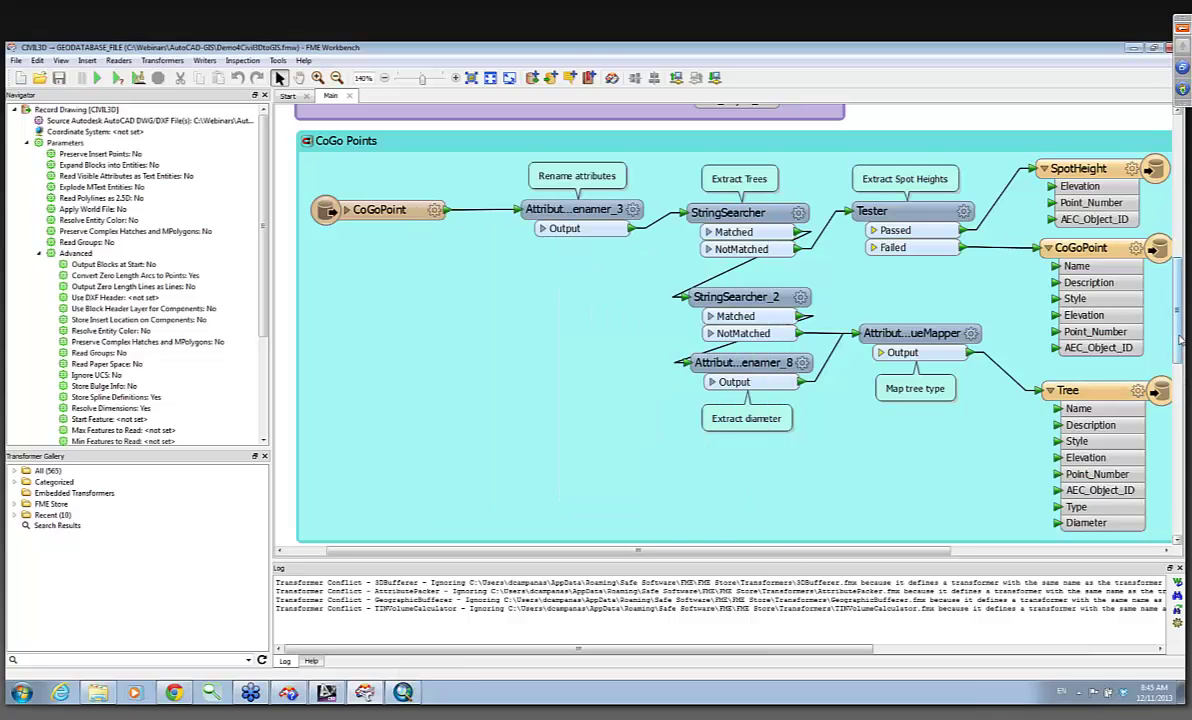
# Step: Look over the Alignments bookmark and review the GeometryPropertyExtractor's settings for extracting geometry traits to attributes
pyautogui.scroll(-1, 1181, 352)
pyautogui.scroll(-5, 1181, 352)
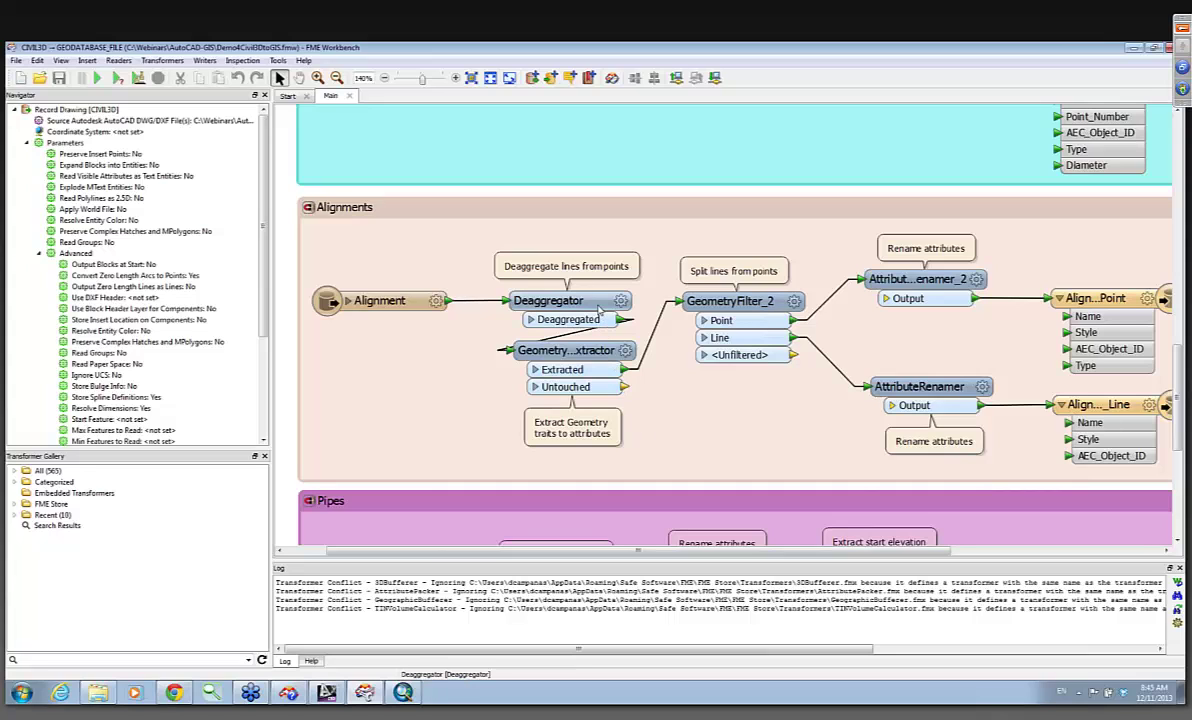
pyautogui.moveTo(591, 355)
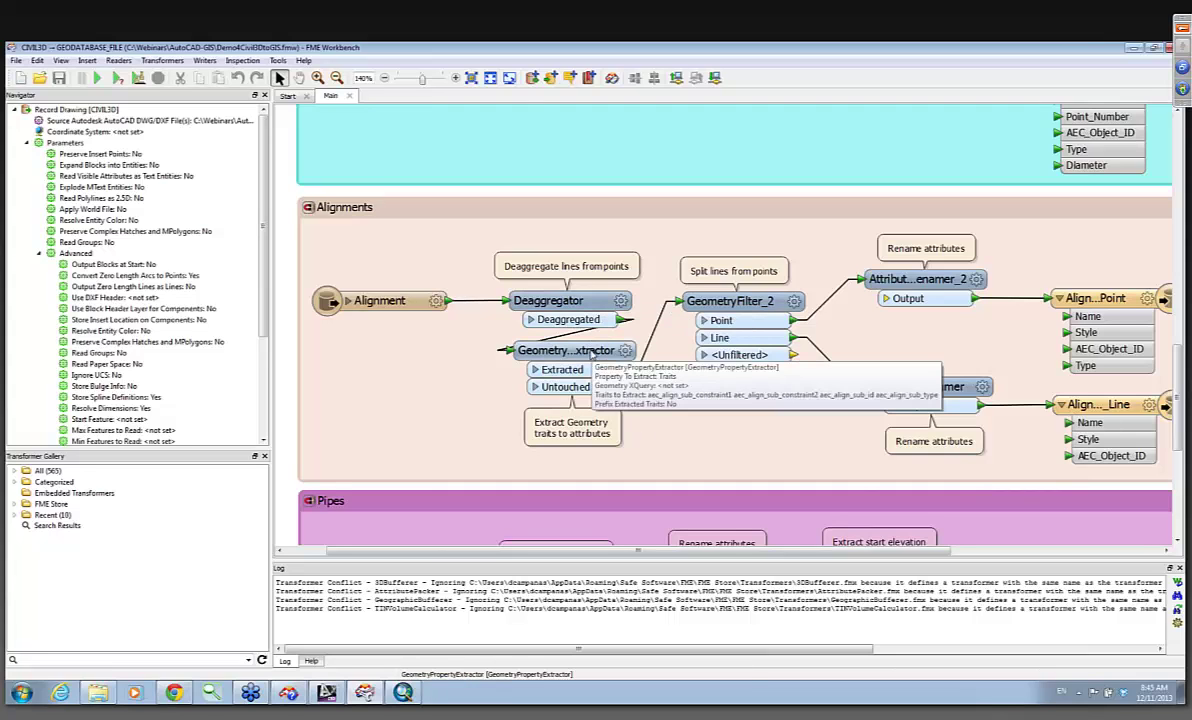
pyautogui.doubleClick(591, 352)
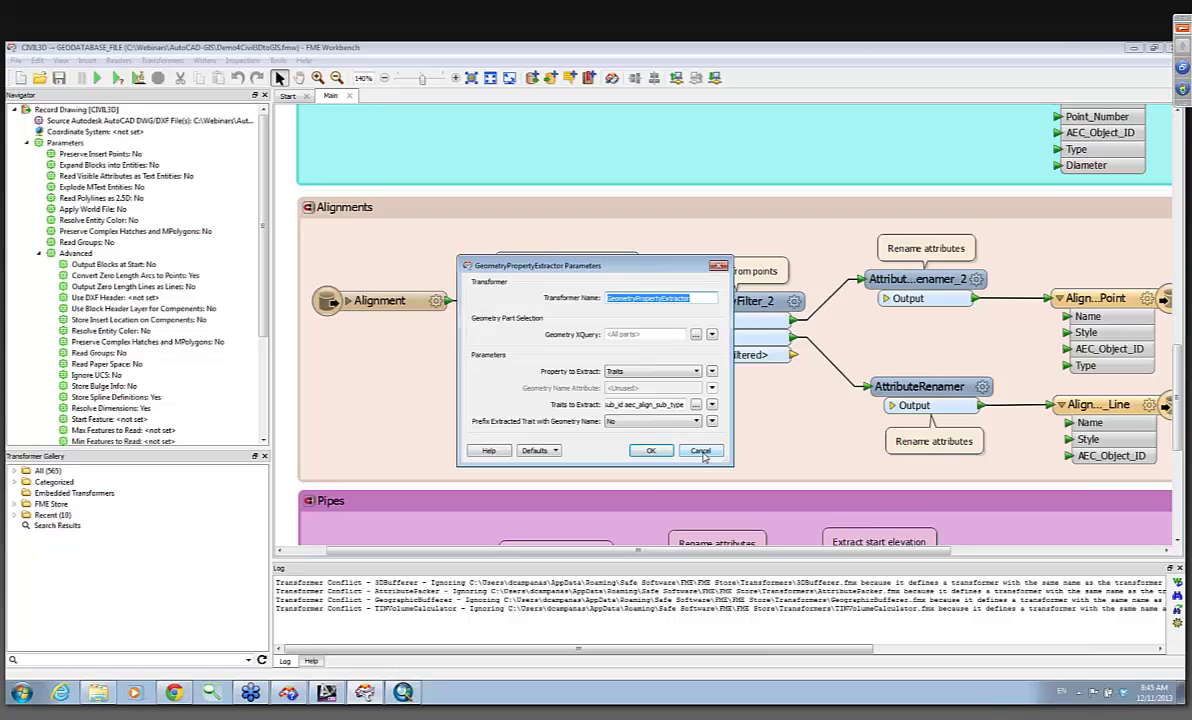
pyautogui.click(701, 451)
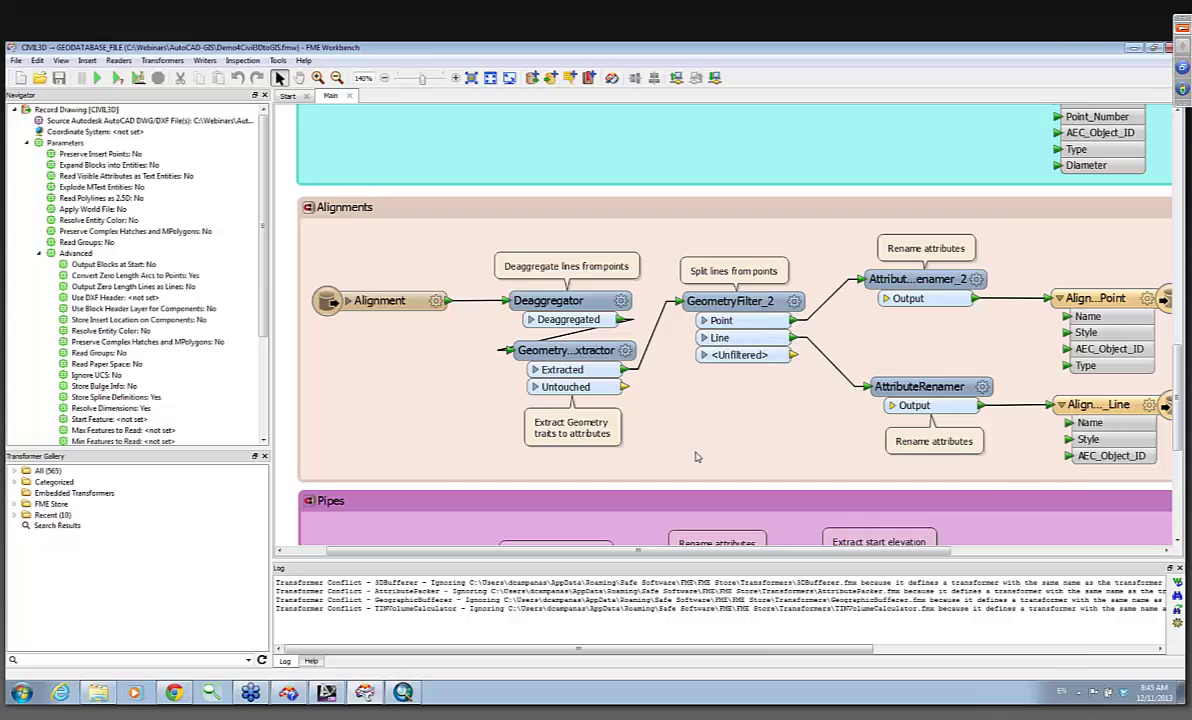
pyautogui.click(625, 352)
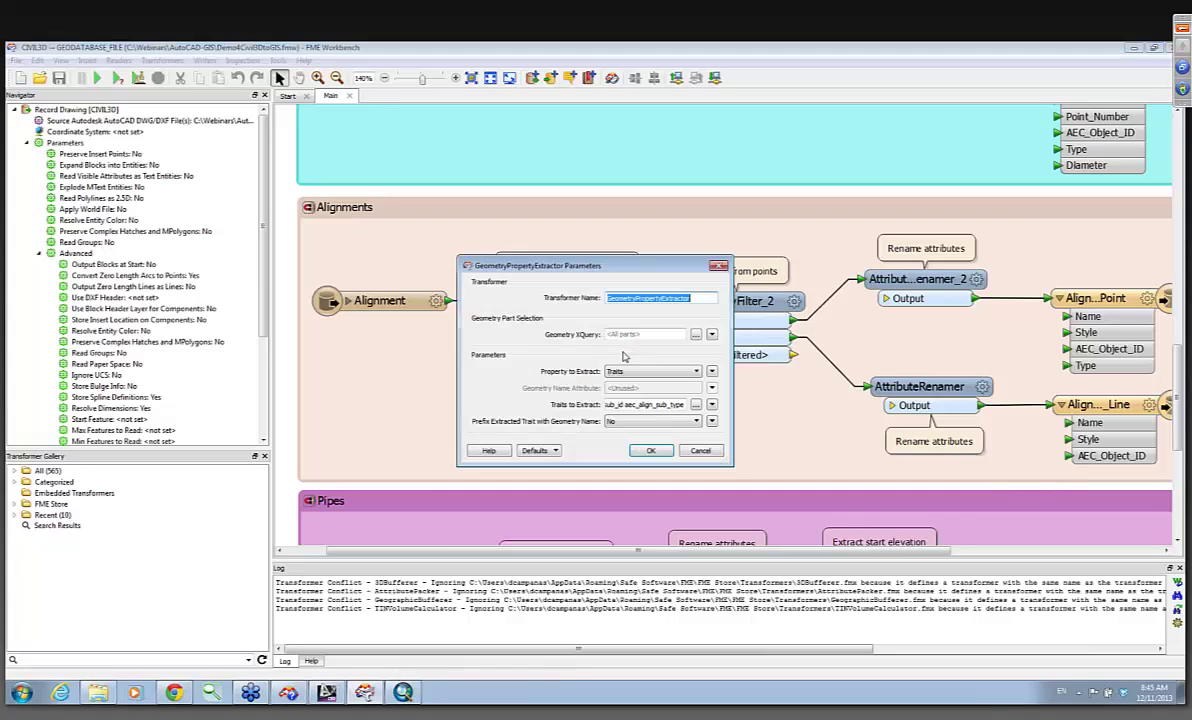
pyautogui.click(699, 451)
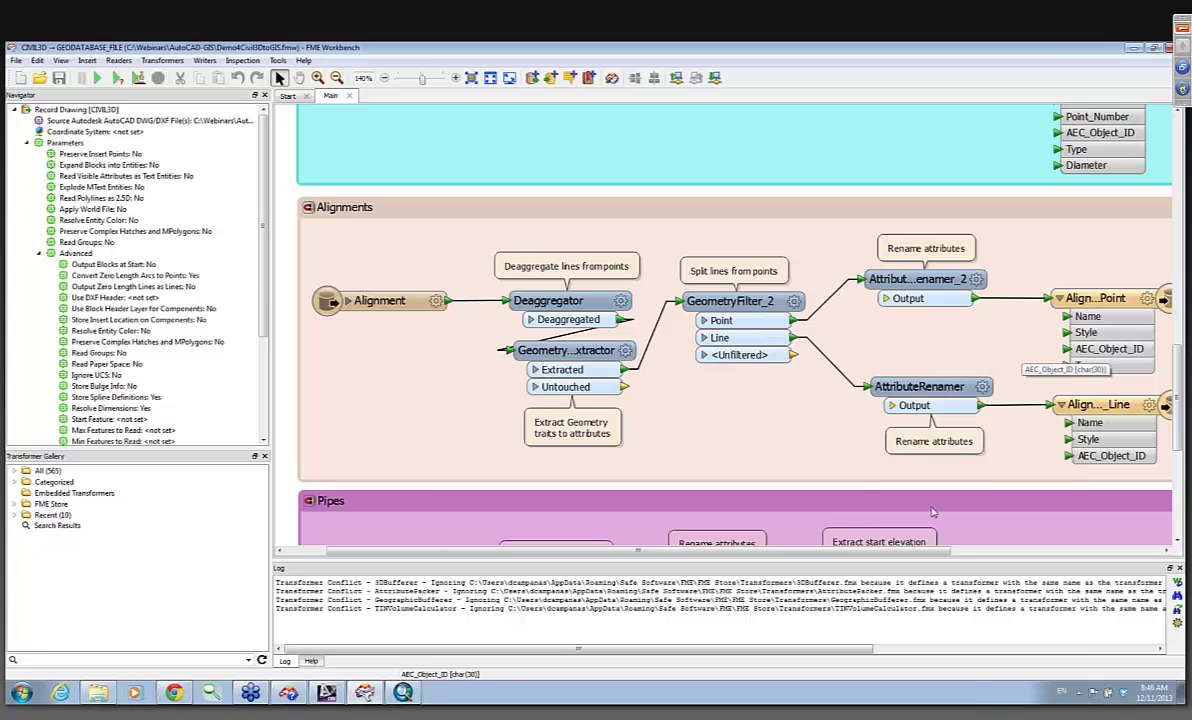
# Step: Look over the Pipes bookmark, check the selected pipe's properties in AutoCAD Civil 3D, and return to FME Workbench
pyautogui.scroll(-5, 1178, 375)
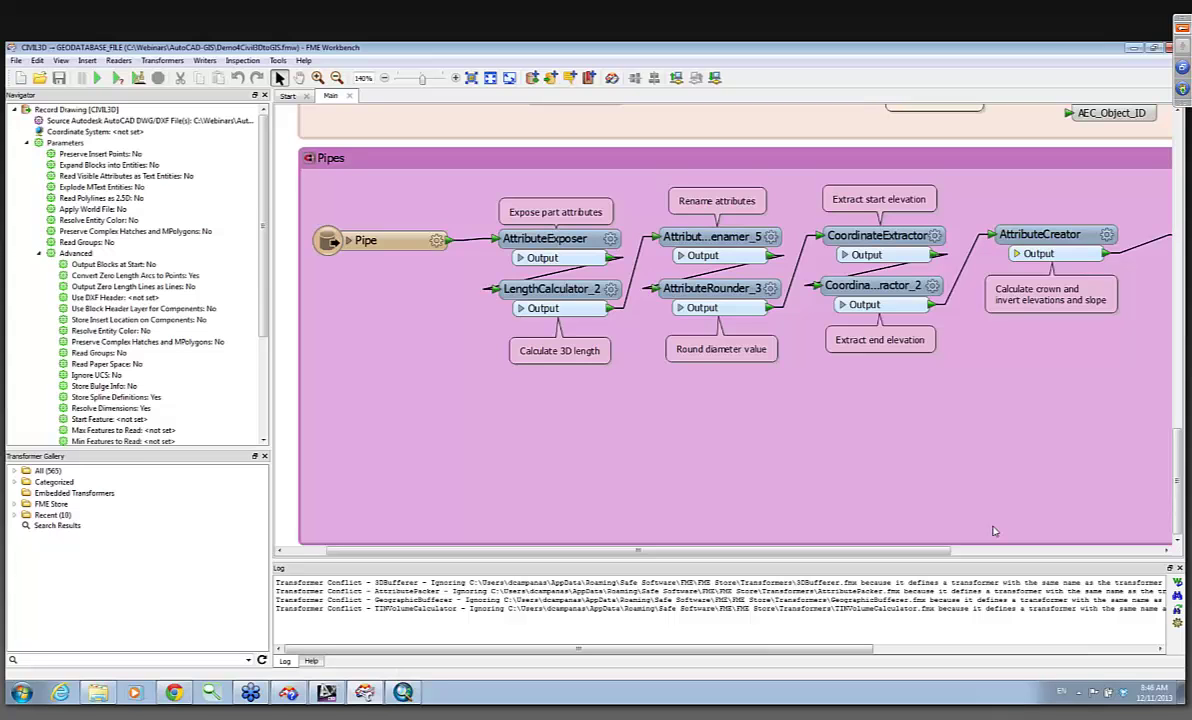
pyautogui.click(327, 692)
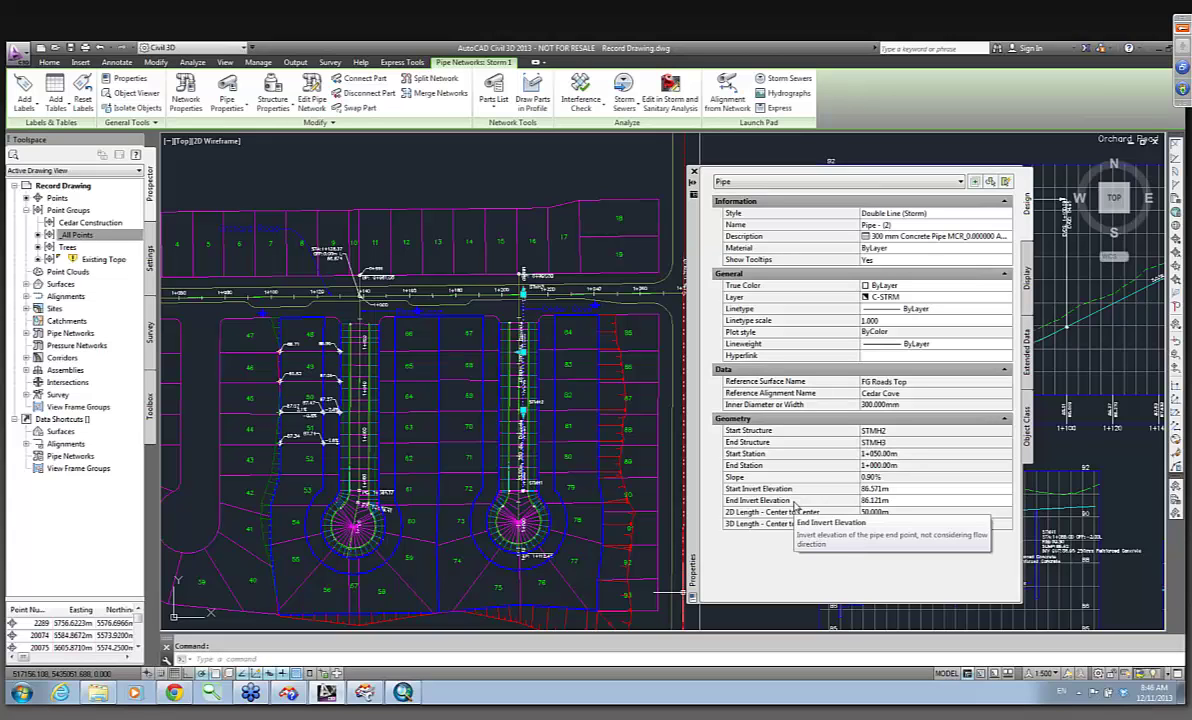
pyautogui.click(364, 692)
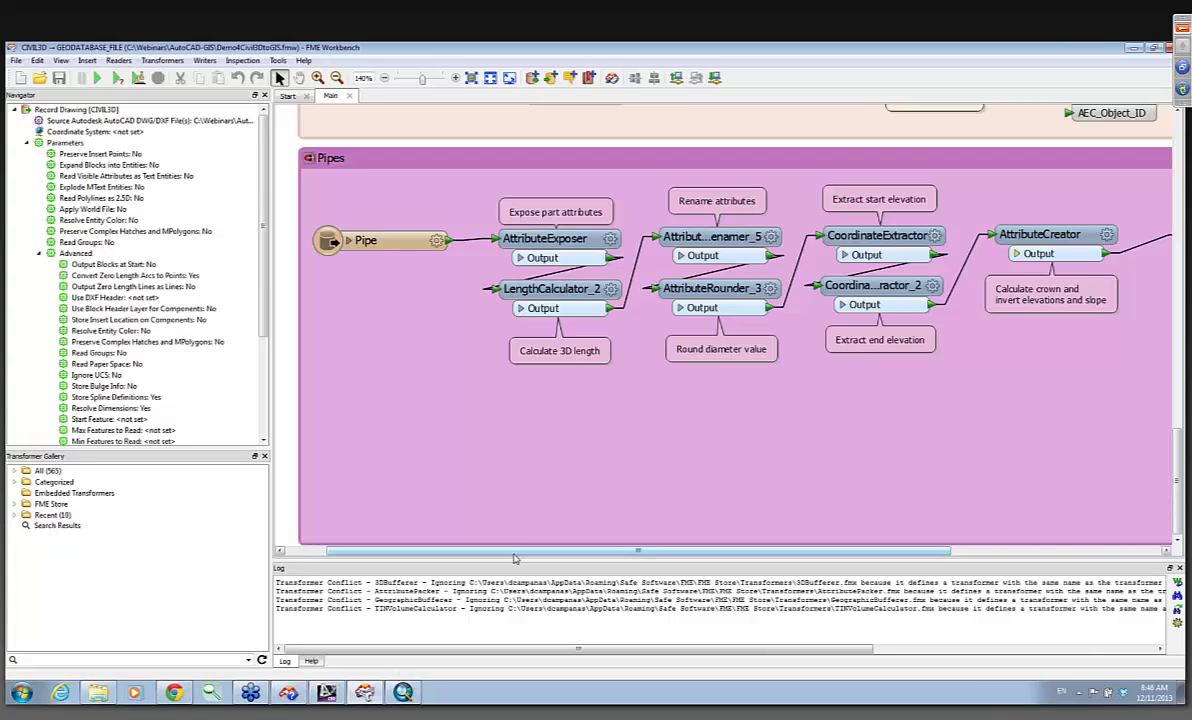
# Step: Review the AttributeCreator's expressions for invert elevations, crown elevations and slope at the end of the Pipes bookmark
pyautogui.moveTo(513, 551); pyautogui.dragTo(657, 556)
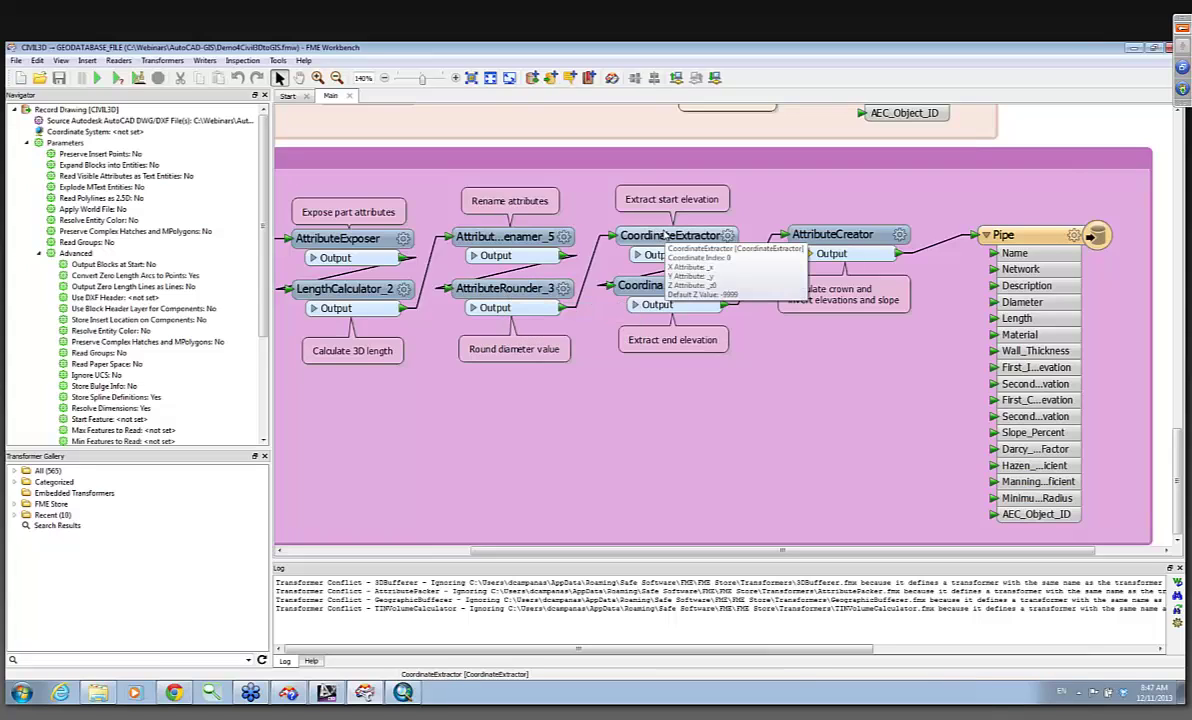
pyautogui.click(900, 235)
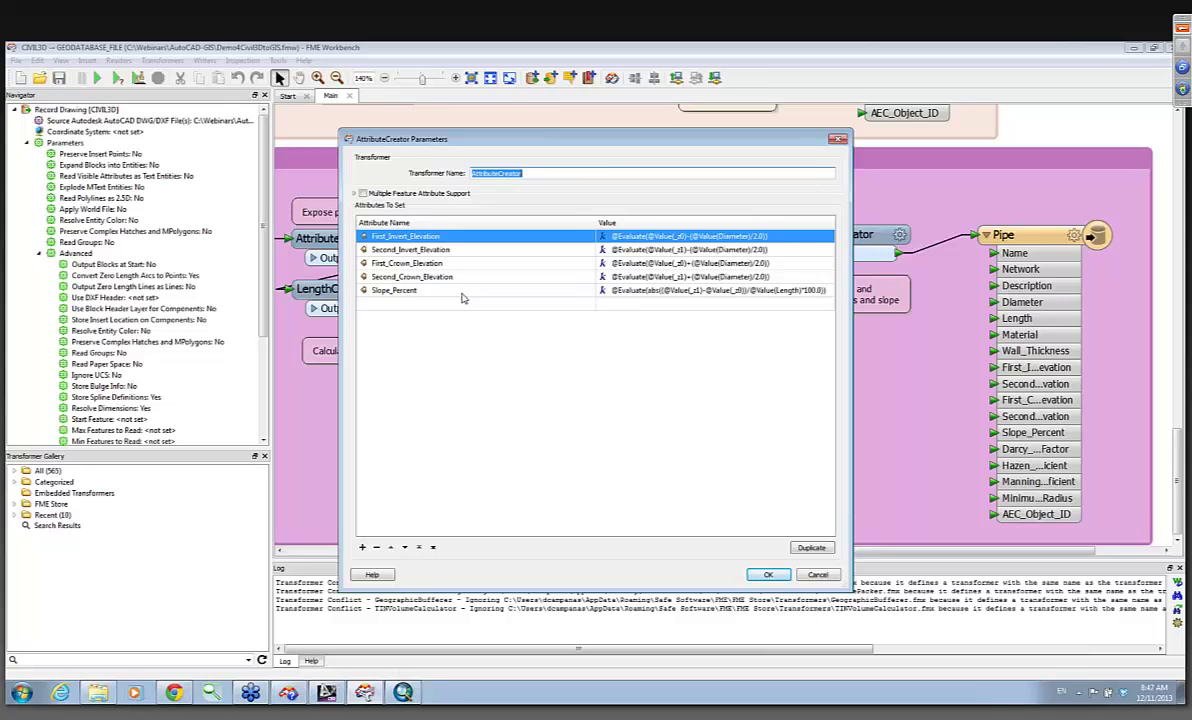
pyautogui.click(768, 574)
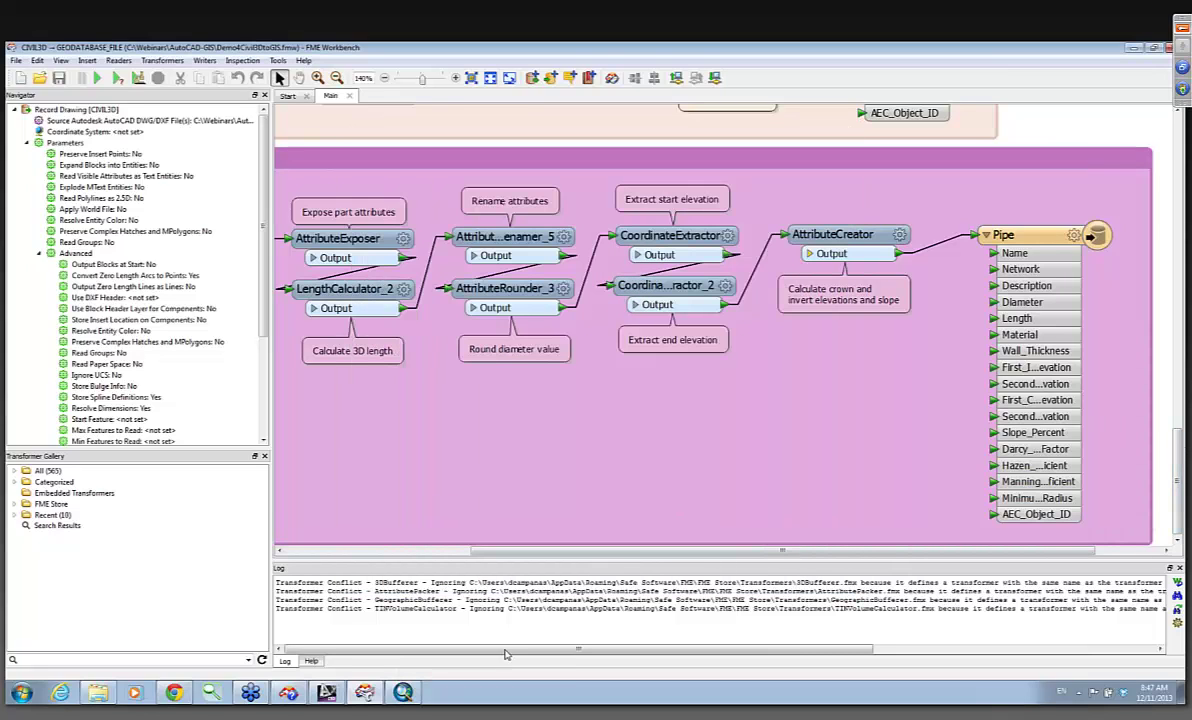
# Step: Switch to ArcMap, identify the northern storm pipe in the easternmost cul-de-sac road to inspect its attributes, and return to FME Workbench
pyautogui.moveTo(404, 694)
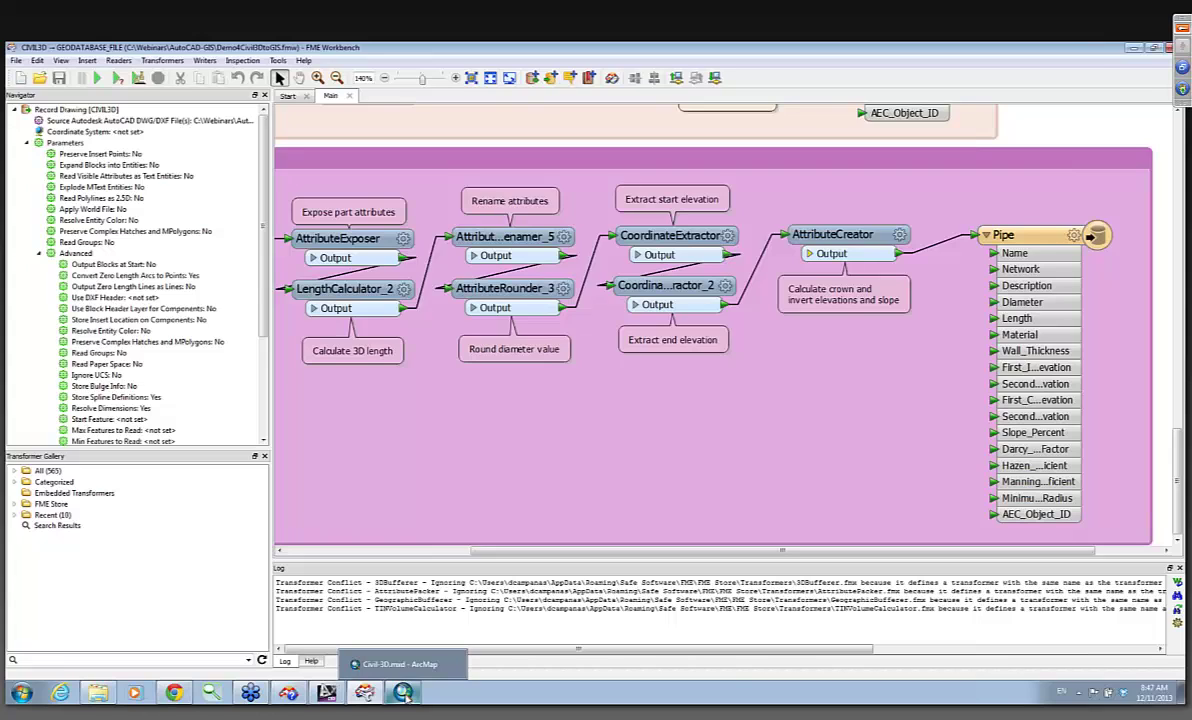
pyautogui.click(404, 694)
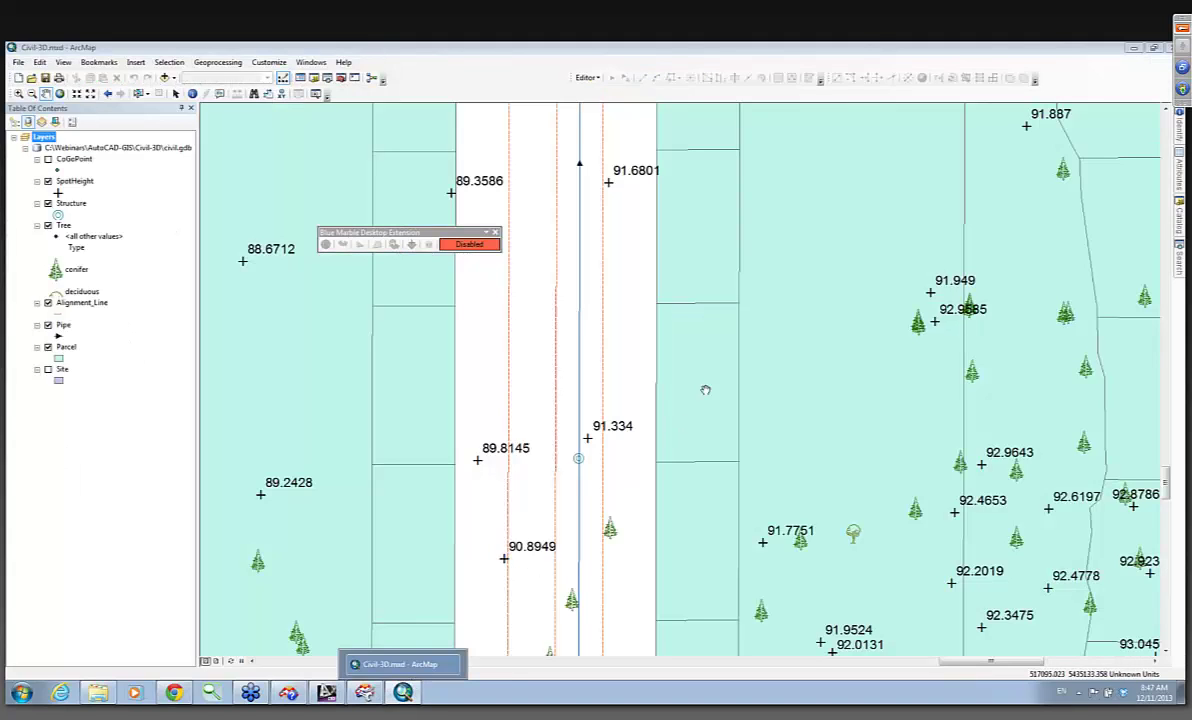
pyautogui.scroll(-1, 737, 364)
pyautogui.scroll(3, 739, 368)
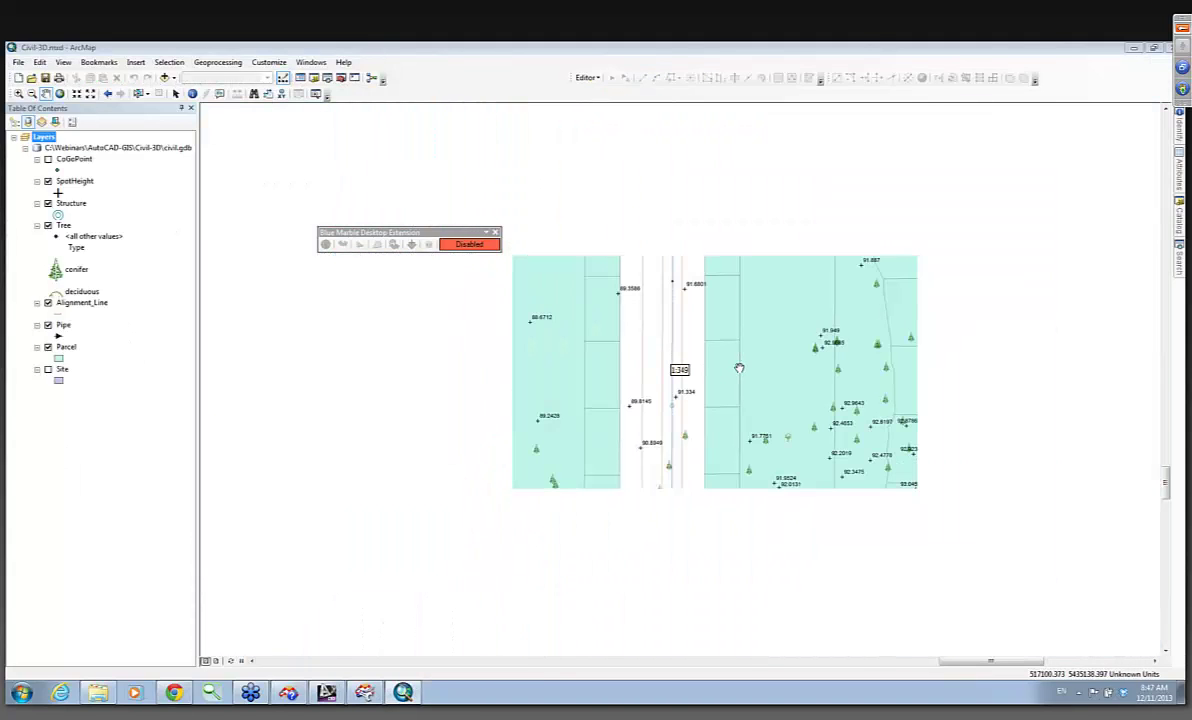
pyautogui.scroll(2, 739, 368)
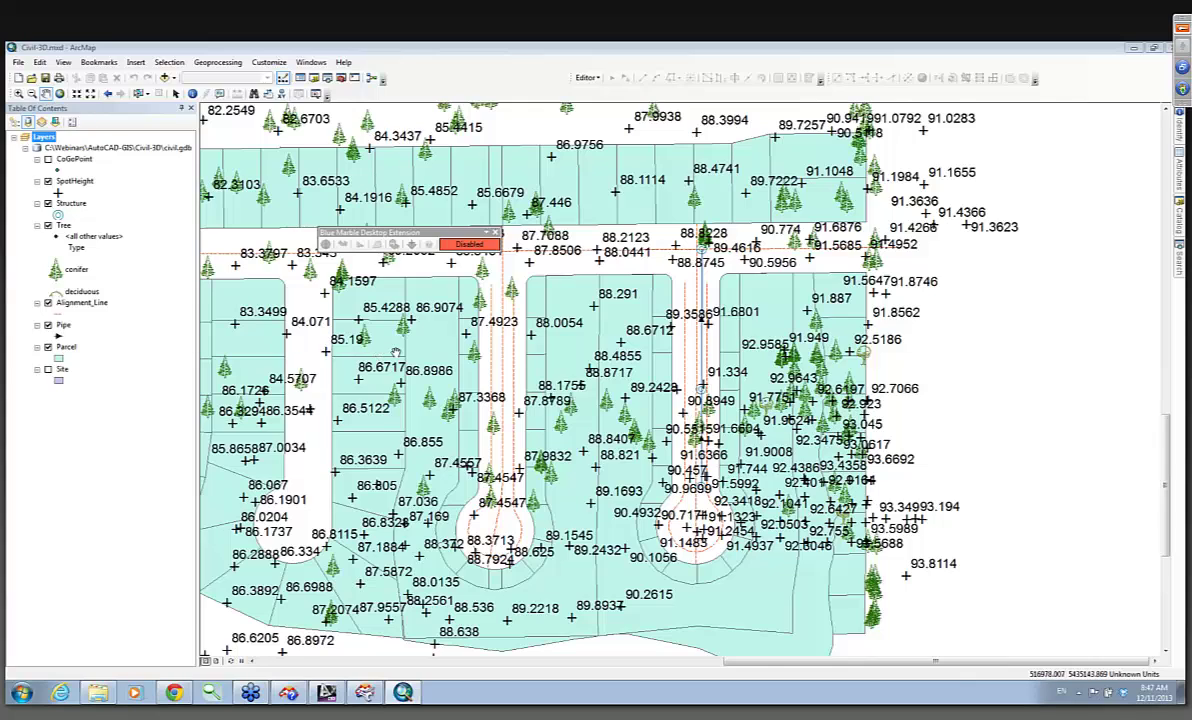
pyautogui.scroll(-1, 396, 352)
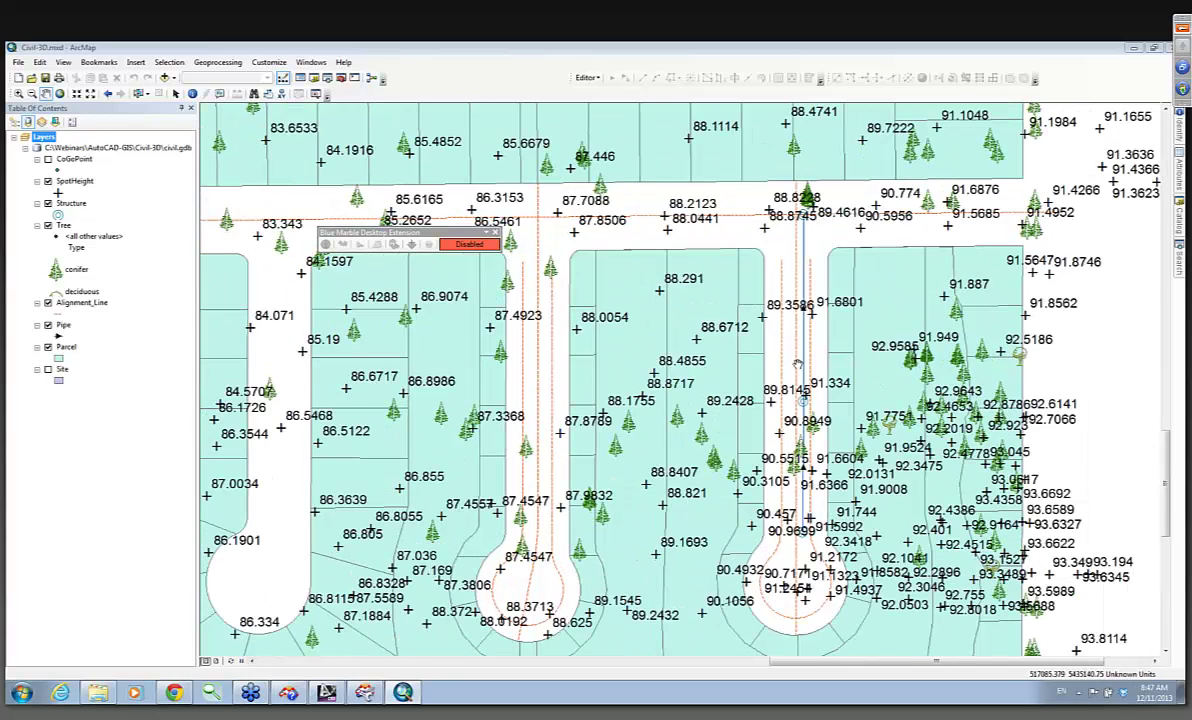
pyautogui.scroll(-2, 797, 365)
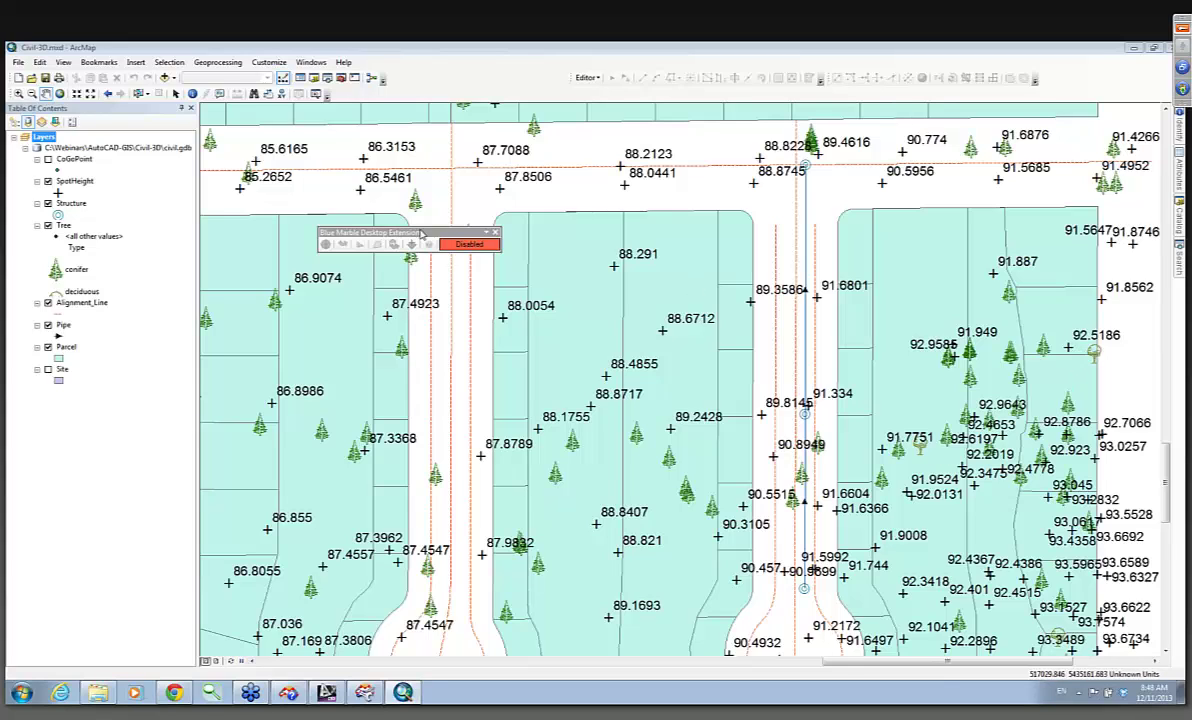
pyautogui.click(192, 93)
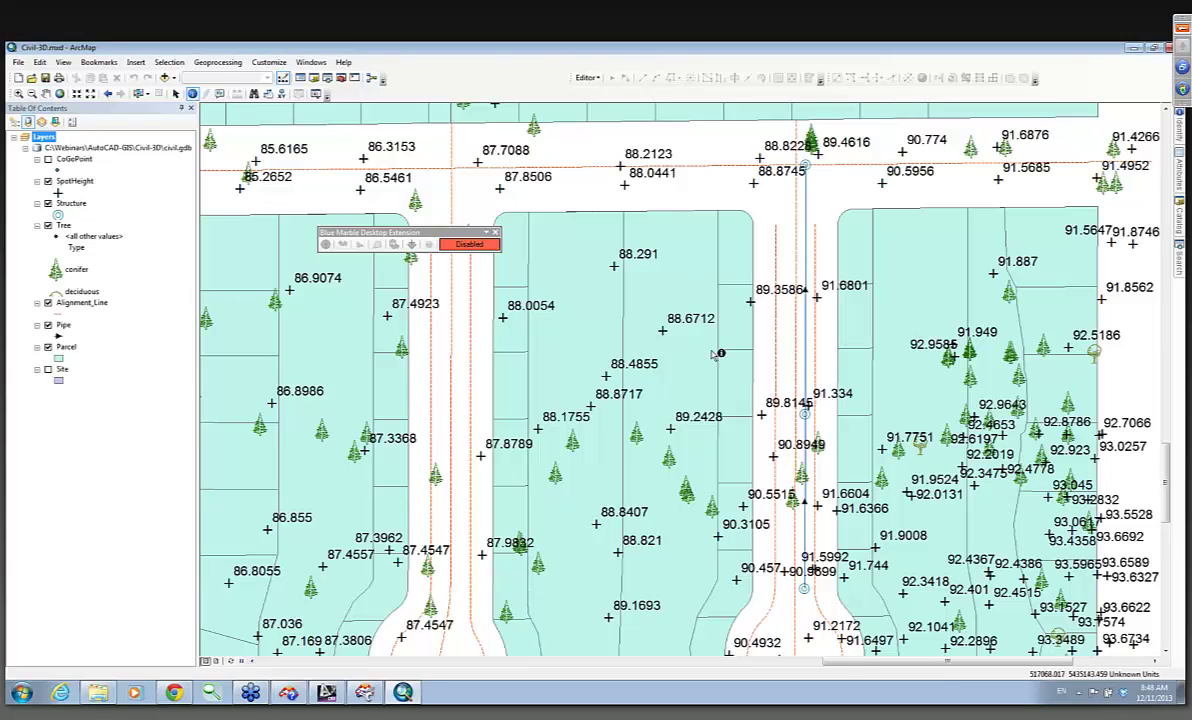
pyautogui.click(807, 321)
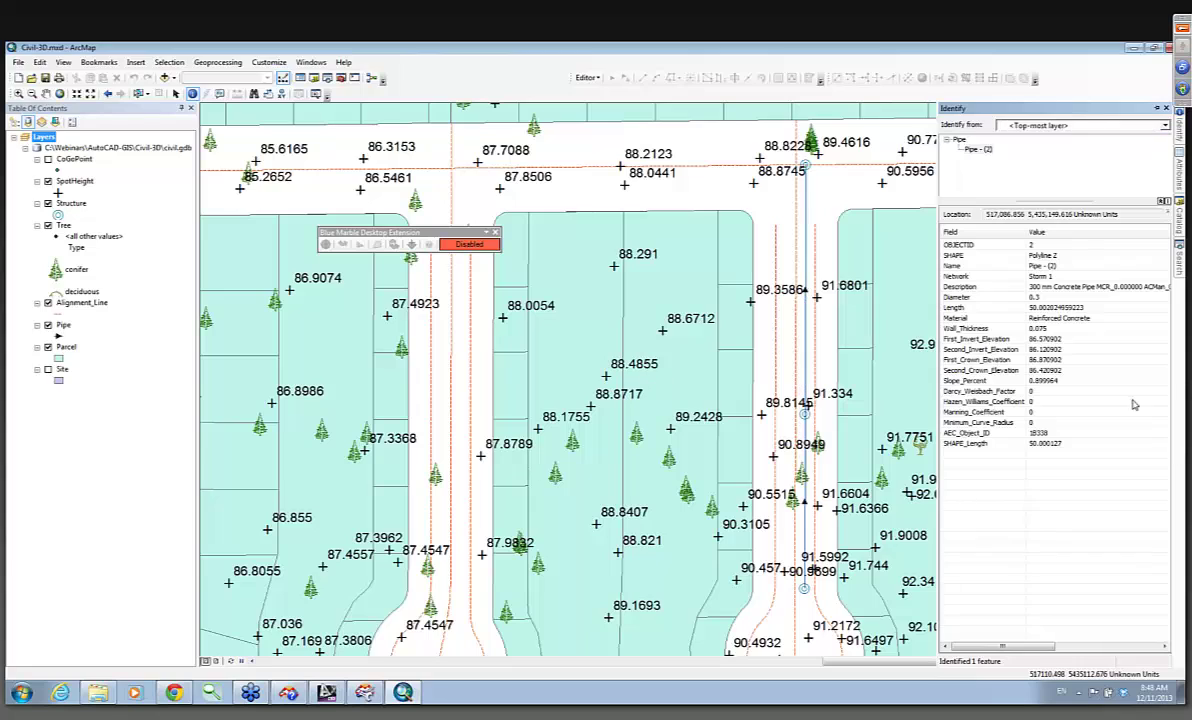
pyautogui.moveTo(1026, 232); pyautogui.dragTo(1038, 232)
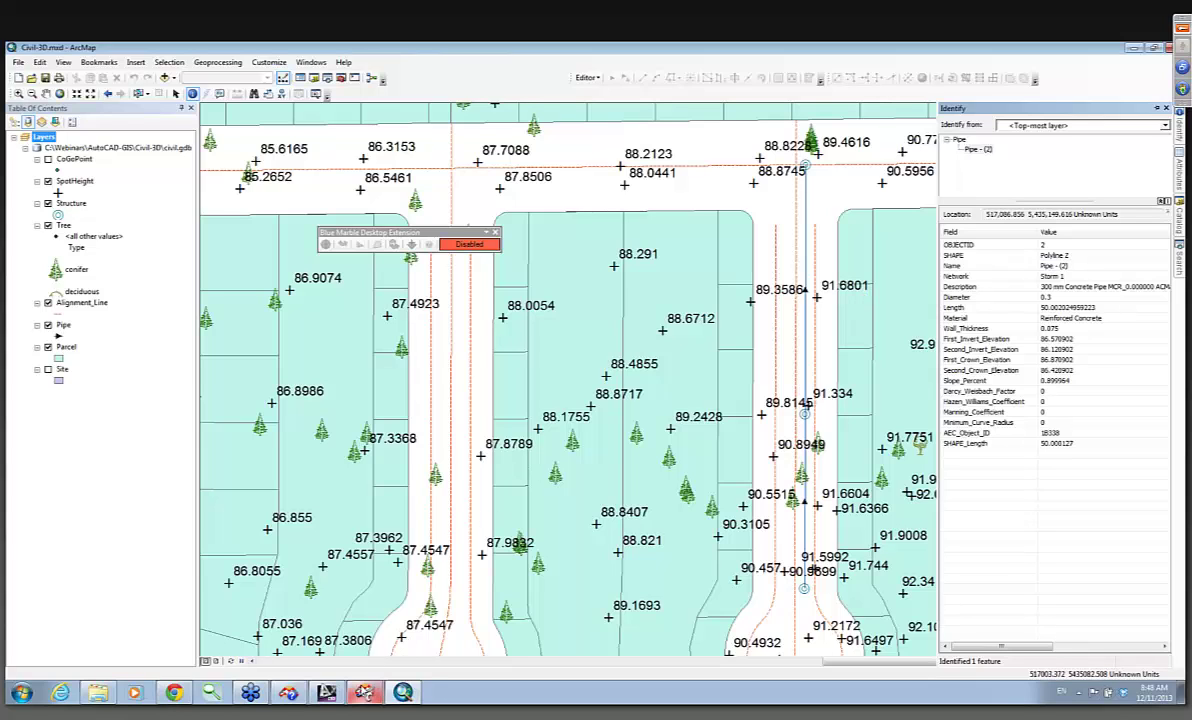
pyautogui.click(365, 692)
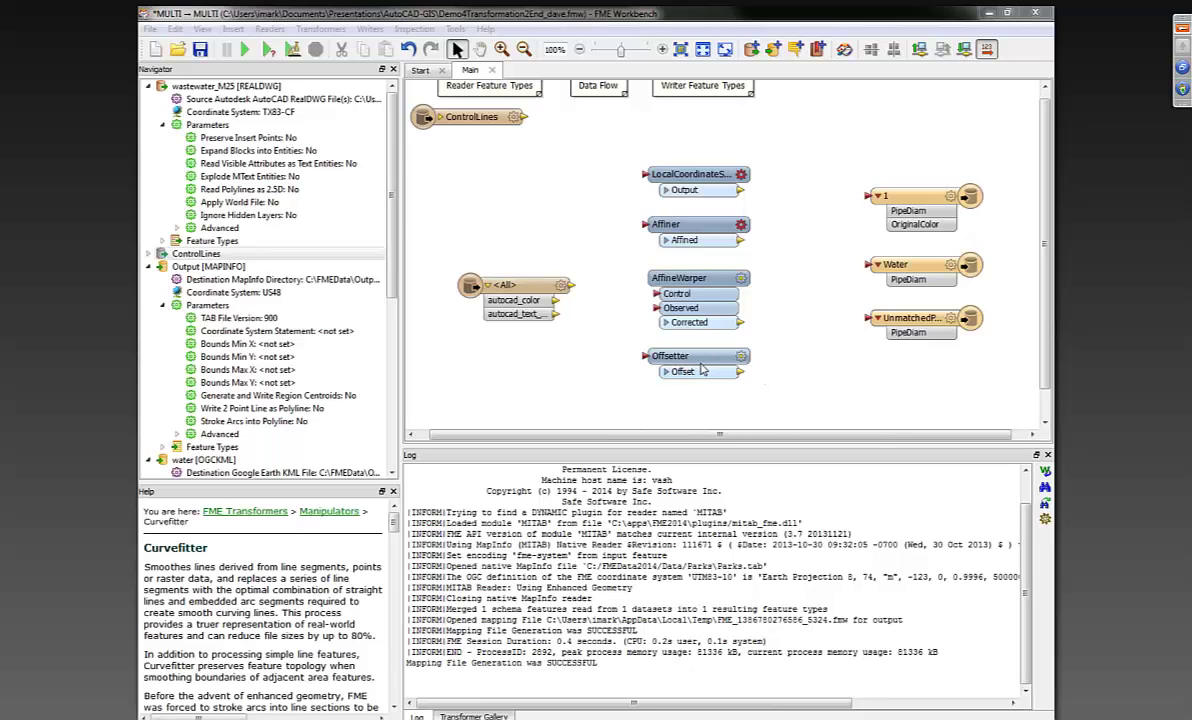
# Step: Move the Offsetter slightly down and add a Scaler transformer beside it
pyautogui.moveTo(701, 369); pyautogui.dragTo(703, 374)
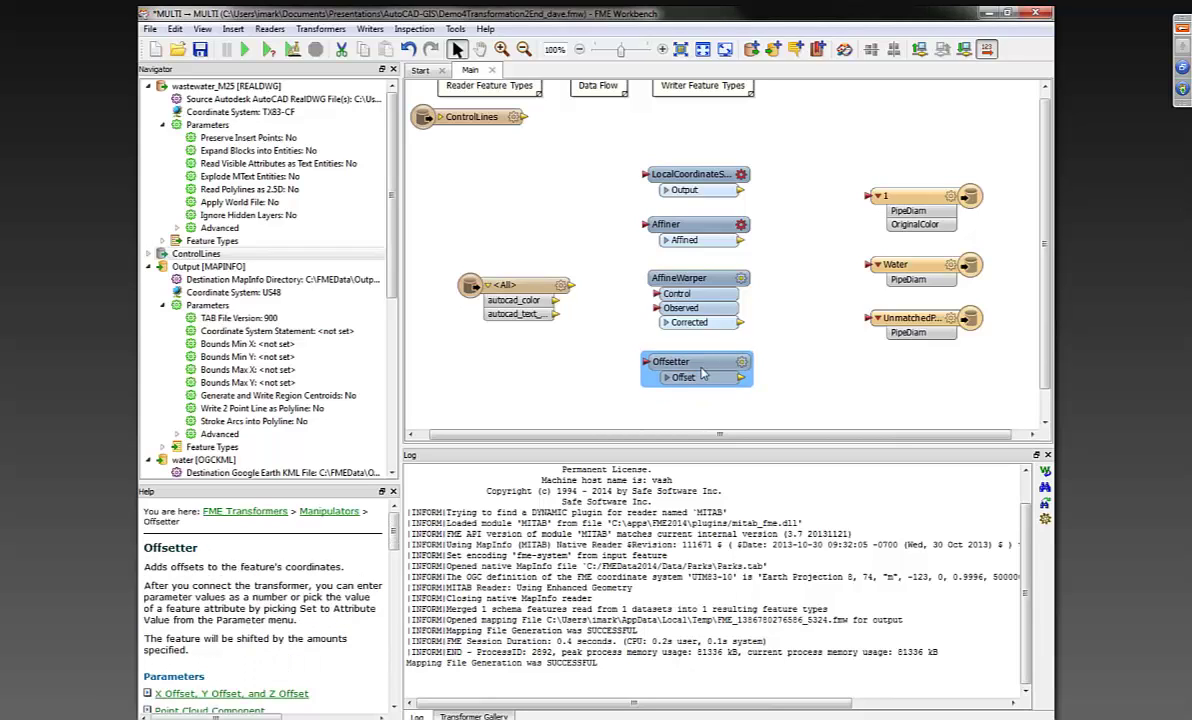
pyautogui.click(808, 366)
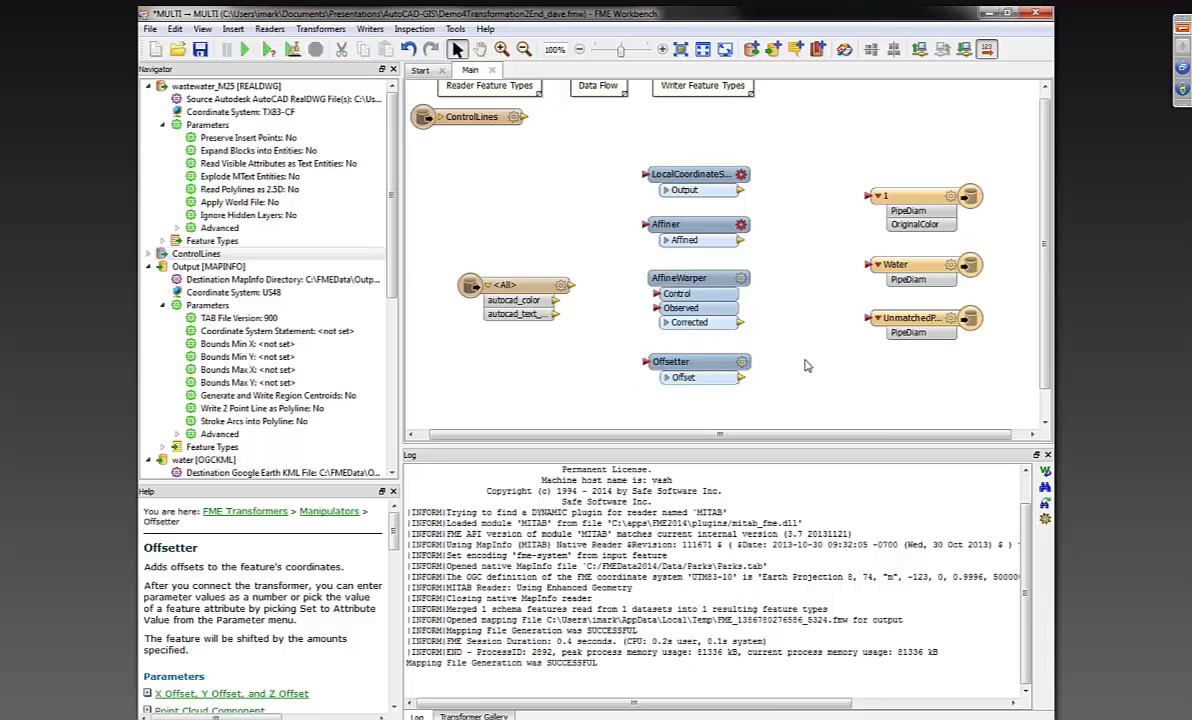
pyautogui.write('scaler')
pyautogui.press('Return')
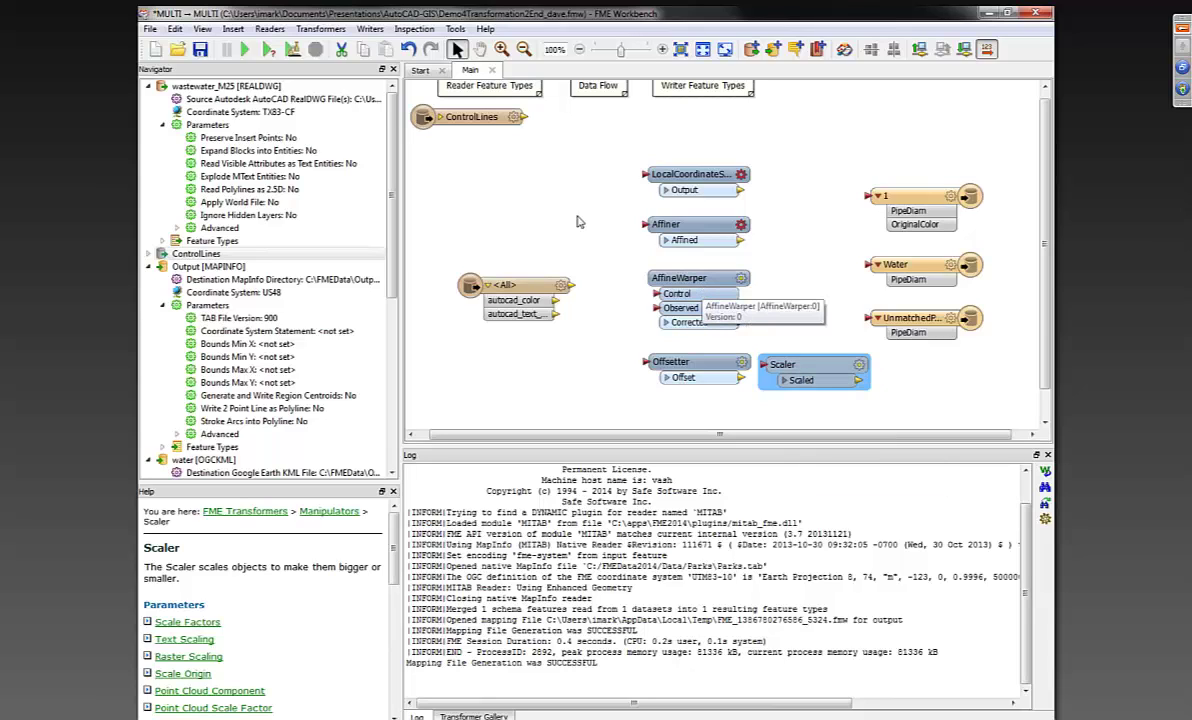
# Step: Connect the <All> reader feature type to the AffineWarper's Observed port and ControlLines to its Control port
pyautogui.moveTo(572, 287); pyautogui.dragTo(657, 308)
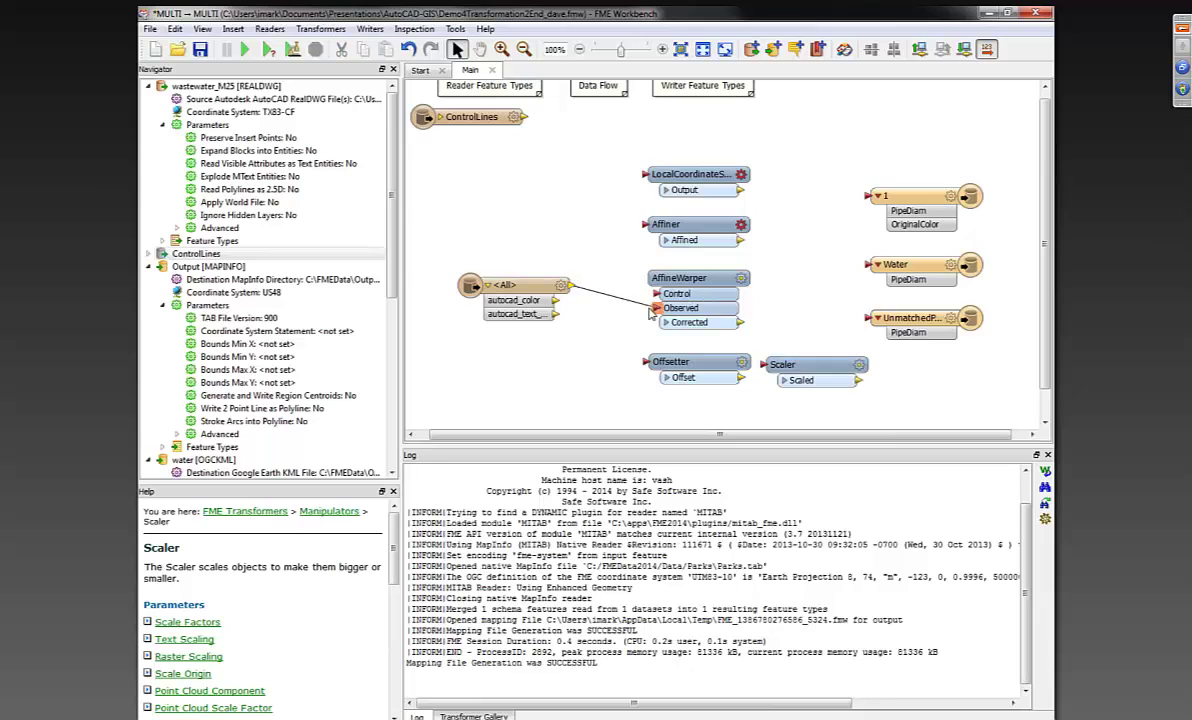
pyautogui.moveTo(522, 117); pyautogui.dragTo(646, 296)
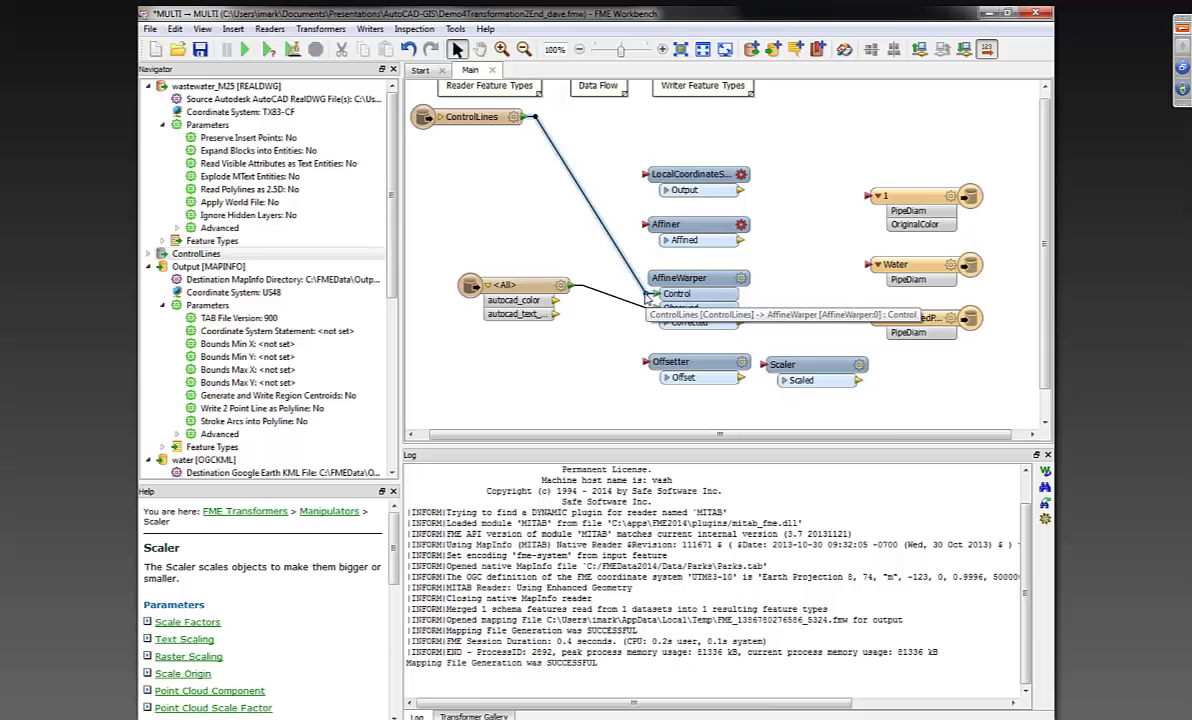
# Step: Review the Affiner's coefficient parameters and the LocalCoordinateSystemSetter's parameter summary
pyautogui.click(741, 225)
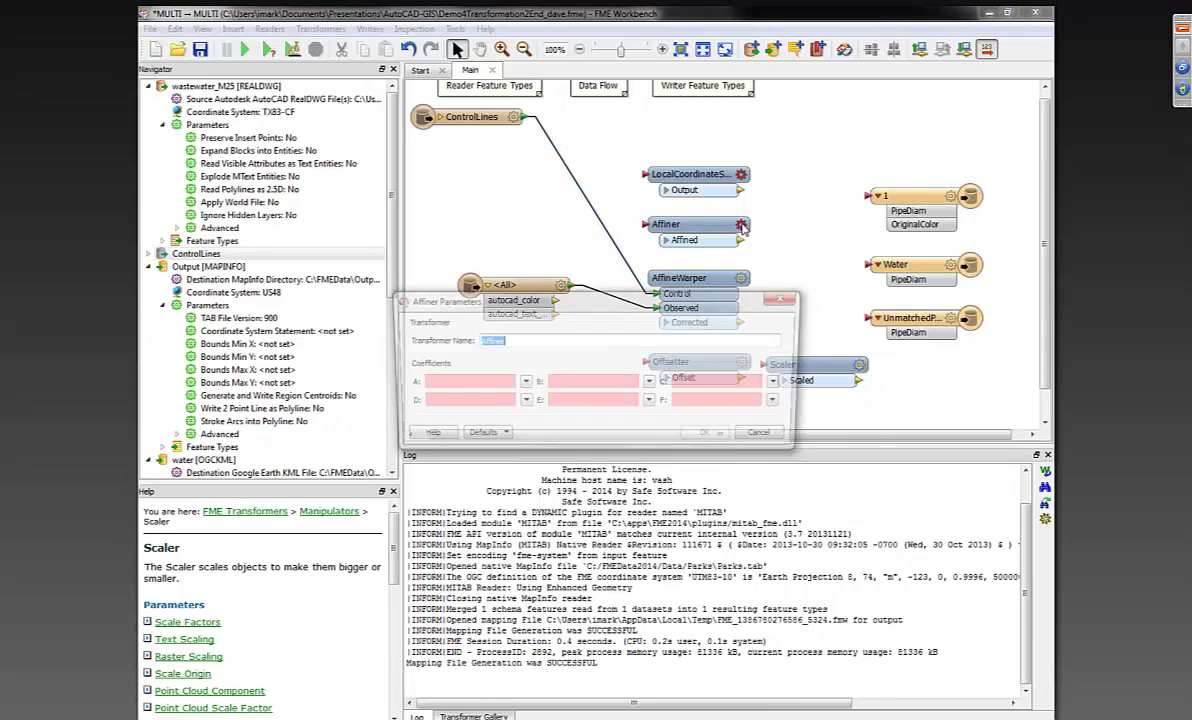
pyautogui.click(769, 438)
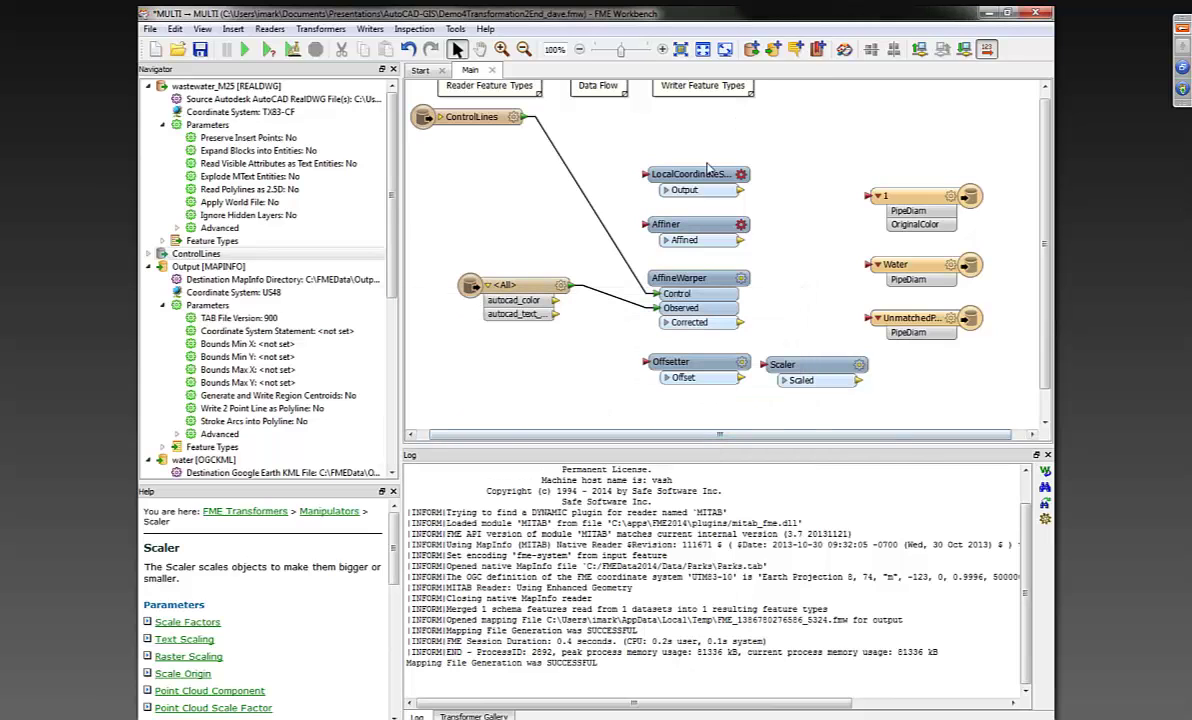
pyautogui.moveTo(704, 176); pyautogui.dragTo(703, 171)
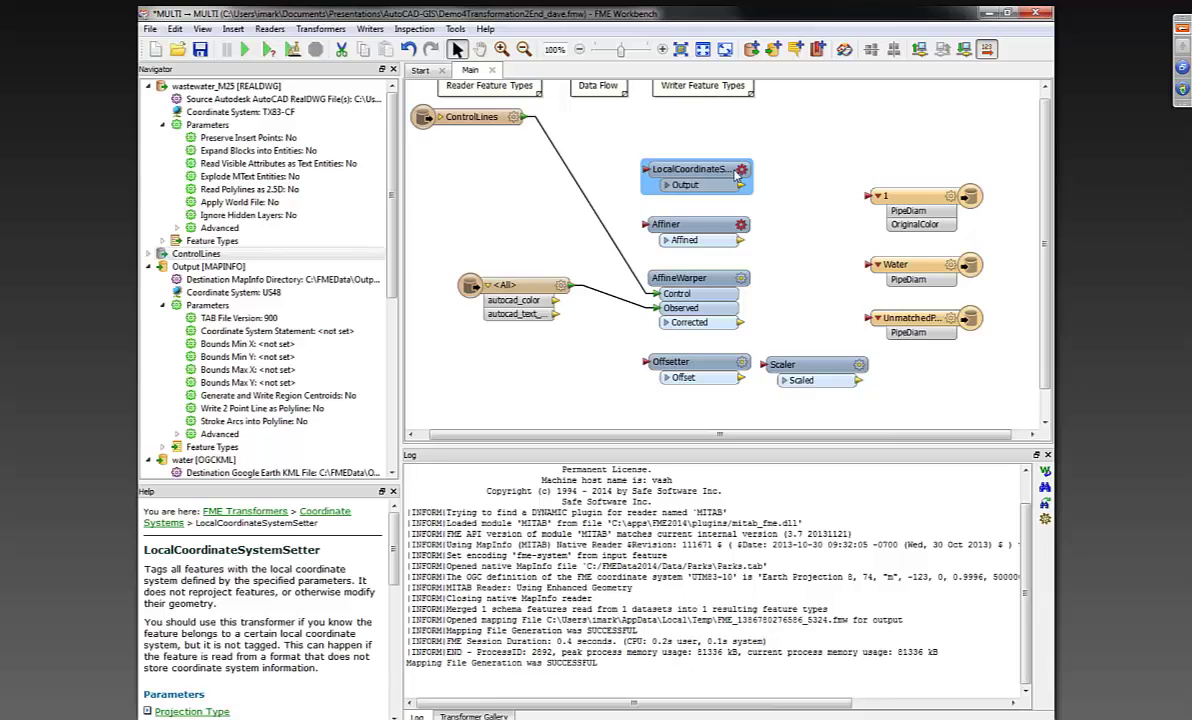
pyautogui.moveTo(741, 171)
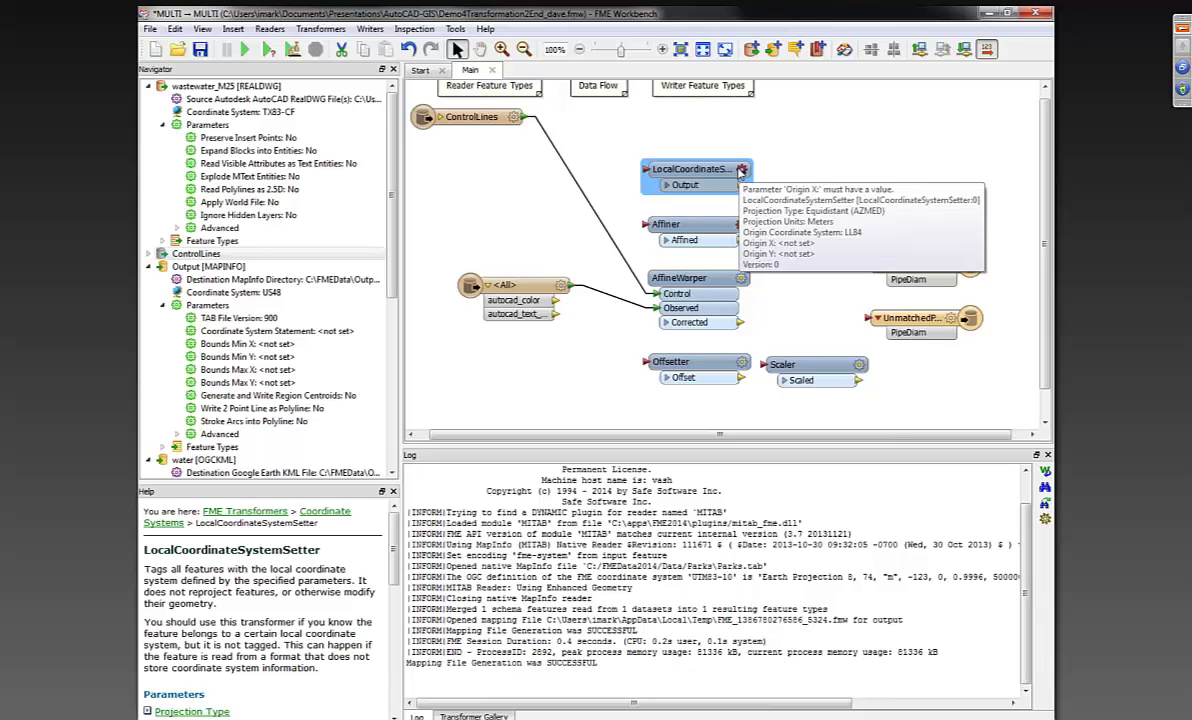
pyautogui.click(868, 157)
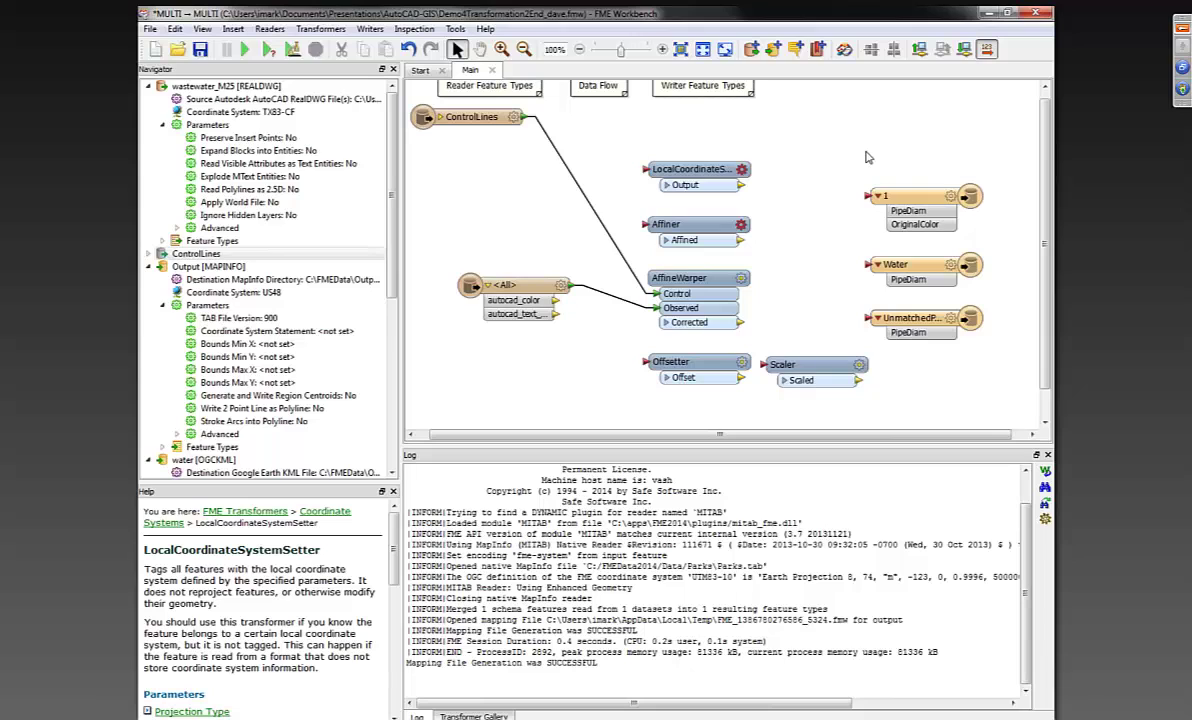
# Step: Close the current workspace without saving and begin generating a new workspace with Esri Shape as the reader format
pyautogui.hotkey('alt', 'F4')
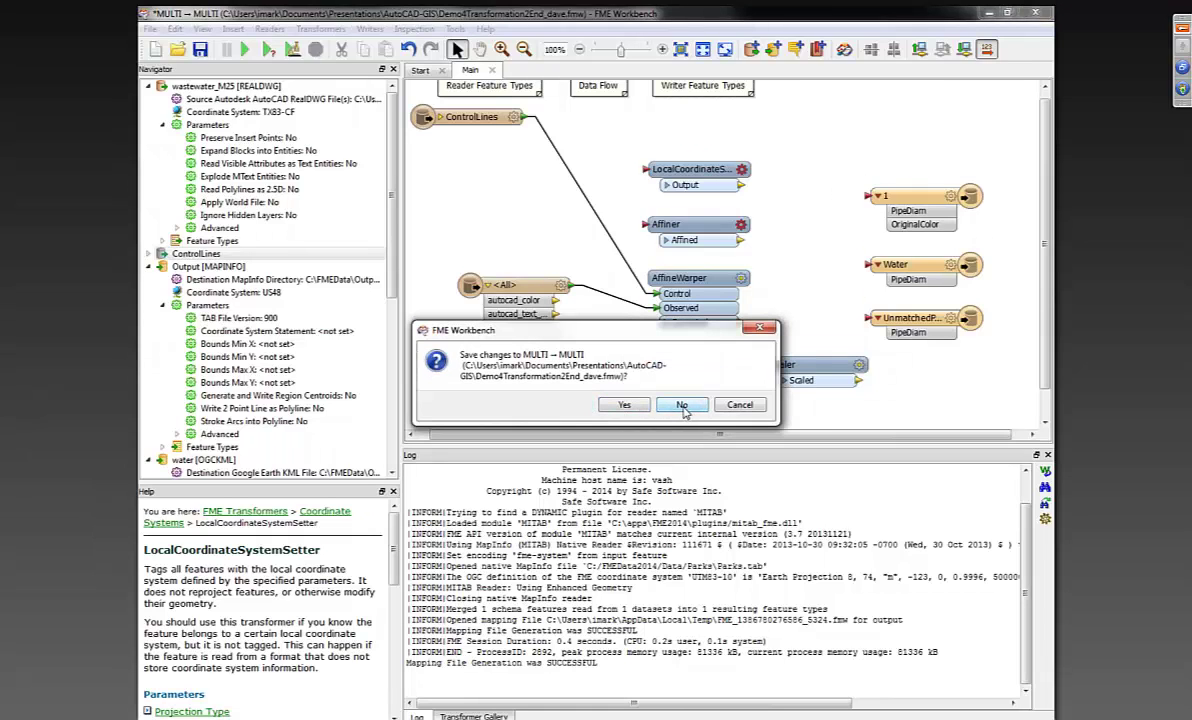
pyautogui.click(682, 405)
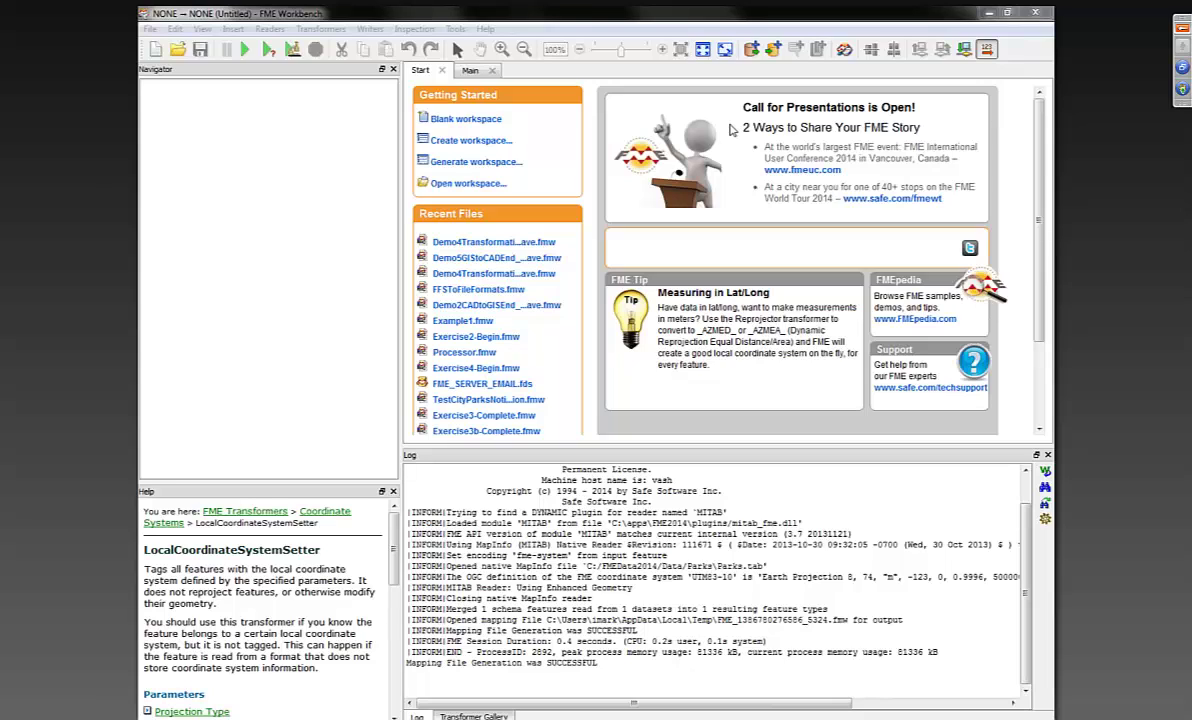
pyautogui.click(460, 160)
pyautogui.click(648, 278)
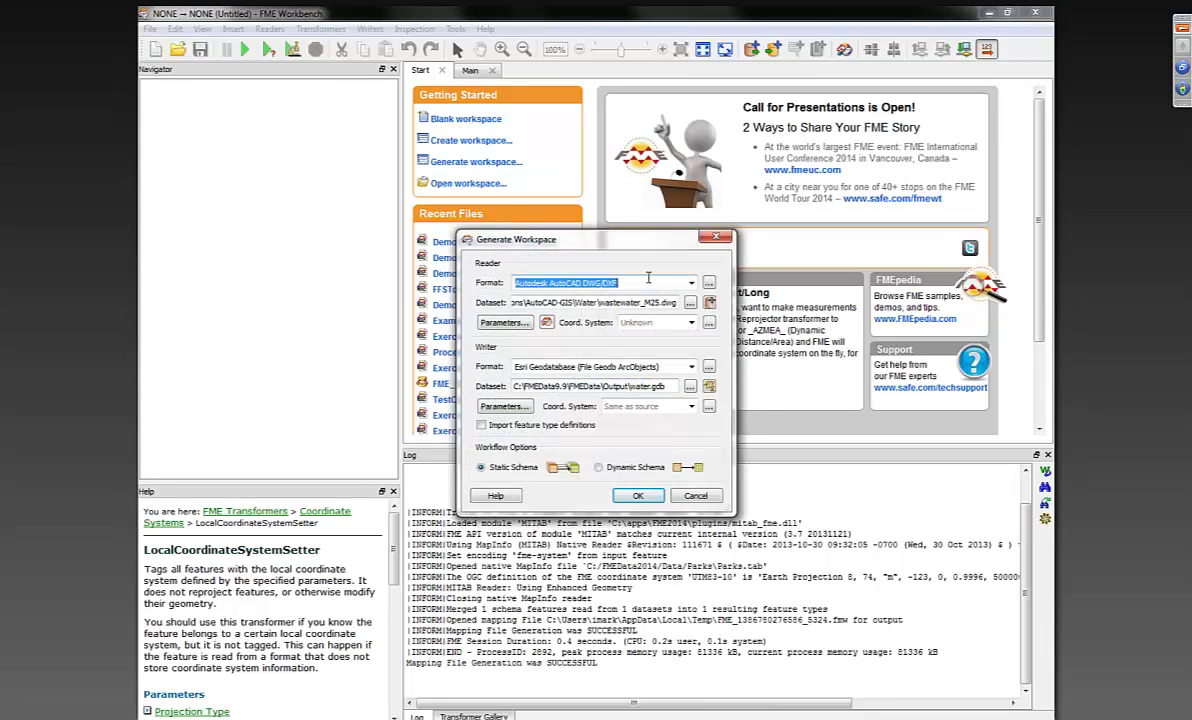
pyautogui.write('Esri Shape')
pyautogui.press('Tab')
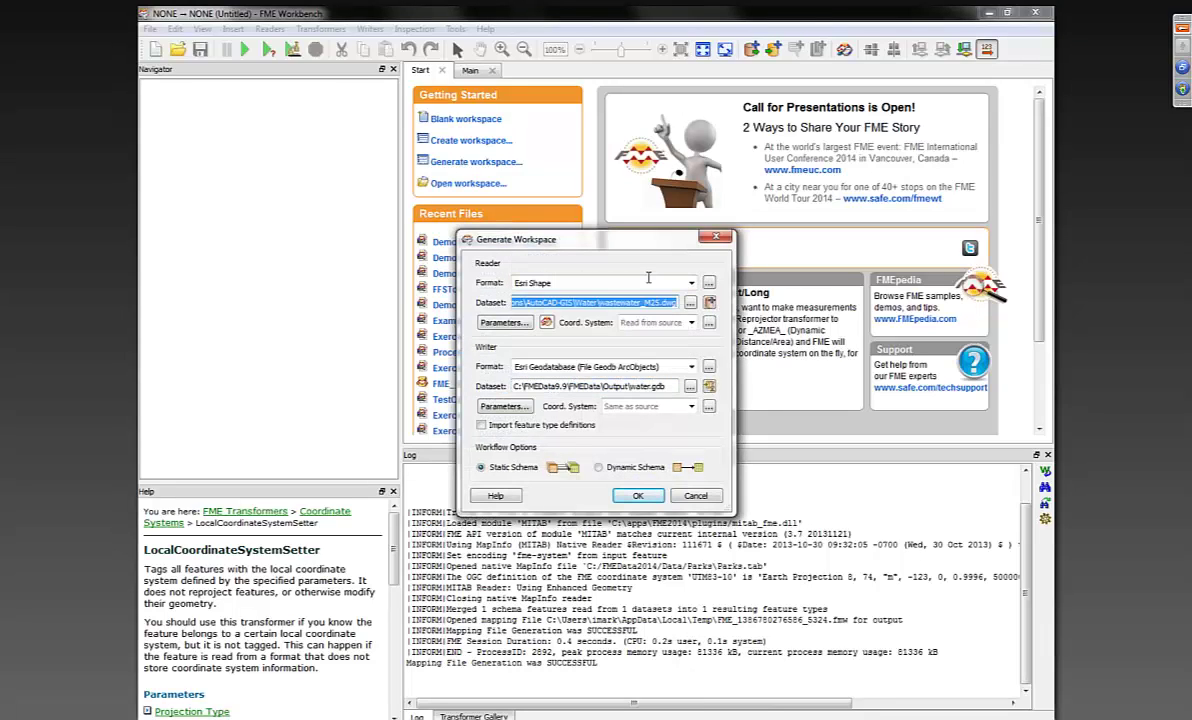
# Step: Set the reader dataset to dog_off_leash_areas.shp and park_polygons.shp from the VancouverParks folder
pyautogui.click(690, 302)
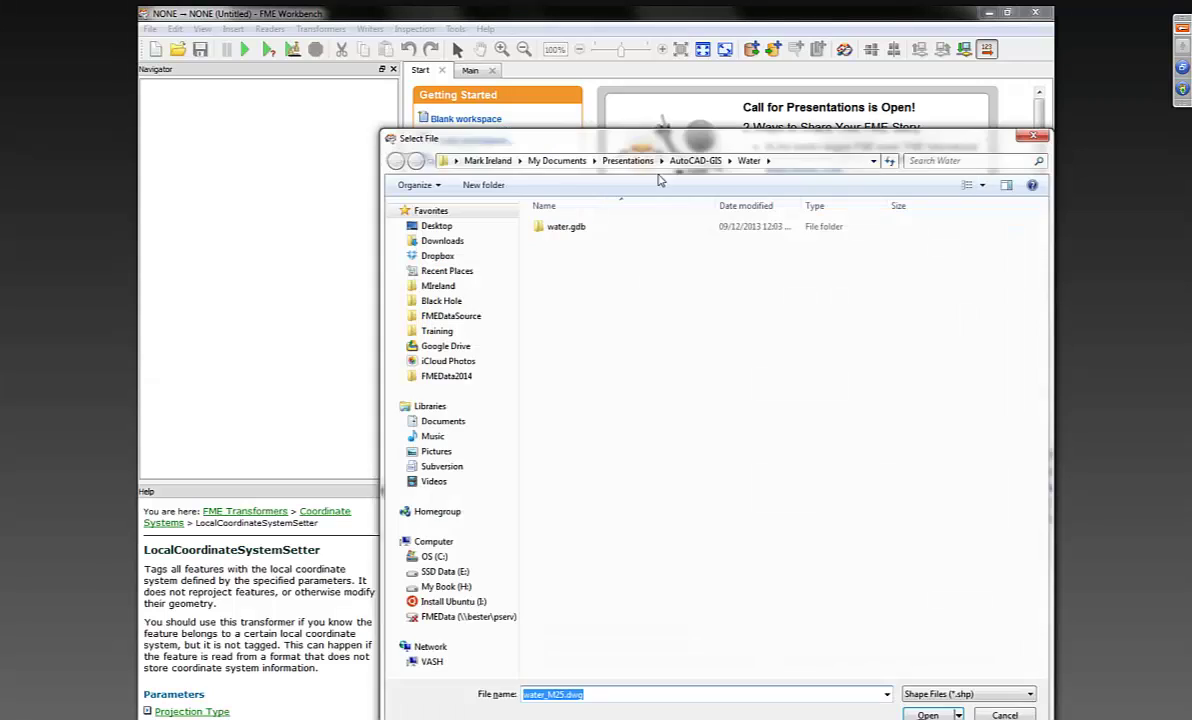
pyautogui.click(692, 160)
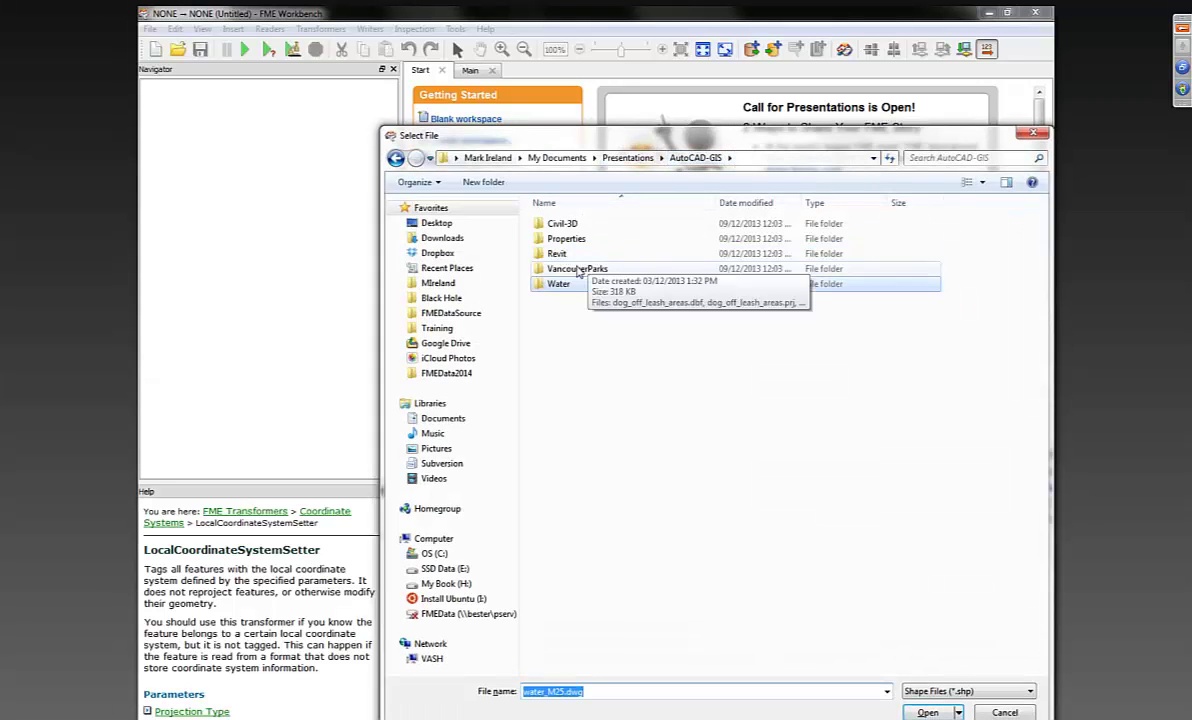
pyautogui.doubleClick(578, 270)
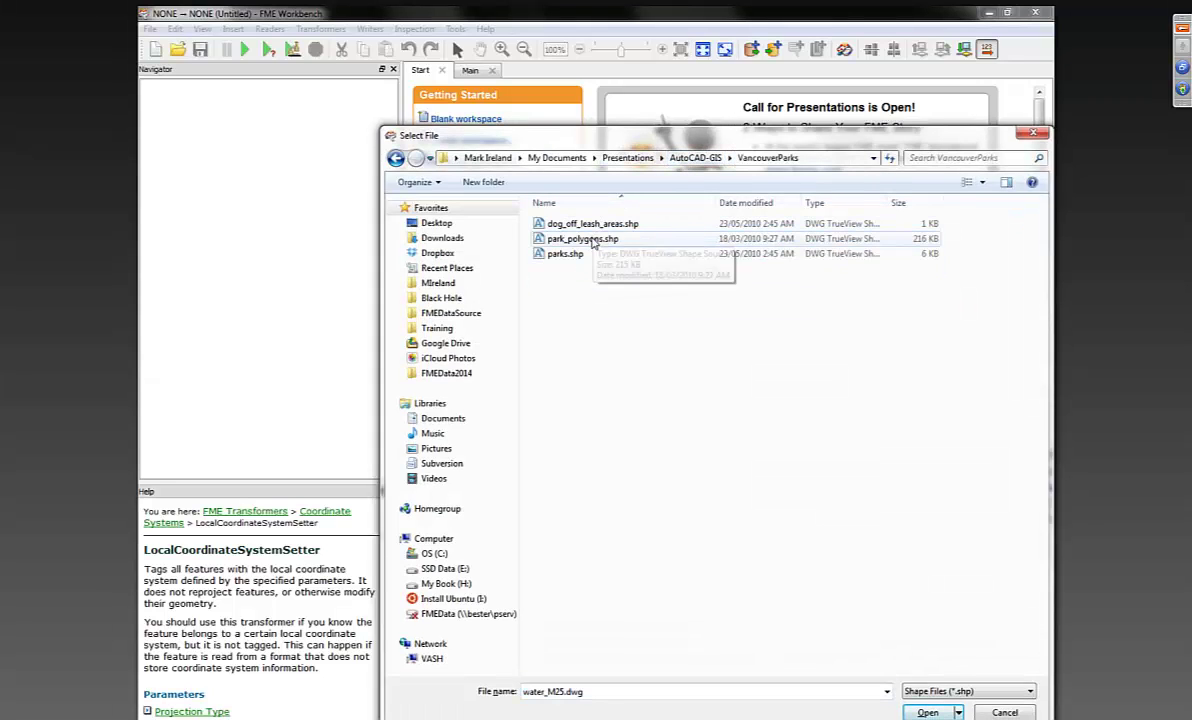
pyautogui.click(596, 240)
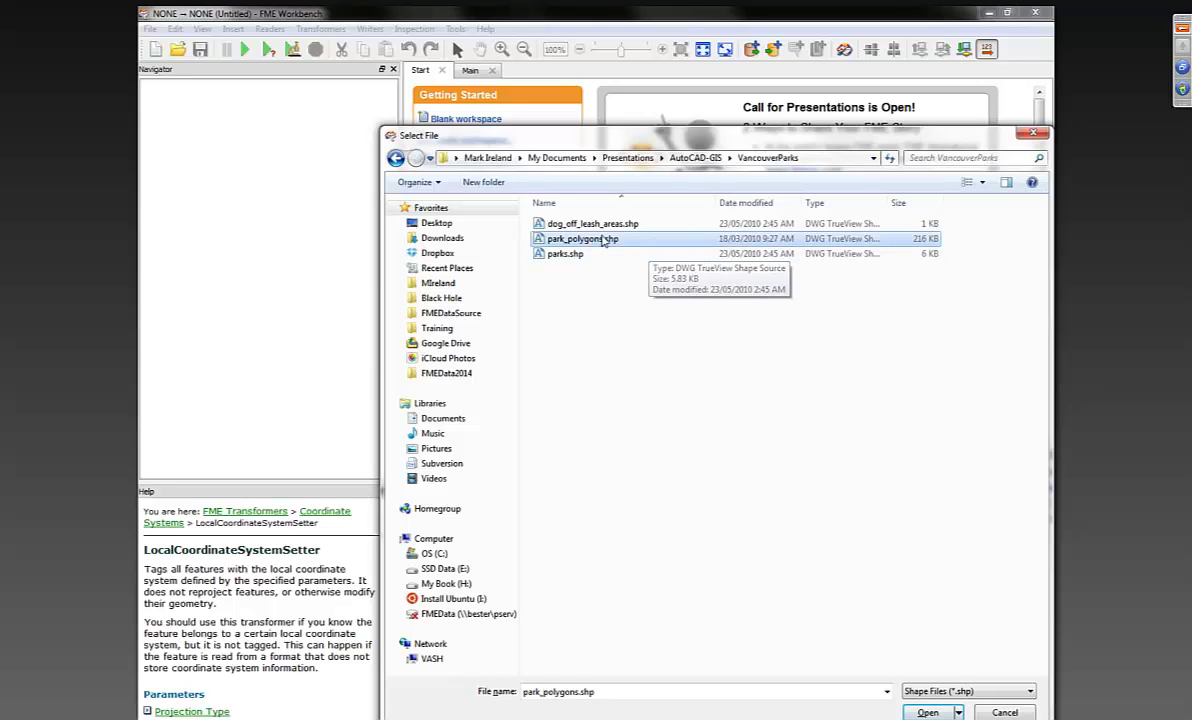
pyautogui.keyDown('ctrl'); pyautogui.click(545, 223); pyautogui.keyUp('ctrl')
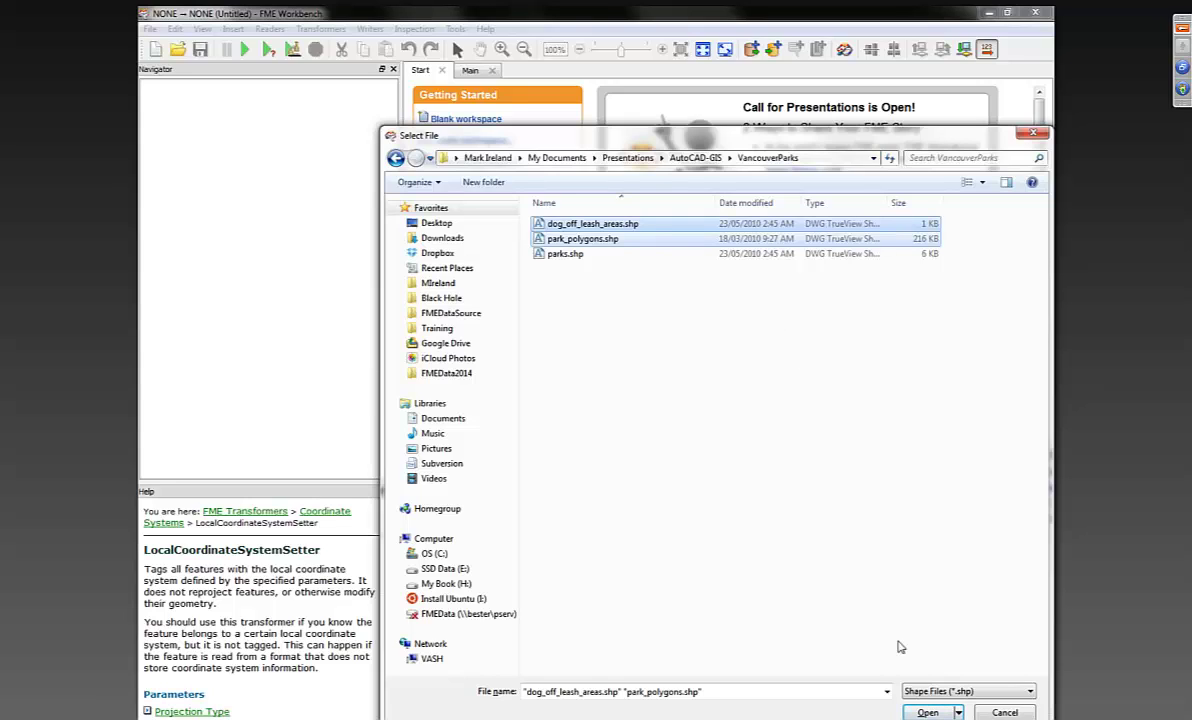
pyautogui.click(928, 712)
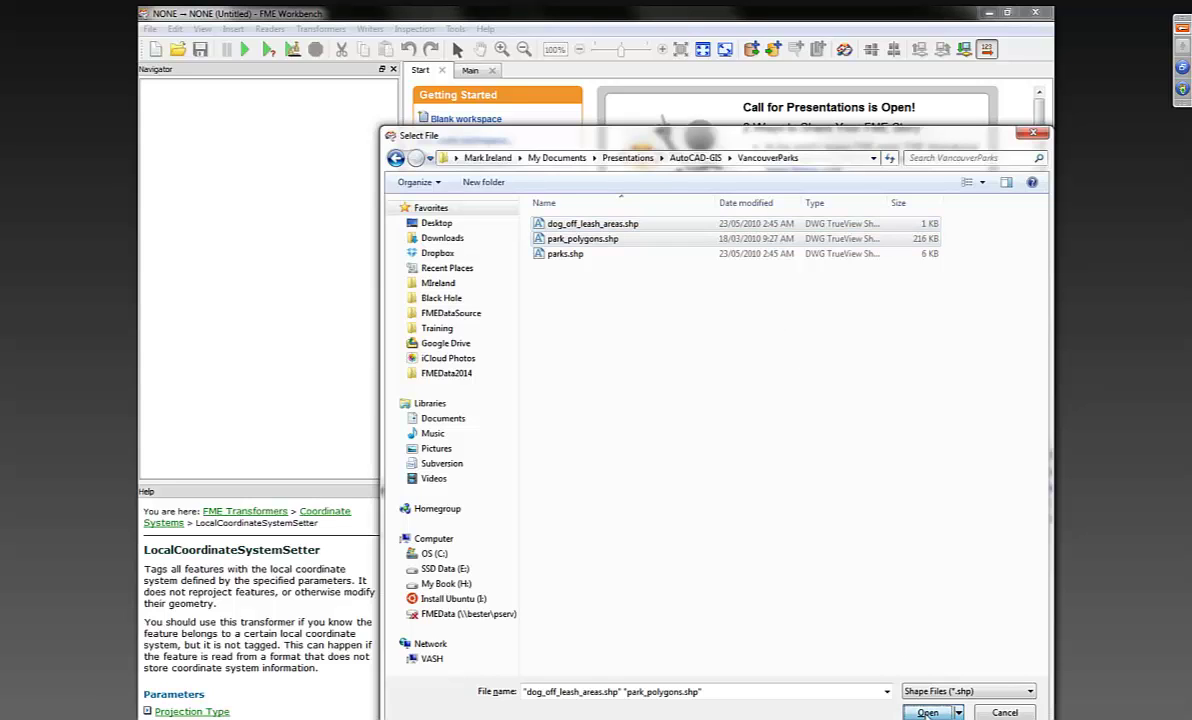
# Step: Set the writer format to Autodesk AutoCAD DWG/DXF and its dataset to Parks.dwg in the Presentations\AutoCAD-GIS folder
pyautogui.click(673, 366)
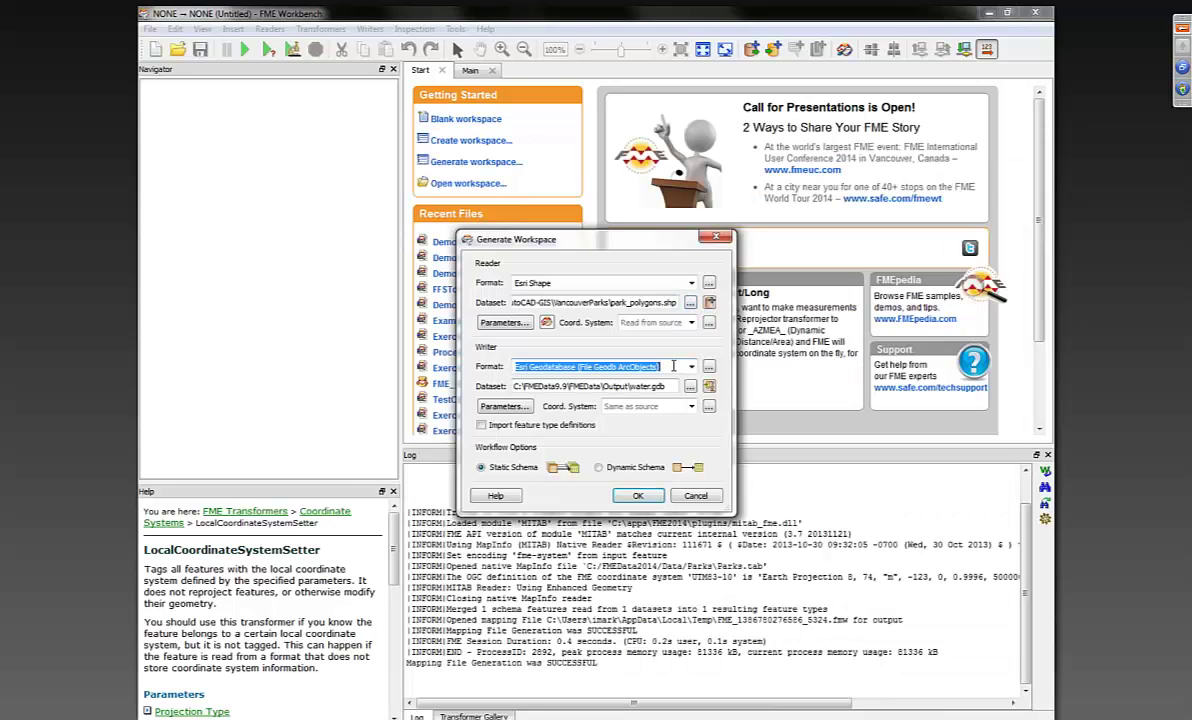
pyautogui.write('auto')
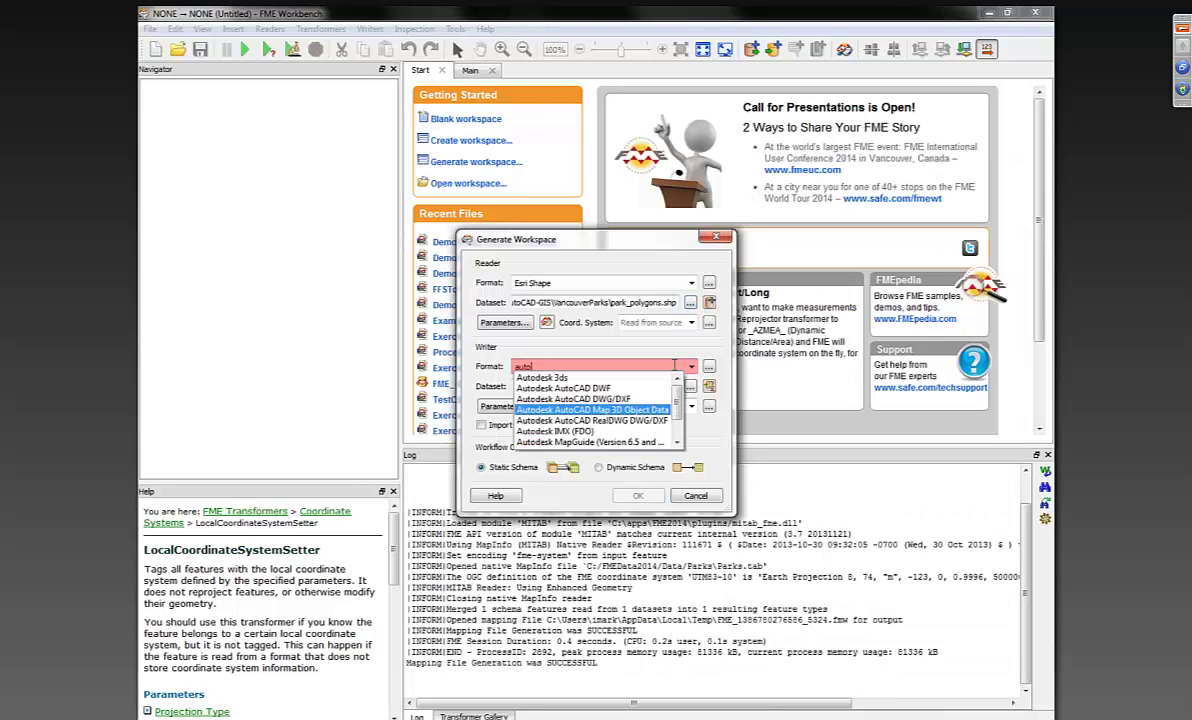
pyautogui.press('Up')
pyautogui.press('Return')
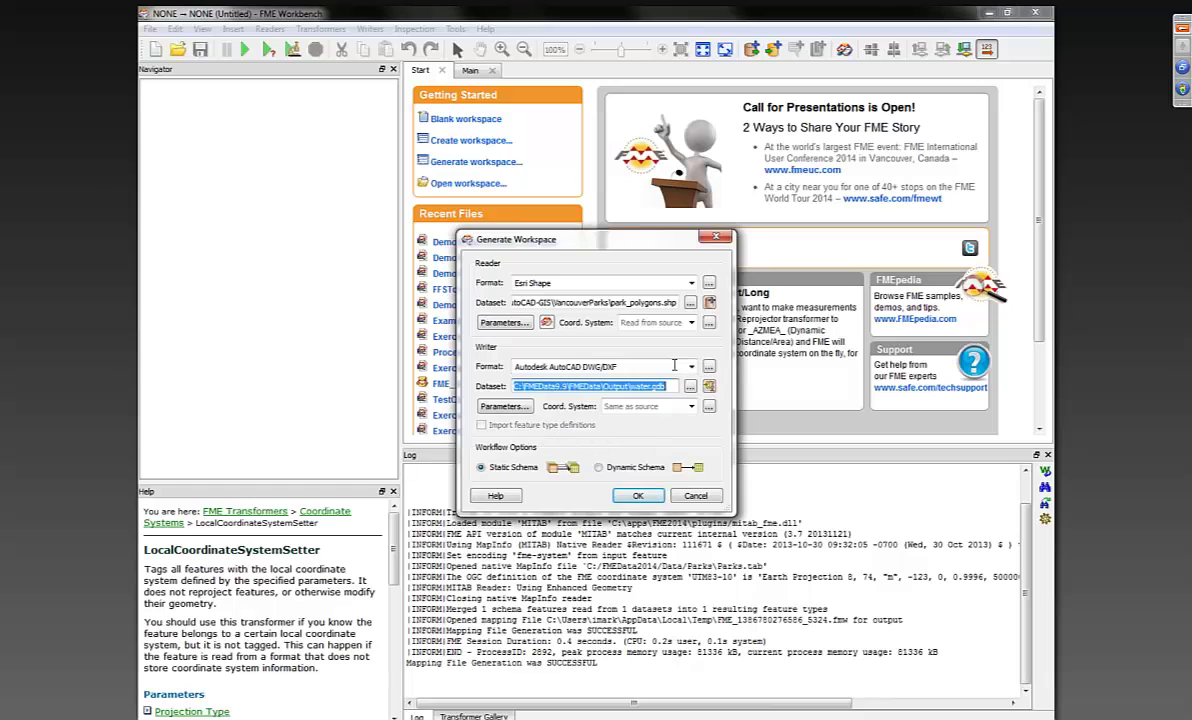
pyautogui.click(690, 387)
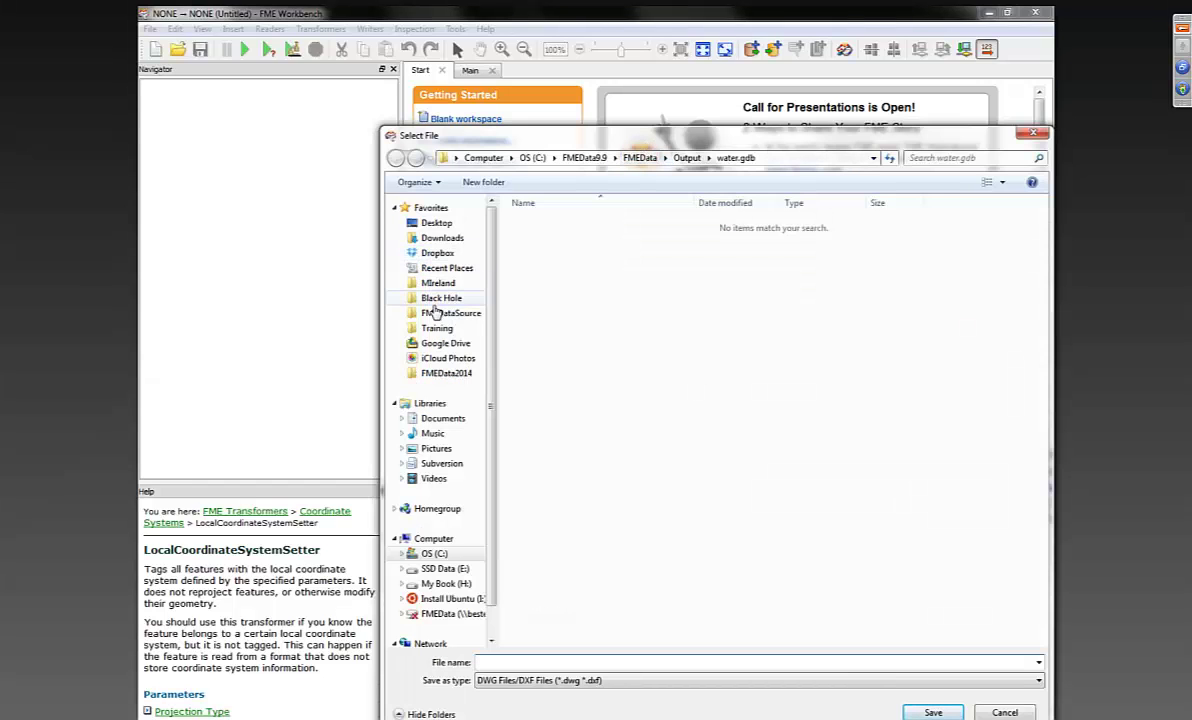
pyautogui.click(460, 421)
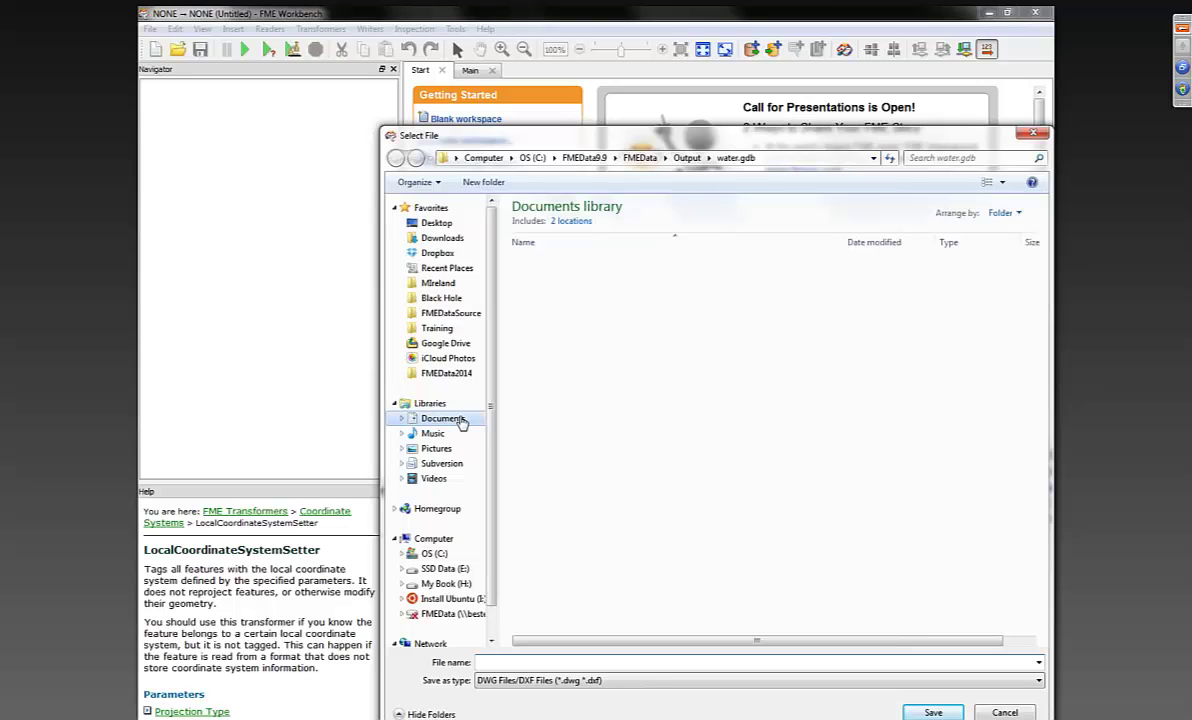
pyautogui.doubleClick(545, 535)
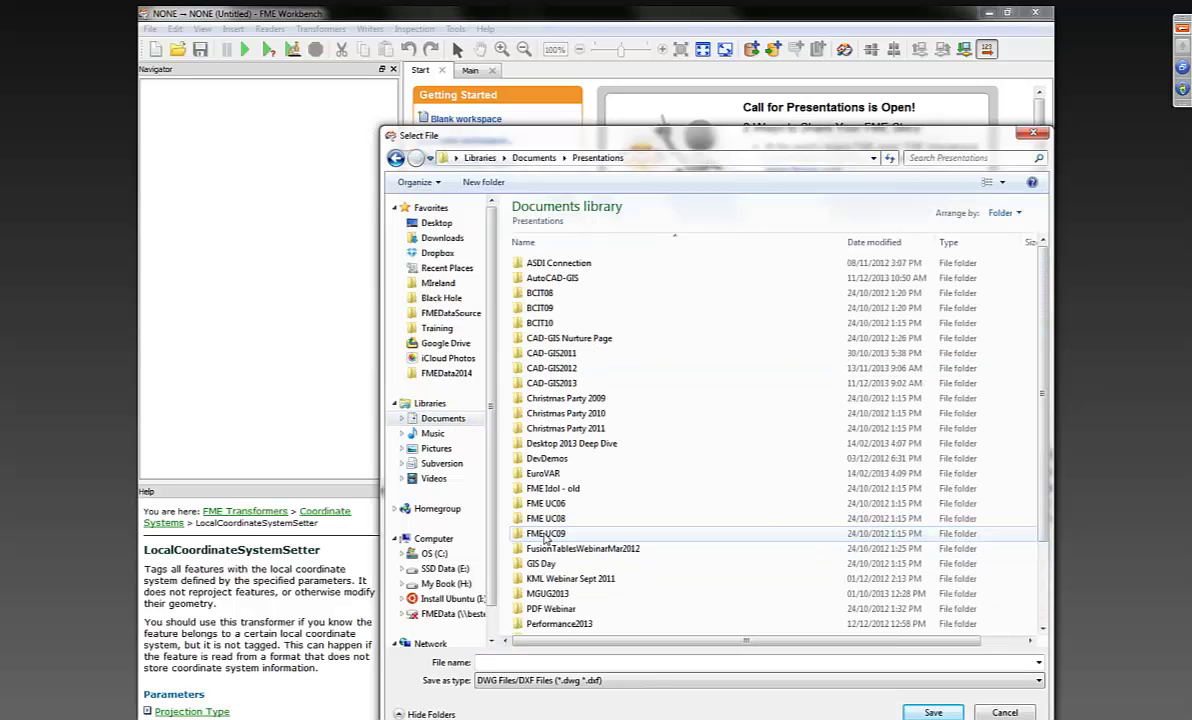
pyautogui.doubleClick(555, 278)
pyautogui.click(604, 662)
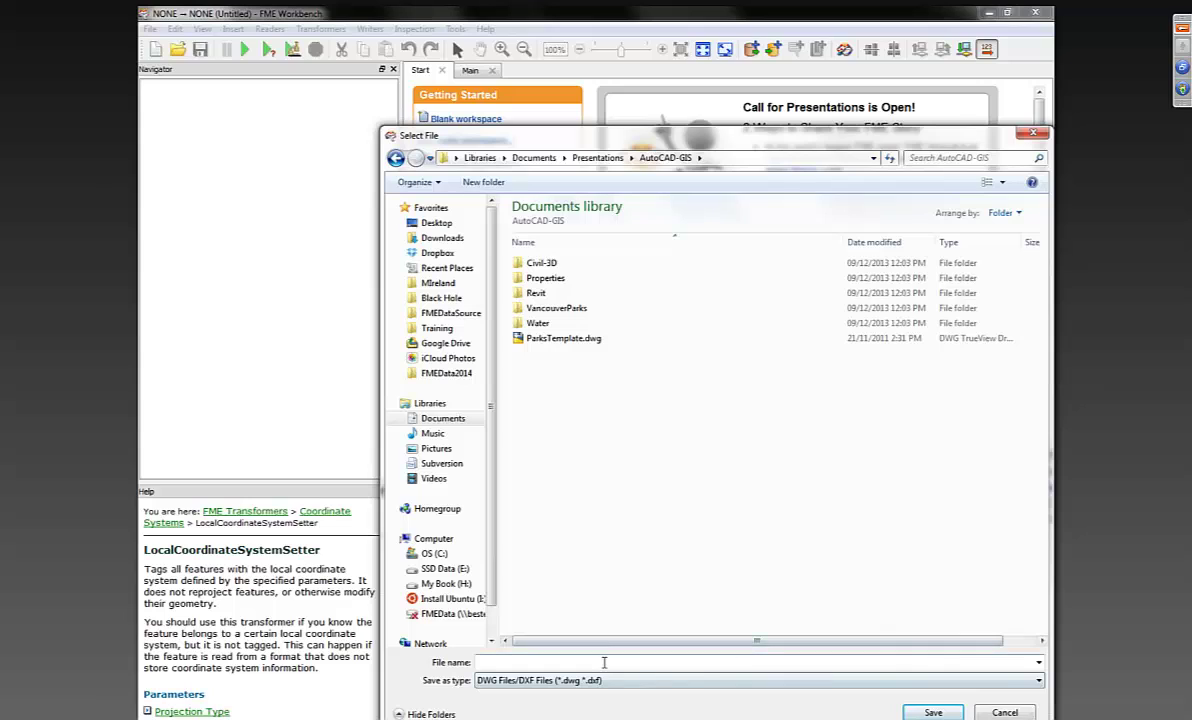
pyautogui.write('Parks.dwg')
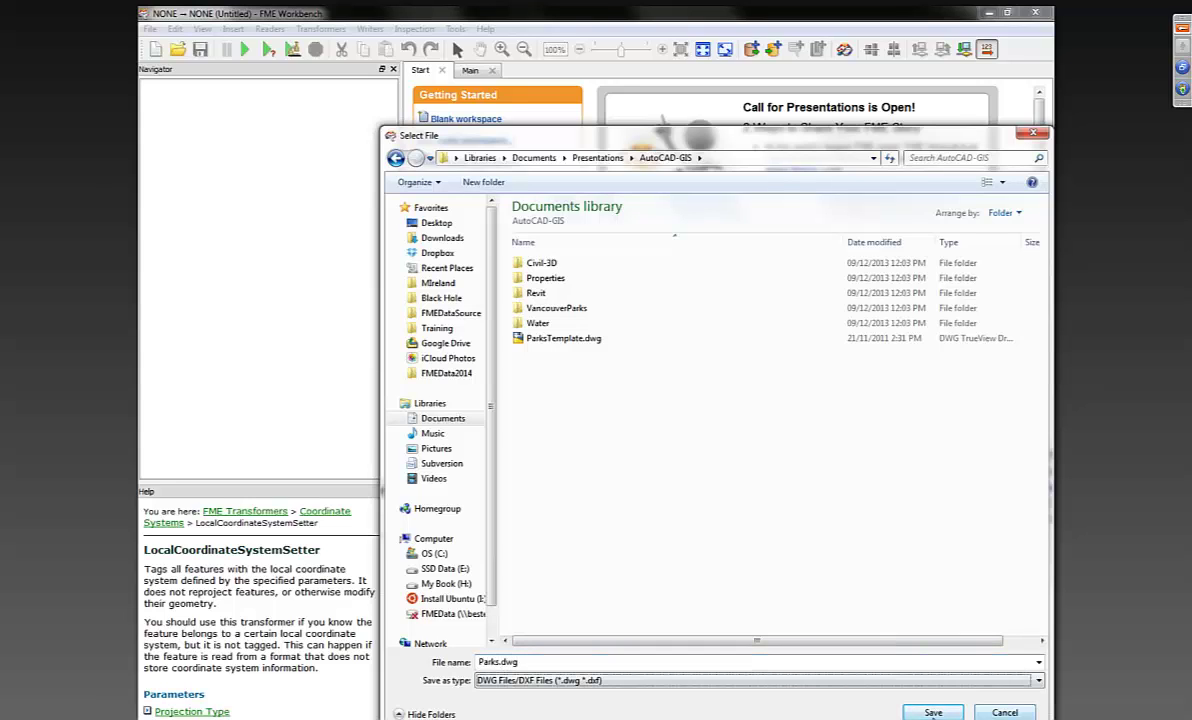
pyautogui.click(933, 712)
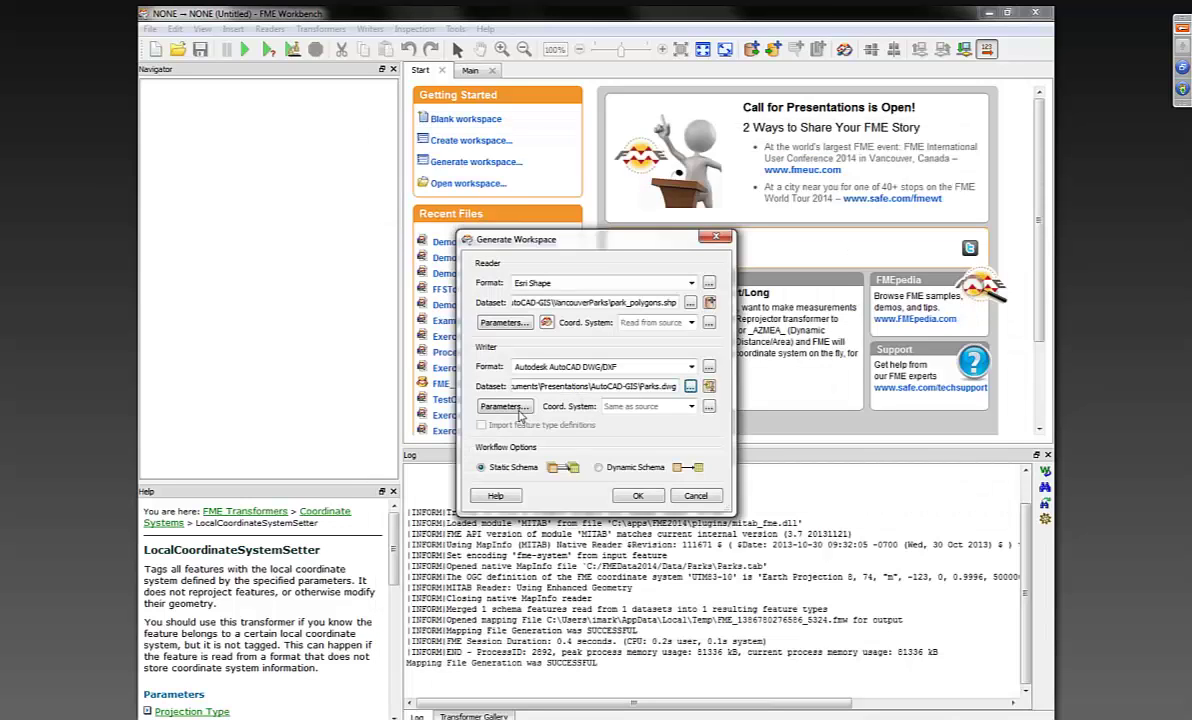
# Step: Configure the DWG/DXF writer parameters with AutoCAD version Release2013 and ParksTemplate.dwg as the template file
pyautogui.click(508, 409)
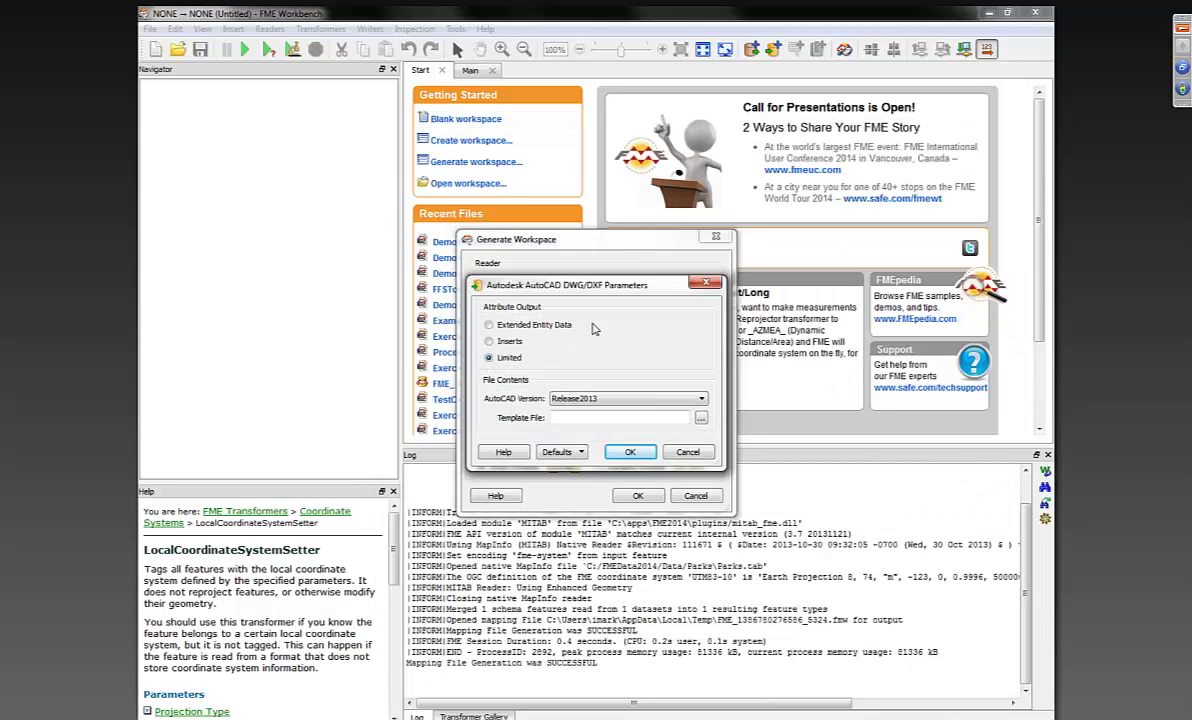
pyautogui.moveTo(602, 287); pyautogui.dragTo(634, 337)
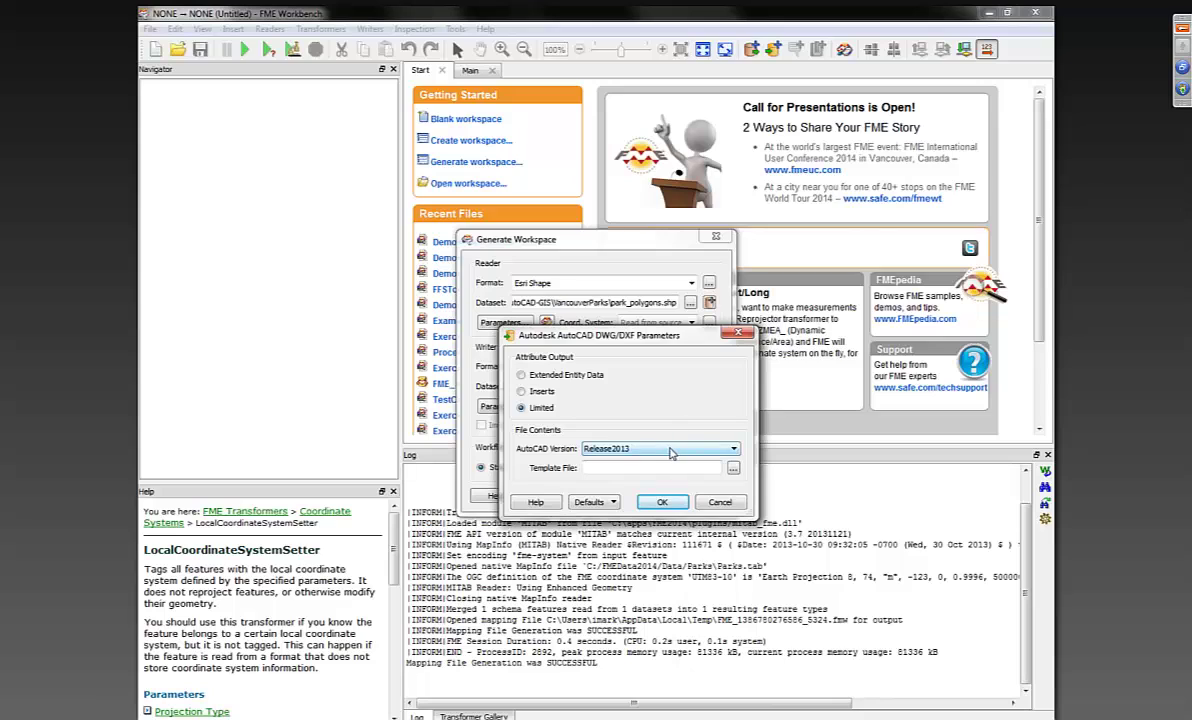
pyautogui.click(671, 450)
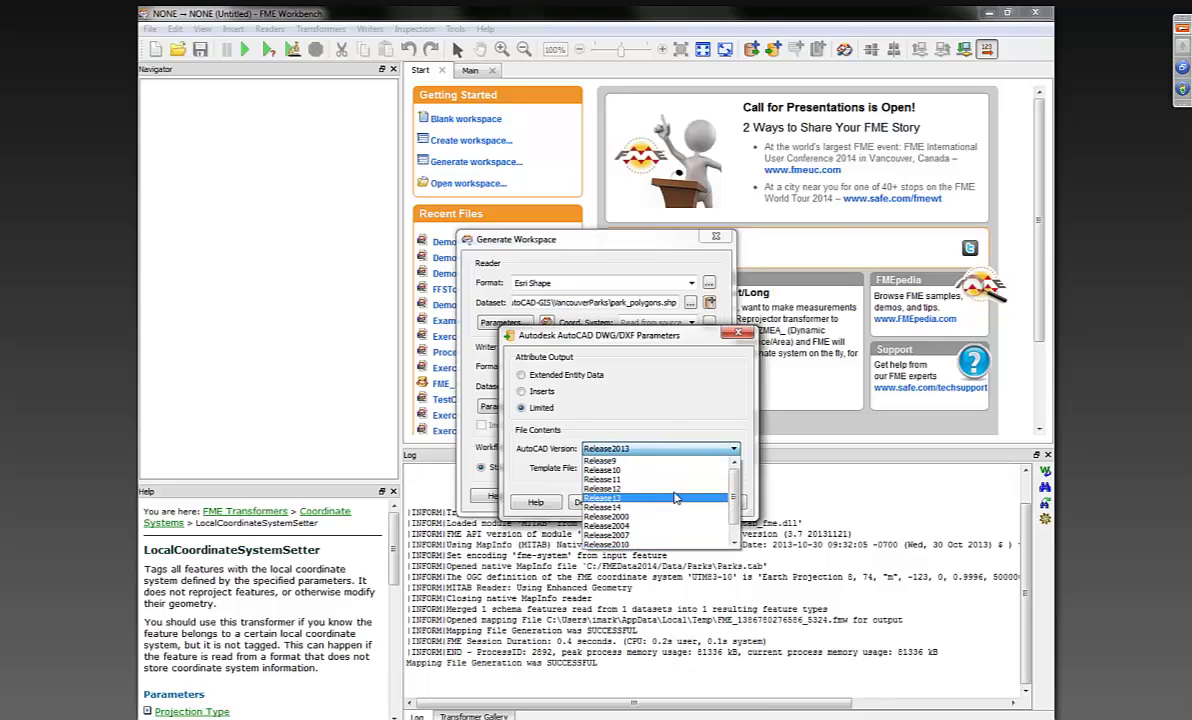
pyautogui.scroll(-1, 675, 497)
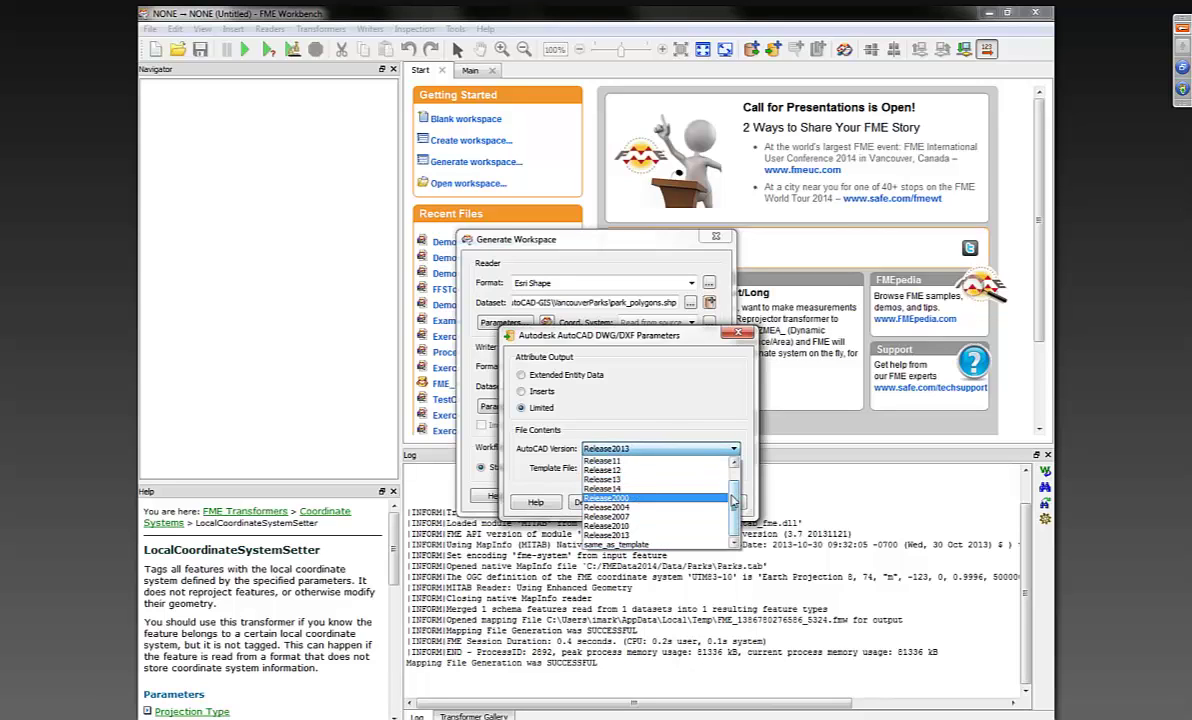
pyautogui.click(624, 535)
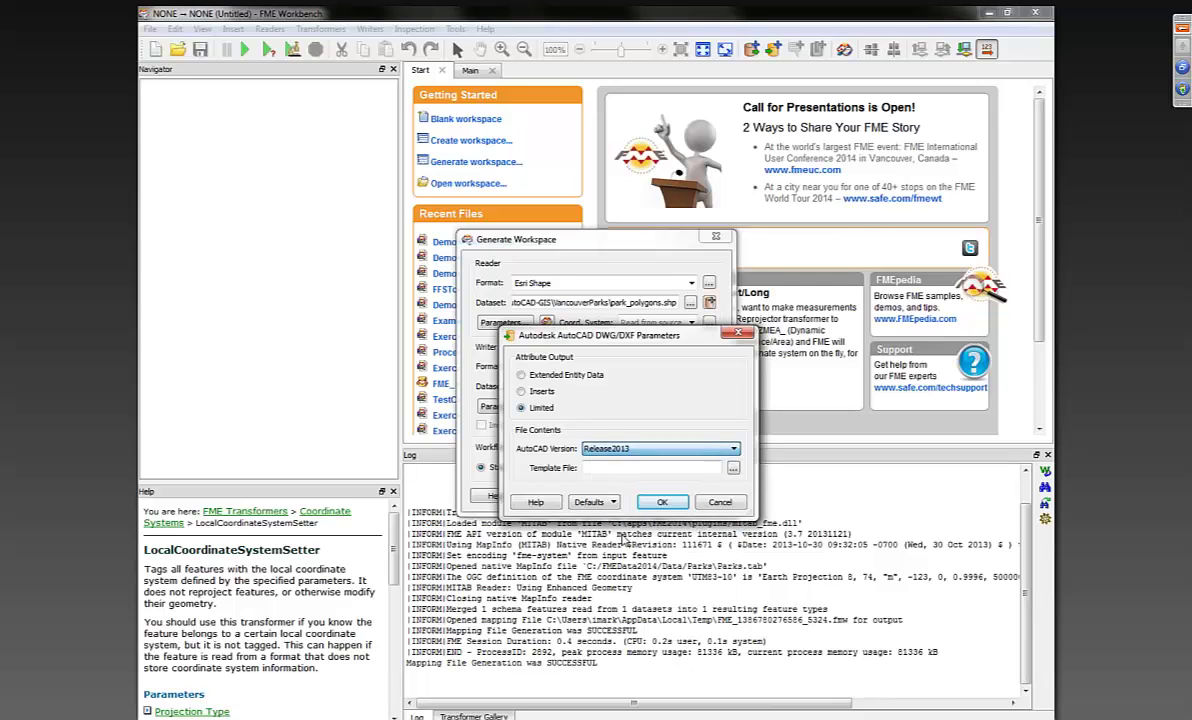
pyautogui.click(734, 470)
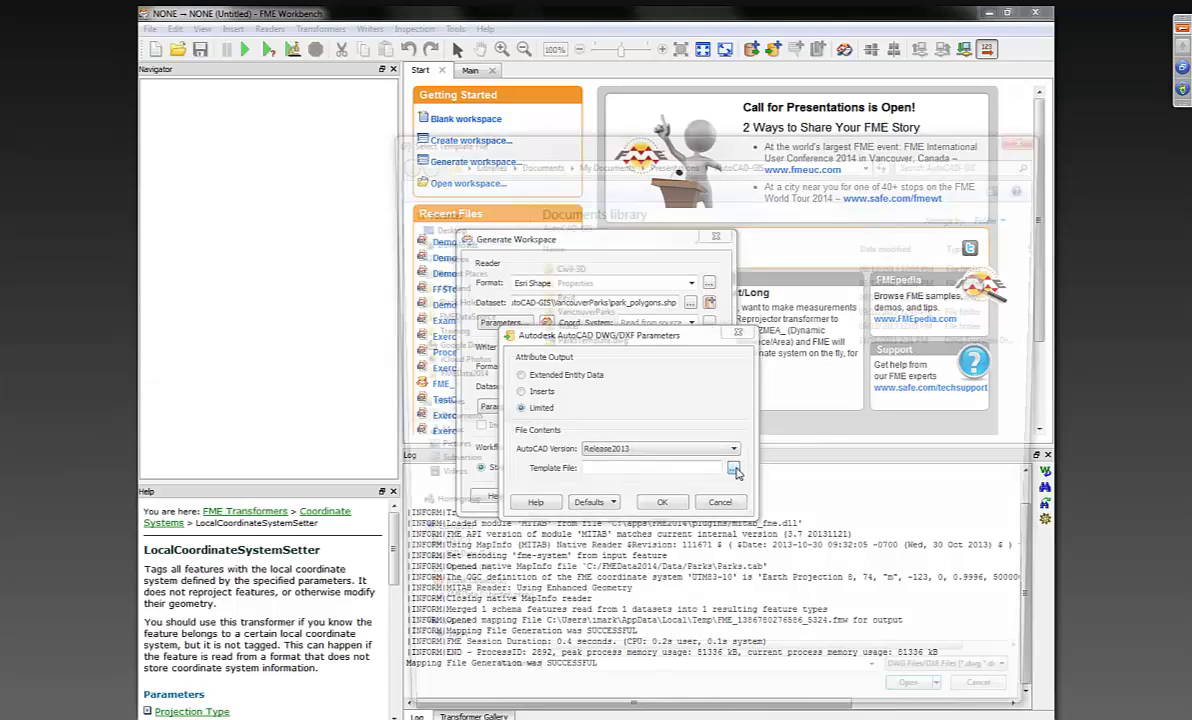
pyautogui.doubleClick(585, 342)
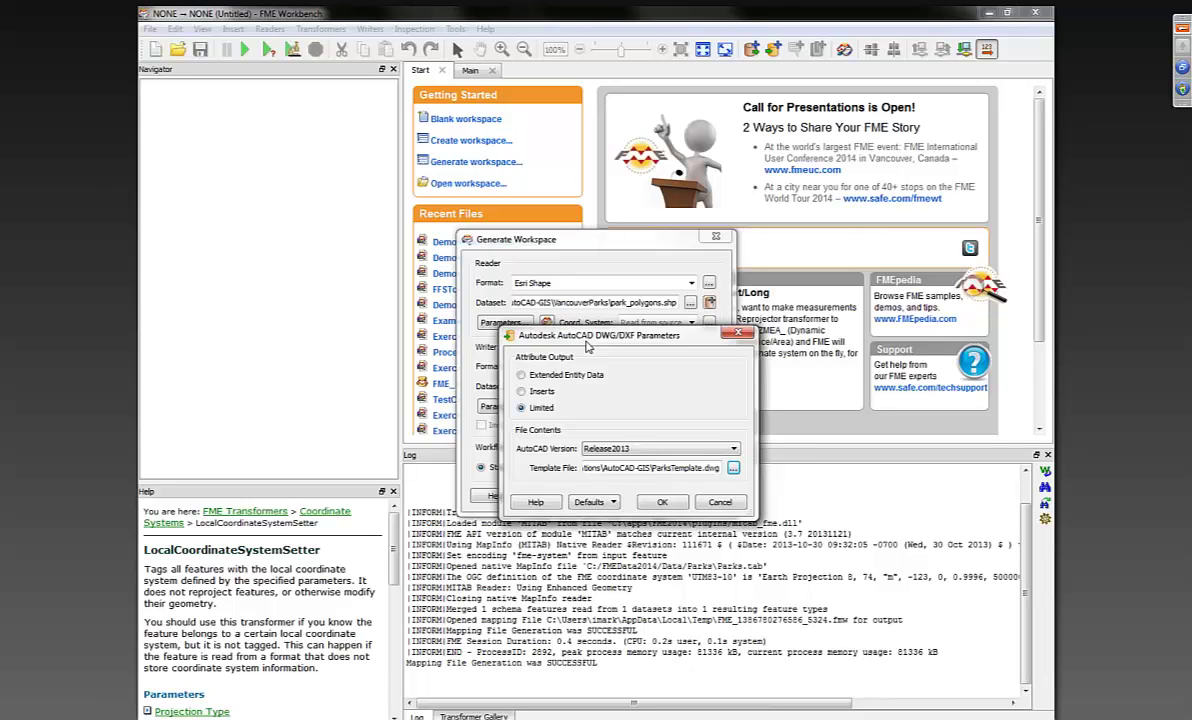
pyautogui.click(662, 502)
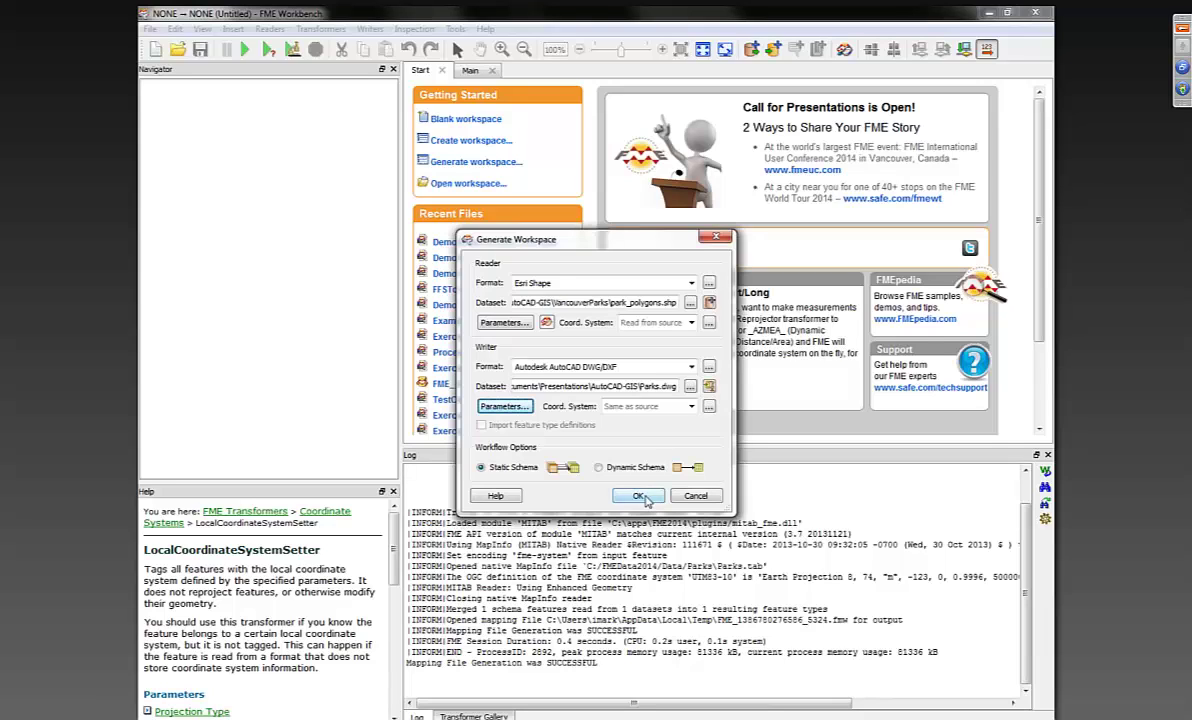
# Step: Generate the workspace with the dog_off_leash_areas and park_polygons feature types and space their reader-writer pairs apart vertically on the canvas
pyautogui.click(639, 497)
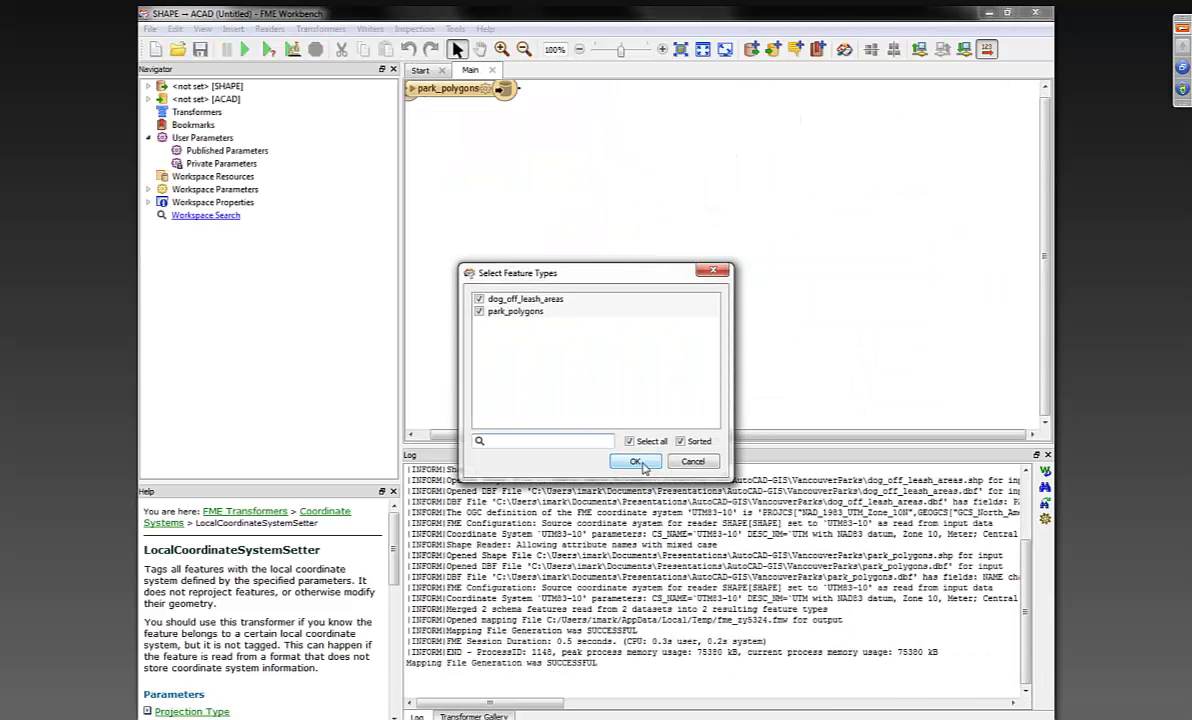
pyautogui.click(636, 462)
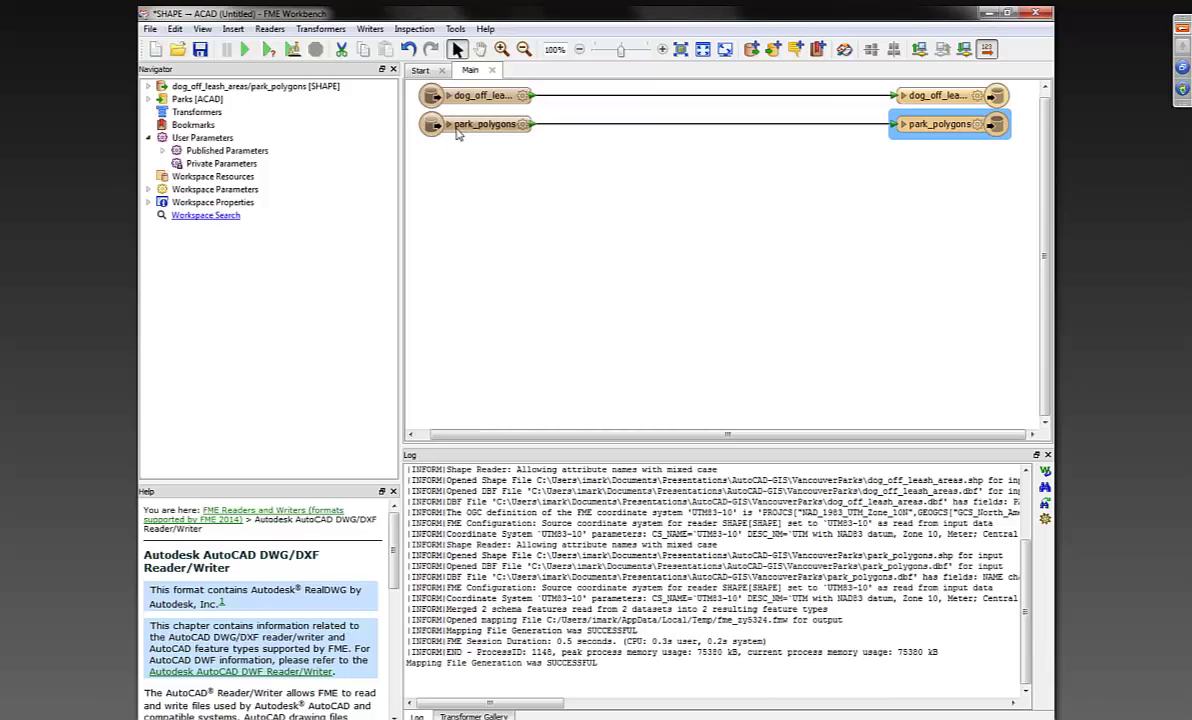
pyautogui.moveTo(428, 125); pyautogui.dragTo(440, 234)
pyautogui.moveTo(915, 125); pyautogui.dragTo(905, 229)
pyautogui.moveTo(940, 97); pyautogui.dragTo(925, 135)
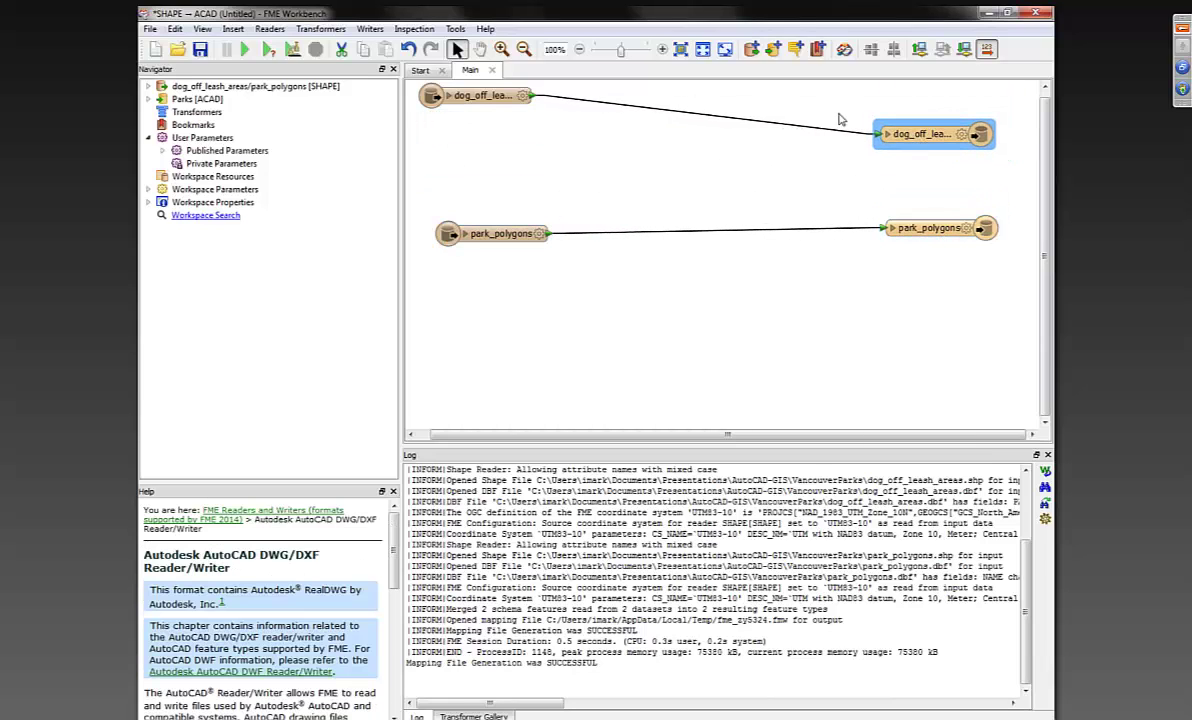
pyautogui.moveTo(475, 92); pyautogui.dragTo(485, 127)
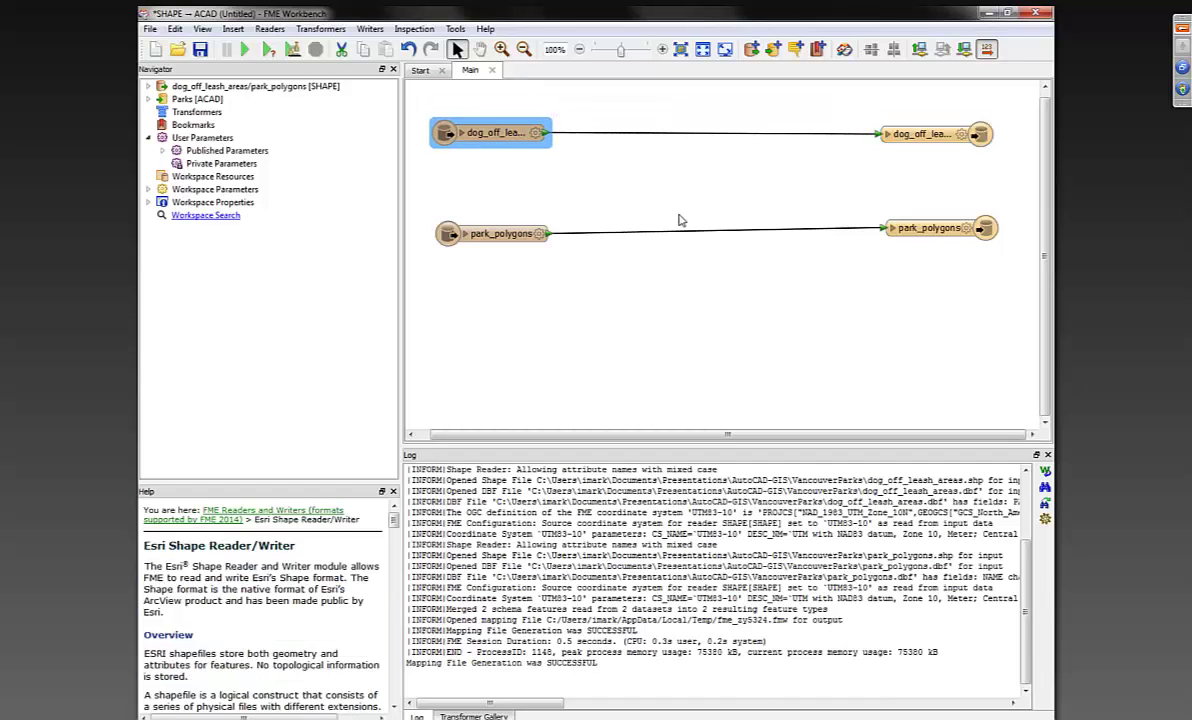
pyautogui.click(928, 229)
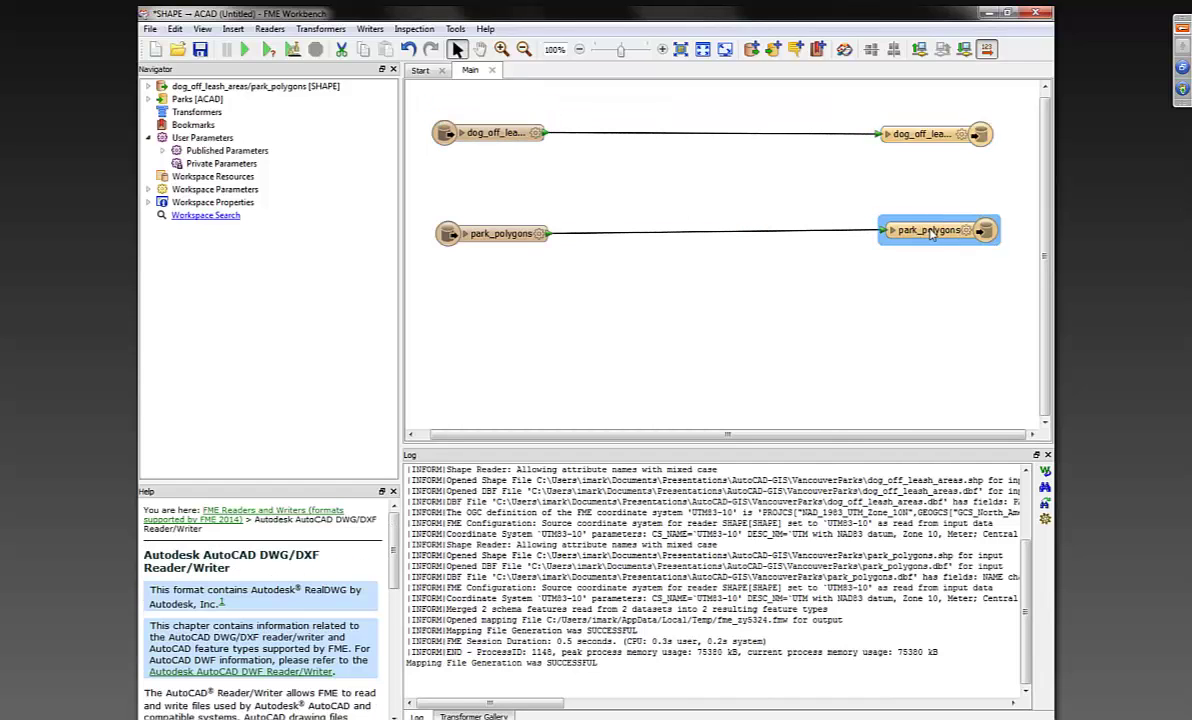
# Step: Insert a DWGStyler transformer into the connection between the dog_off_leash_areas reader and writer feature types
pyautogui.click(691, 135)
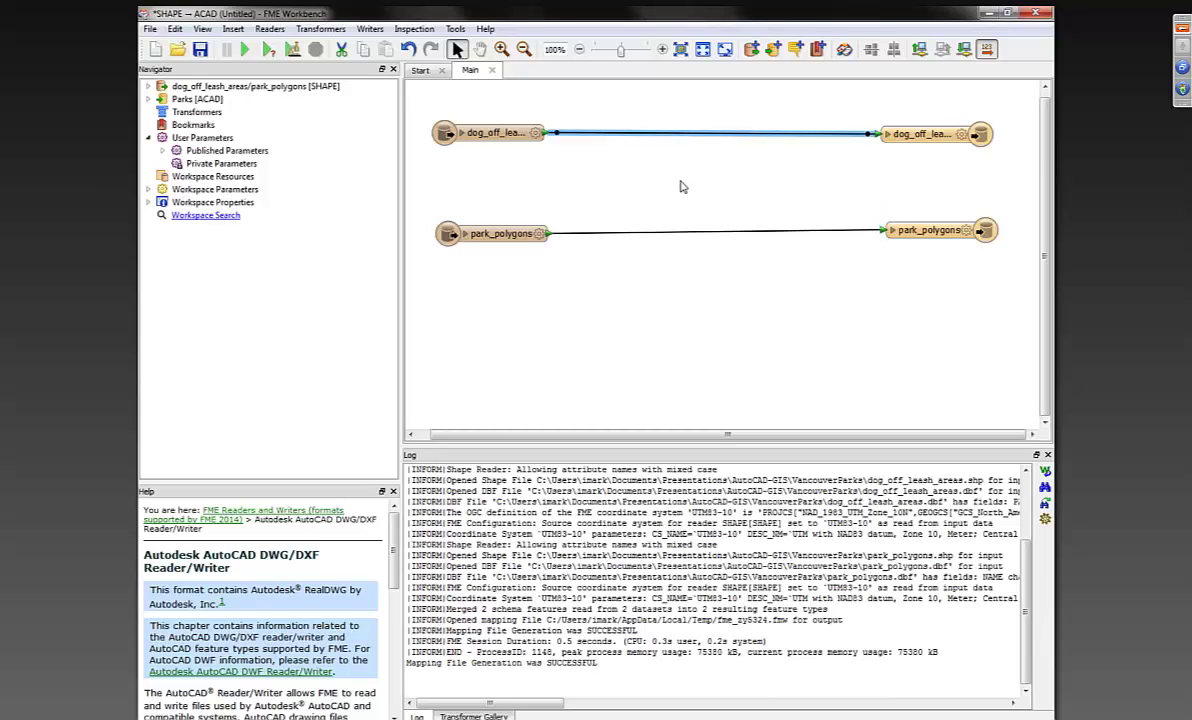
pyautogui.write('dwgs')
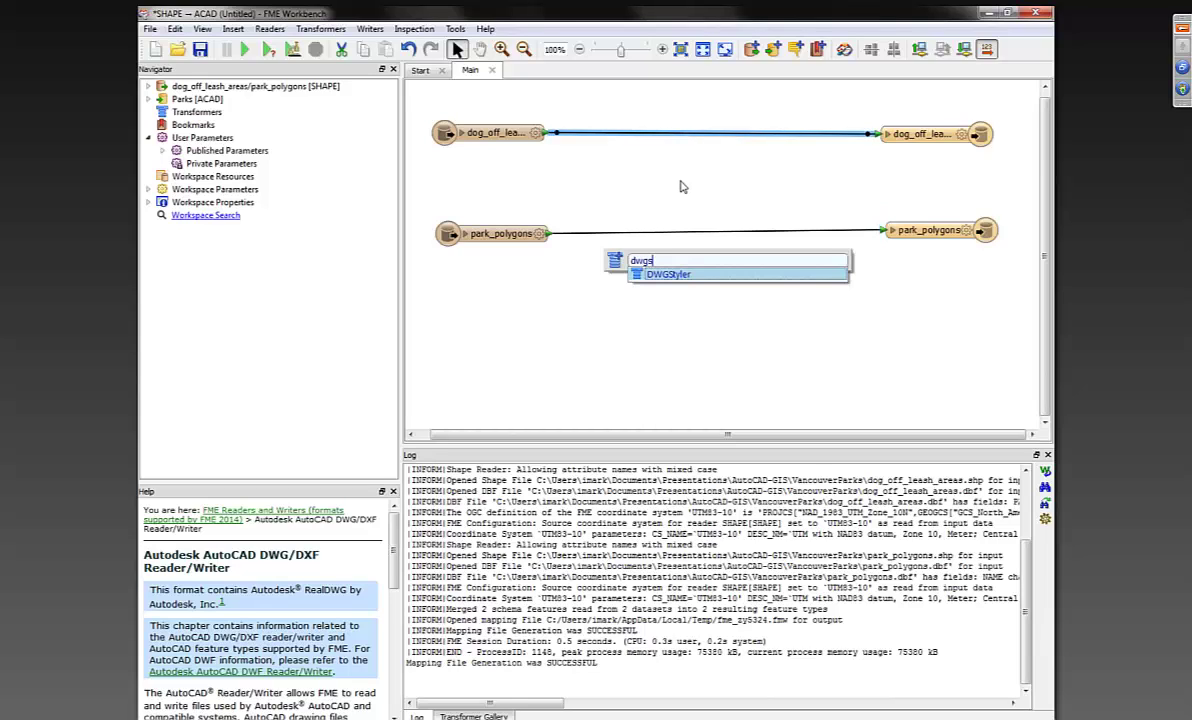
pyautogui.press('Return')
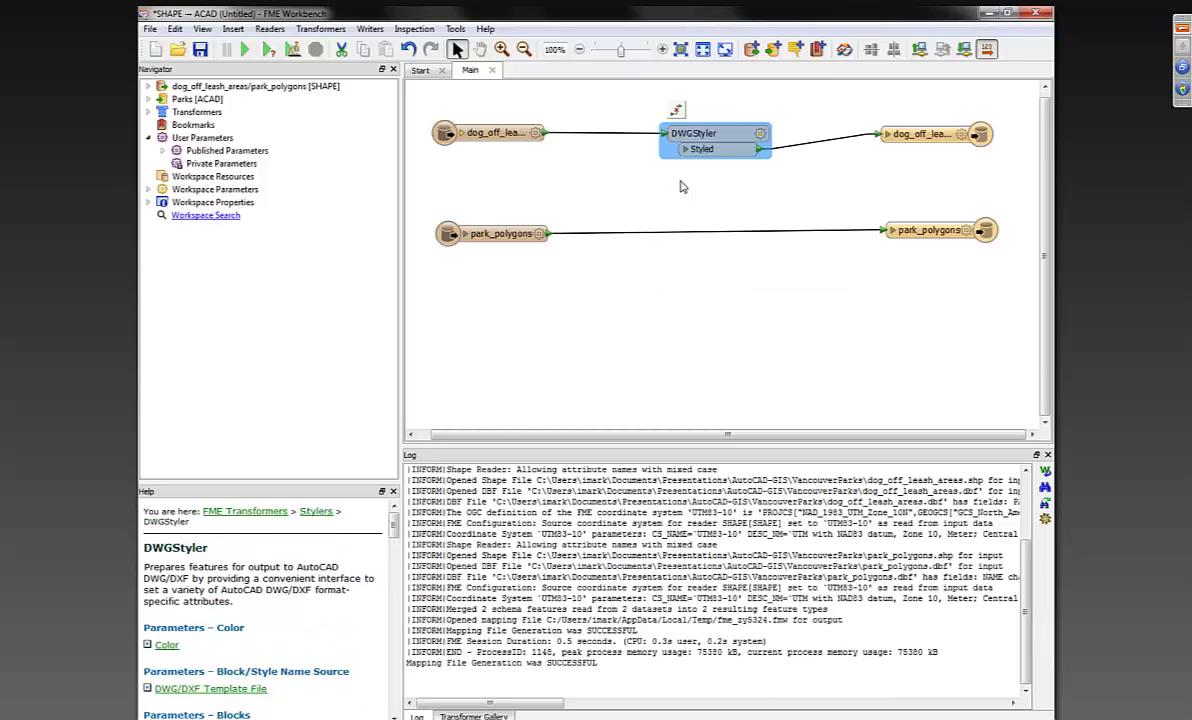
# Step: Set ParksTemplate.dwg as the template file of the DWGStyler on the dog_off_leash_areas connection
pyautogui.click(759, 137)
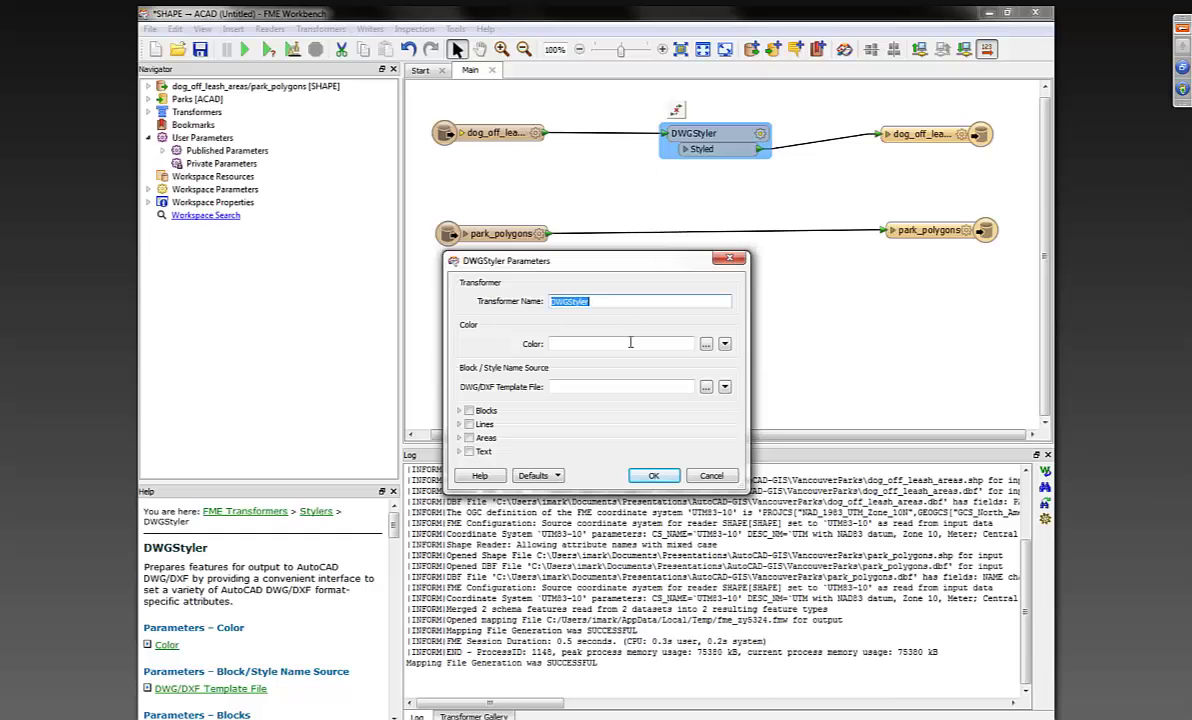
pyautogui.click(706, 388)
pyautogui.doubleClick(495, 127)
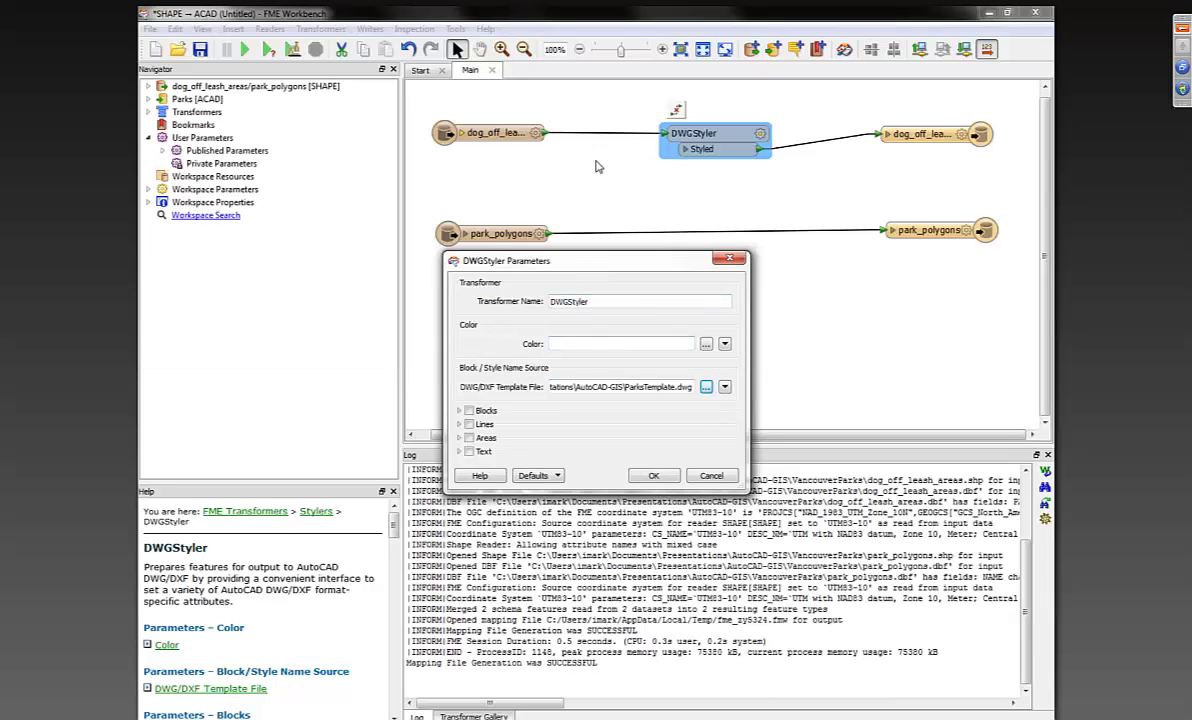
# Step: Enable block styling in the DWGStyler and choose the DoggyPark block from the template as the block name
pyautogui.click(459, 410)
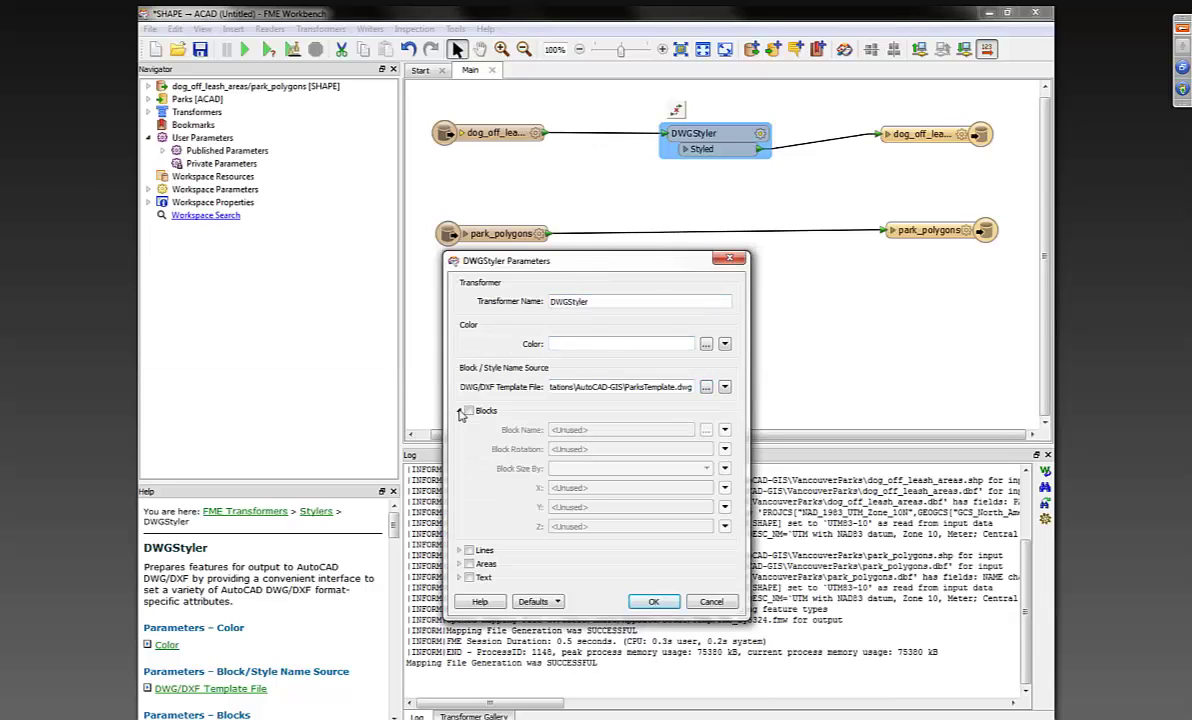
pyautogui.click(468, 411)
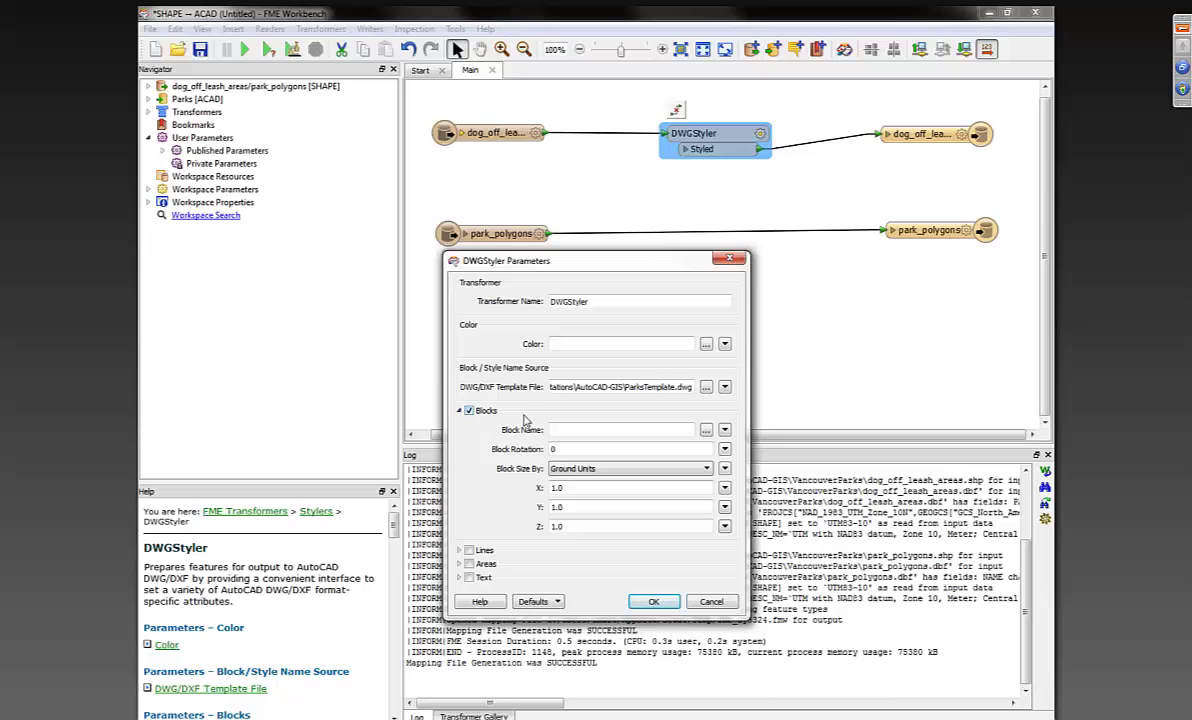
pyautogui.click(706, 430)
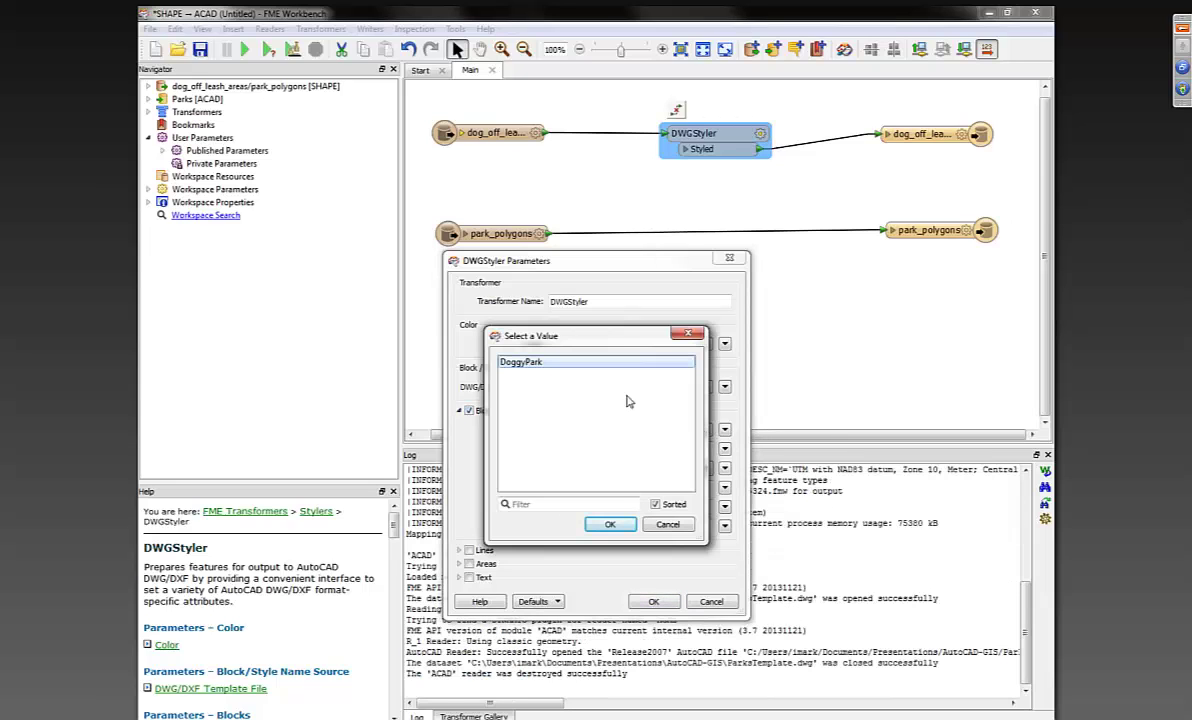
pyautogui.moveTo(647, 318); pyautogui.dragTo(864, 292)
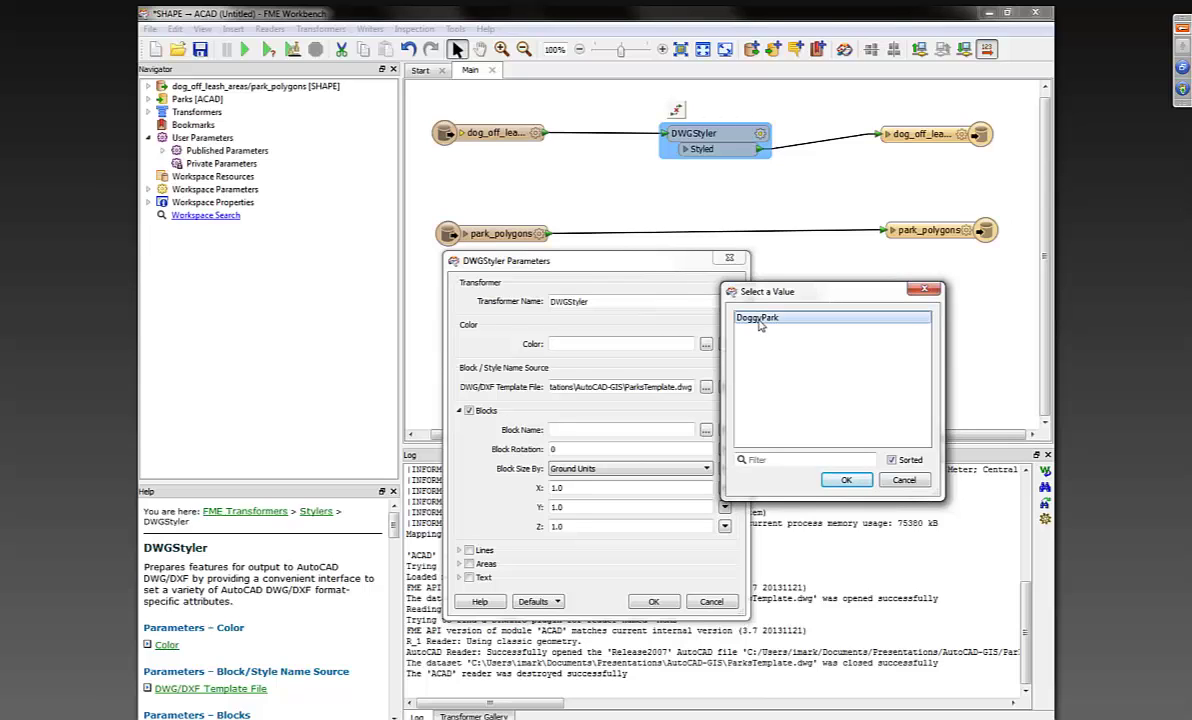
pyautogui.click(843, 482)
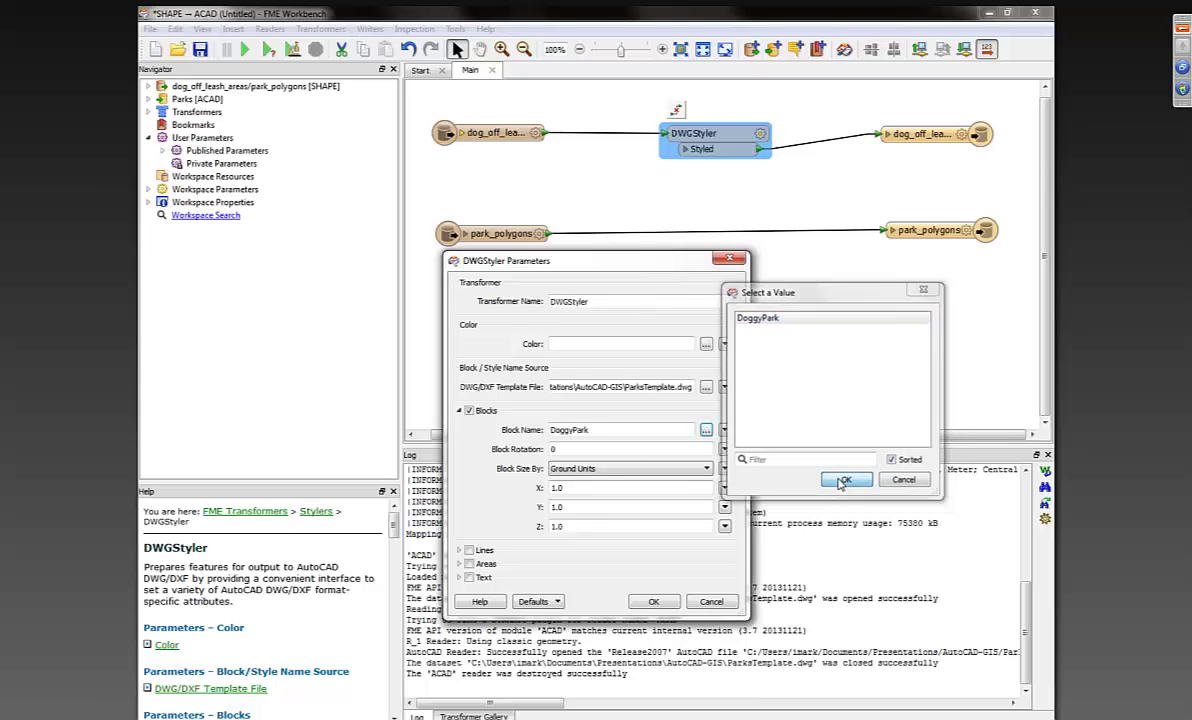
# Step: Size the DoggyPark block by Scale Factor, check which attributes could supply the X scale, and accept the DWGStyler parameters
pyautogui.click(586, 478)
pyautogui.click(567, 485)
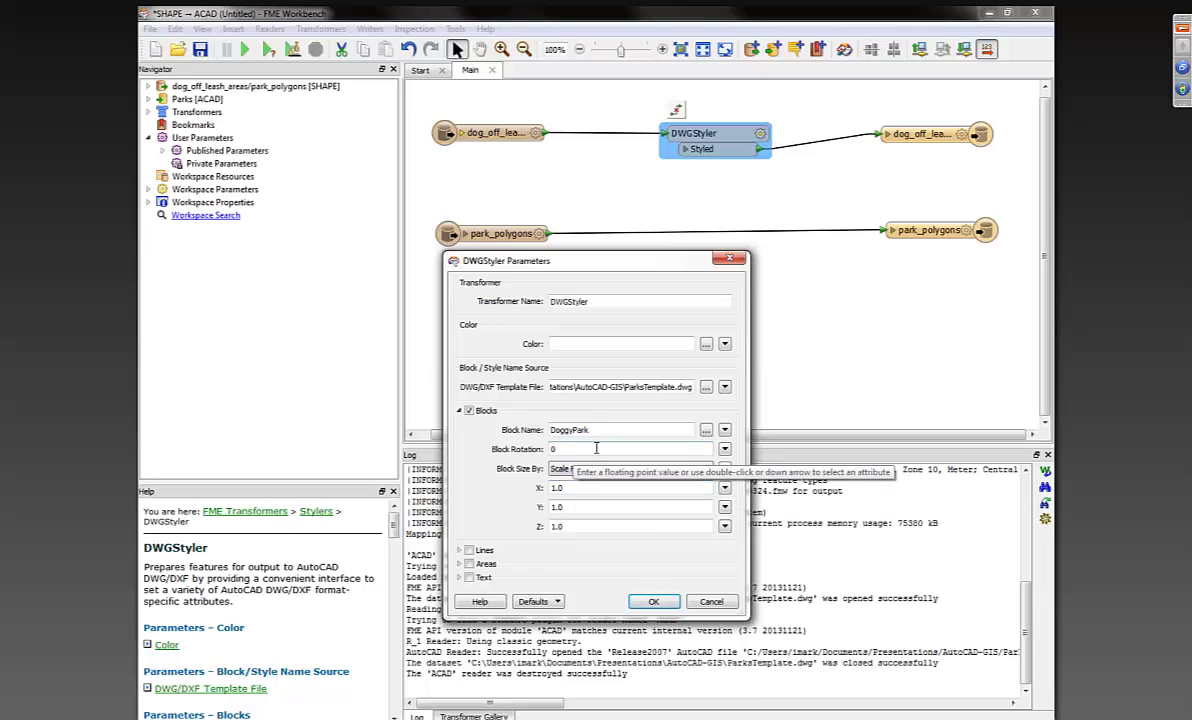
pyautogui.click(725, 488)
pyautogui.moveTo(778, 385)
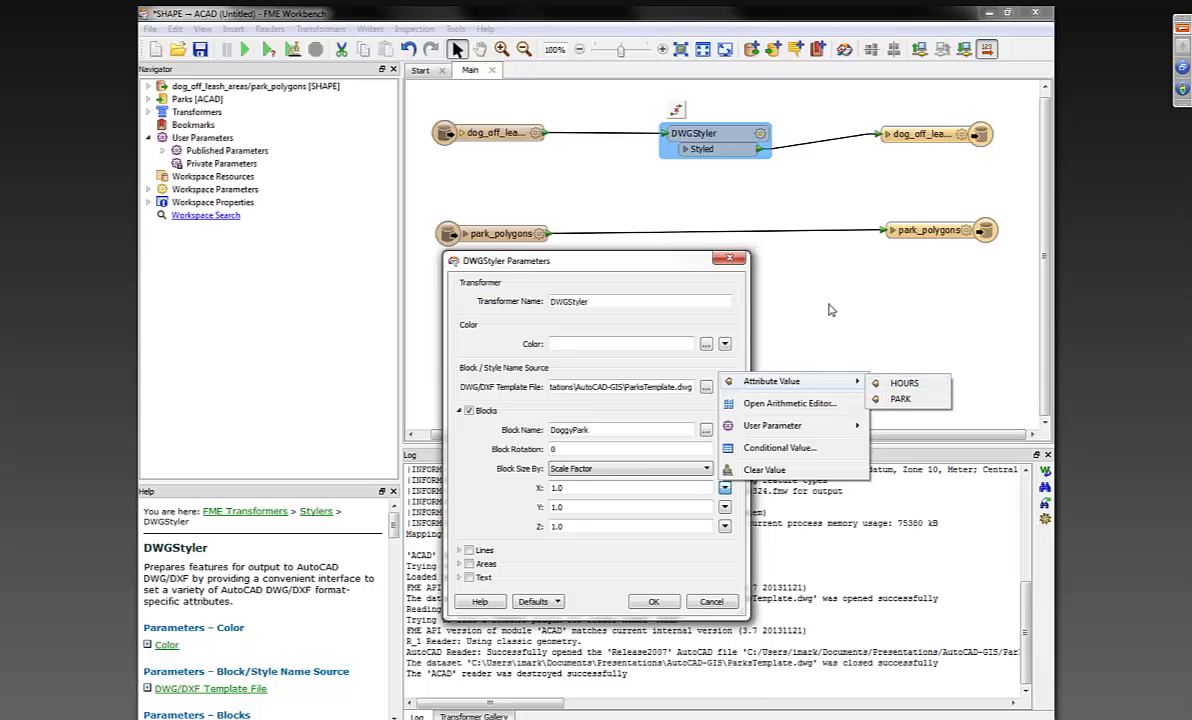
pyautogui.click(773, 287)
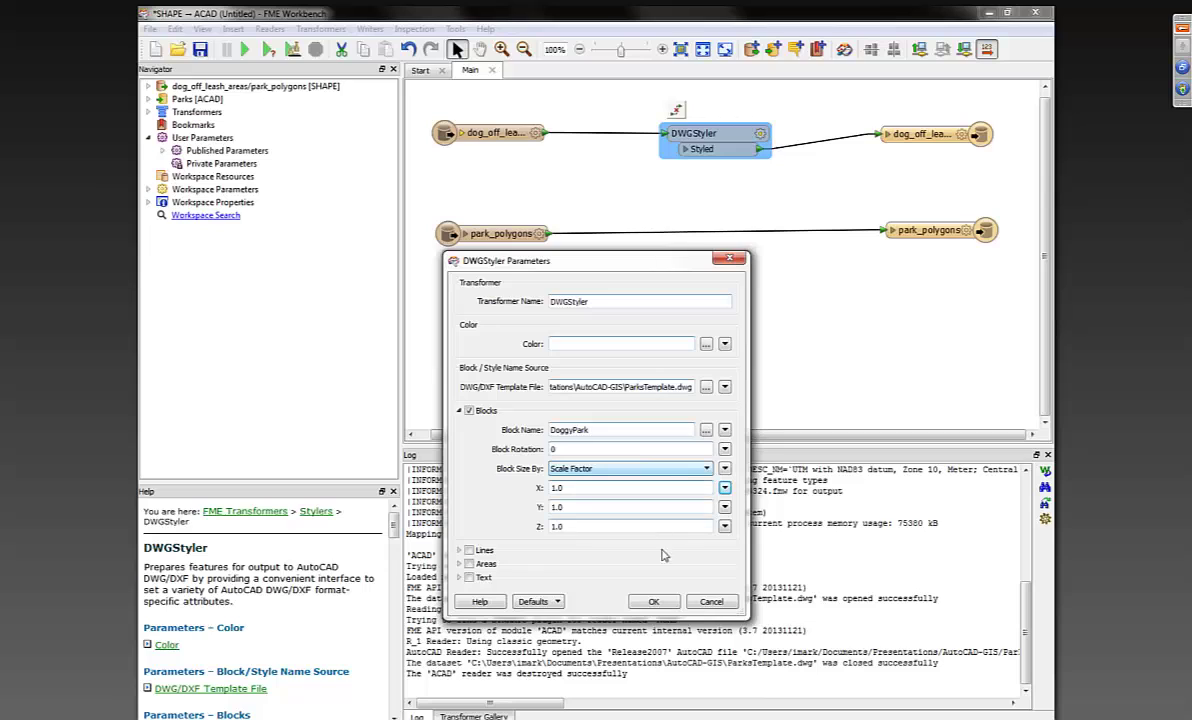
pyautogui.click(652, 601)
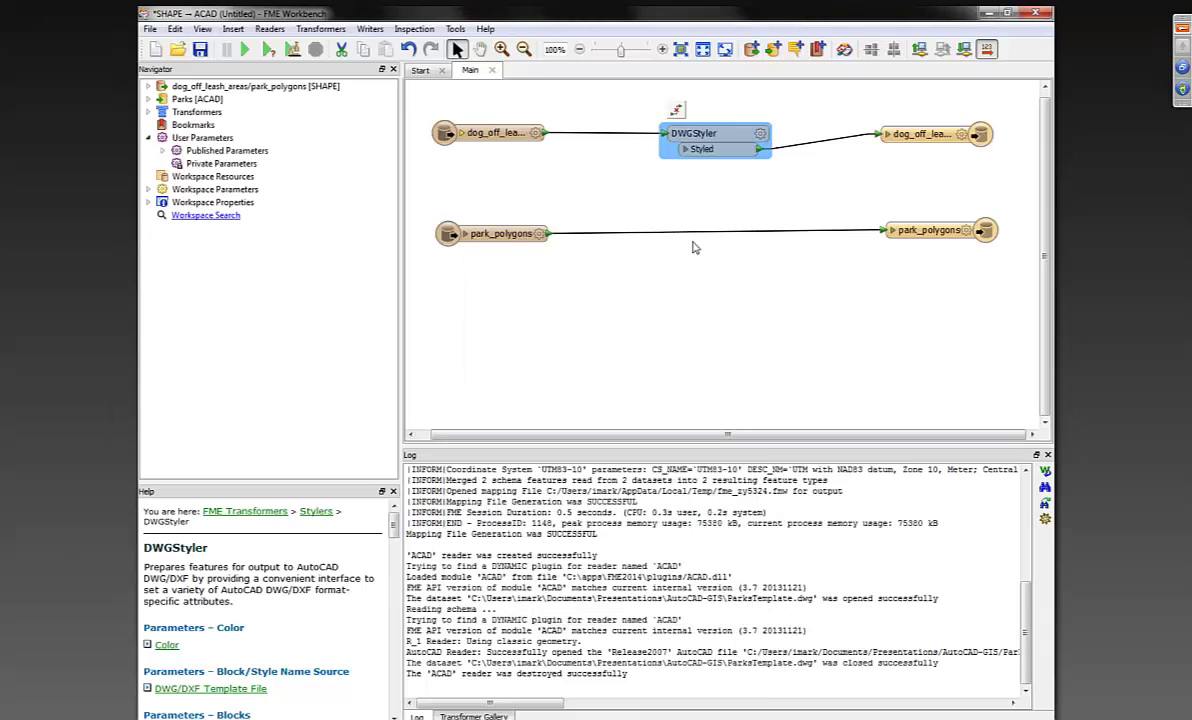
# Step: Insert a second DWGStyler transformer into the connection between the park_polygons reader and writer feature types
pyautogui.click(695, 236)
pyautogui.write('dwgst')
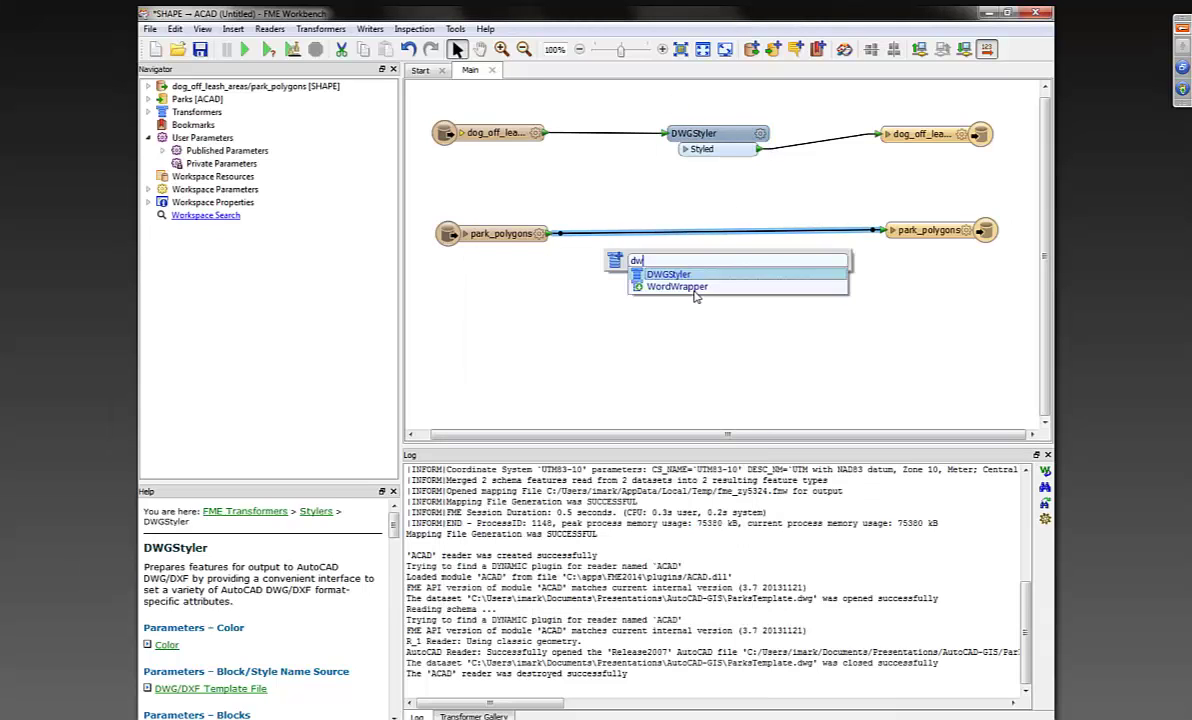
pyautogui.press('Return')
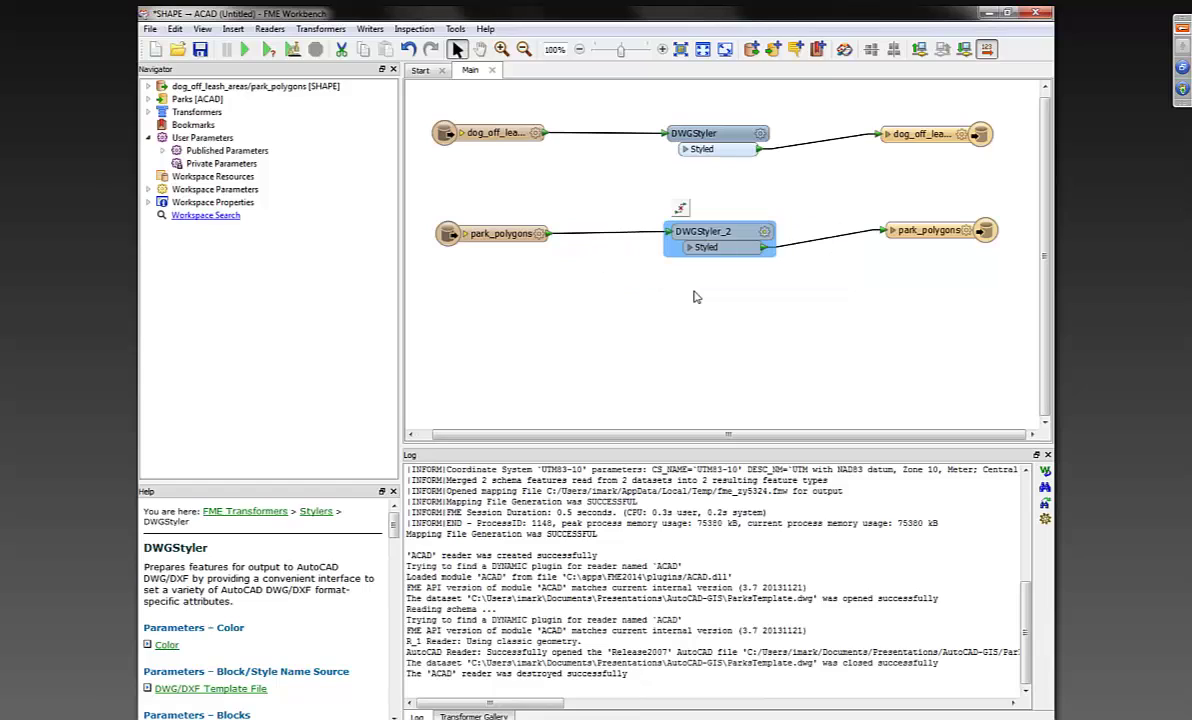
# Step: Set the park_polygons DWGStyler's color to bright green (0,1,0) and enable its area styling
pyautogui.click(765, 232)
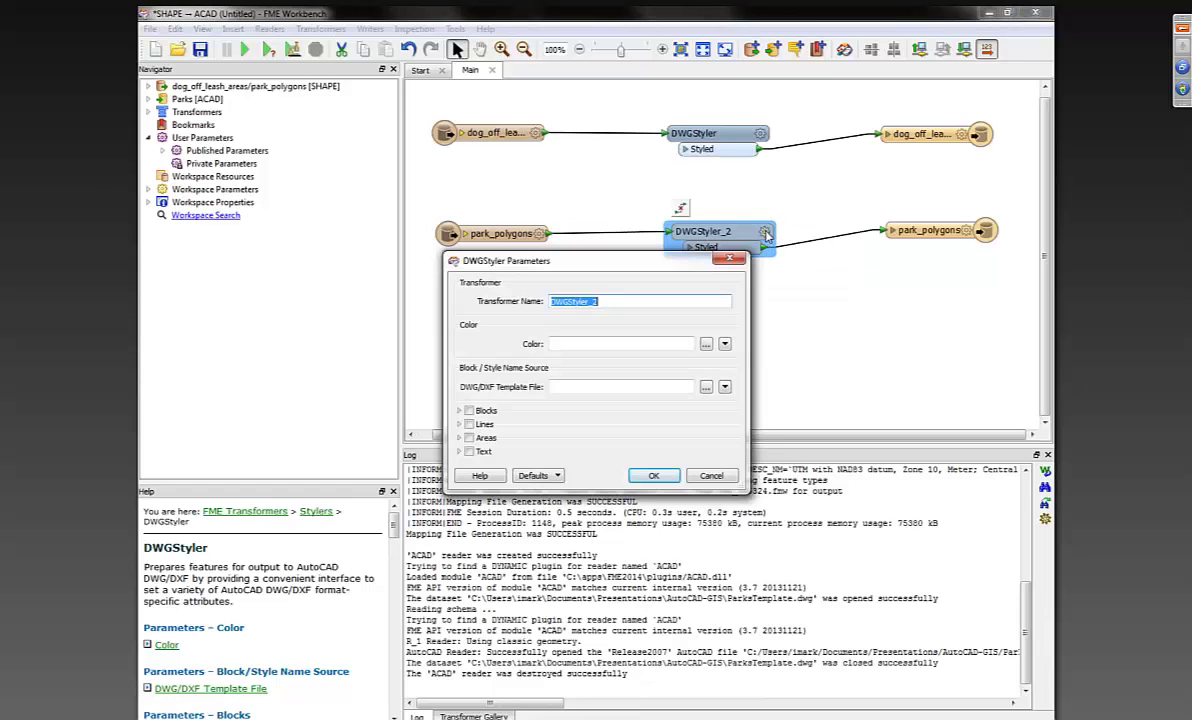
pyautogui.click(706, 344)
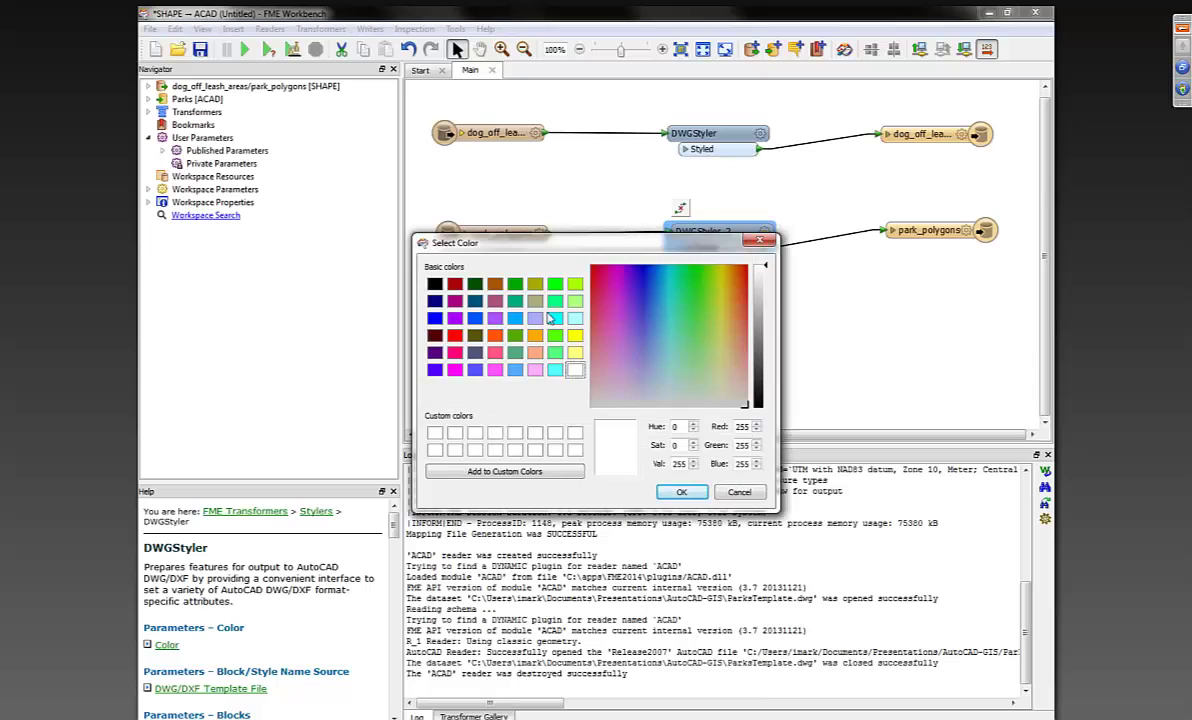
pyautogui.click(555, 284)
pyautogui.click(684, 494)
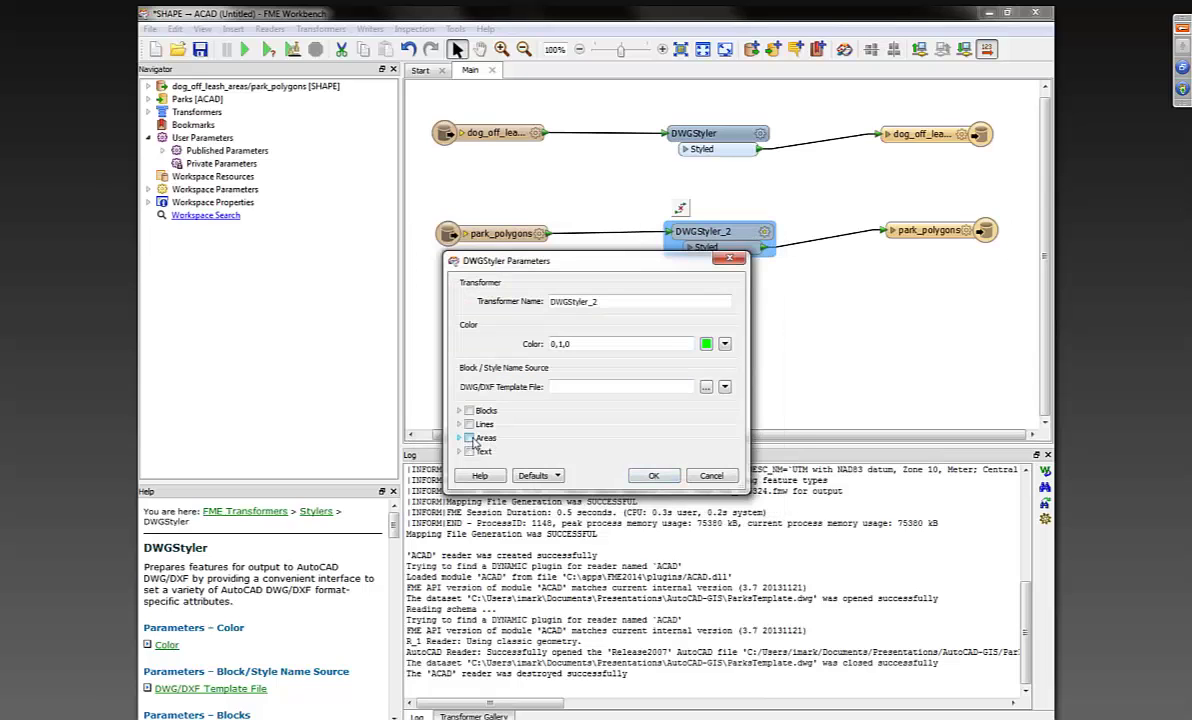
pyautogui.click(469, 438)
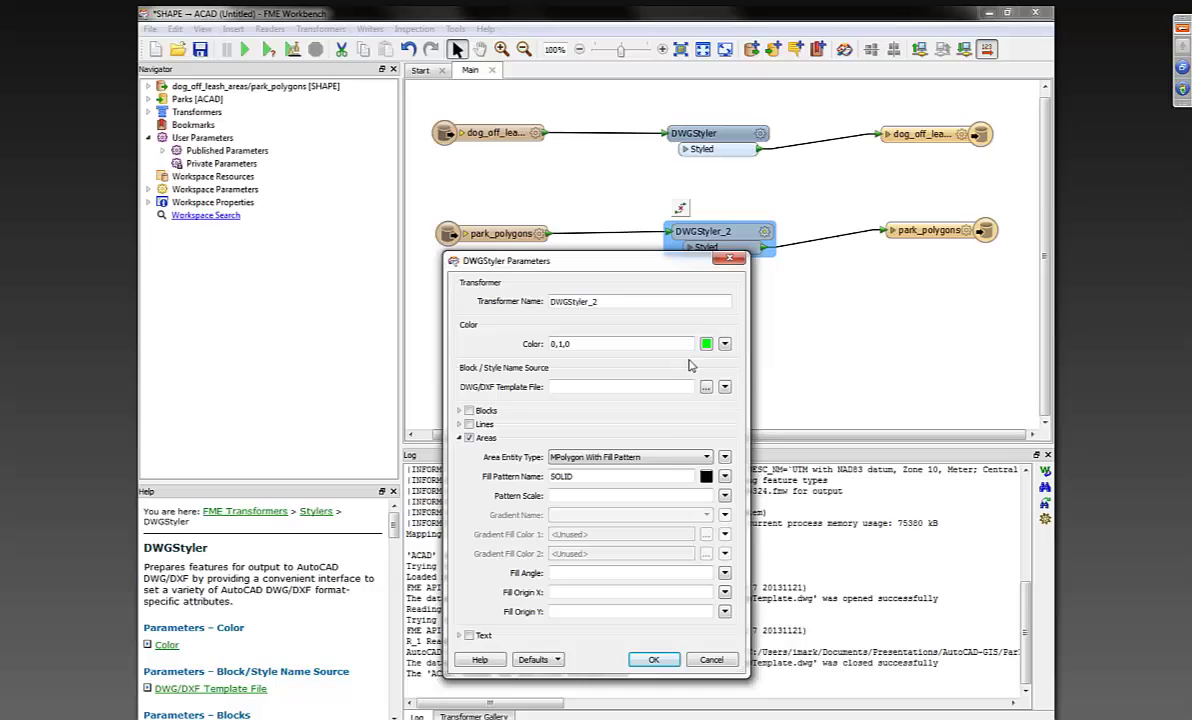
# Step: Try the Hatch With Fill Pattern and Hatch With Gradient Pattern area entity types for the park polygons
pyautogui.click(669, 460)
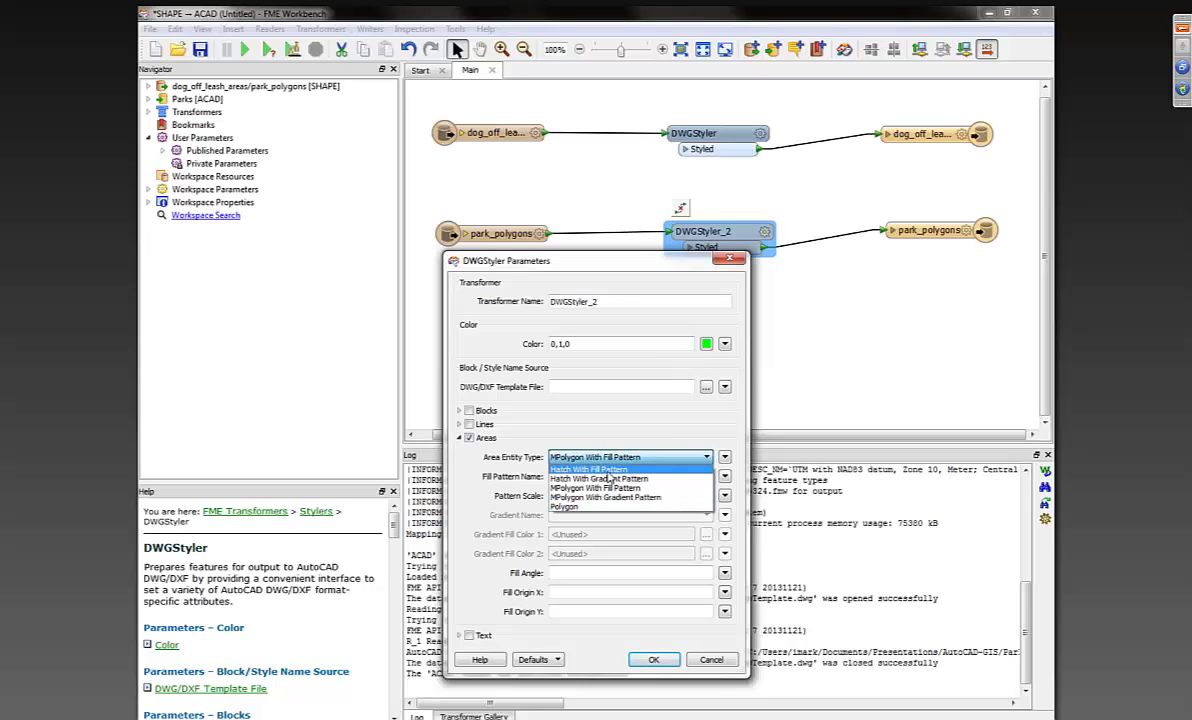
pyautogui.click(608, 473)
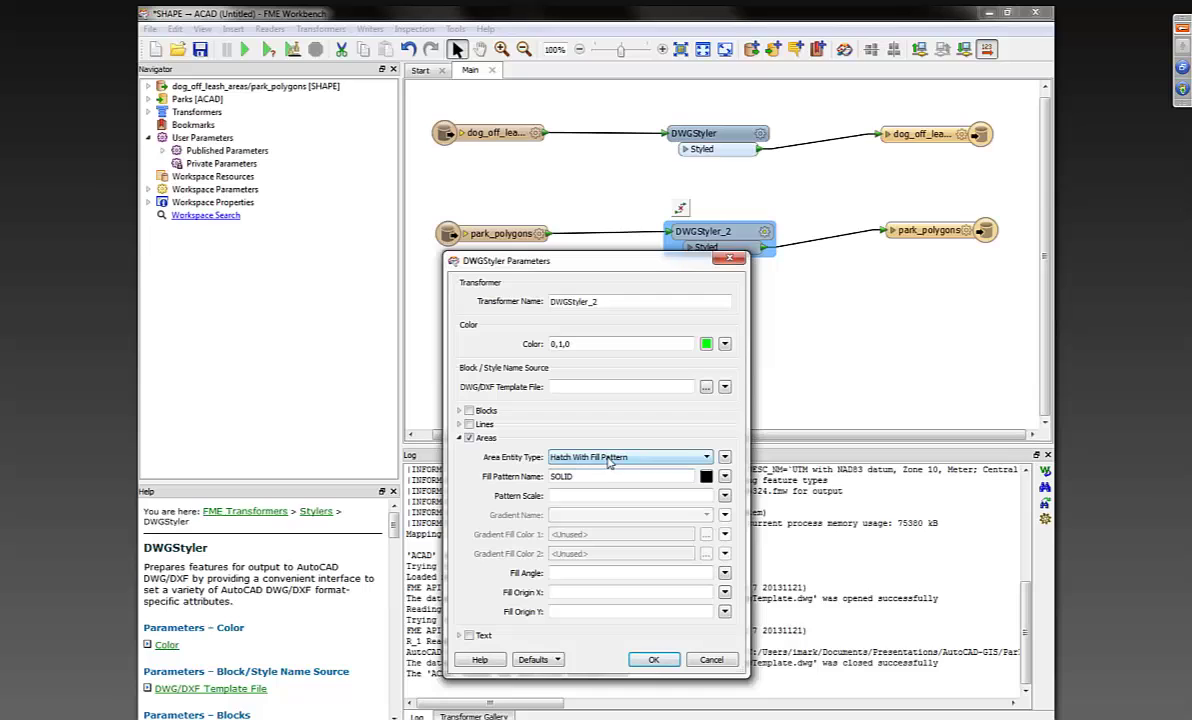
pyautogui.click(608, 458)
pyautogui.click(607, 483)
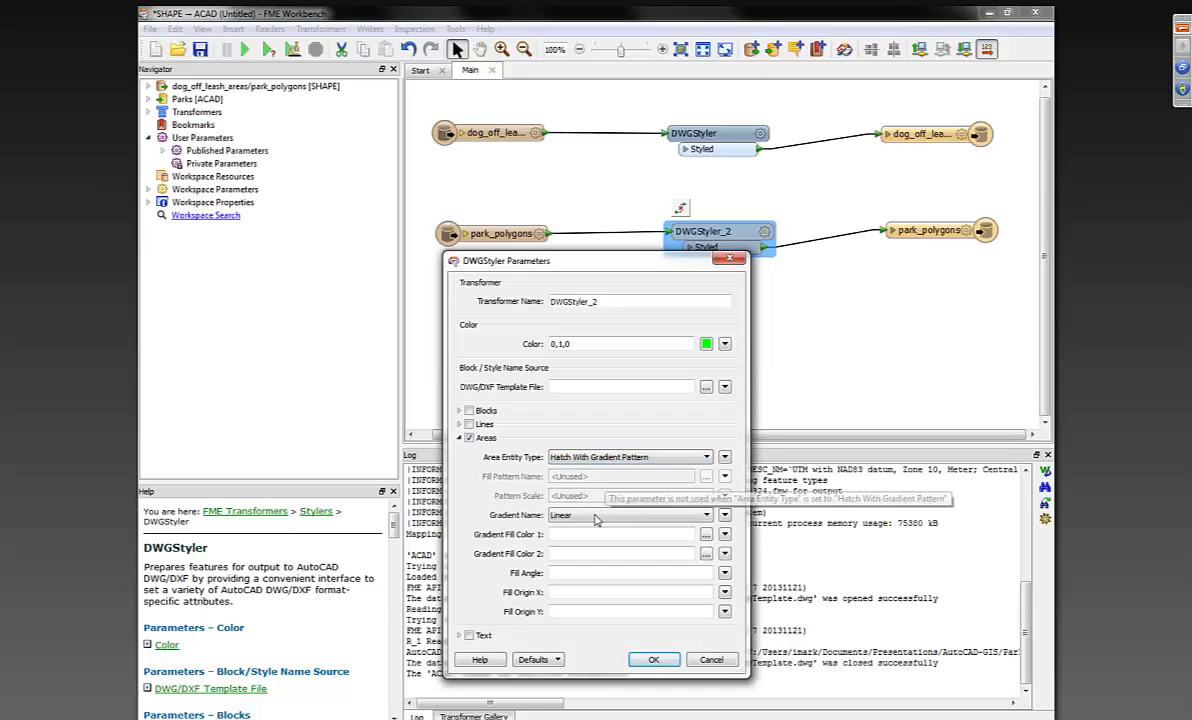
pyautogui.click(596, 517)
pyautogui.click(591, 521)
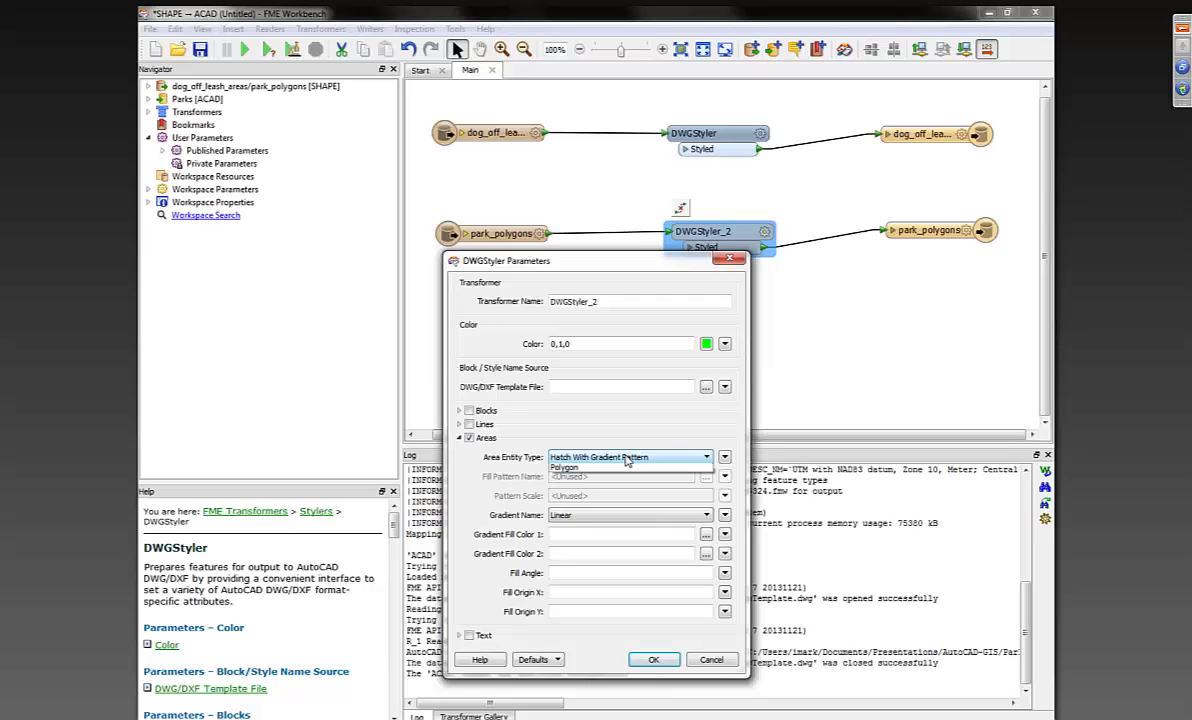
# Step: Set the area entity type to MPolygon With Fill Pattern and accept the park_polygons DWGStyler parameters
pyautogui.click(627, 458)
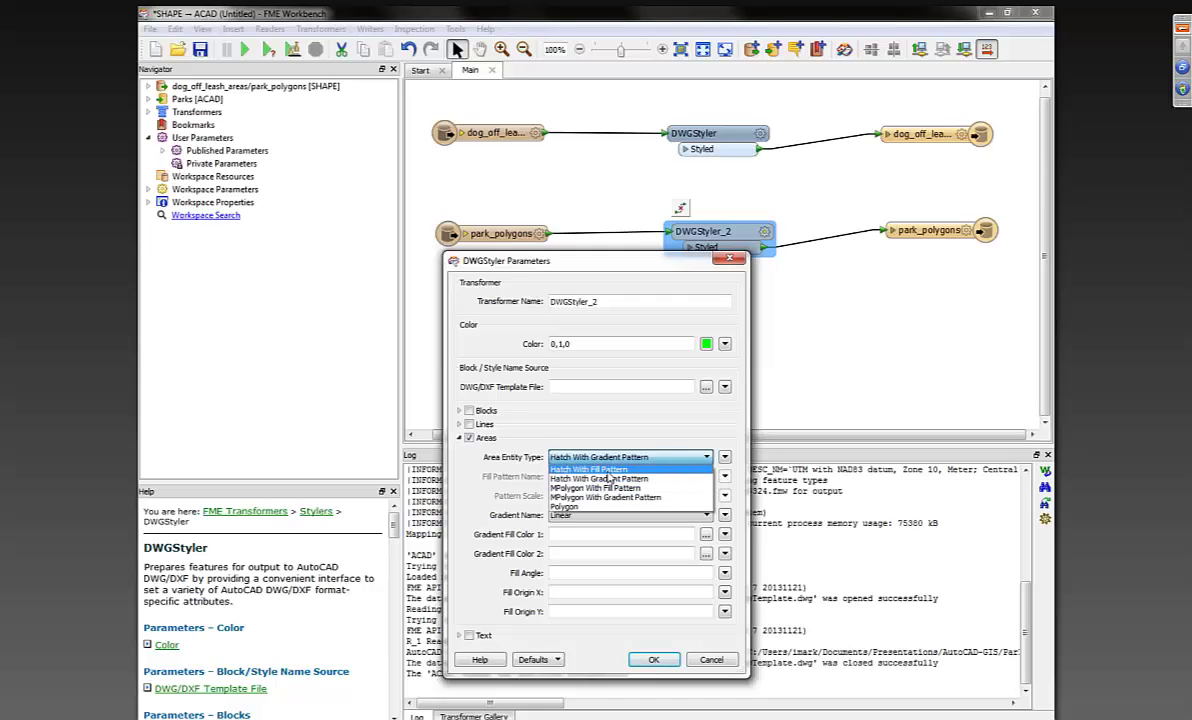
pyautogui.click(609, 488)
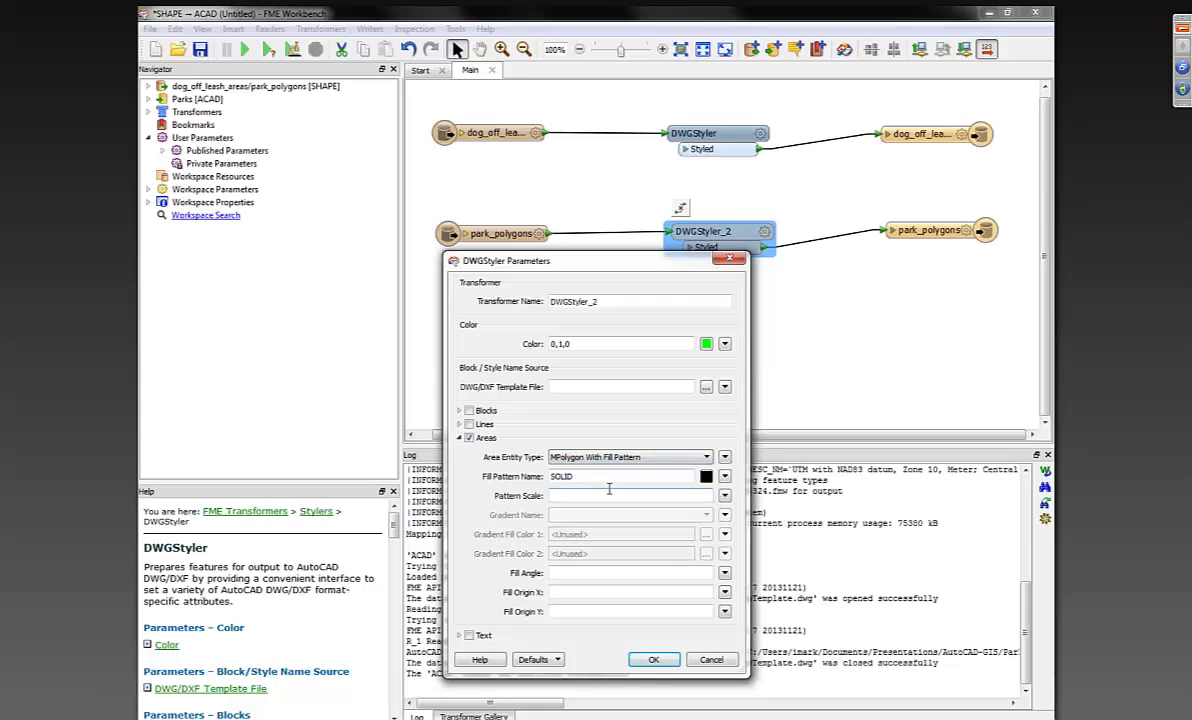
pyautogui.click(648, 663)
pyautogui.click(651, 664)
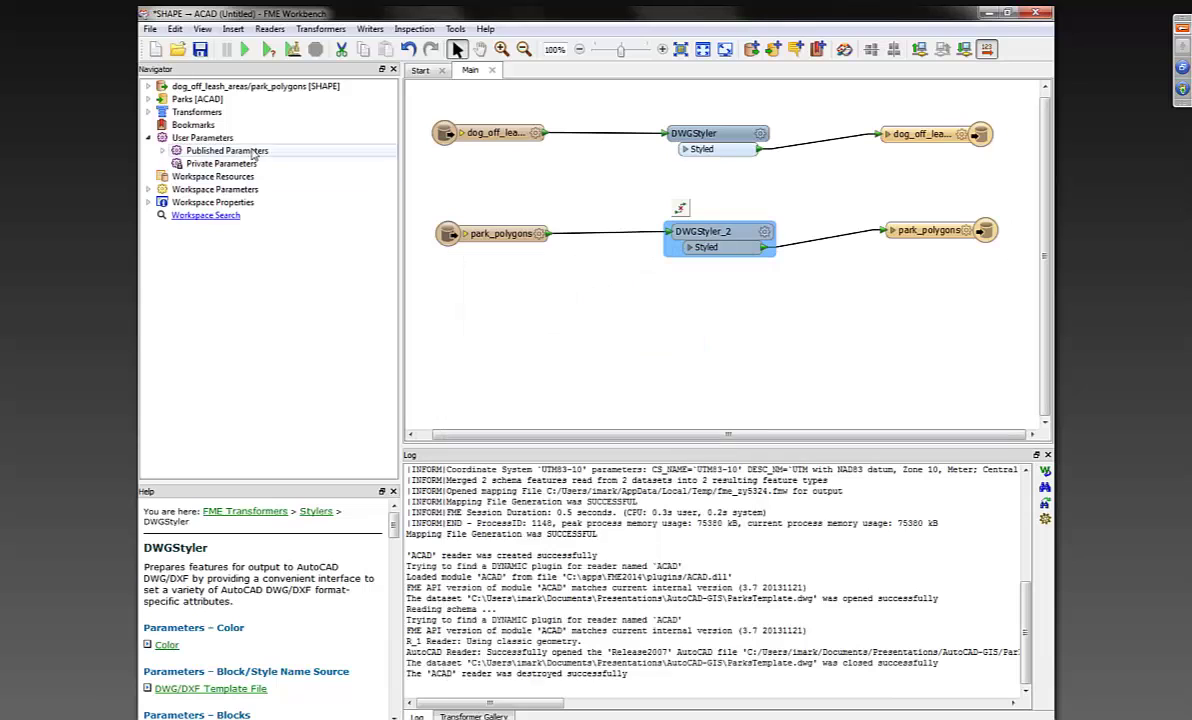
# Step: Run the workspace and open the written Parks.dwg from its containing folder in DWG TrueView
pyautogui.click(246, 50)
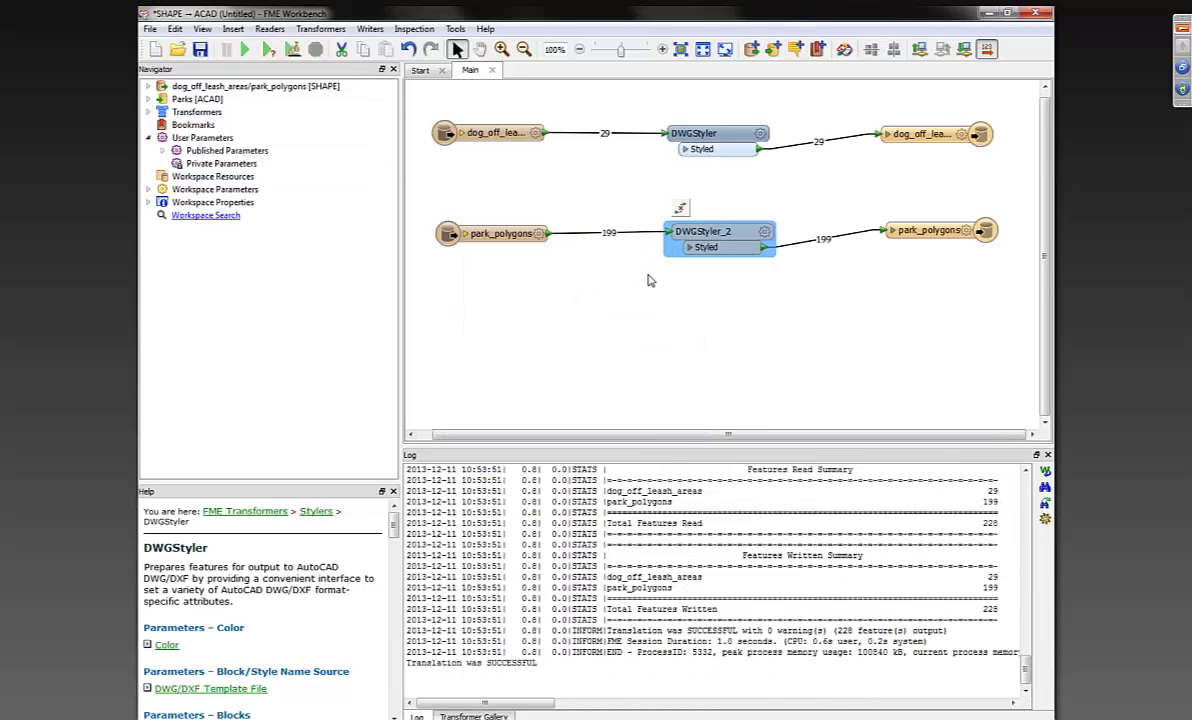
pyautogui.click(920, 233)
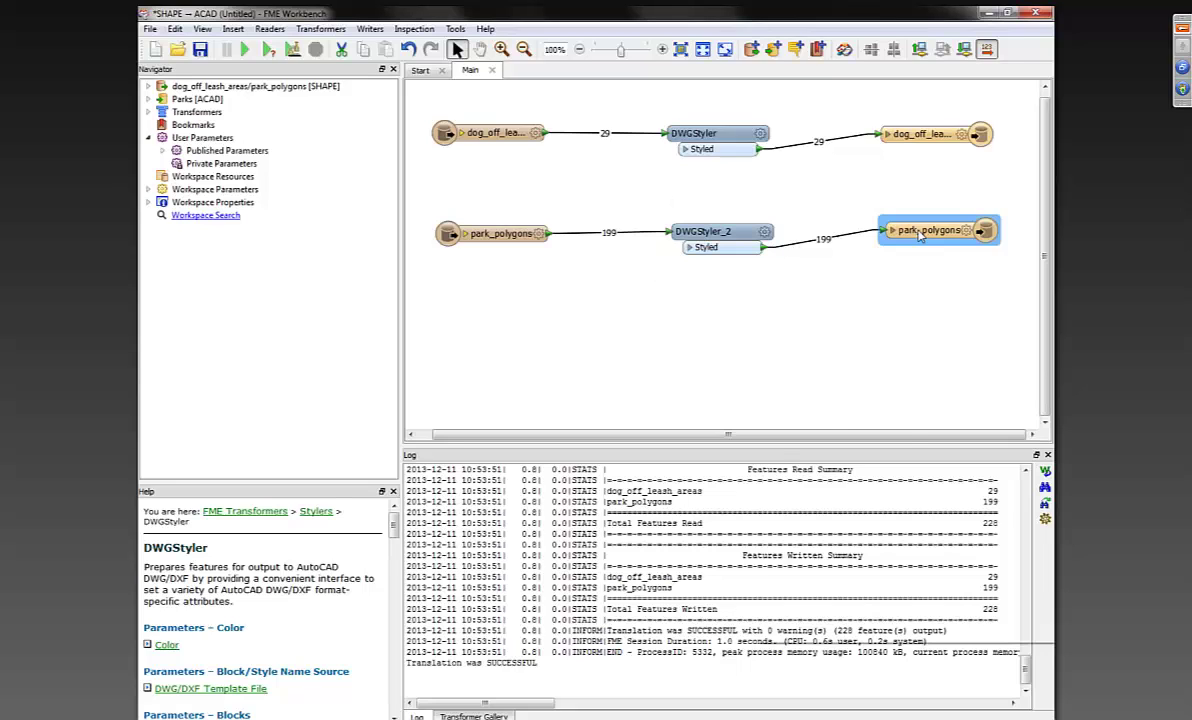
pyautogui.rightClick(920, 233)
pyautogui.click(835, 579)
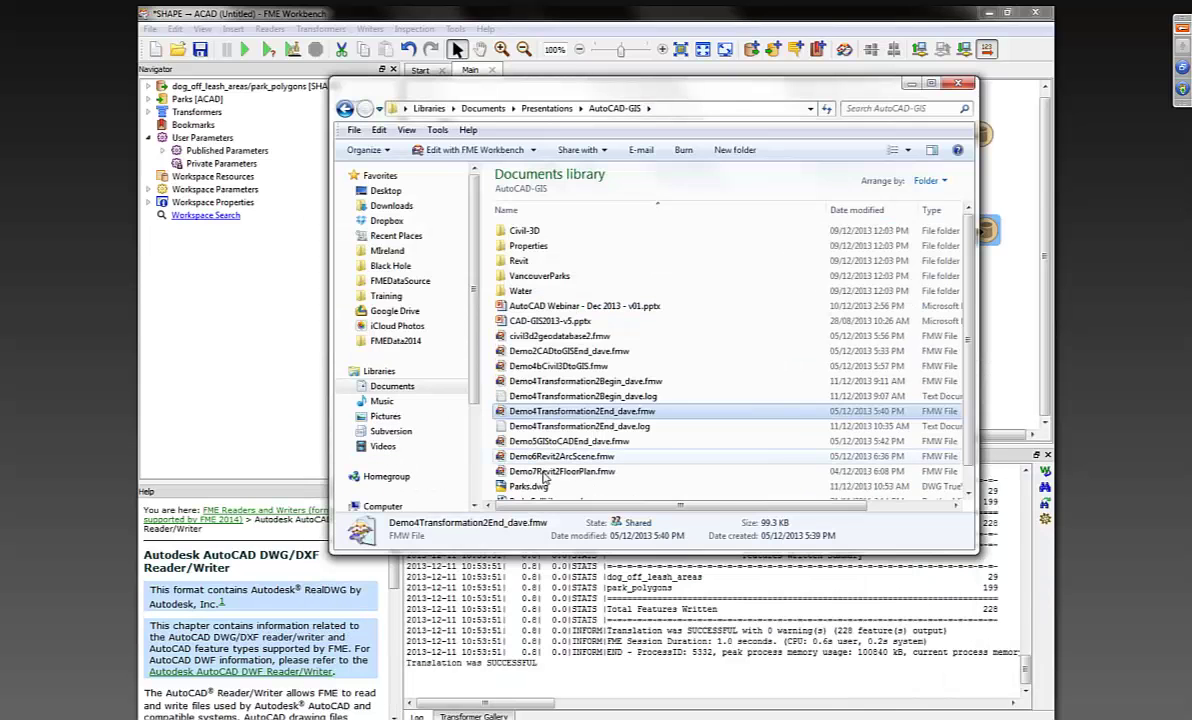
pyautogui.click(533, 486)
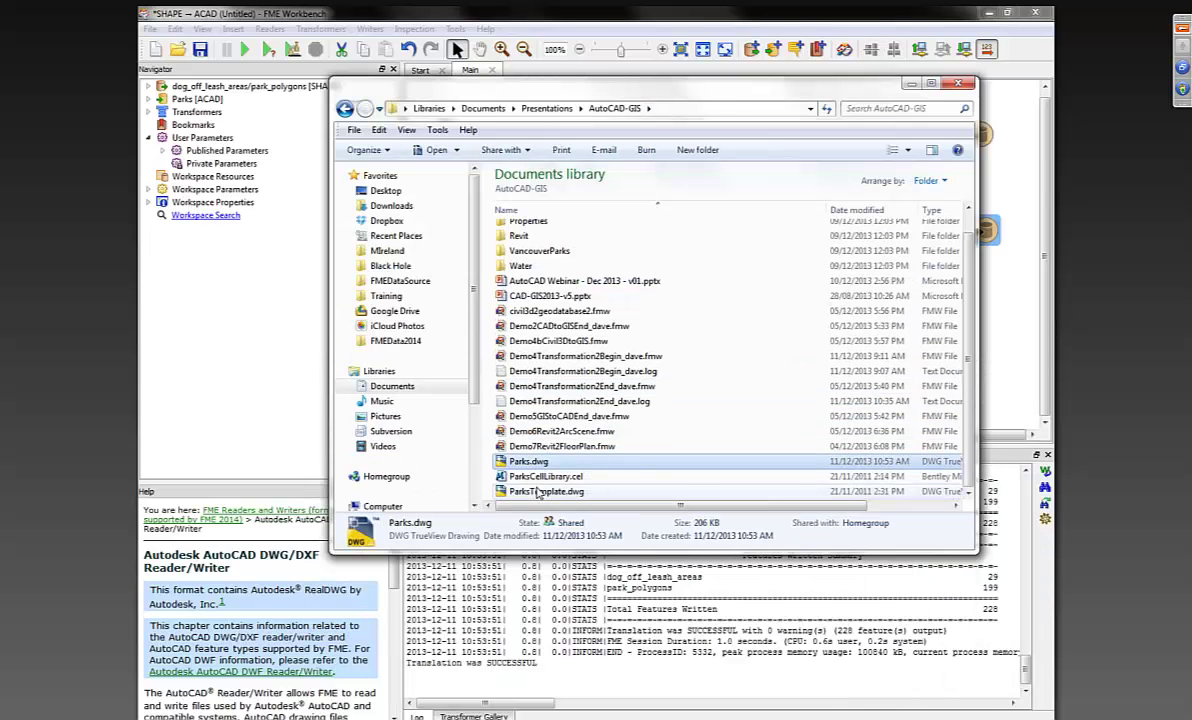
pyautogui.doubleClick(531, 466)
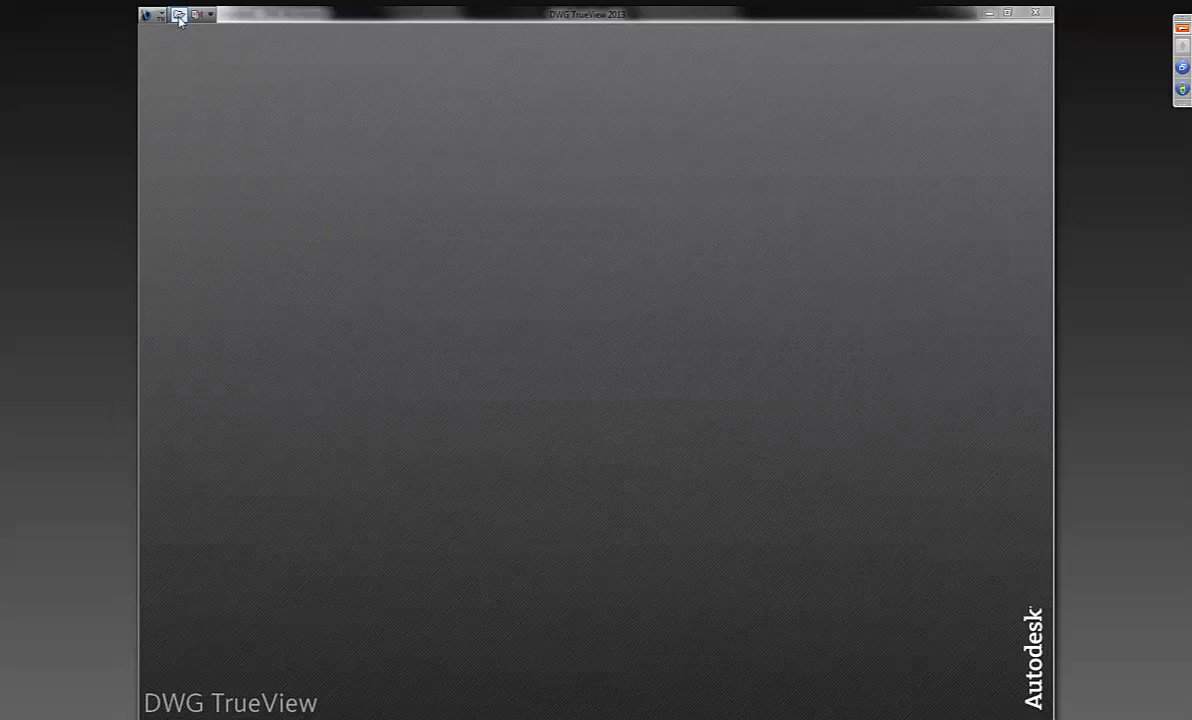
# Step: Open Parks.dwg from the Documents > Presentations > AutoCAD-GIS folder, continuing to open it as a foreign DWG file
pyautogui.click(178, 15)
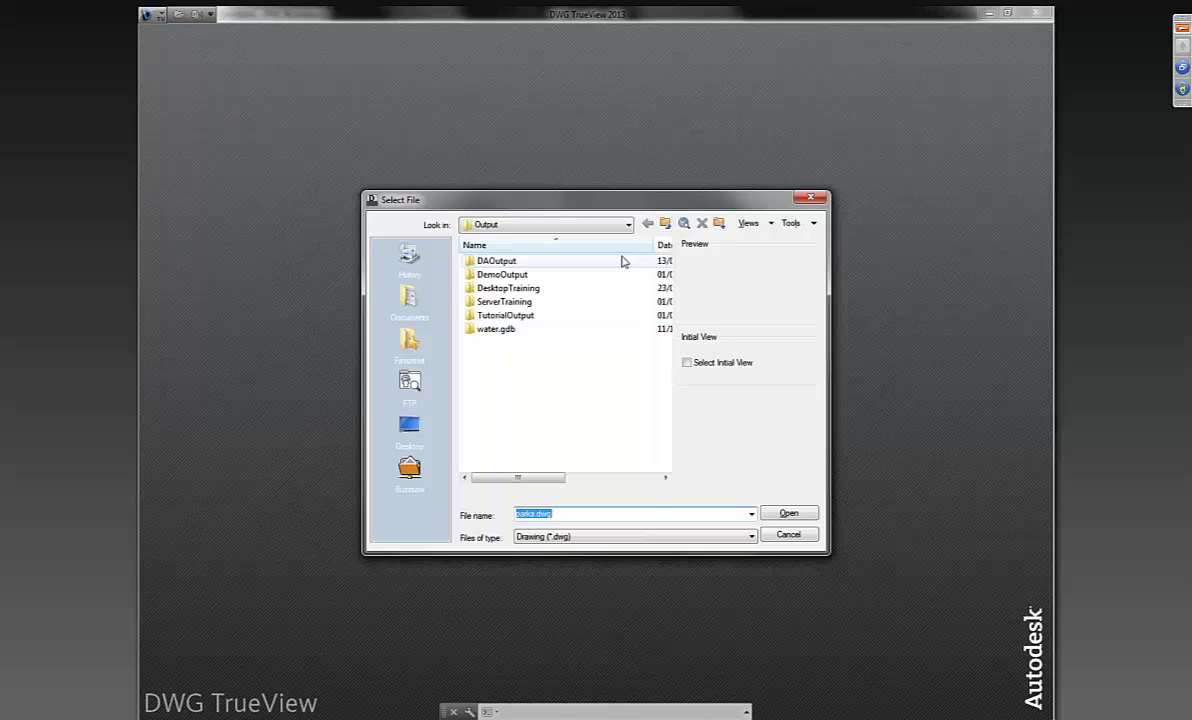
pyautogui.click(545, 228)
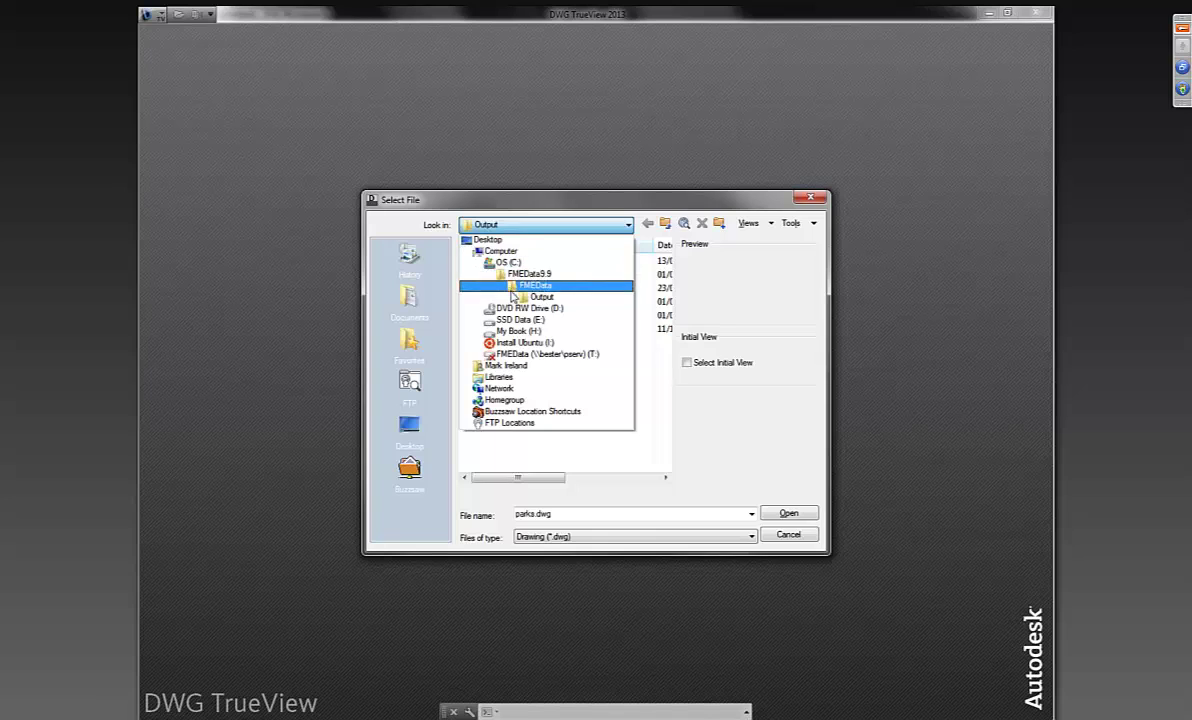
pyautogui.click(500, 377)
pyautogui.doubleClick(488, 258)
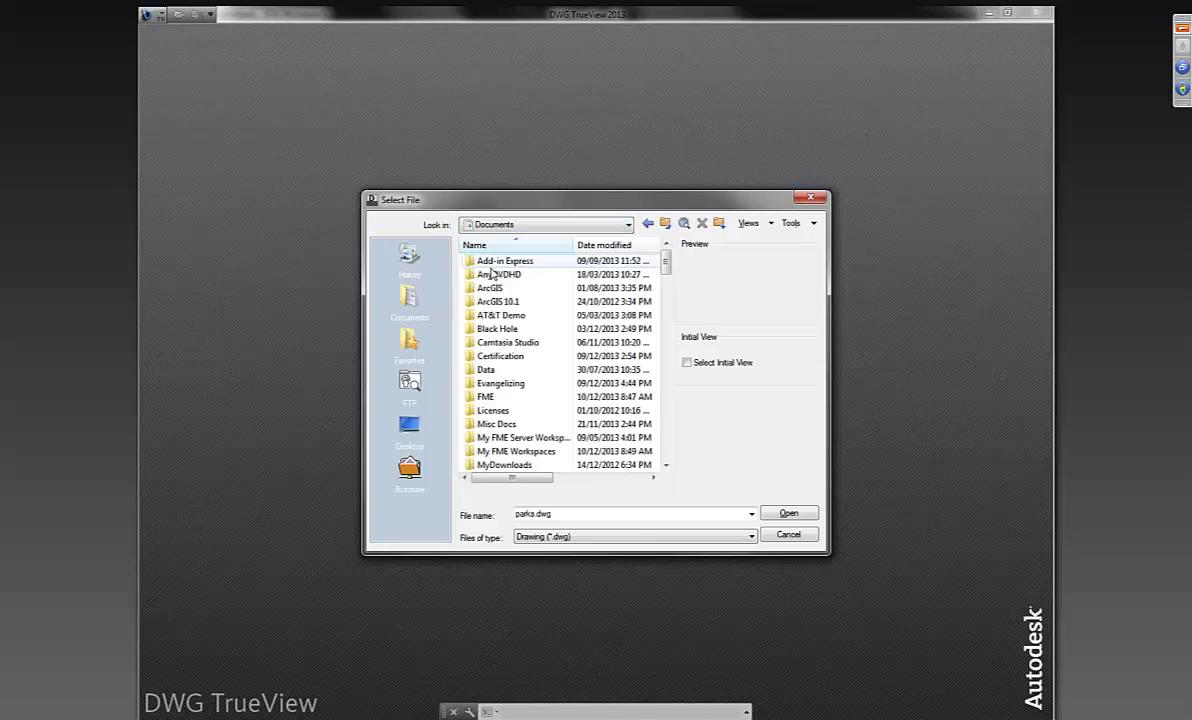
pyautogui.scroll(-6, 495, 295)
pyautogui.scroll(1, 500, 322)
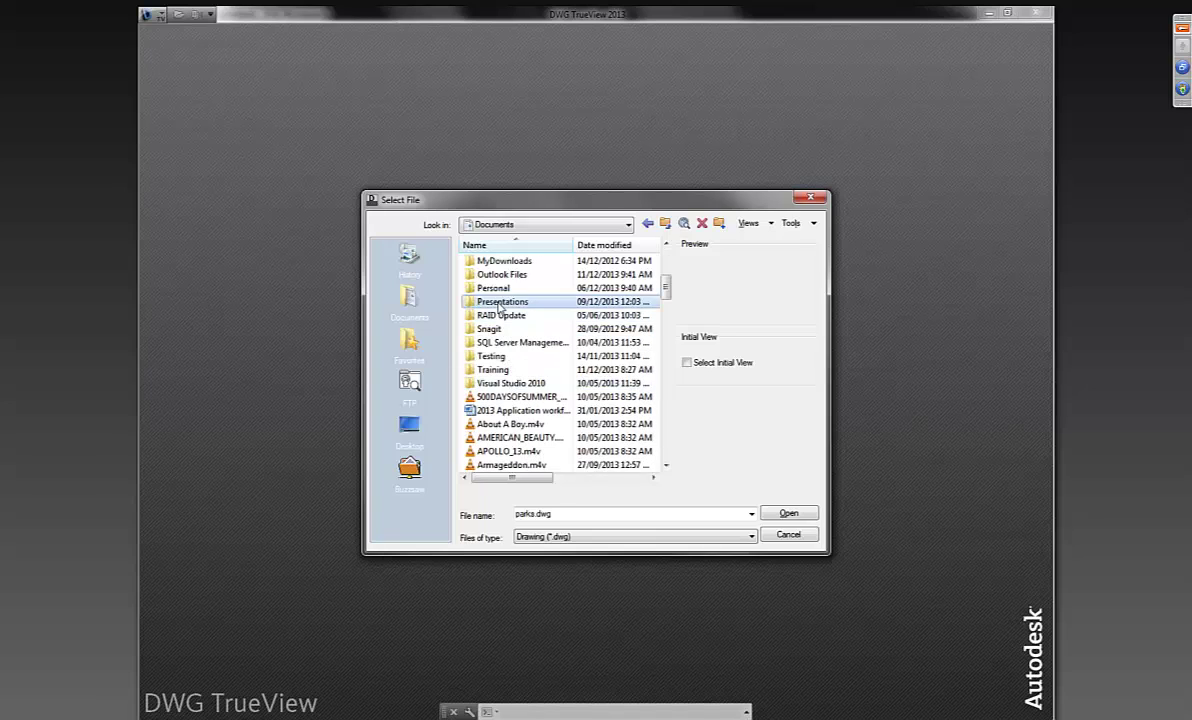
pyautogui.doubleClick(495, 302)
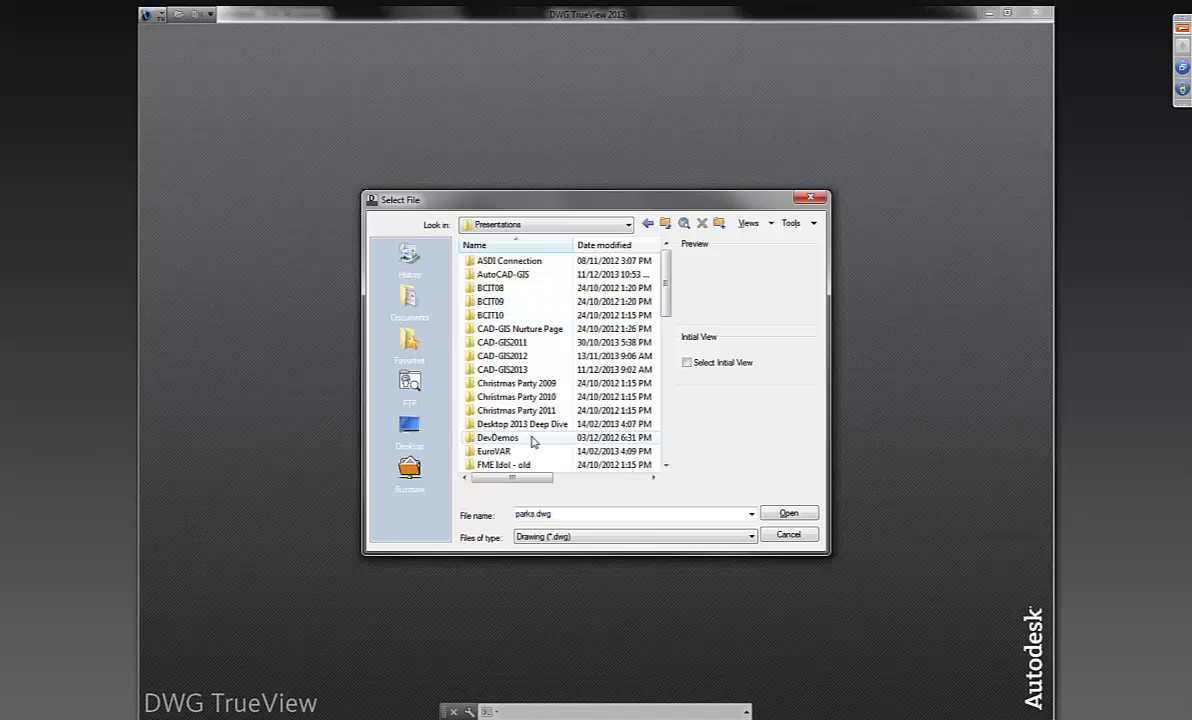
pyautogui.doubleClick(506, 279)
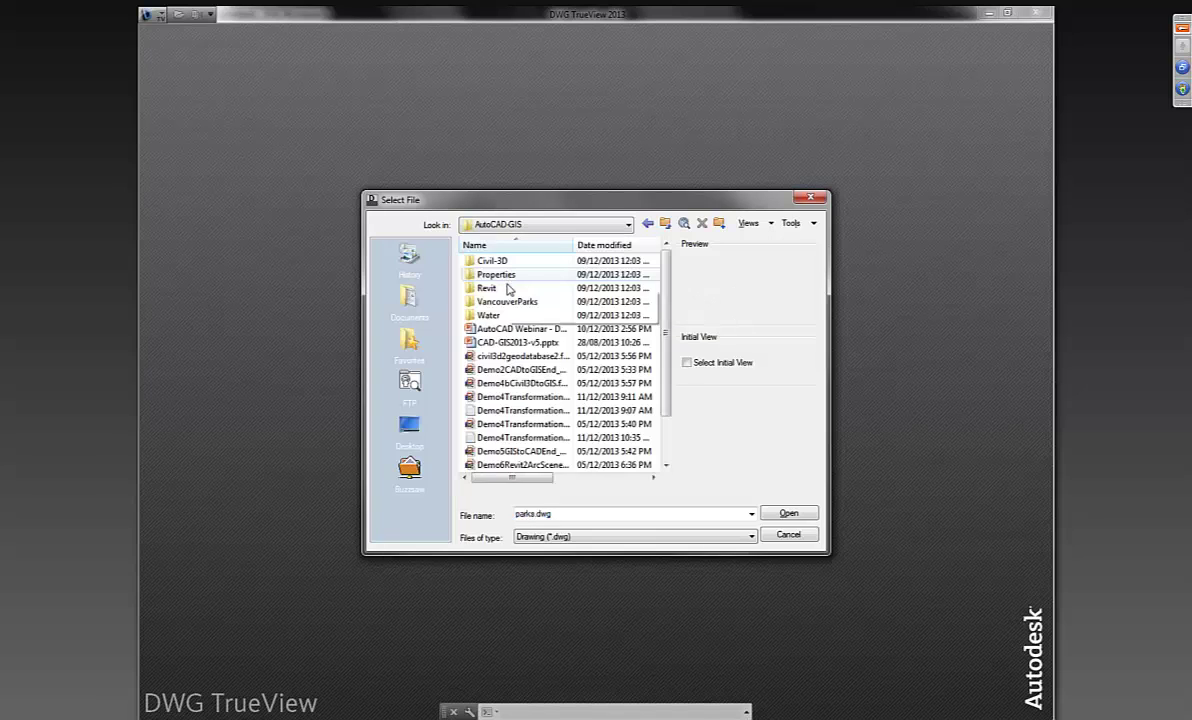
pyautogui.scroll(-2, 537, 345)
pyautogui.click(497, 440)
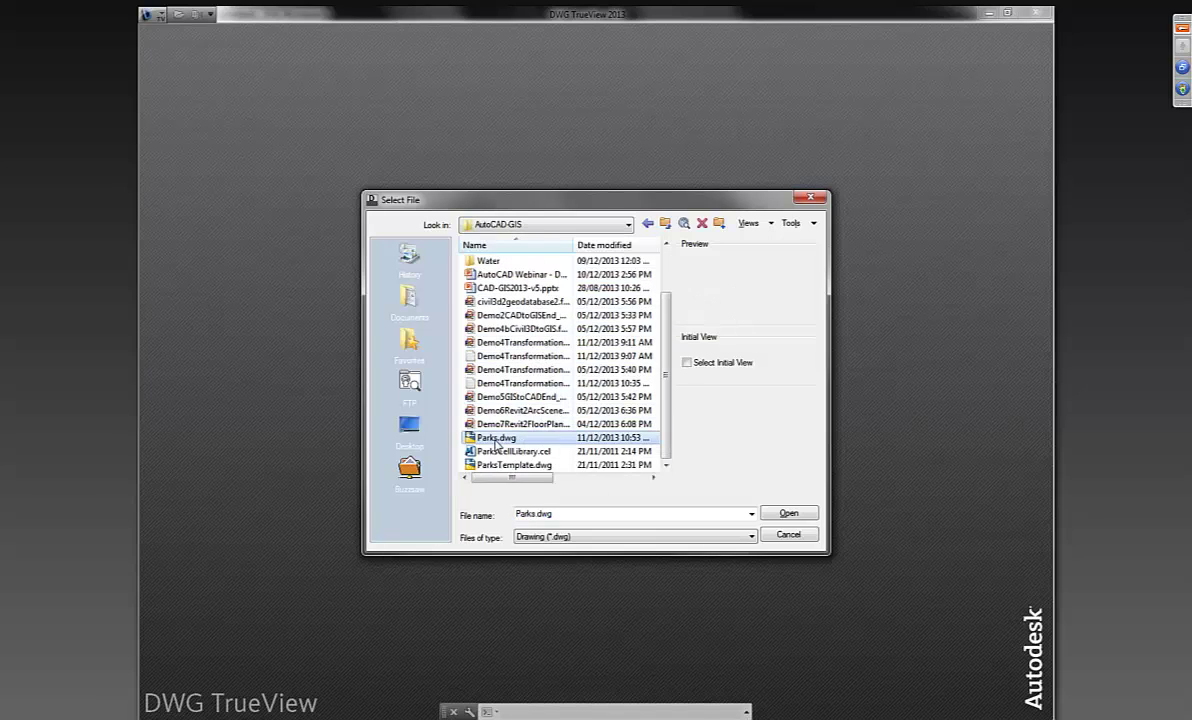
pyautogui.doubleClick(497, 440)
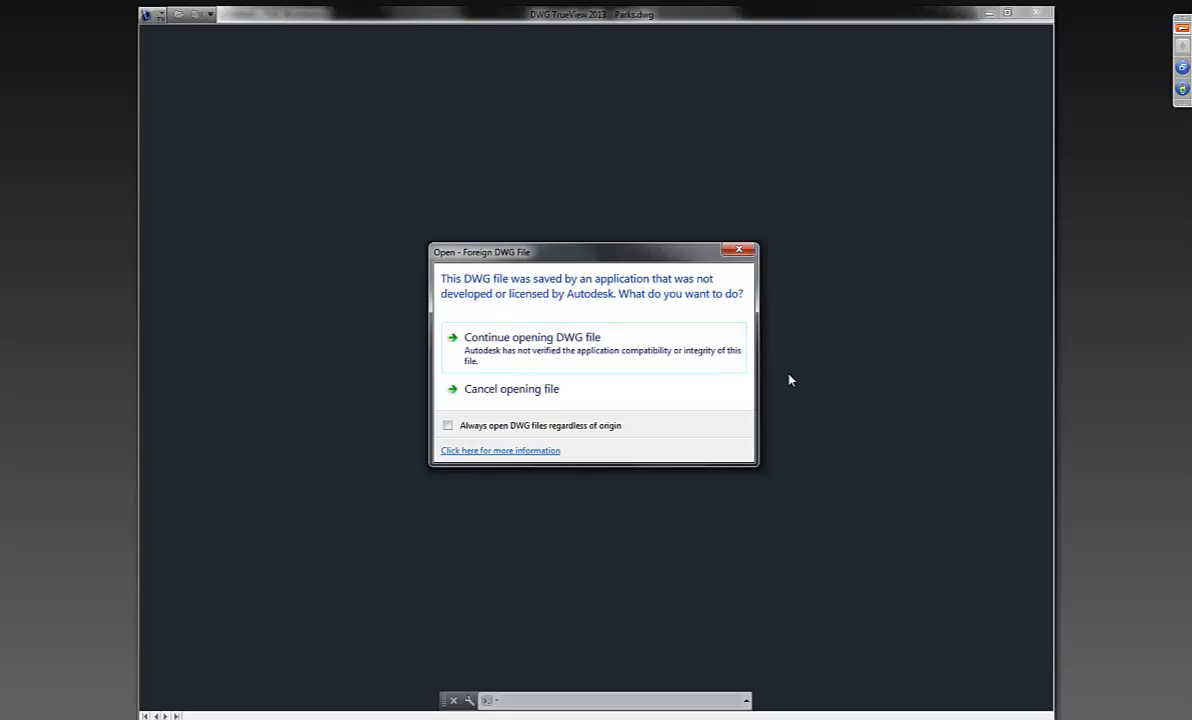
pyautogui.click(520, 343)
# Step: Turn off the park_polygons layer and inspect one of the dog off-leash area block symbols up close
pyautogui.scroll(5, 733, 406)
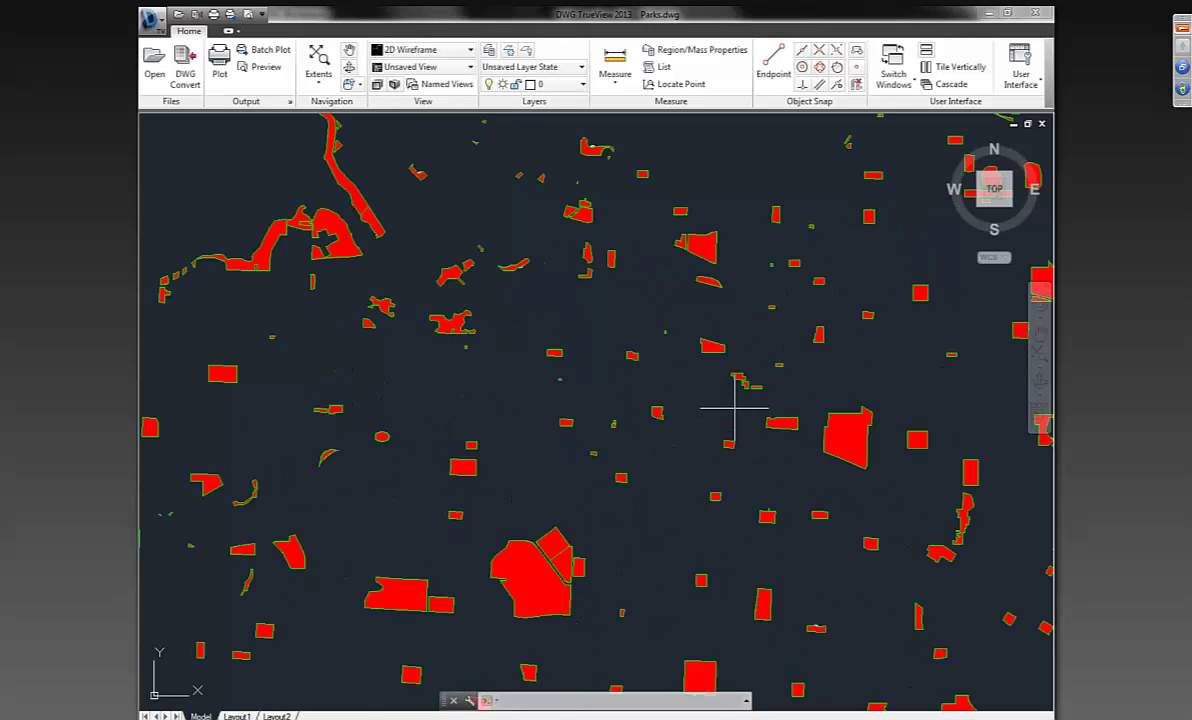
pyautogui.scroll(-3, 733, 406)
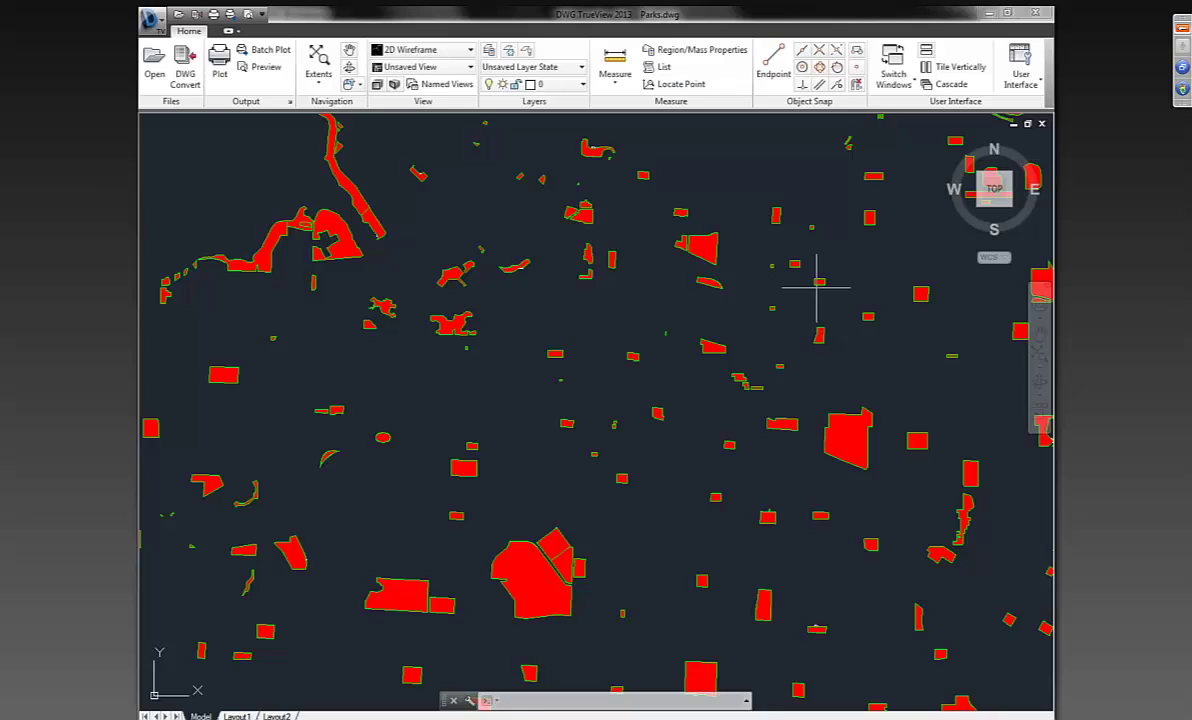
pyautogui.click(584, 85)
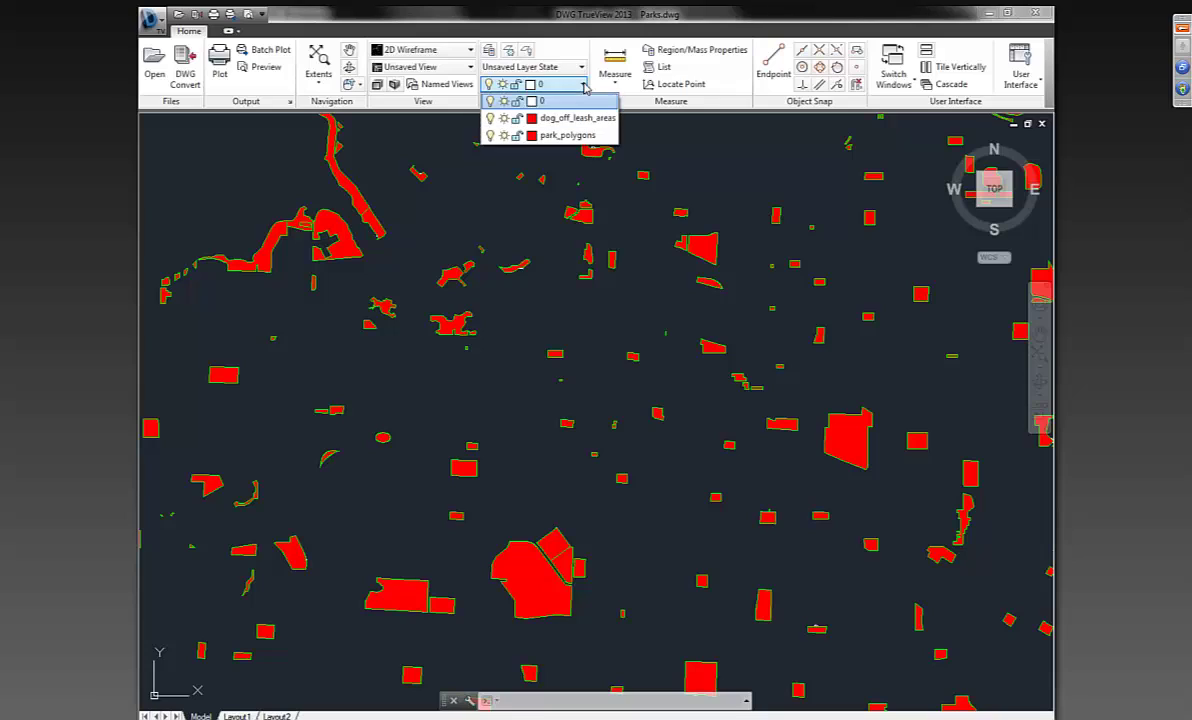
pyautogui.click(490, 136)
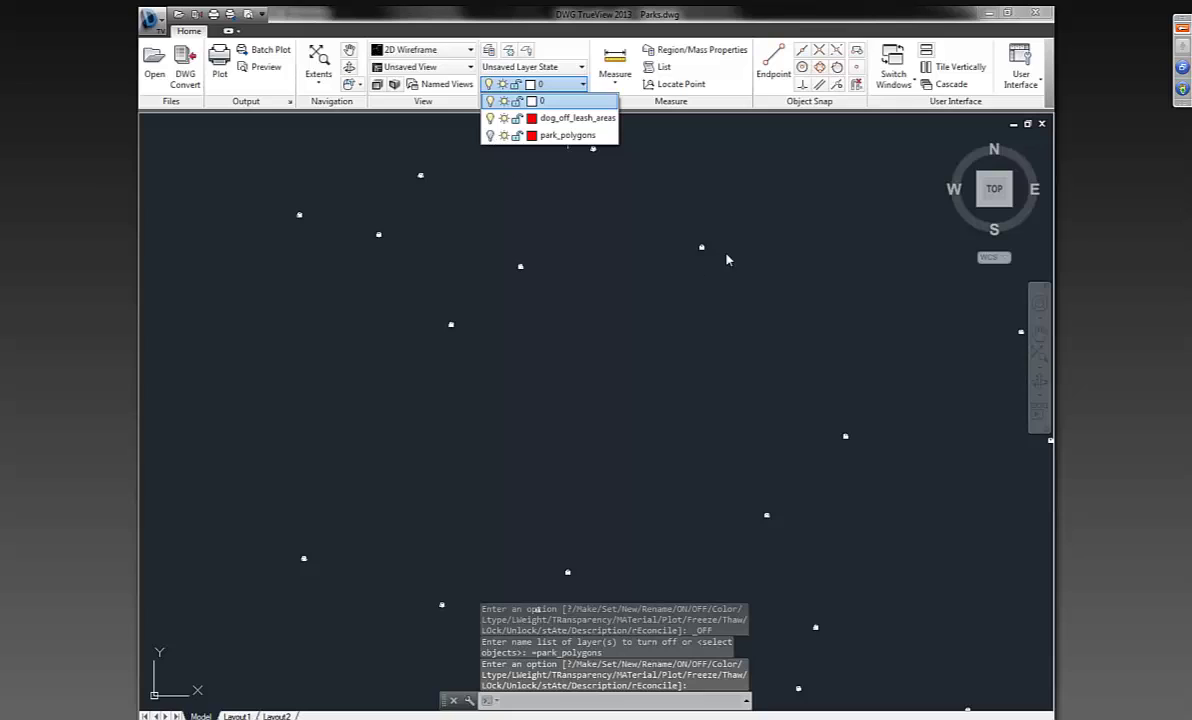
pyautogui.click(701, 248)
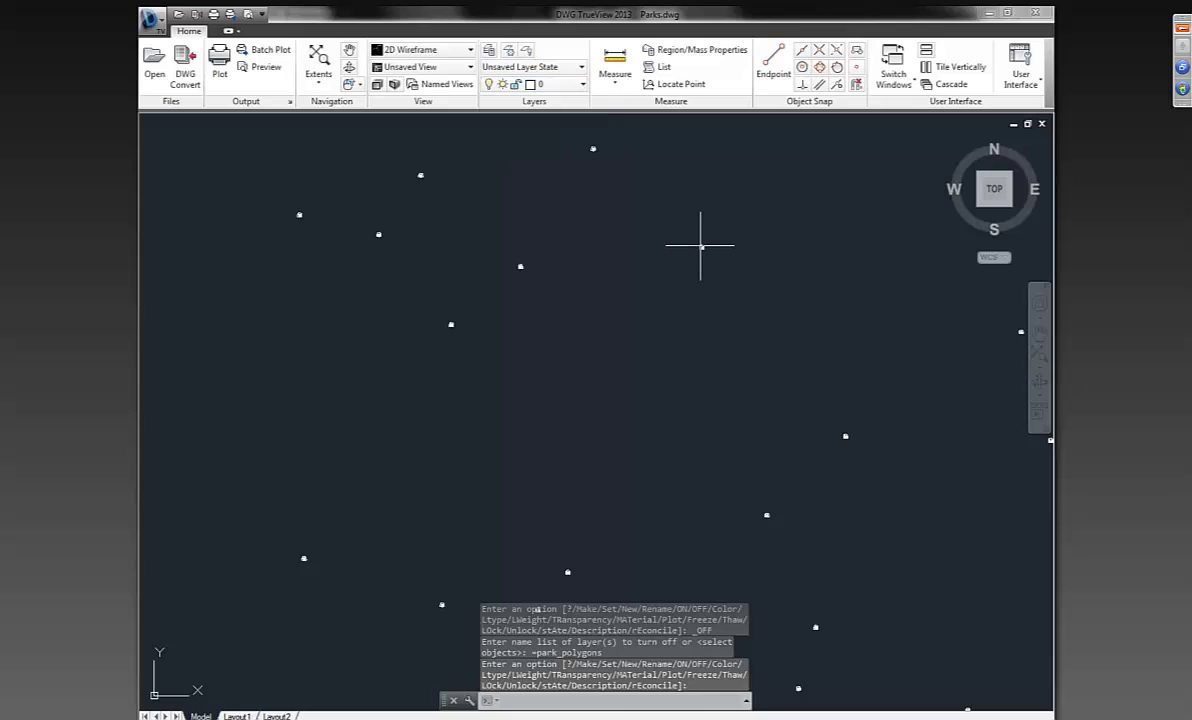
pyautogui.scroll(-5, 690, 248)
pyautogui.scroll(5, 705, 250)
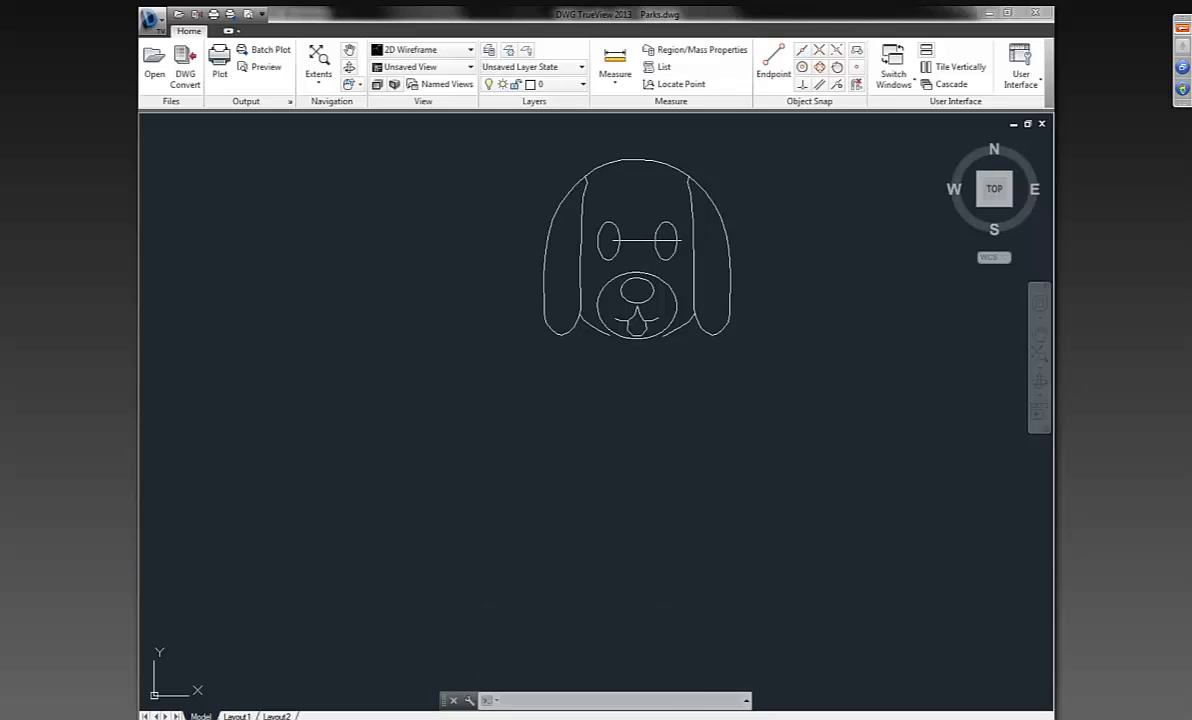
pyautogui.scroll(-4, 648, 241)
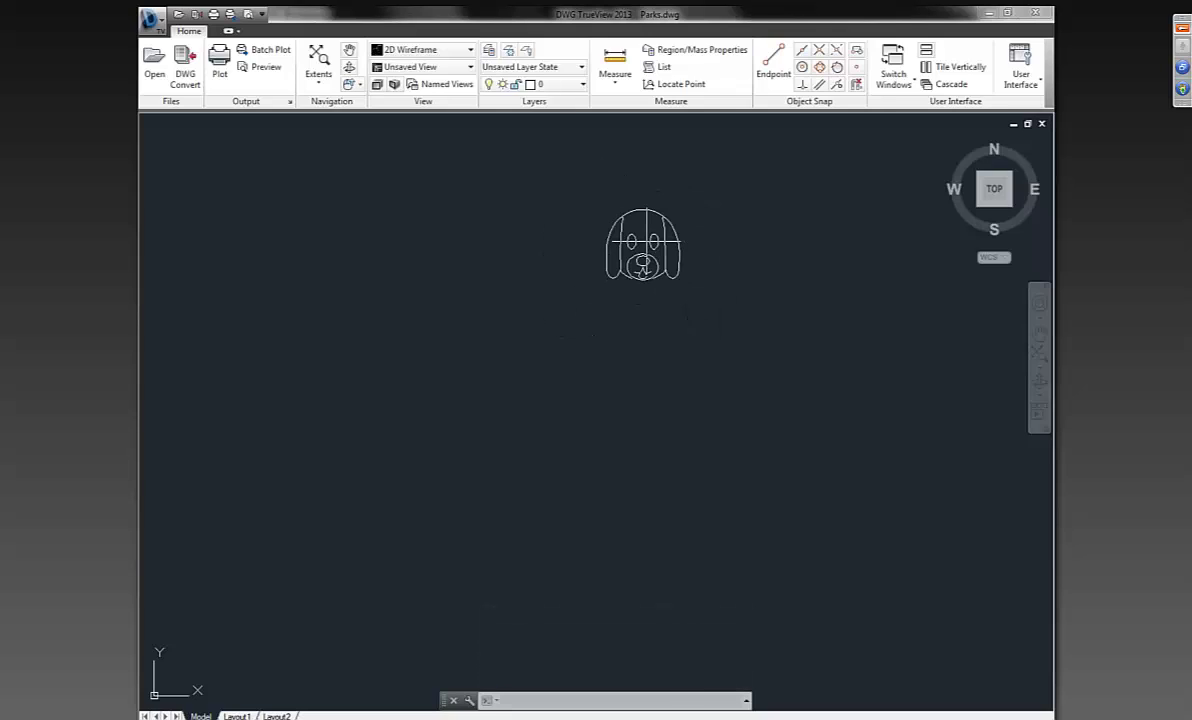
pyautogui.scroll(-2, 645, 241)
pyautogui.scroll(-2, 646, 241)
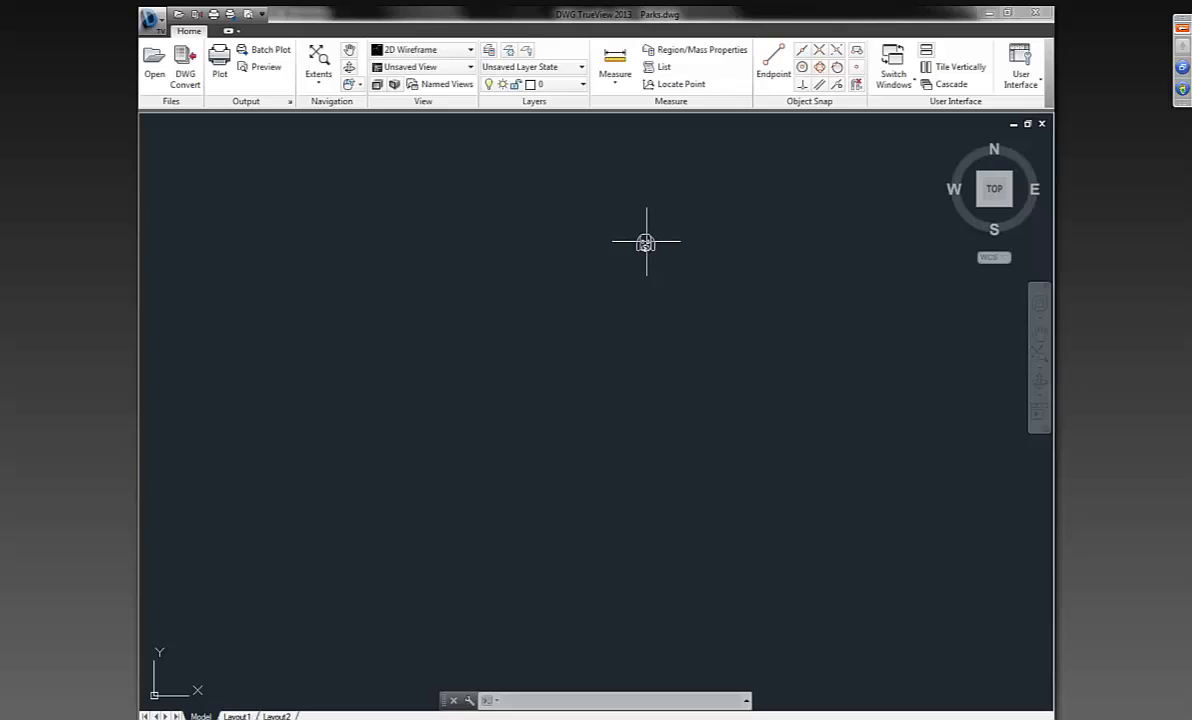
# Step: Make dog_off_leash_areas the current layer while toggling the park_polygons layer on and off again
pyautogui.click(582, 85)
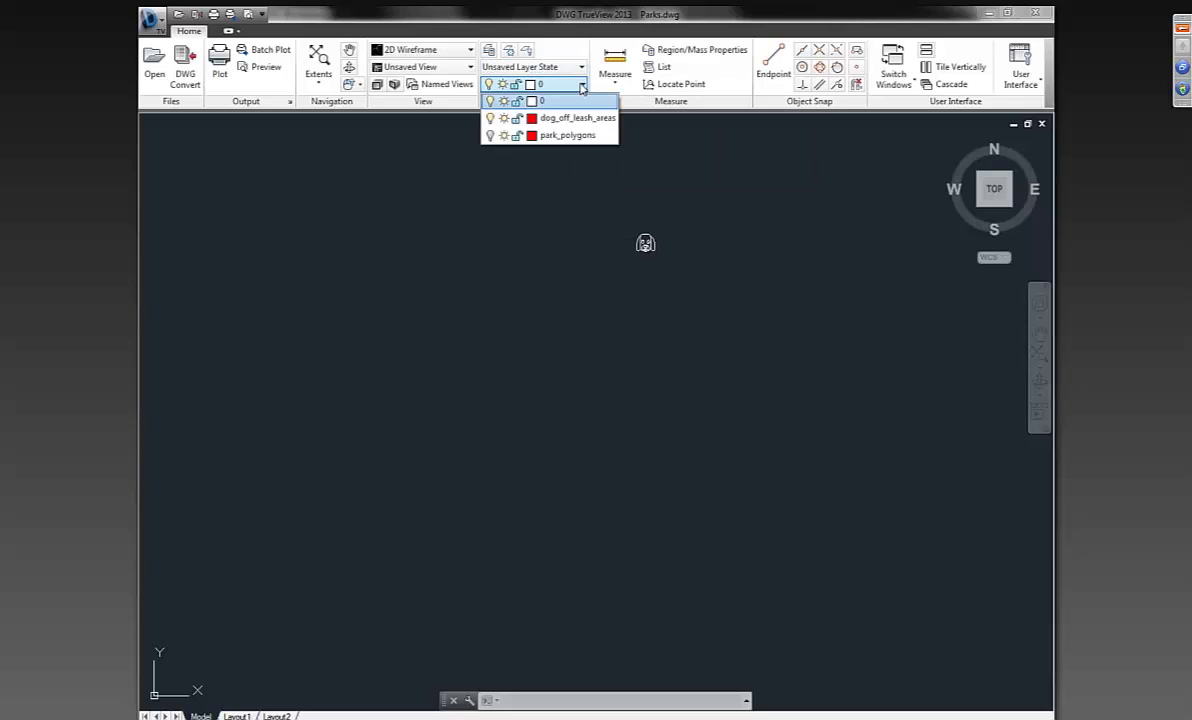
pyautogui.click(490, 135)
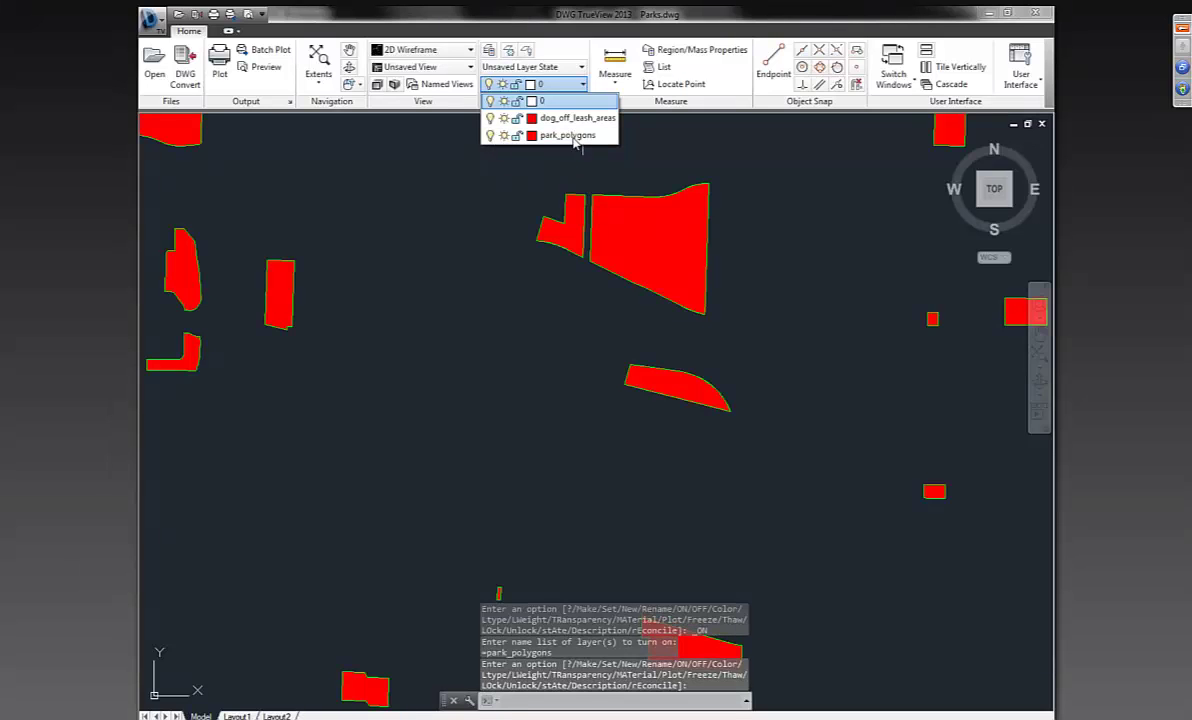
pyautogui.click(540, 118)
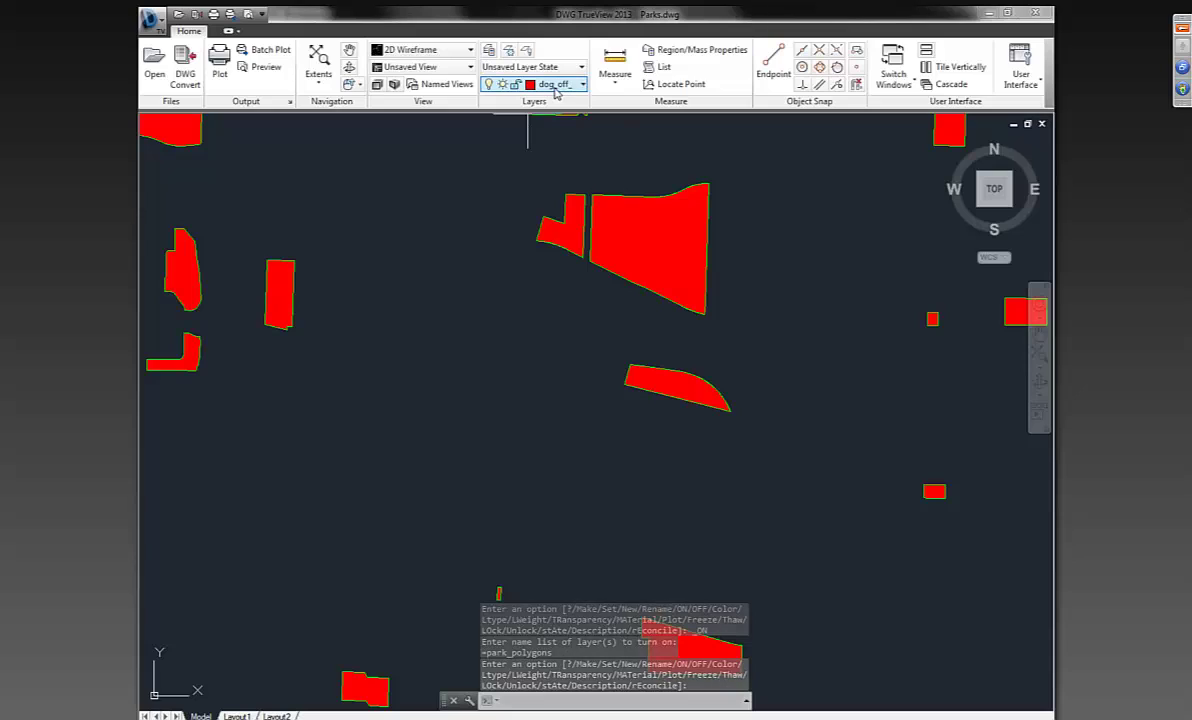
pyautogui.click(557, 86)
pyautogui.click(490, 135)
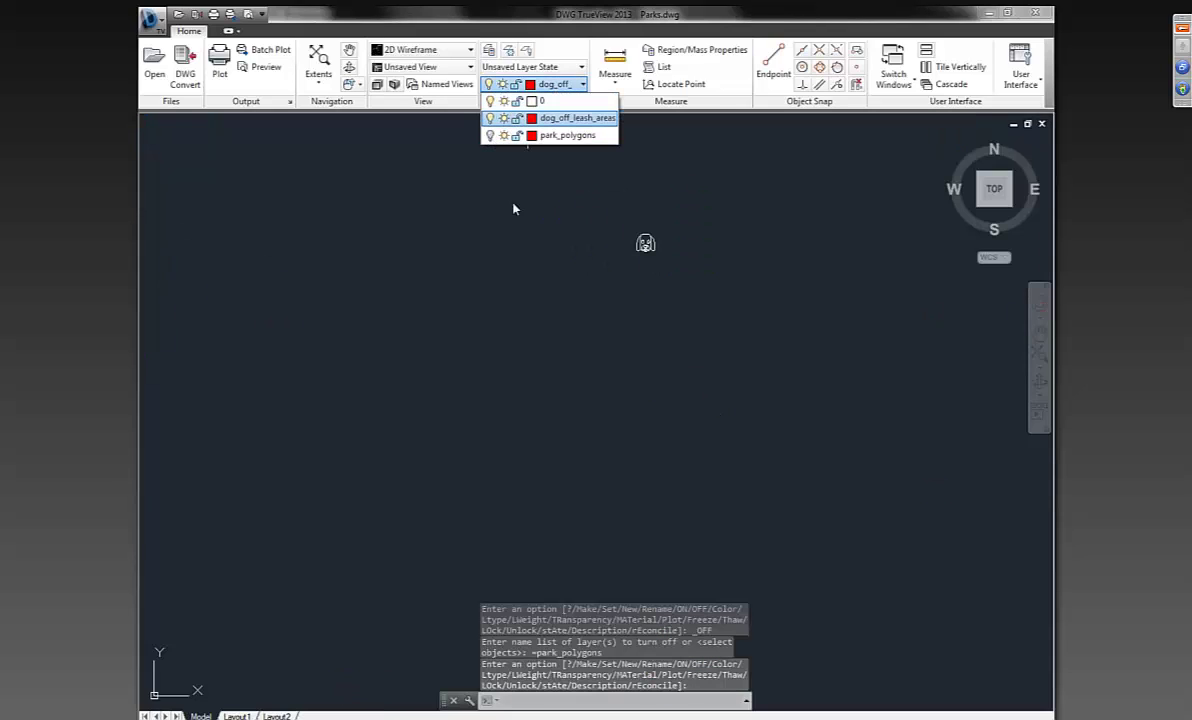
pyautogui.click(525, 244)
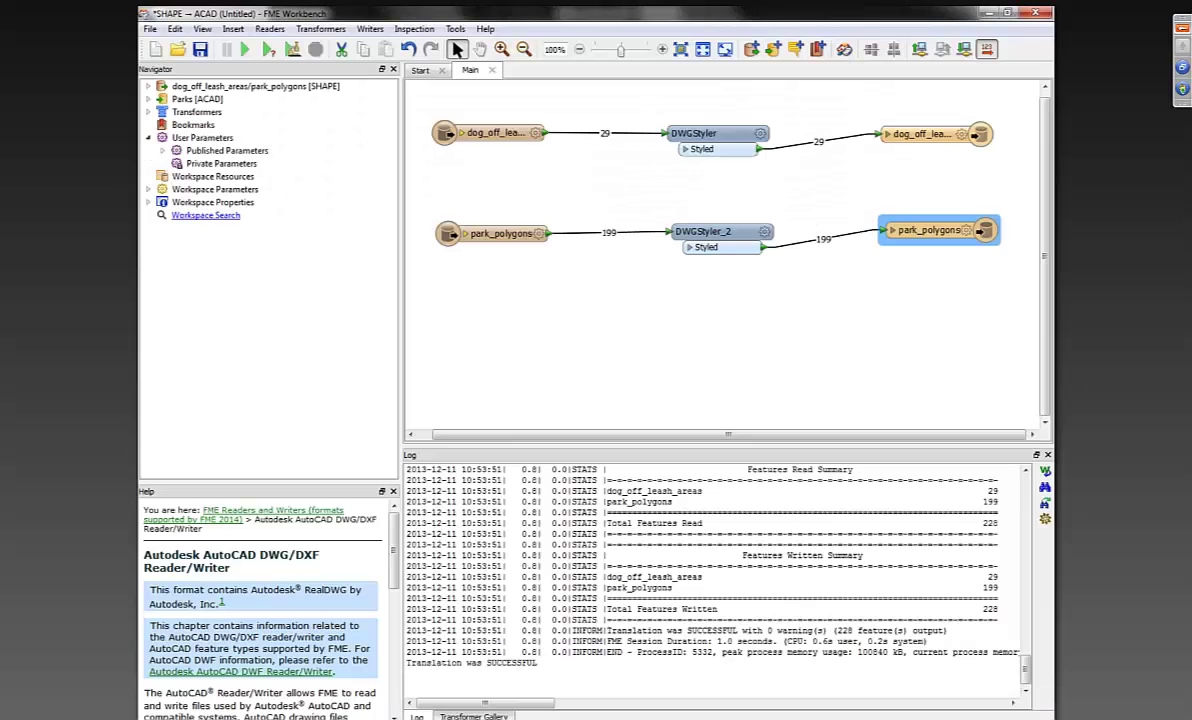
# Step: Switch to FME Workbench and move both DWGStyler transformers closer to their source feature types
pyautogui.click(718, 230)
pyautogui.moveTo(718, 230); pyautogui.dragTo(666, 232)
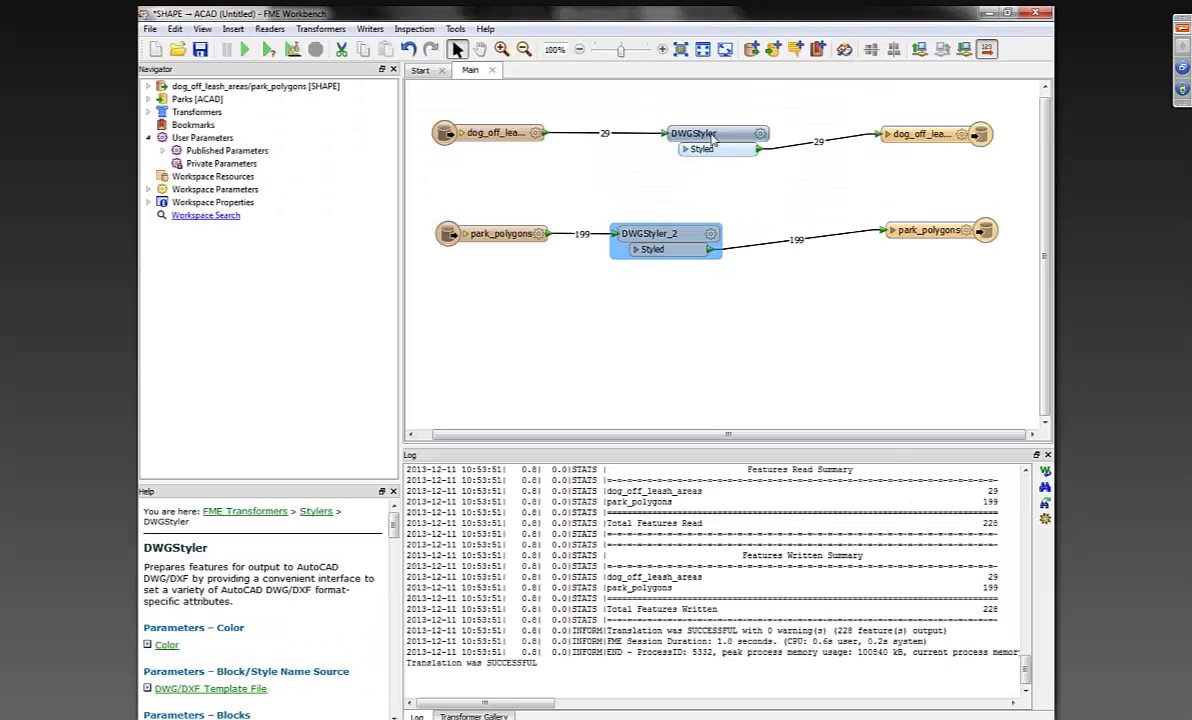
pyautogui.moveTo(708, 132); pyautogui.dragTo(646, 128)
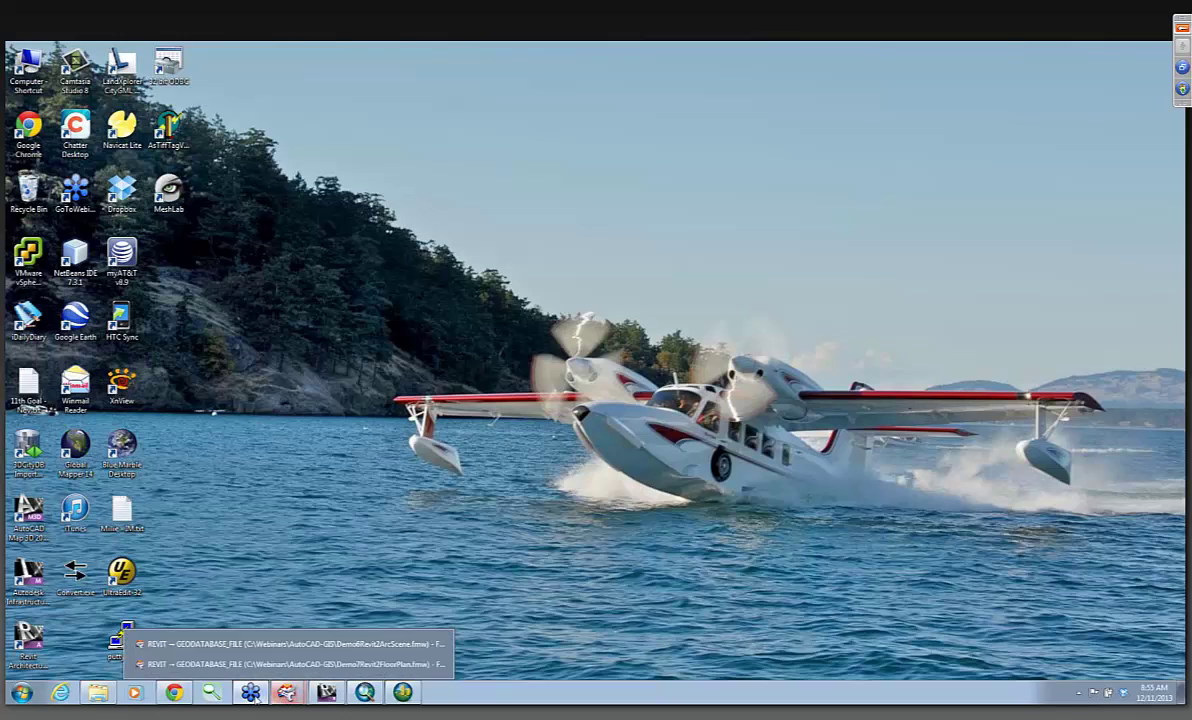
# Step: Launch the FME Integration Console of FME Desktop 2014 (Build 14208), review the applications extended by FME, and close it
pyautogui.moveTo(255, 698)
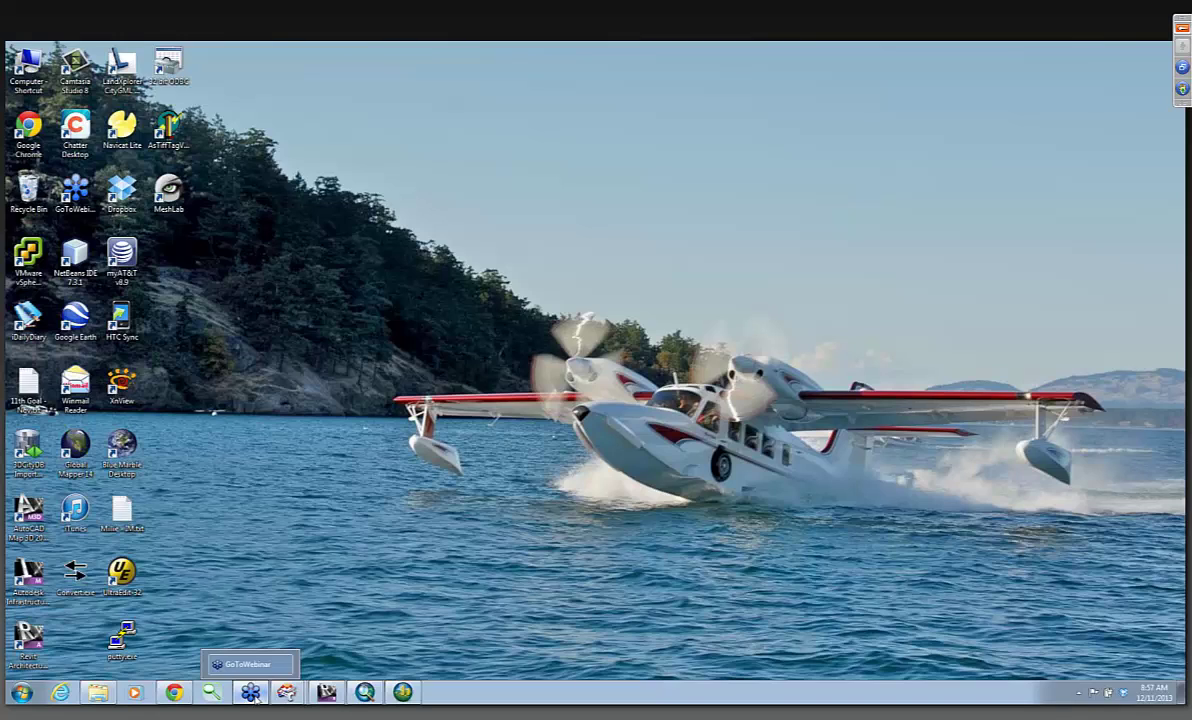
pyautogui.click(22, 692)
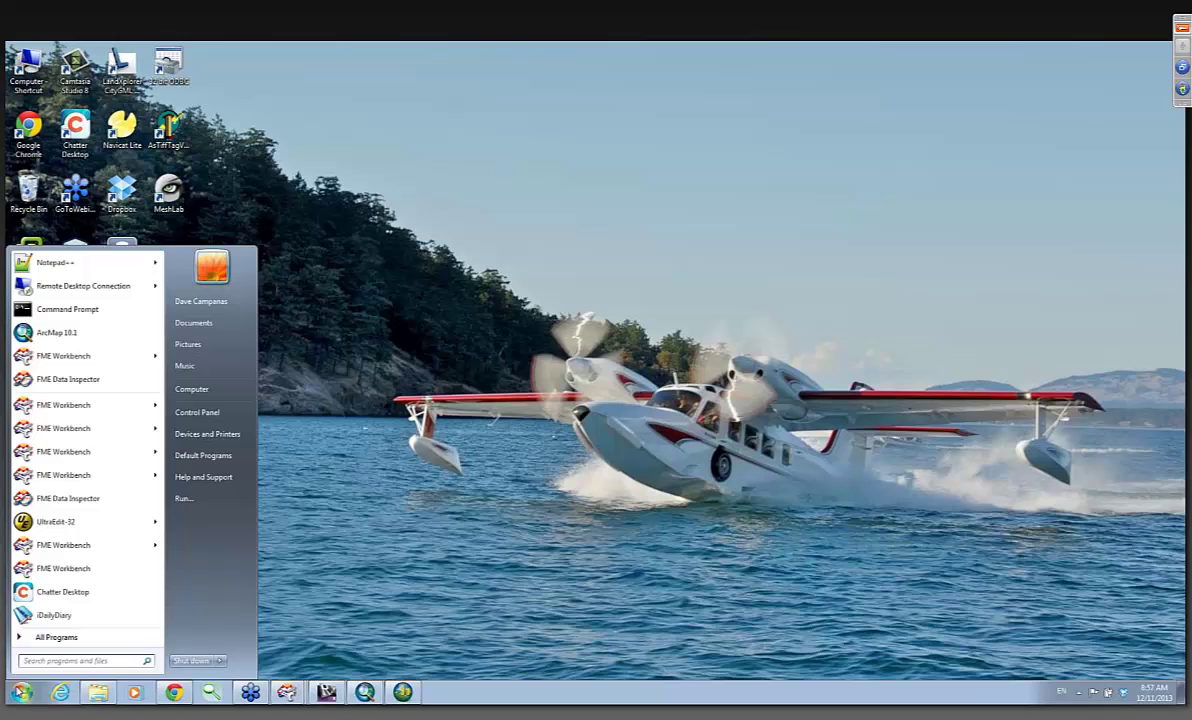
pyautogui.click(39, 638)
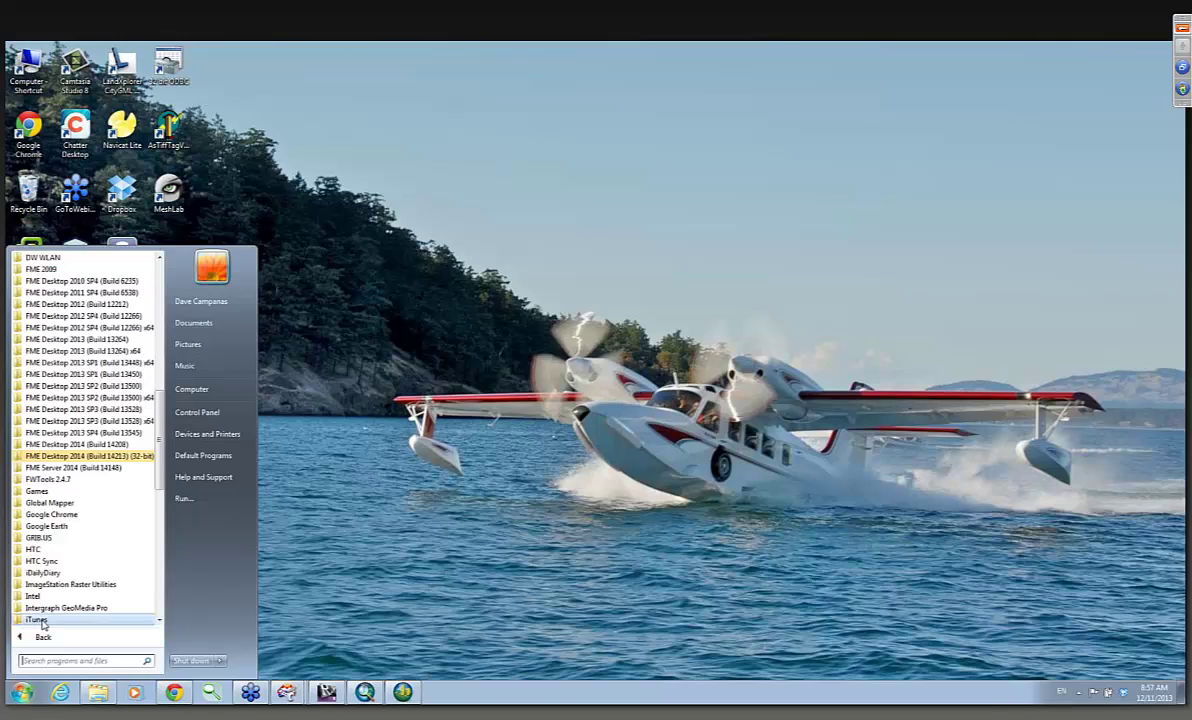
pyautogui.click(67, 445)
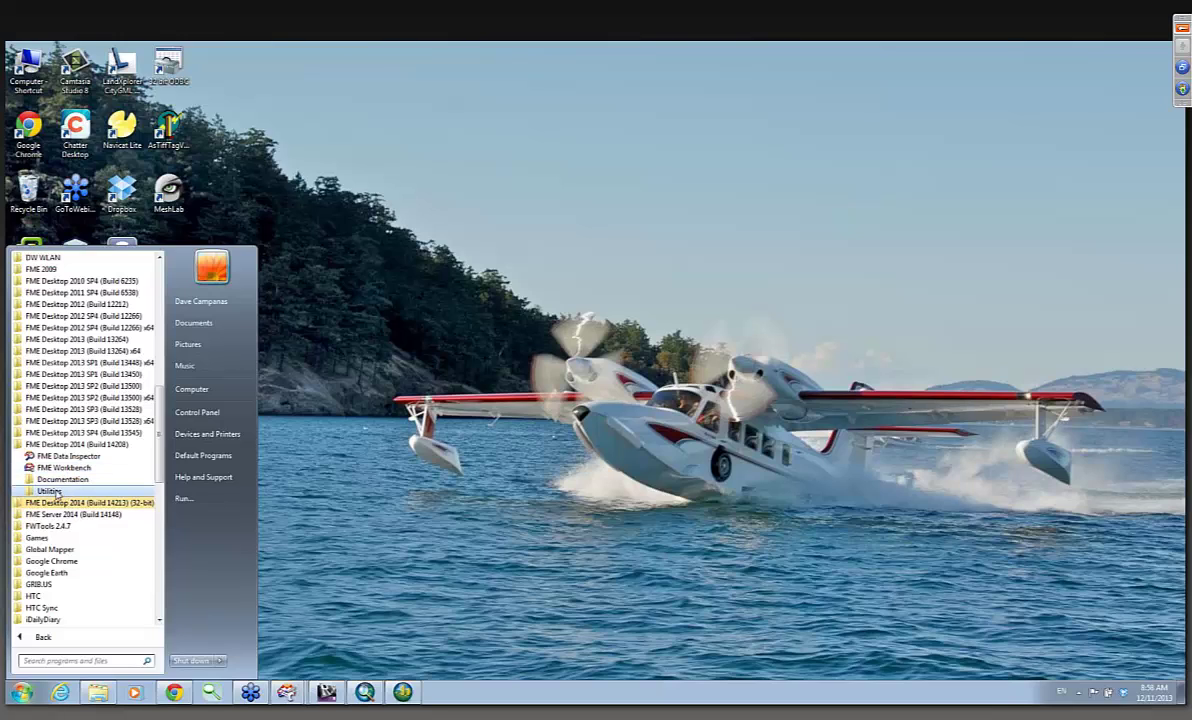
pyautogui.click(50, 491)
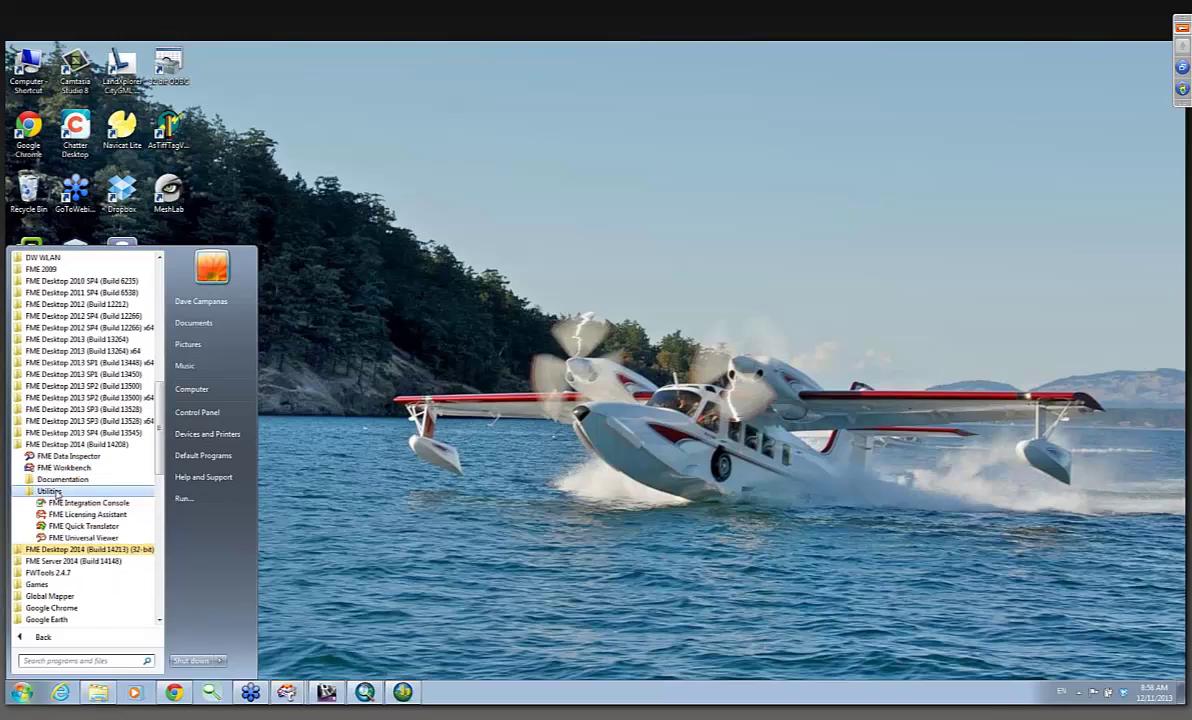
pyautogui.click(70, 502)
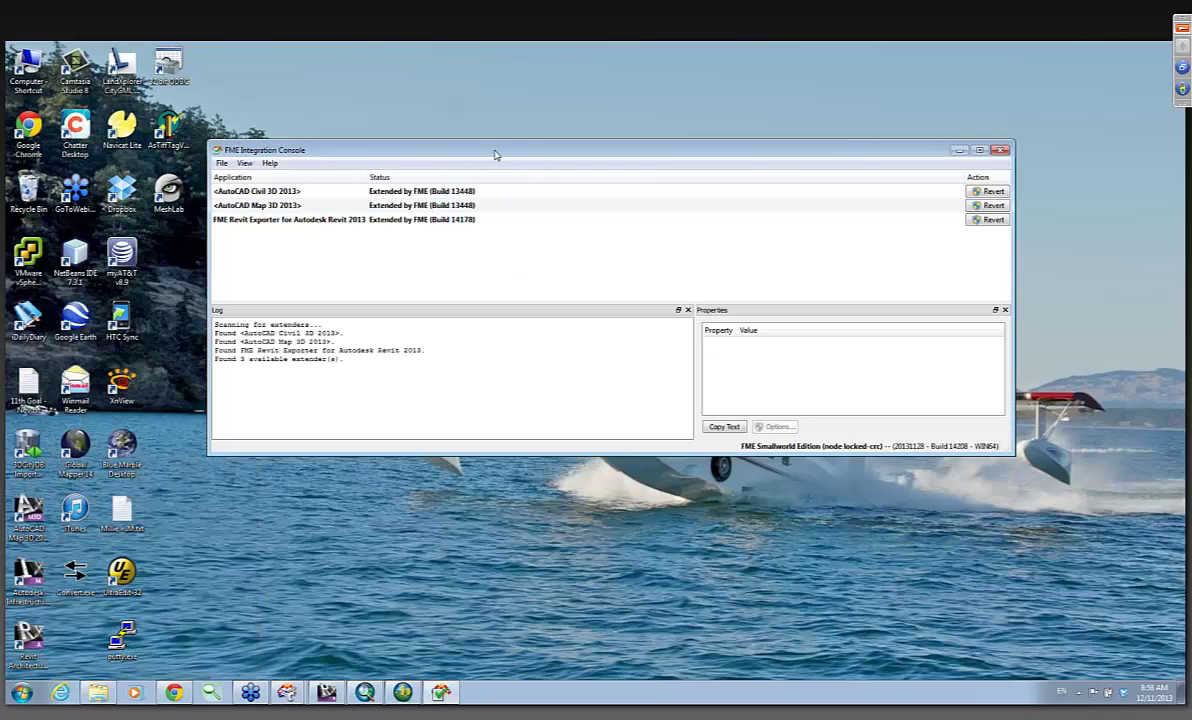
pyautogui.moveTo(494, 155); pyautogui.dragTo(359, 176)
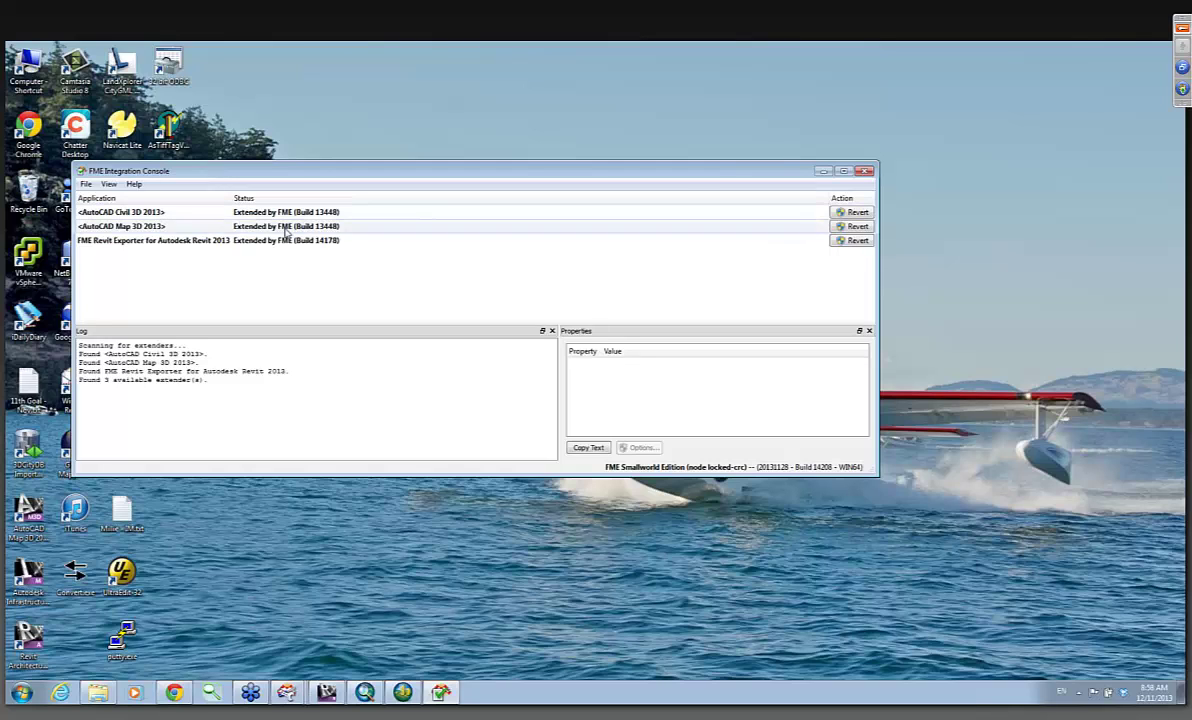
pyautogui.click(866, 172)
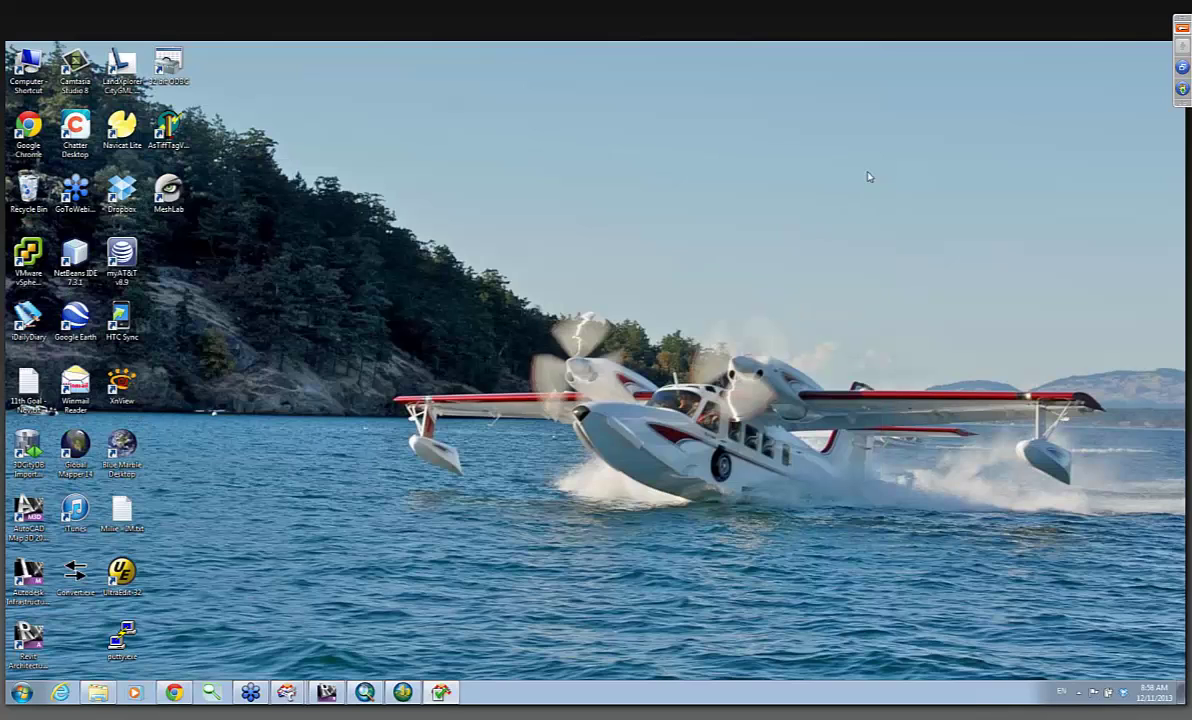
# Step: Switch to Revit, open the 02 - Floor floor plan view and launch the FME Revit Exporter add-in
pyautogui.click(326, 692)
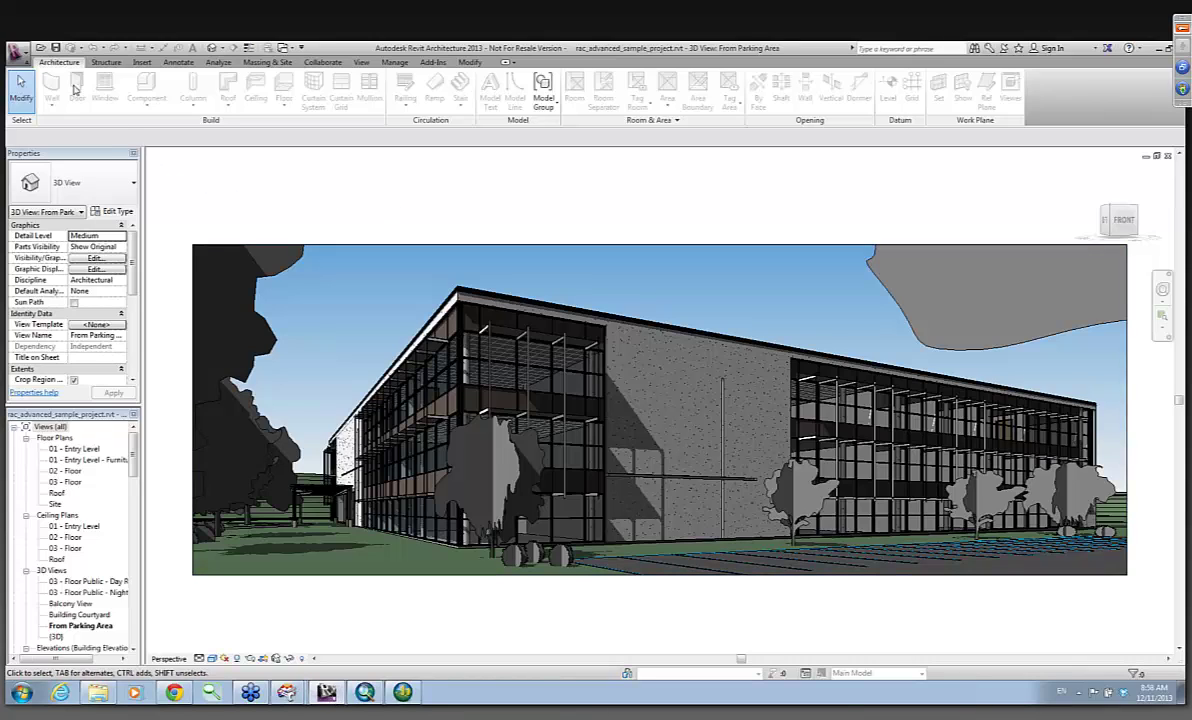
pyautogui.click(433, 63)
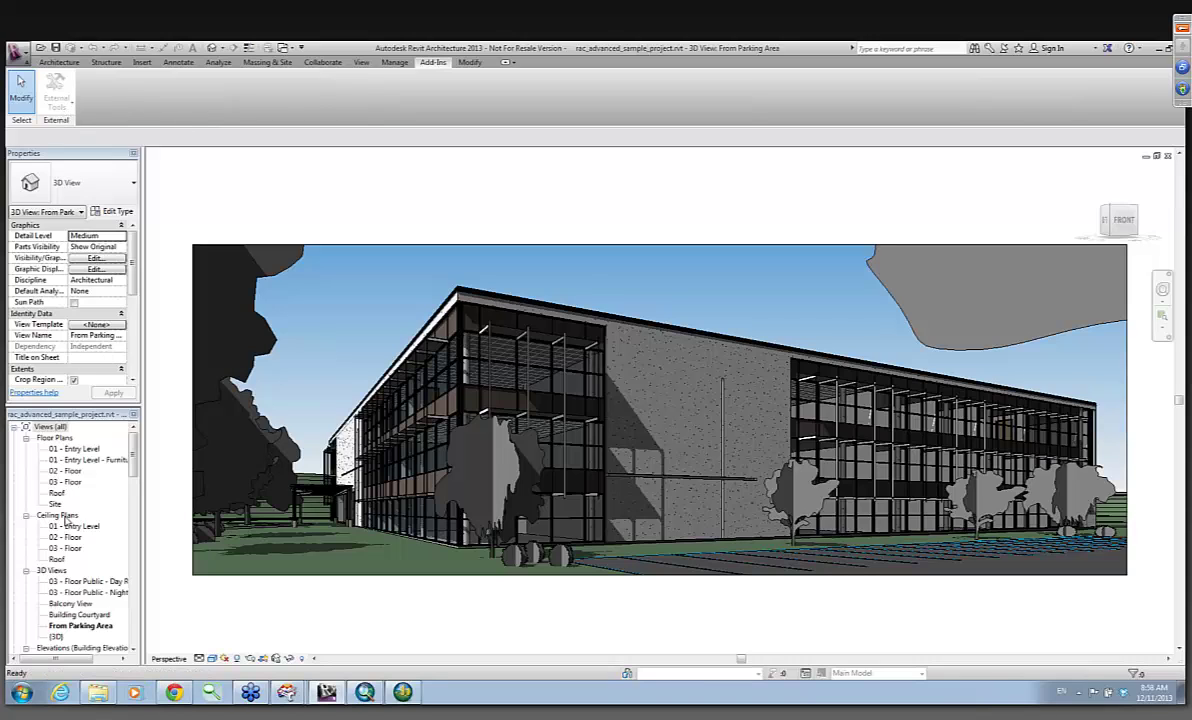
pyautogui.doubleClick(70, 471)
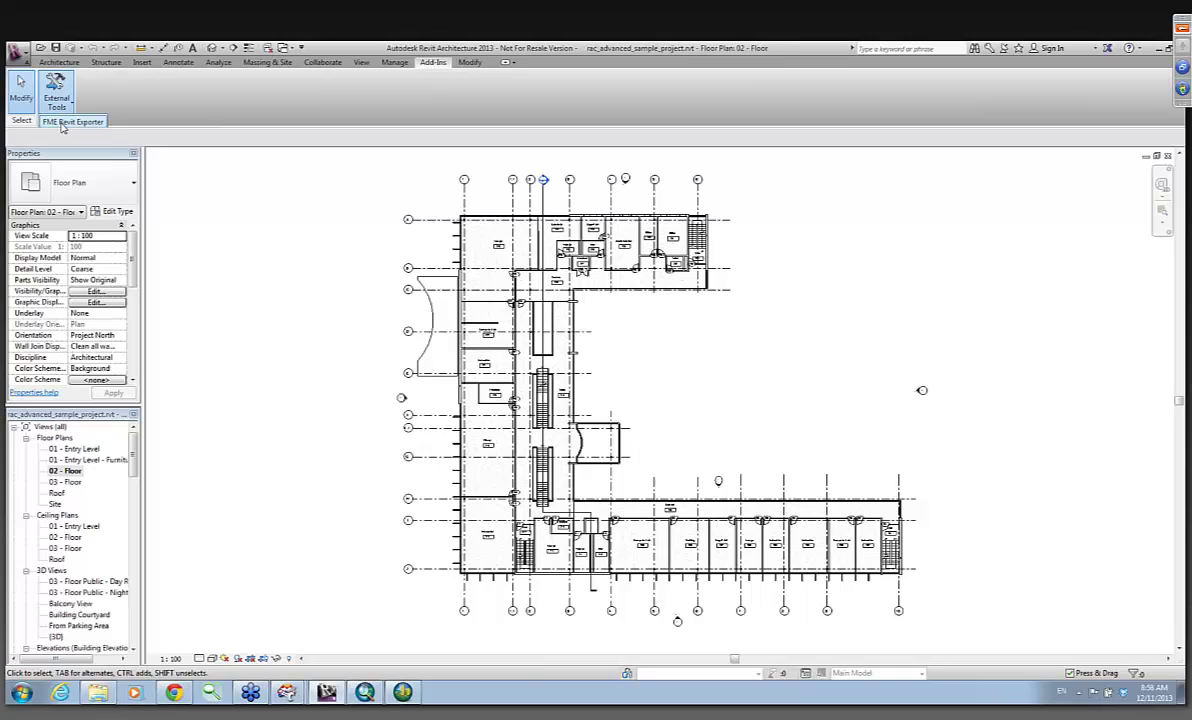
pyautogui.click(62, 122)
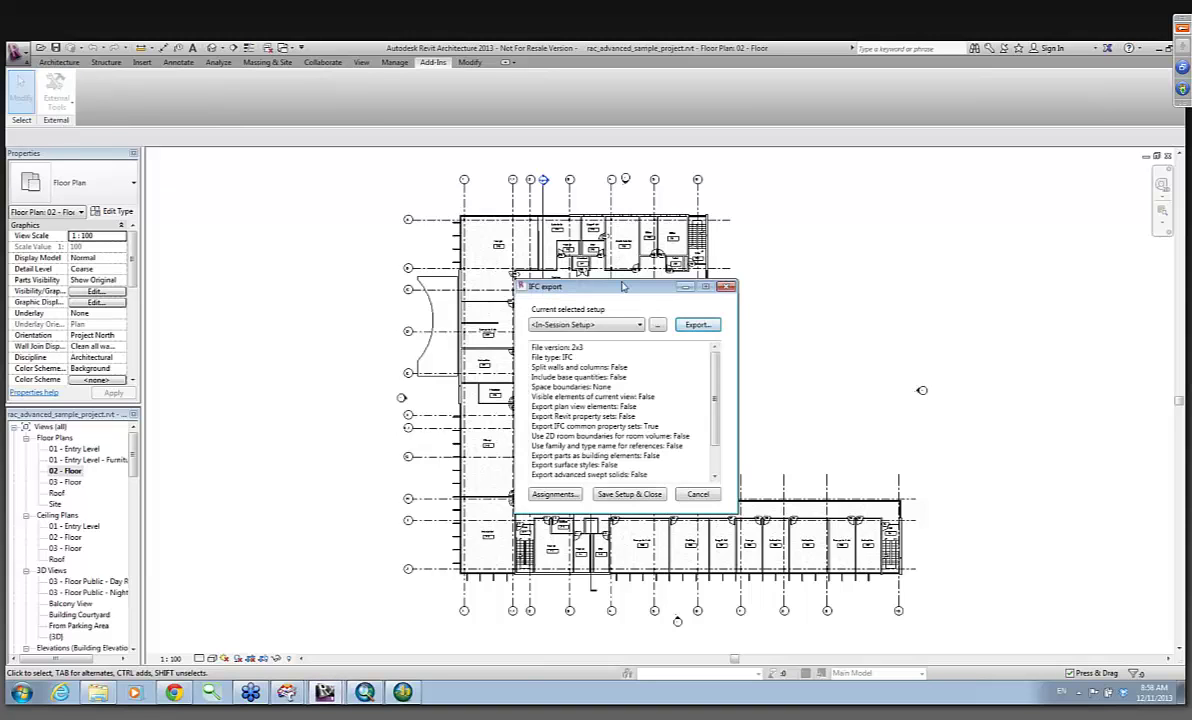
# Step: Enable base quantities, wall and column splitting by level, internal Revit property sets and 2D plan view elements for IFC export, and close without exporting
pyautogui.moveTo(622, 287); pyautogui.dragTo(377, 240)
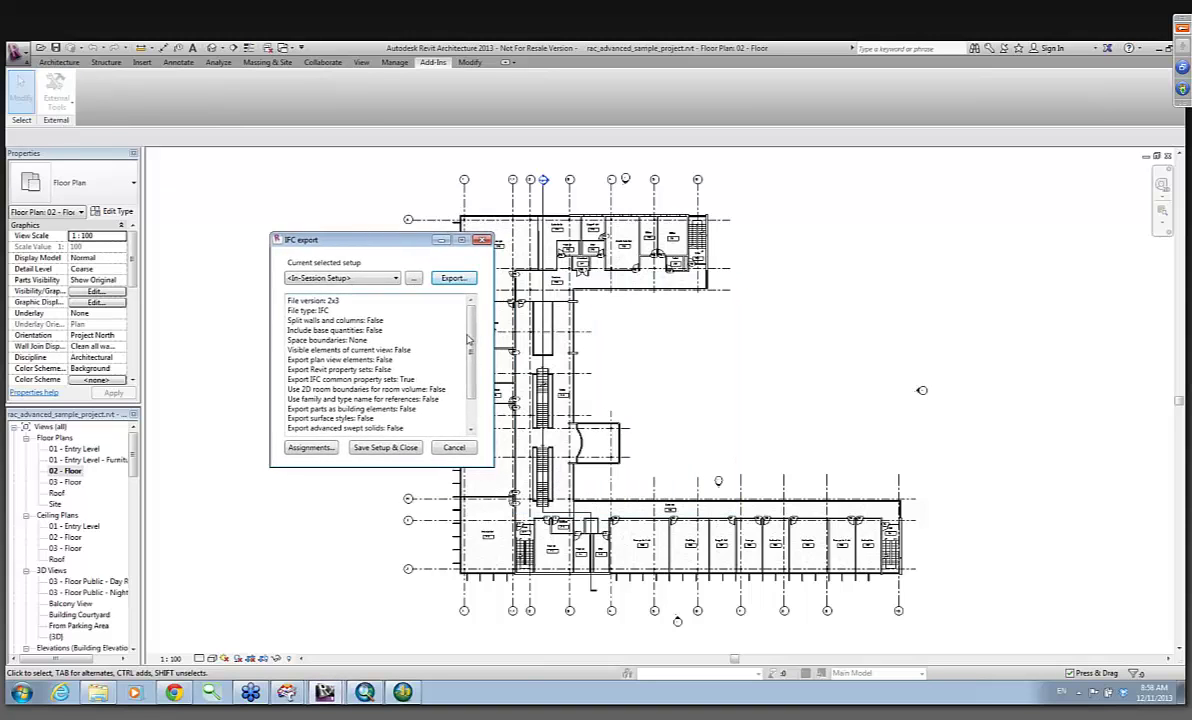
pyautogui.moveTo(472, 340)
pyautogui.mouseDown()
pyautogui.moveTo(472, 373)
pyautogui.moveTo(474, 341)
pyautogui.mouseUp()
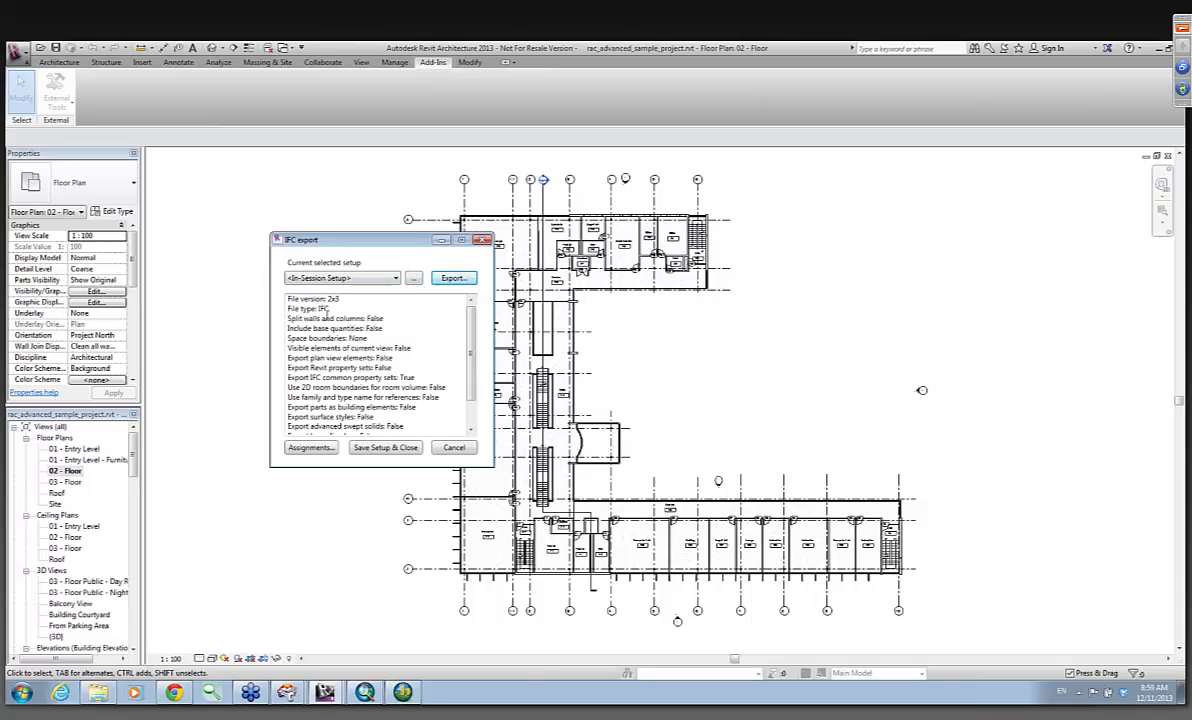
pyautogui.click(413, 282)
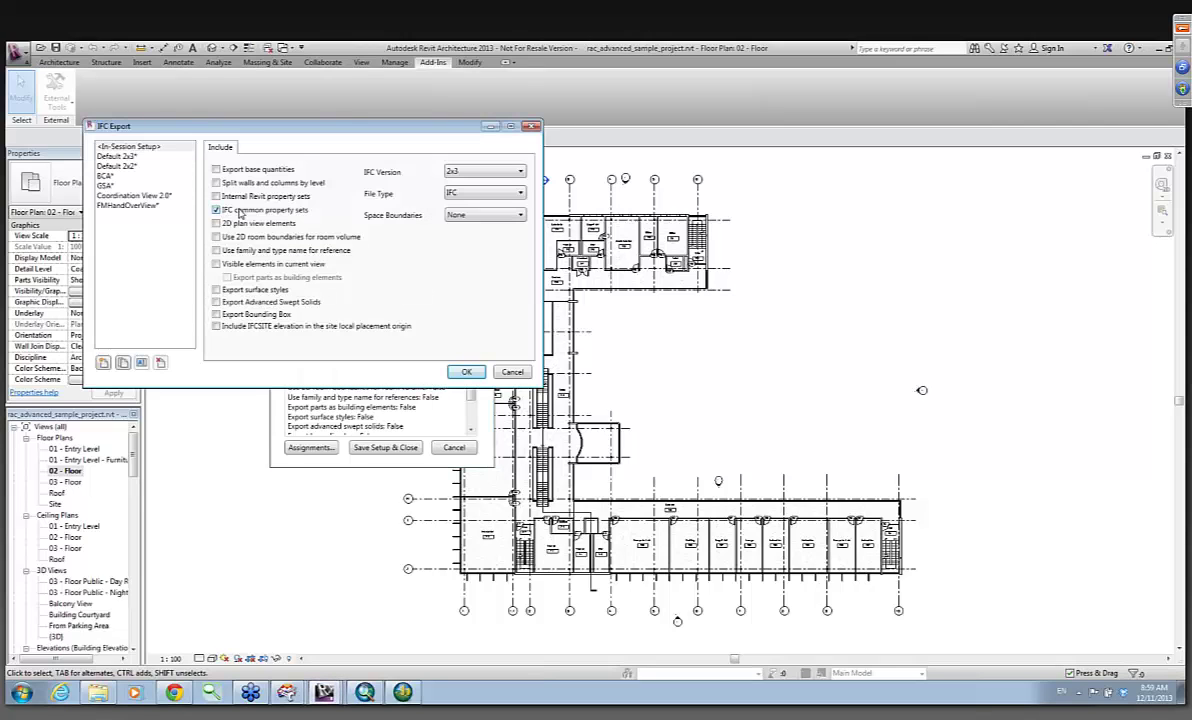
pyautogui.click(216, 169)
pyautogui.click(216, 183)
pyautogui.click(216, 196)
pyautogui.click(216, 224)
pyautogui.click(466, 373)
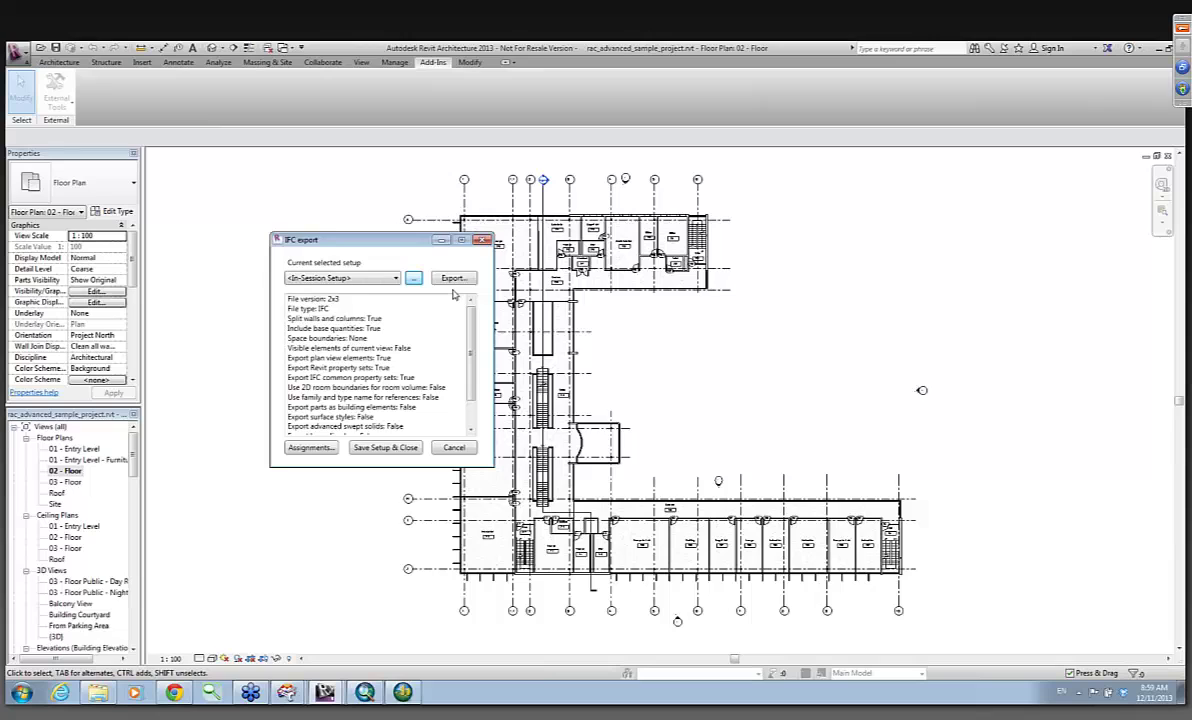
pyautogui.click(483, 242)
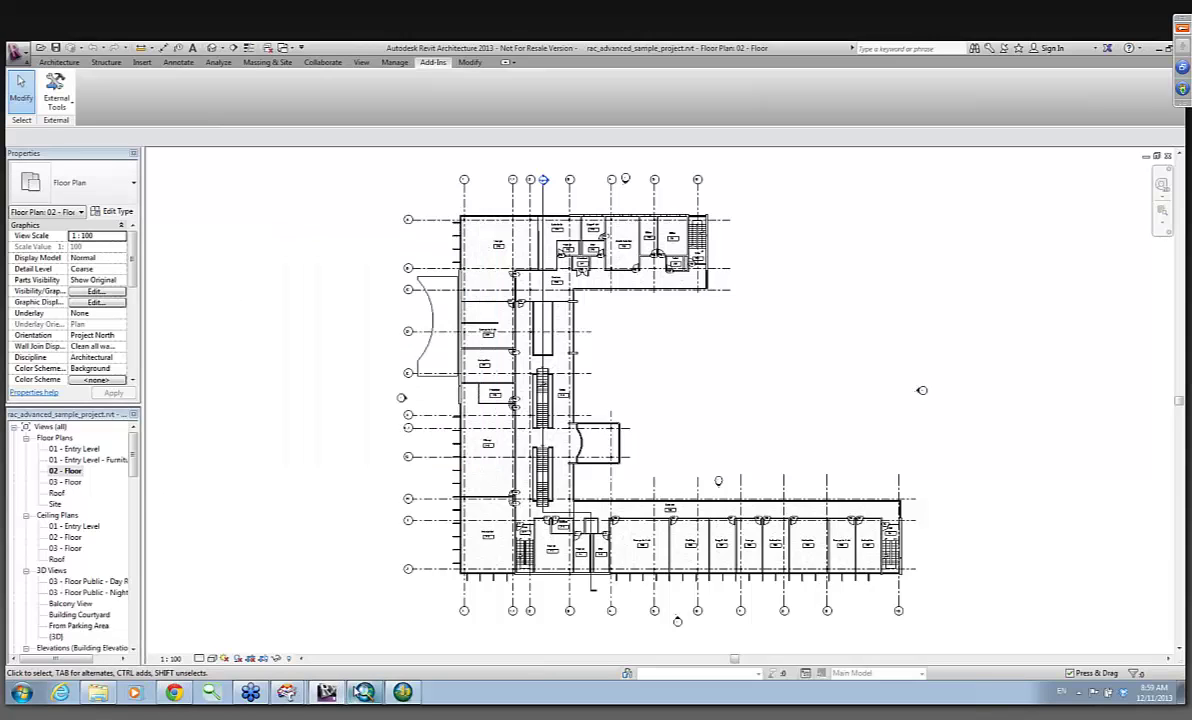
# Step: Switch to Demo6Revit2ArcScene.fmw in FME Workbench and review the element types available to an Autodesk Revit reader without adding it
pyautogui.moveTo(287, 693)
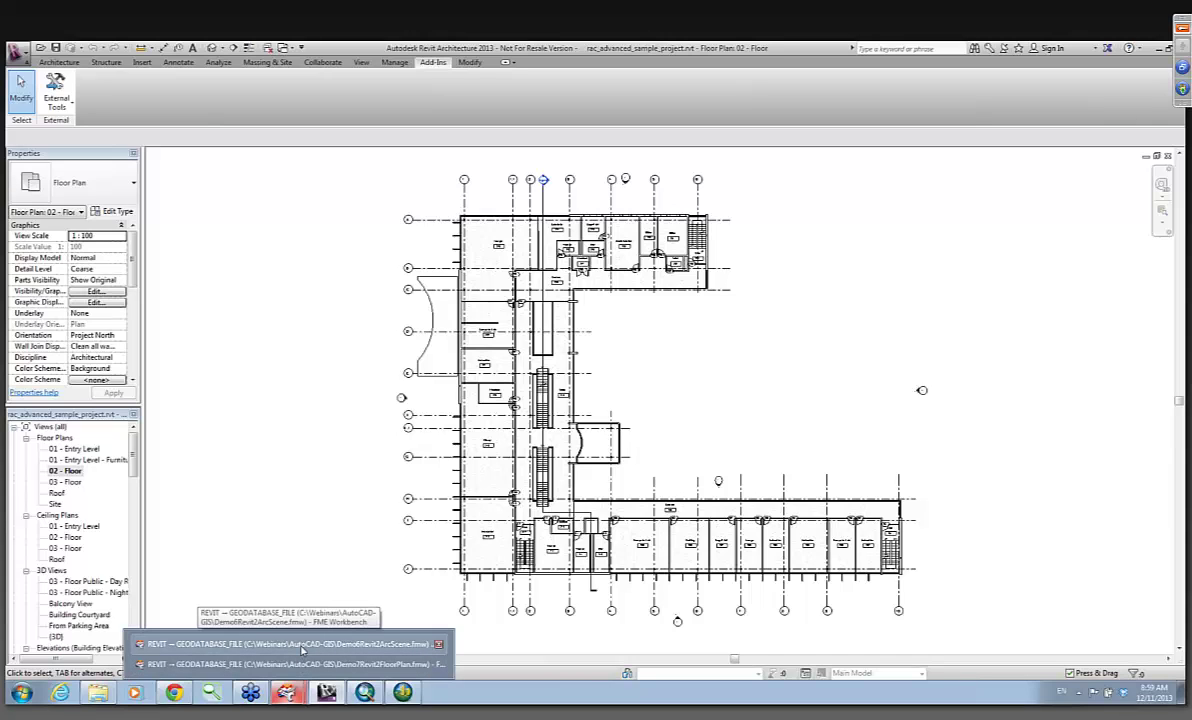
pyautogui.click(302, 646)
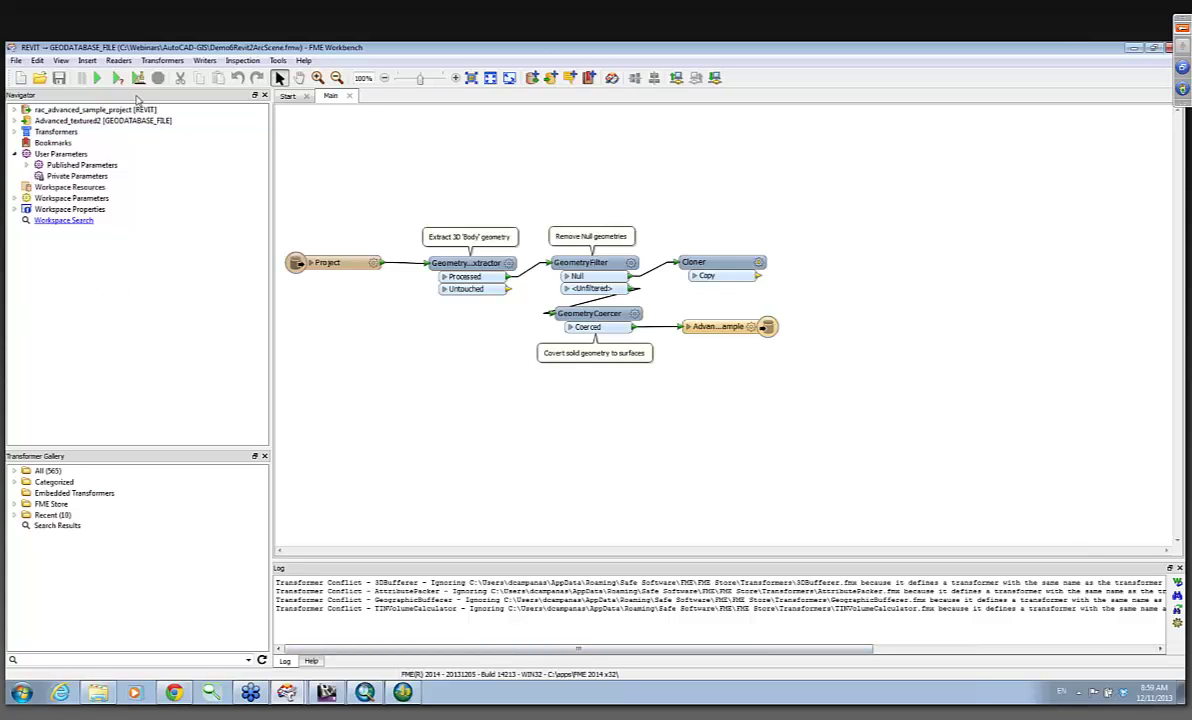
pyautogui.click(118, 60)
pyautogui.click(136, 78)
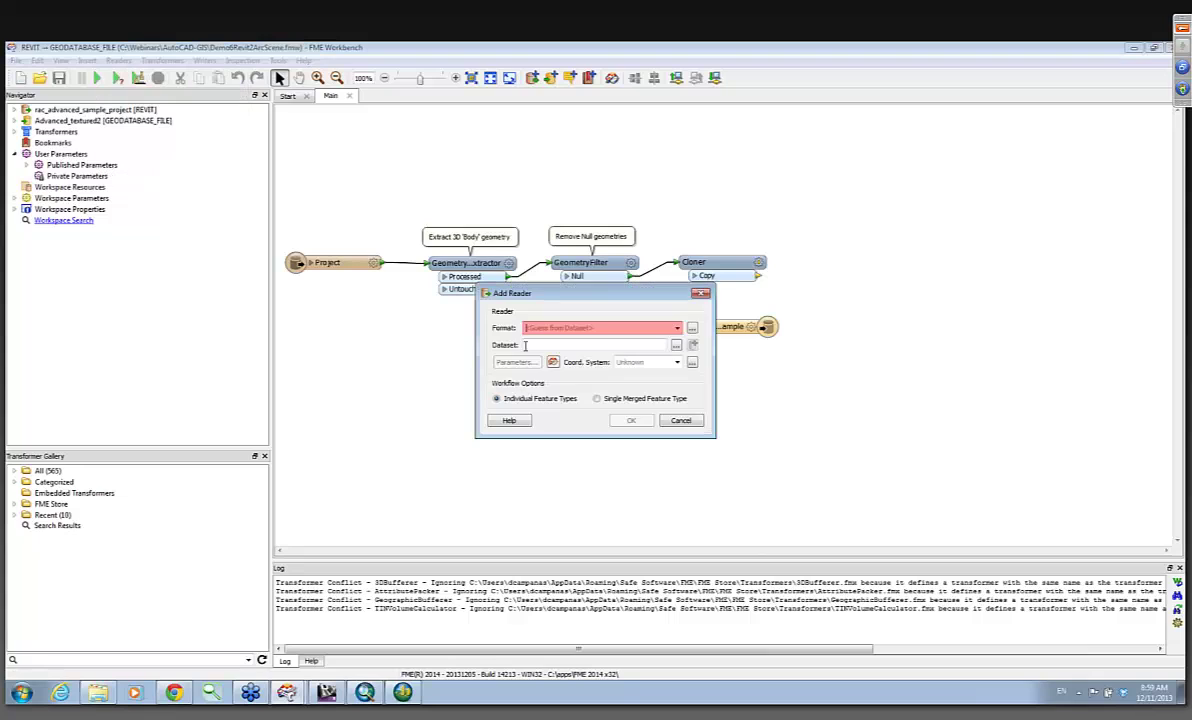
pyautogui.write('revit')
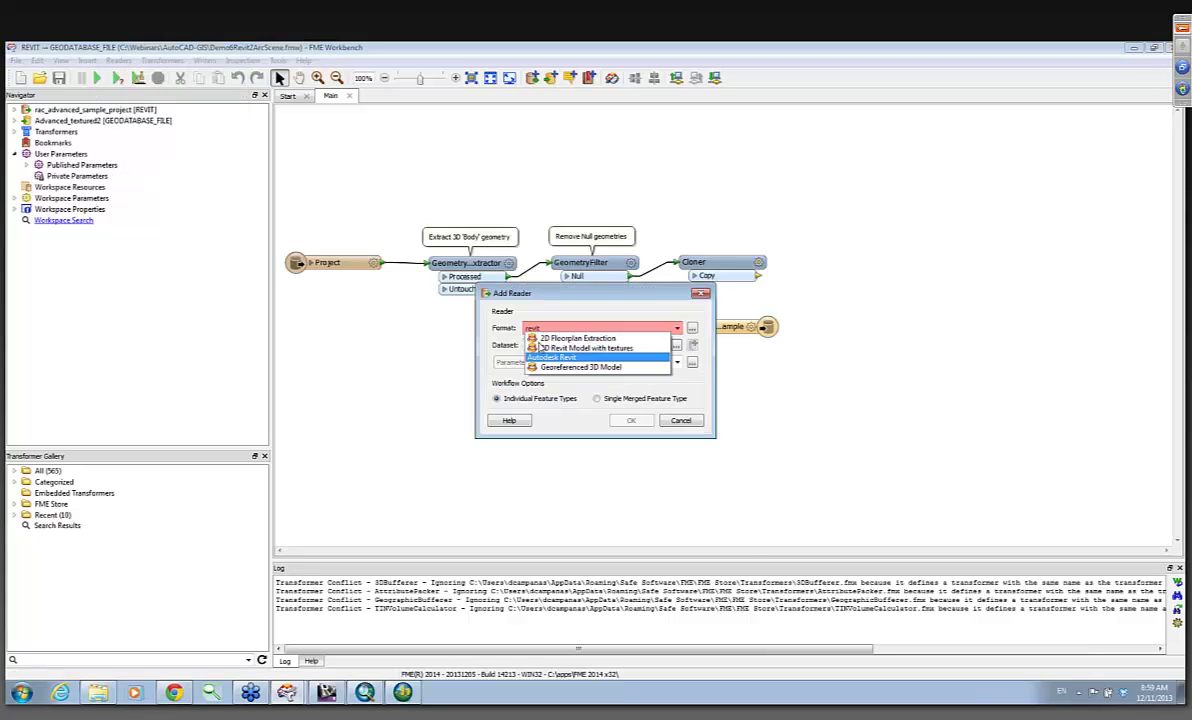
pyautogui.press('Return')
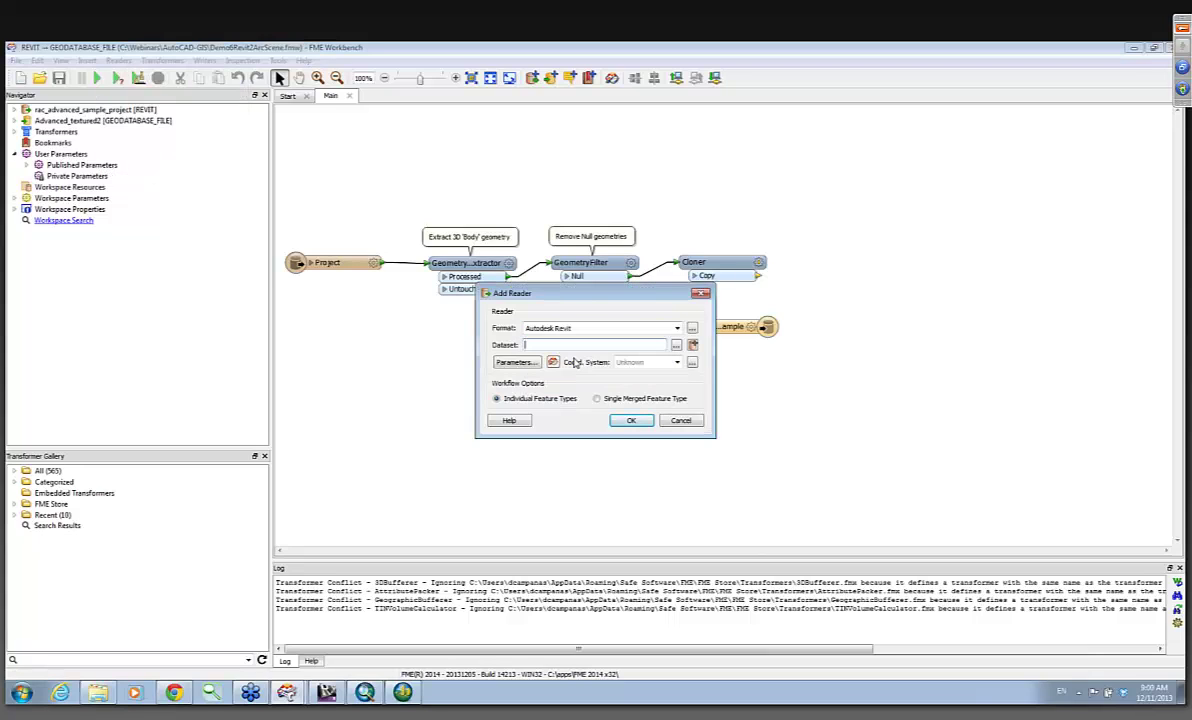
pyautogui.click(514, 362)
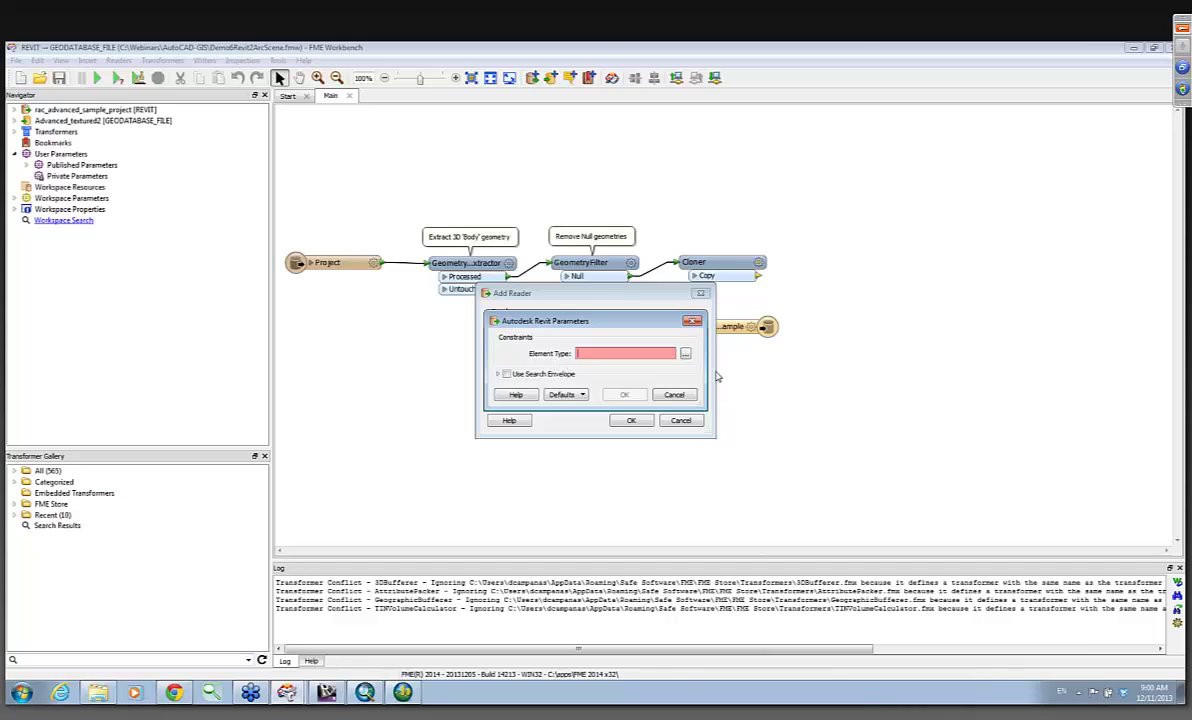
pyautogui.click(686, 356)
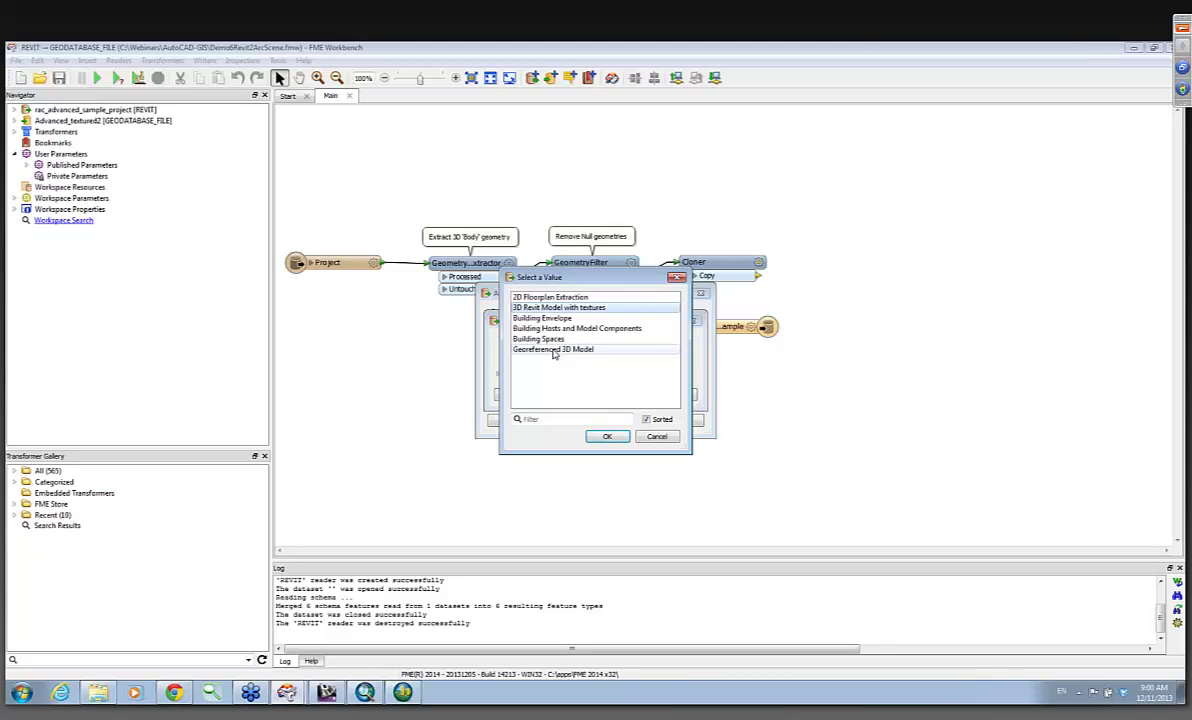
pyautogui.click(658, 437)
pyautogui.click(679, 396)
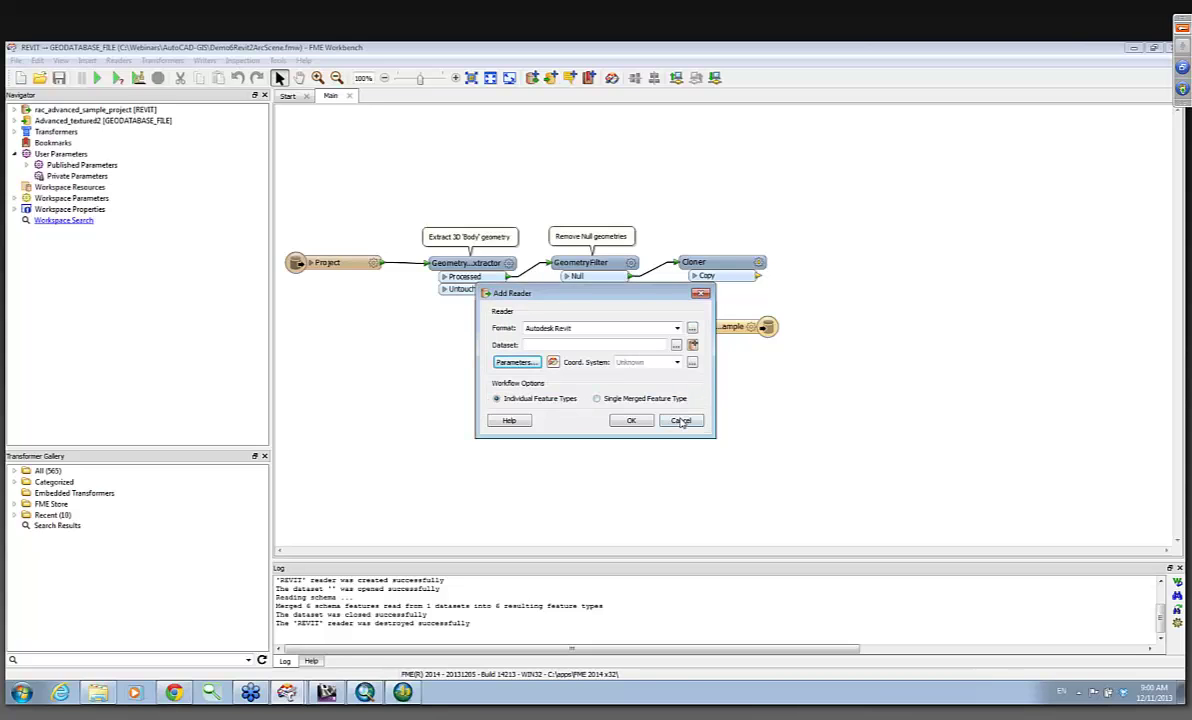
pyautogui.click(680, 421)
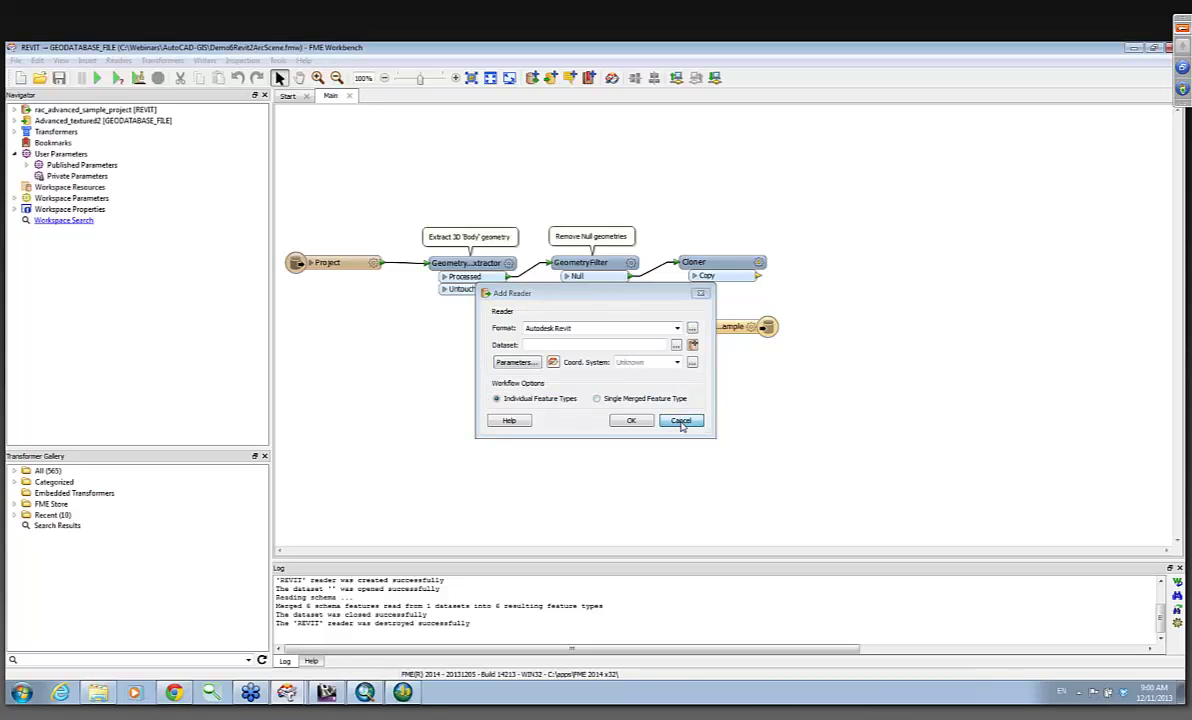
# Step: Examine the rac_advanced_sample_project reader settings and the GeometryPartExtractor's XQuery test clause and action options
pyautogui.click(344, 263)
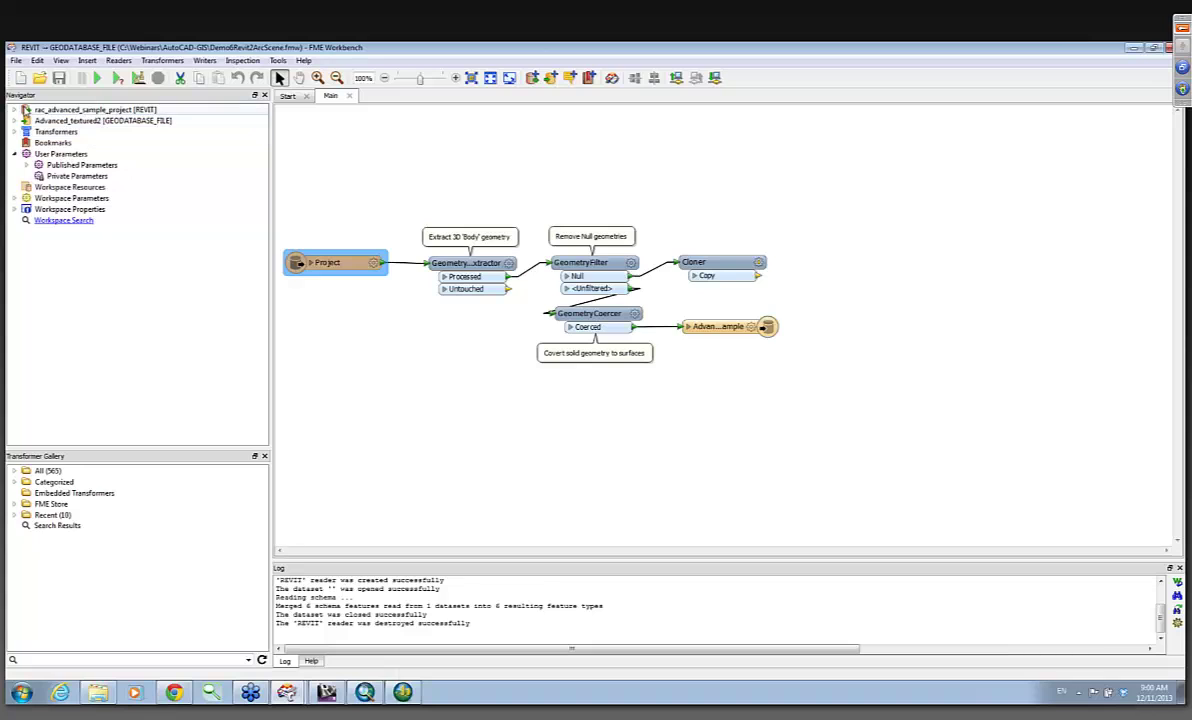
pyautogui.click(14, 109)
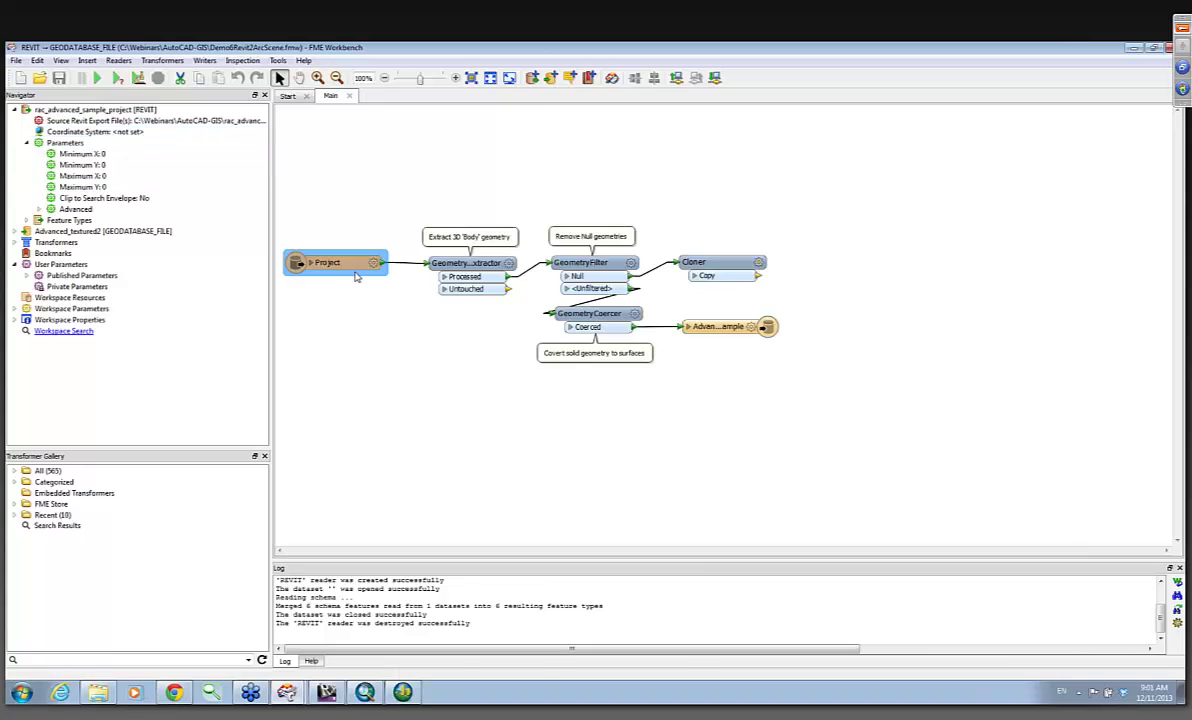
pyautogui.moveTo(487, 273)
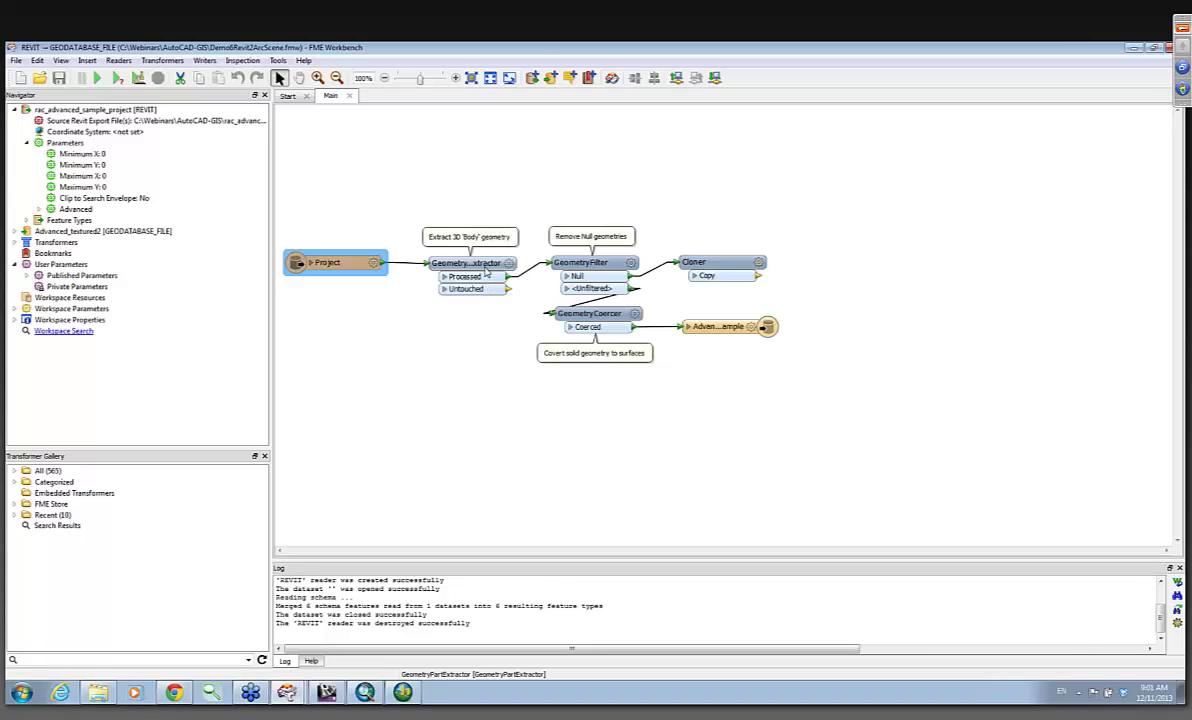
pyautogui.moveTo(486, 268); pyautogui.dragTo(481, 265)
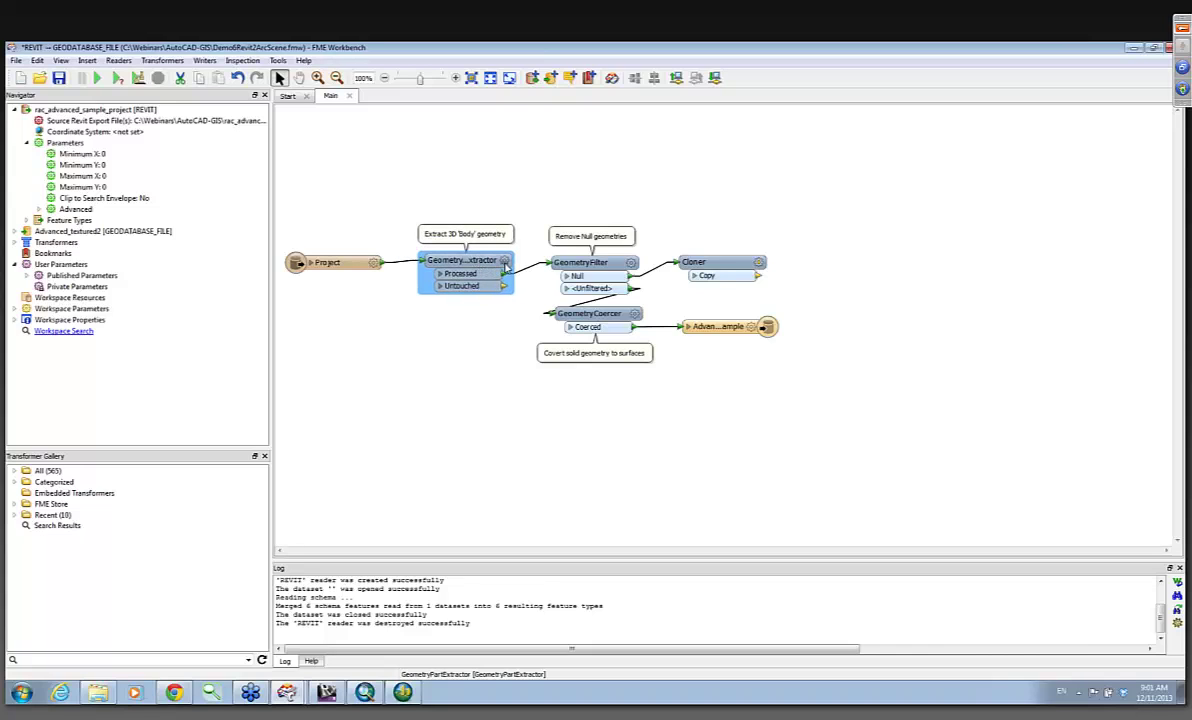
pyautogui.click(505, 262)
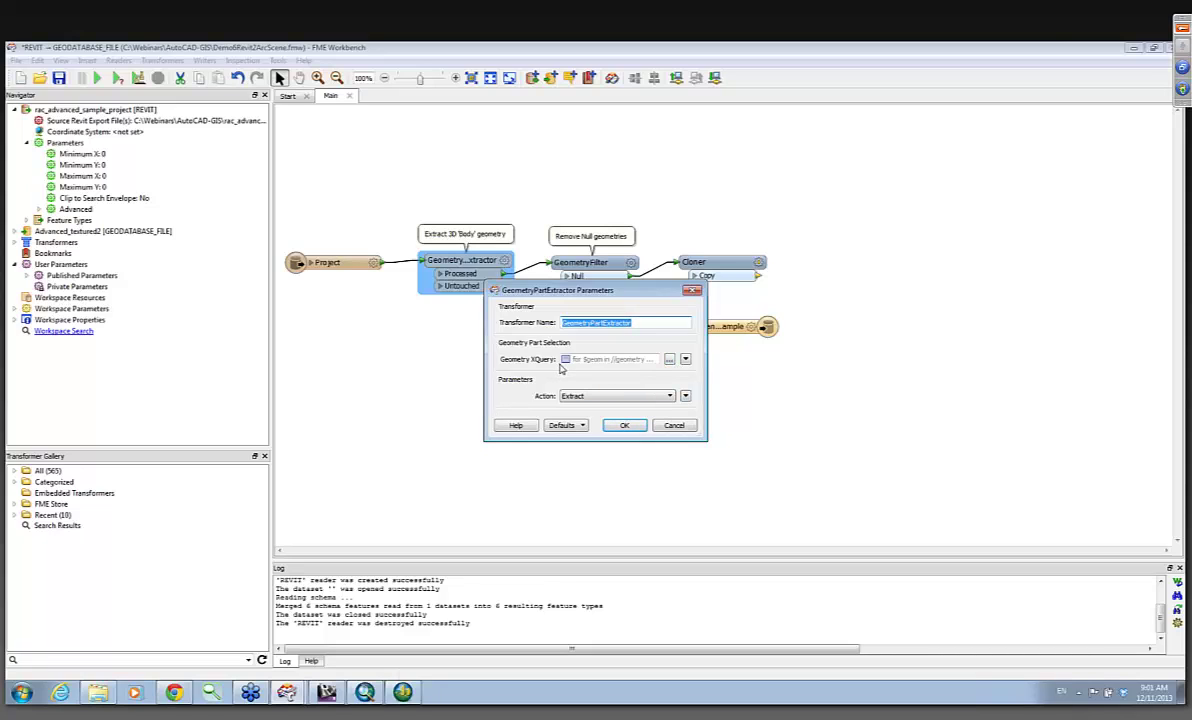
pyautogui.click(669, 358)
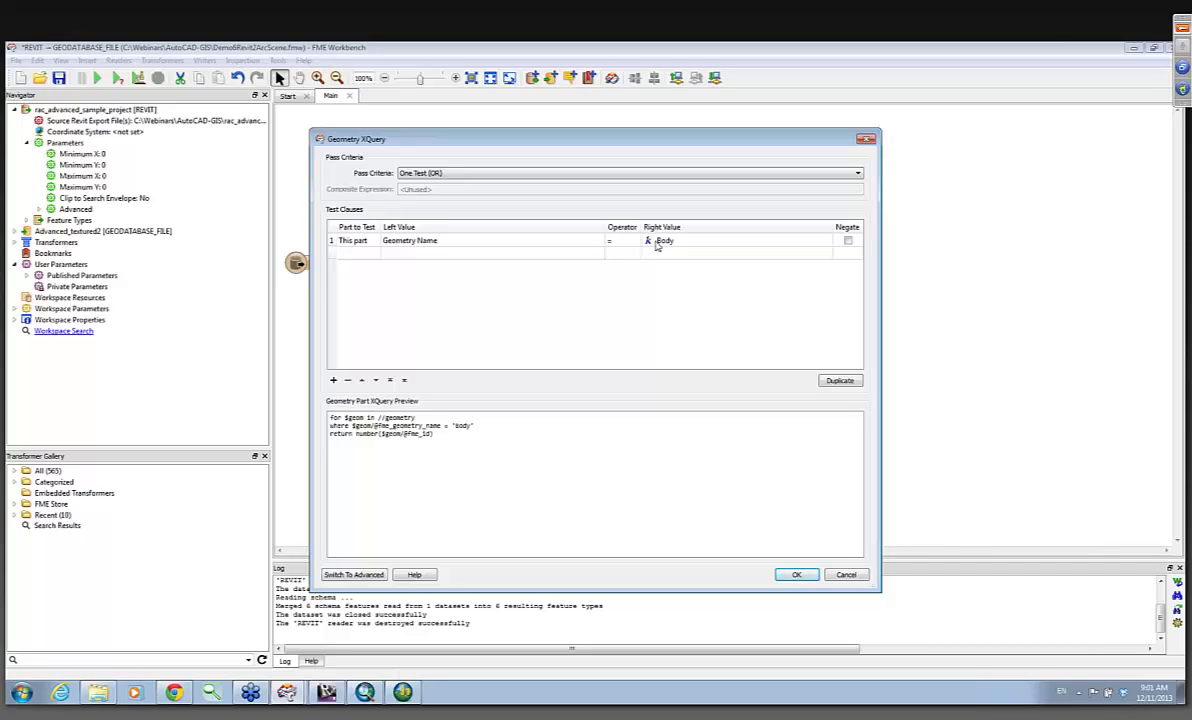
pyautogui.click(846, 576)
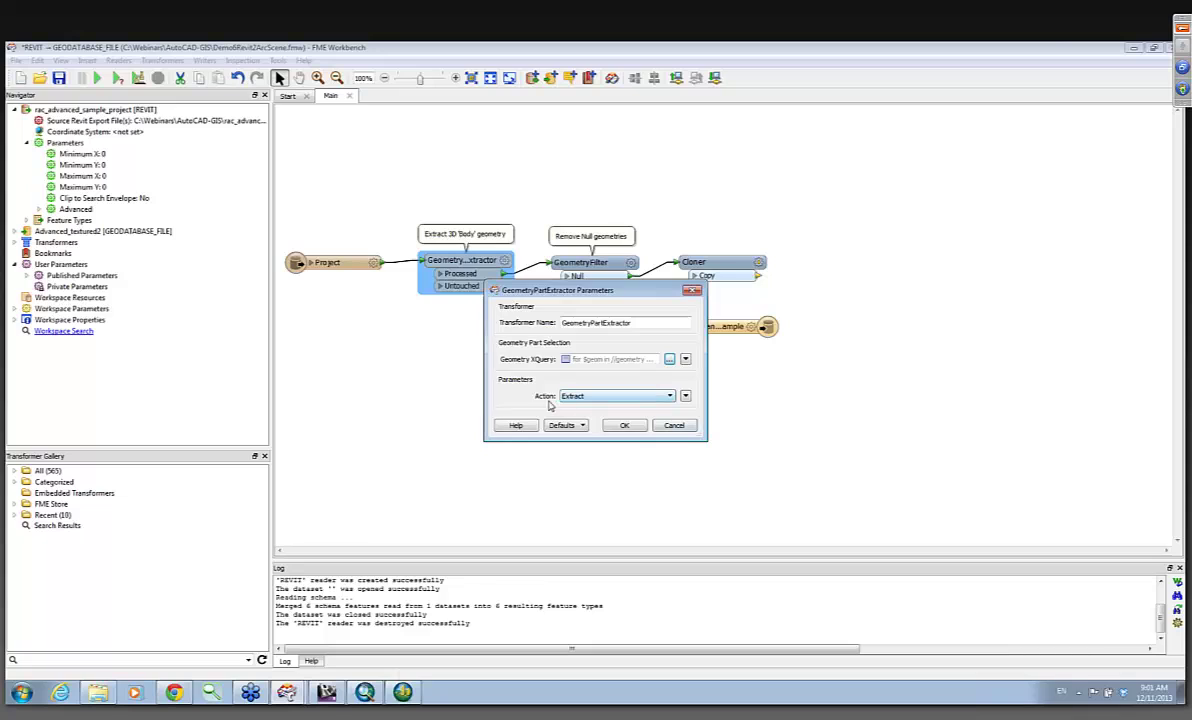
pyautogui.click(578, 397)
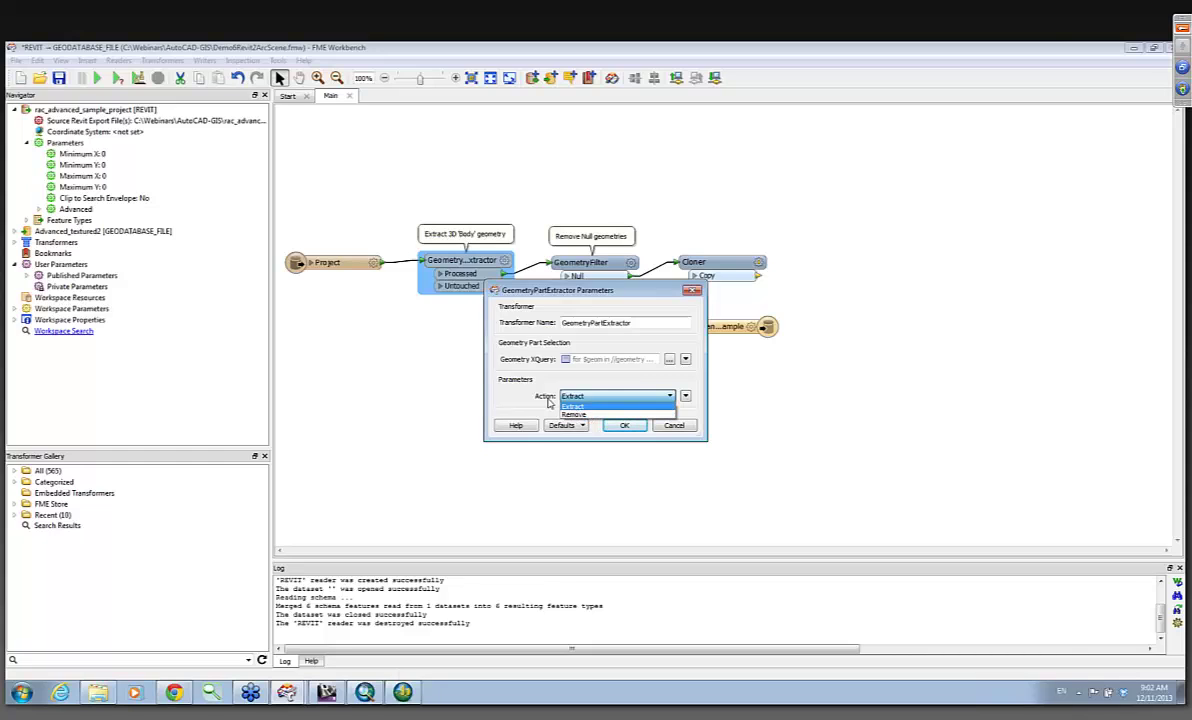
pyautogui.click(540, 391)
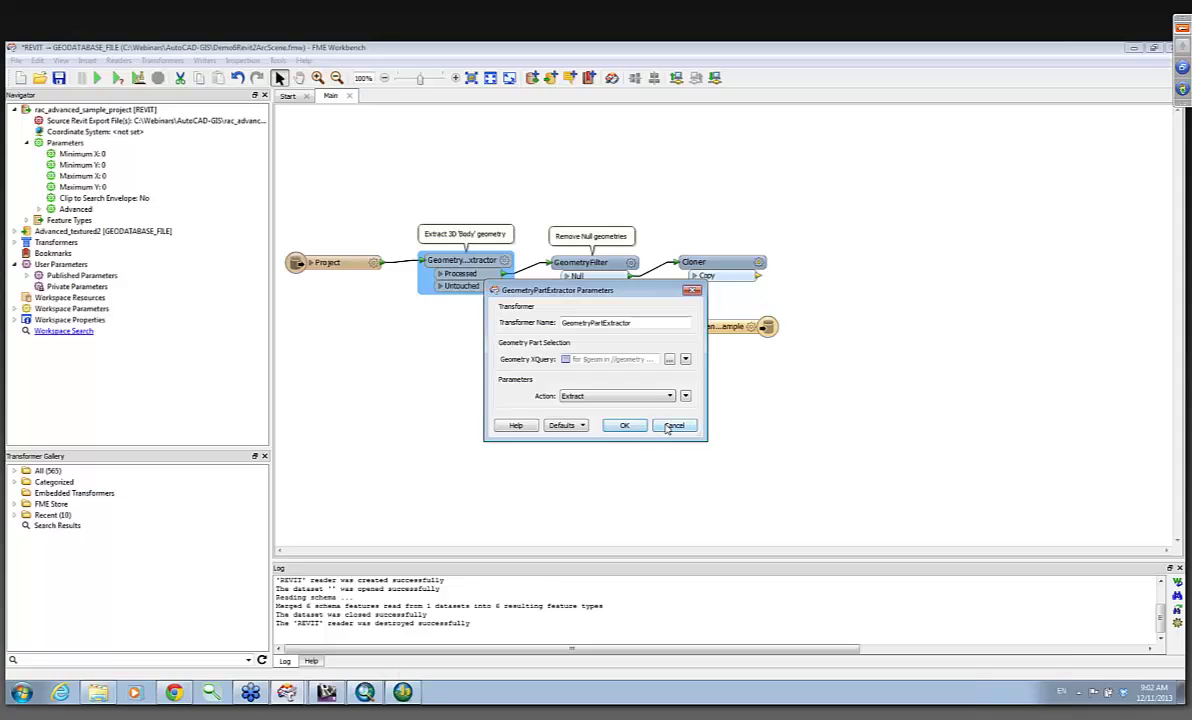
pyautogui.click(624, 425)
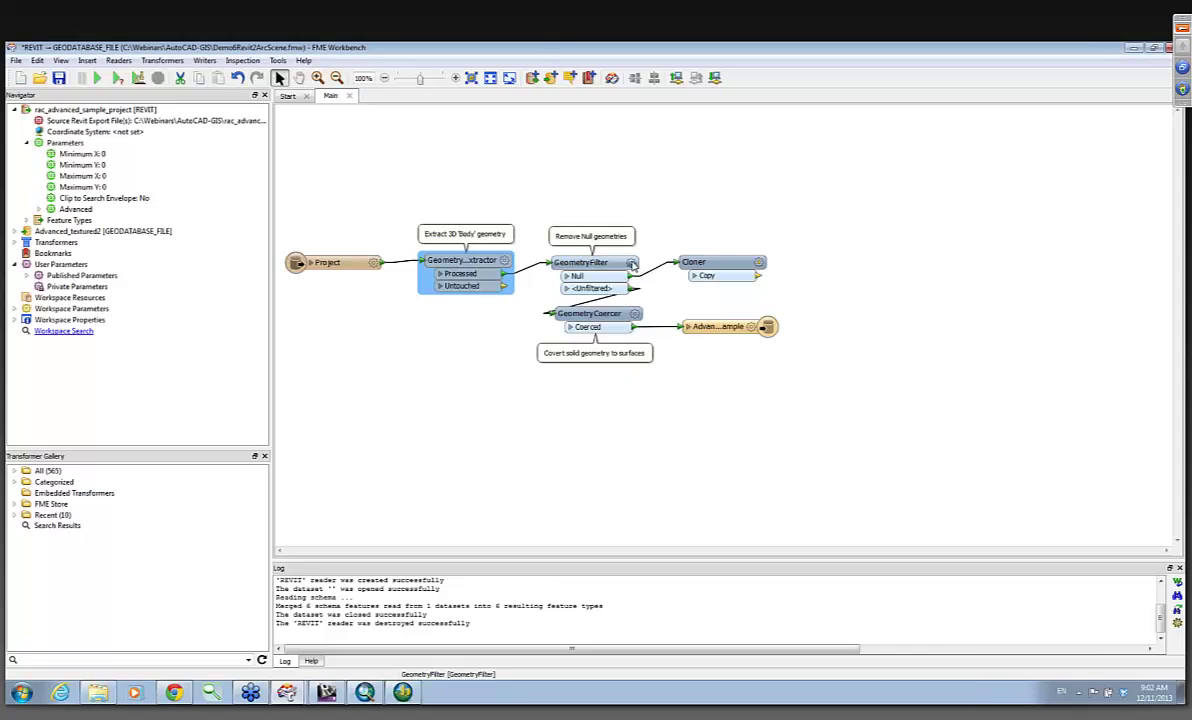
# Step: Review the GeometryFilter's geometry selection and the GeometryCoercer's target geometry type
pyautogui.click(631, 263)
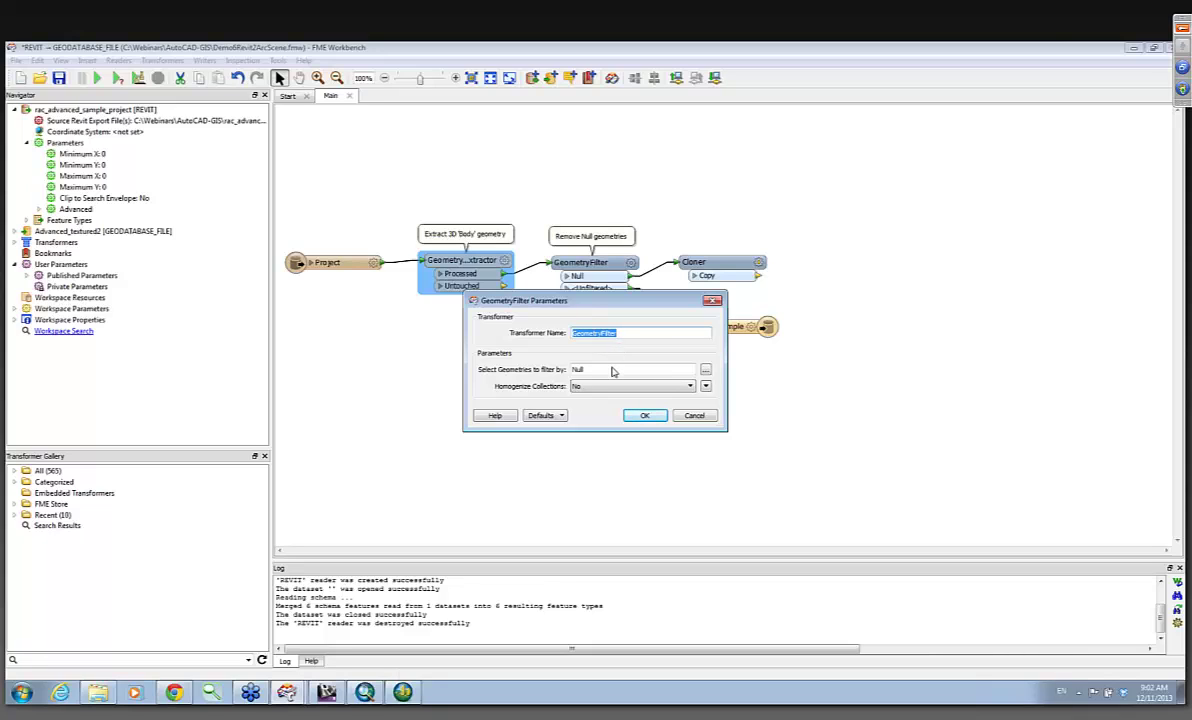
pyautogui.click(652, 413)
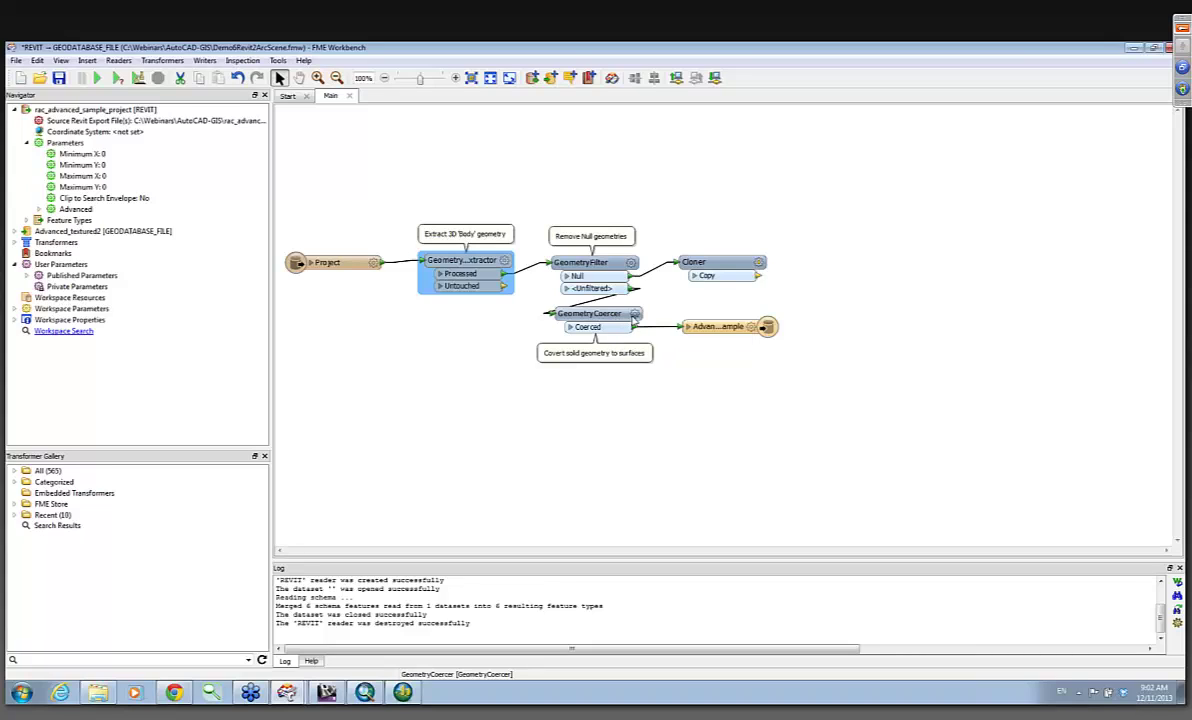
pyautogui.doubleClick(594, 303)
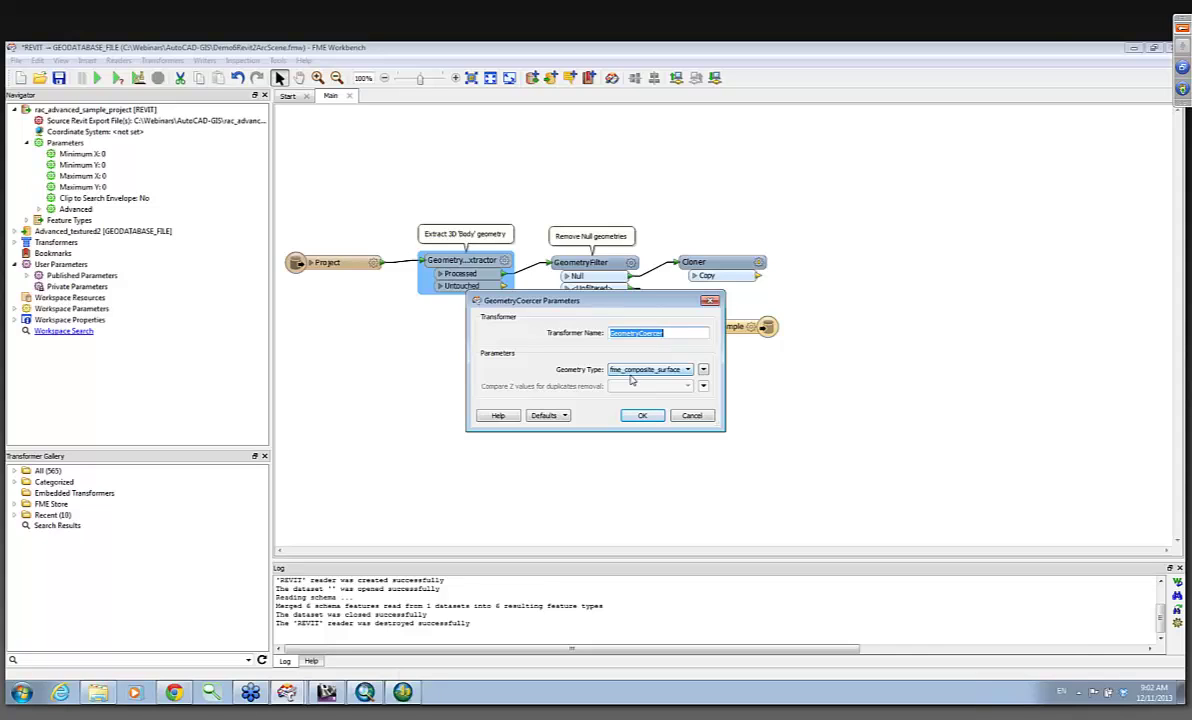
pyautogui.click(642, 415)
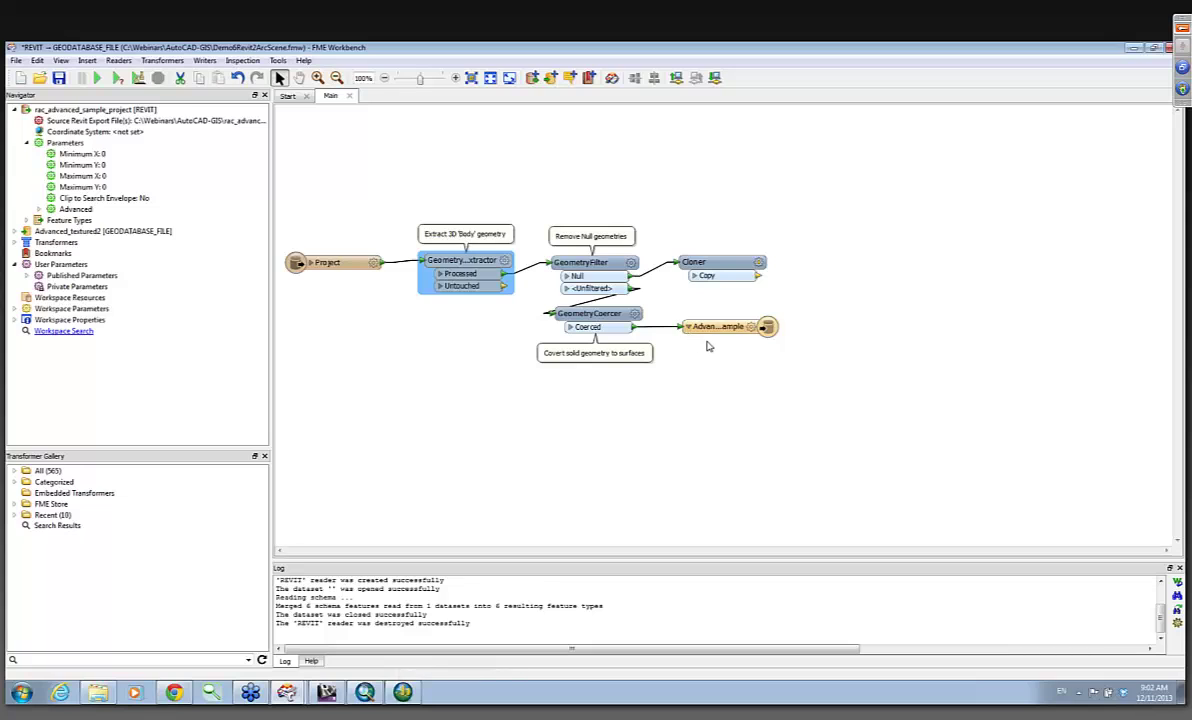
# Step: View the building scene in ArcScene, and switch to Revit to collapse the Views (all) group of the project browser
pyautogui.click(401, 694)
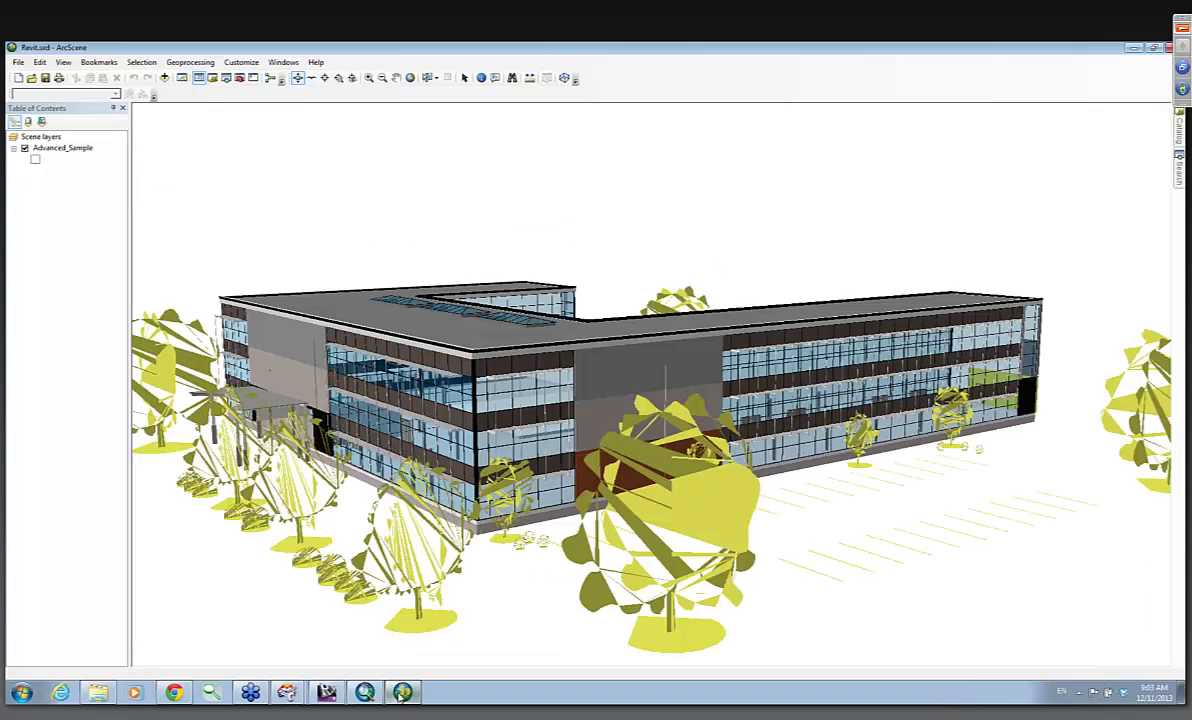
pyautogui.click(326, 693)
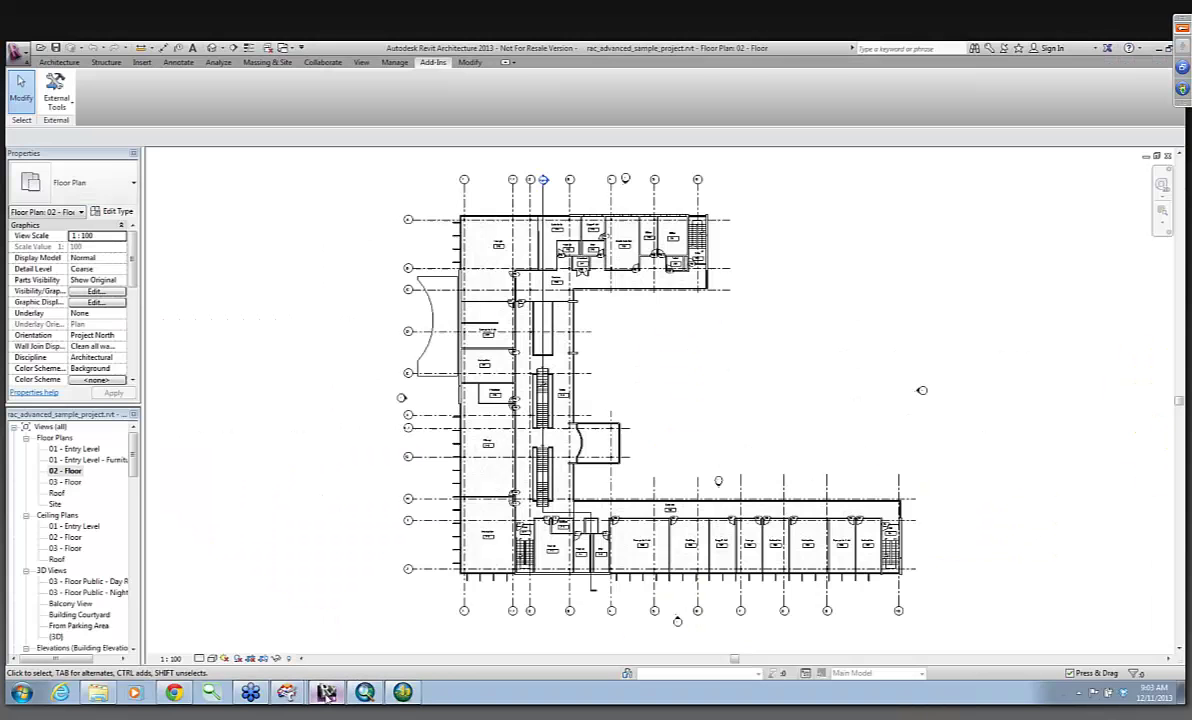
pyautogui.doubleClick(55, 427)
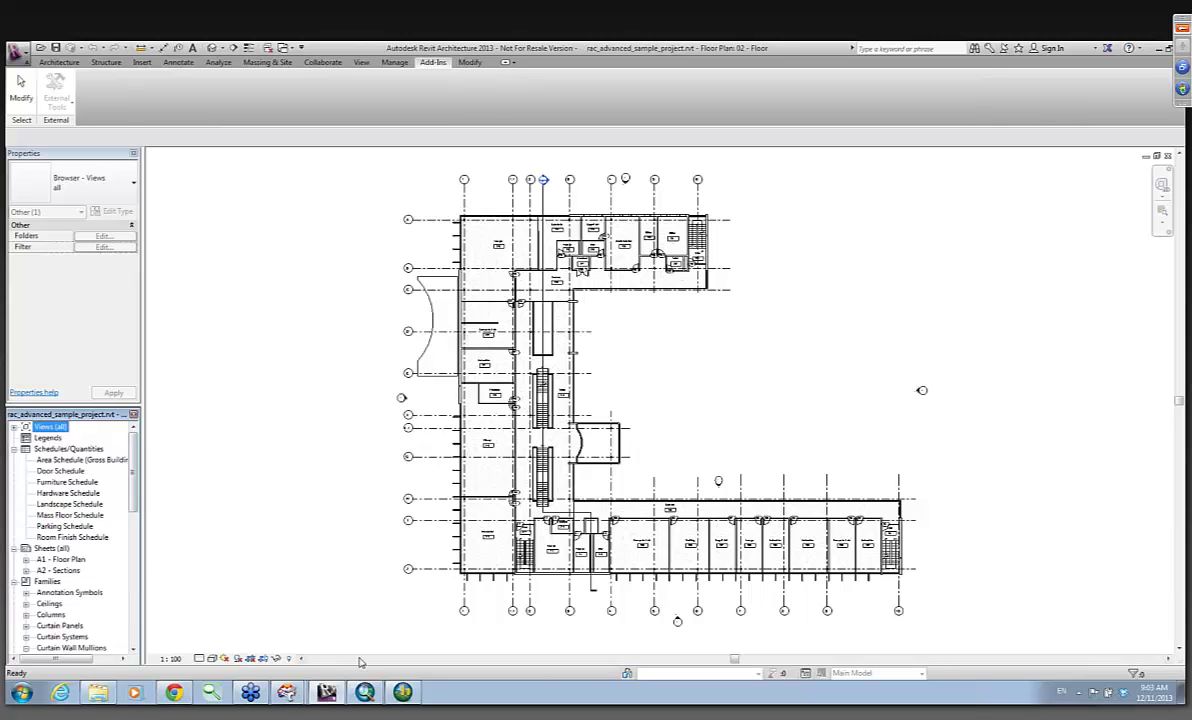
# Step: Switch to ArcScene and examine the Advanced_Sample building from the opposite side and close up at the courtyard entrance
pyautogui.click(403, 692)
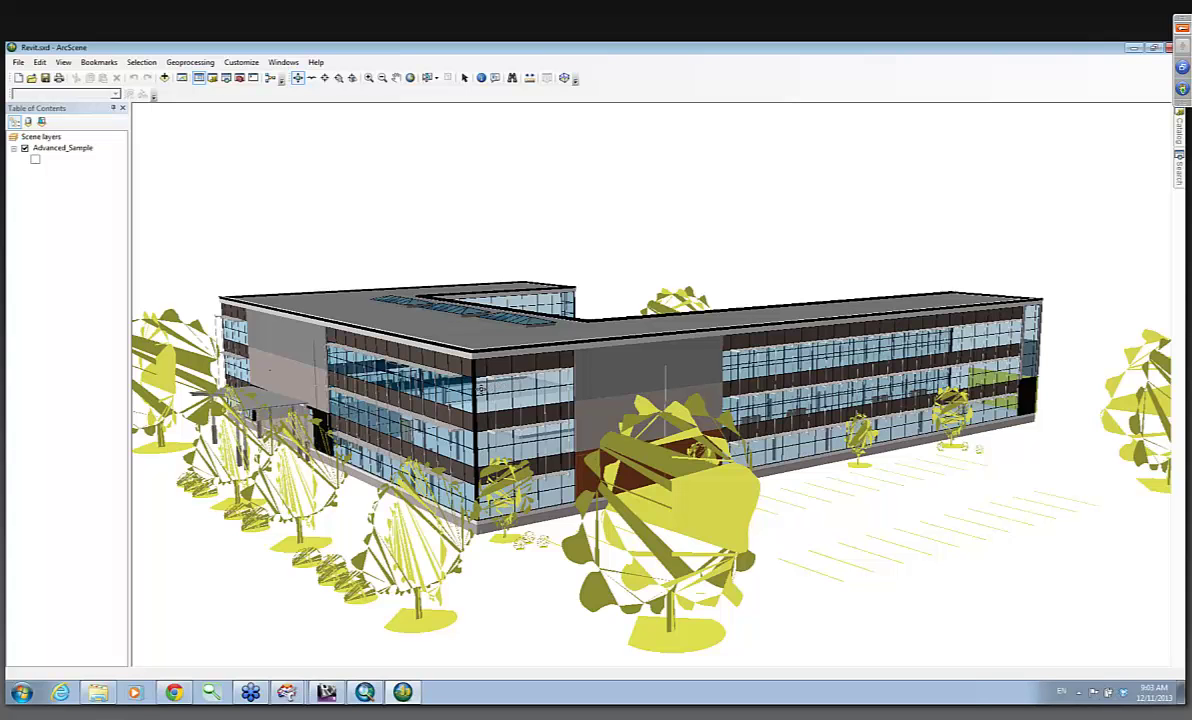
pyautogui.moveTo(501, 385); pyautogui.dragTo(852, 400)
pyautogui.scroll(-5, 851, 400)
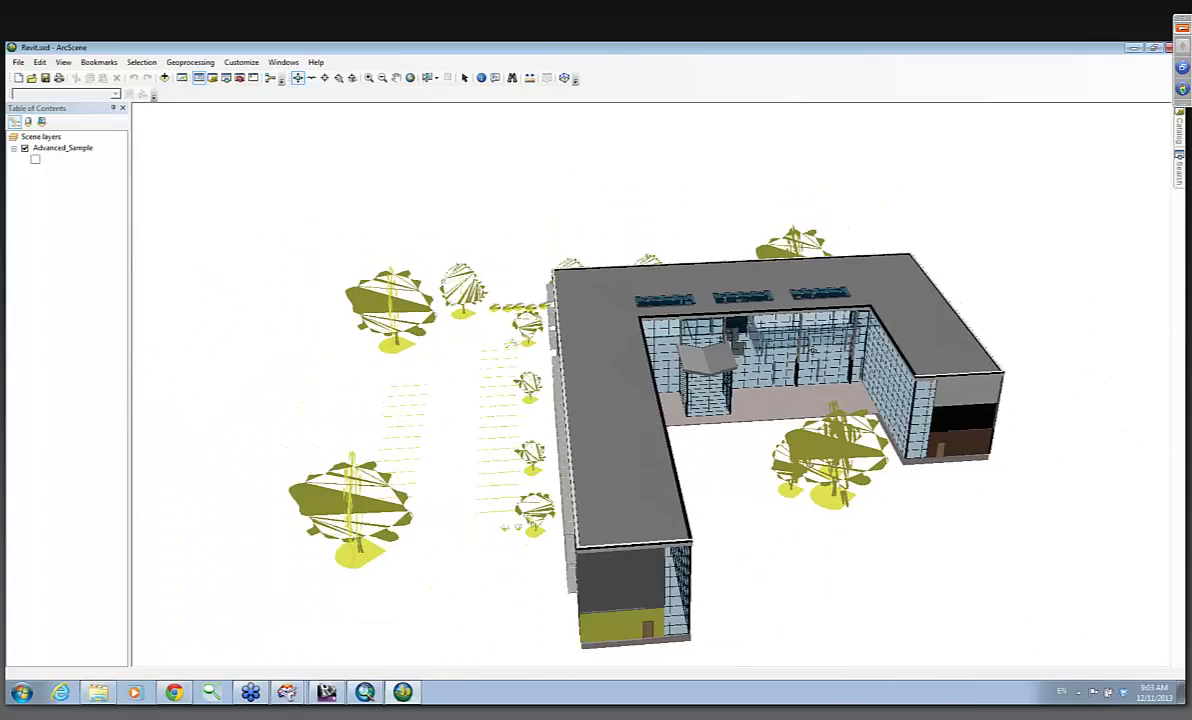
pyautogui.scroll(8, 741, 329)
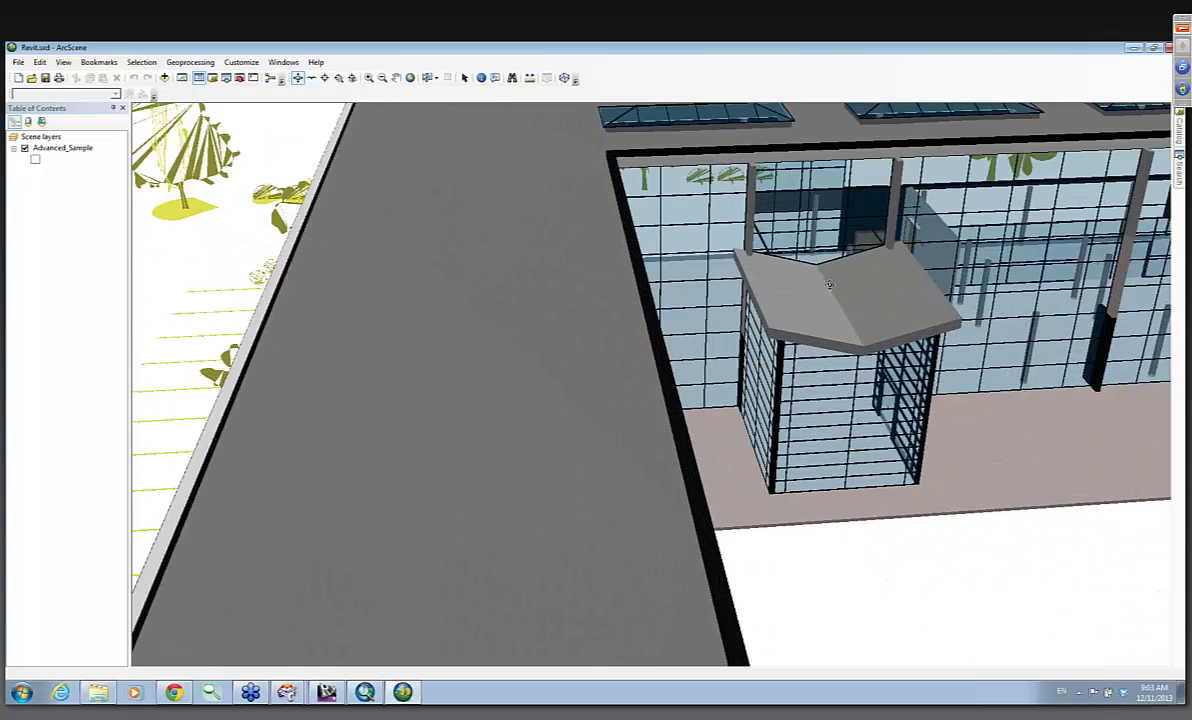
pyautogui.moveTo(756, 247); pyautogui.dragTo(787, 276)
pyautogui.scroll(-2, 787, 276)
pyautogui.scroll(4, 787, 276)
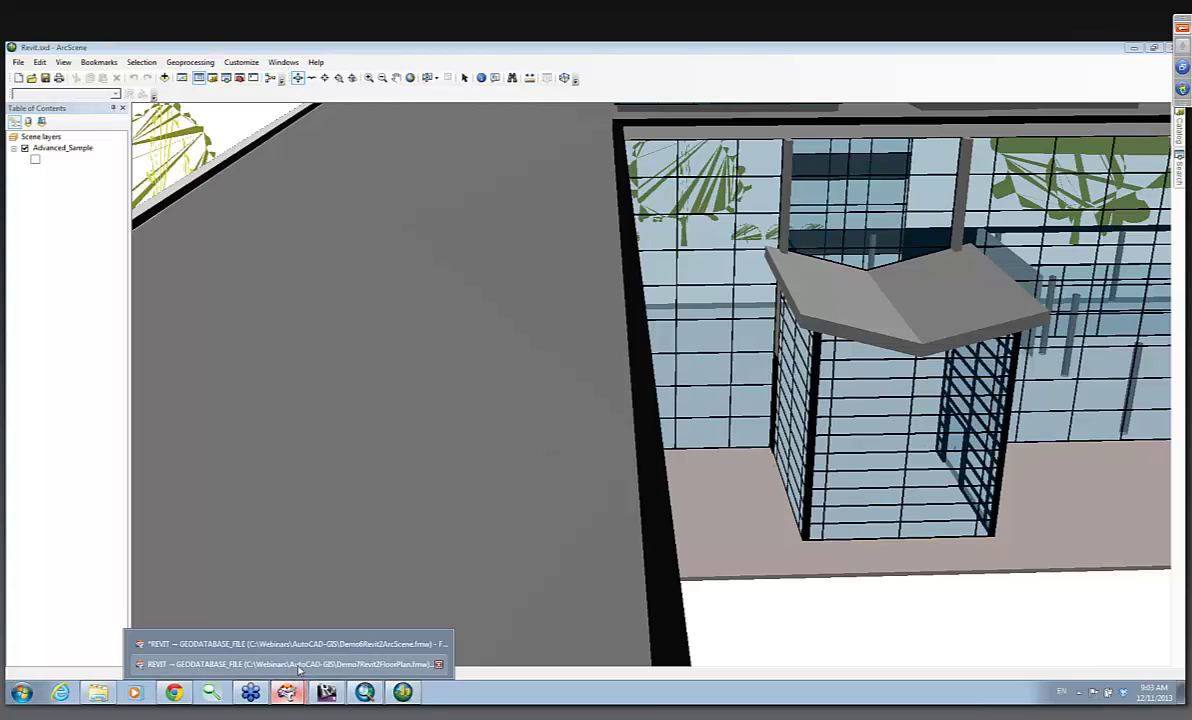
# Step: Switch to Demo7Revit2FloorPlan.fmw in FME Workbench to review its feature type mappings, and bring up floorplan.mxd in ArcMap
pyautogui.click(297, 666)
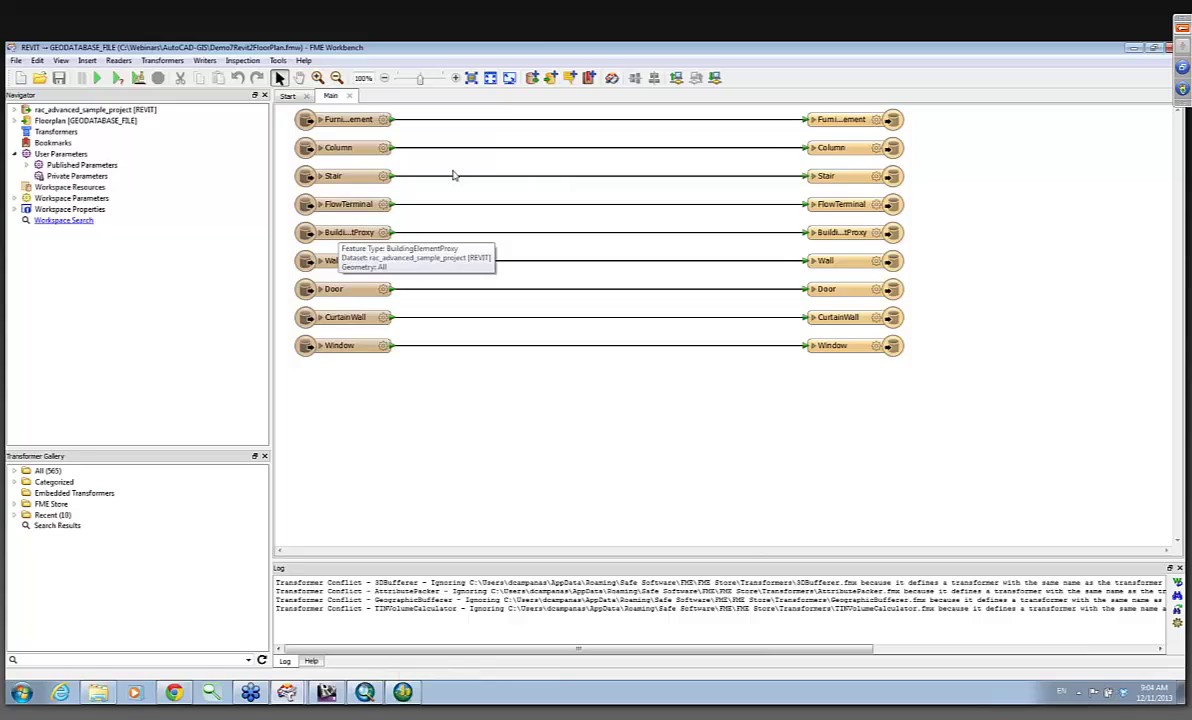
pyautogui.moveTo(372, 697)
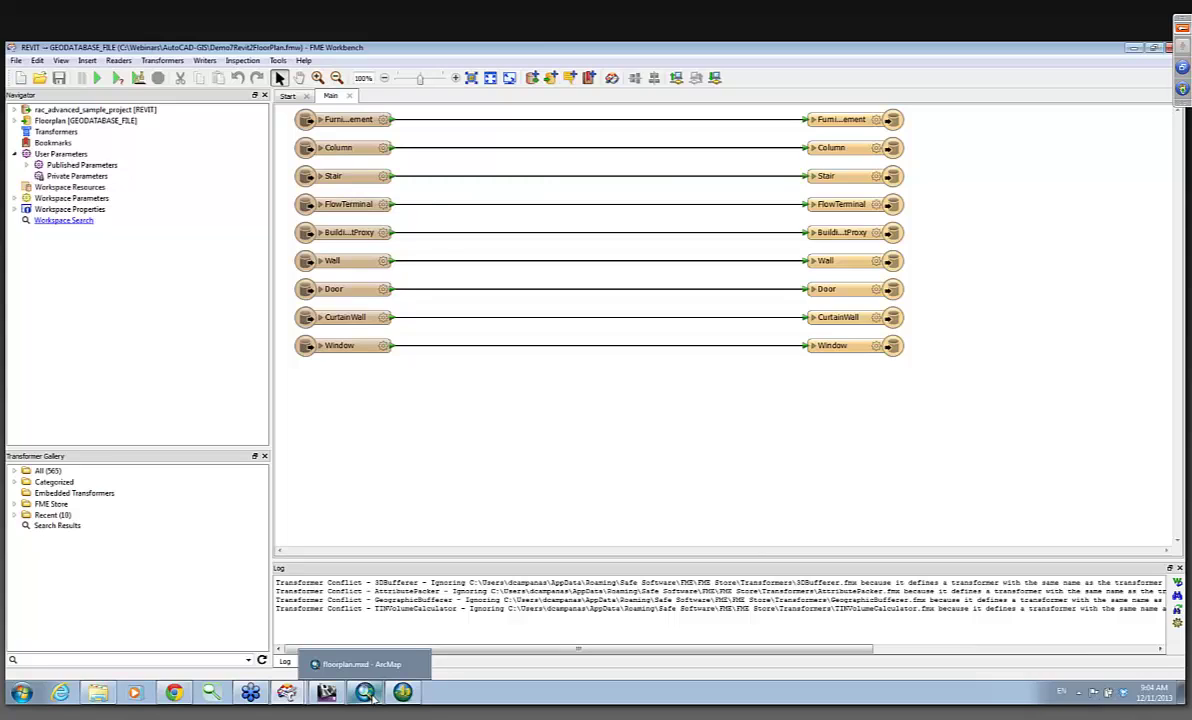
pyautogui.click(368, 694)
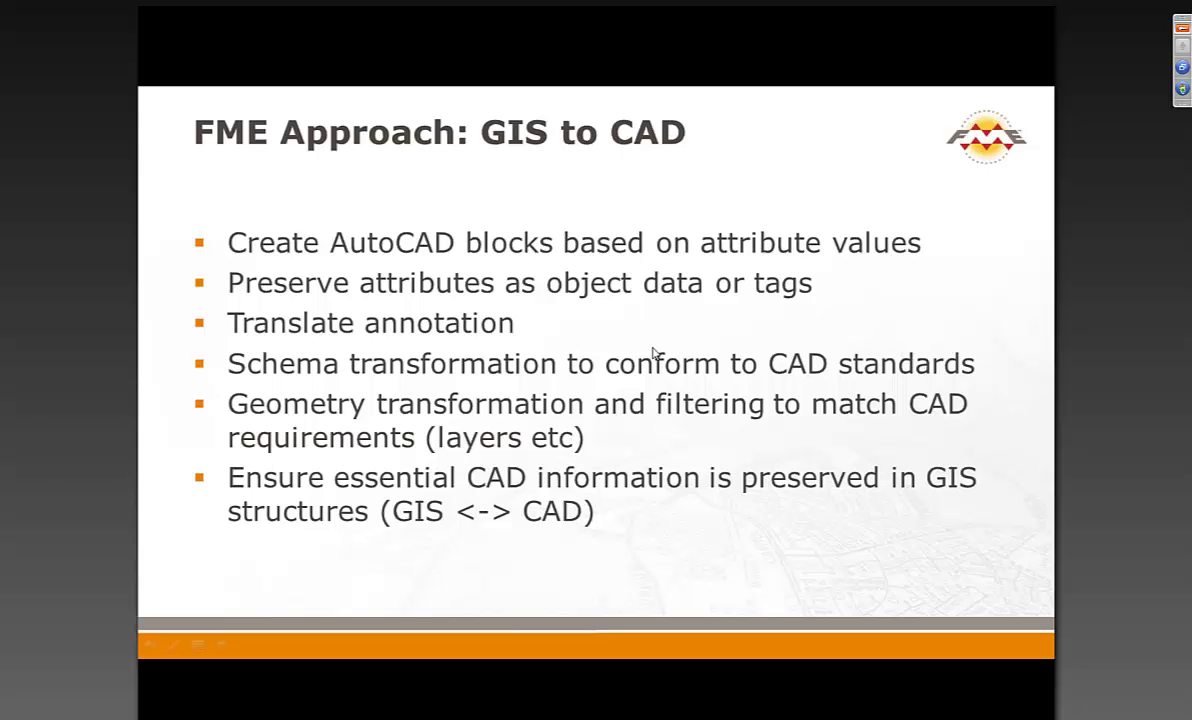
pyautogui.click(652, 352)
pyautogui.click(652, 352)
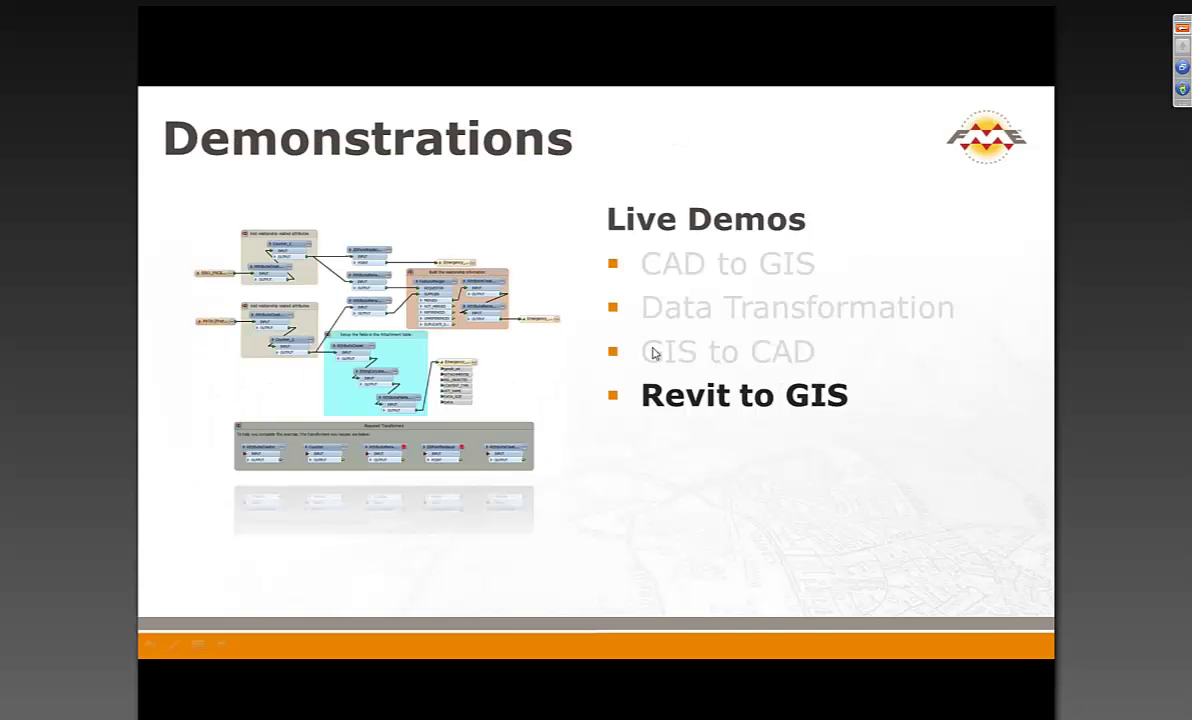
pyautogui.click(652, 352)
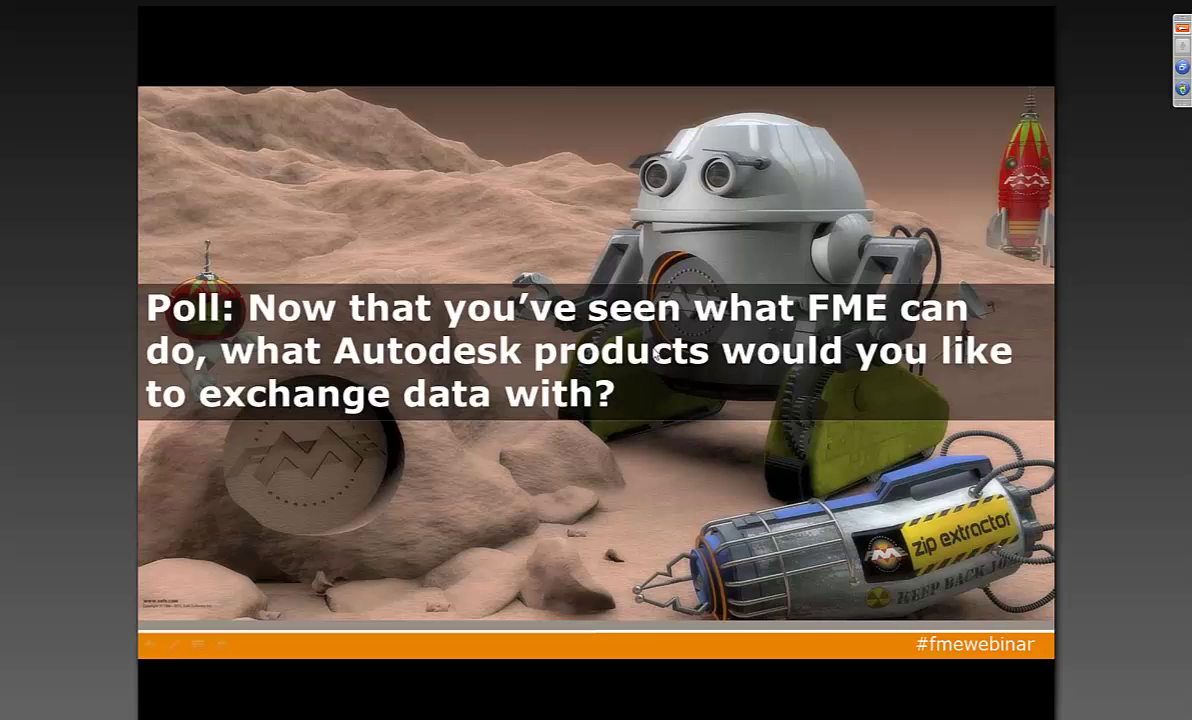